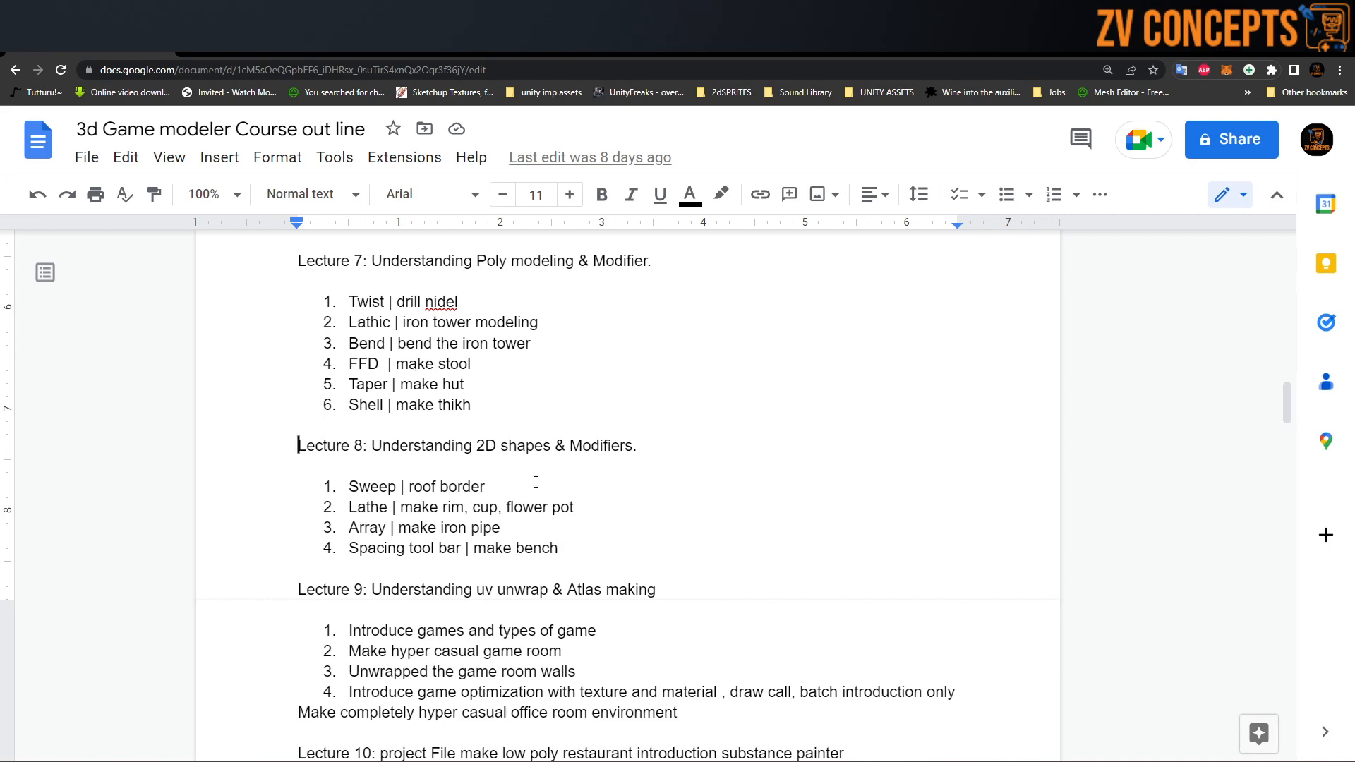
Highlight the Lathe topic in the Lecture 8 outline and switch to 3ds Max.
left_click(377, 487)
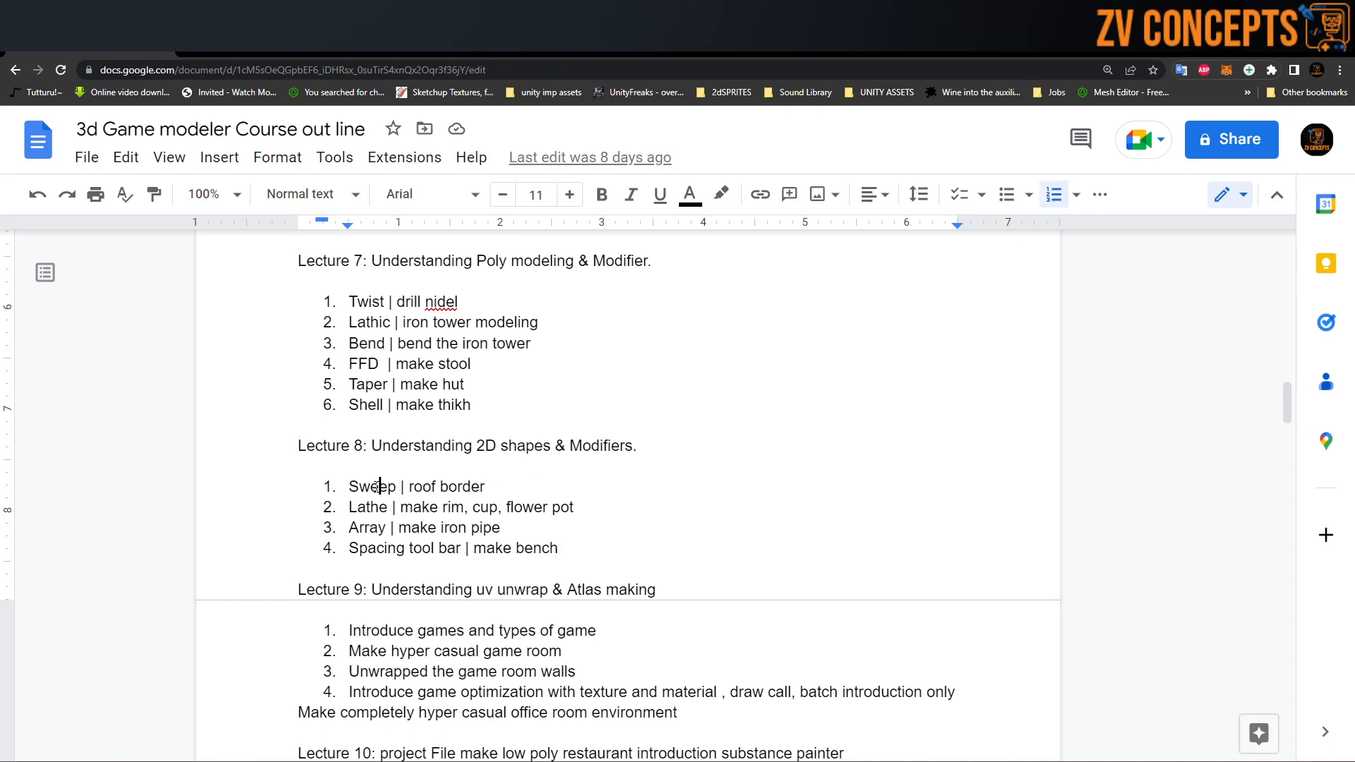
double_click(376, 508)
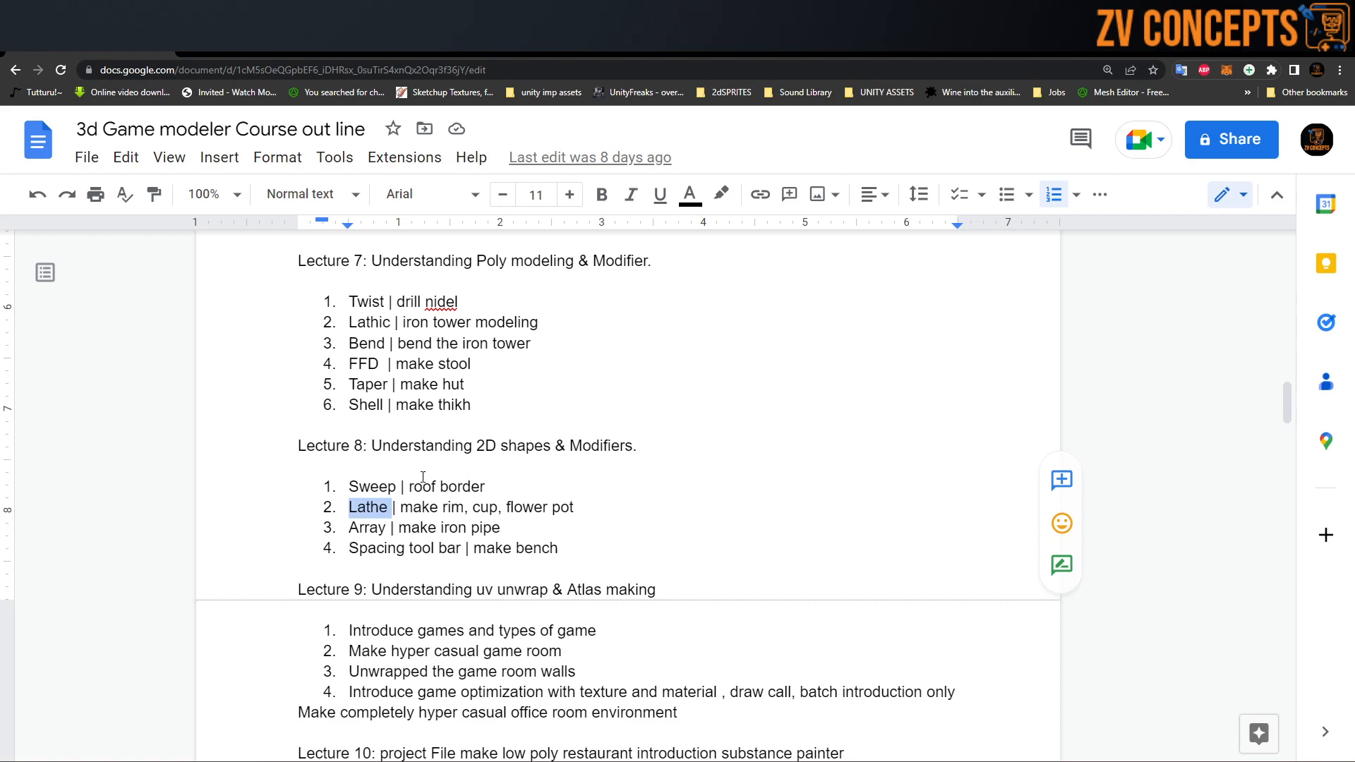
left_click(1274, 39)
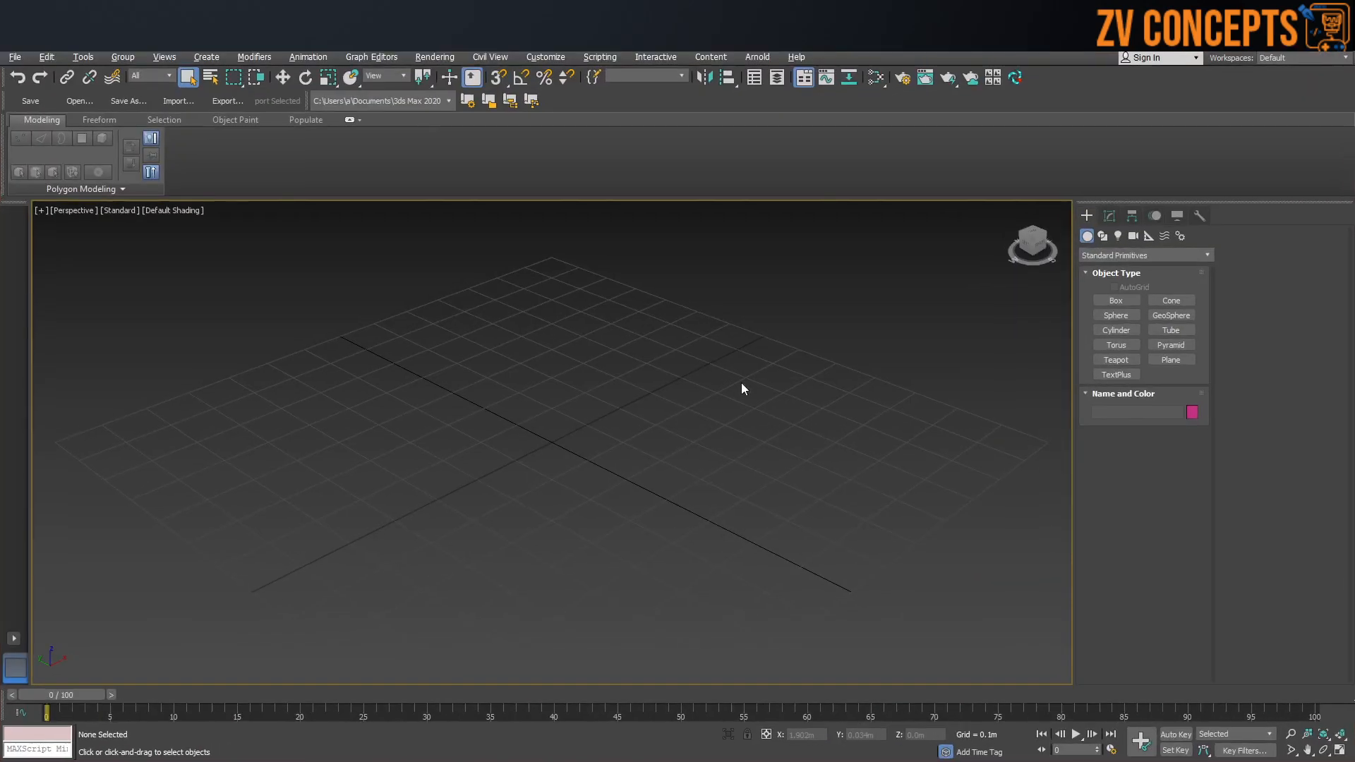
Create a teapot with a radius of about 0.126 m near the centre of the grid.
left_click(1118, 361)
left_click_drag(620, 396, 644, 422)
key("w")
middle_click_drag(644, 421, 608, 385, "alt")
key("z")
scroll(609, 378, "down", 5)
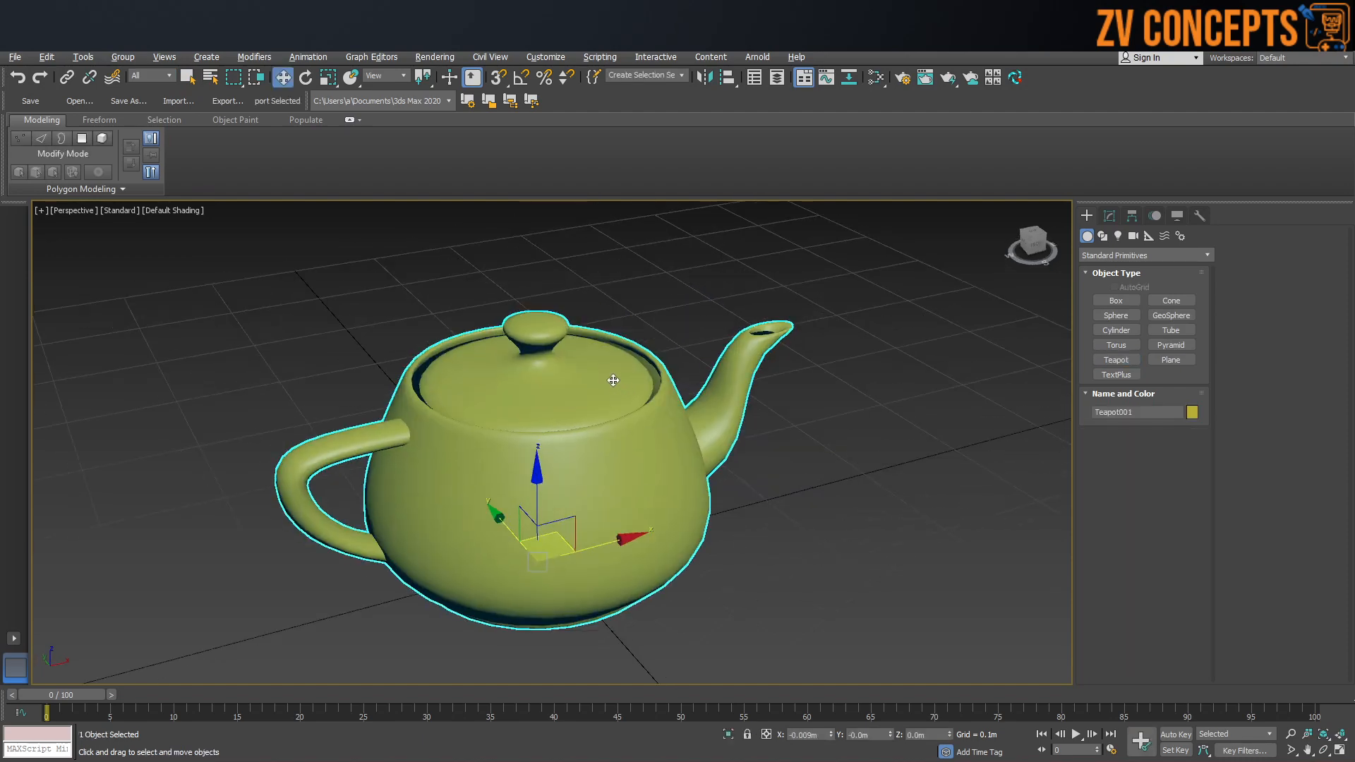
Apply a Taper modifier to the teapot and set its amount to about -0.43.
left_click(1114, 216)
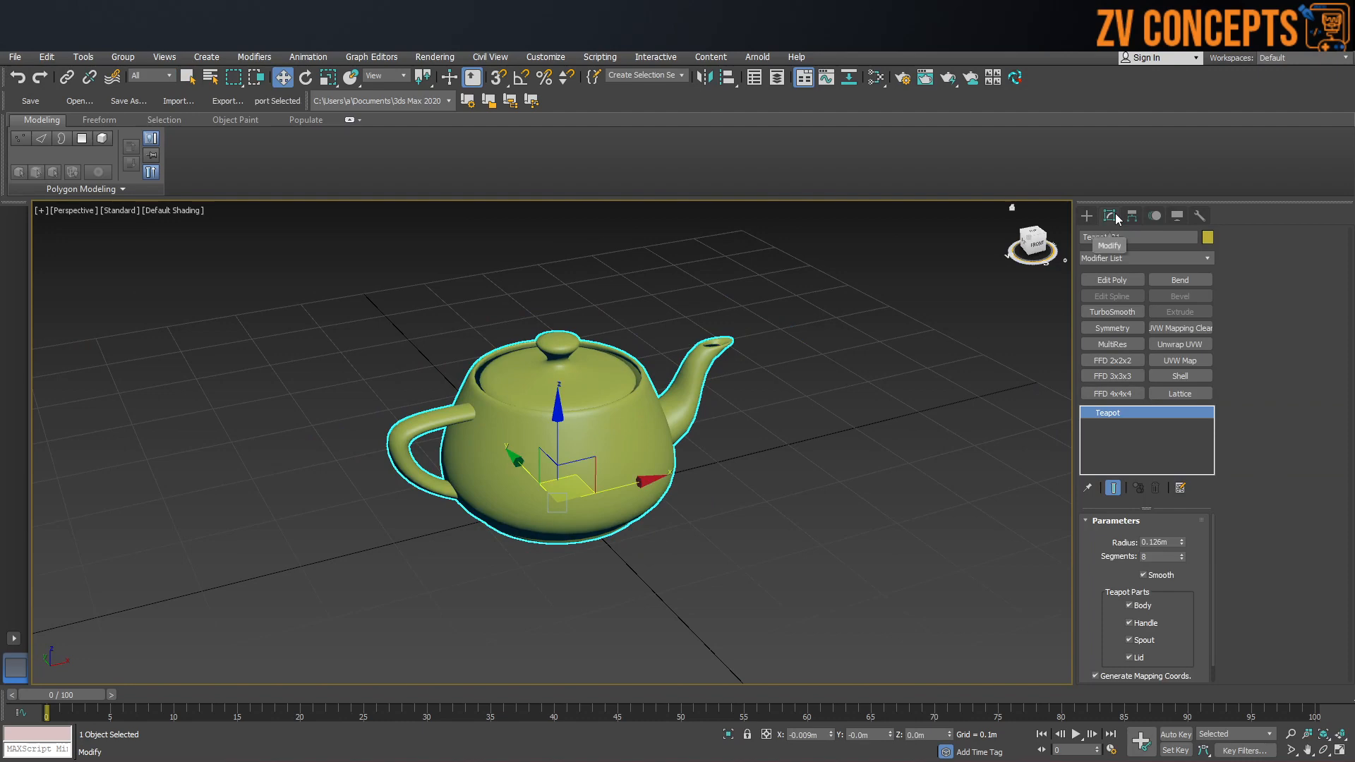
left_click(1118, 262)
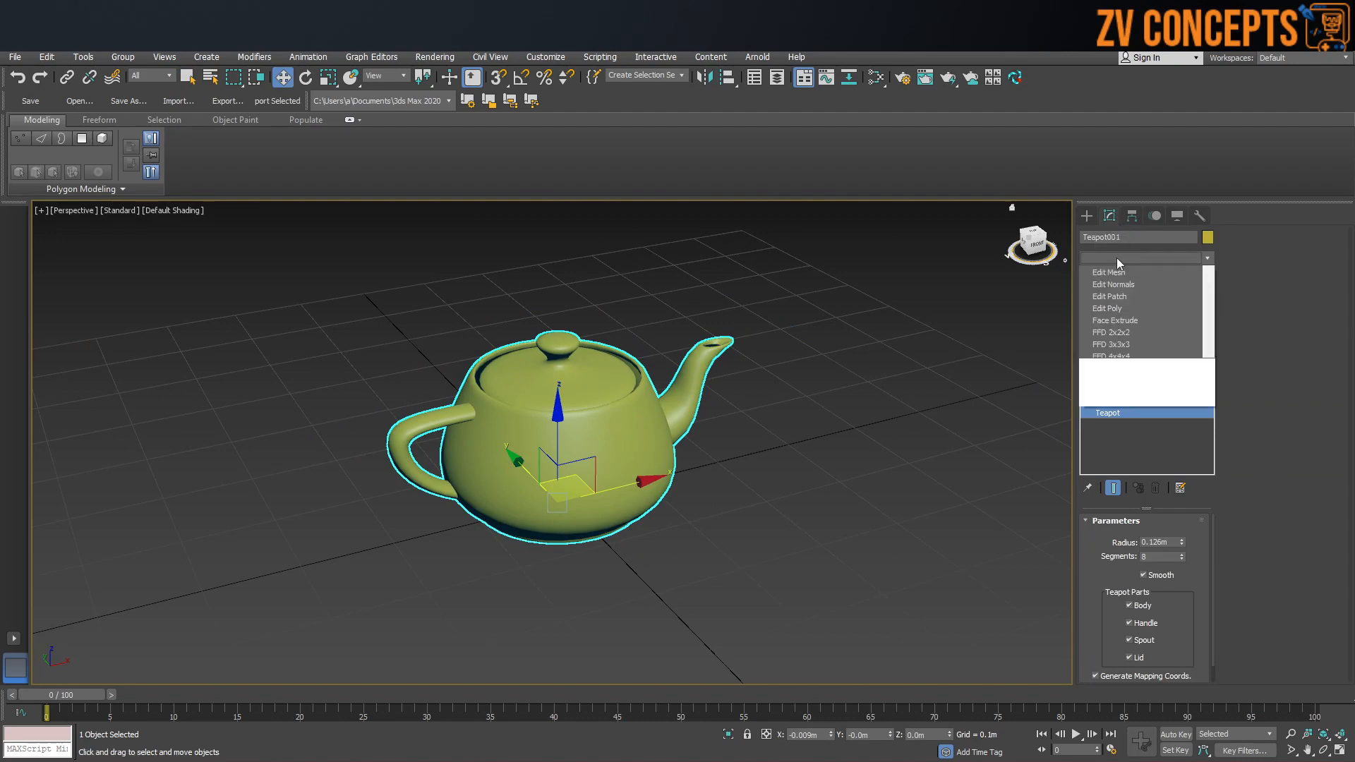
scroll(1129, 494, "down", 10)
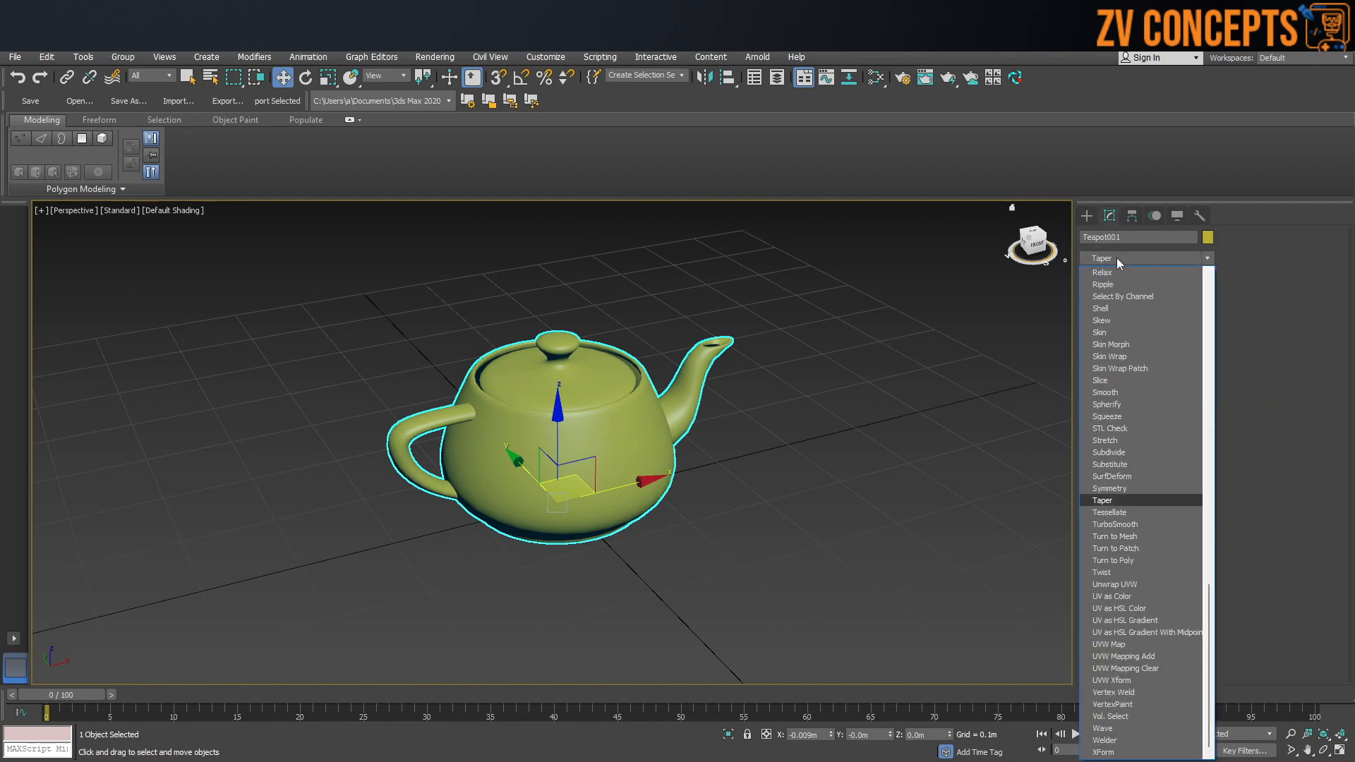
left_click(1100, 501)
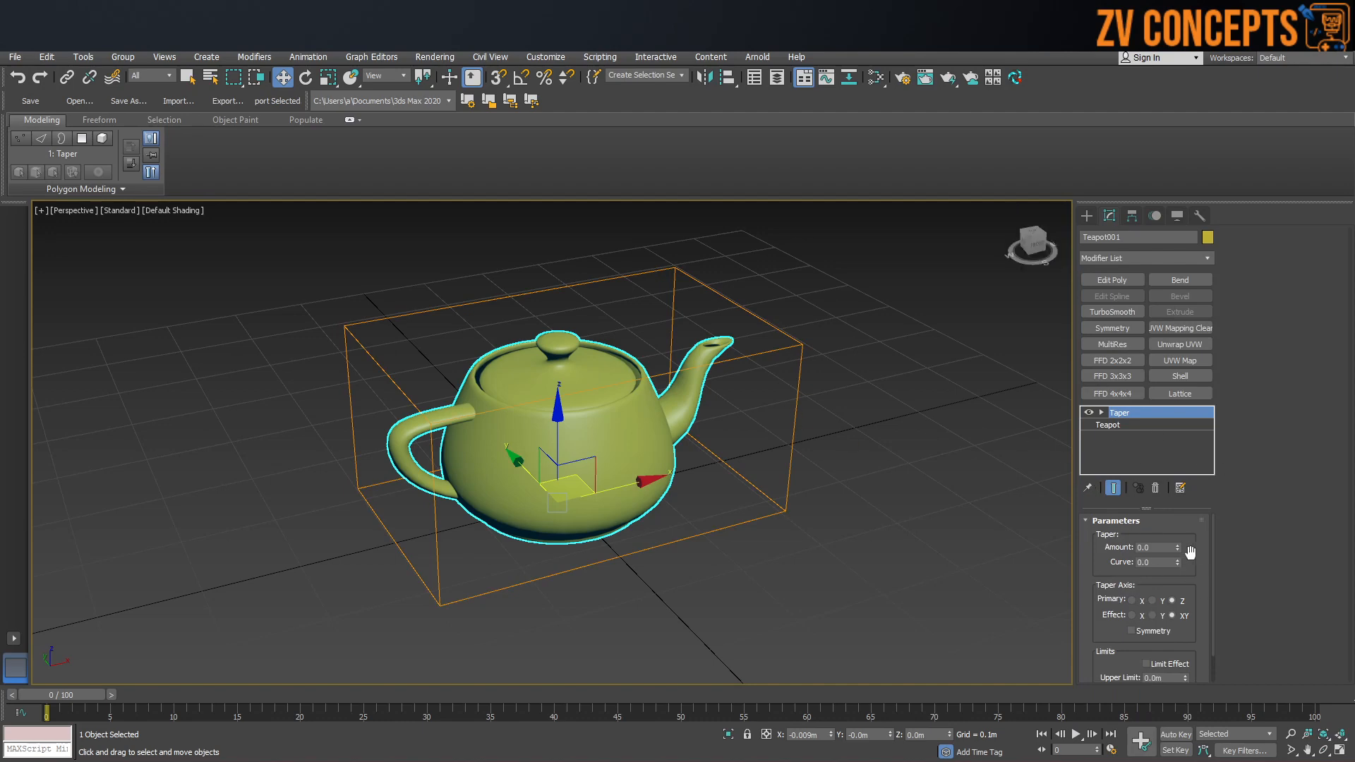
left_click_drag(1178, 548, 1171, 578)
middle_click_drag(491, 447, 506, 404, "alt")
scroll(505, 403, "up", 3)
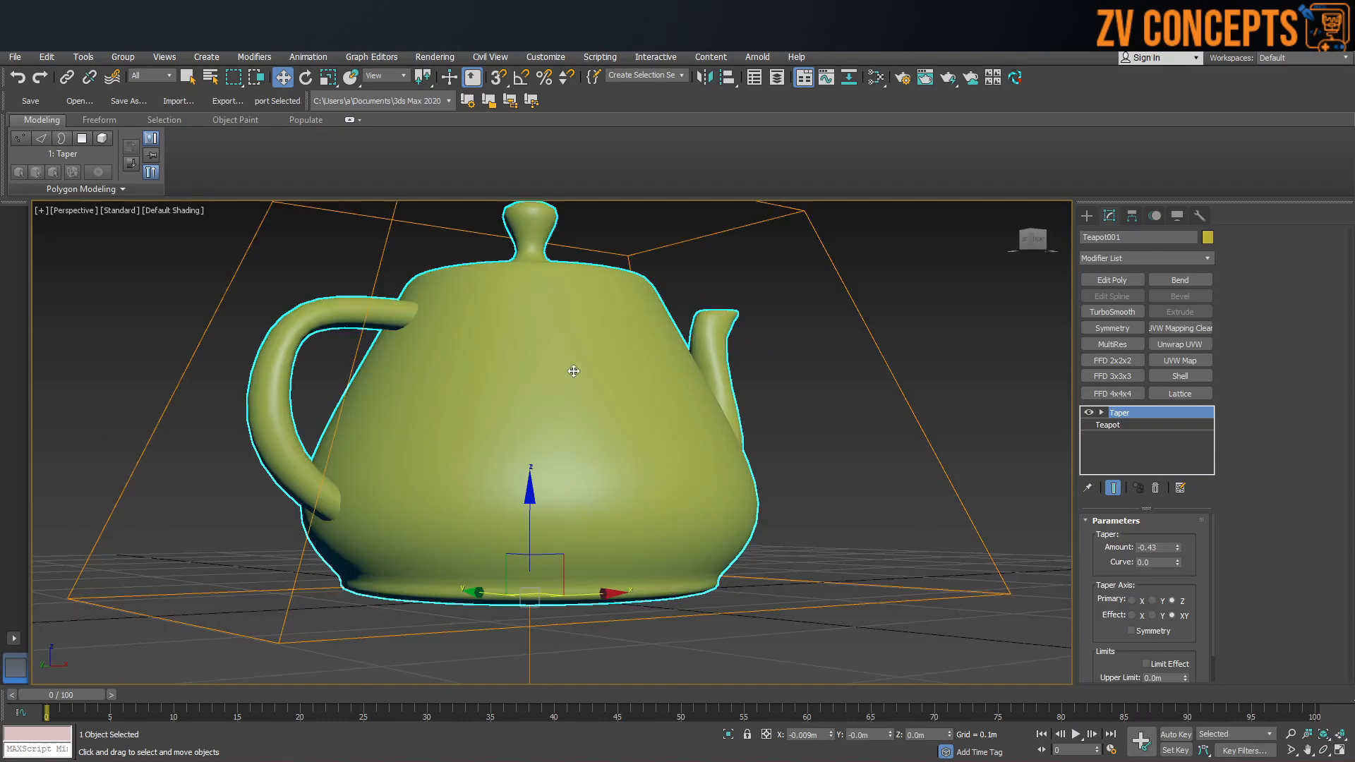
Adjust the teapot's Taper to an amount of about -0.1 and a curve of about -1.45.
middle_click_drag(711, 432, 723, 476, "alt")
left_click_drag(1178, 564, 1170, 640)
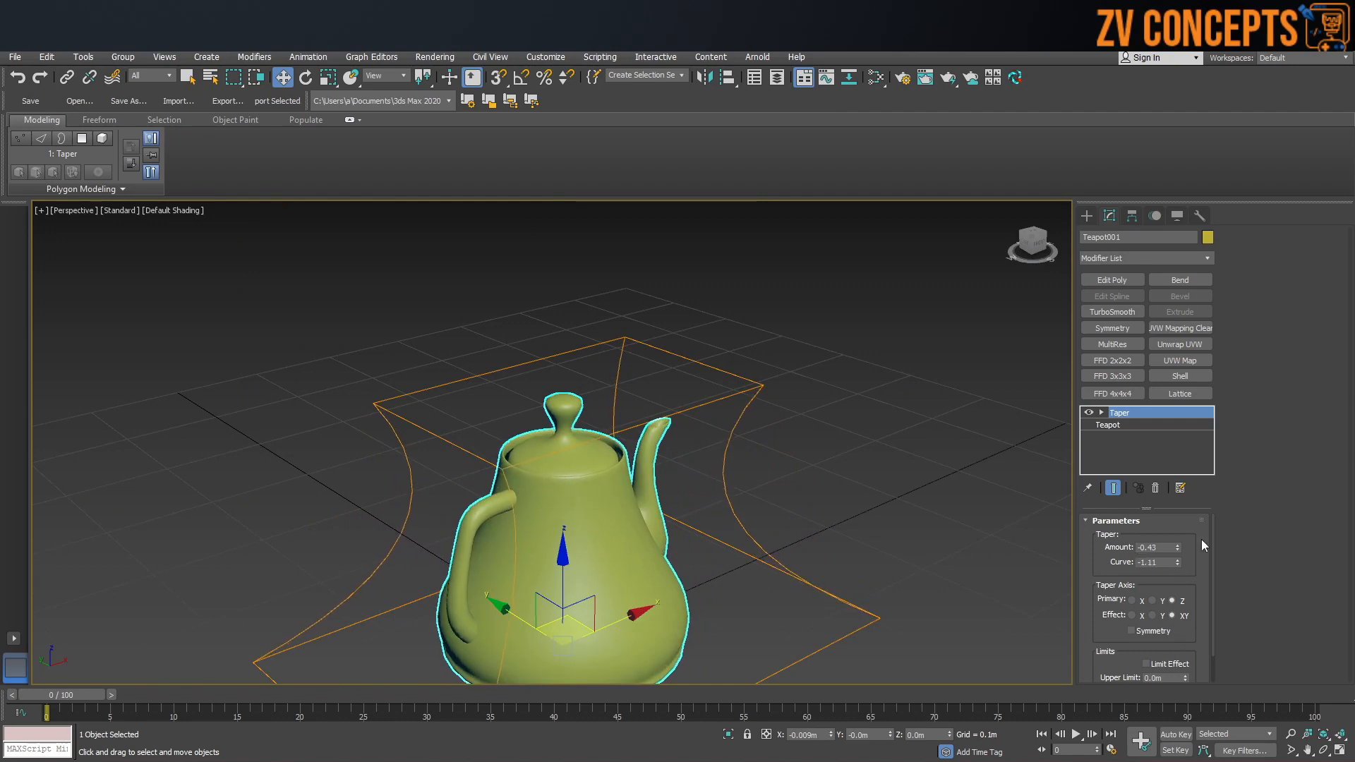
left_click_drag(1183, 552, 1181, 527)
middle_click_drag(658, 474, 592, 384, "alt")
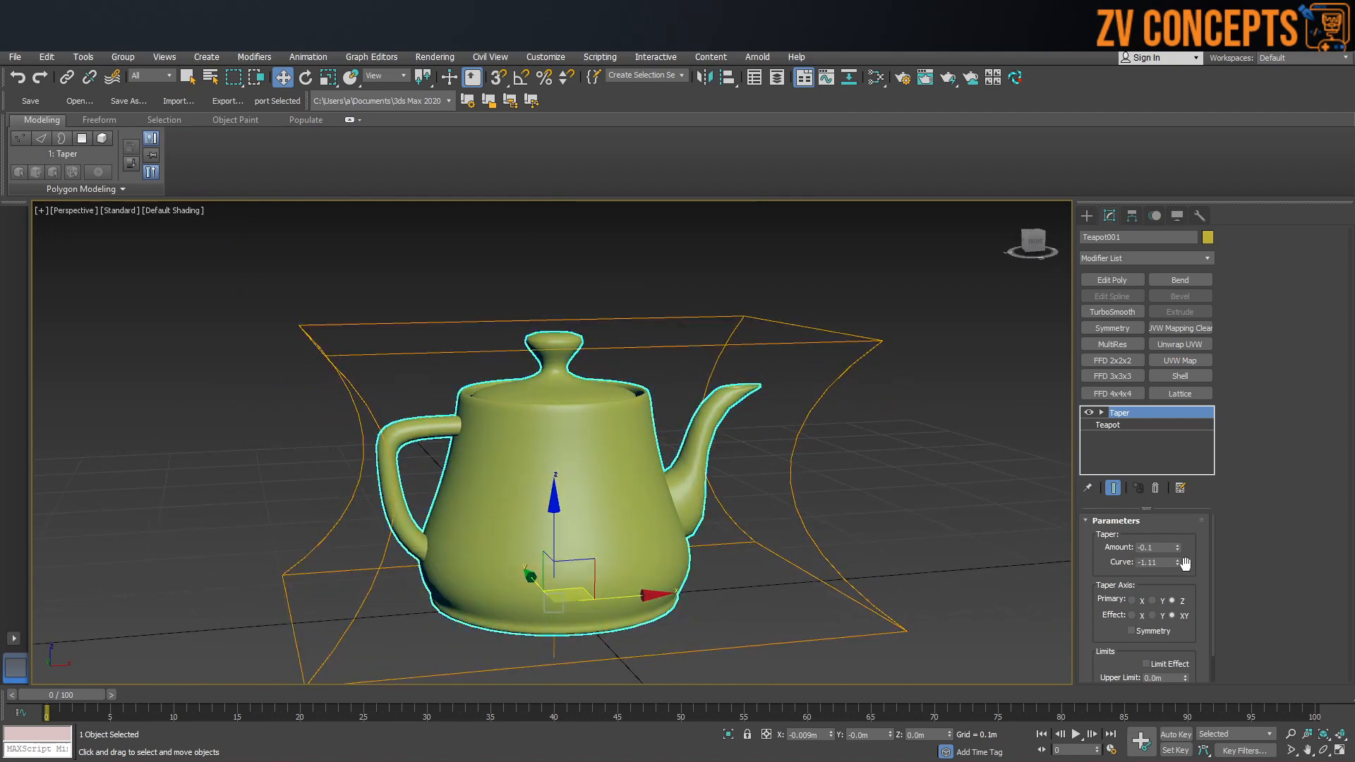
left_click_drag(1177, 562, 1176, 581)
middle_click_drag(699, 480, 669, 424, "alt")
scroll(1193, 607, "down", 2)
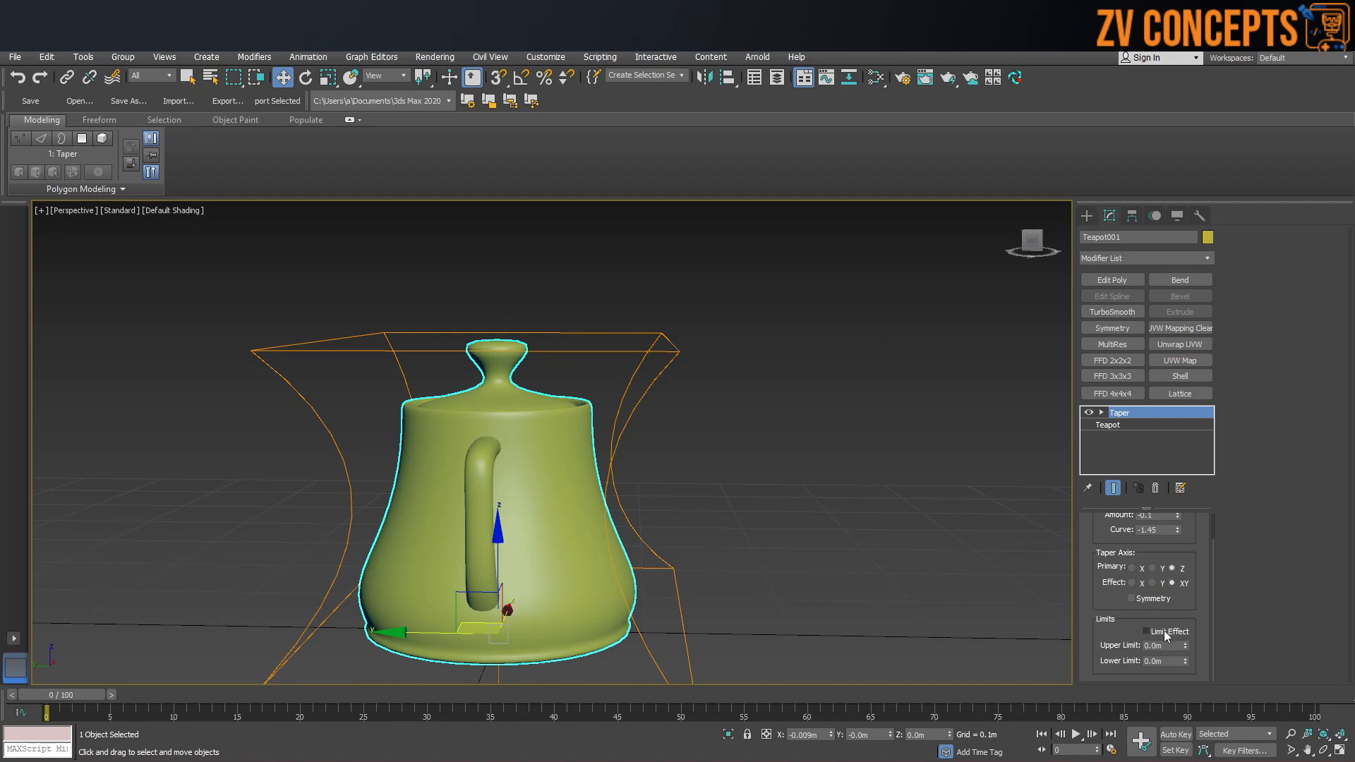
middle_click_drag(946, 607, 533, 512, "alt")
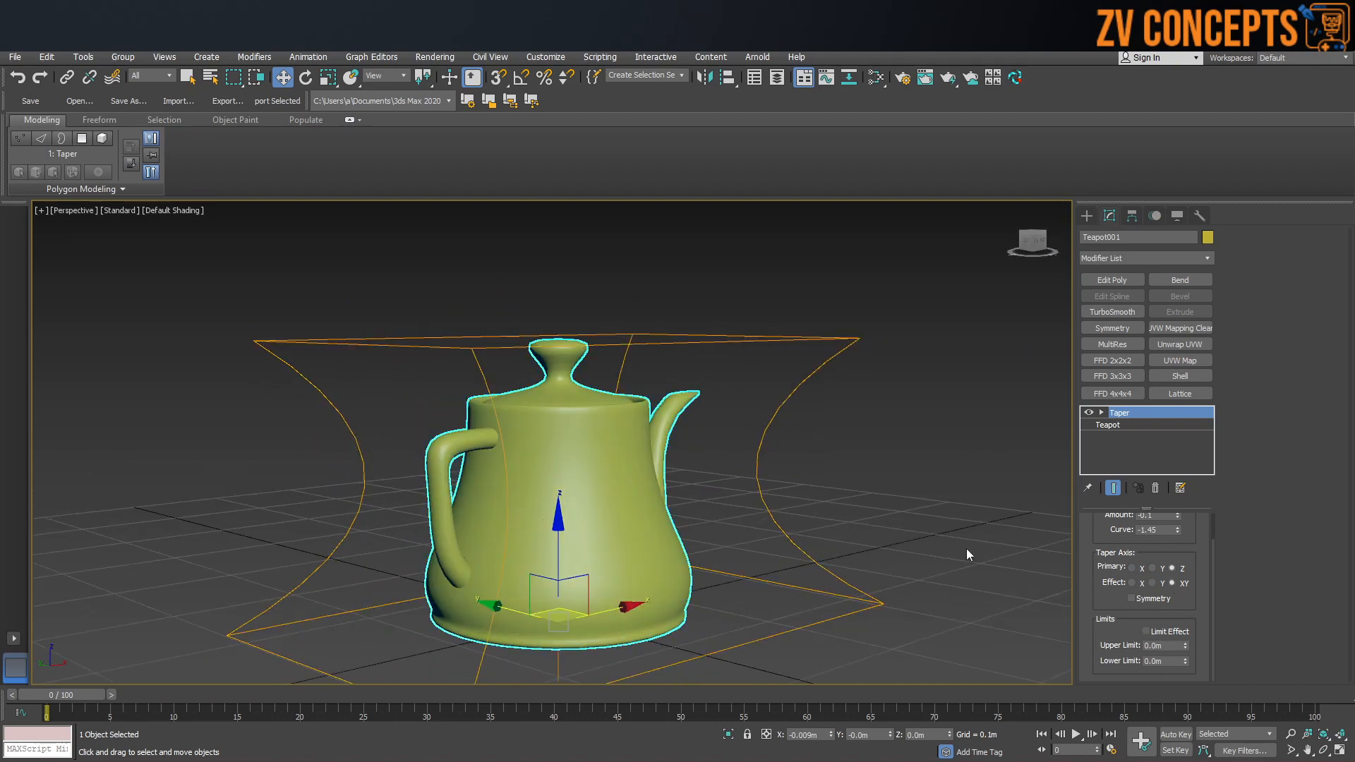
mouse_move(627, 461)
middle_mouse_down("alt")
mouse_move(594, 472)
mouse_move(632, 471)
middle_mouse_up("alt")
Delete the tapered teapot from the scene.
left_click_drag(940, 432, 323, 527)
key("Delete")
key("z")
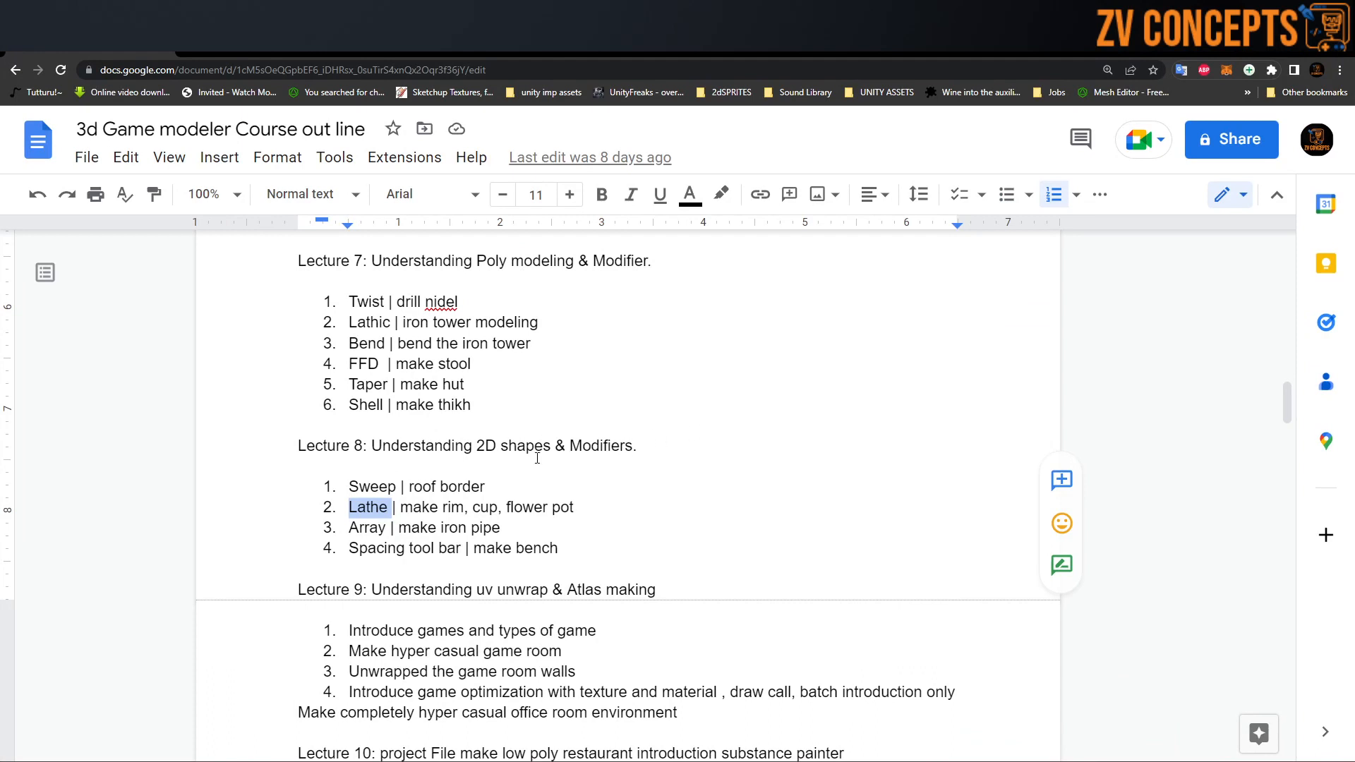
Highlight "2D shapes" in the Lecture 8 heading of the course outline and switch back to 3ds Max.
left_click_drag(472, 446, 552, 452)
left_click(1275, 44)
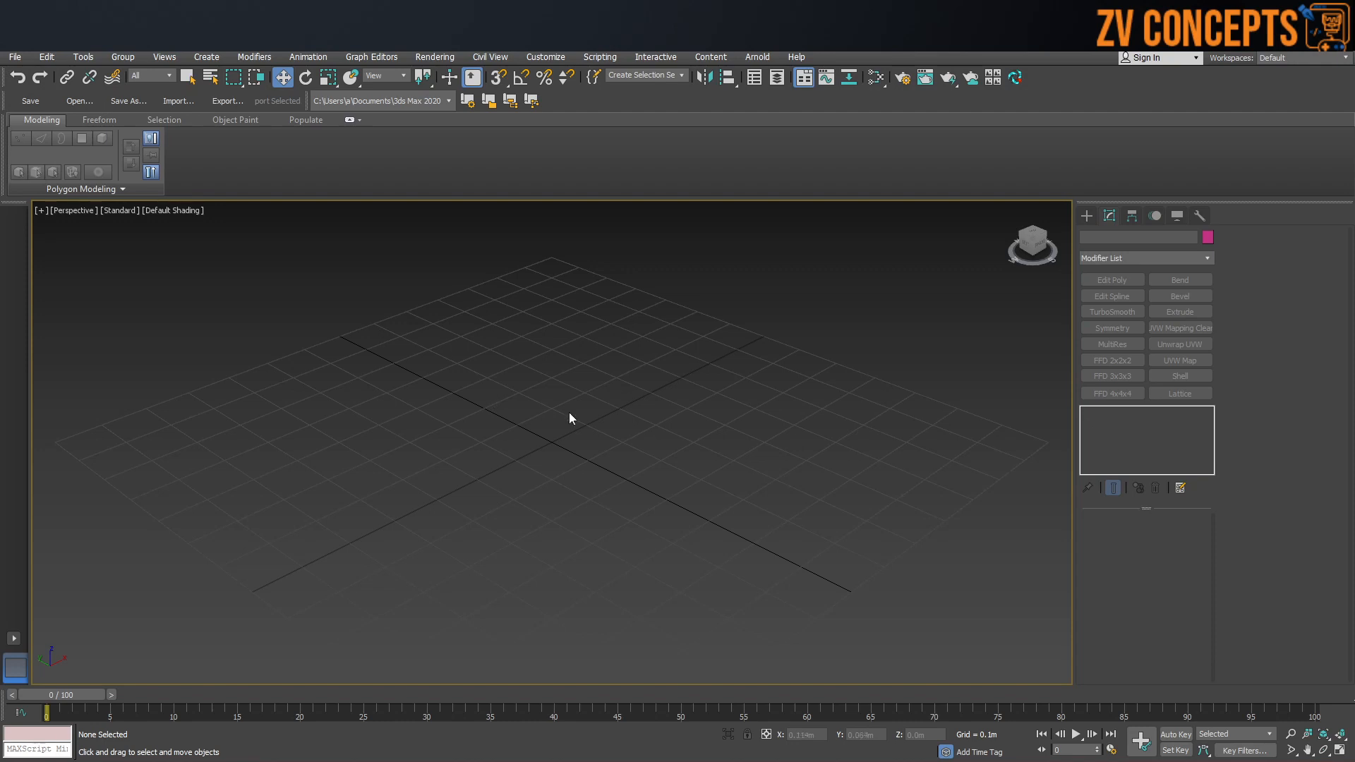
Look through the available geometry creation categories.
left_click(1089, 221)
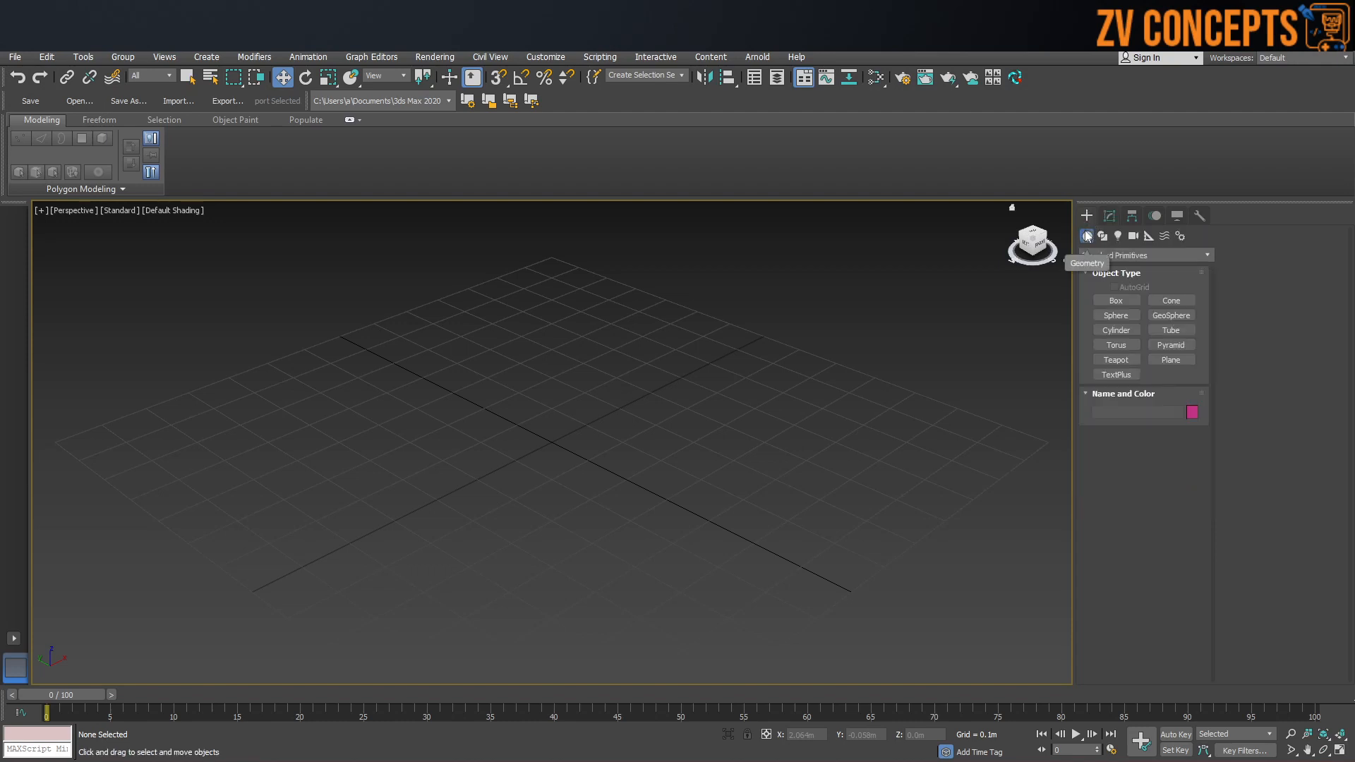
left_click(1098, 255)
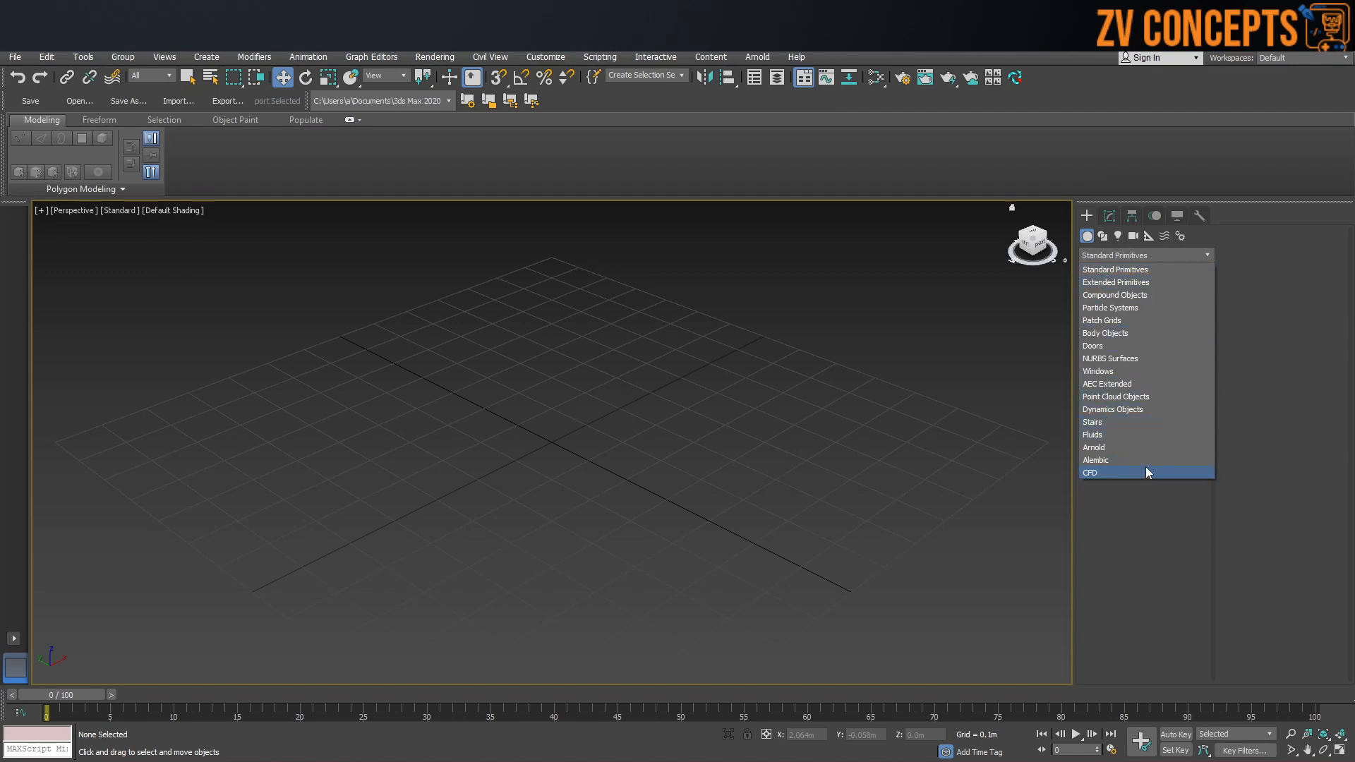
left_click(1103, 240)
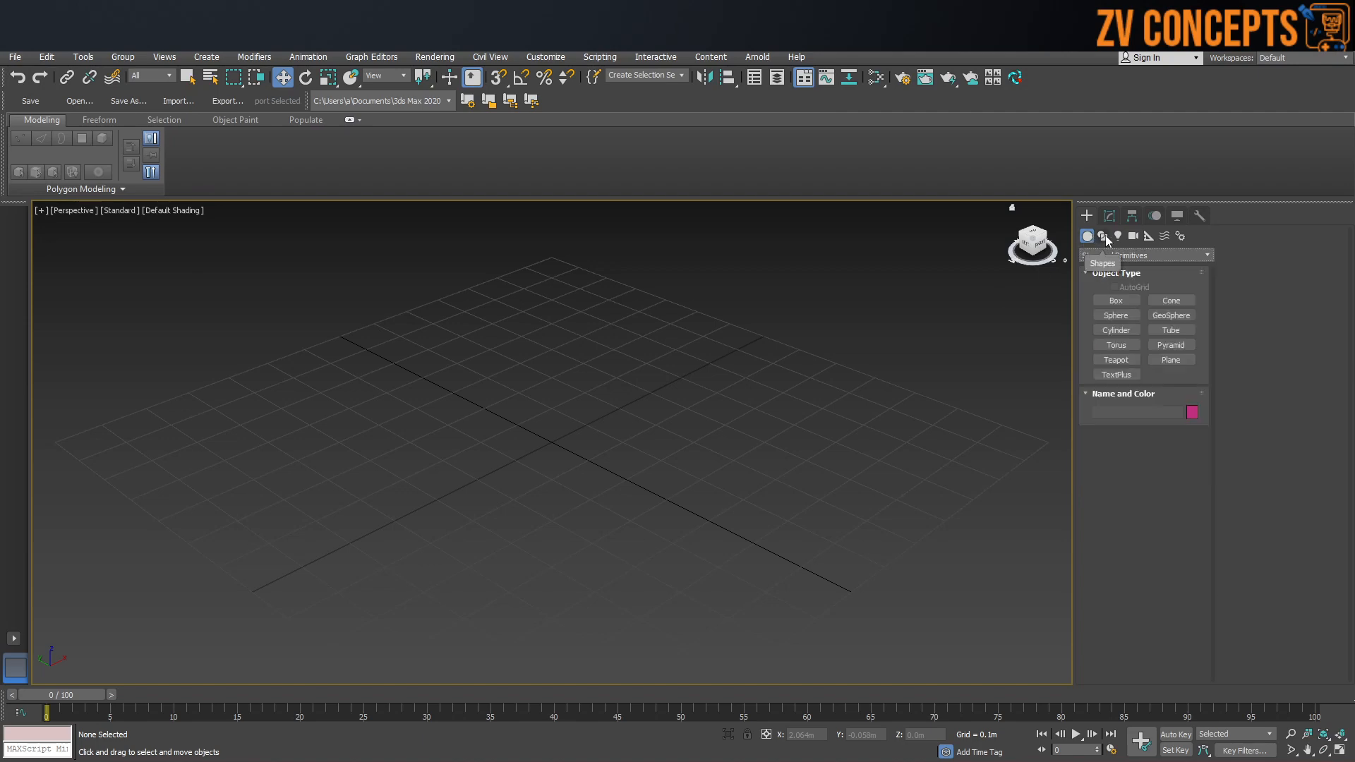
Draw a closed freeform spline over the grid with the Line tool, mixing corner points and curved Bezier points.
left_click(1103, 237)
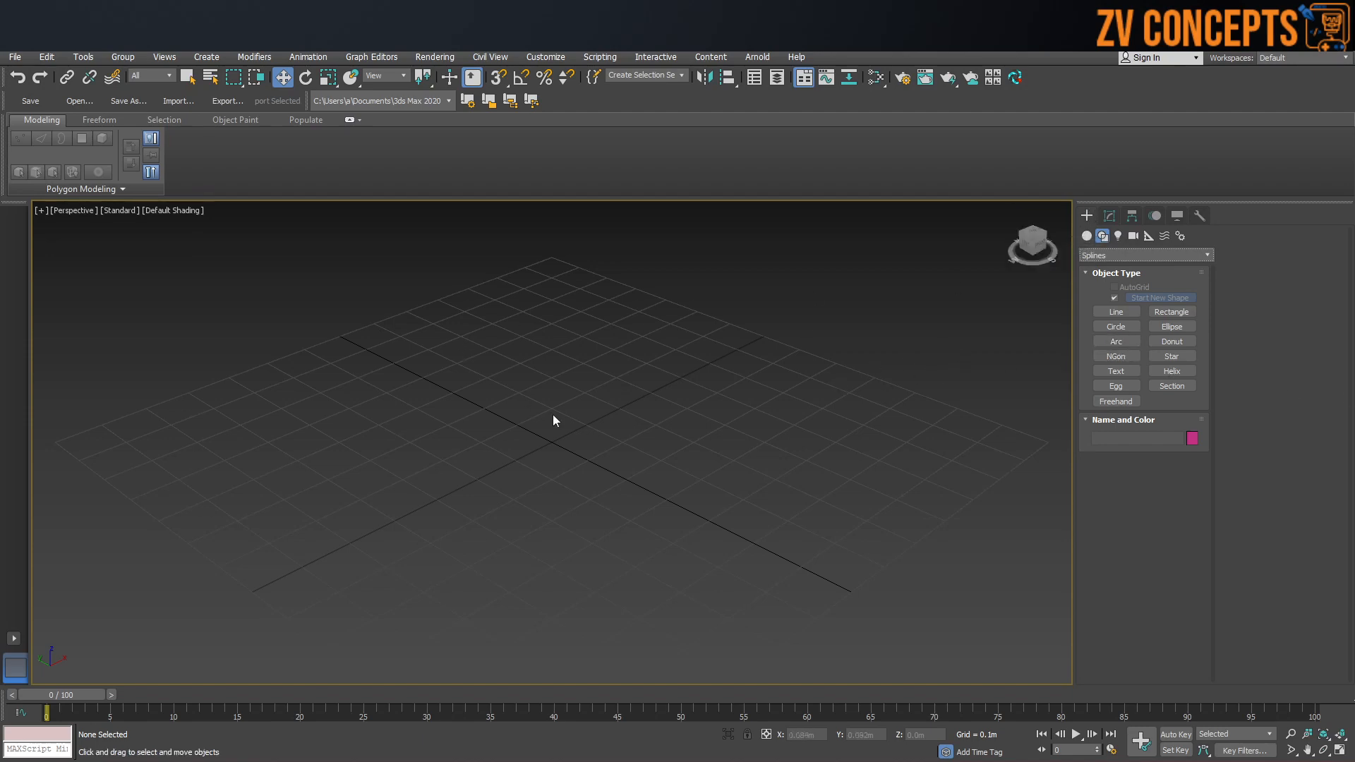
left_click(1117, 313)
middle_click_drag(475, 403, 516, 447, "alt")
left_click(338, 500)
left_click(479, 319)
left_click(796, 279)
left_click(988, 416)
left_click_drag(772, 545, 460, 603)
left_click_drag(590, 441, 548, 408)
left_click_drag(435, 531, 452, 608)
left_click(336, 541)
left_click(338, 500)
left_click(665, 449)
middle_click_drag(574, 462, 571, 426, "alt")
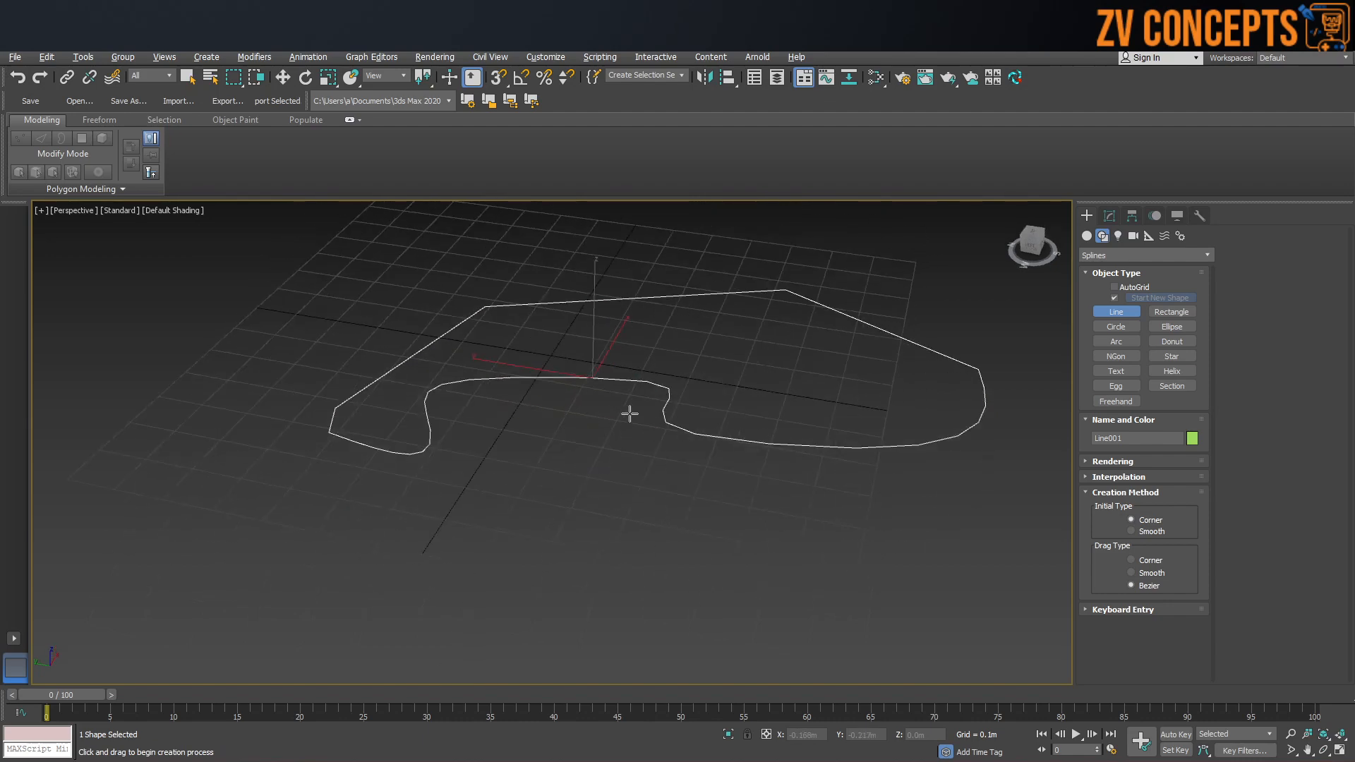
Set the line's drag type to Corner and draw a closed seven-point straight-edged spline behind the first shape.
middle_click_drag(895, 403, 538, 424)
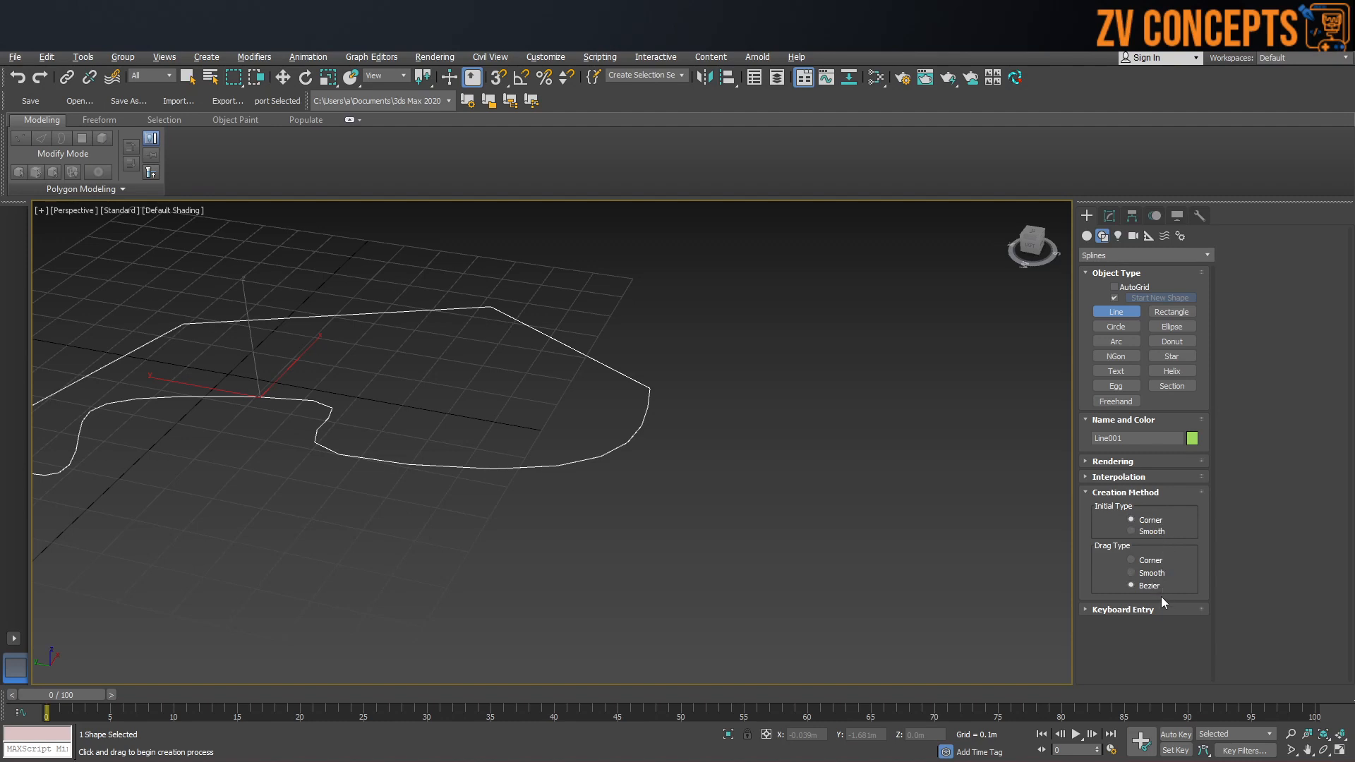
left_click(1151, 562)
middle_click_drag(691, 339, 202, 426, "alt")
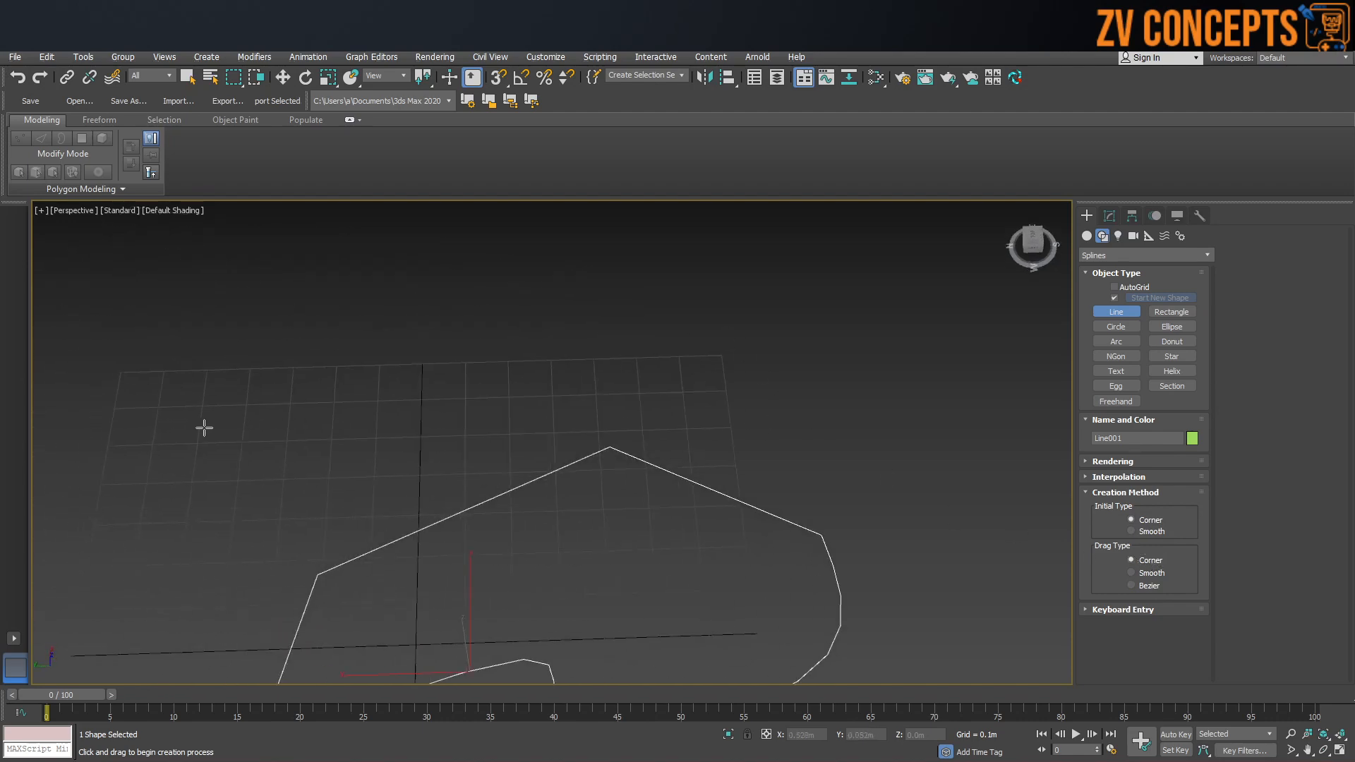
left_click(167, 436)
left_click(498, 281)
left_click(768, 284)
left_click(1007, 466)
left_click(520, 365)
left_click(346, 457)
left_click(184, 531)
left_click(167, 436)
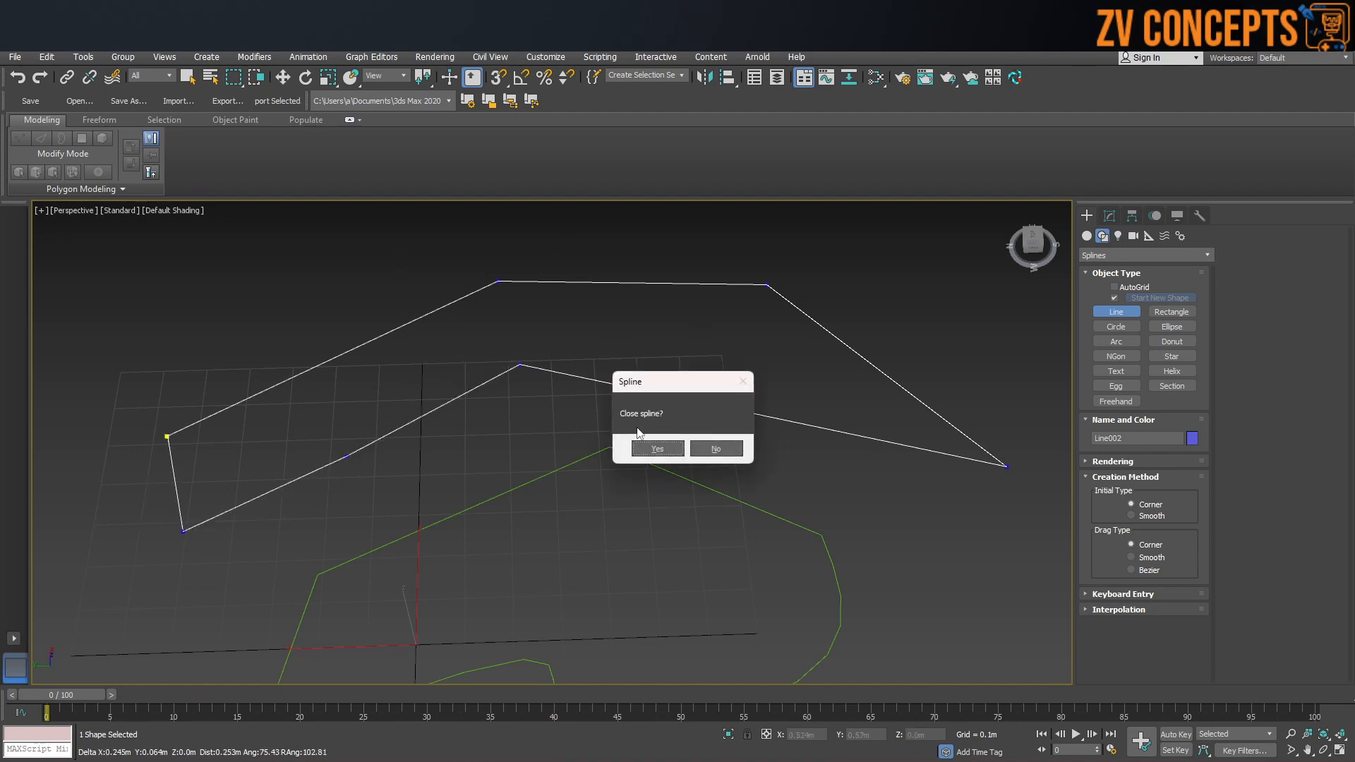
left_click(653, 447)
Set the line's drag type to Smooth and draw an open five-point zigzag spline beside the grid.
middle_click_drag(741, 285, 514, 257)
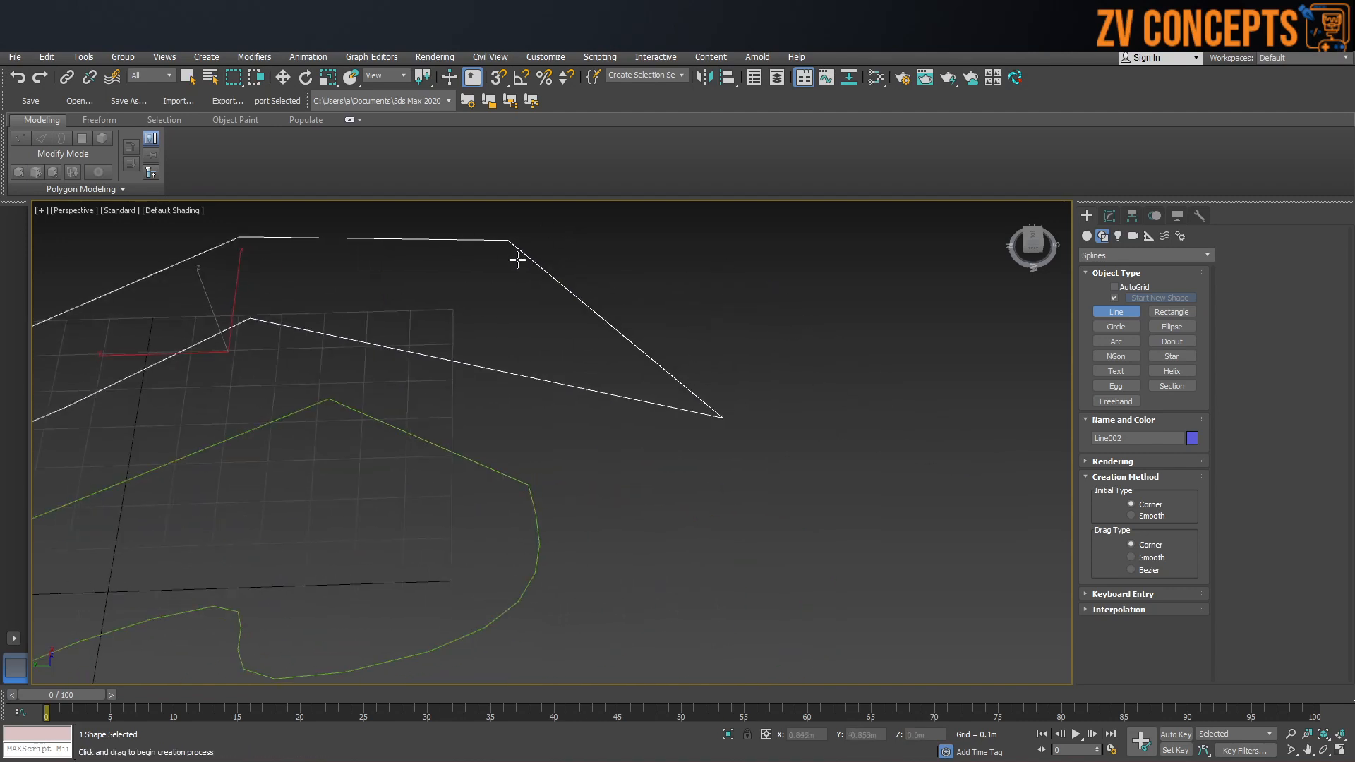
left_click(1144, 559)
middle_click_drag(825, 318, 880, 225)
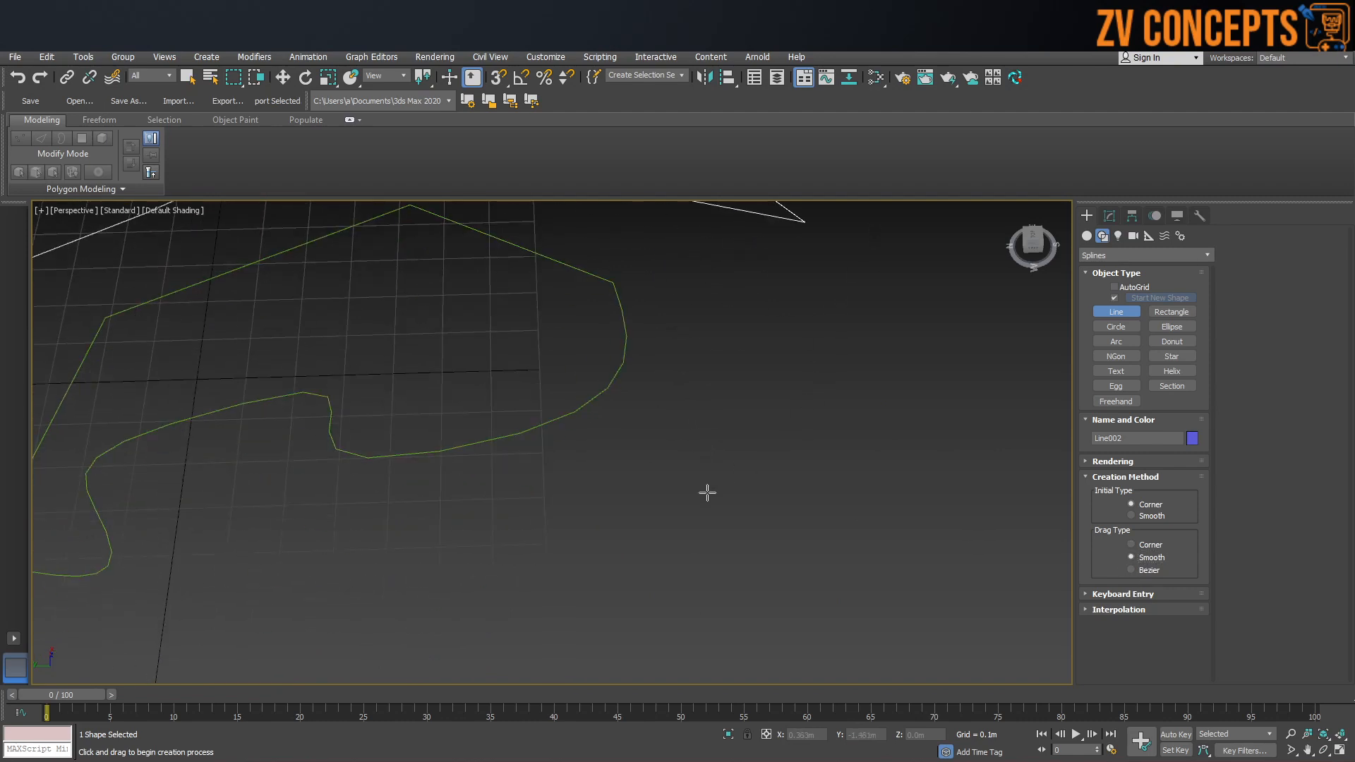
left_click_drag(523, 561, 779, 393)
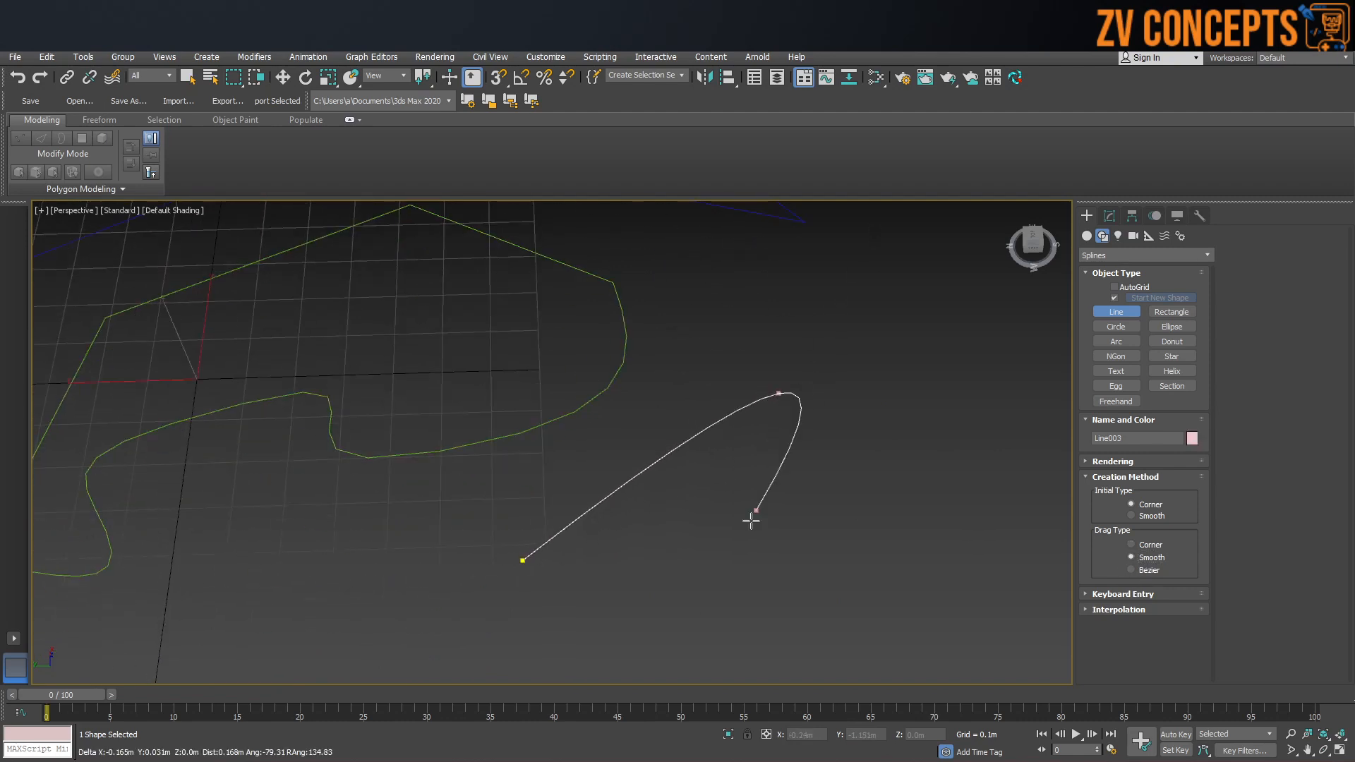
left_click(619, 636)
left_click_drag(950, 455, 928, 493)
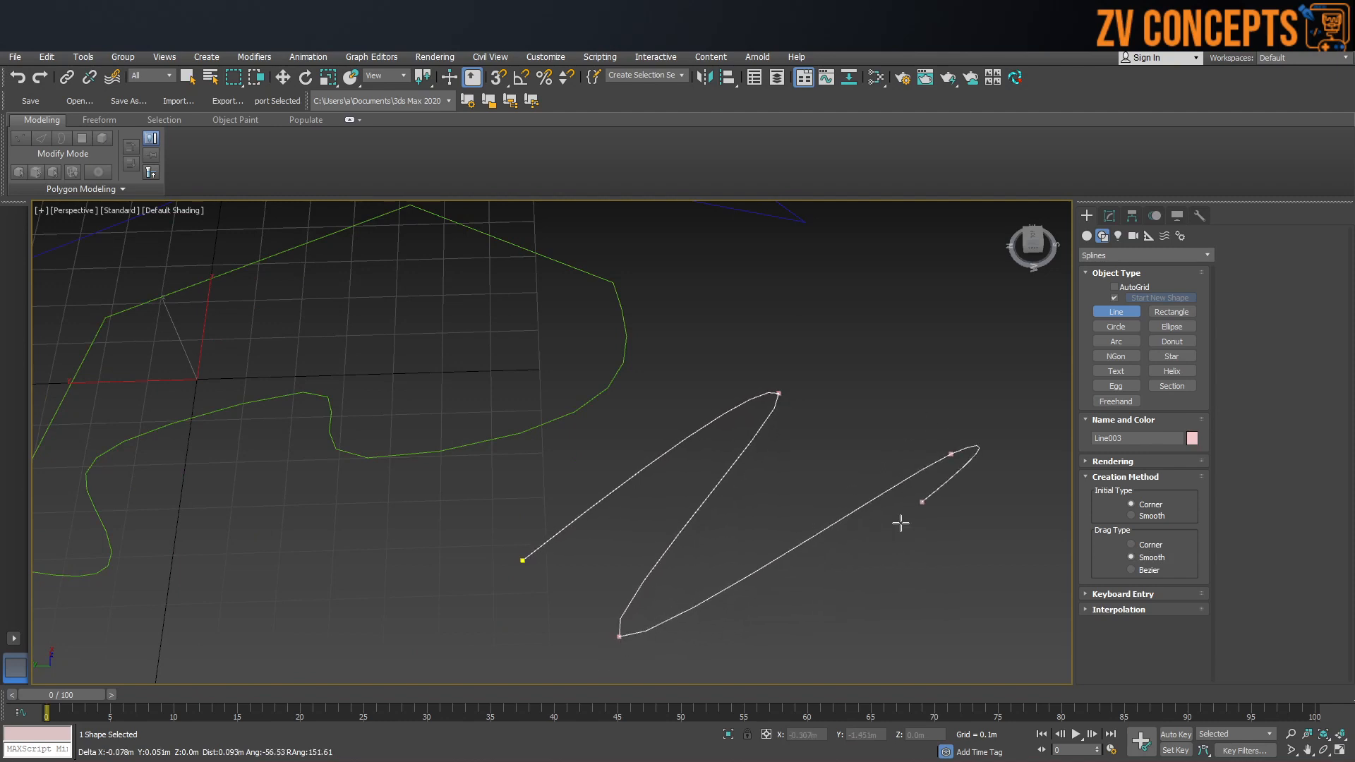
left_click(766, 667)
right_click(989, 536)
scroll(838, 475, "down", 4)
middle_click_drag(799, 496, 887, 459)
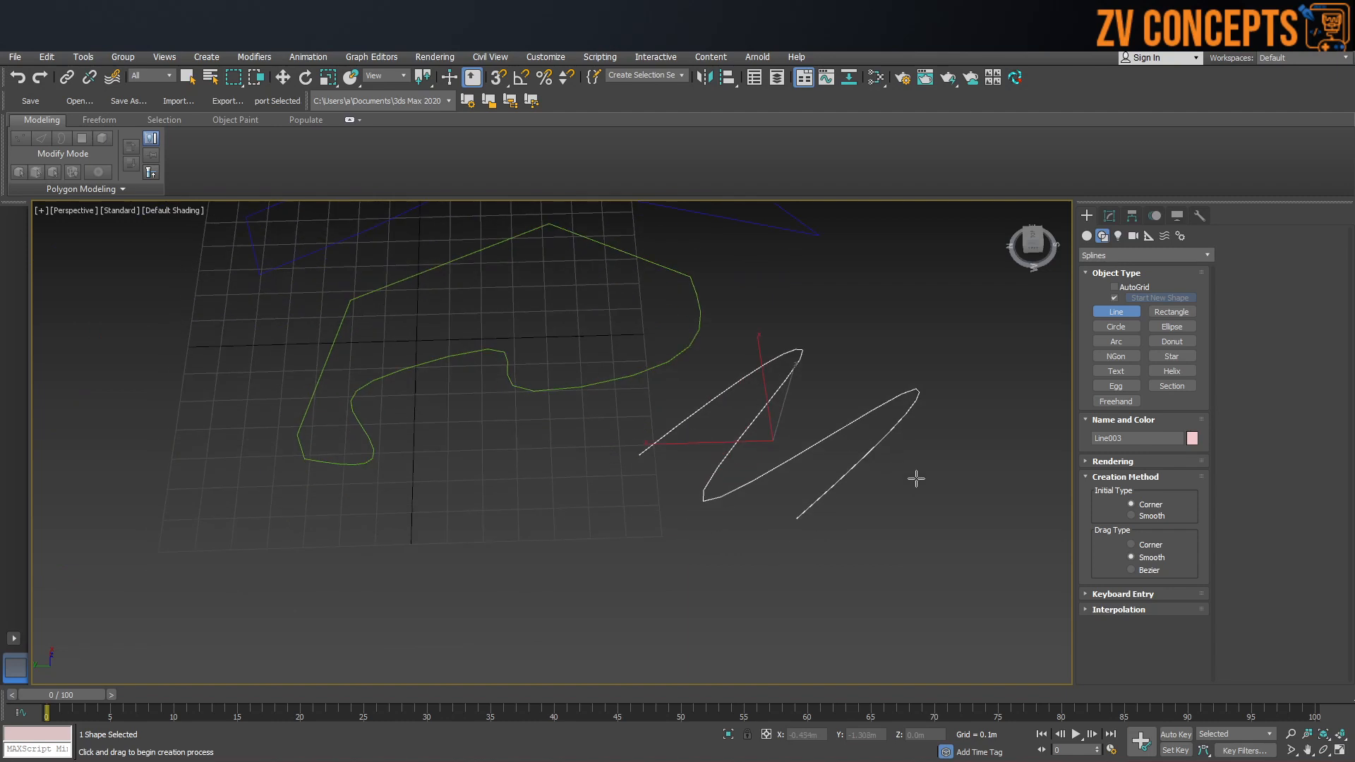
Set the line's drag type to Bezier and draw an open four-point wavy spline in front of the grid.
left_click(1155, 572)
middle_click_drag(280, 548, 505, 421)
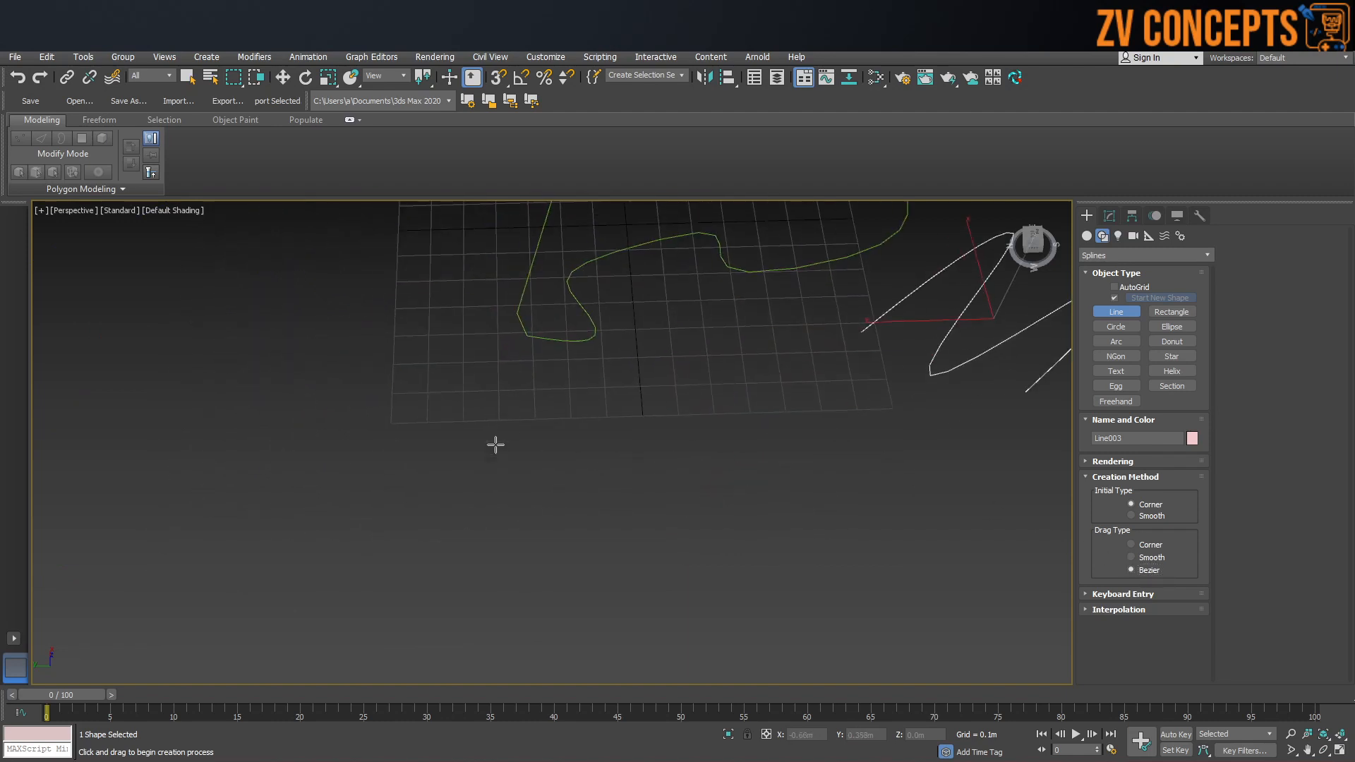
left_click(216, 554)
left_click_drag(458, 448, 589, 489)
left_click_drag(833, 606, 947, 614)
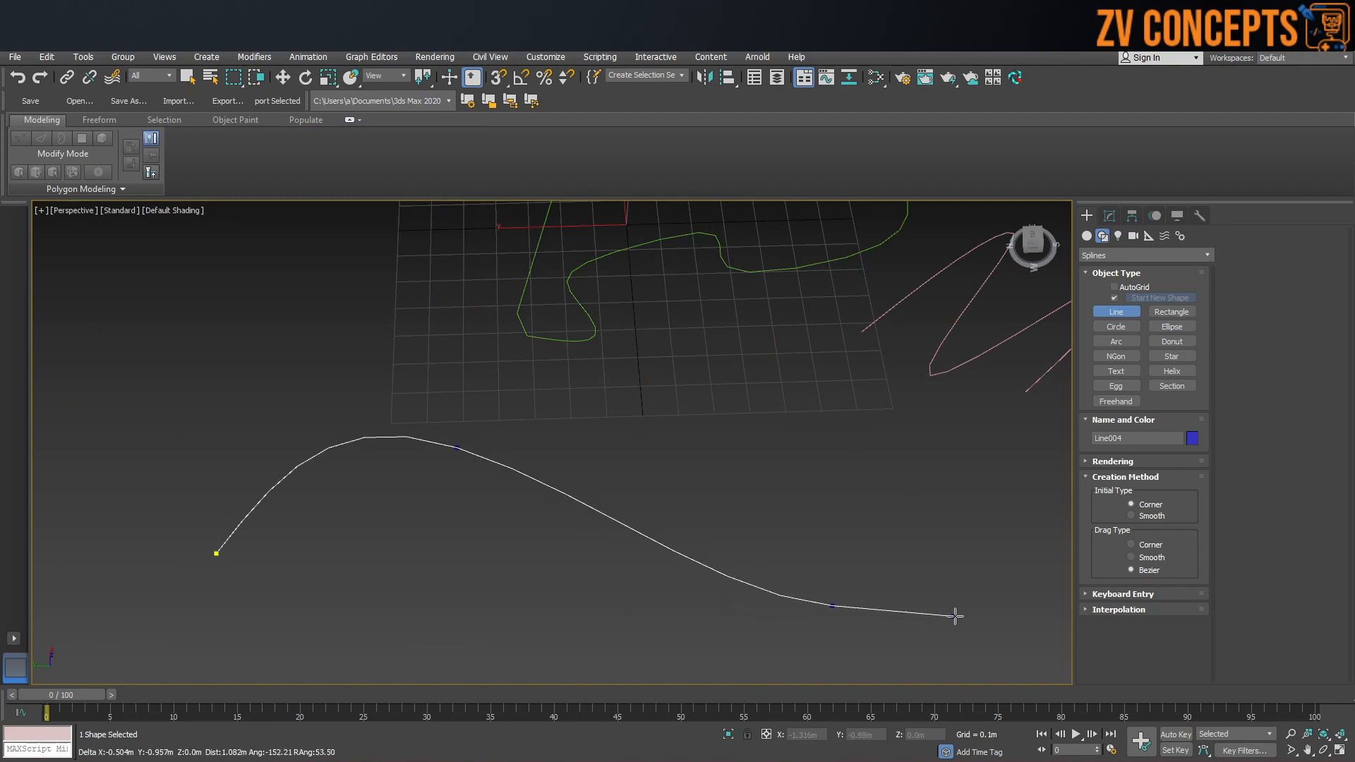
left_click_drag(1043, 431, 1028, 406)
right_click(1028, 406)
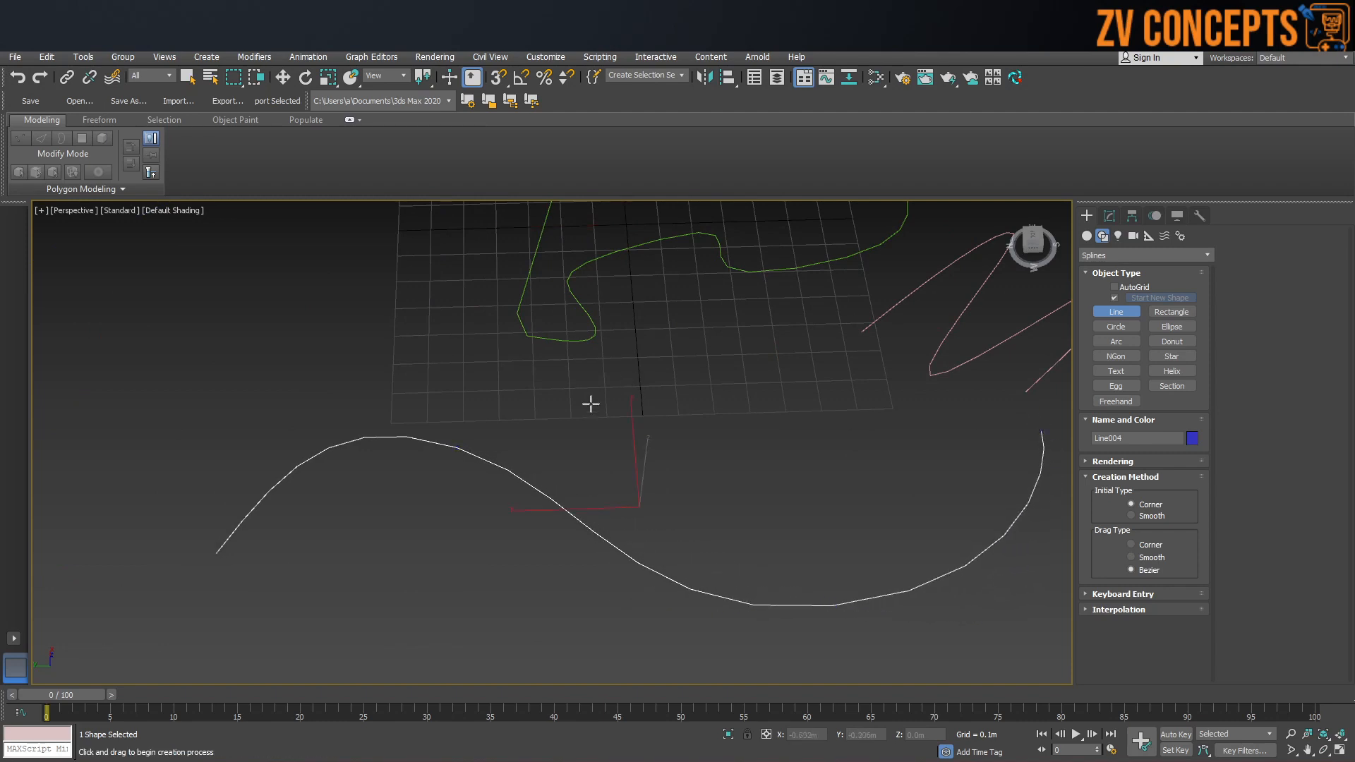
middle_click_drag(573, 397, 626, 348)
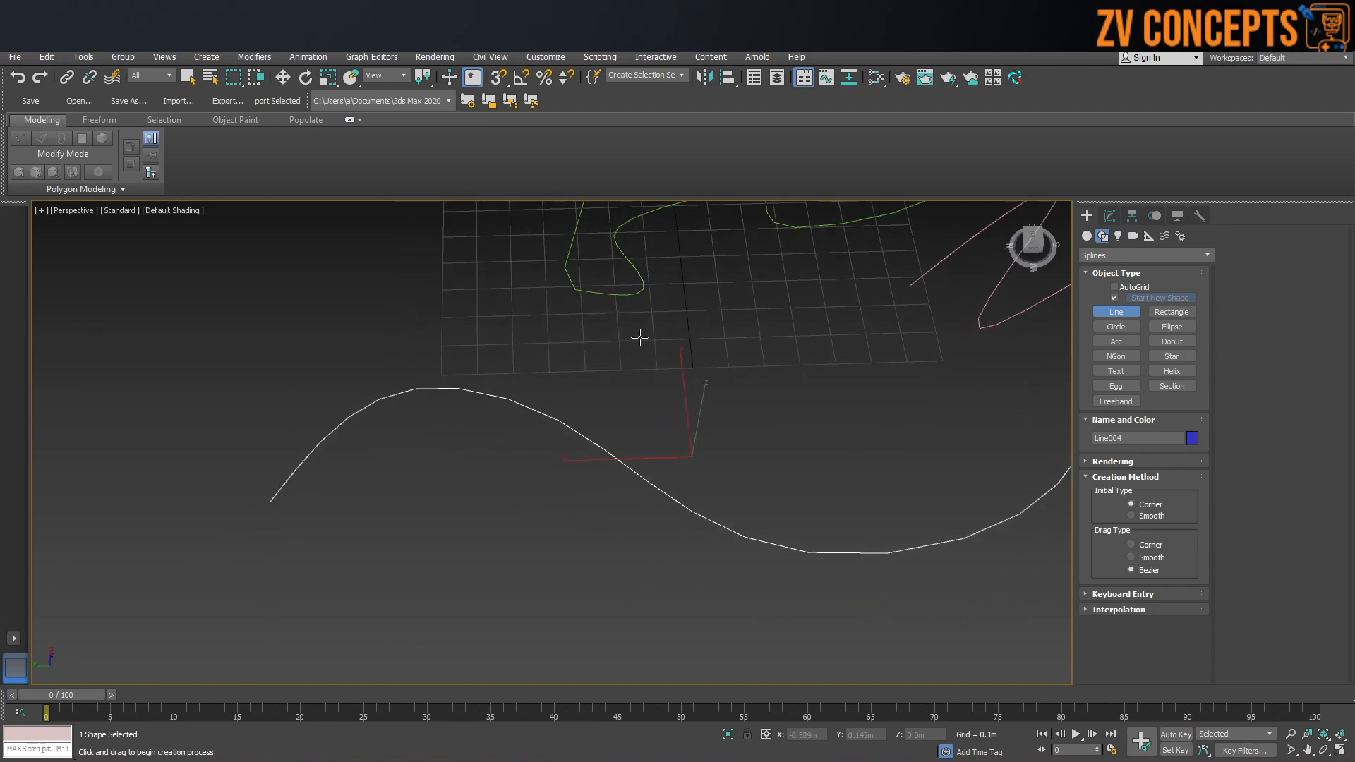
mouse_move(926, 418)
middle_mouse_down()
mouse_move(859, 535)
mouse_move(818, 504)
mouse_move(789, 445)
middle_mouse_up()
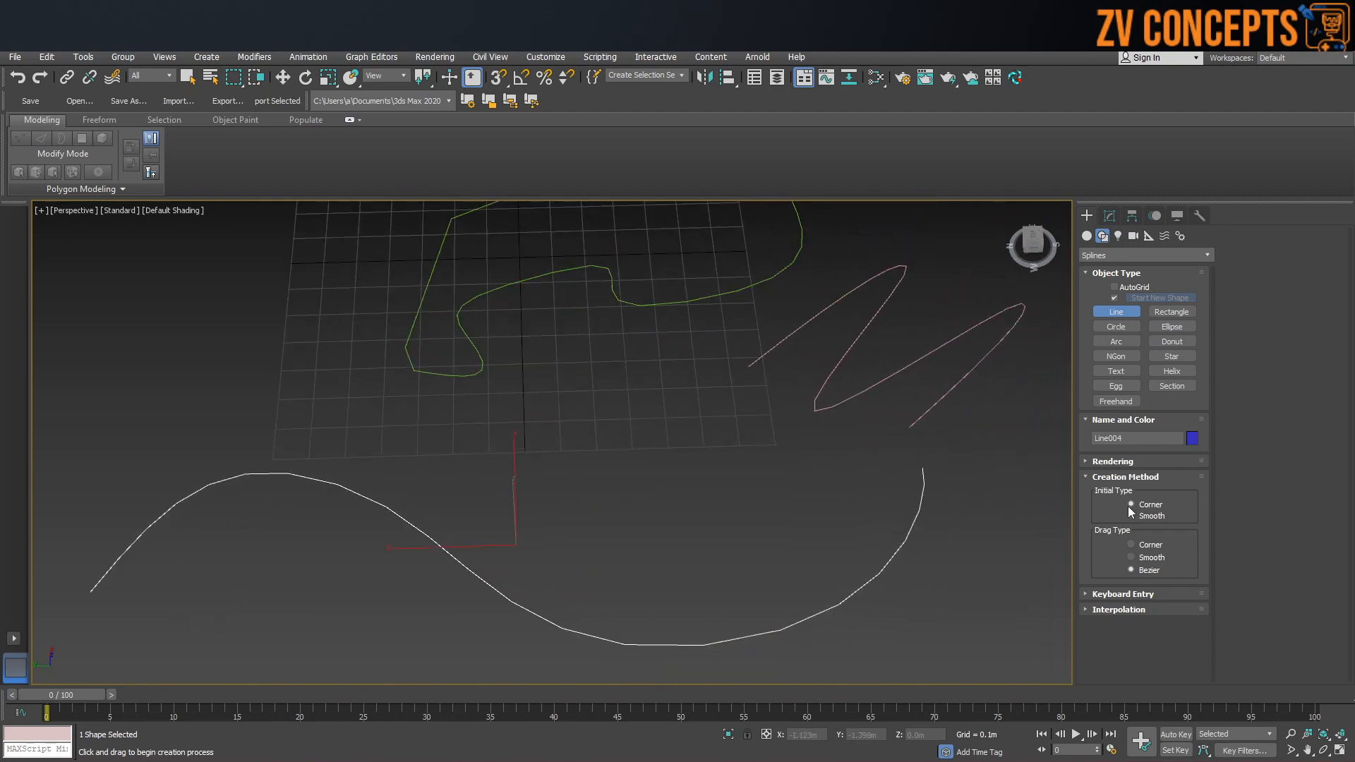
Open the wavy line's modify settings, expand its Rendering options, and test-render the perspective view.
middle_click_drag(593, 469, 668, 487)
middle_click_drag(706, 319, 622, 494)
left_click(1109, 215)
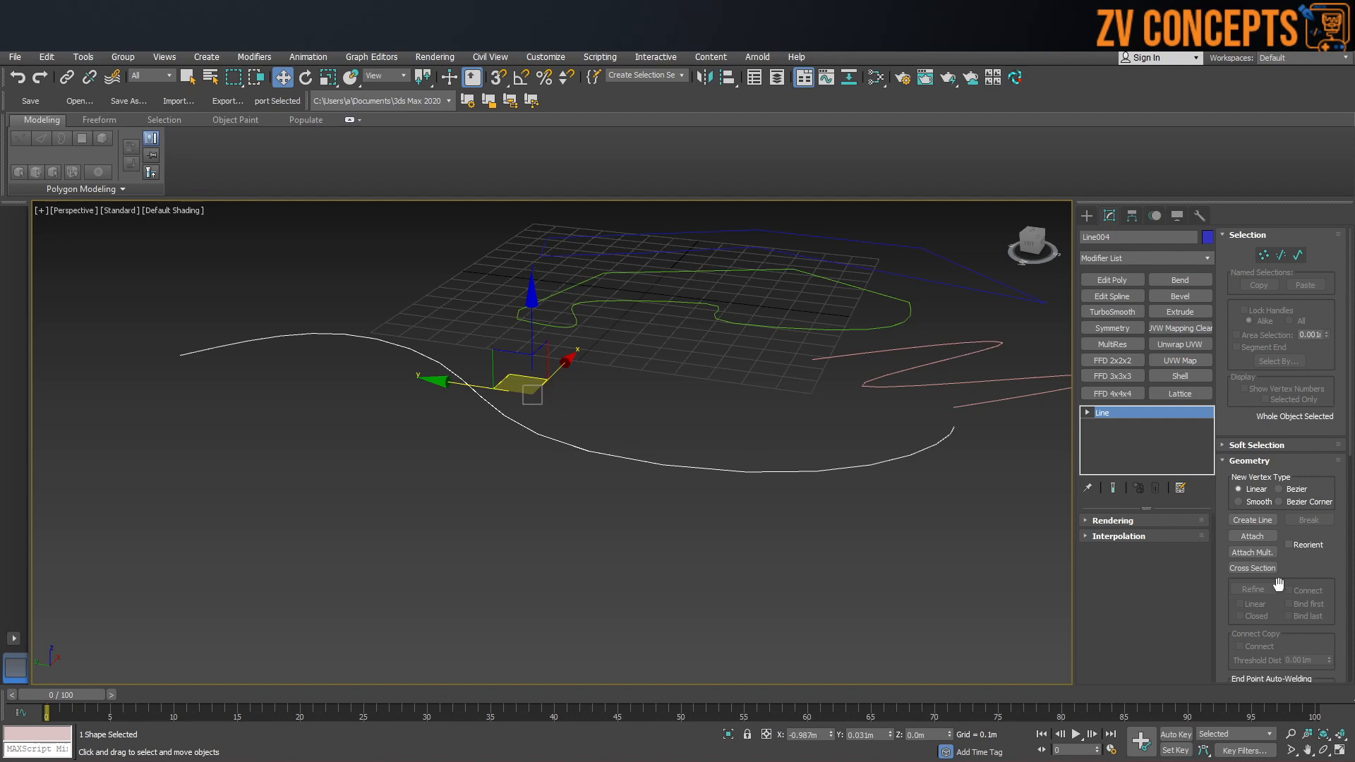
left_click(1112, 521)
scroll(780, 539, "up", 5)
scroll(736, 458, "down", 5)
scroll(622, 483, "up", 5)
scroll(1129, 557, "up", 3)
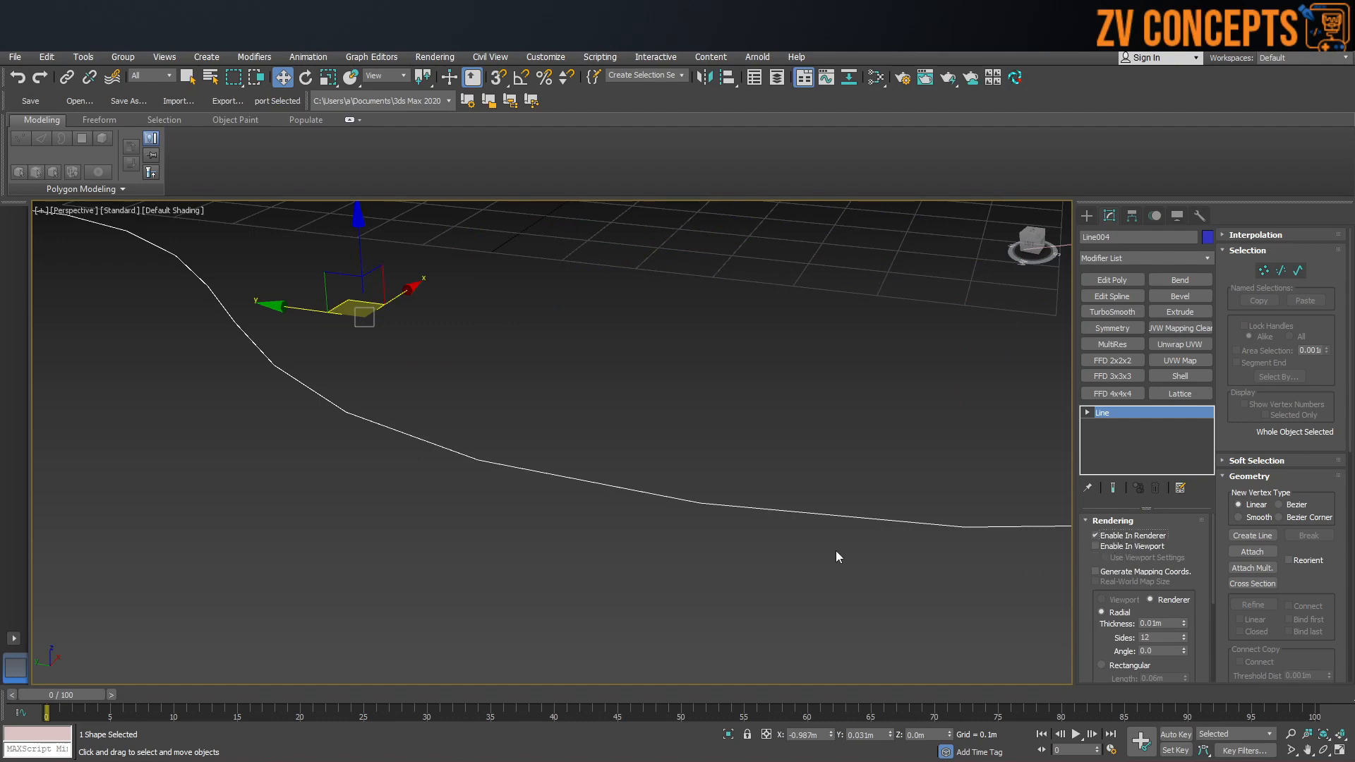
key("shift+q")
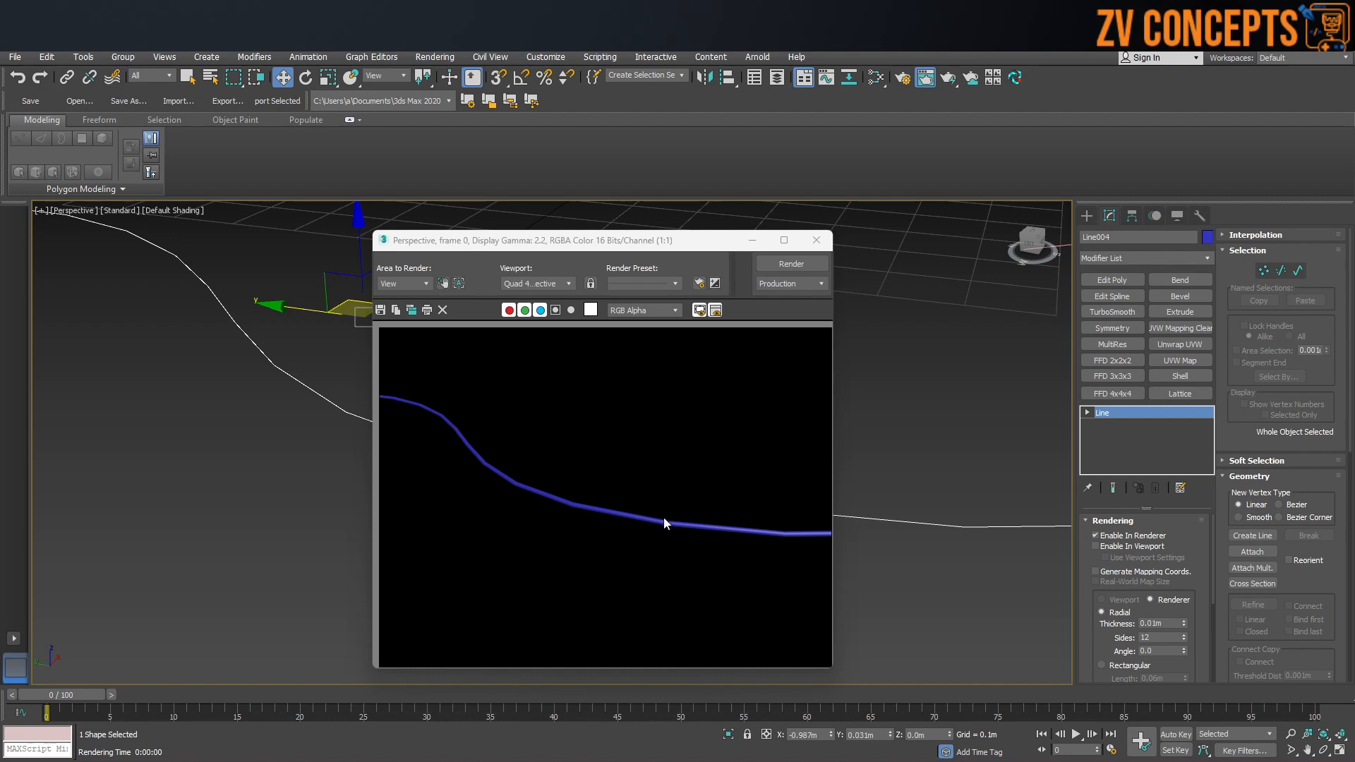
left_click(816, 240)
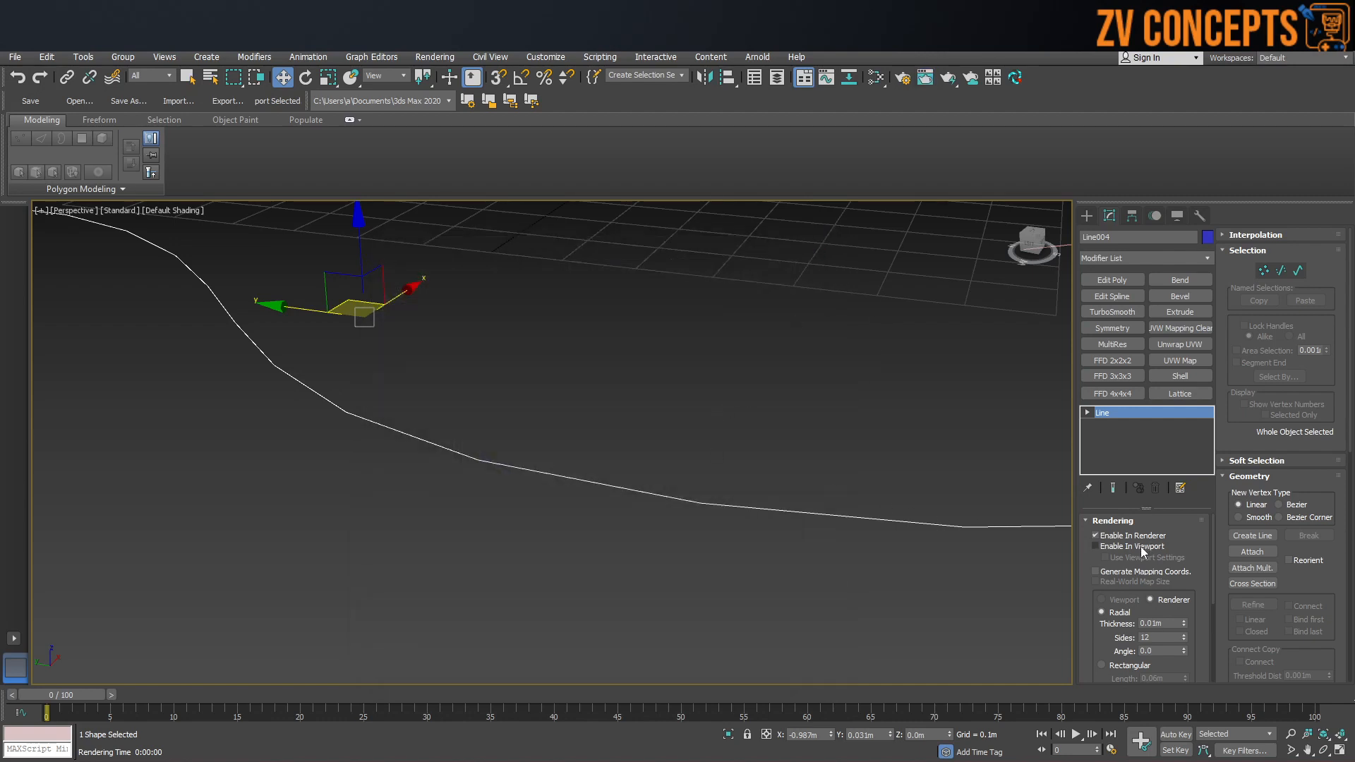
Enable the wavy line's thickness in the viewport and display edged faces to inspect its tube end.
left_click(1096, 546)
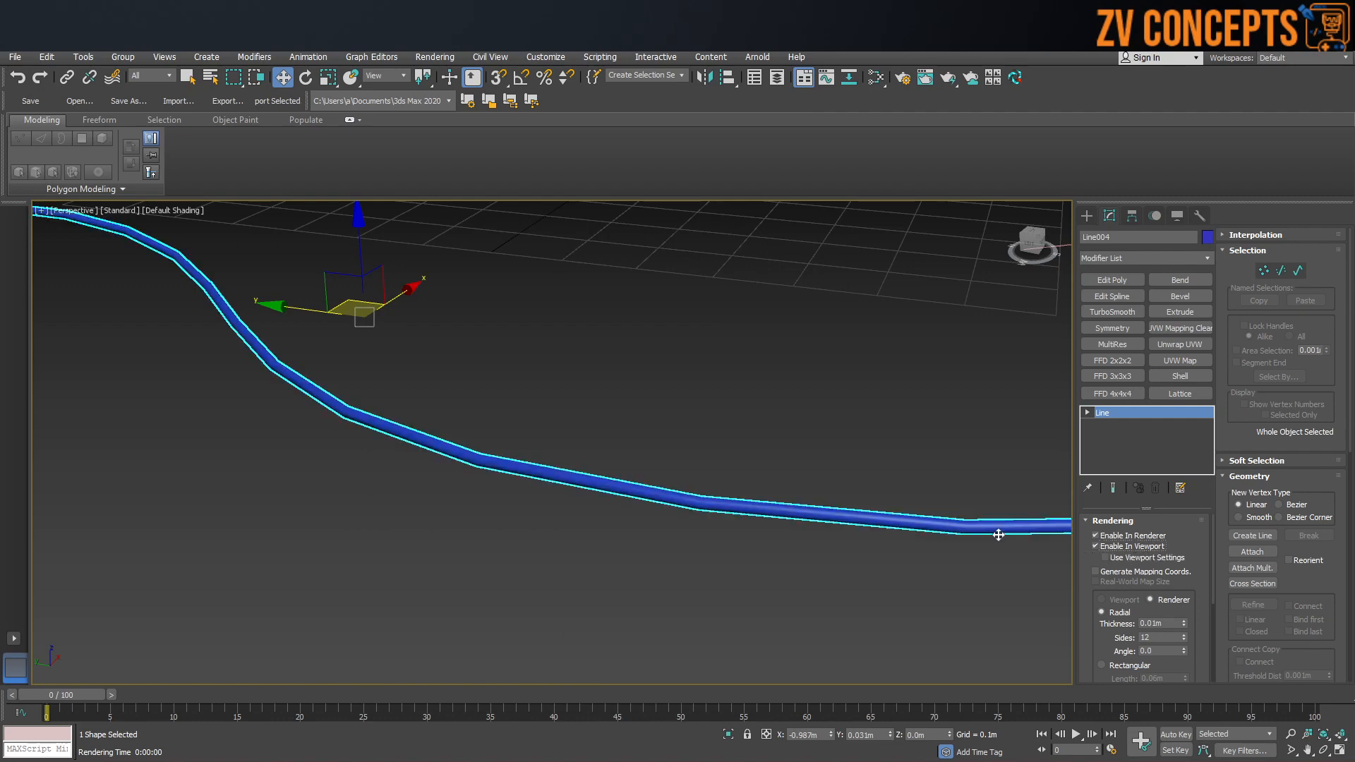
middle_click_drag(888, 535, 835, 527, "alt")
scroll(823, 514, "down", 5)
scroll(834, 527, "up", 5)
middle_click_drag(672, 577, 845, 545, "alt")
key("F4")
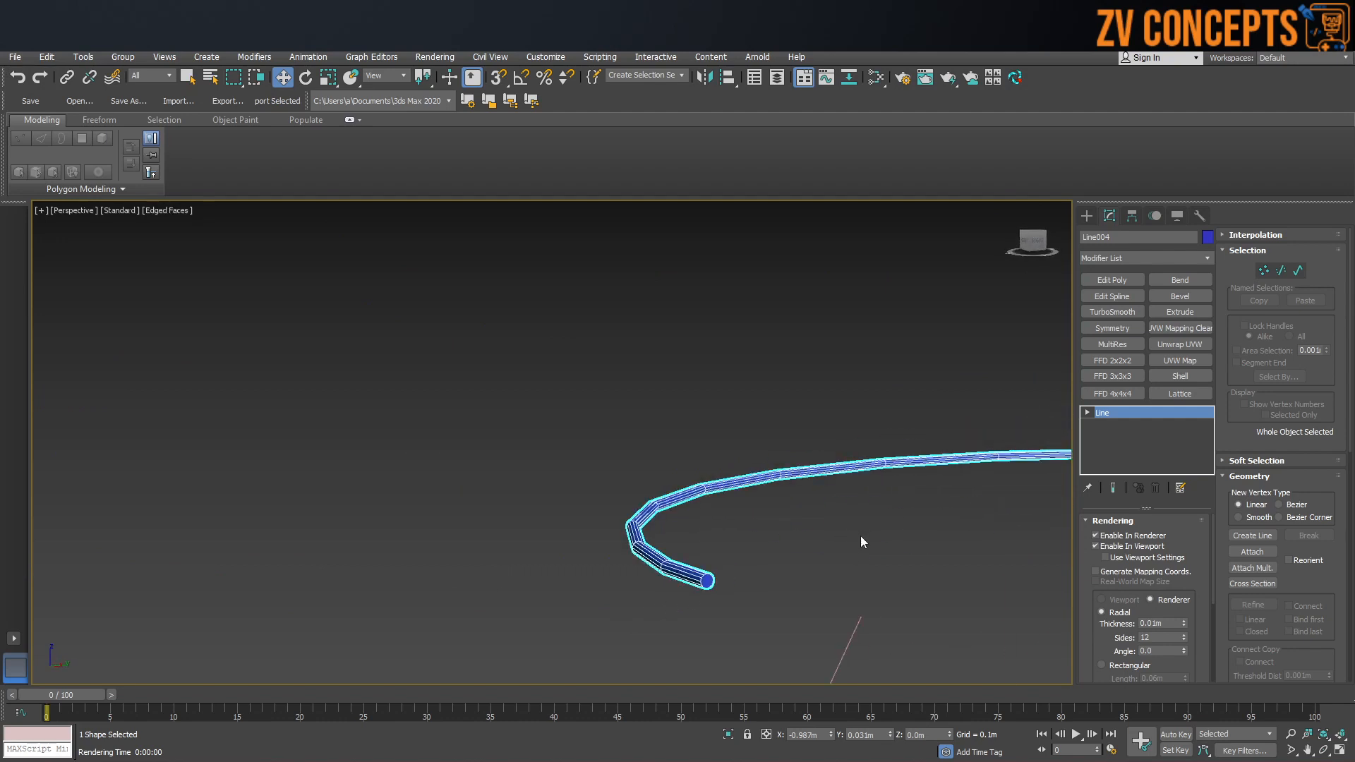
mouse_move(663, 569)
middle_mouse_down("alt")
mouse_move(673, 587)
mouse_move(692, 580)
mouse_move(753, 530)
middle_mouse_up("alt")
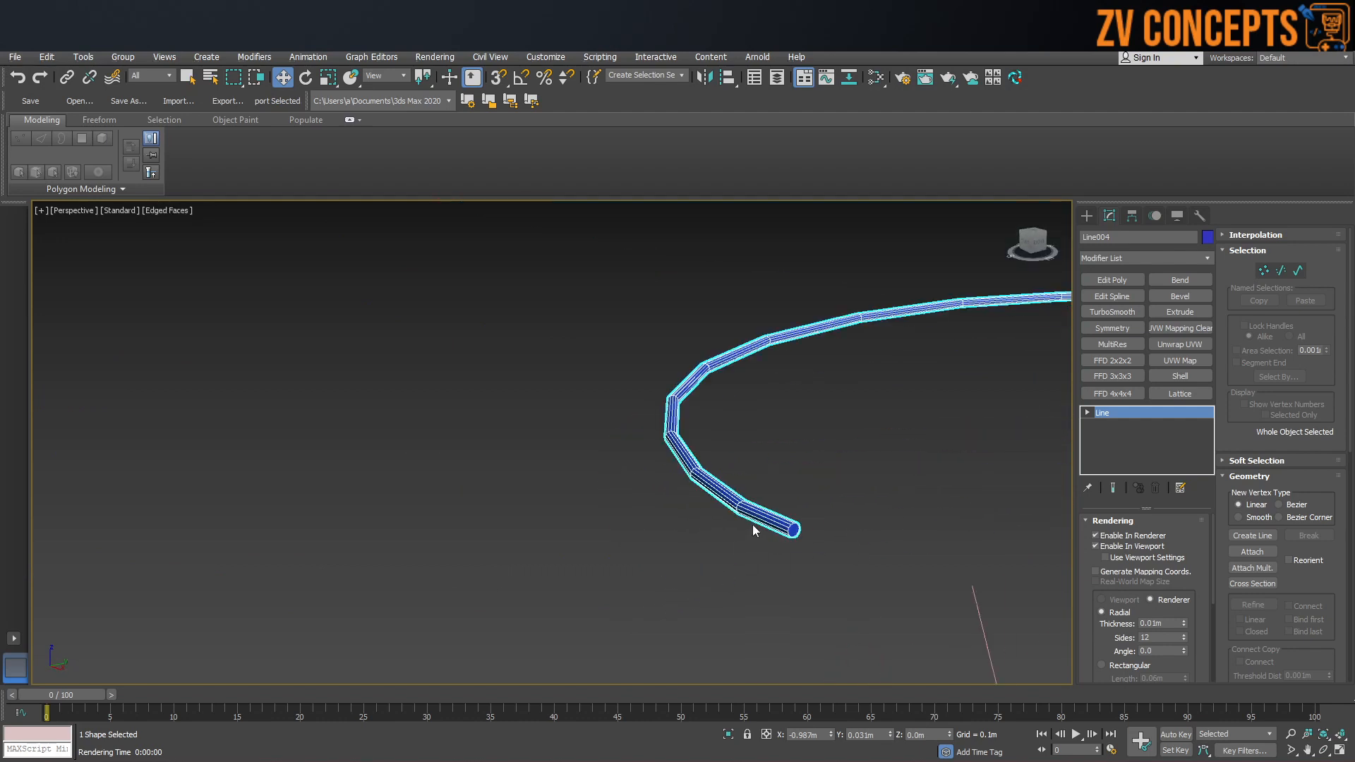
scroll(789, 529, "up", 3)
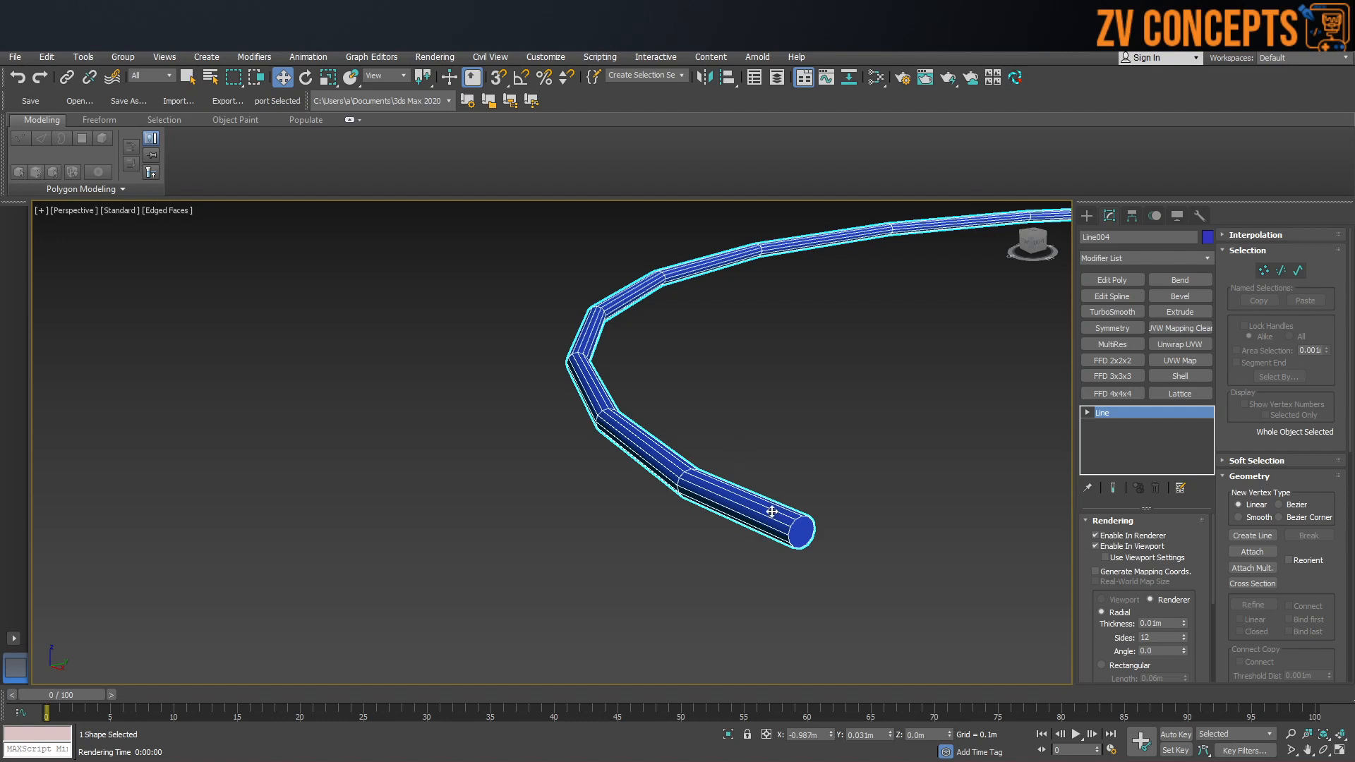
Set the line's radial thickness to 0.018 m and sides to 16, and try changing its angle before resetting it.
left_click(1163, 556)
left_click(1163, 556)
mouse_move(1186, 626)
left_mouse_down()
mouse_move(1232, 480)
mouse_move(1207, 645)
mouse_move(1192, 633)
left_mouse_up()
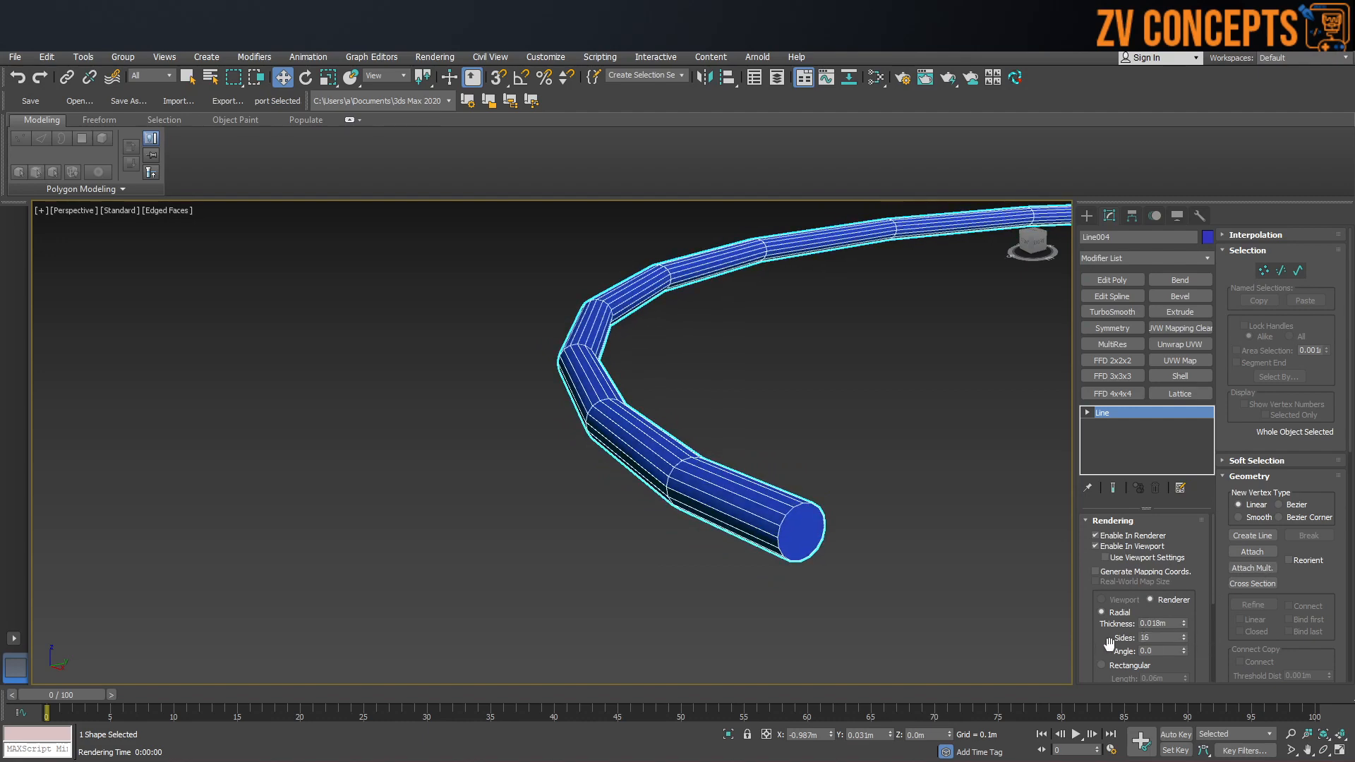
left_click_drag(1183, 653, 1164, 713)
right_click(1164, 712)
Switch the line to a Rectangular cross-section with a length of 0.005 m and a width of 0.26 m.
left_click_drag(1106, 641, 1096, 508)
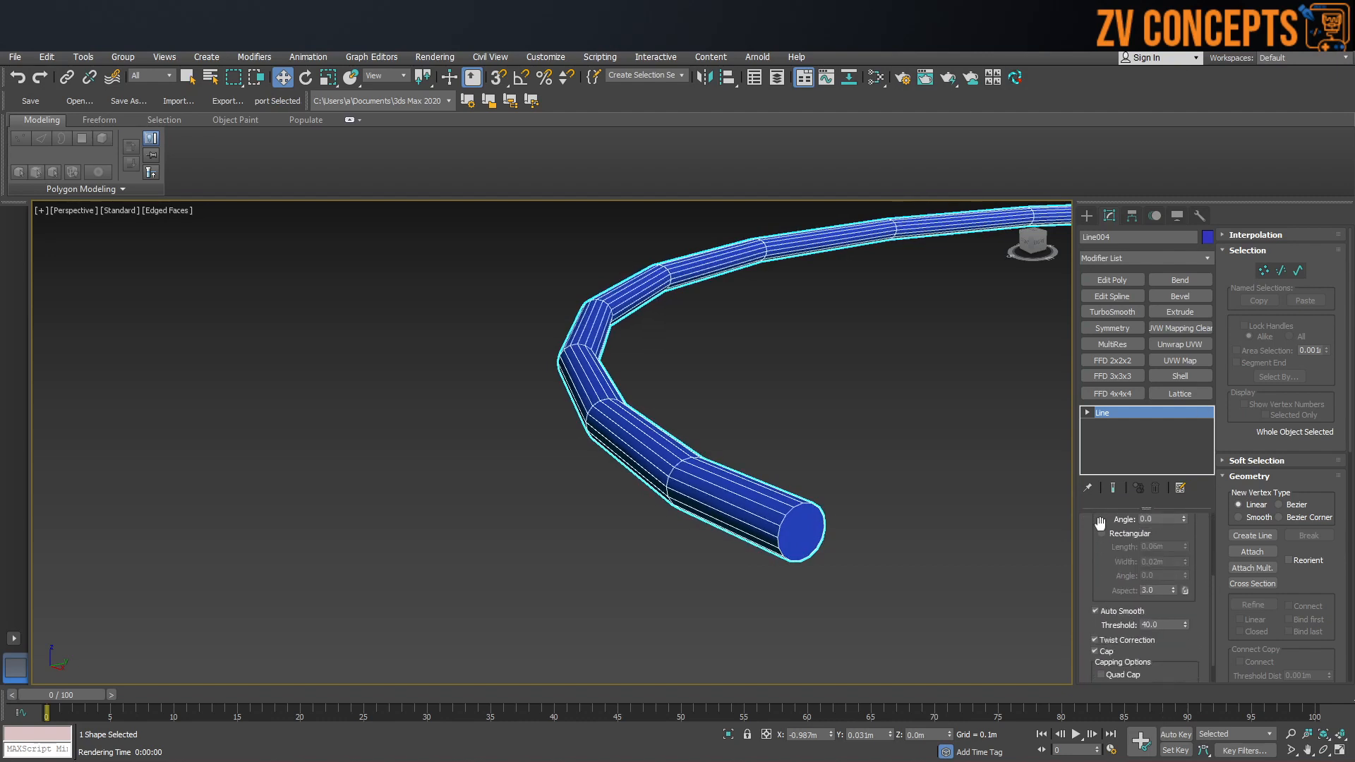
left_click(1106, 533)
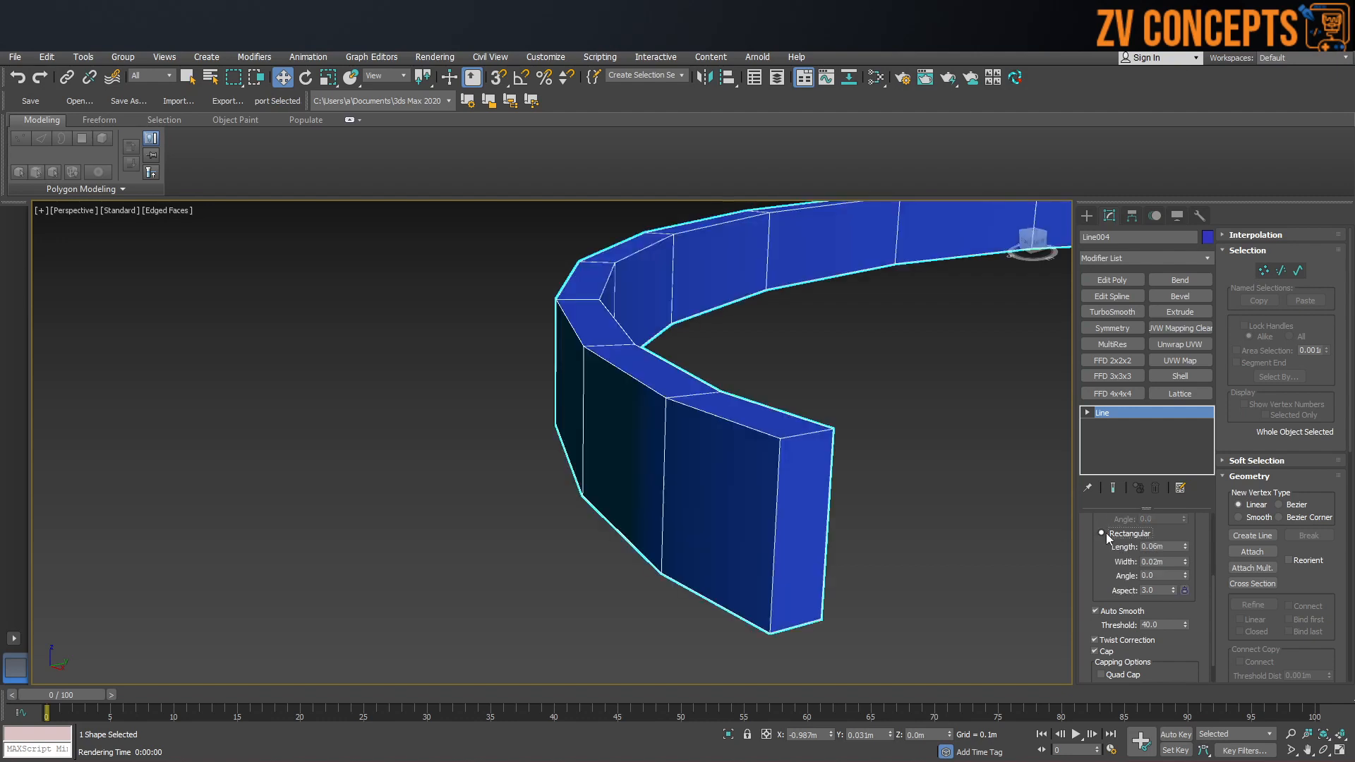
left_click_drag(1187, 547, 1129, 191)
scroll(691, 391, "down", 5)
middle_click_drag(690, 391, 842, 414, "alt")
middle_click_drag(509, 478, 650, 556)
left_click_drag(1186, 561, 1184, 487)
mouse_move(818, 578)
middle_mouse_down("alt")
mouse_move(874, 595)
mouse_move(819, 595)
middle_mouse_up("alt")
Try different angles for the line's rectangular cross-section, including 22.15, and reset the angle to 0.
left_click_drag(1186, 575, 808, 560)
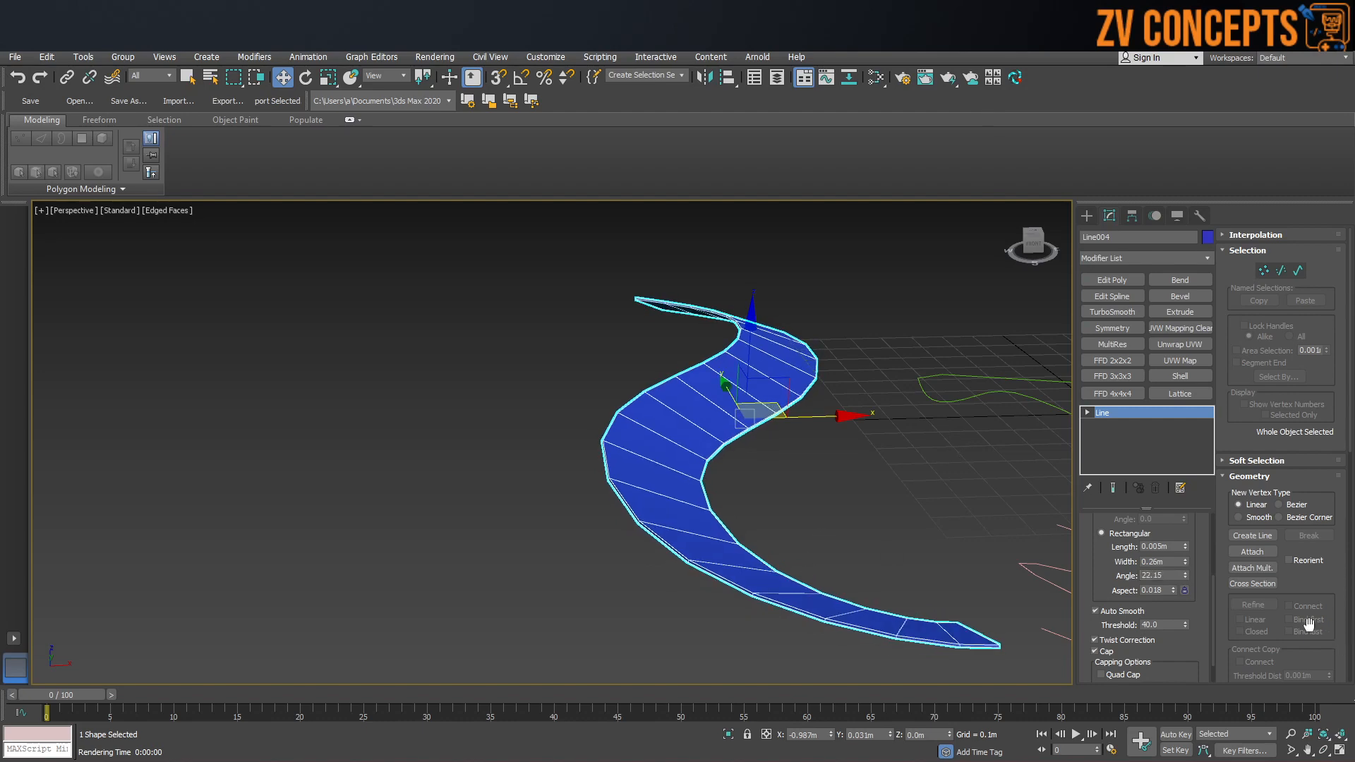
left_click_drag(1184, 576, 434, 369)
key("ctrl+z")
right_click(1186, 576)
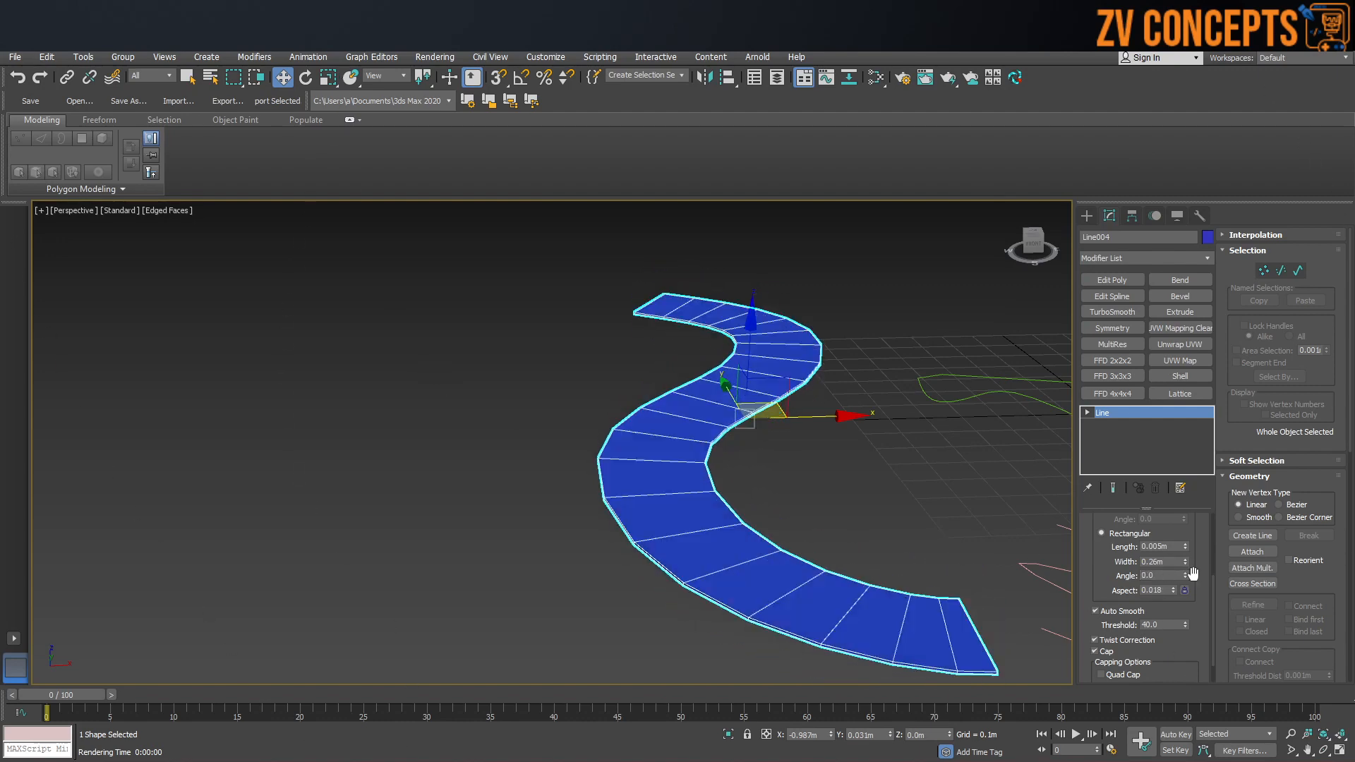
Set the rectangular cross-section's aspect to 0.038, try an Auto Smooth threshold of 36, and undo the threshold change.
left_click_drag(1175, 592, 1194, 632)
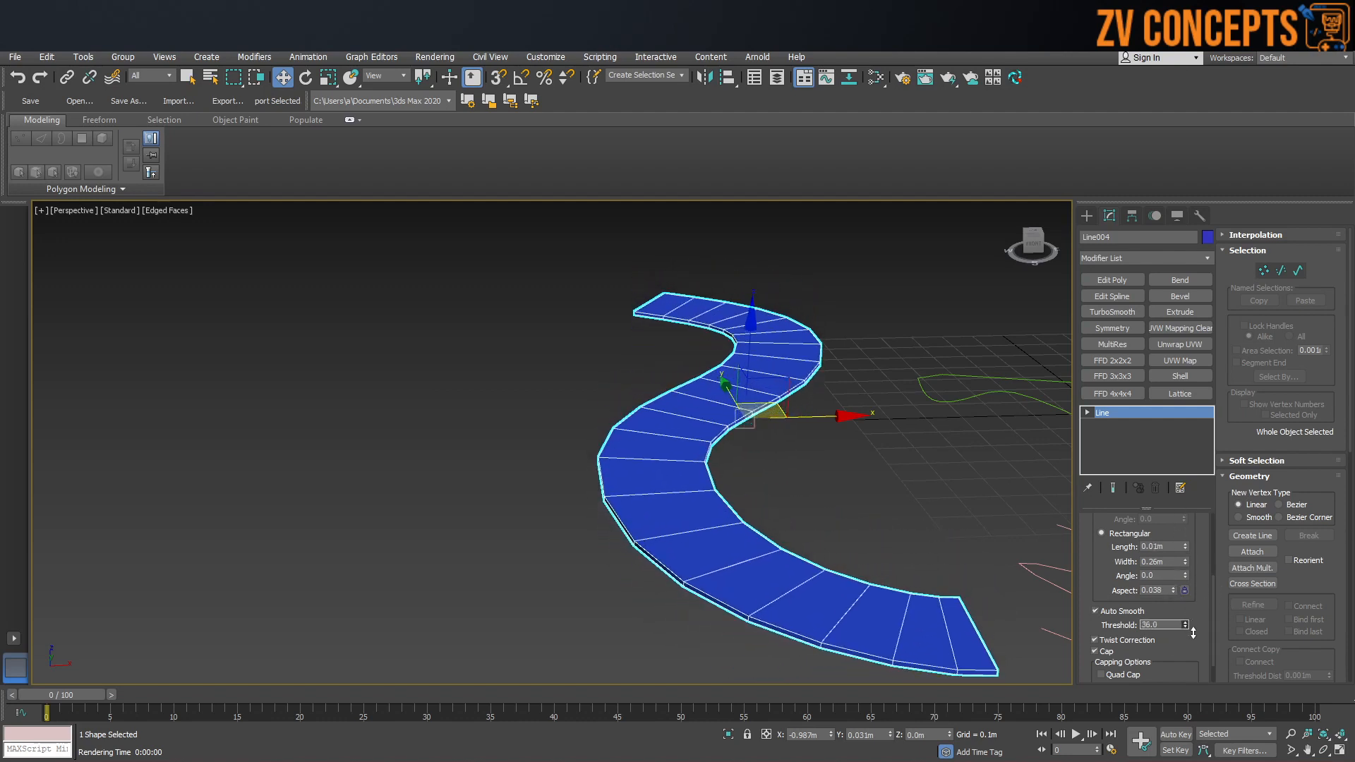
key("ctrl+z")
middle_click_drag(649, 505, 747, 532, "alt")
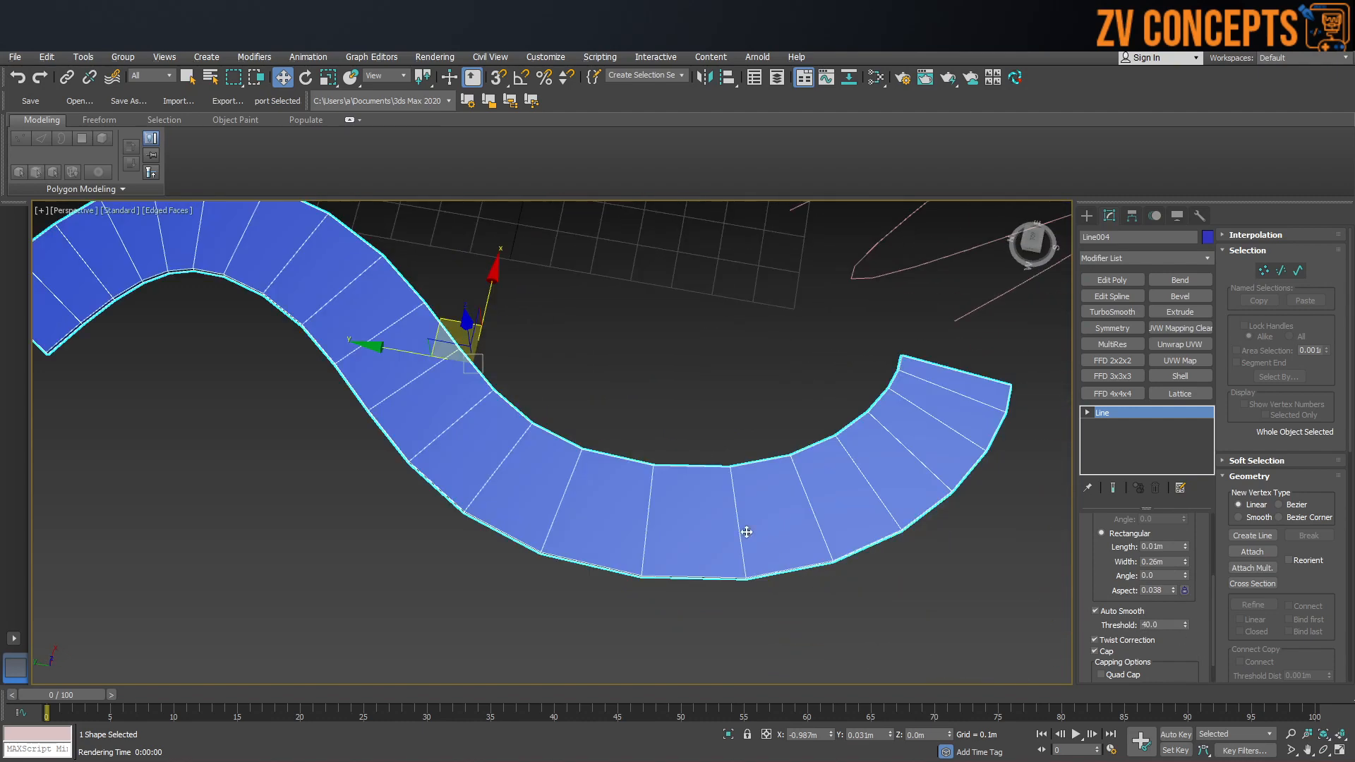
scroll(1187, 663, "down", 2)
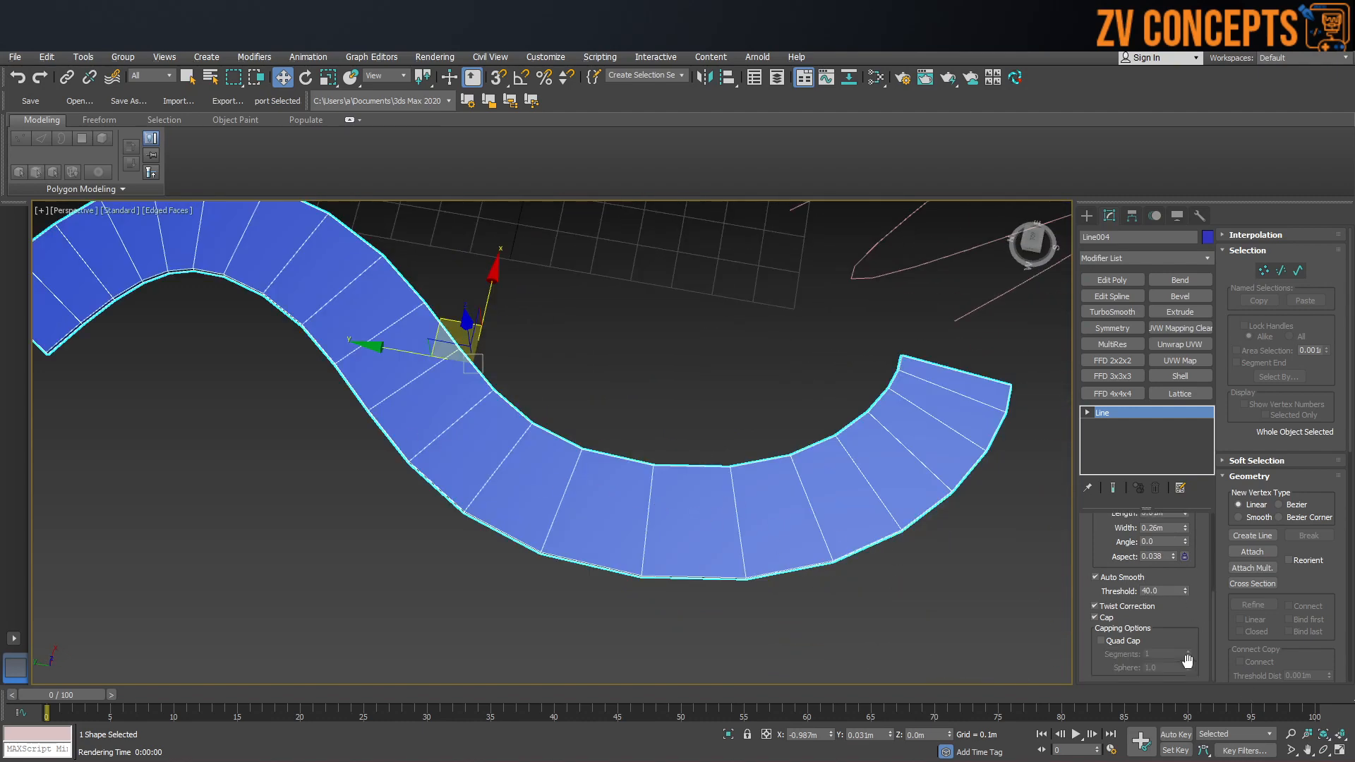
Turn off the Cap option to open the ends of the rectangular line and inspect the hollow end.
middle_click_drag(804, 538, 670, 510, "alt")
middle_click_drag(833, 534, 695, 496)
middle_click_drag(912, 598, 875, 555, "alt")
middle_click_drag(617, 246, 671, 346)
scroll(725, 384, "up", 5)
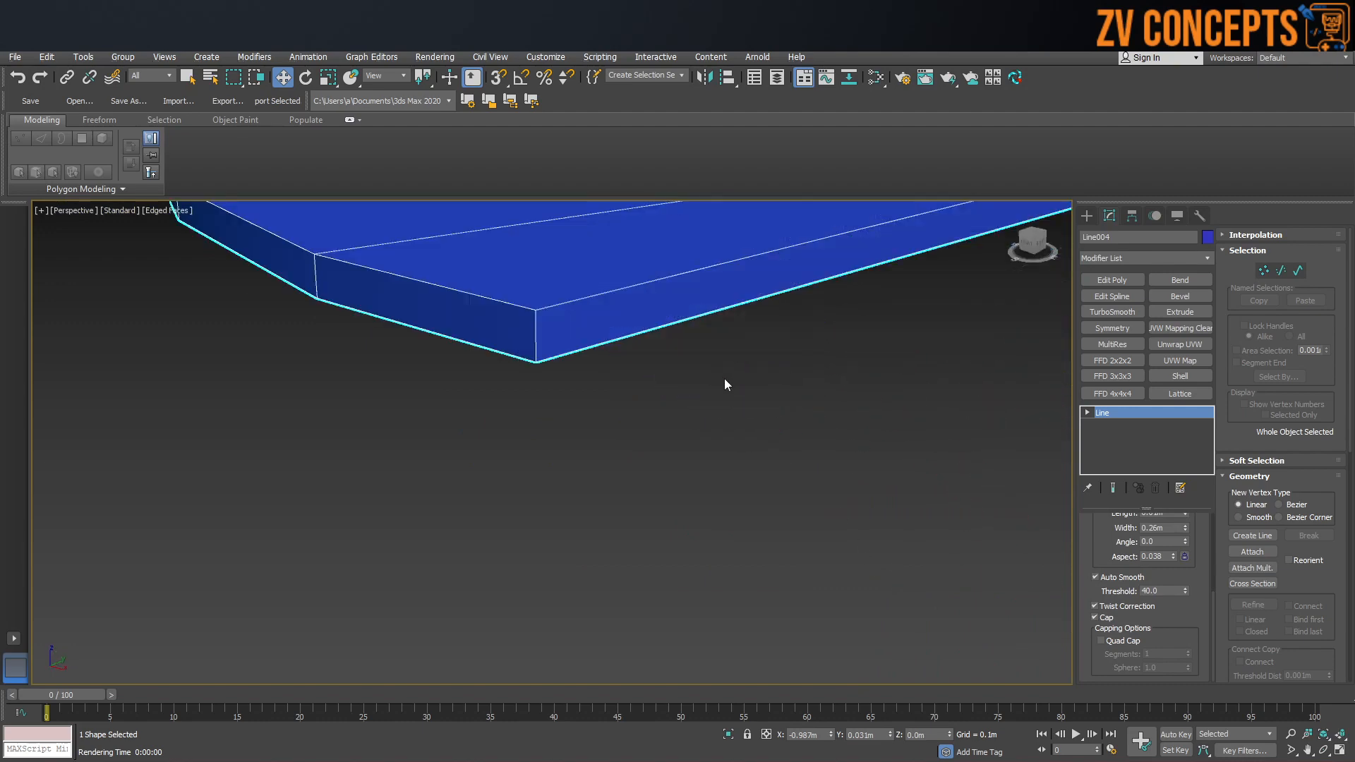
left_click(1132, 607)
left_click(1104, 618)
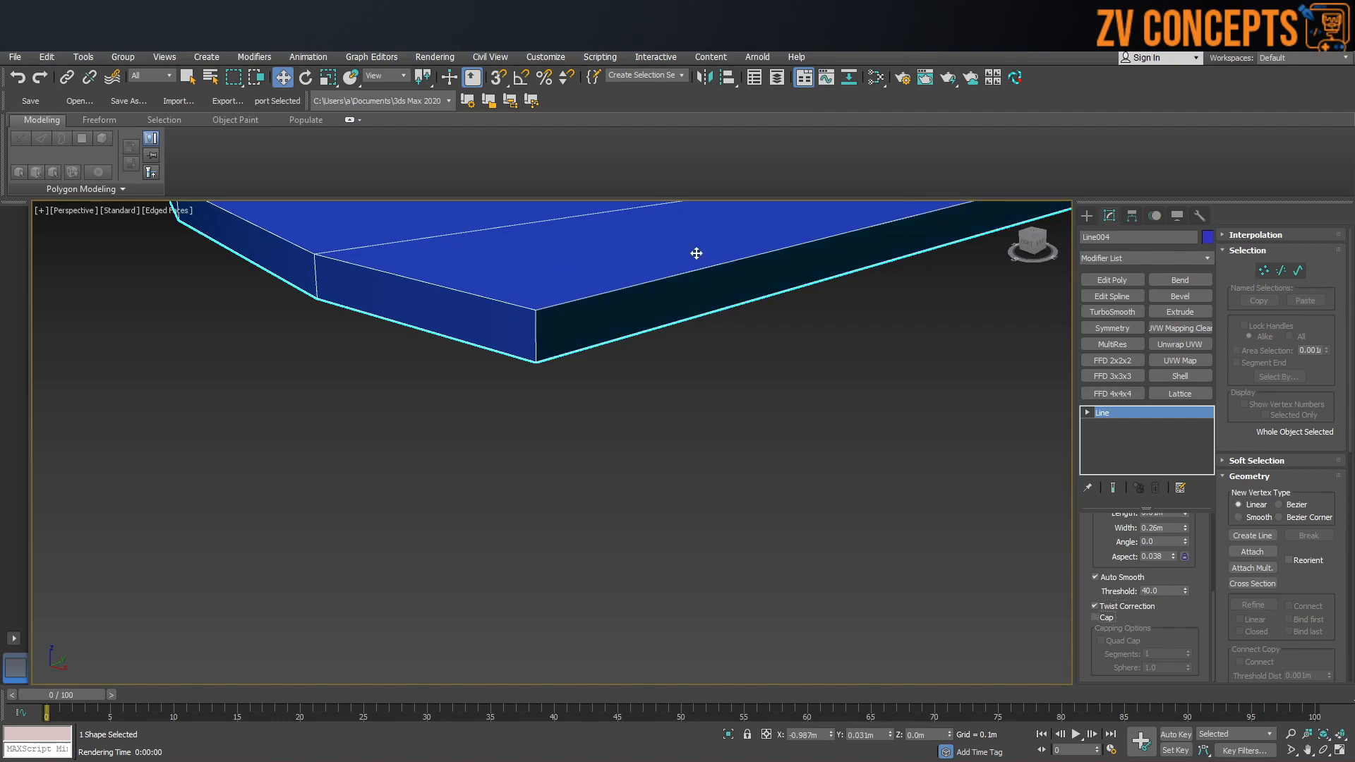
scroll(563, 501, "down", 6)
scroll(433, 557, "up", 5)
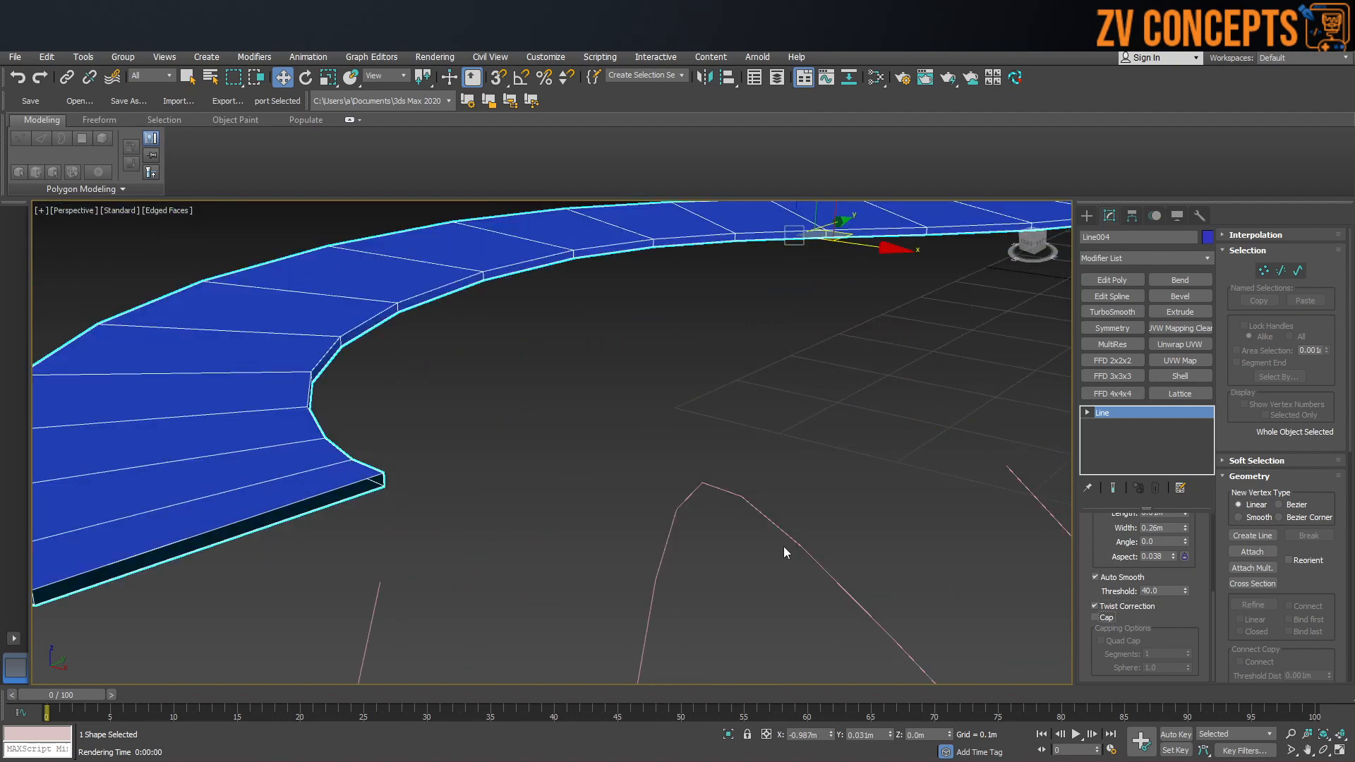
scroll(1055, 529, "up", 6)
scroll(823, 511, "down", 6)
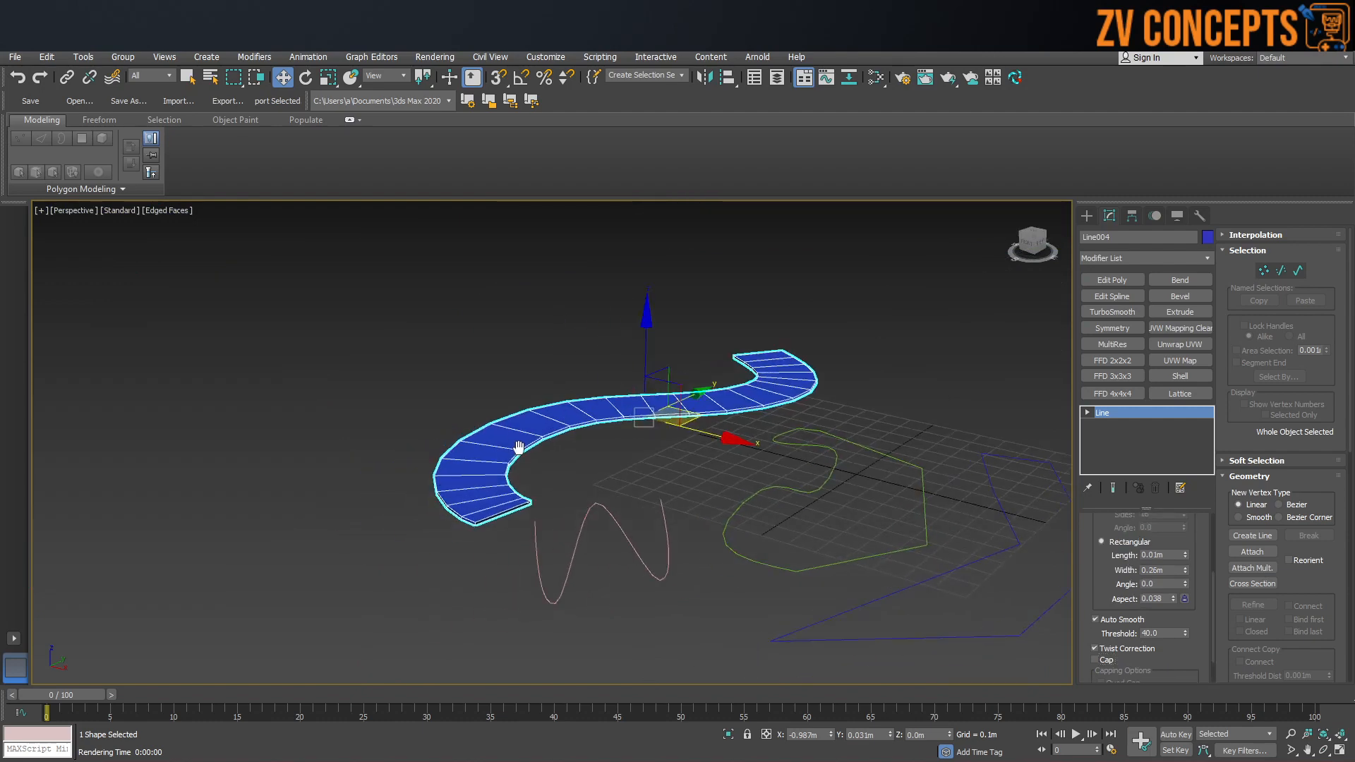
Switch the line back to a Radial cross-section and toggle the Cap option, leaving the tube ends capped.
scroll(494, 474, "up", 4)
scroll(1111, 572, "up", 2)
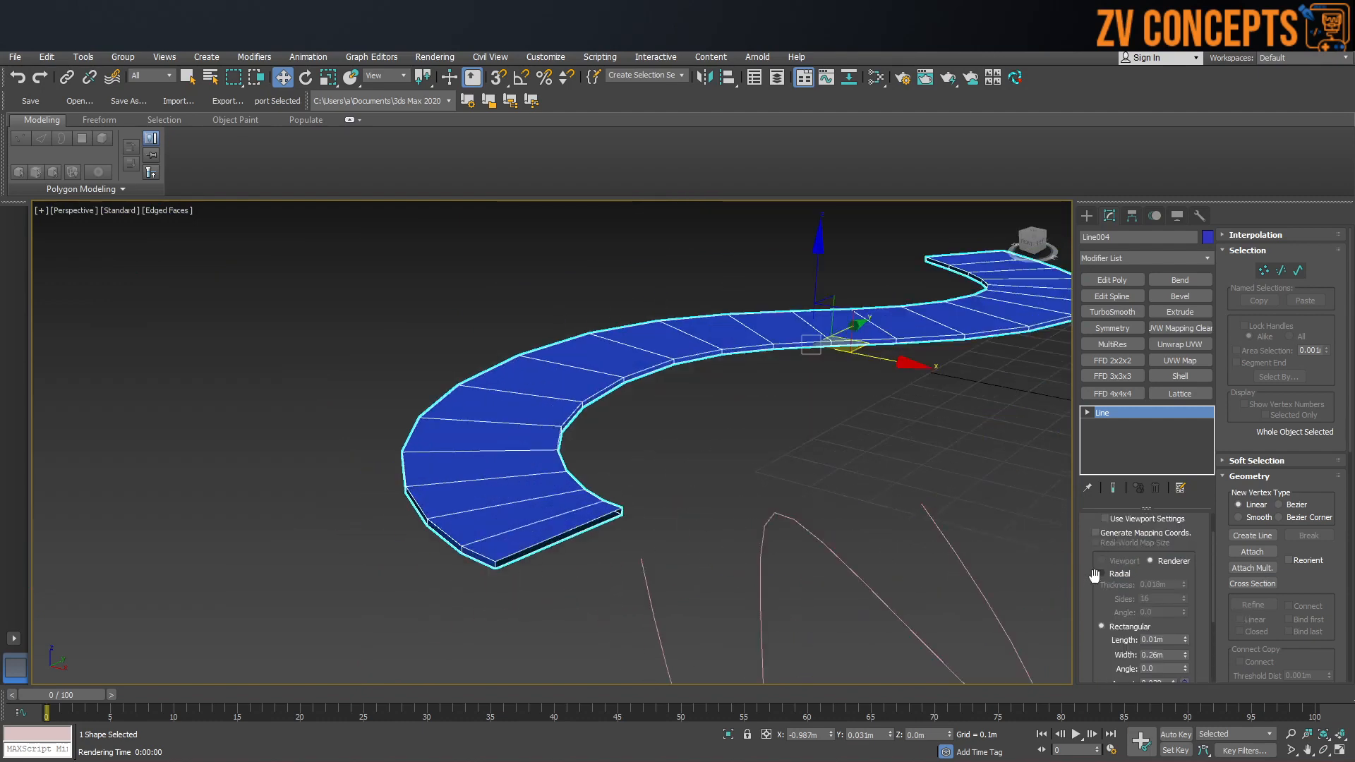
left_click(1120, 573)
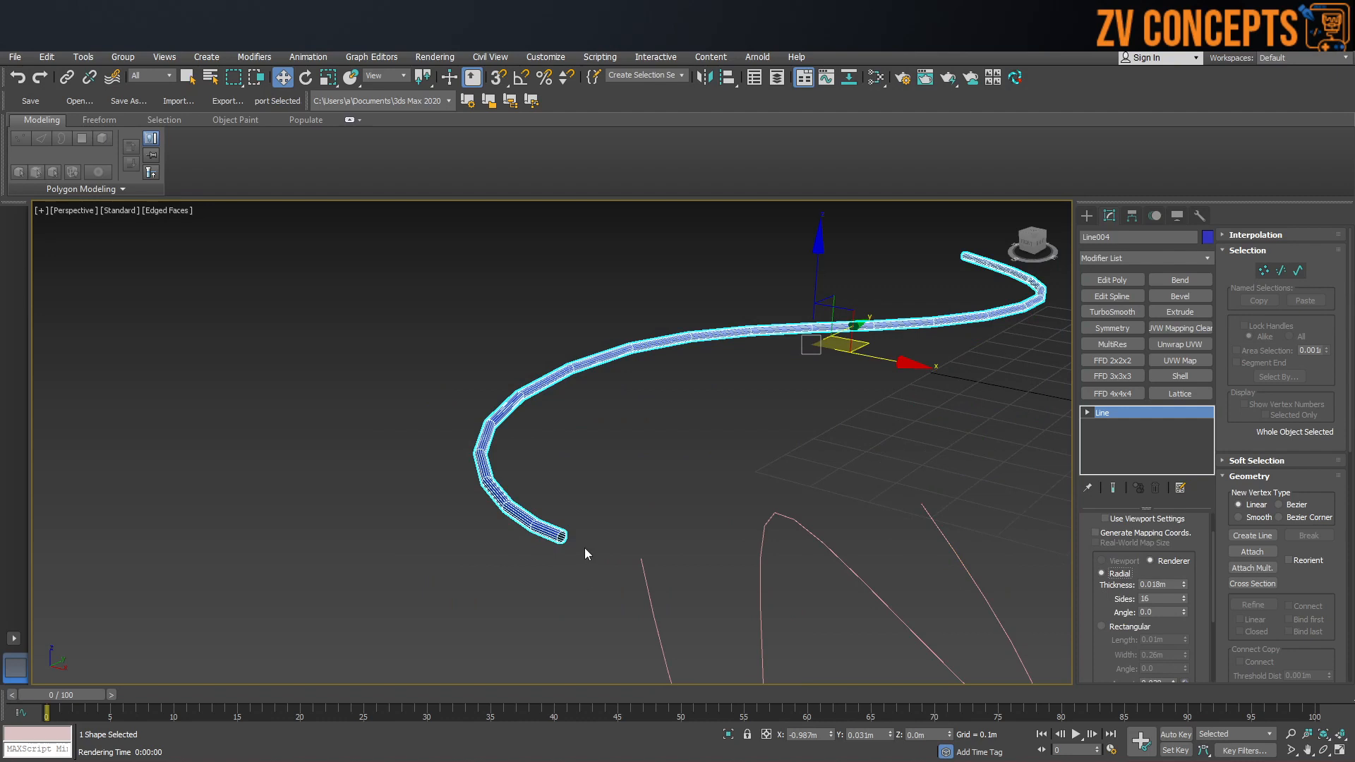
scroll(533, 534, "up", 4)
scroll(1165, 600, "down", 3)
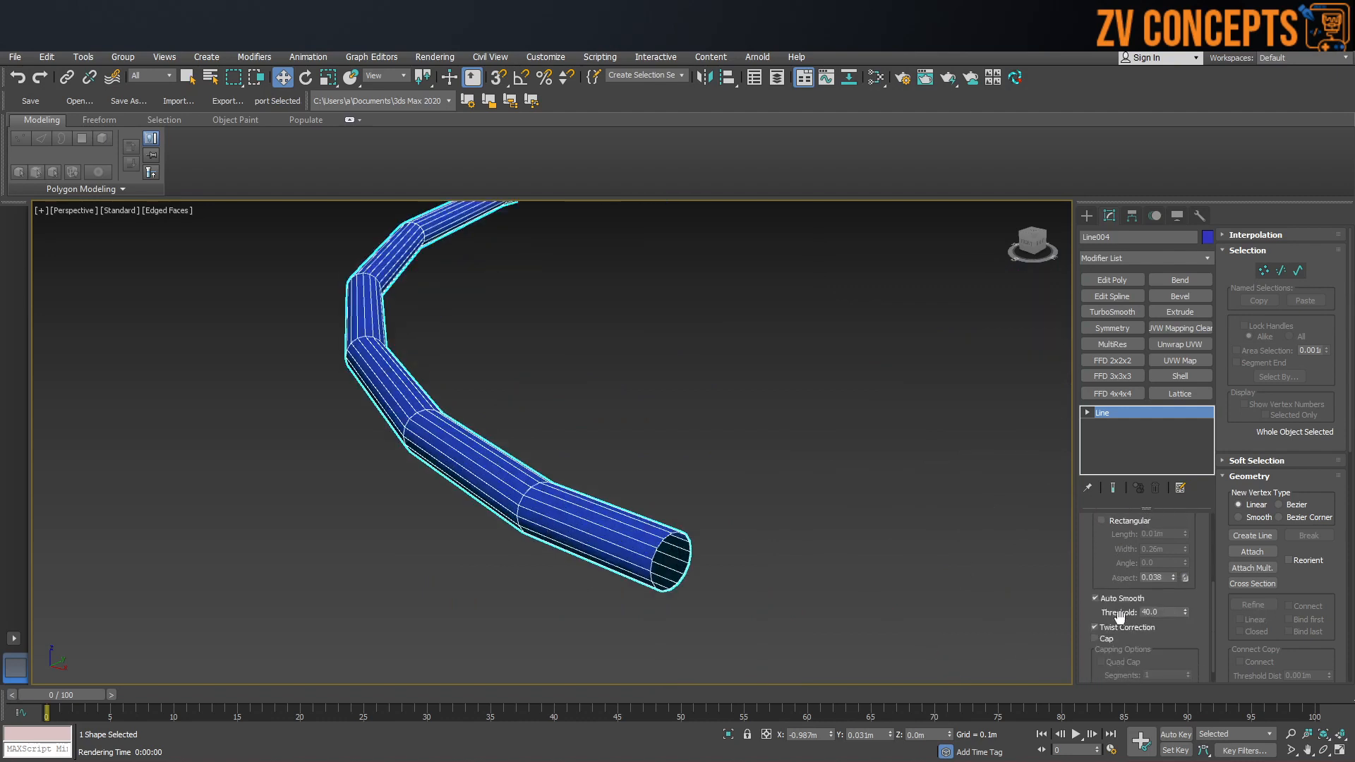
left_click(1104, 639)
left_click(1105, 643)
left_click(1105, 644)
left_click(1106, 644)
left_click(1105, 644)
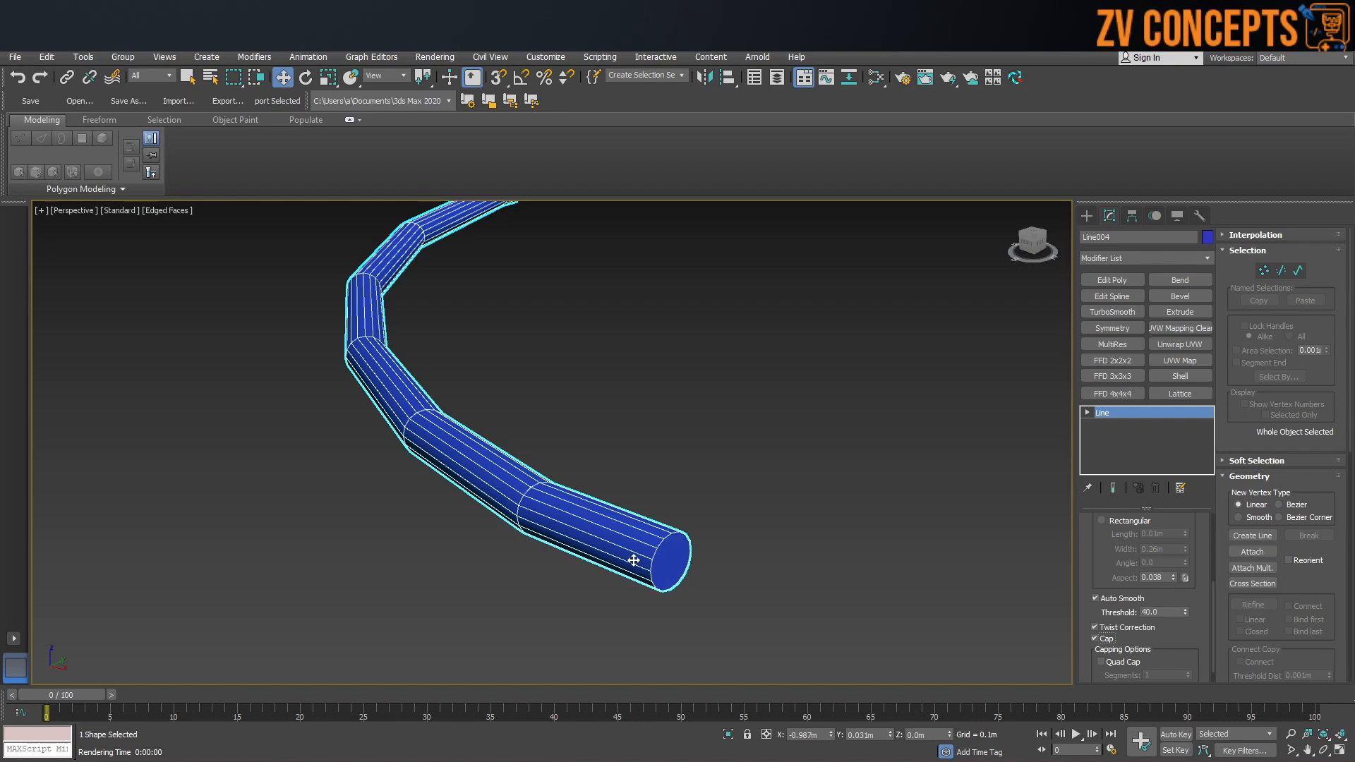
Enable Quad Cap on the tube's ends and set the cap segments to 4.
scroll(1176, 643, "down", 1)
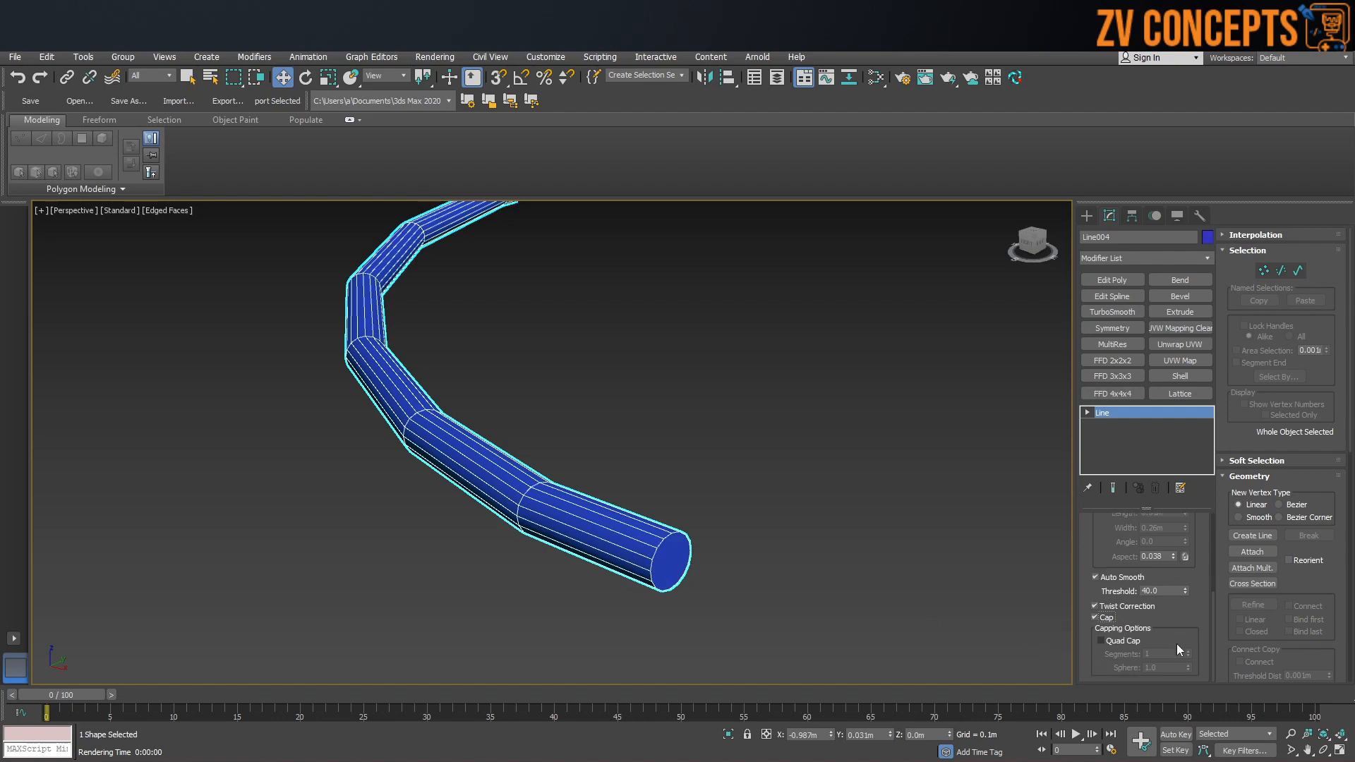
left_click(1128, 642)
middle_click_drag(616, 553, 673, 571, "alt")
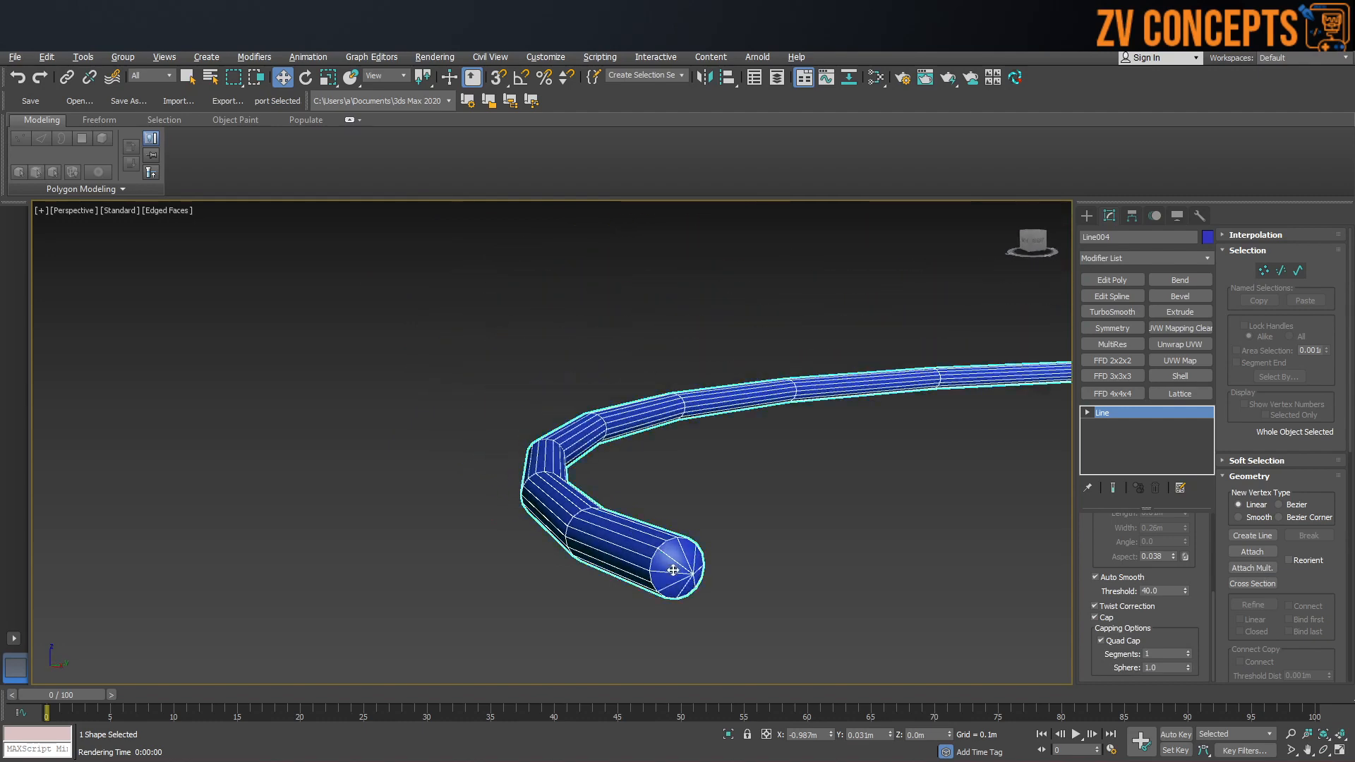
left_click(1189, 652)
left_click(1190, 652)
left_click(1189, 652)
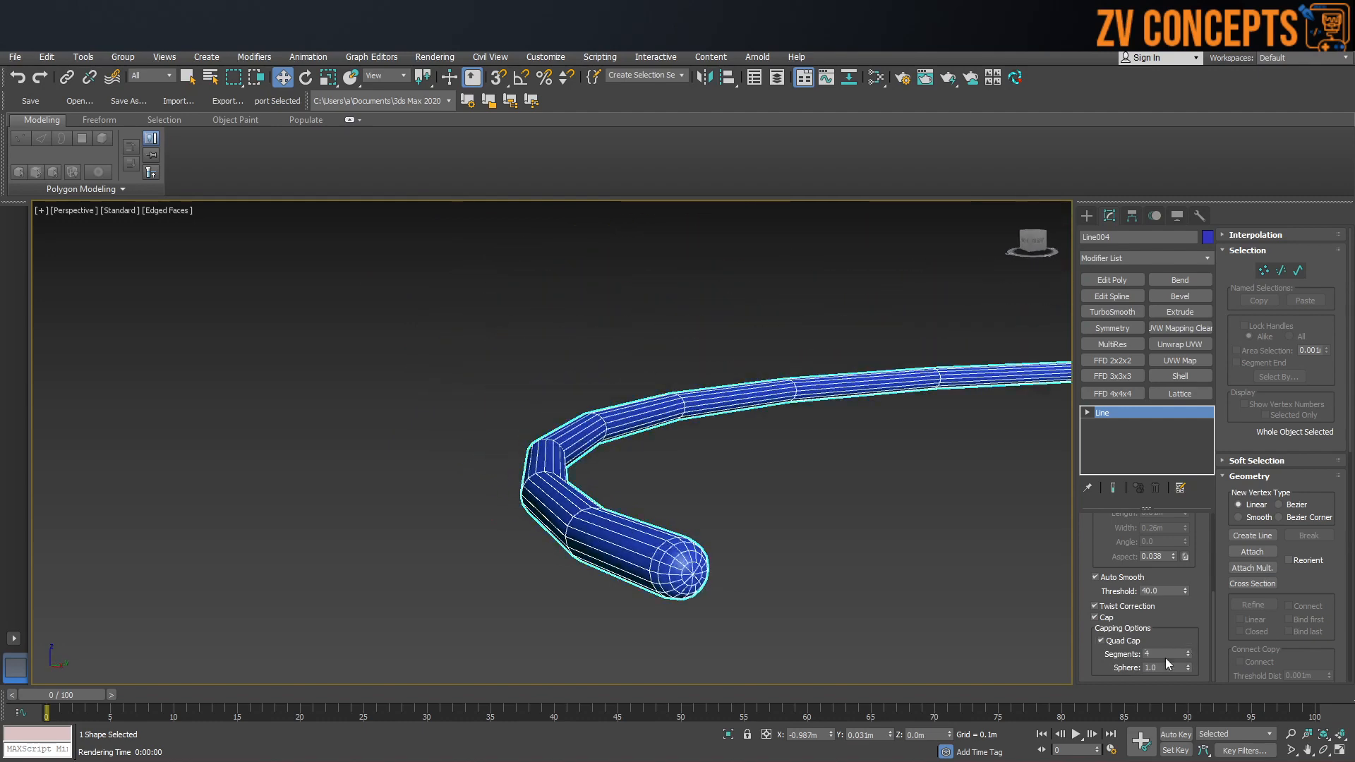
middle_click_drag(575, 524, 736, 509, "alt")
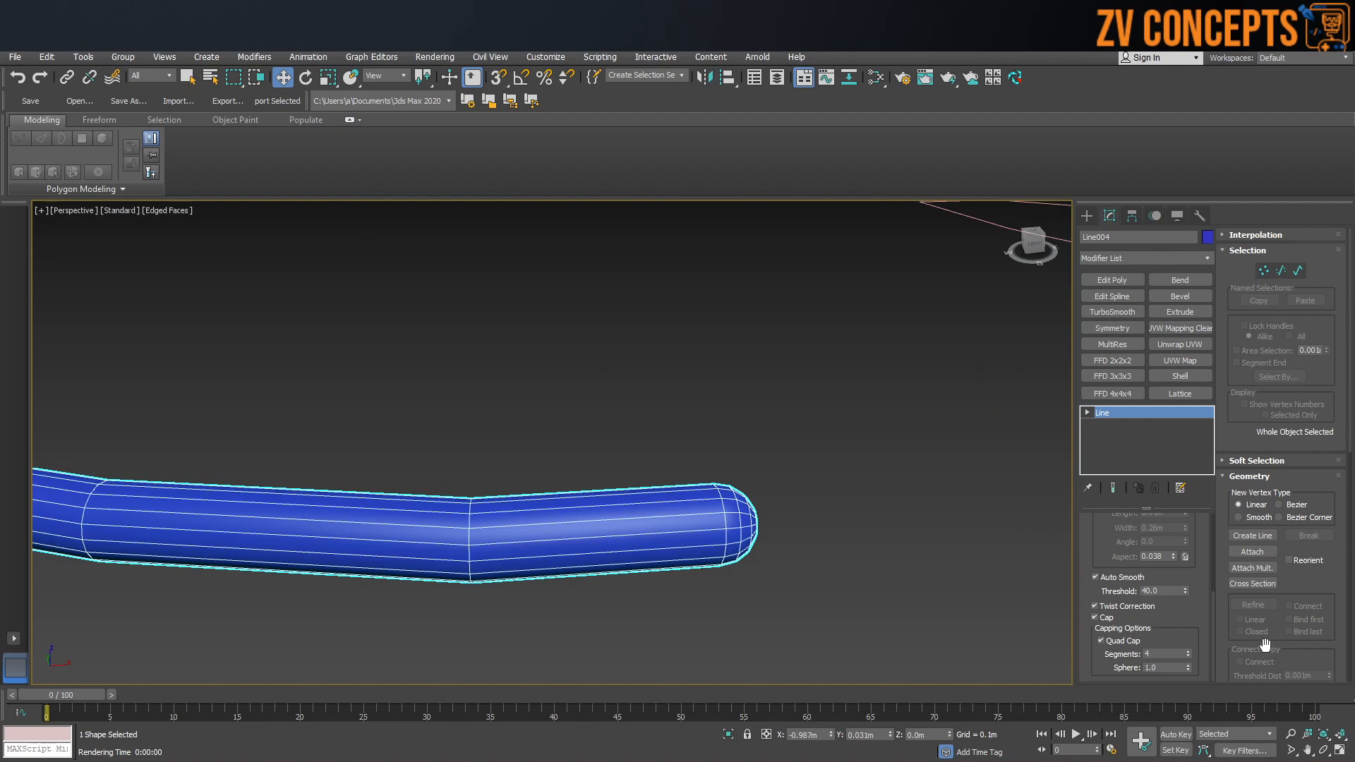
middle_click_drag(621, 502, 693, 563, "alt")
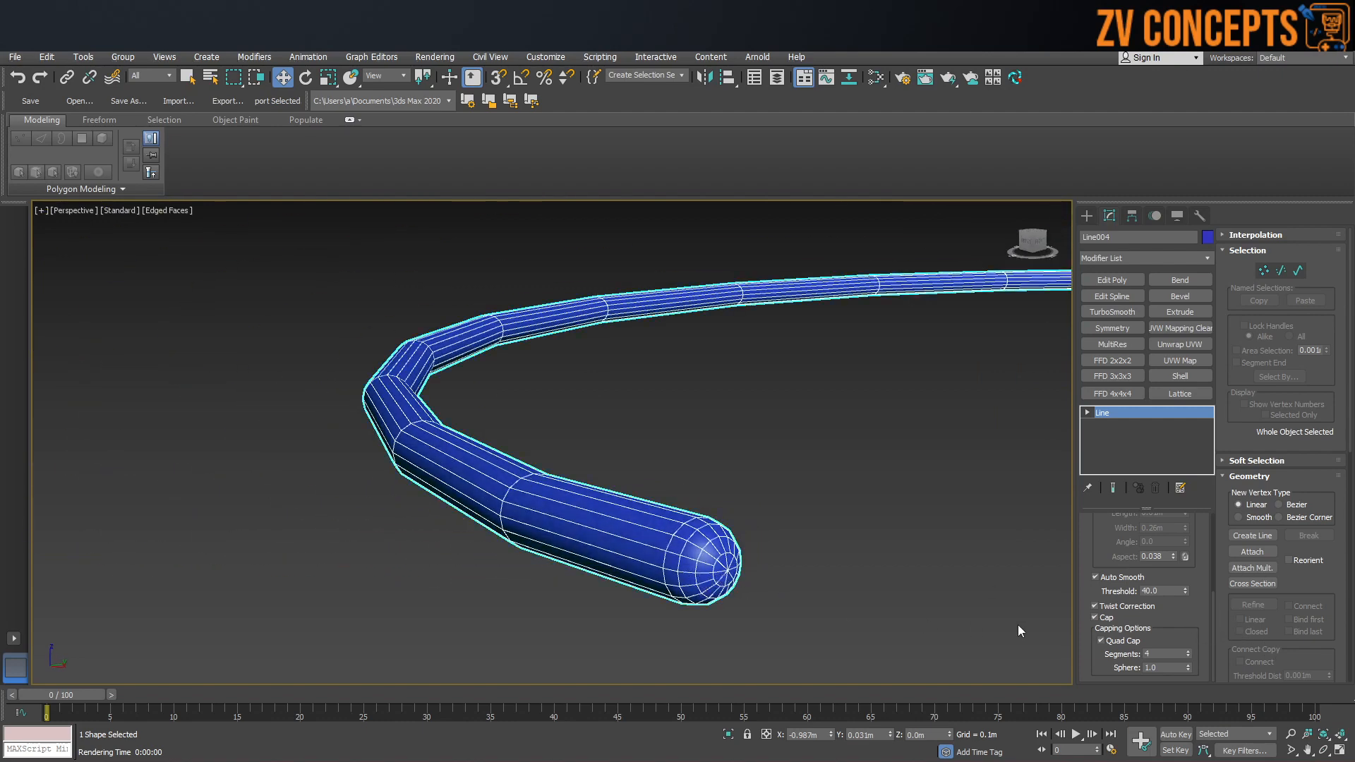
Flatten the quad cap by setting its Sphere value to 0, and reset the cap segments to 1.
left_click_drag(1189, 669, 1194, 611)
left_click_drag(1200, 657, 1217, 758)
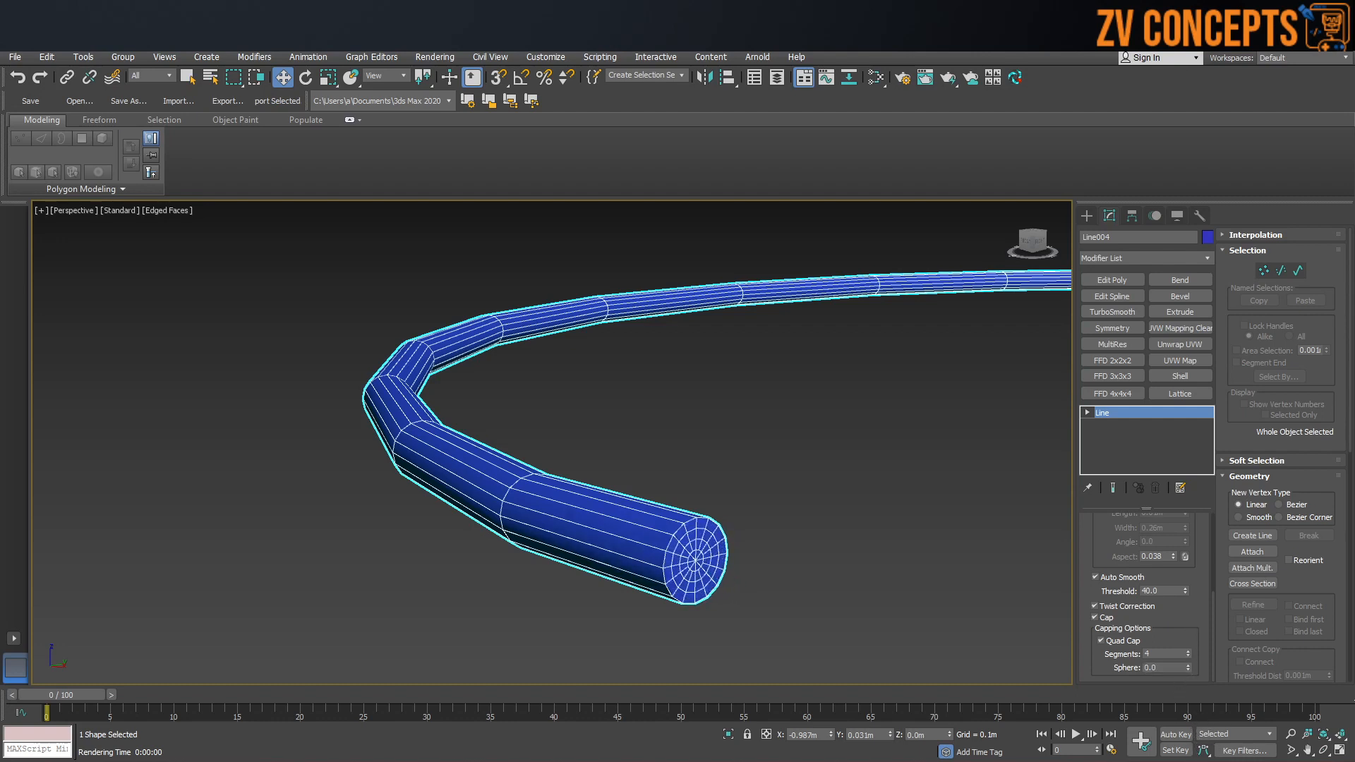
right_click(1189, 655)
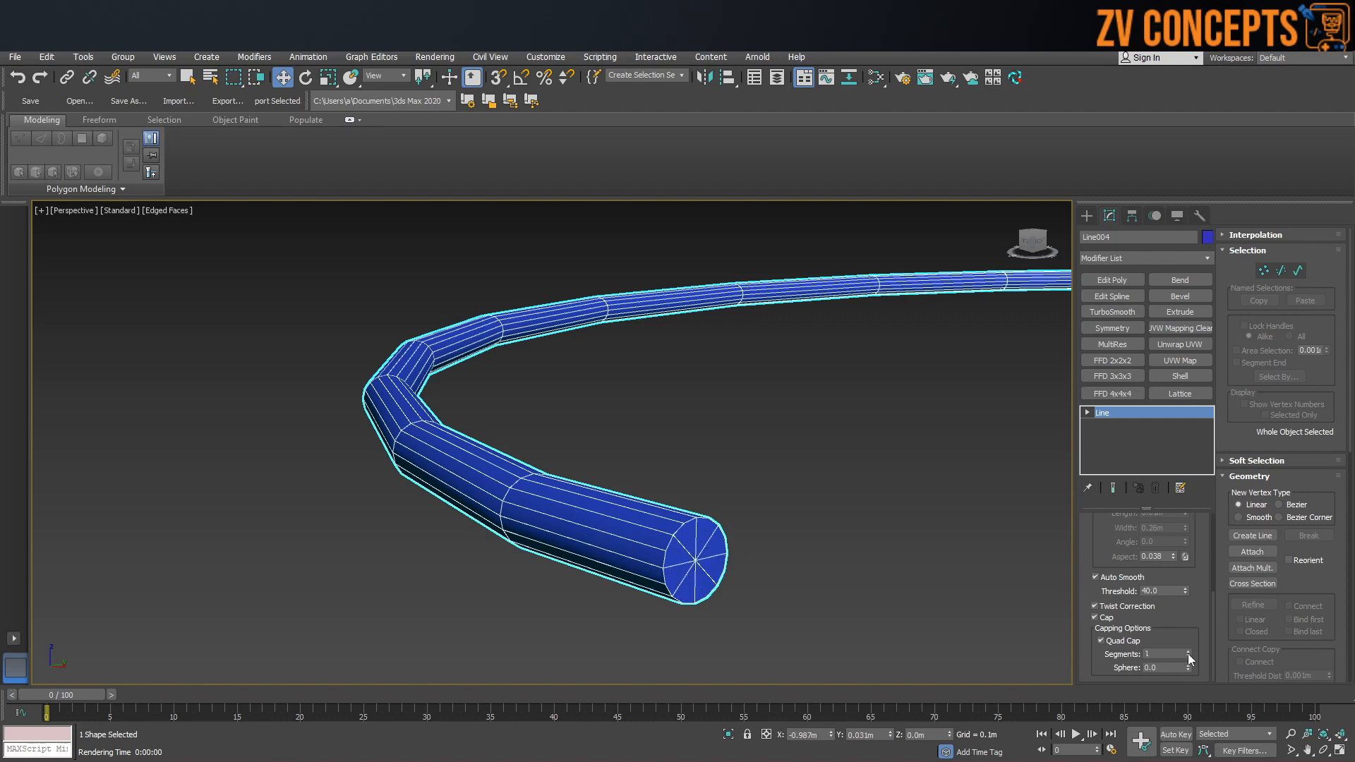
Select all the splines in the scene and delete them.
middle_click_drag(670, 509, 785, 518, "alt")
scroll(675, 543, "down", 10)
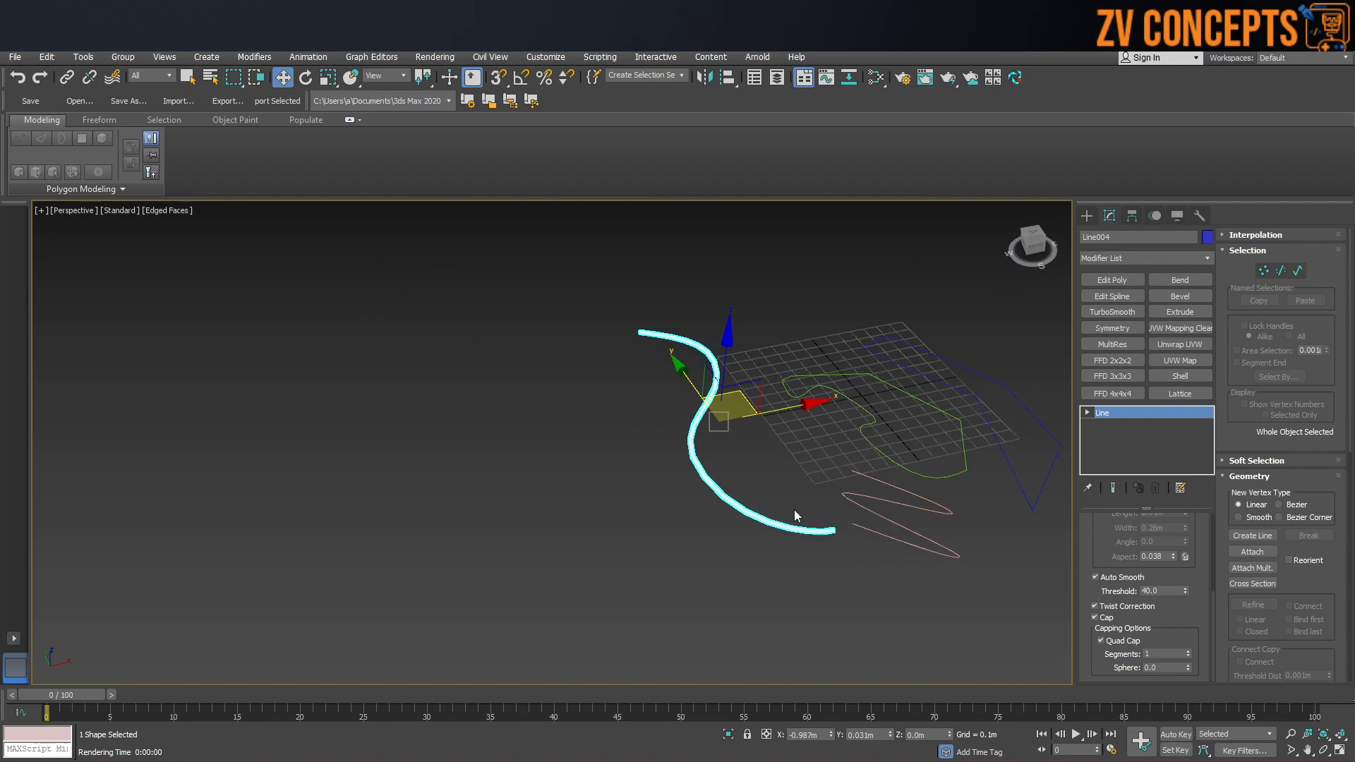
left_click_drag(989, 278, 519, 683)
key("Delete")
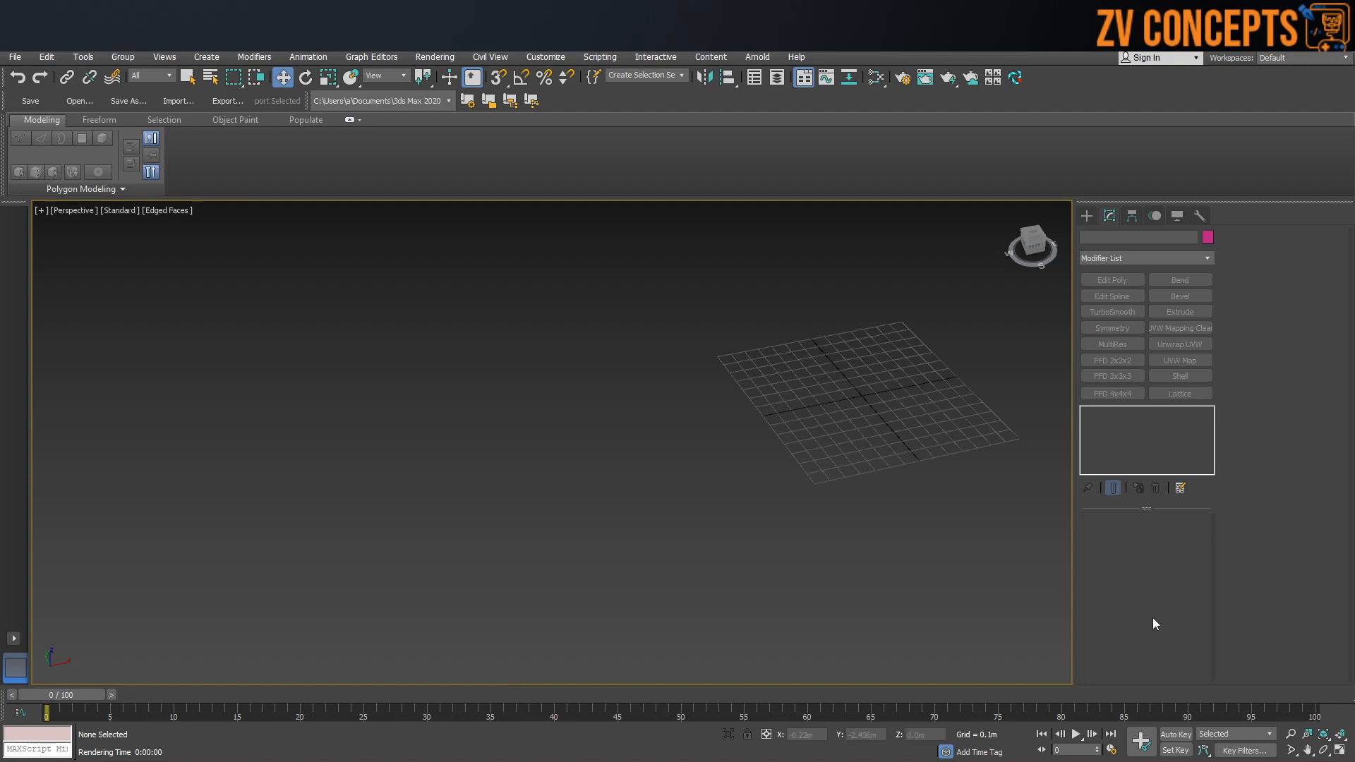
Draw a rectangle spline about 1.75 m long and 2.11 m wide across the grid.
left_click(1087, 215)
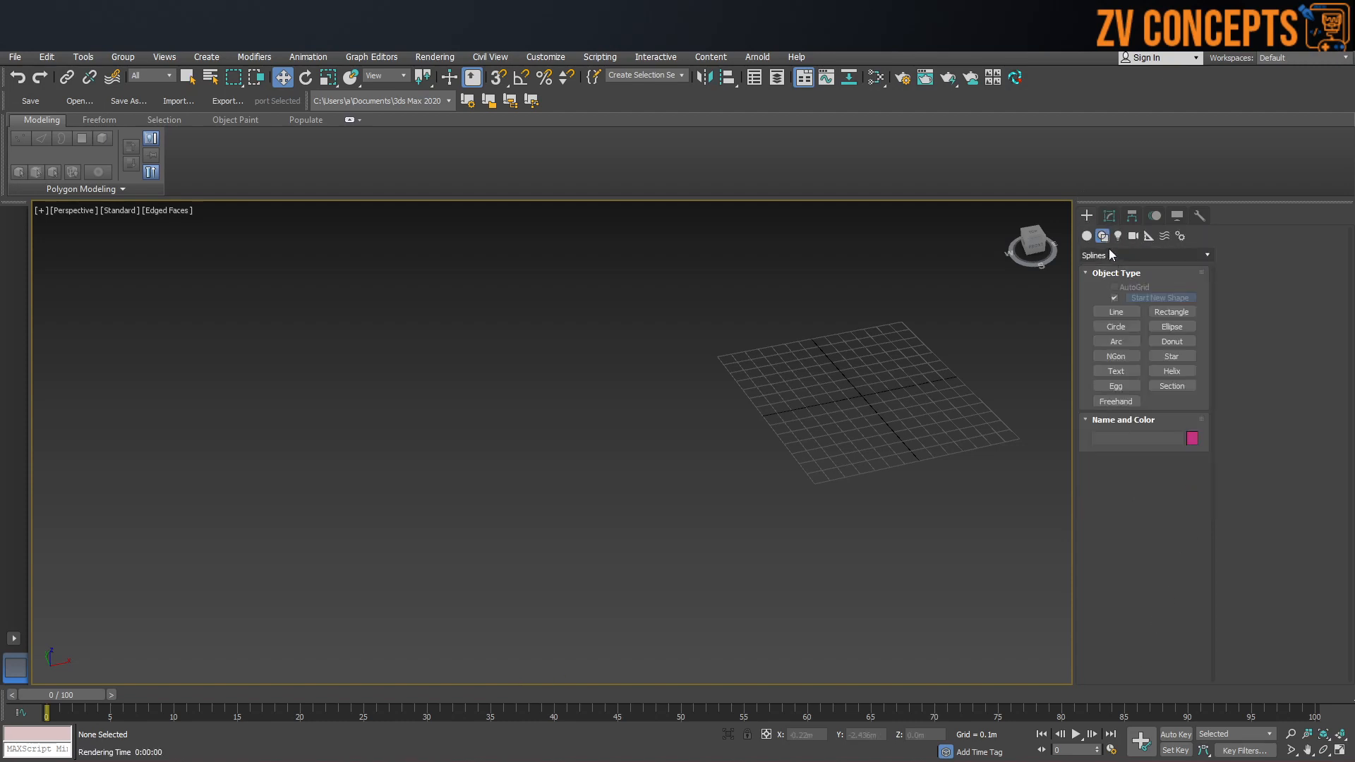
left_click(1180, 315)
left_click_drag(995, 383, 832, 639)
middle_click_drag(805, 584, 734, 545)
scroll(734, 545, "up", 3)
scroll(734, 545, "up", 6)
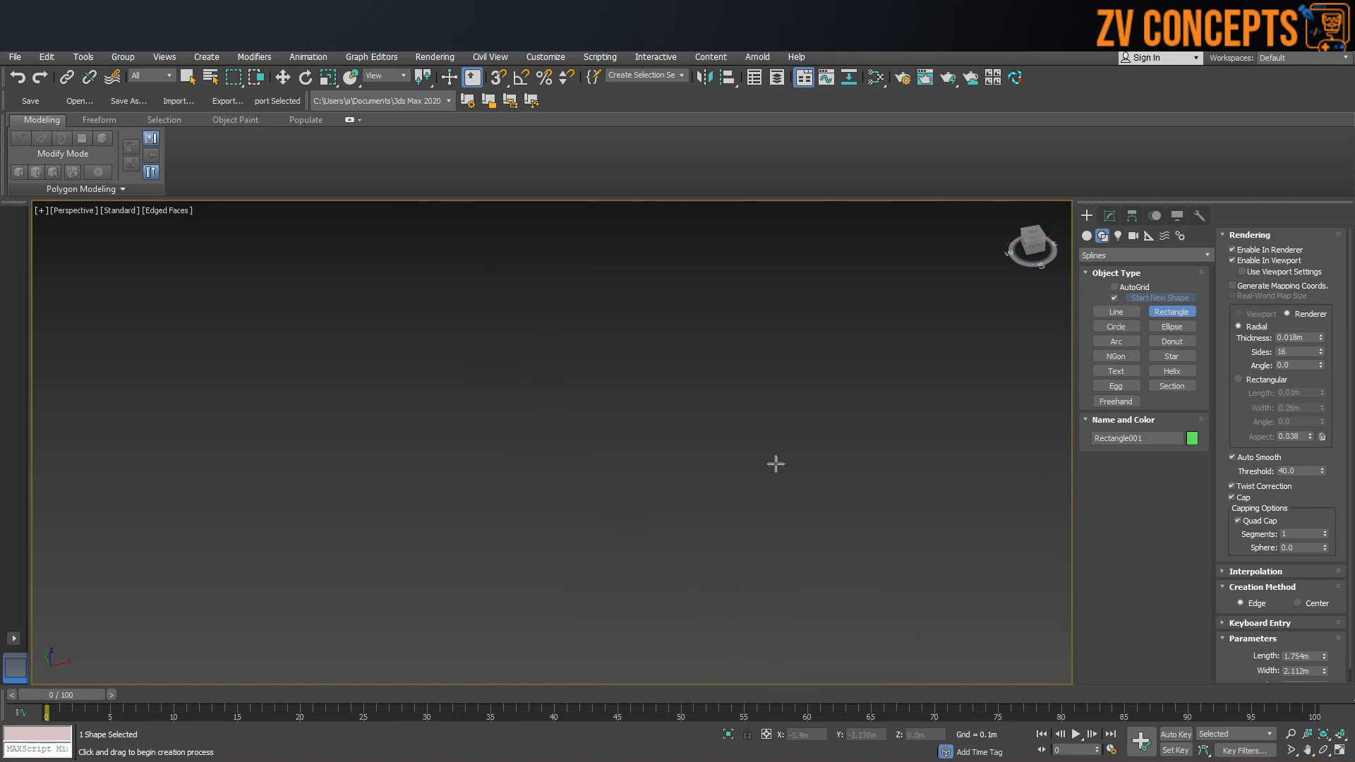
Round the rectangle's corners by raising its corner radius to about 0.32 m.
scroll(727, 502, "down", 5)
scroll(811, 454, "up", 6)
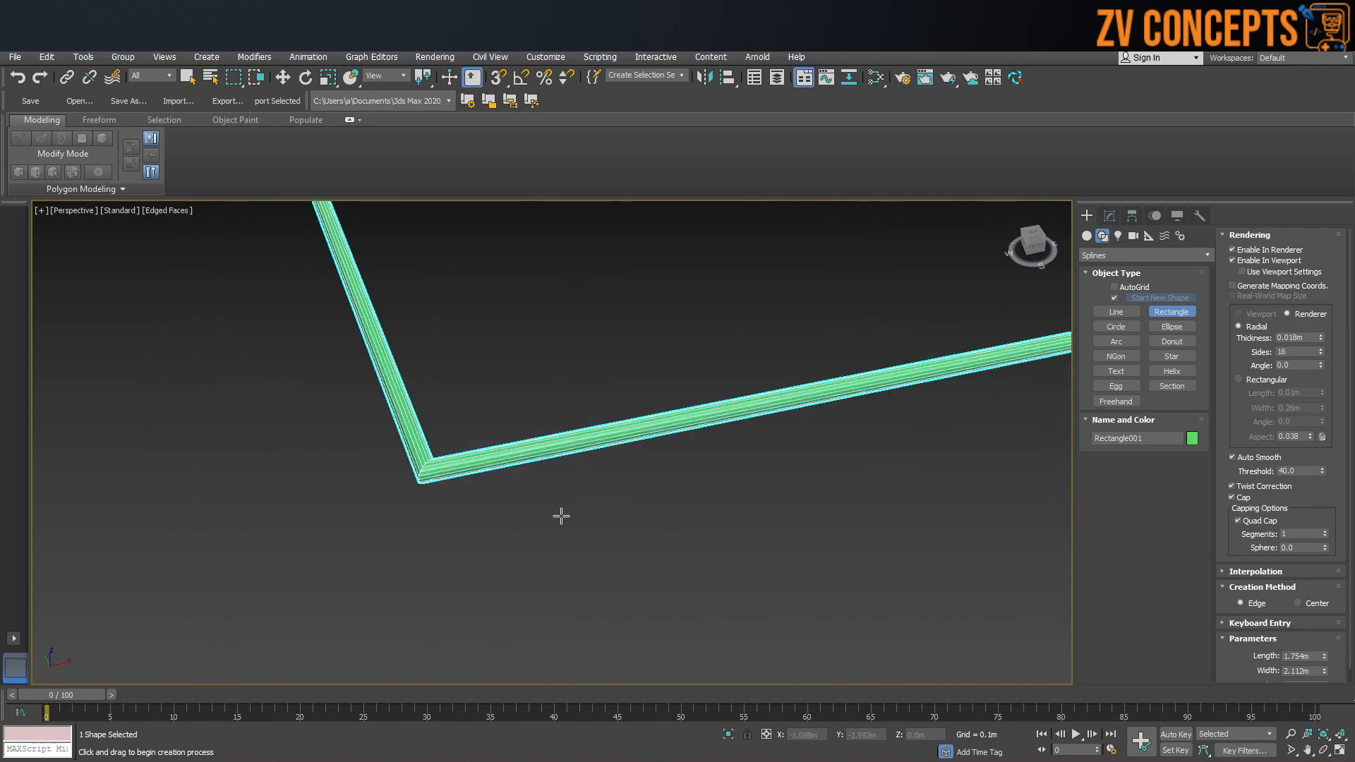
left_click(1280, 235)
left_click_drag(1188, 591, 1212, 223)
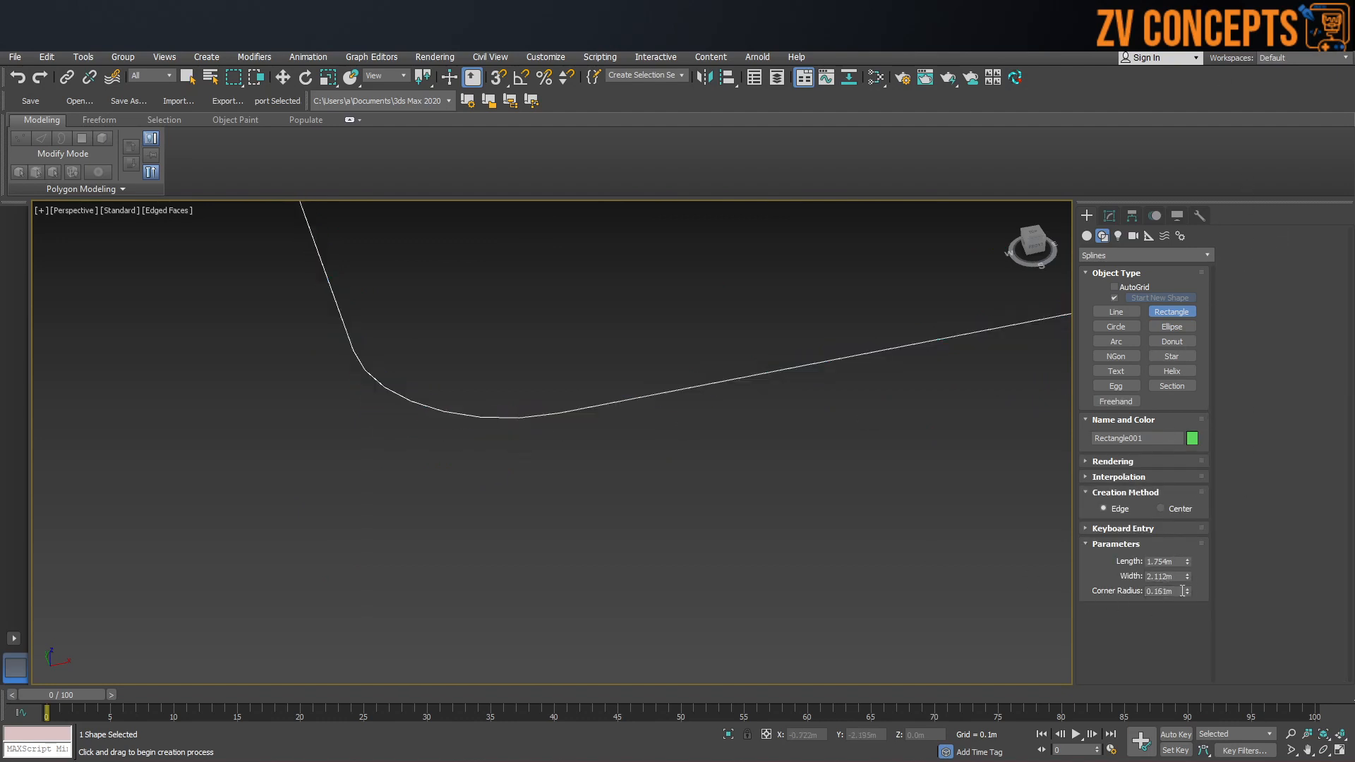
scroll(699, 554, "down", 6)
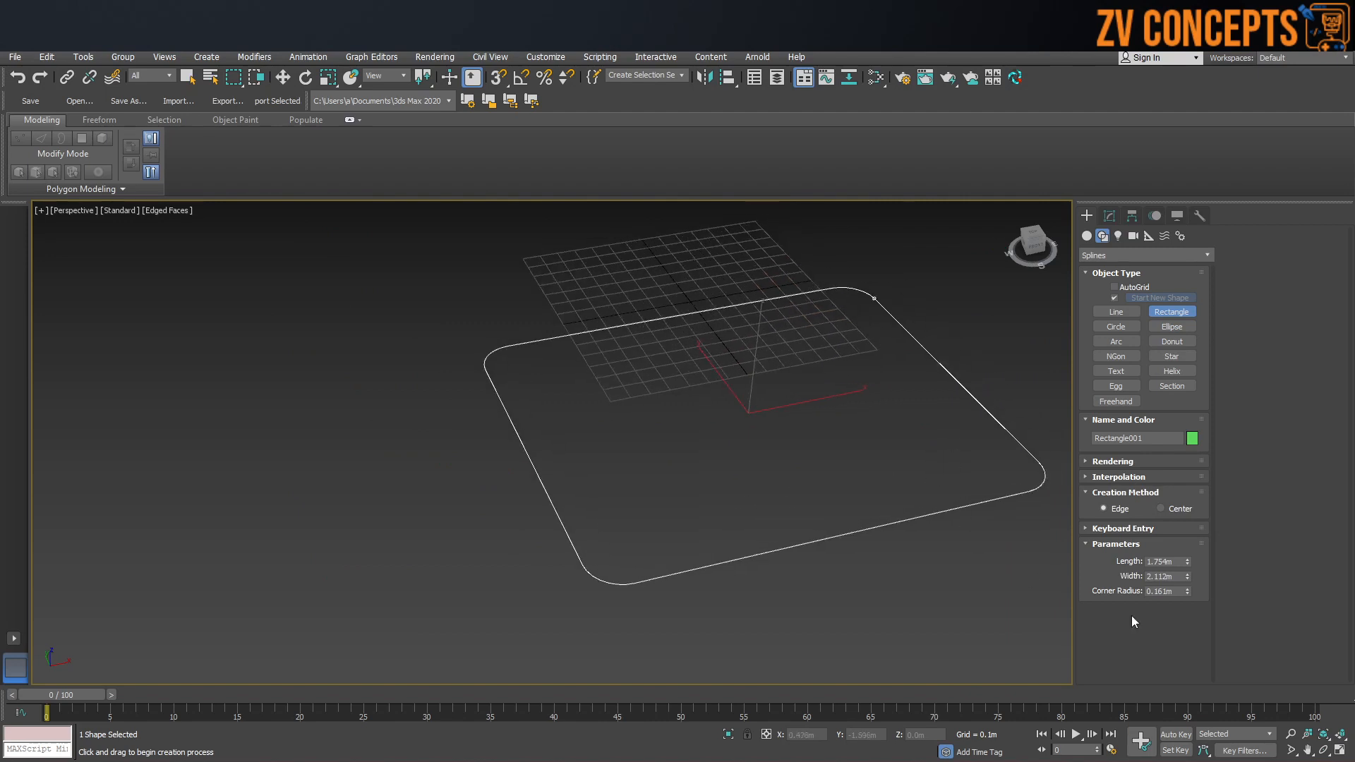
left_click_drag(1188, 591, 1205, 487)
middle_click_drag(856, 531, 824, 530)
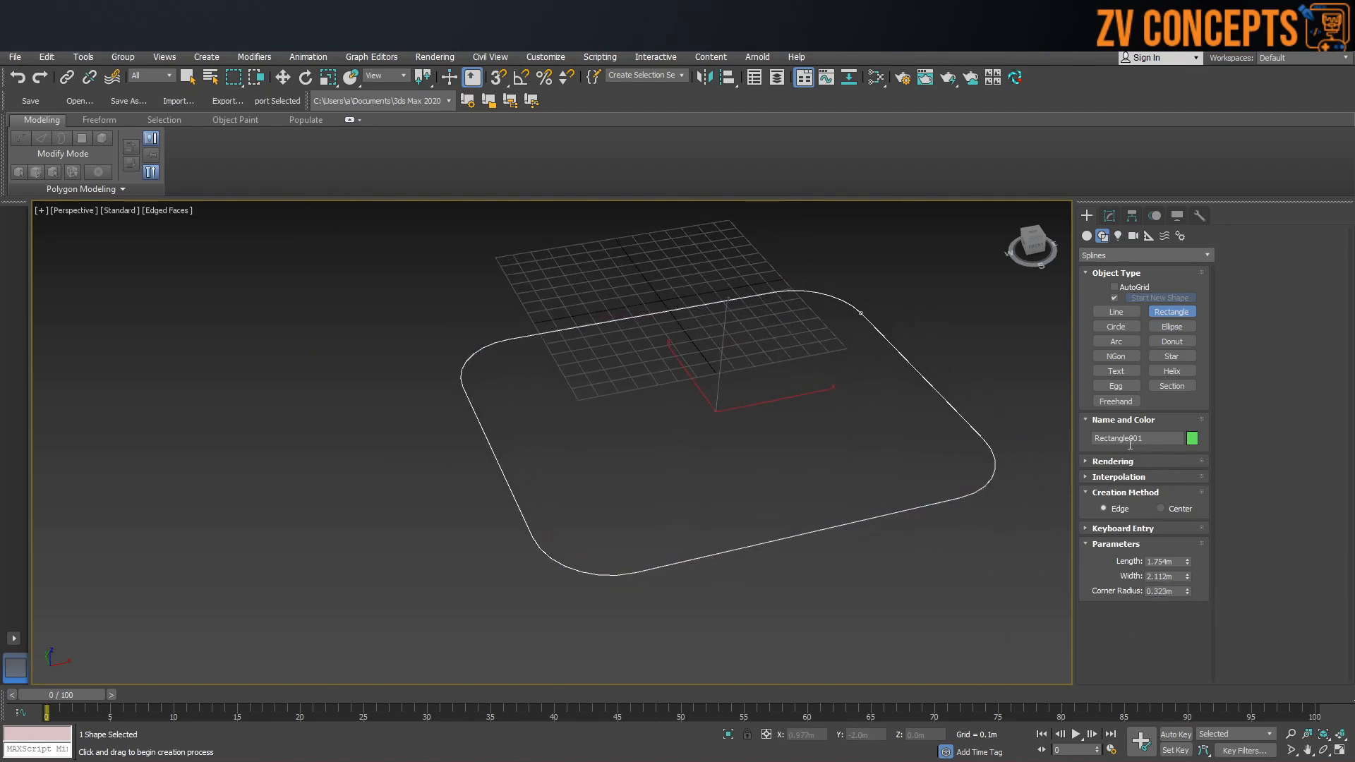
Open the rectangle for modification, keep its cross-section radial, and set the corner radius to about 0.13 m.
left_click(1117, 462)
scroll(538, 544, "up", 4)
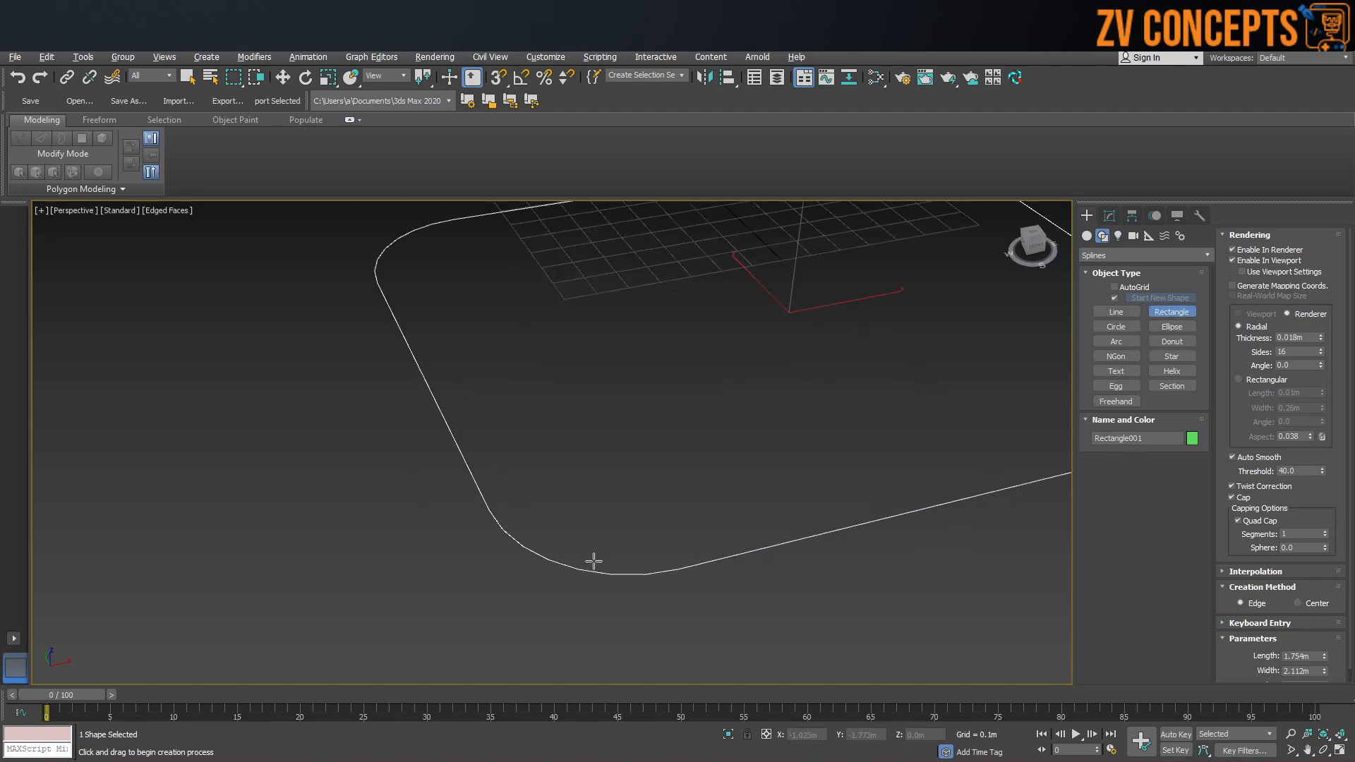
left_click(1110, 216)
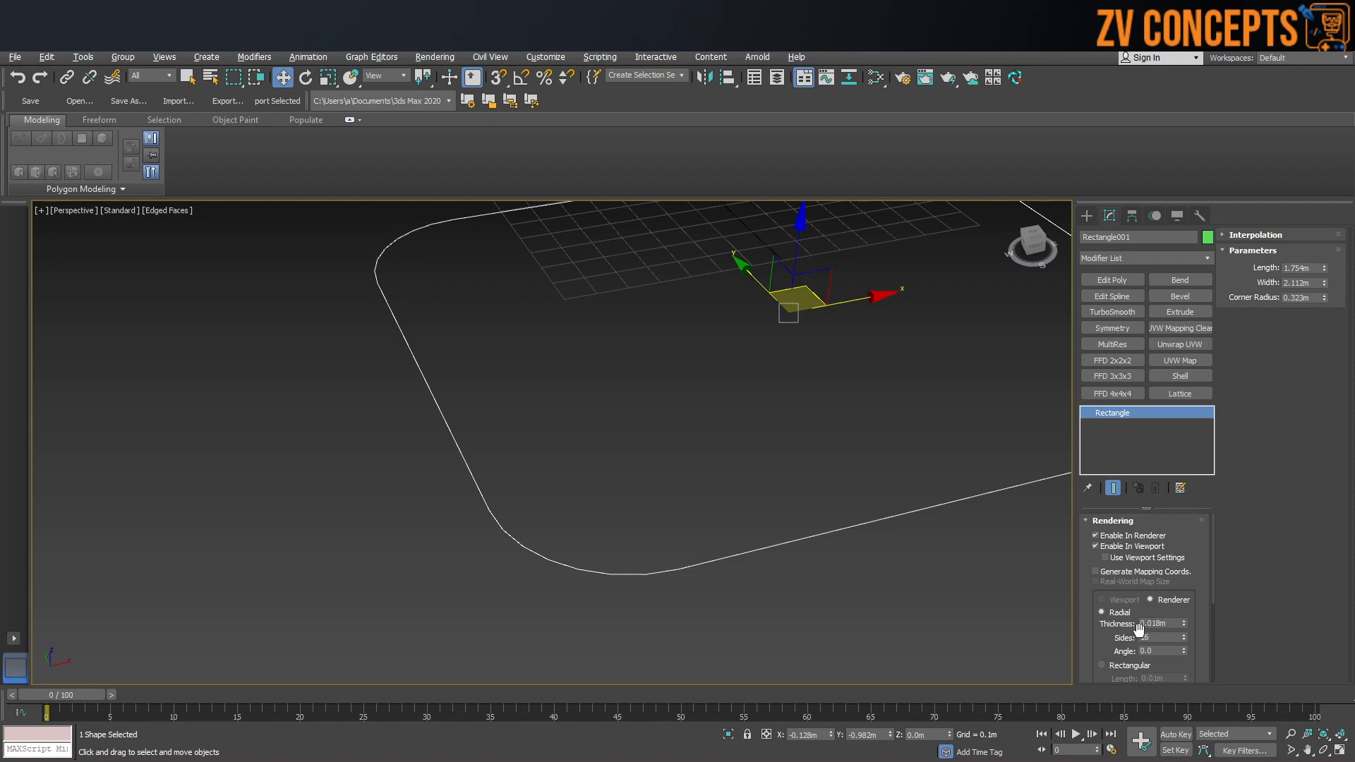
left_click(1116, 667)
left_click(1115, 614)
scroll(1151, 572, "down", 1)
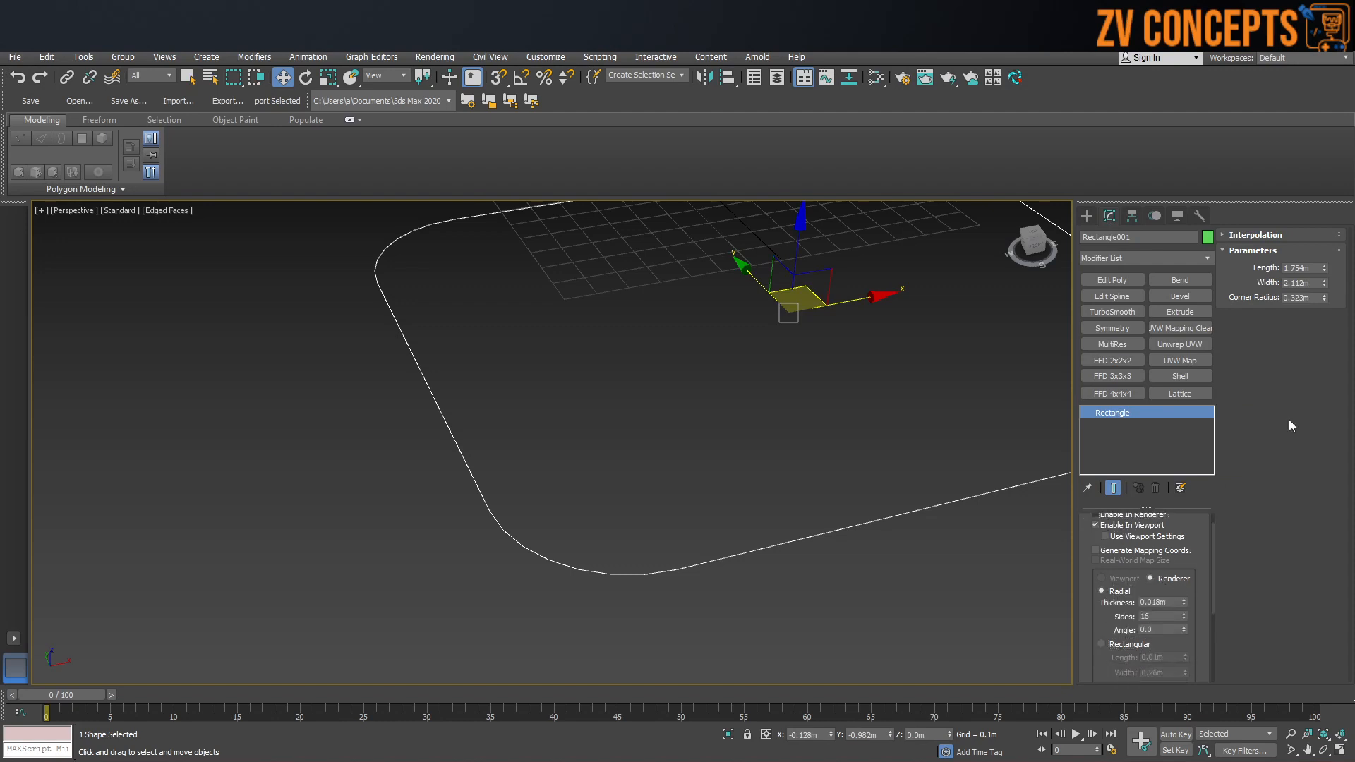
left_click_drag(1325, 297, 1331, 364)
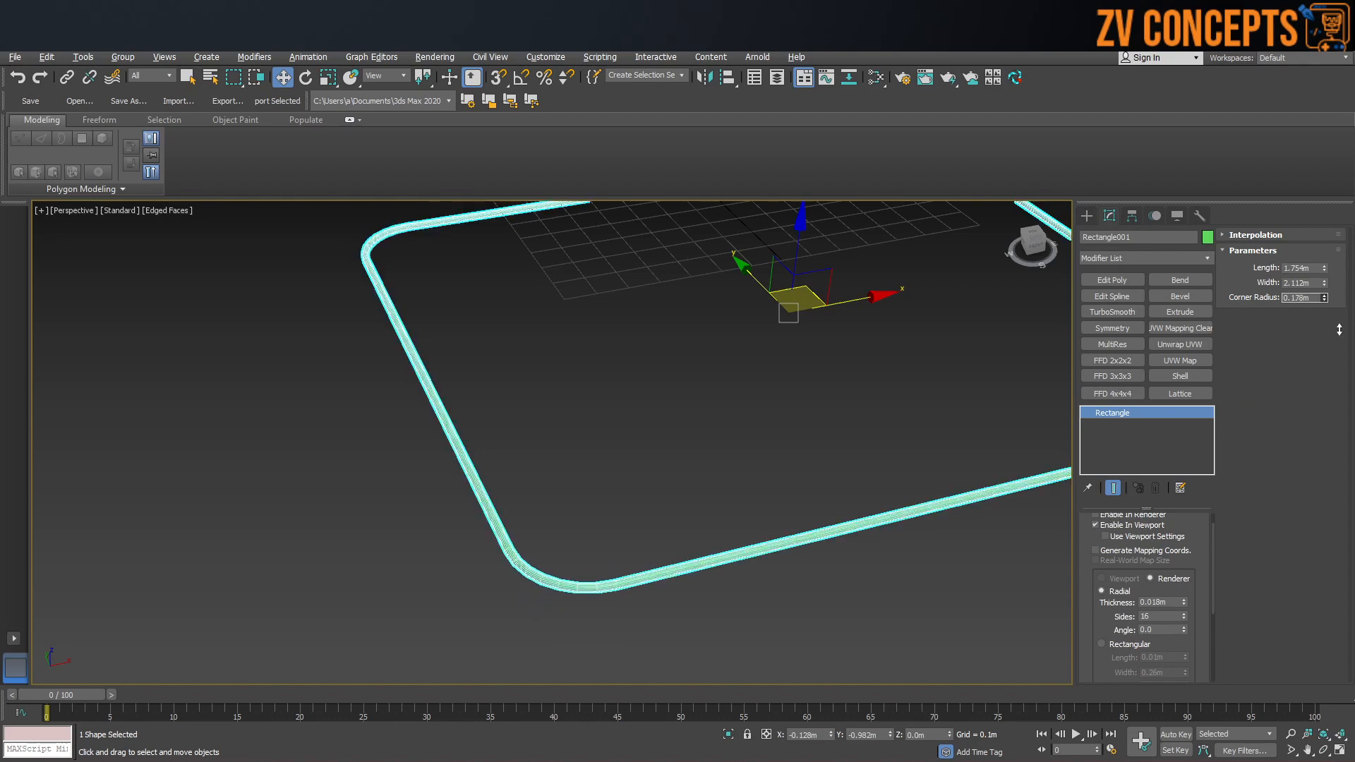
middle_click_drag(795, 554, 779, 544)
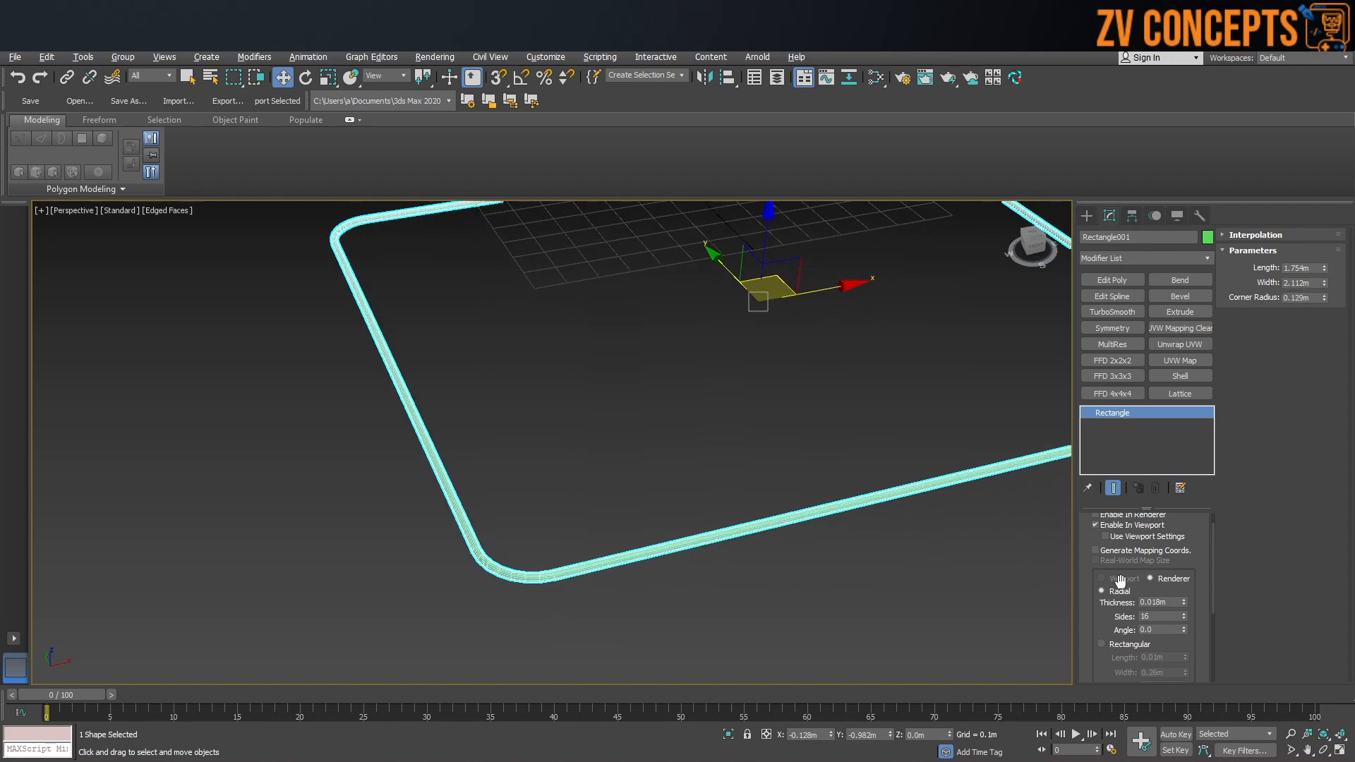
Disable the rectangle's renderer output and increase its radial thickness to 0.13 m.
scroll(1119, 625, "up", 1)
left_click_drag(1184, 624, 1135, 186)
mouse_move(728, 516)
middle_mouse_down("alt")
mouse_move(794, 479)
mouse_move(720, 535)
middle_mouse_up("alt")
scroll(797, 478, "down", 5)
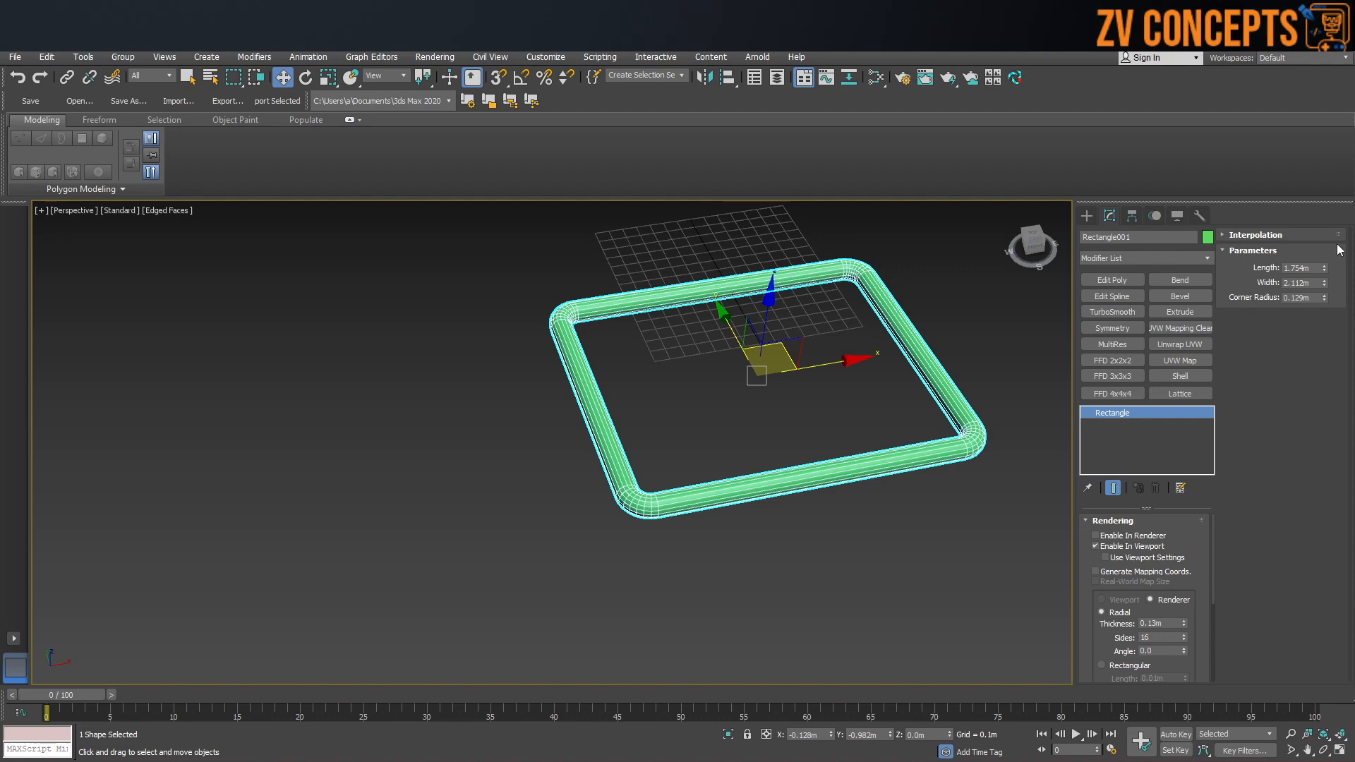
Shrink the rectangle to about 0.42 m long and 0.59 m wide.
left_click_drag(1325, 269, 1288, 361)
key("z")
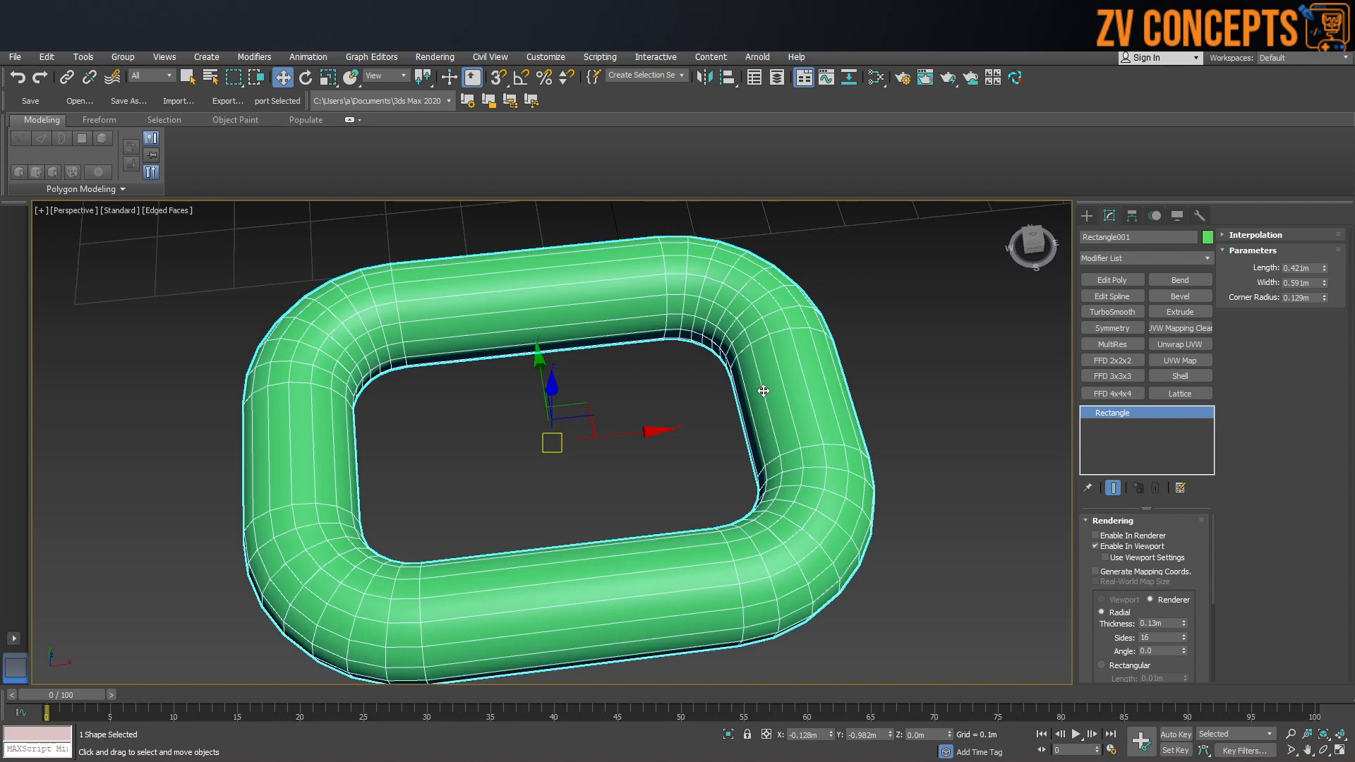
scroll(771, 384, "down", 5)
middle_click_drag(626, 433, 998, 394, "alt")
Draw a circle spline as a thick ring centred near the grid's origin, beside the rectangle.
left_click(1087, 216)
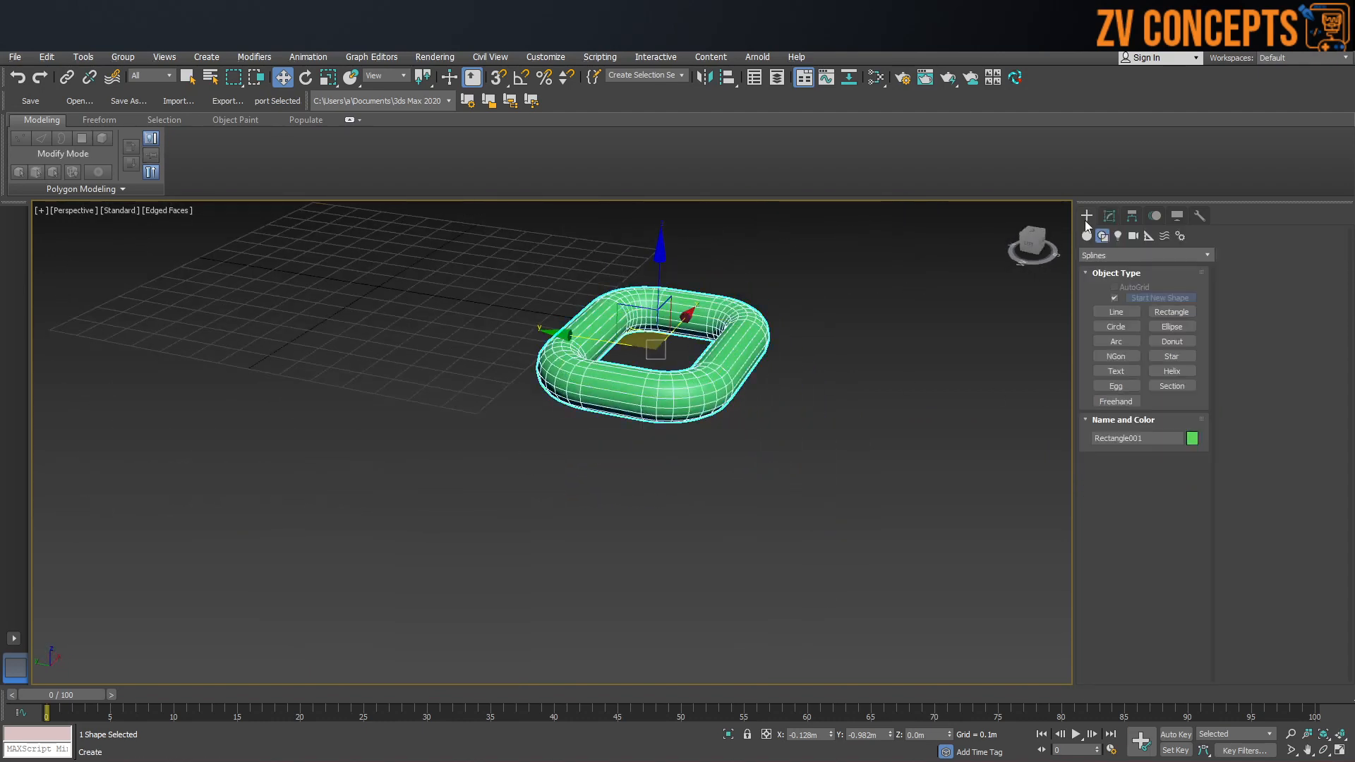
left_click(1118, 328)
middle_click_drag(367, 296, 602, 463)
left_click_drag(604, 460, 703, 511)
left_click(1185, 328)
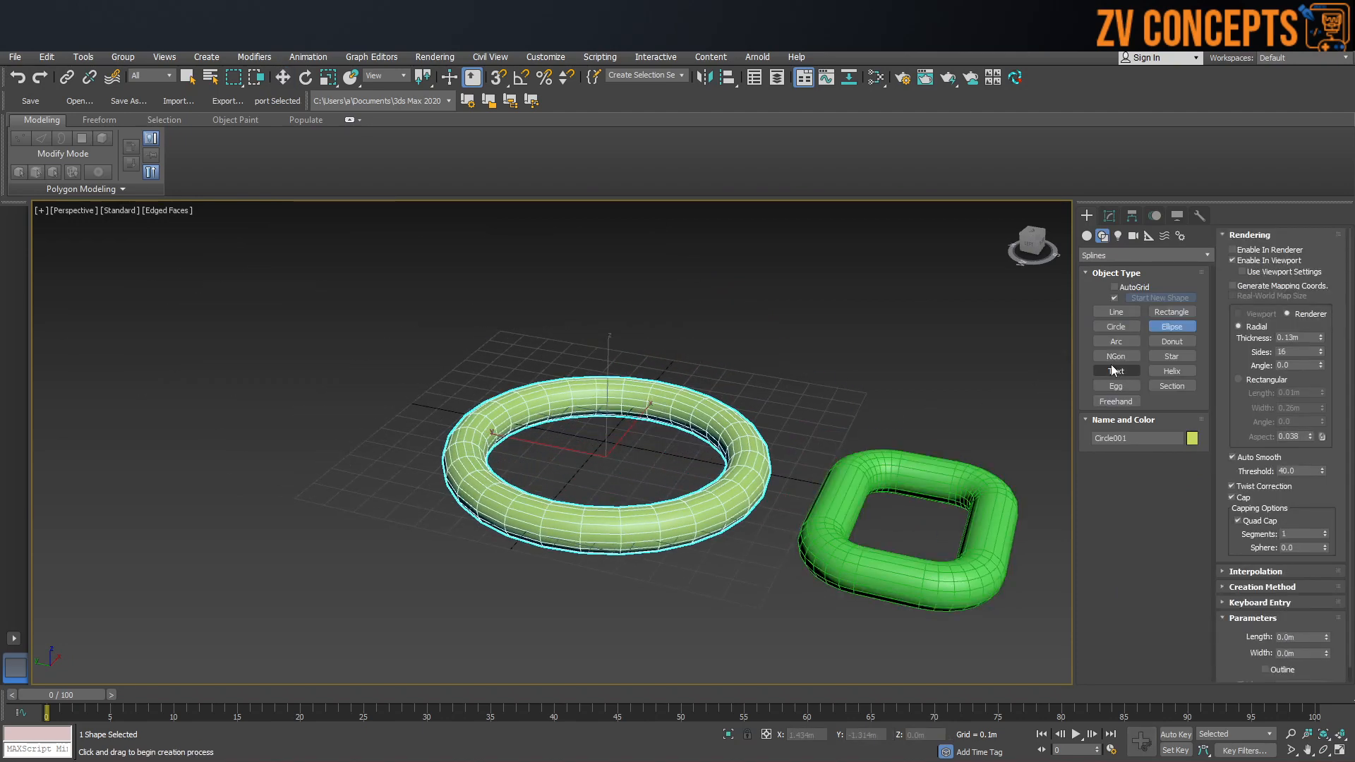
Turn off Enable In Viewport and draw a second circle and an ellipse as thin splines beside the existing shapes.
left_click(1109, 330)
left_click(1253, 262)
middle_click_drag(607, 428, 401, 462)
left_click_drag(709, 373, 779, 444)
left_click(1173, 329)
left_click_drag(928, 416, 992, 653)
middle_click_drag(992, 653, 919, 419)
Draw an arc with a radius of about 0.36 m beside the ellipse.
left_click(1116, 340)
left_click_drag(917, 486, 1069, 443)
left_click(996, 493)
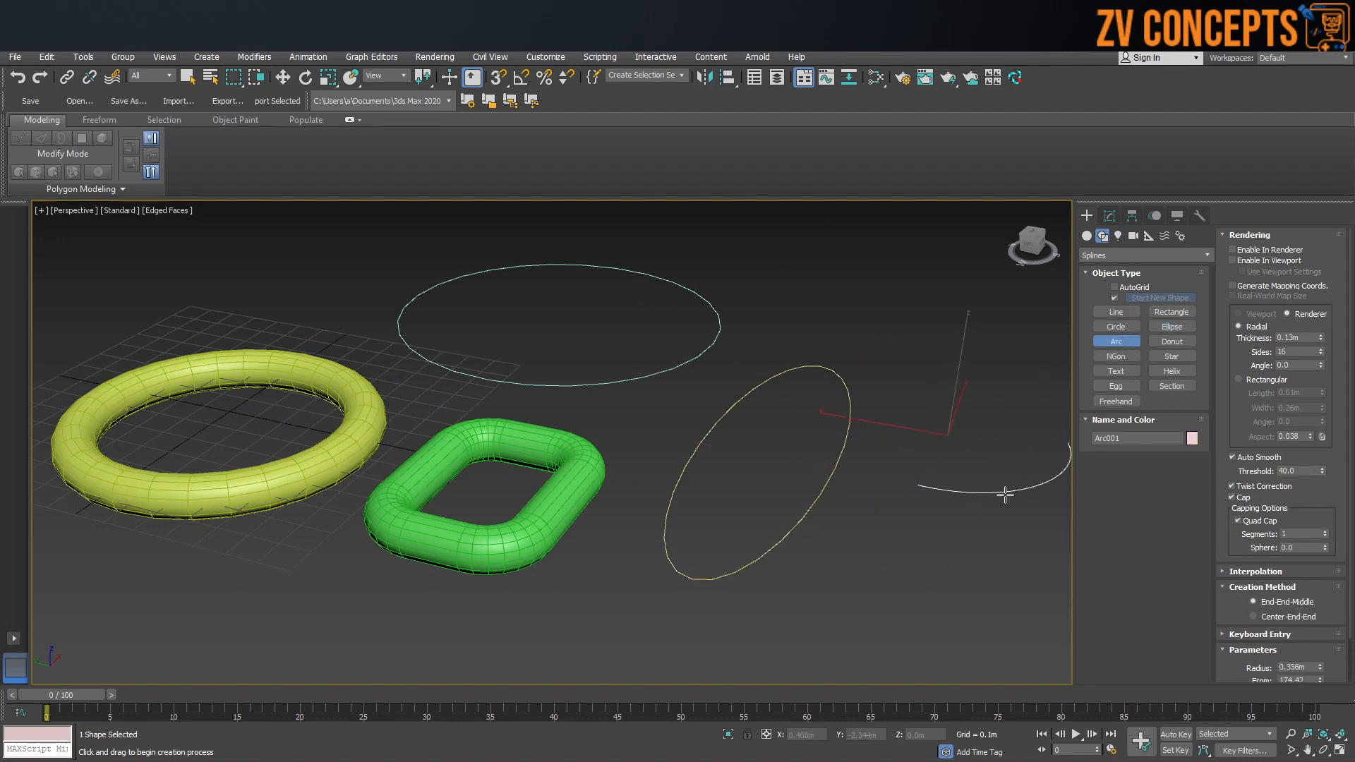
middle_click_drag(996, 492, 791, 499)
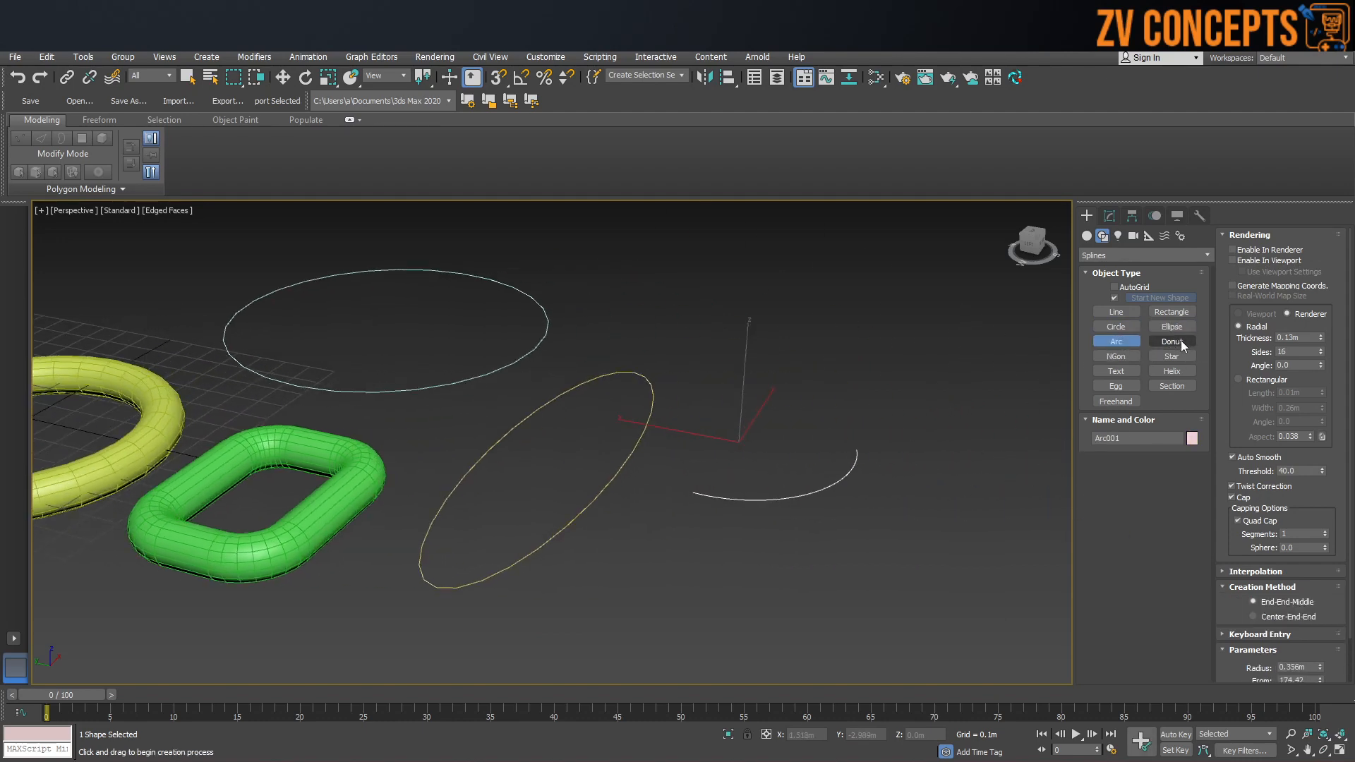
Draw a donut of two concentric circles in front of the ellipse.
left_click(1172, 341)
middle_click_drag(653, 579, 713, 473)
left_click_drag(608, 520, 801, 588)
left_click(727, 578)
Draw a six-sided NGon with a radius of about 0.35 m in front of the ring and rectangle.
left_click(1116, 355)
middle_click_drag(431, 646, 572, 548)
left_click_drag(236, 576, 325, 667)
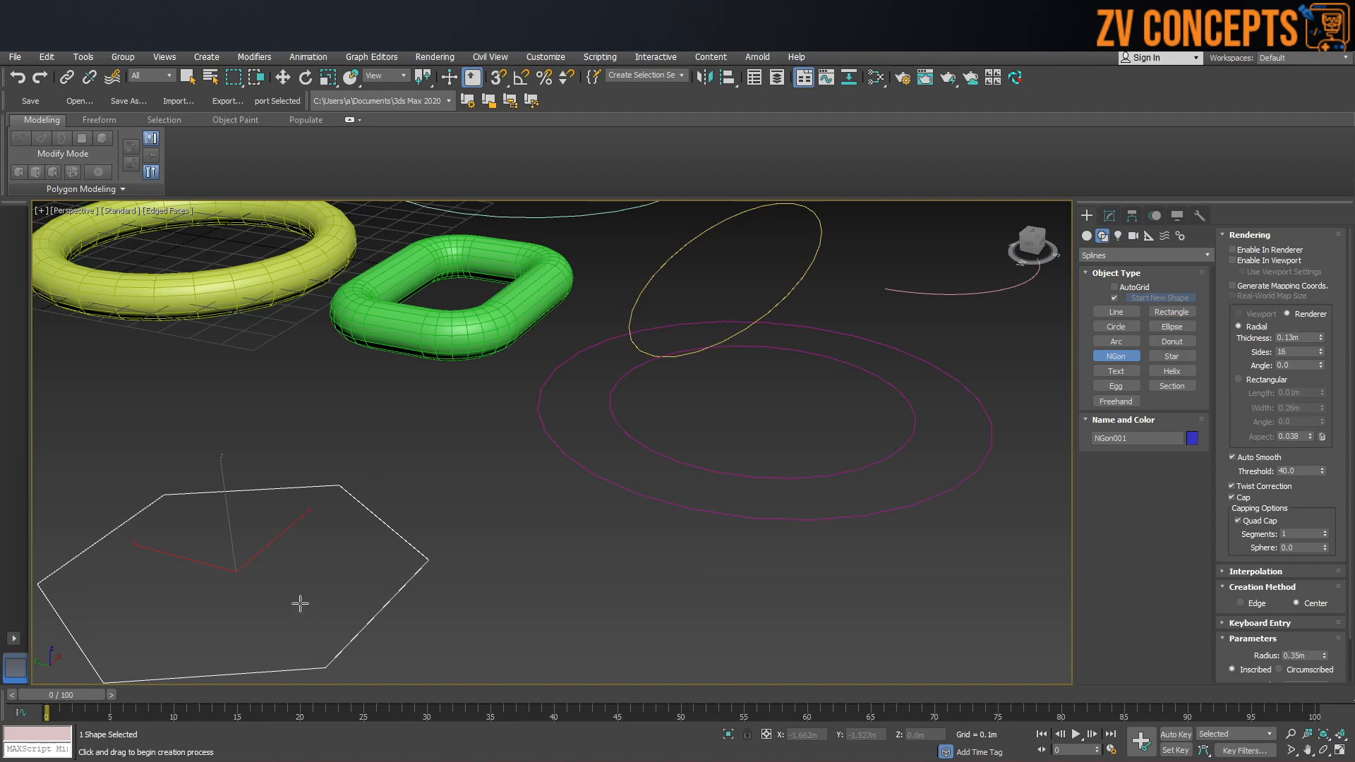
middle_click_drag(300, 604, 326, 584)
Draw a six-pointed star between the NGon and the donut.
left_click(1172, 356)
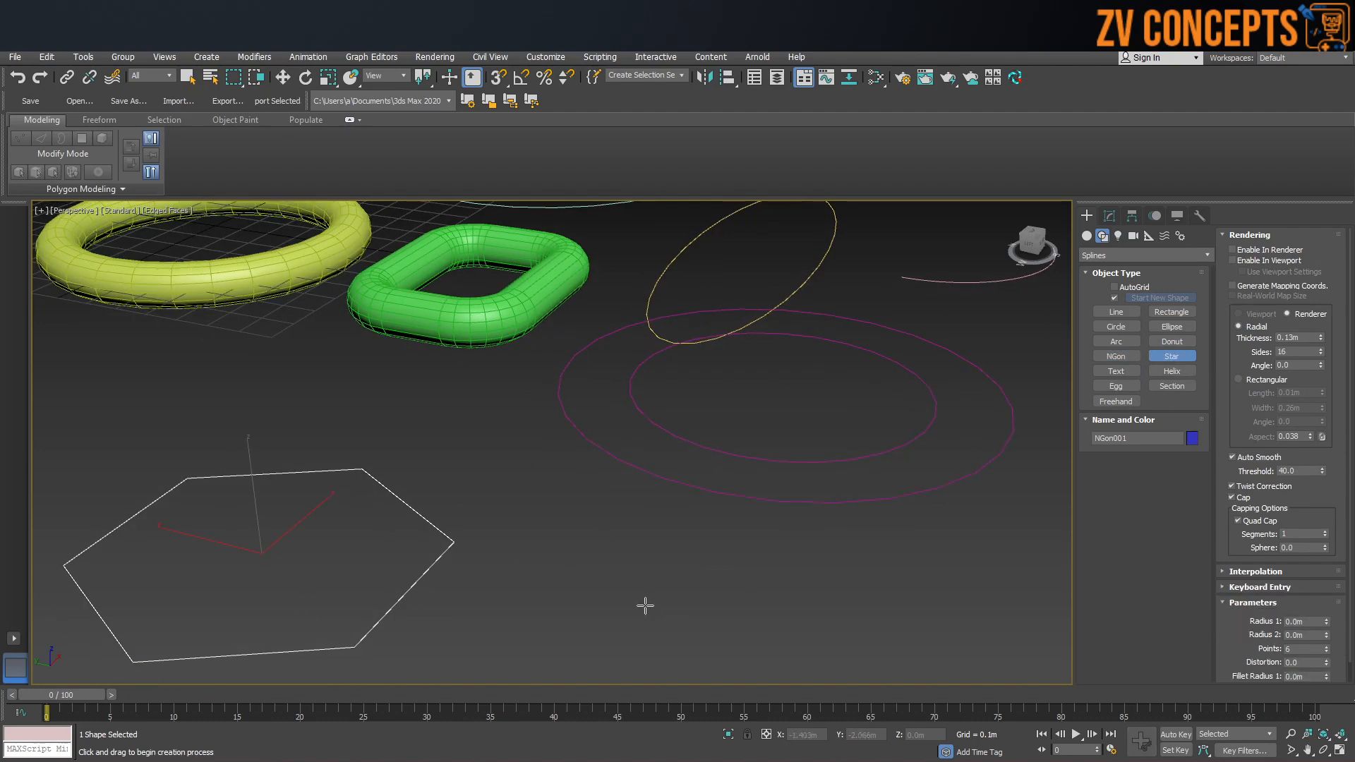
left_click_drag(645, 605, 776, 660)
left_click(746, 644)
middle_click_drag(747, 645, 755, 533)
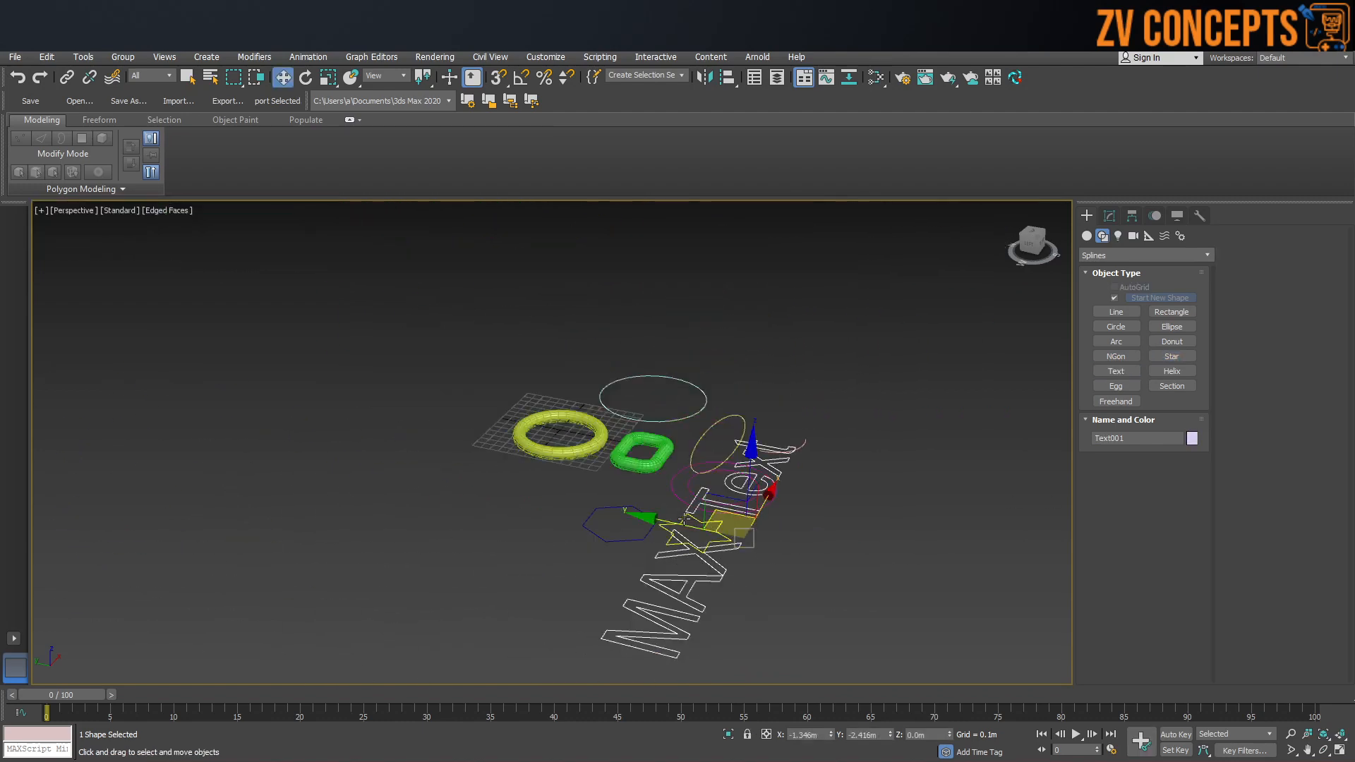
Move the "MAX Text" spline along Y to about -3.70 m, clear of the other shapes.
left_click_drag(683, 519, 828, 542)
middle_click_drag(883, 569, 763, 619, "alt")
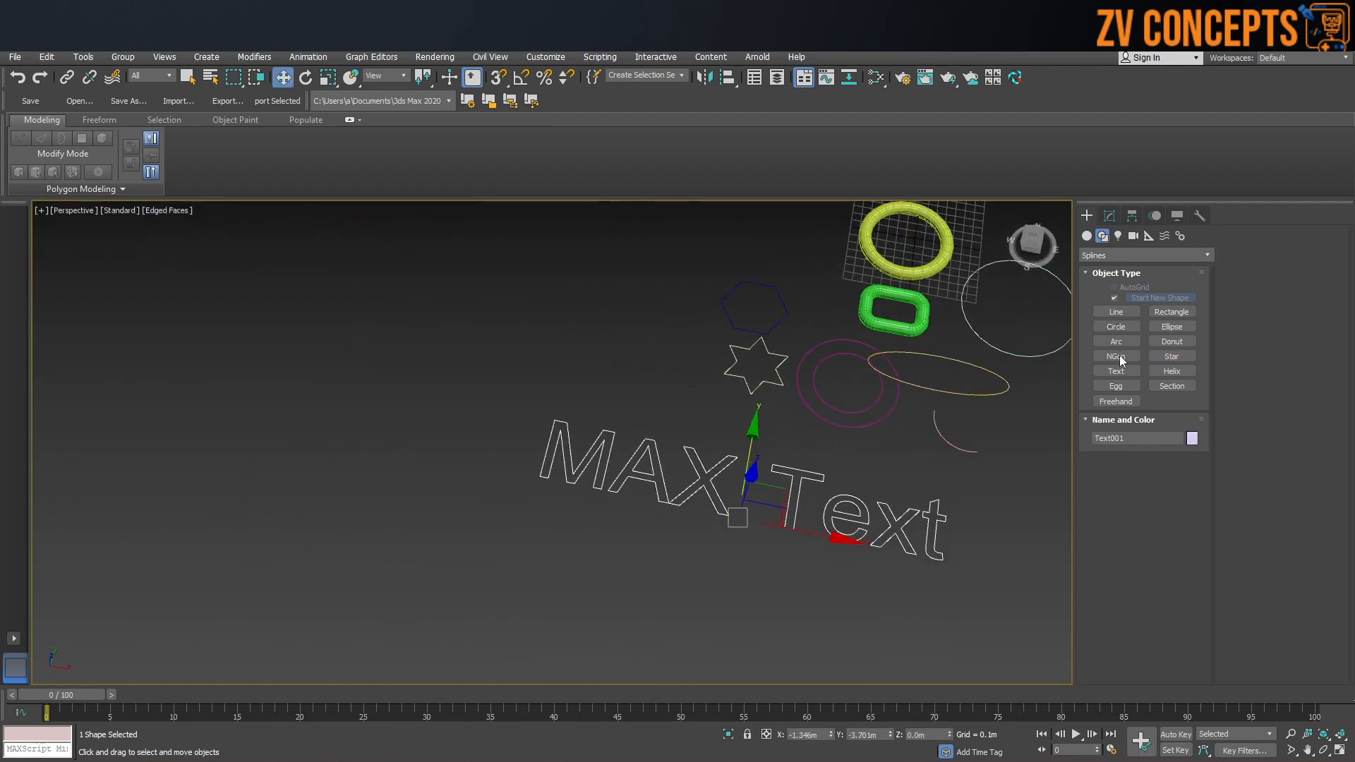
middle_click_drag(641, 510, 918, 406, "alt")
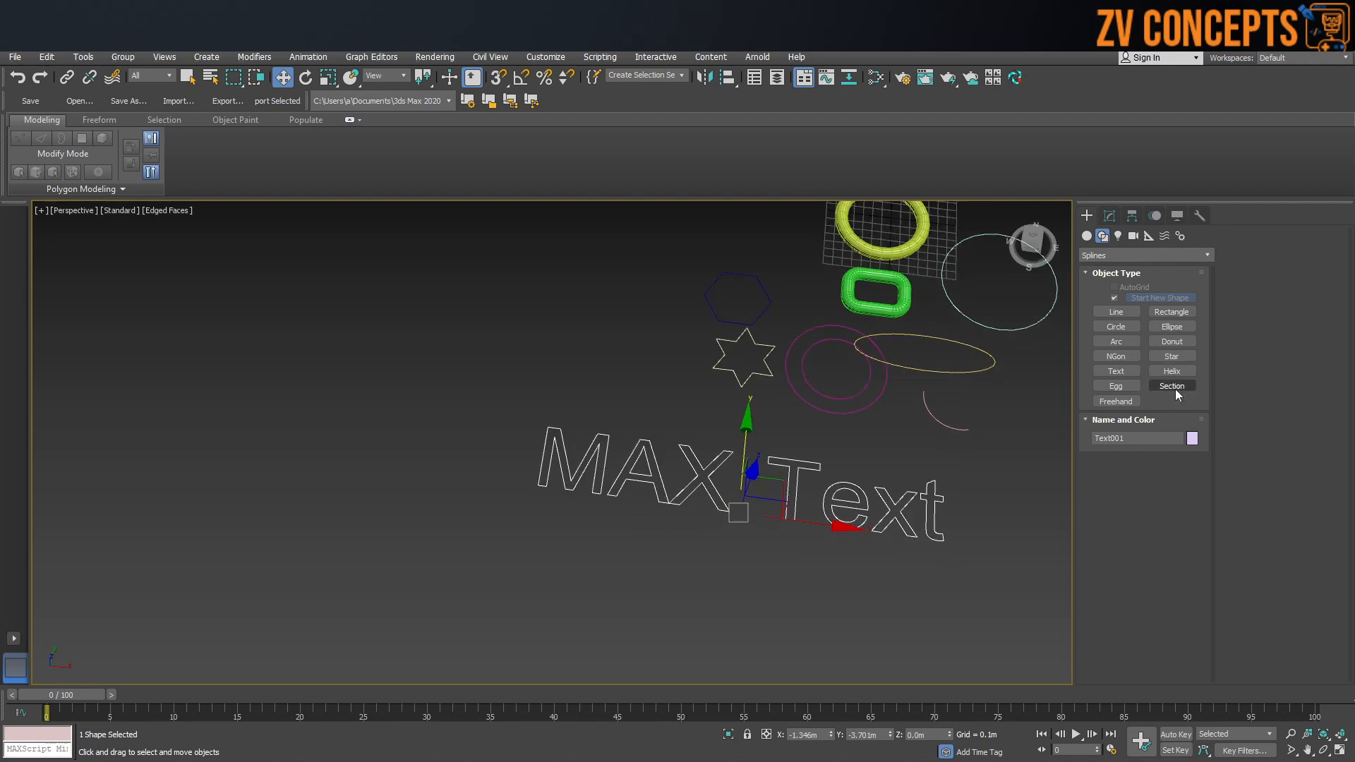
Draw a helix away from the other shapes, with radii of about 0.51 m and 0.39 m and a height of 1.14 m.
left_click(1172, 371)
left_click_drag(469, 312, 498, 326)
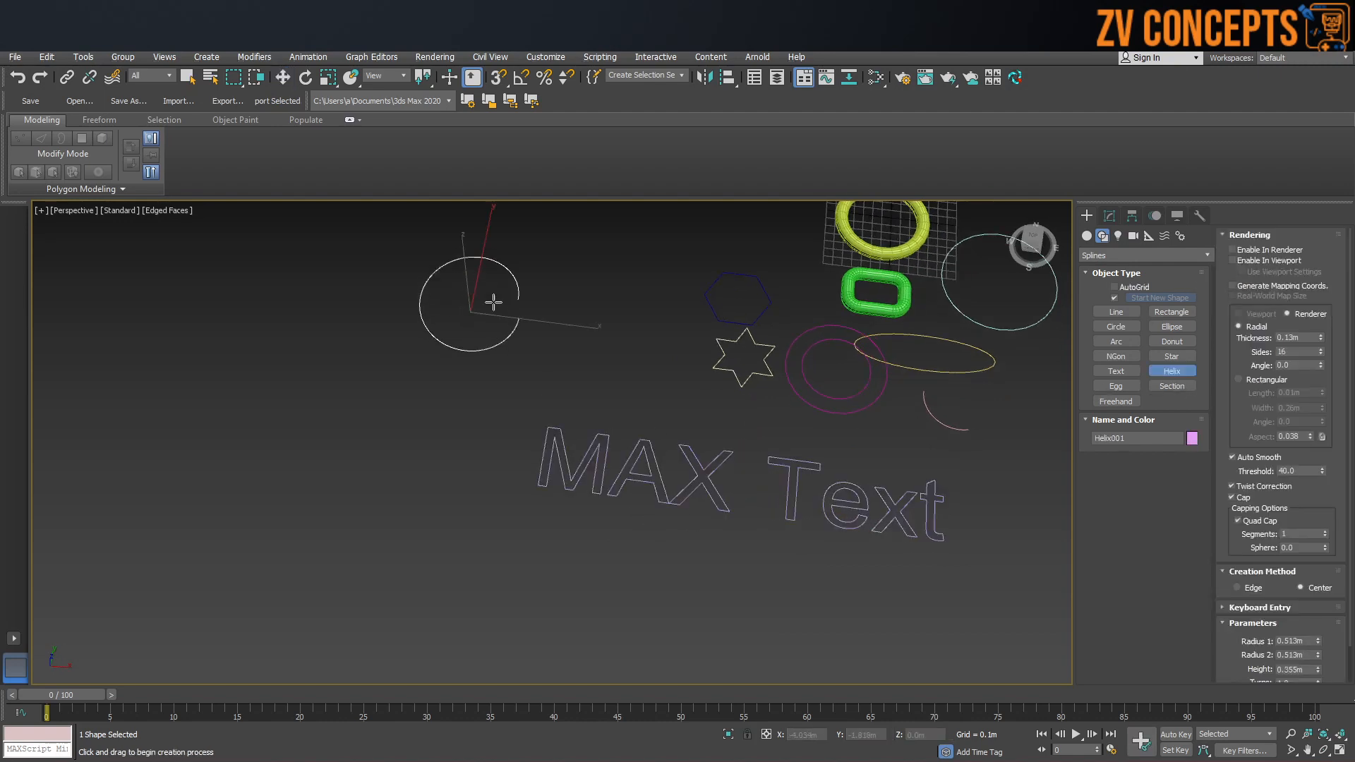
left_click(494, 245)
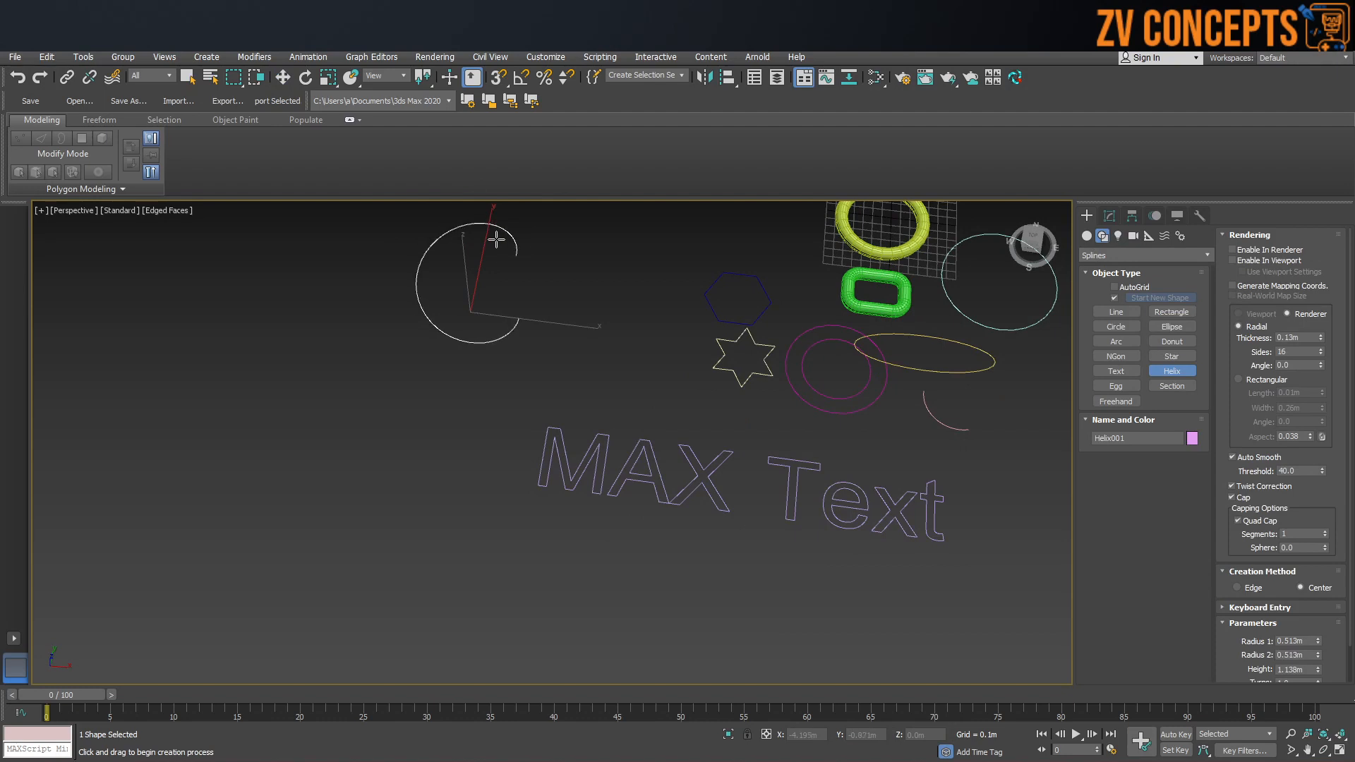
left_click(494, 248)
middle_click_drag(470, 320, 490, 247, "alt")
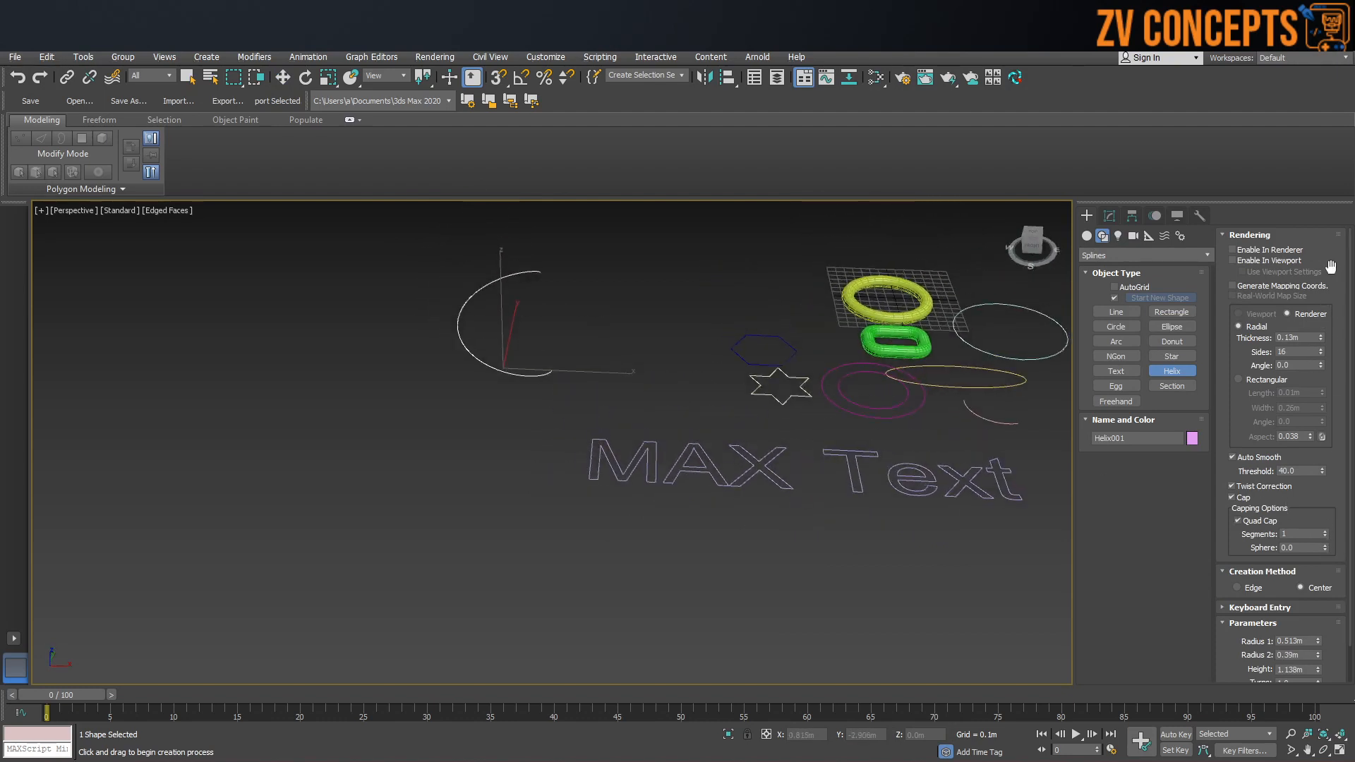
Raise the helix's number of turns to 5.9.
left_click(1253, 235)
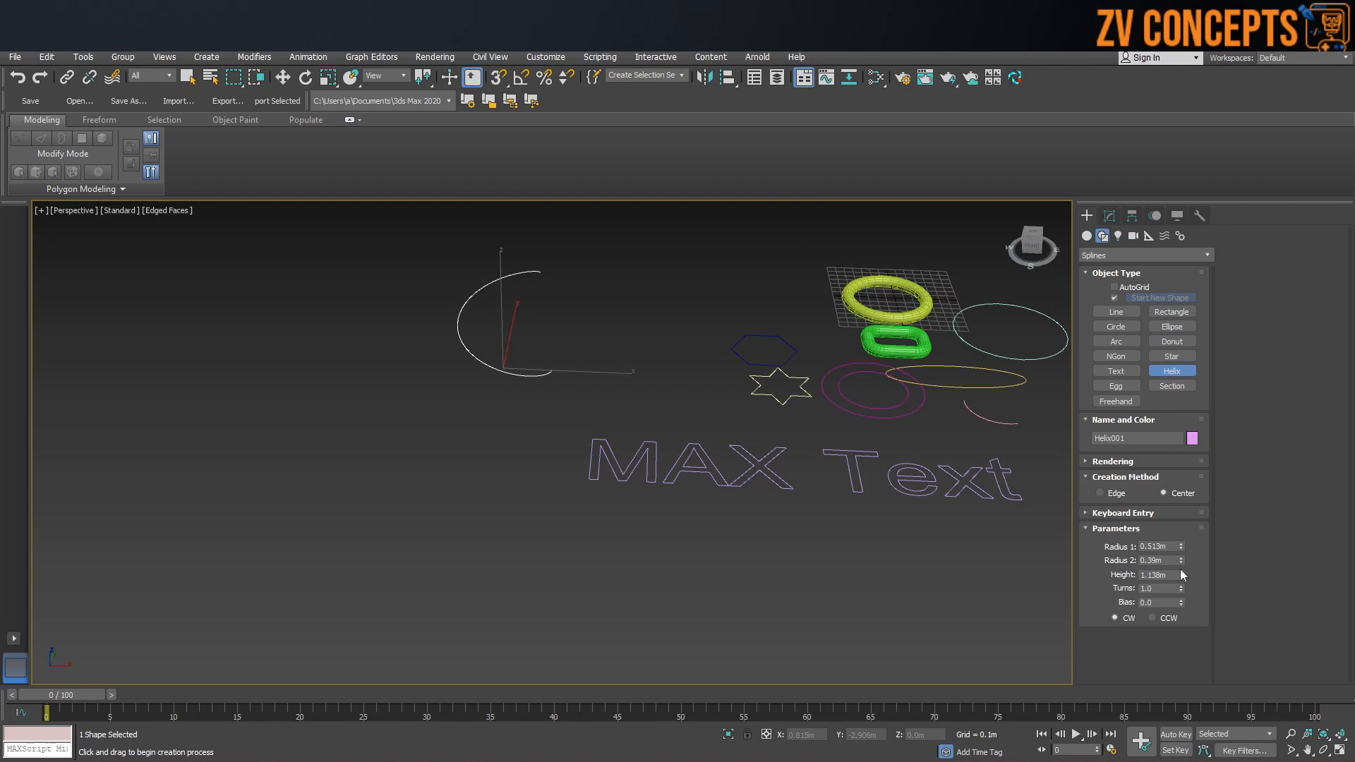
left_click_drag(1179, 588, 1179, 544)
middle_click_drag(596, 415, 654, 421, "alt")
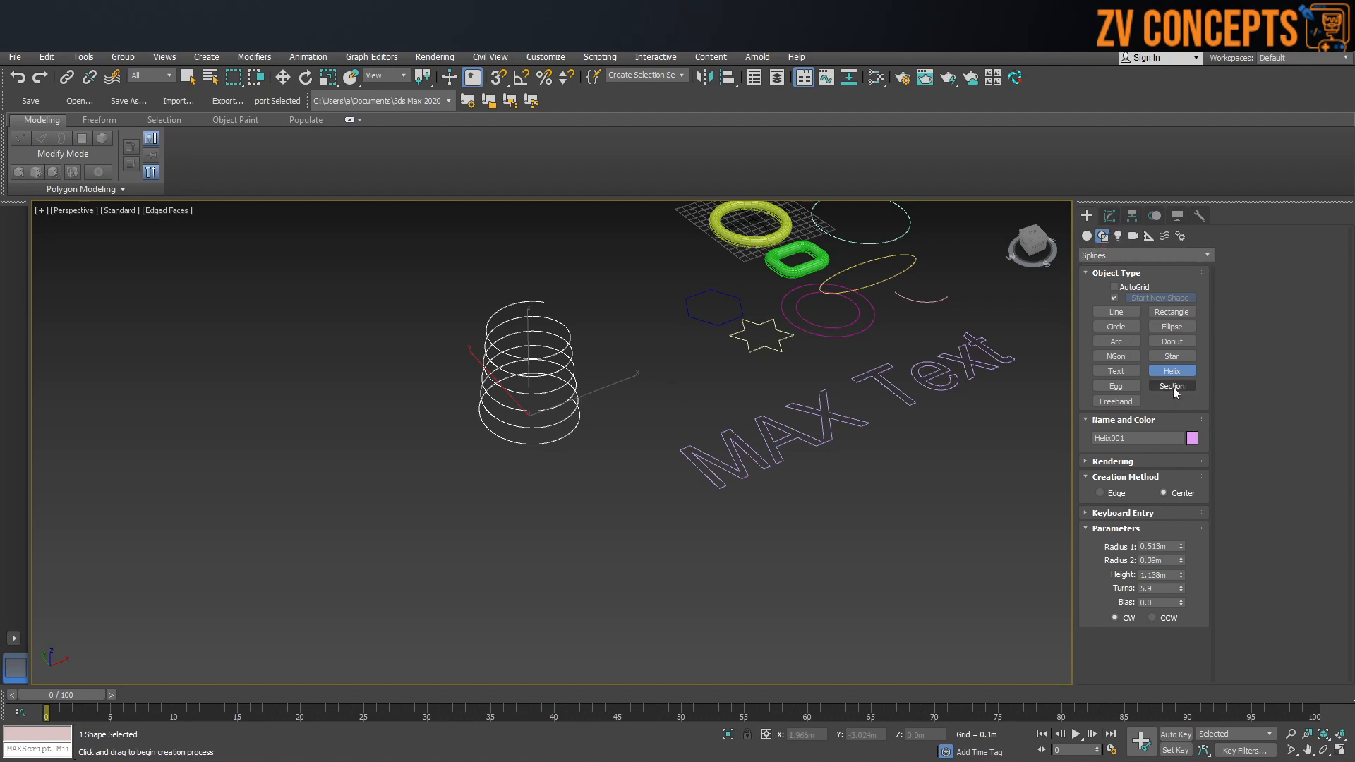
Draw an outlined egg about 2.17 m long and 1.45 m wide next to the helix, with a thickness of about -0.26 m.
left_click(1116, 386)
left_click_drag(581, 297, 586, 241)
left_click(645, 327)
middle_click_drag(642, 353, 632, 376)
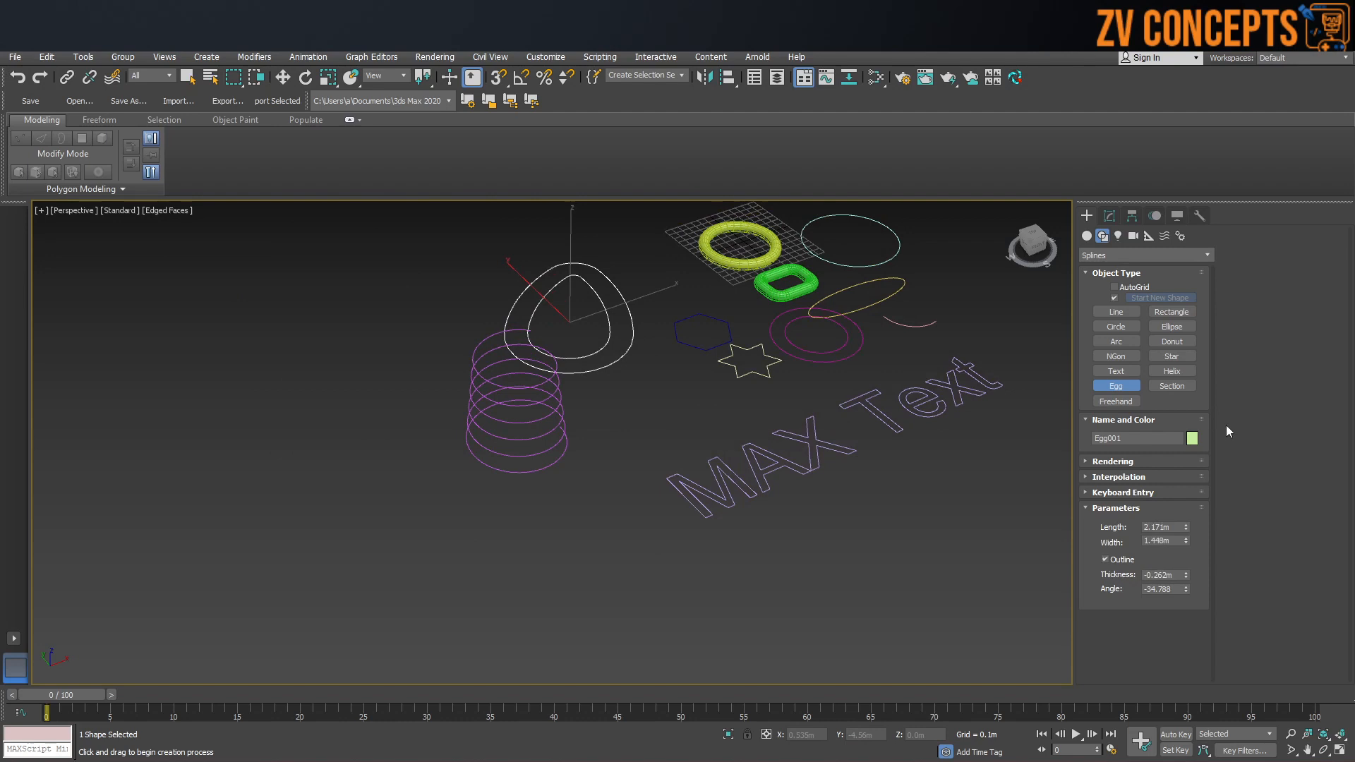
Draw a section plane about 1.57 m long and 1.55 m wide in front of the text.
left_click(1169, 385)
left_click_drag(849, 600, 846, 699)
middle_click_drag(1059, 434, 887, 403)
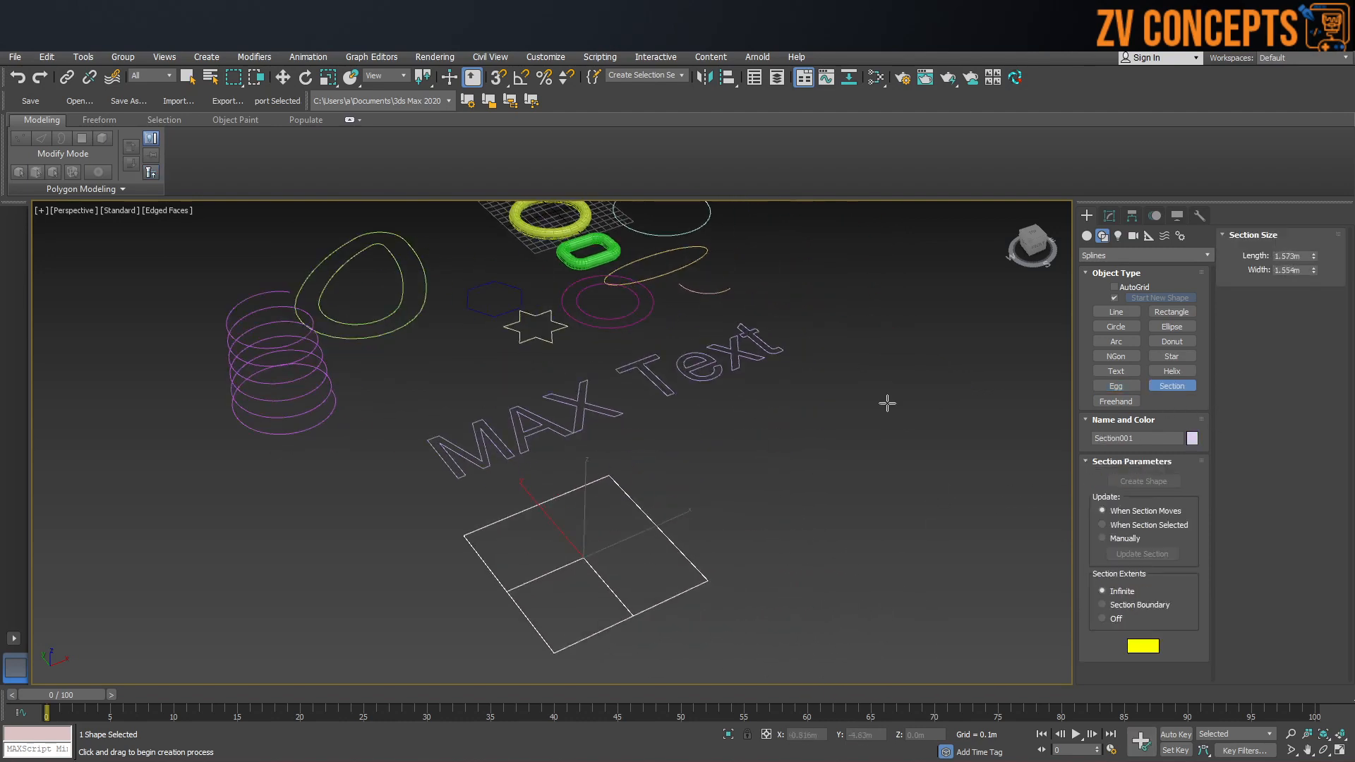
Draw a long winding freehand spline around the other shapes and delete it.
left_click(1118, 403)
mouse_move(773, 610)
left_mouse_down()
mouse_move(868, 354)
mouse_move(754, 439)
mouse_move(396, 490)
mouse_move(215, 572)
mouse_move(163, 312)
mouse_move(478, 267)
mouse_move(808, 329)
mouse_move(992, 583)
mouse_move(797, 634)
mouse_move(773, 606)
left_mouse_up()
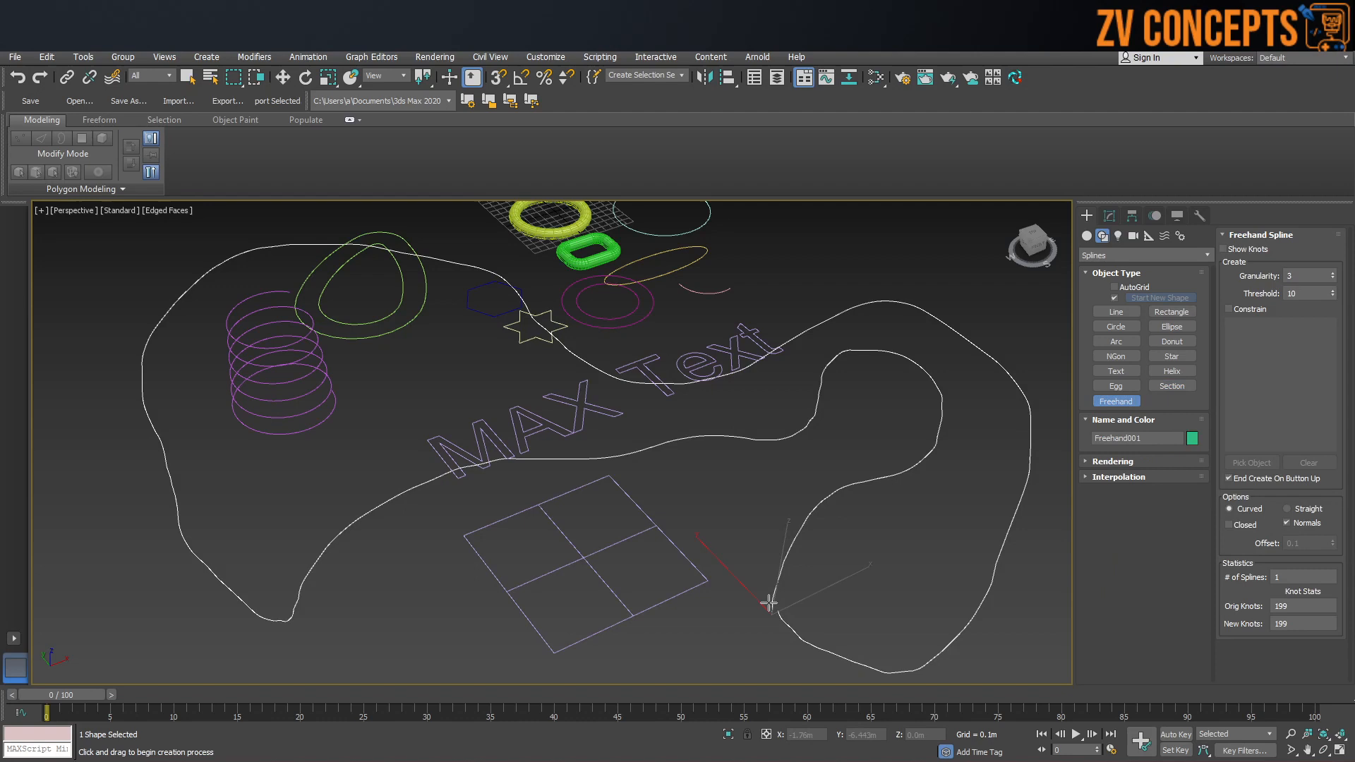
left_click(1109, 216)
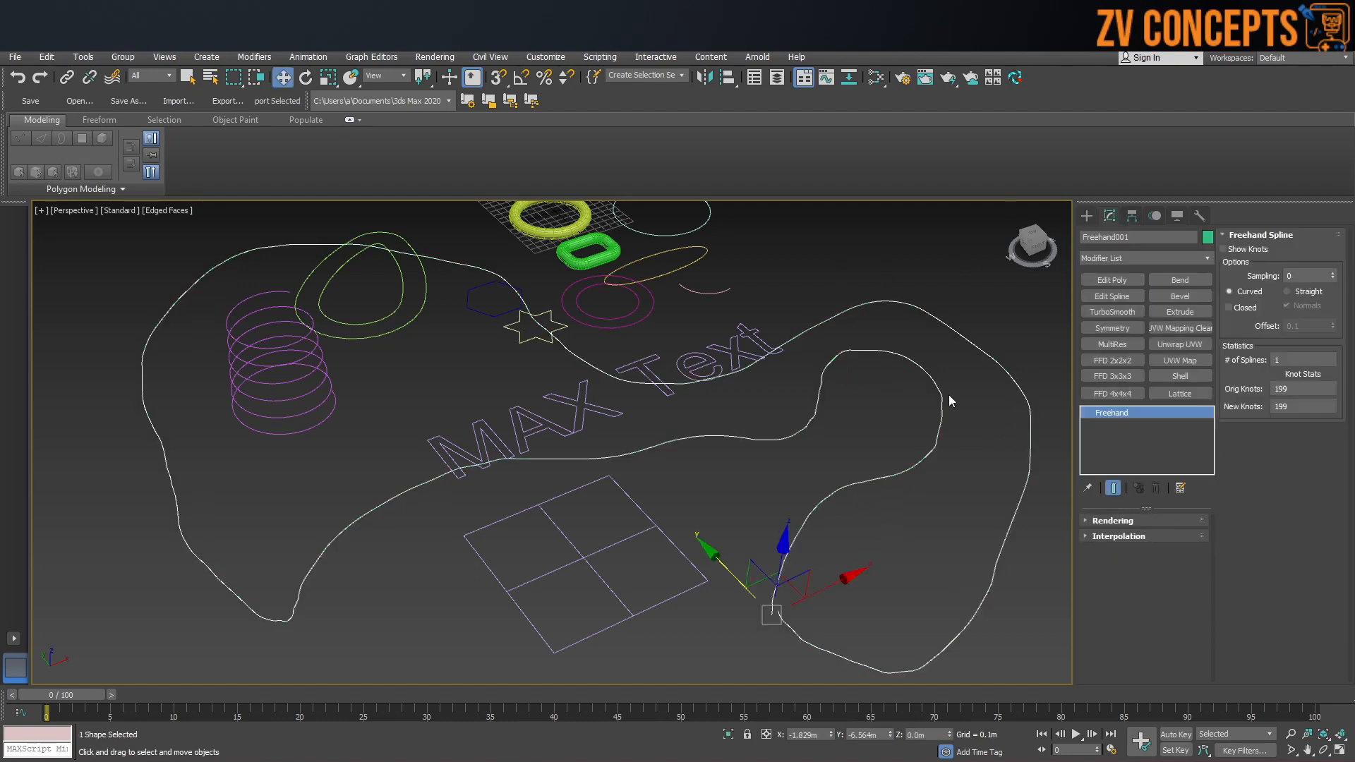
key("Delete")
Select all the remaining shapes in the scene, delete them and reset the view to the empty grid.
scroll(800, 458, "down", 3)
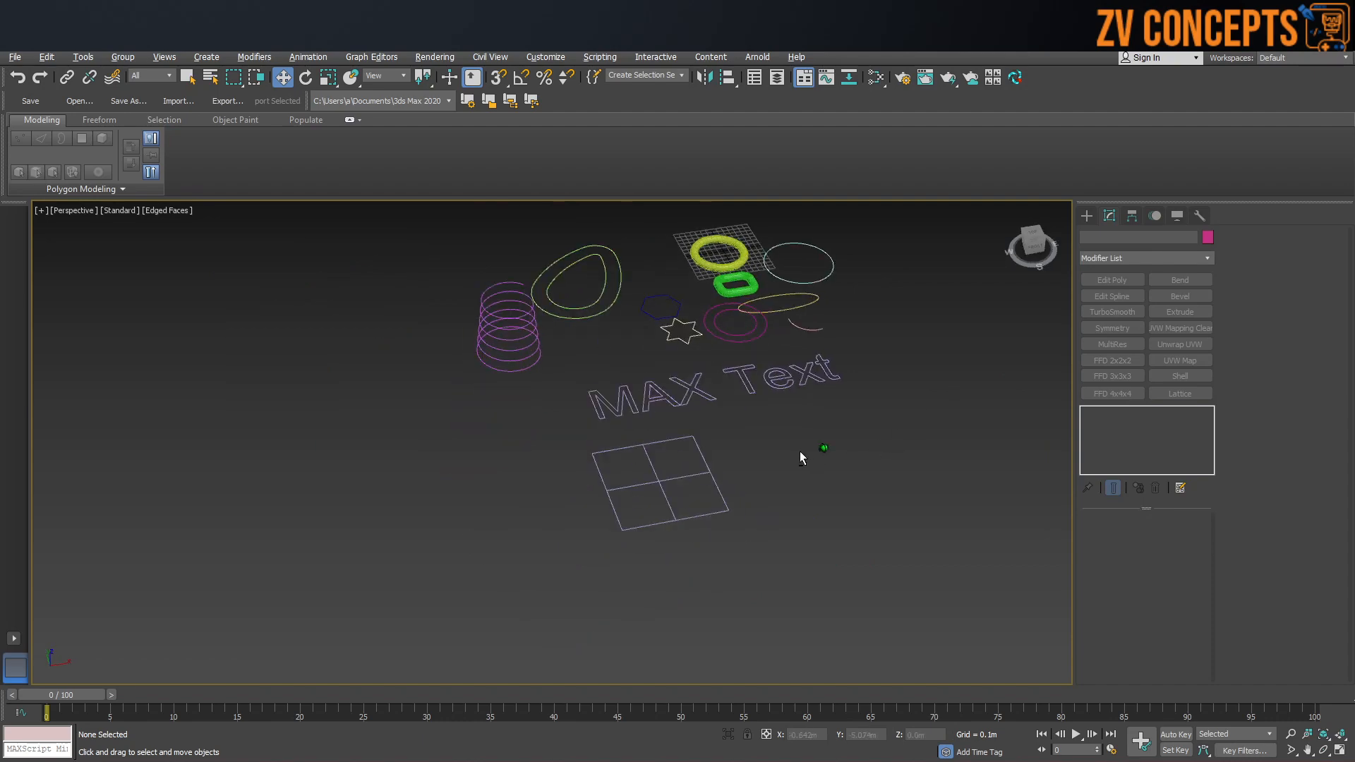
left_click_drag(955, 608, 253, 188)
key("z")
middle_click_drag(702, 402, 656, 399, "alt")
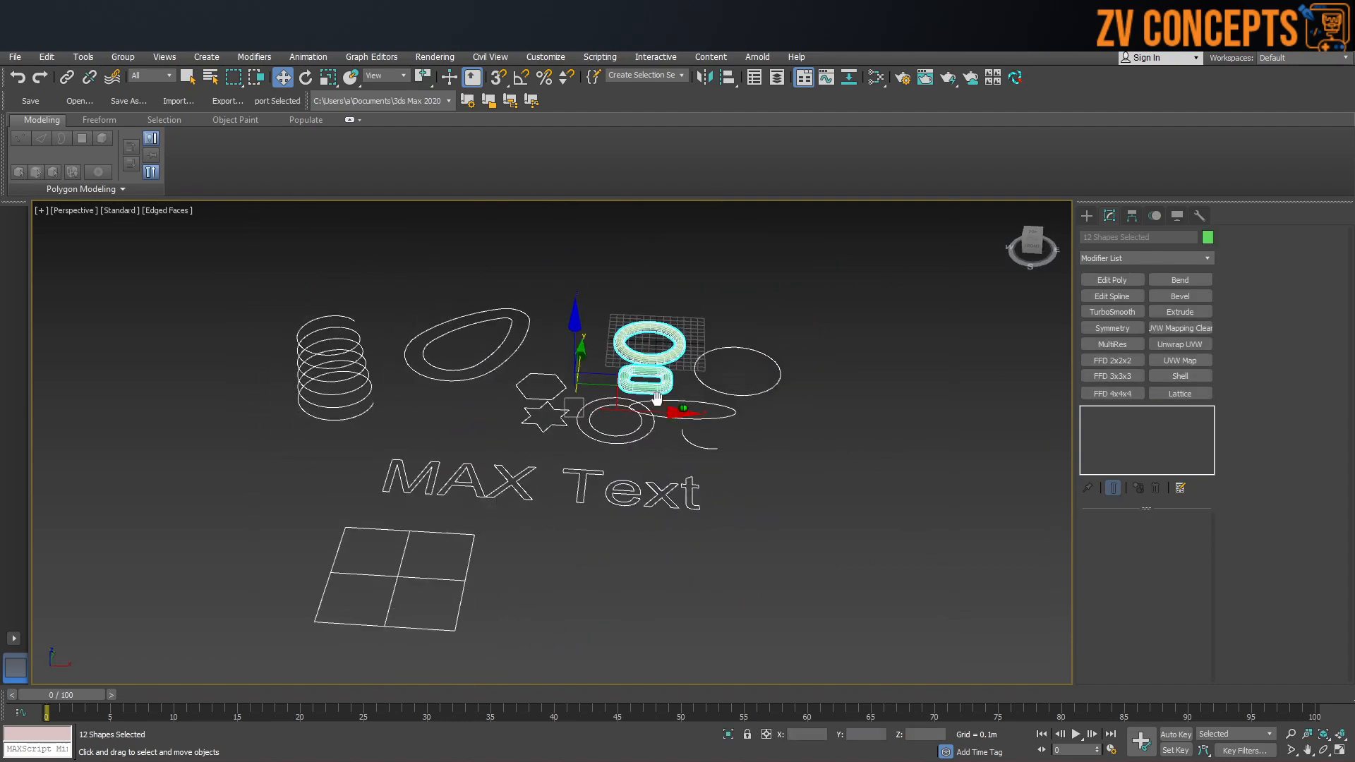
key("Delete")
key("z")
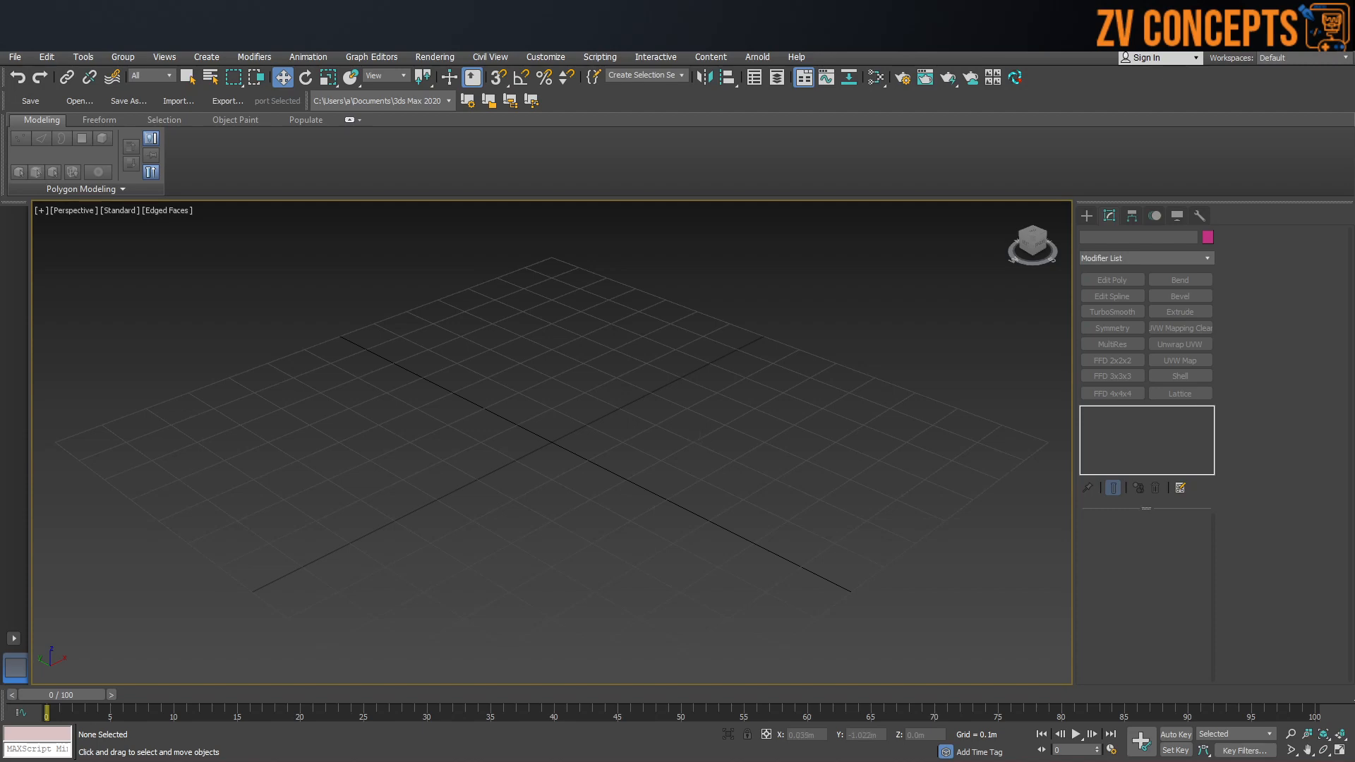
Check the Sweep item under Lecture 8 in the Google Docs course outline and return to 3ds Max.
left_click(746, 761)
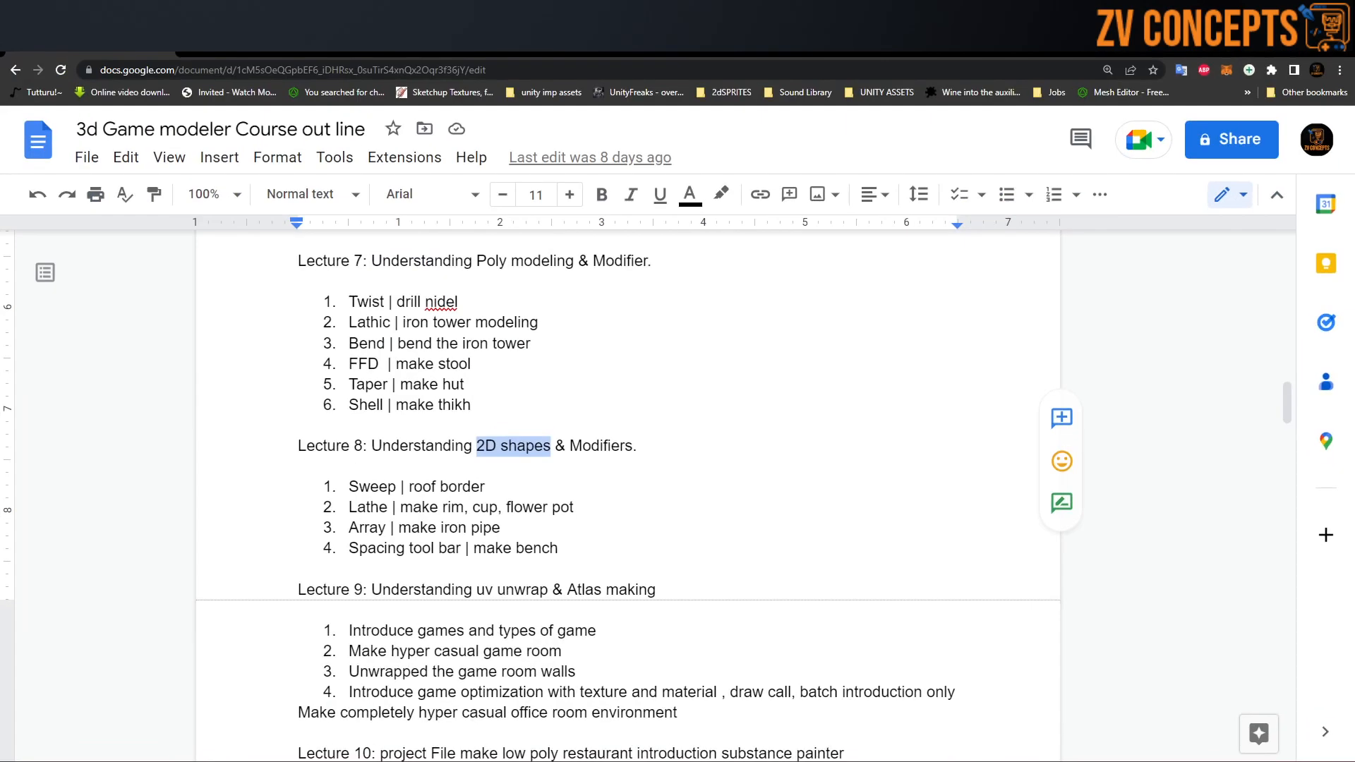
left_click(516, 486)
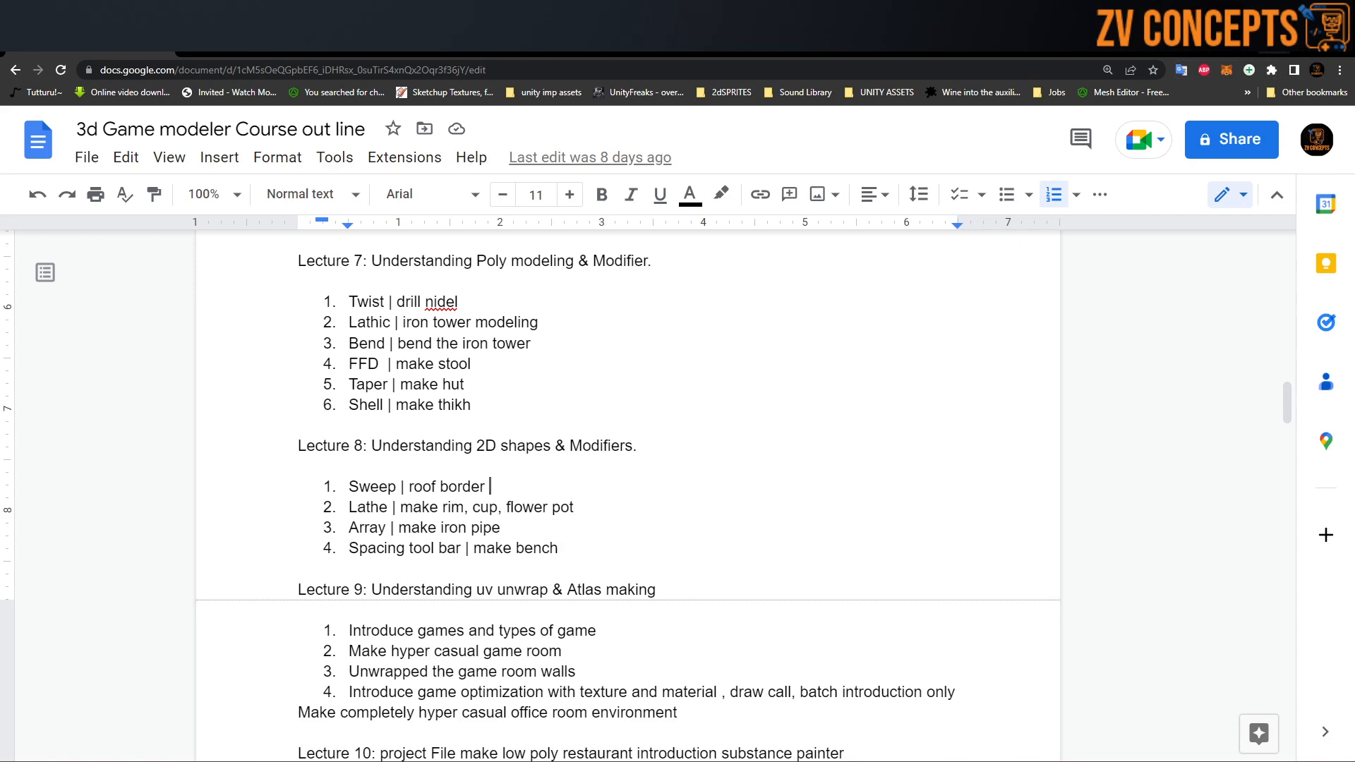
left_click(1278, 52)
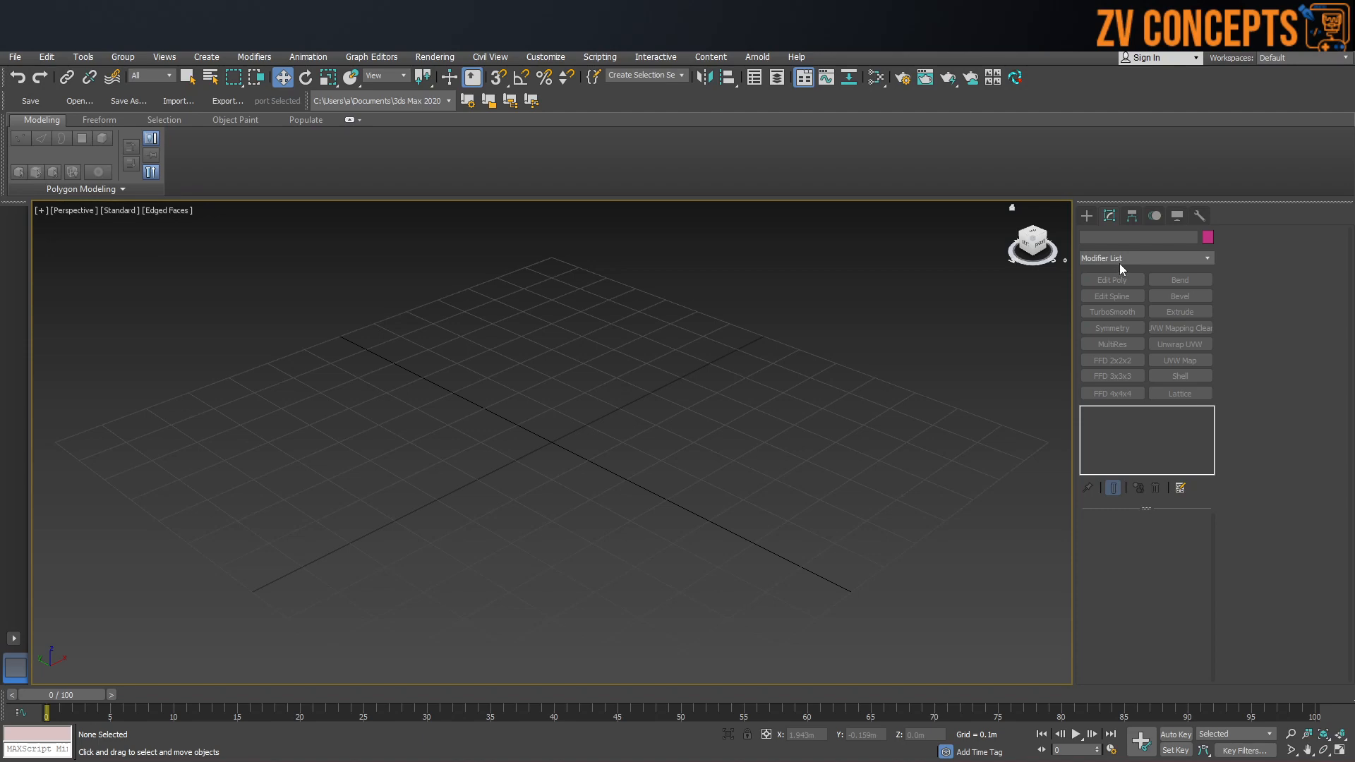
Create a tall box about 0.056 m long, 0.048 m wide and 0.384 m high near the grid centre.
left_click(1086, 217)
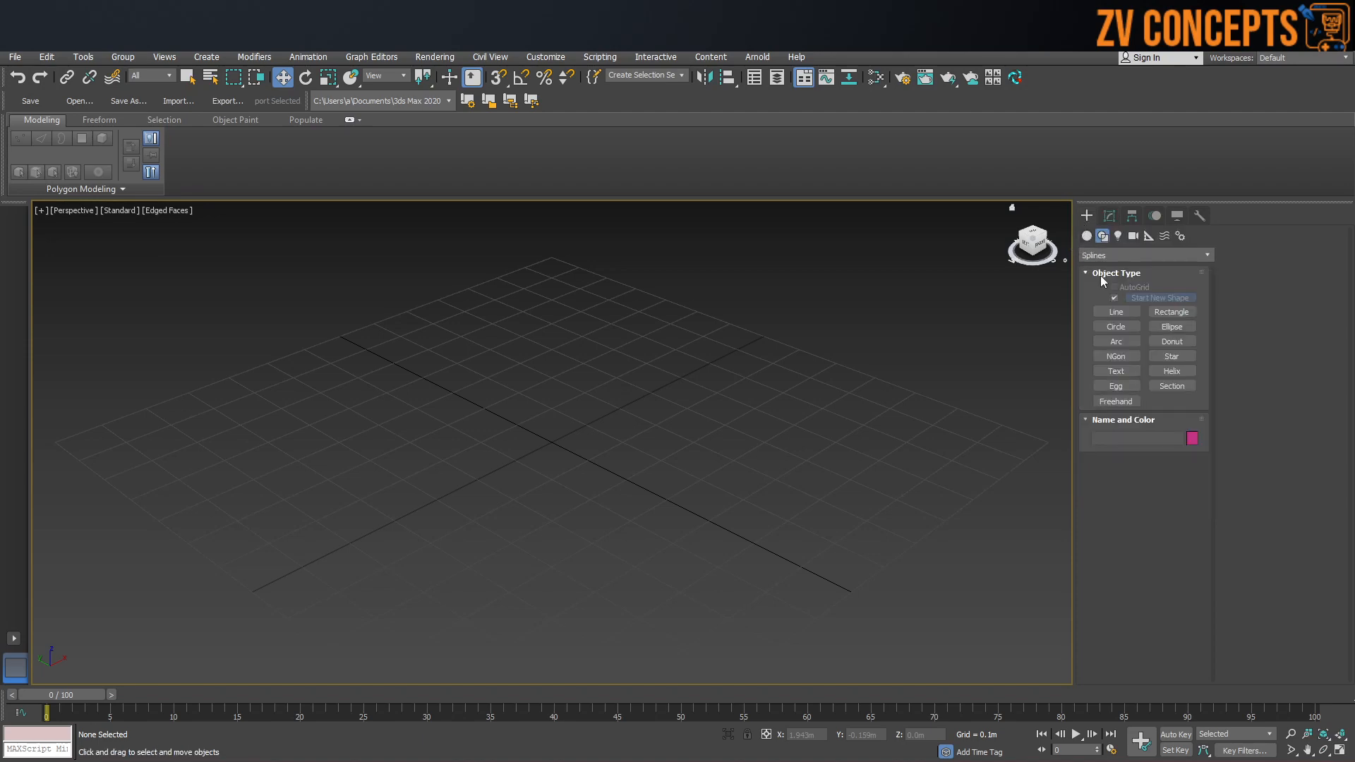
left_click(1087, 238)
left_click(1116, 301)
left_click_drag(548, 442, 570, 458)
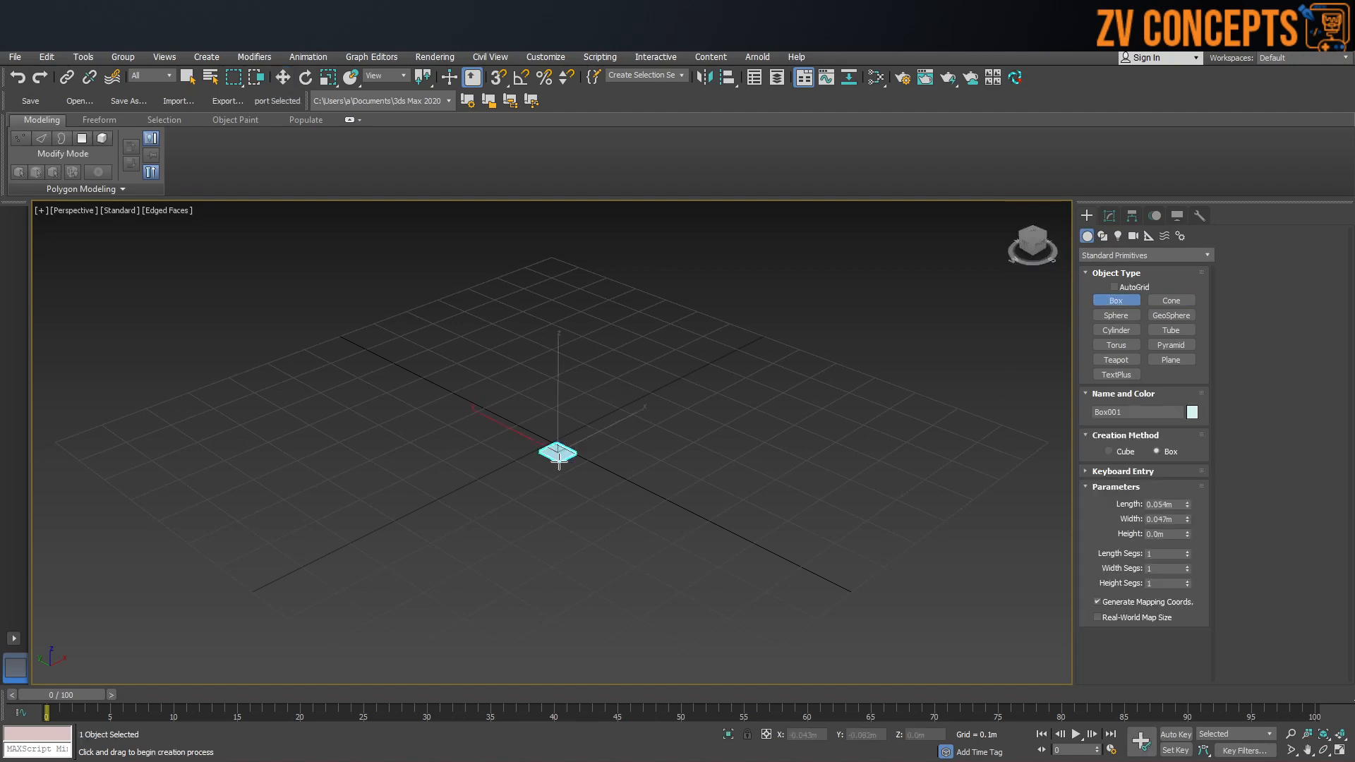
left_click(569, 339)
left_click(576, 269)
middle_click_drag(514, 348, 539, 363)
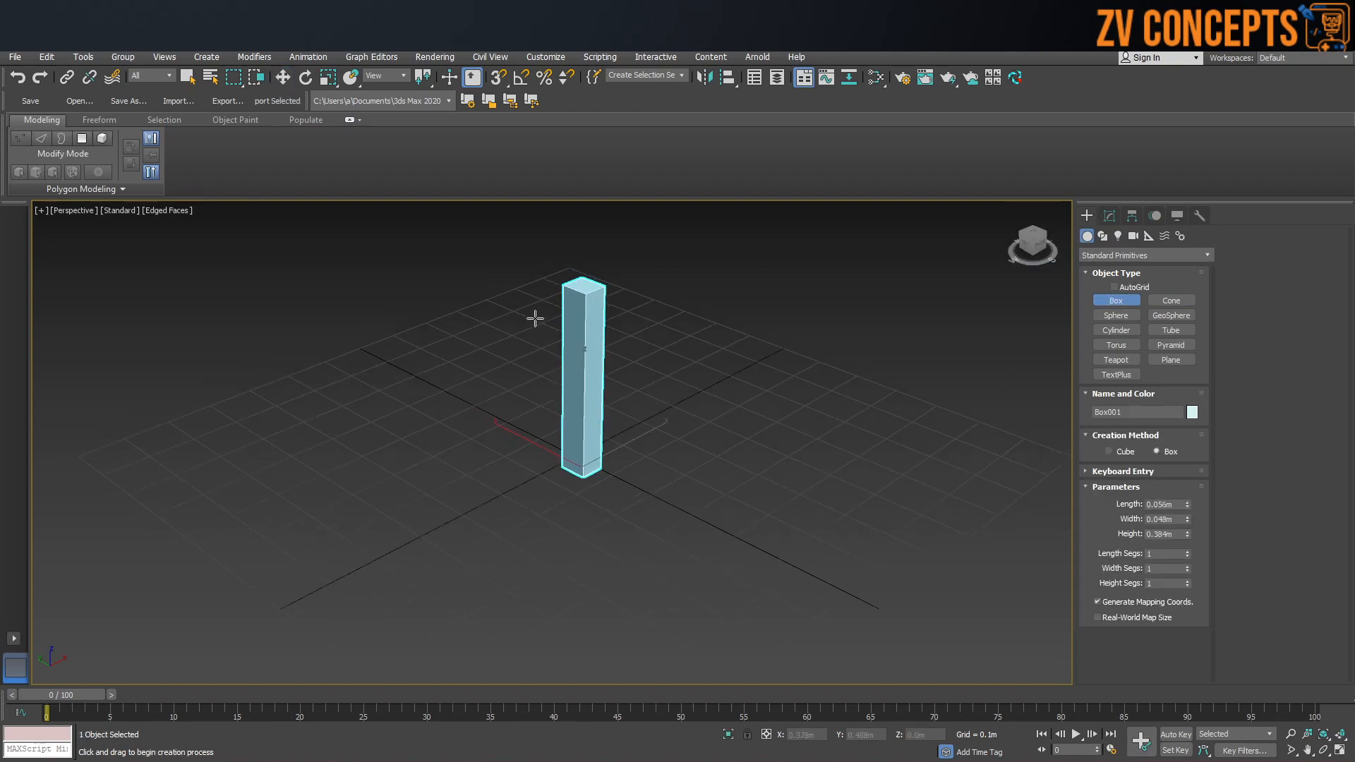
Open the Array settings for the selected box and cancel without creating copies.
left_click(83, 61)
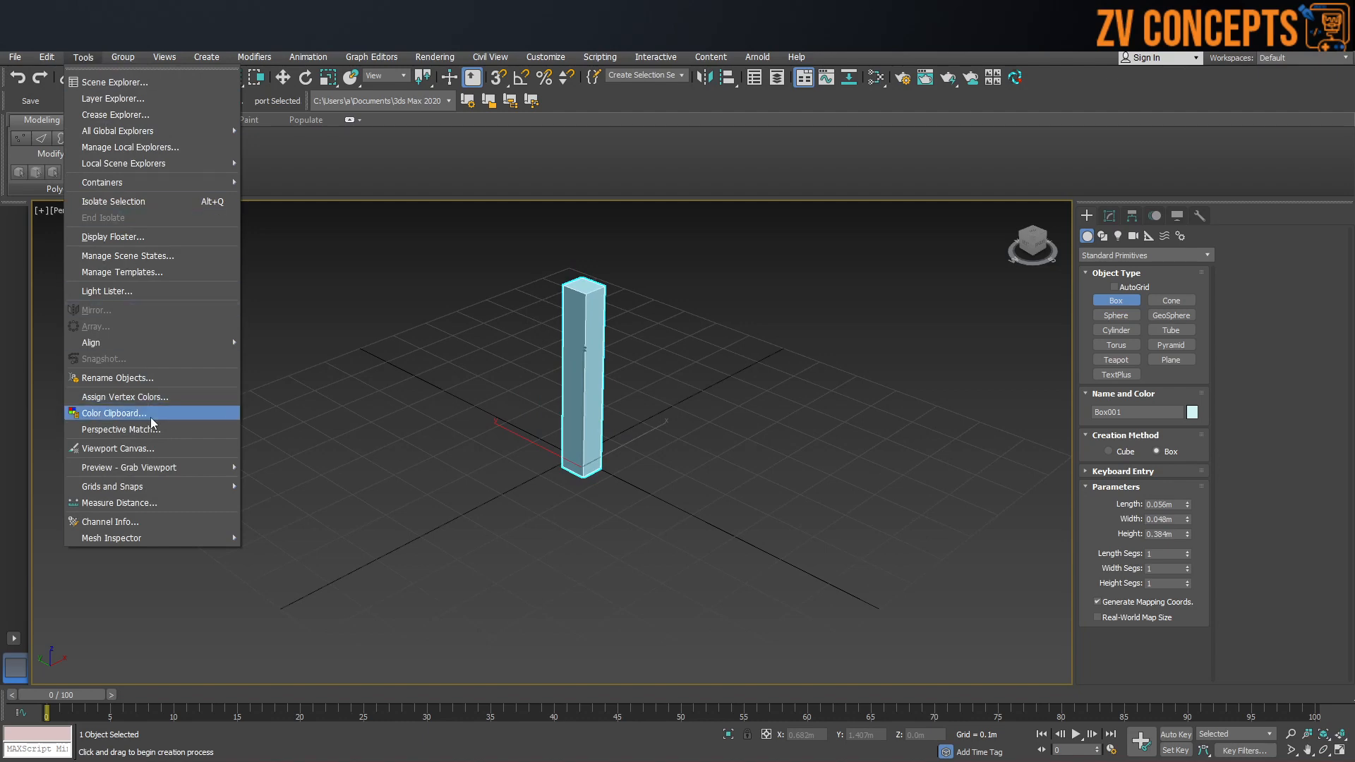
mouse_move(38, 62)
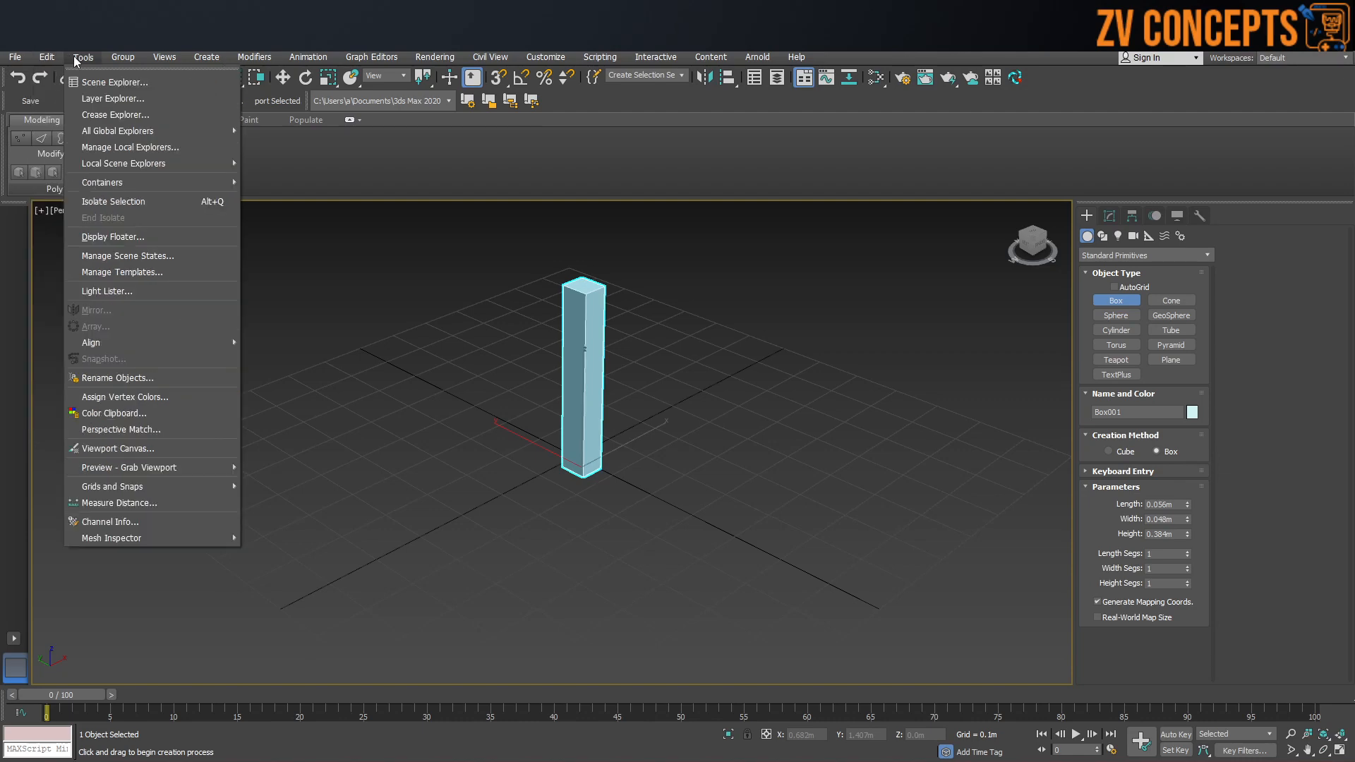
left_click(1111, 217)
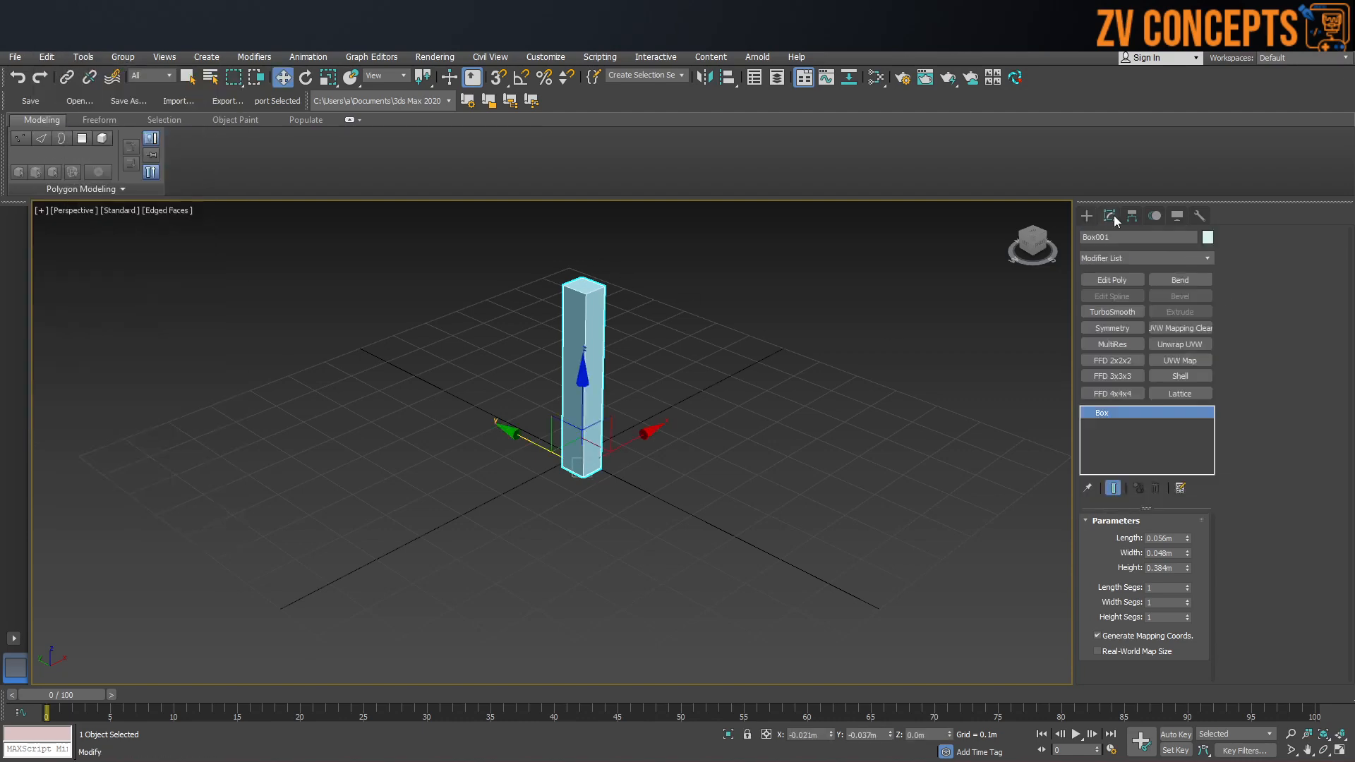
left_click(83, 57)
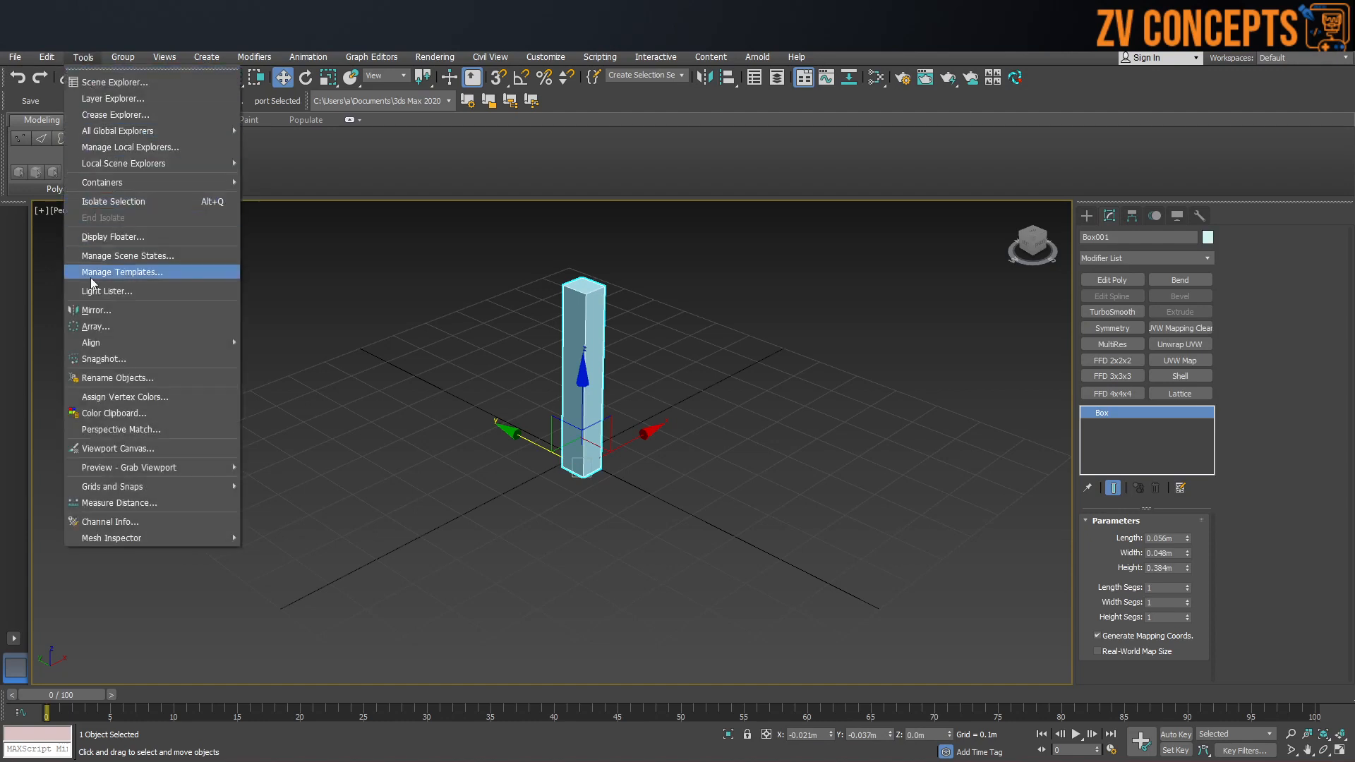
mouse_move(123, 57)
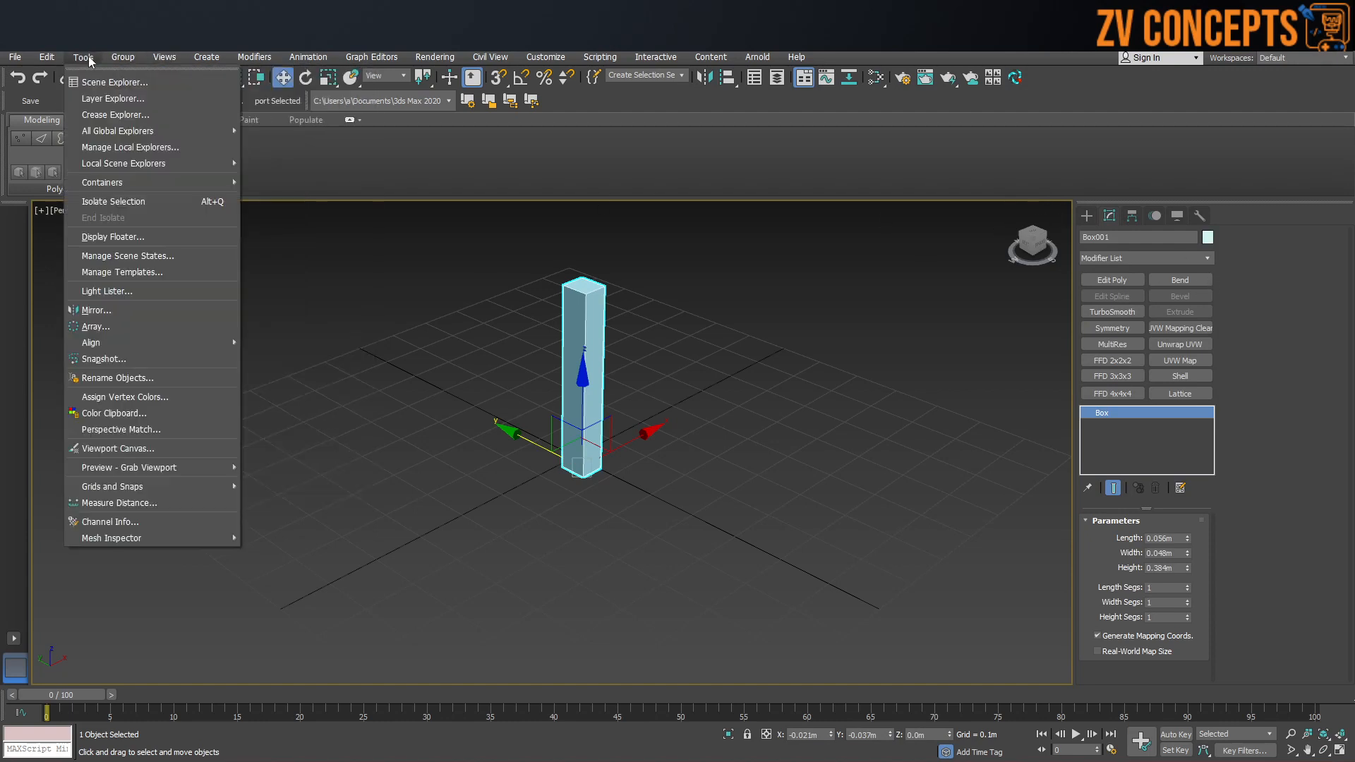
left_click(111, 327)
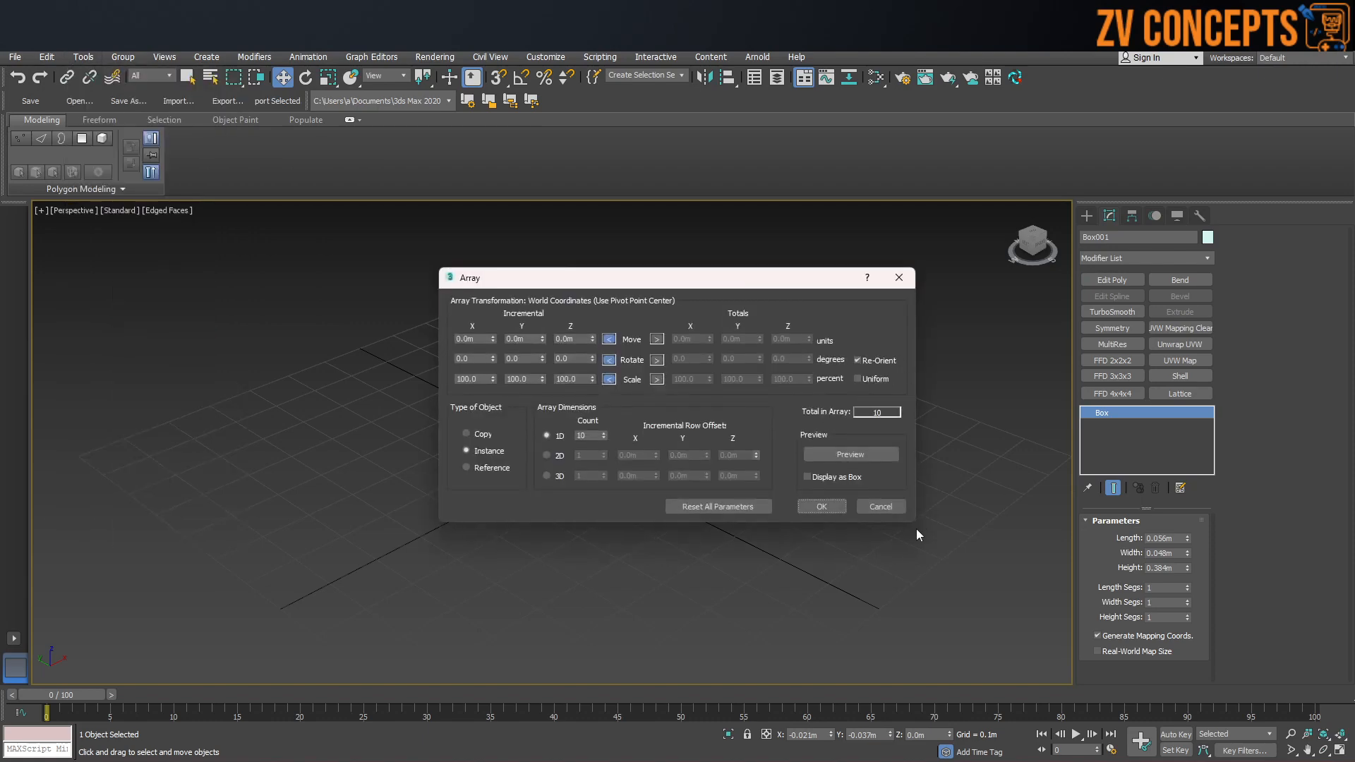
left_click(895, 508)
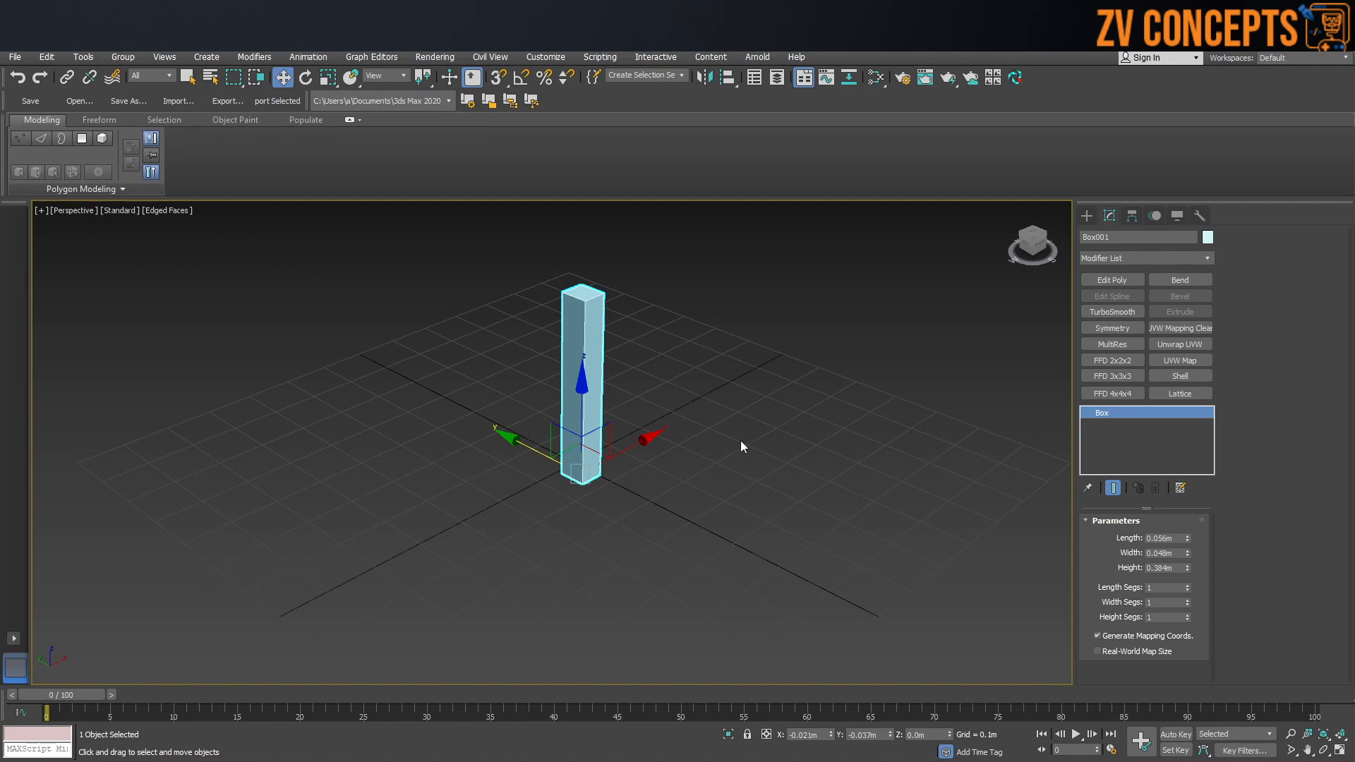
Search the actions for "arr", open Array, switch on its preview and place the dialog clear of the box.
key("c")
key("Return")
key("x")
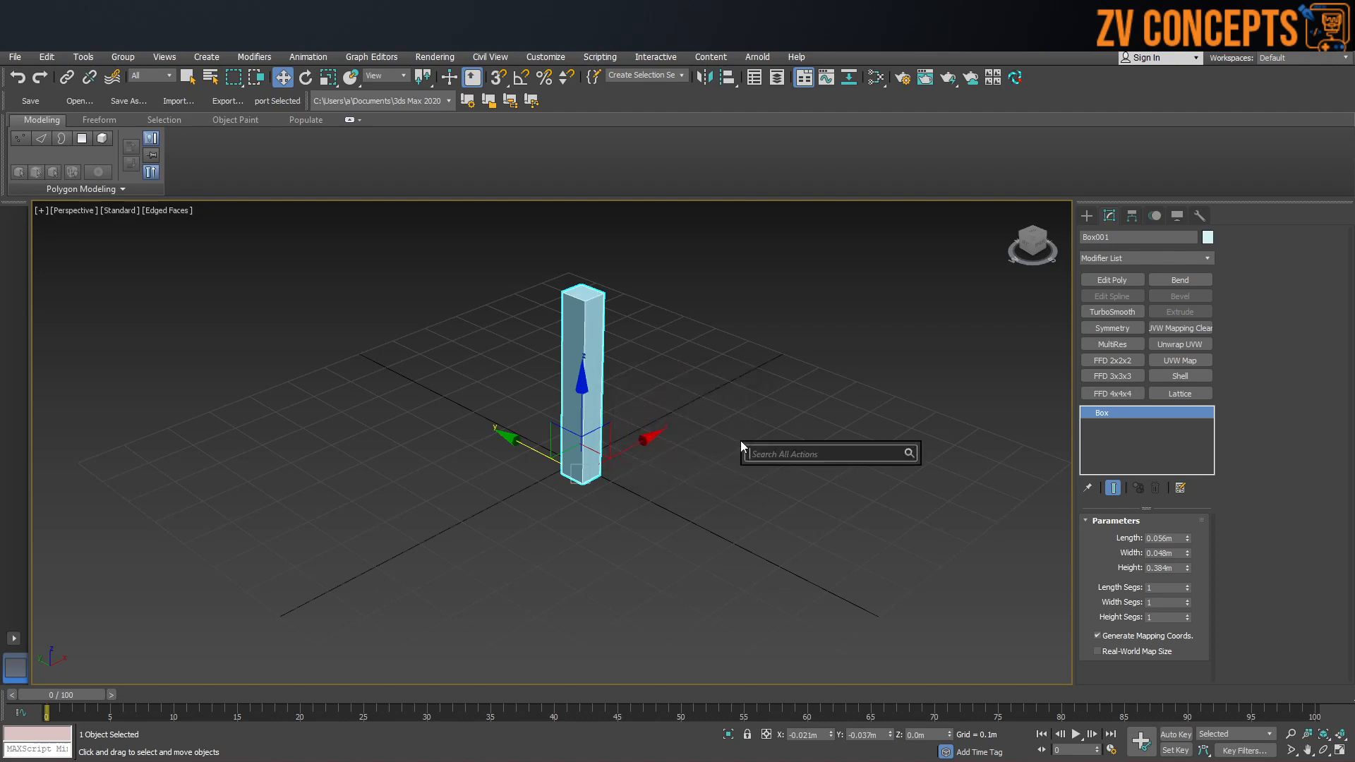
type("arry")
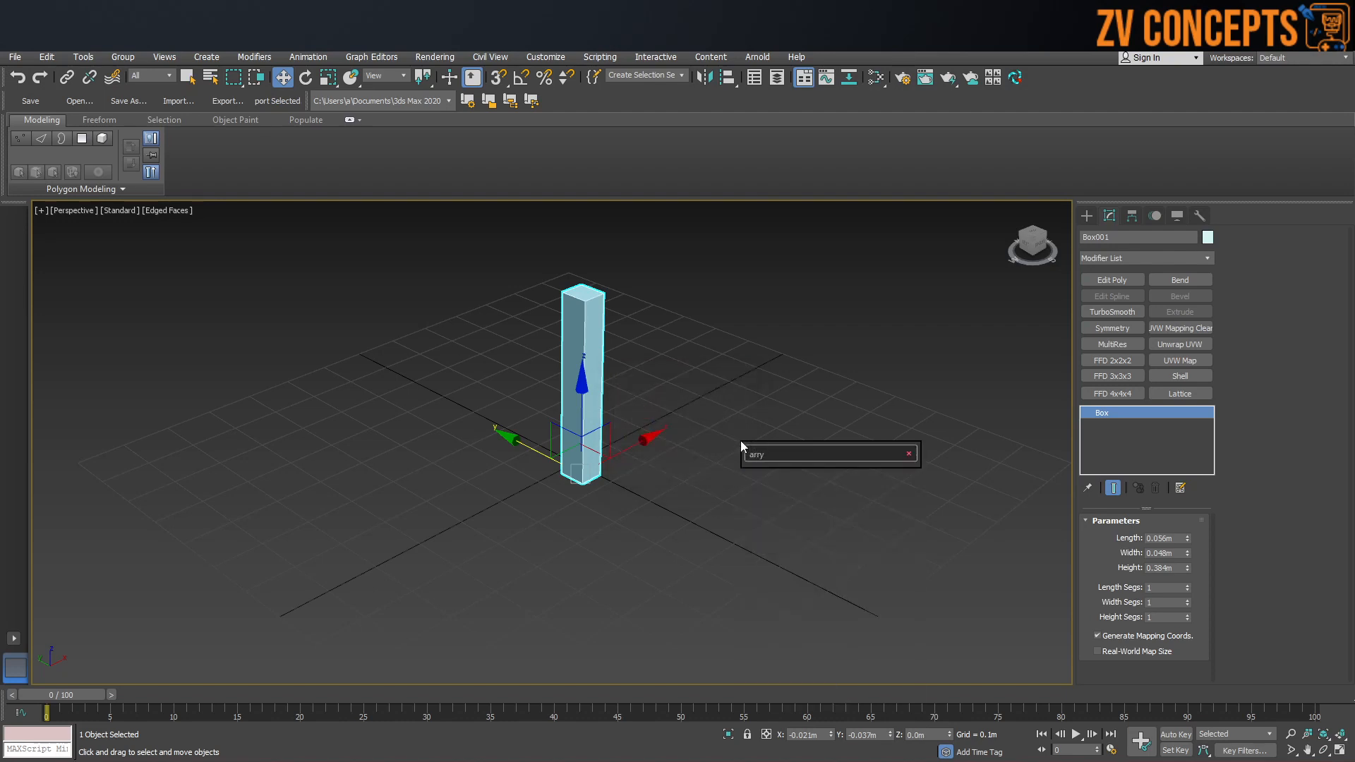
key("BackSpace")
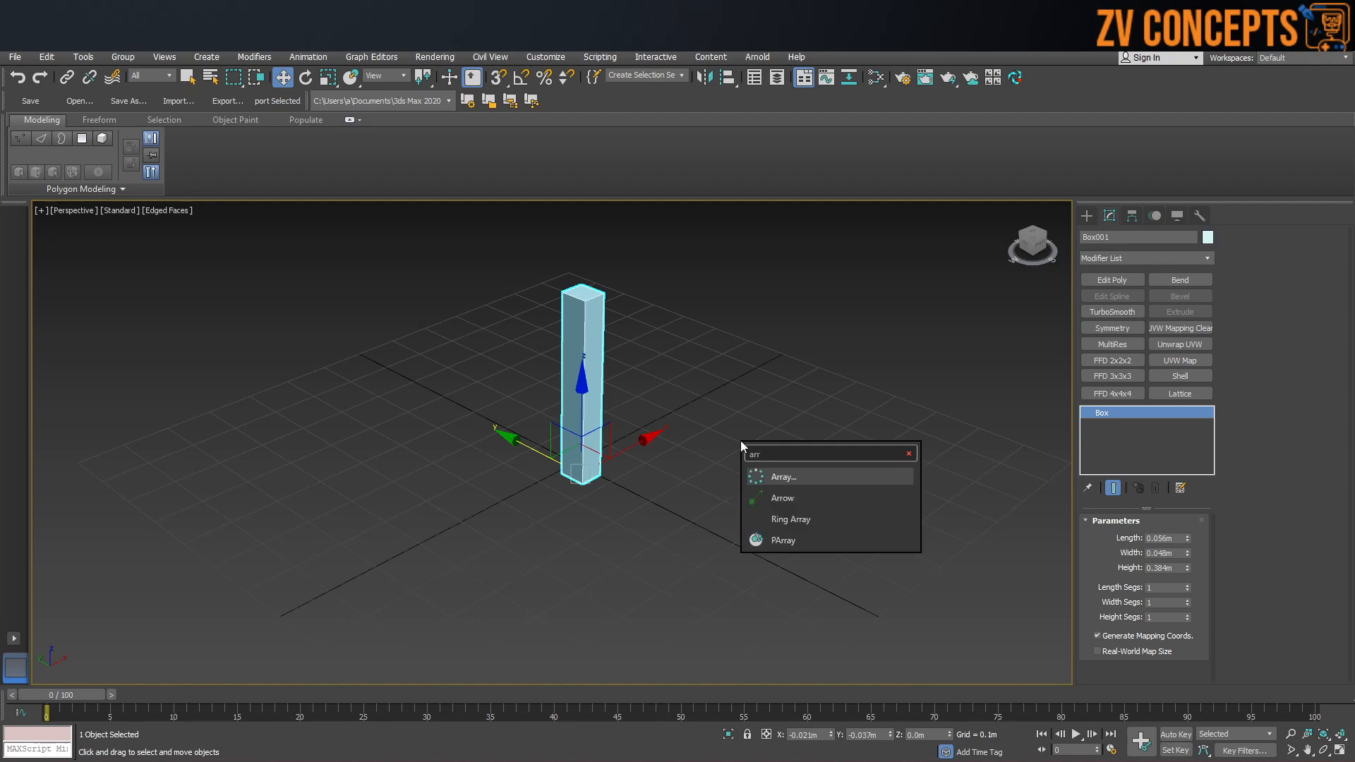
left_click(785, 480)
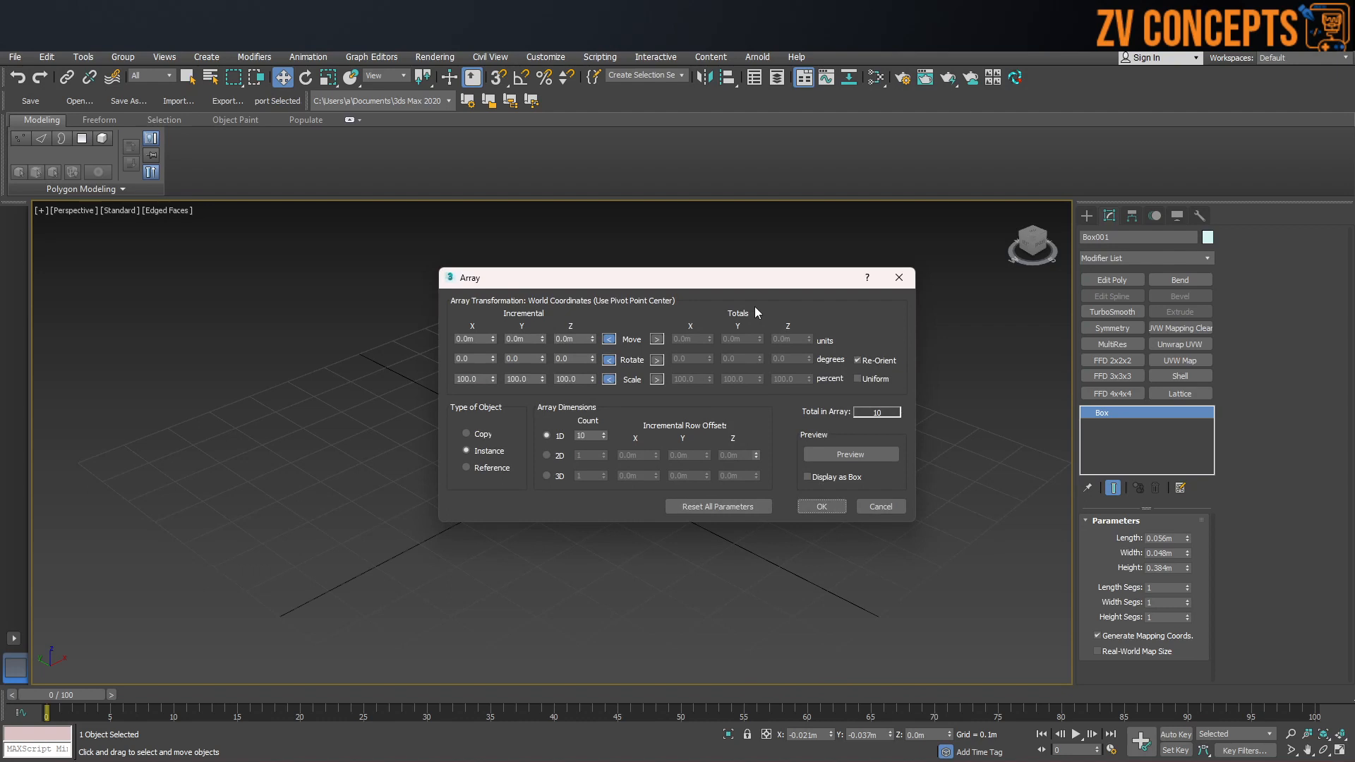
left_click_drag(816, 286, 332, 239)
left_click(388, 408)
left_click_drag(276, 240, 336, 284)
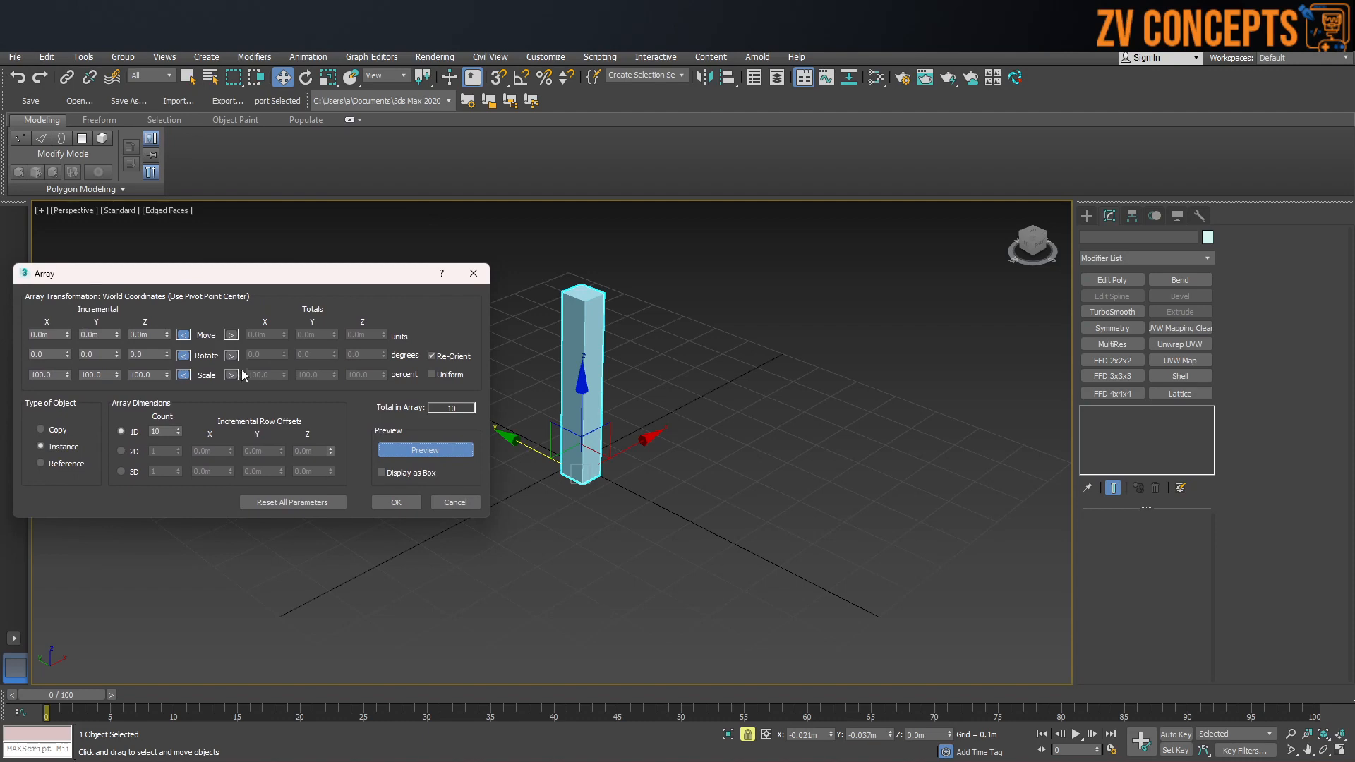
Try the array's incremental move along each axis, ending with 0.43 m on Z, and reset the offsets to zero.
left_click_drag(67, 337, 181, 305)
right_click(70, 334)
right_click(117, 336)
scroll(717, 455, "down", 5)
scroll(715, 457, "down", 5)
scroll(684, 393, "up", 5)
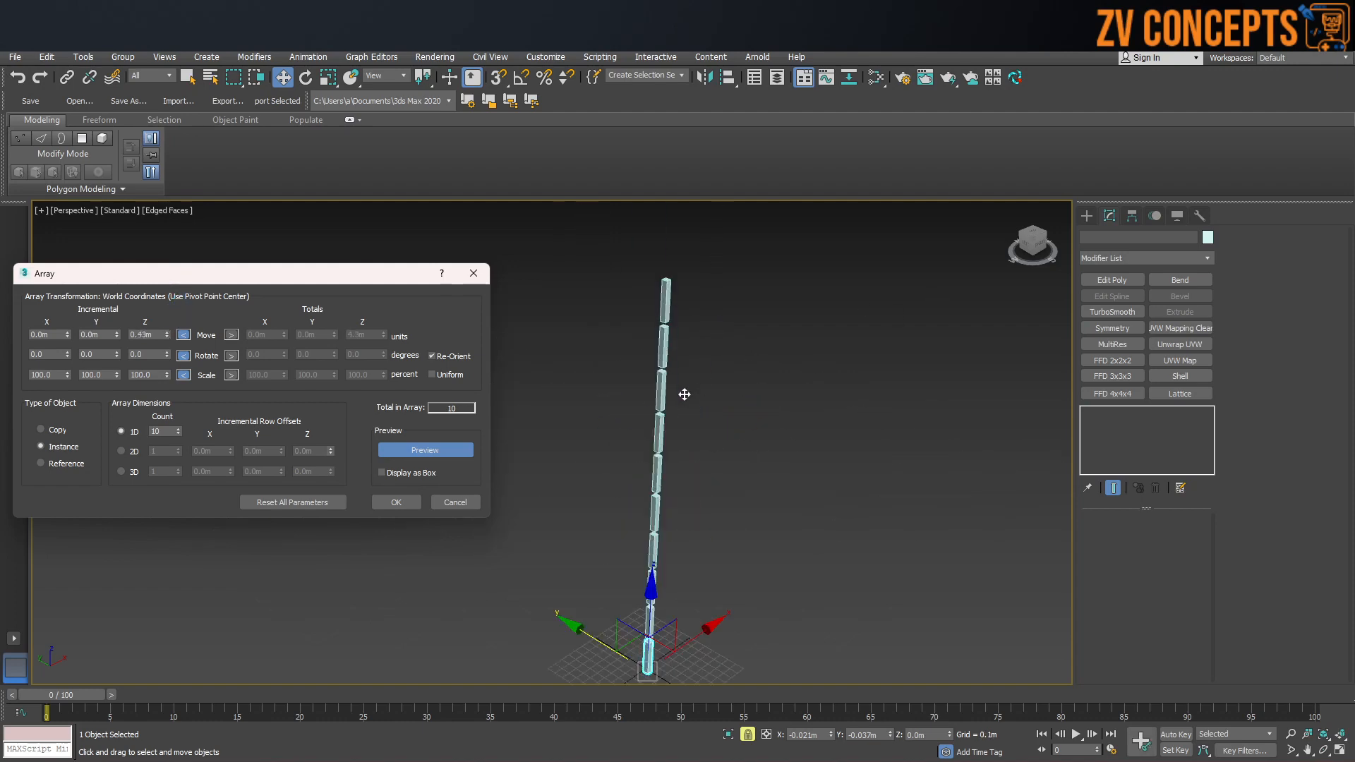
right_click(168, 335)
Set the array count to 20 with an incremental move of 0.1 m along X.
mouse_move(67, 336)
left_mouse_down()
mouse_move(77, 310)
mouse_move(84, 325)
left_mouse_up()
scroll(809, 452, "up", 2)
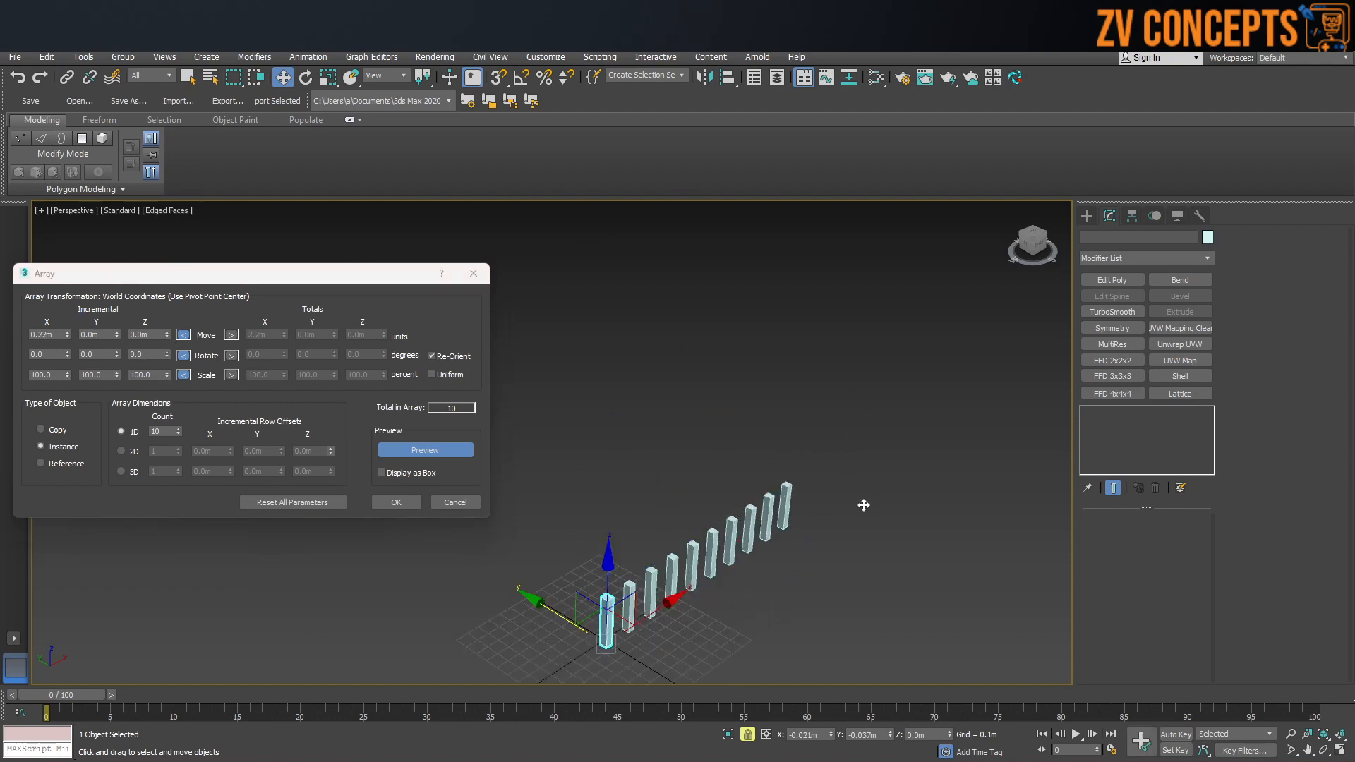
left_click_drag(179, 429, 180, 429)
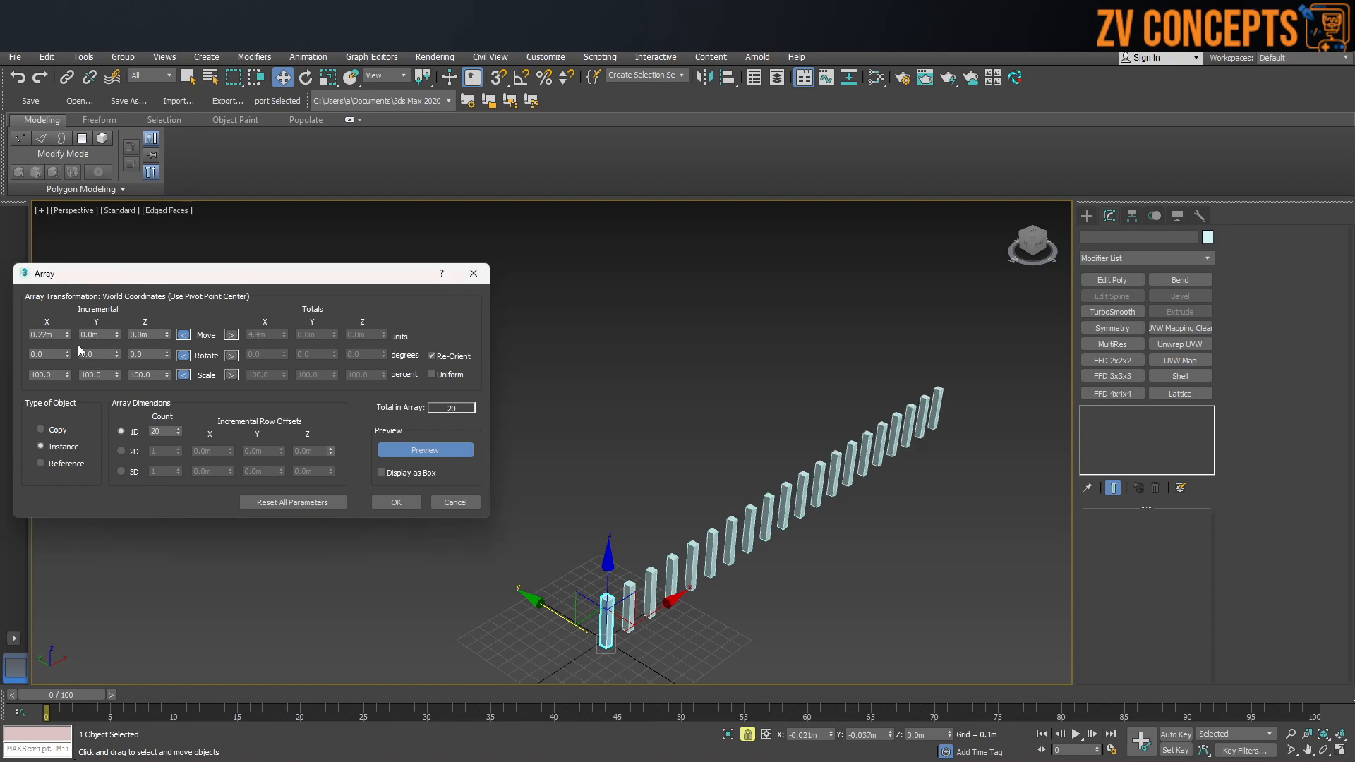
left_click_drag(69, 335, 80, 342)
middle_click_drag(733, 528, 754, 443)
scroll(754, 443, "up", 3)
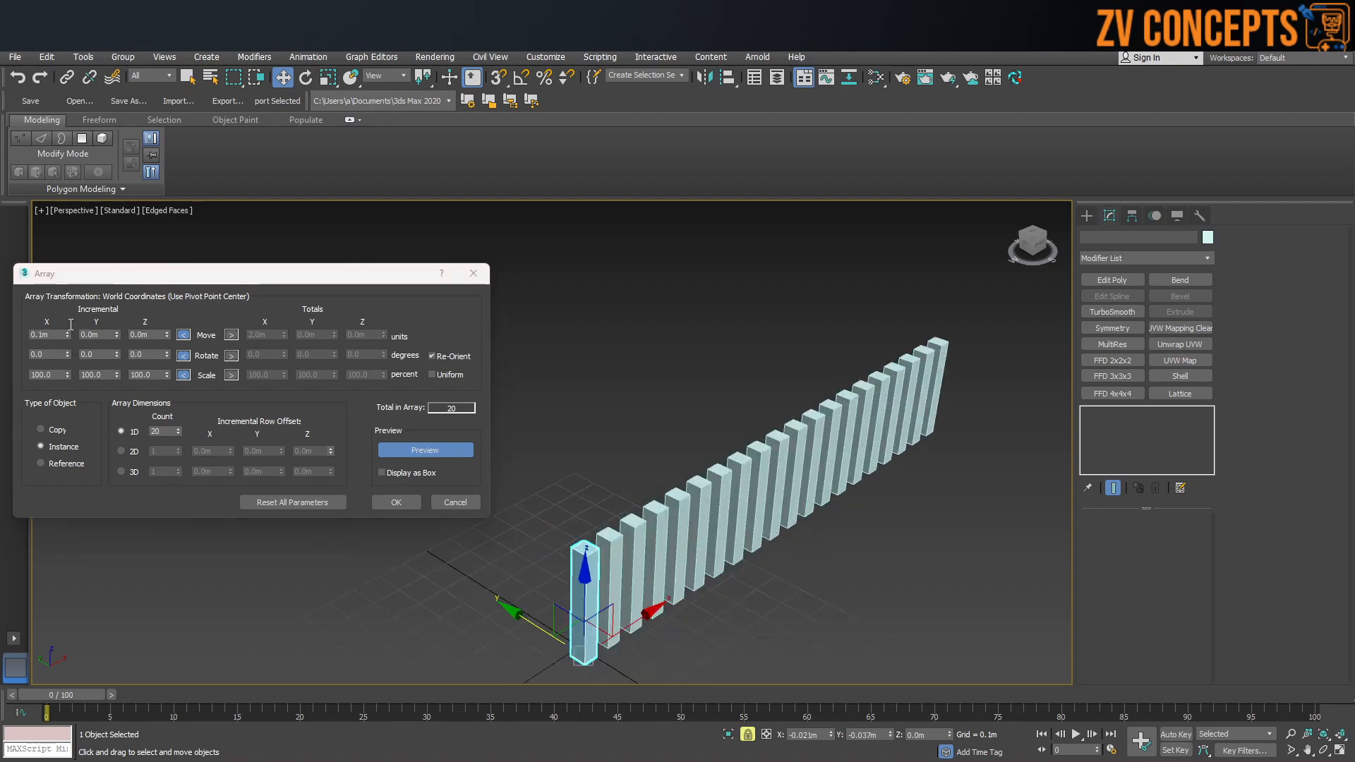
Try additional incremental moves of 0.3 m on Y and 0.13 m on Z, and reset both to zero.
left_click_drag(115, 337, 167, 320)
scroll(593, 422, "down", 3)
middle_click_drag(593, 422, 519, 408, "alt")
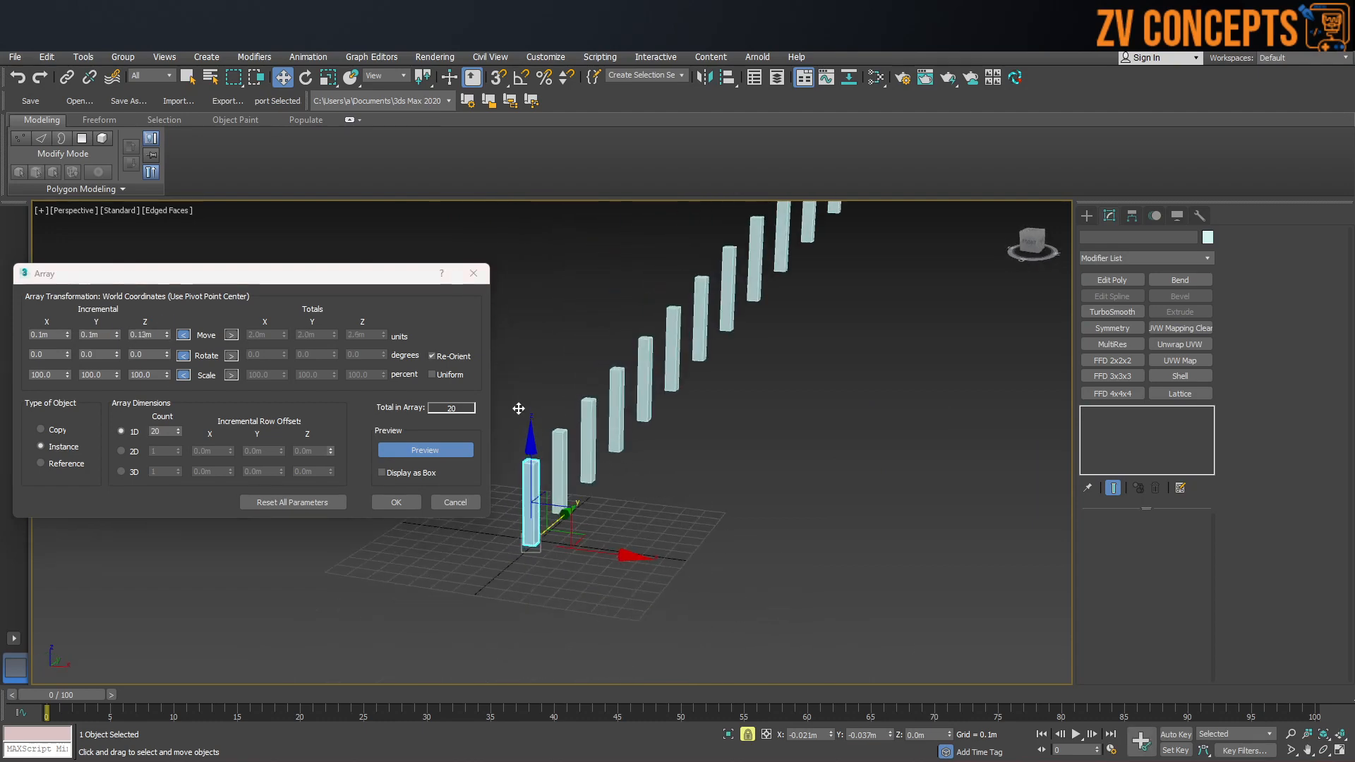
right_click(117, 336)
right_click(168, 338)
mouse_move(768, 499)
middle_mouse_down("alt")
mouse_move(793, 475)
mouse_move(820, 478)
mouse_move(746, 503)
middle_mouse_up("alt")
scroll(718, 507, "up", 3)
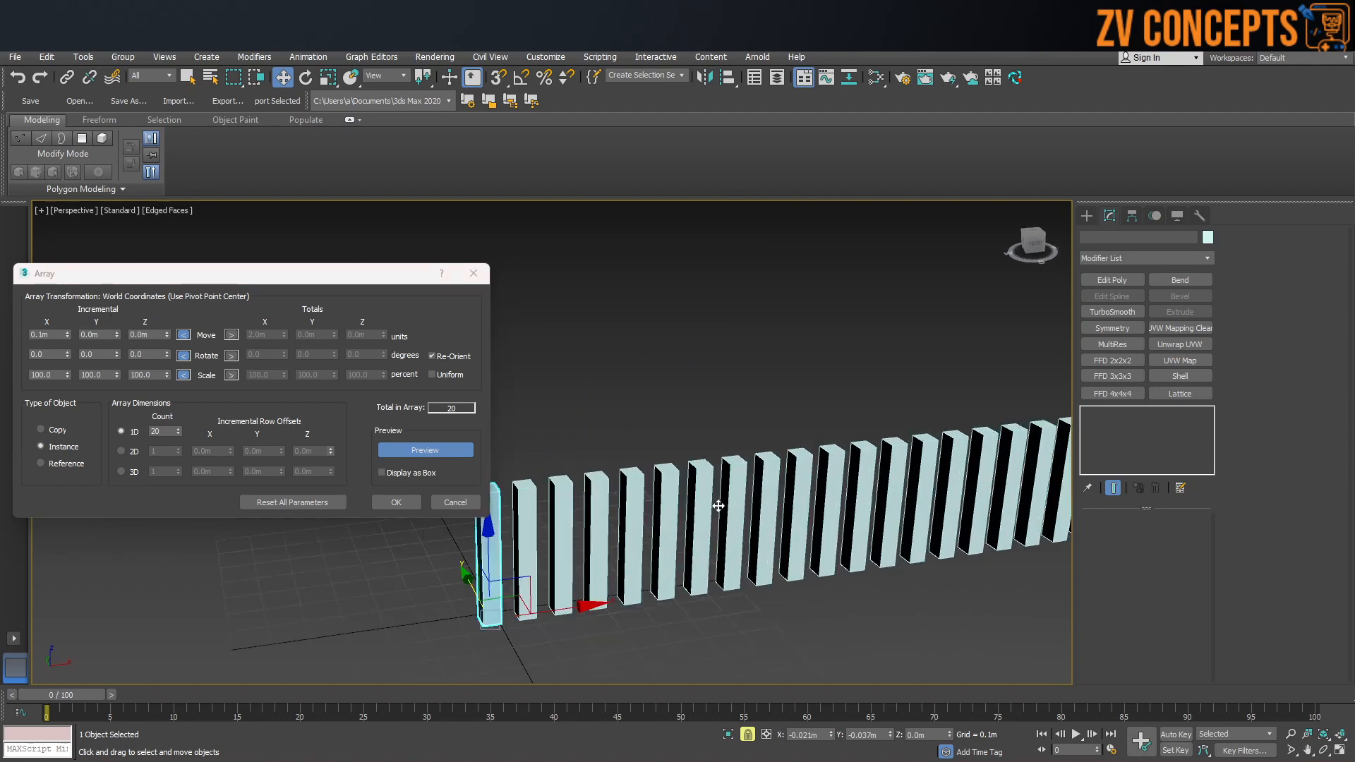
middle_click_drag(600, 460, 699, 454)
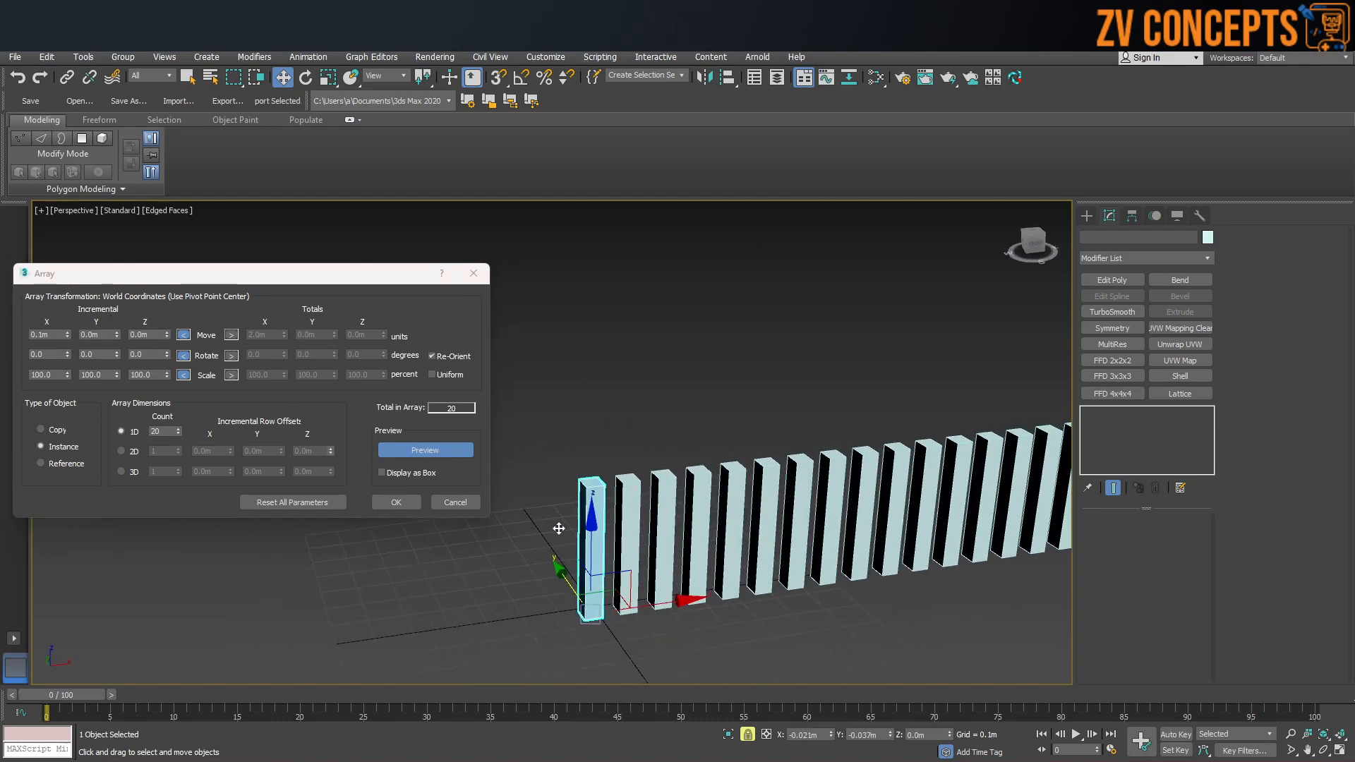
Reduce the incremental X move to 0.03 m and rotate each copy 7 degrees about X.
left_click_drag(66, 358, 83, 329)
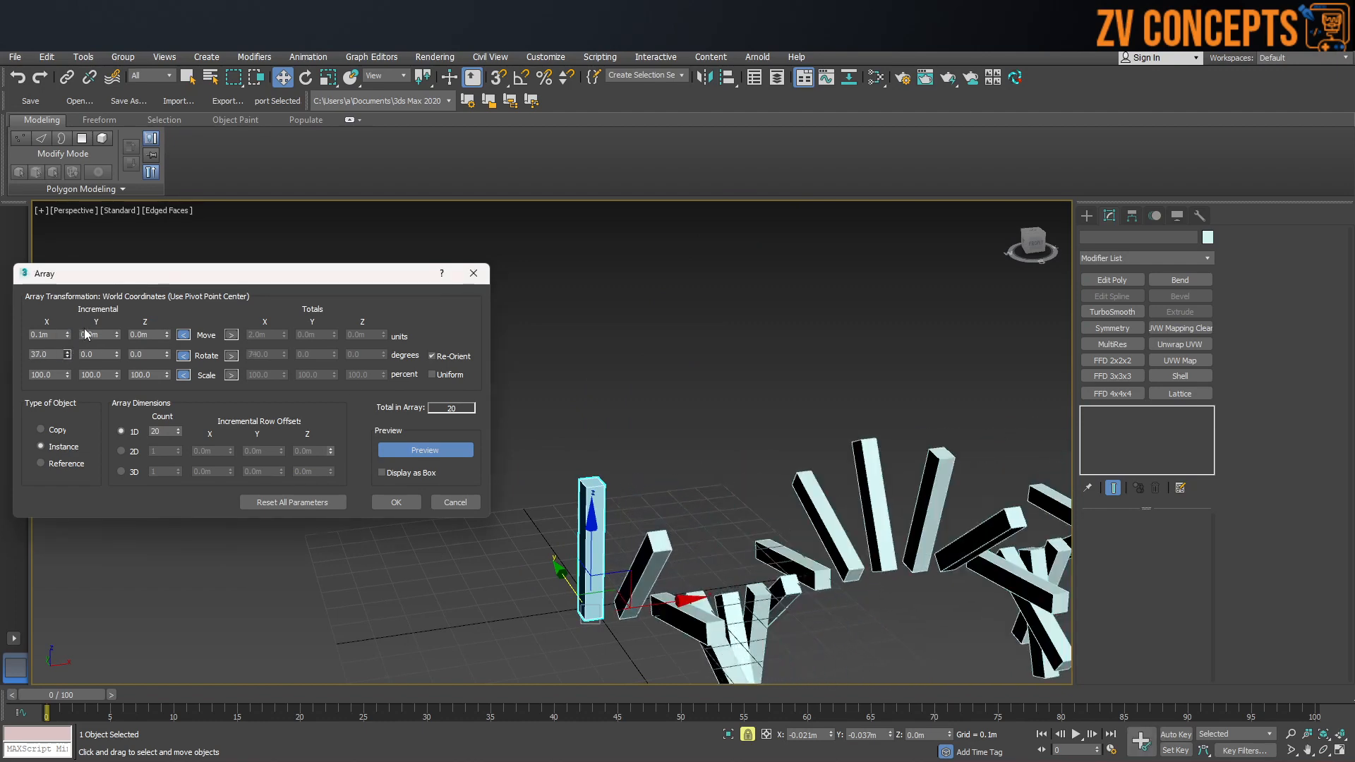
middle_click_drag(744, 434, 779, 437, "alt")
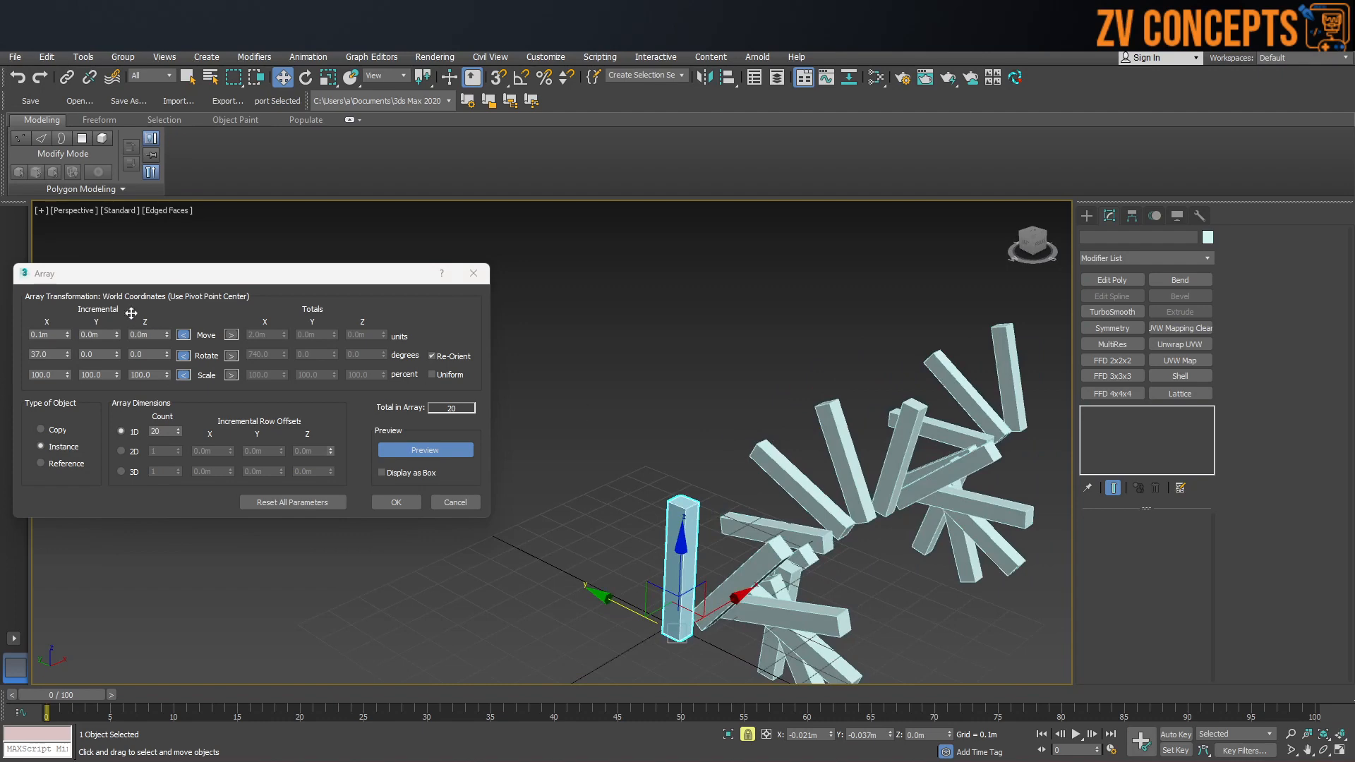
left_click_drag(68, 331, 70, 354)
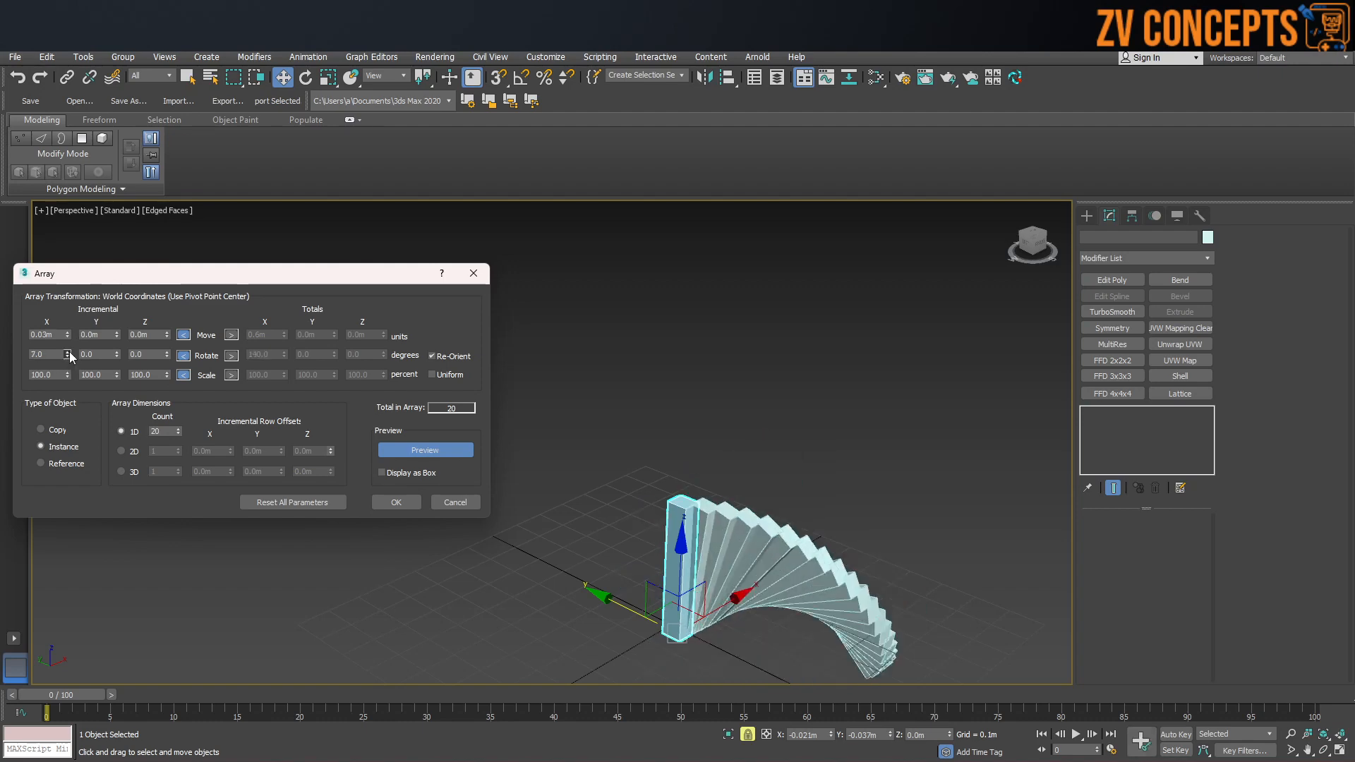
middle_click_drag(536, 391, 635, 500, "alt")
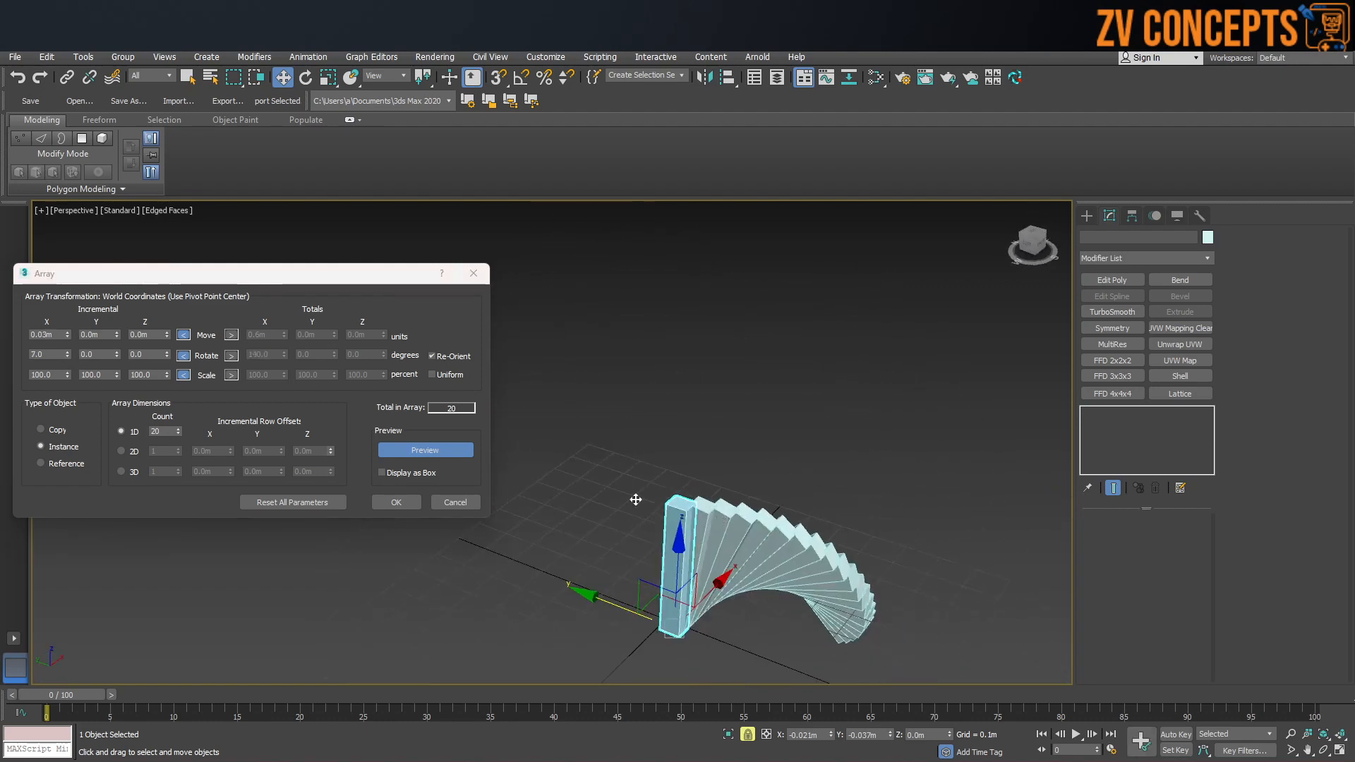
Clear the X rotation and try incremental rotations of 8 degrees about Y and 137 degrees about Z, one axis at a time.
right_click(68, 355)
mouse_move(117, 355)
left_mouse_down()
mouse_move(129, 336)
mouse_move(124, 351)
left_mouse_up()
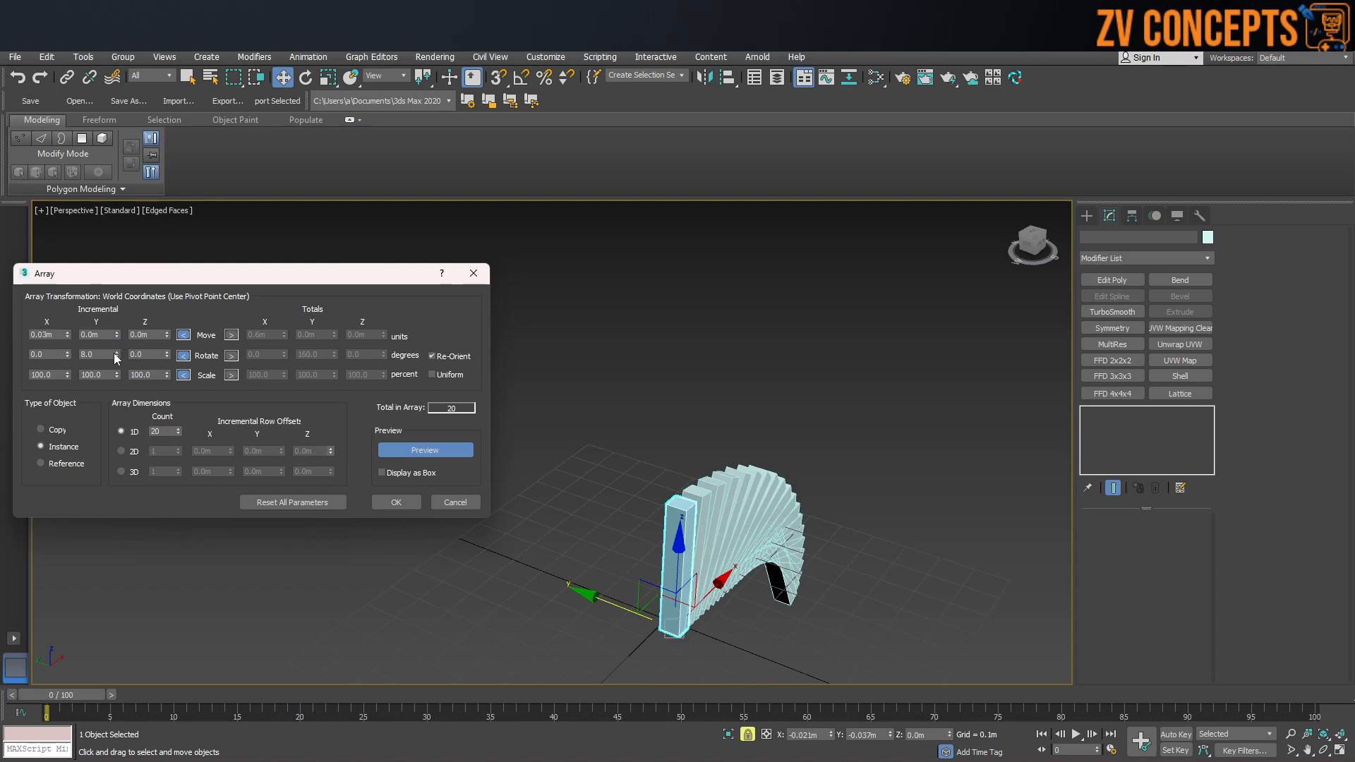
right_click(118, 354)
left_click_drag(167, 354, 193, 260)
Undo the box creation and cancel the Array settings.
key("ctrl+z")
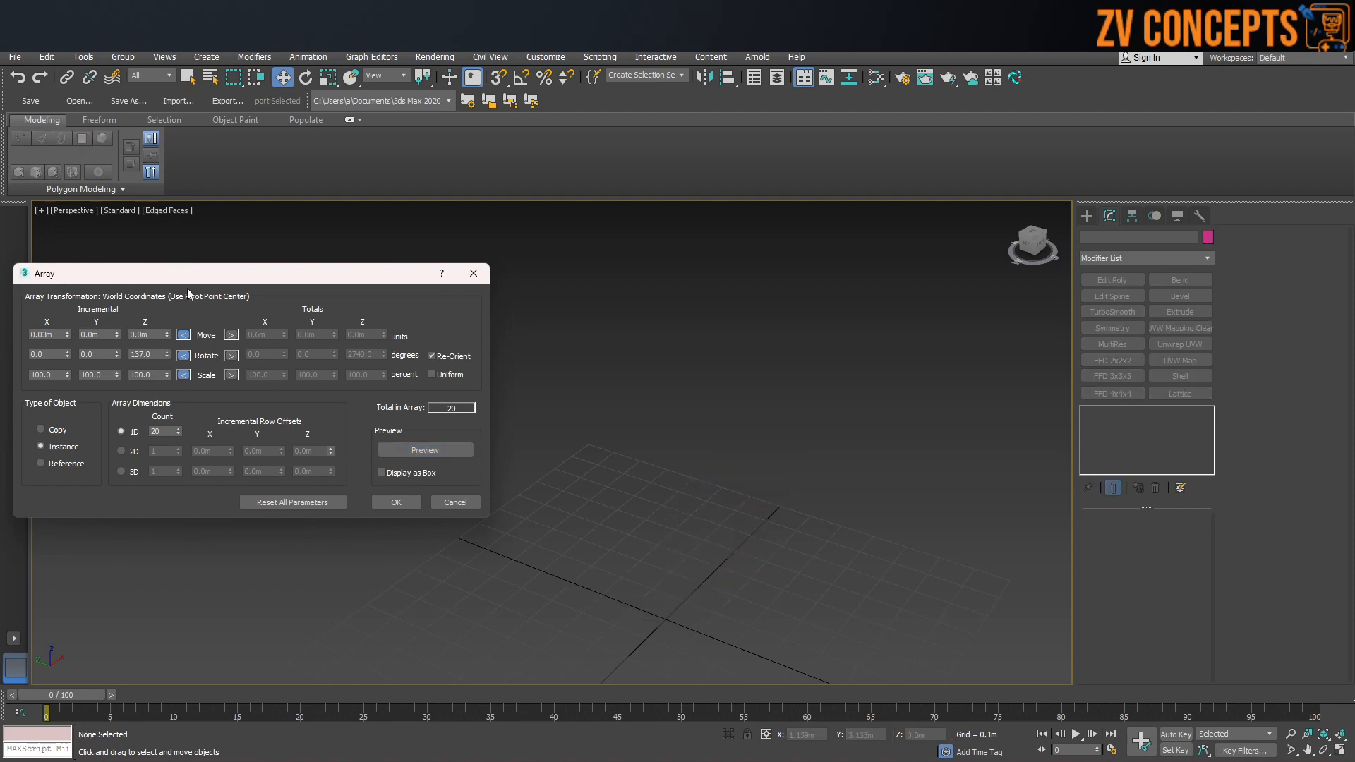
middle_click_drag(708, 452, 709, 455, "alt")
left_click(453, 502)
Undo the earlier deletion of the shapes, delete all of them again and reset the view to the empty grid.
key("z")
key("ctrl+z")
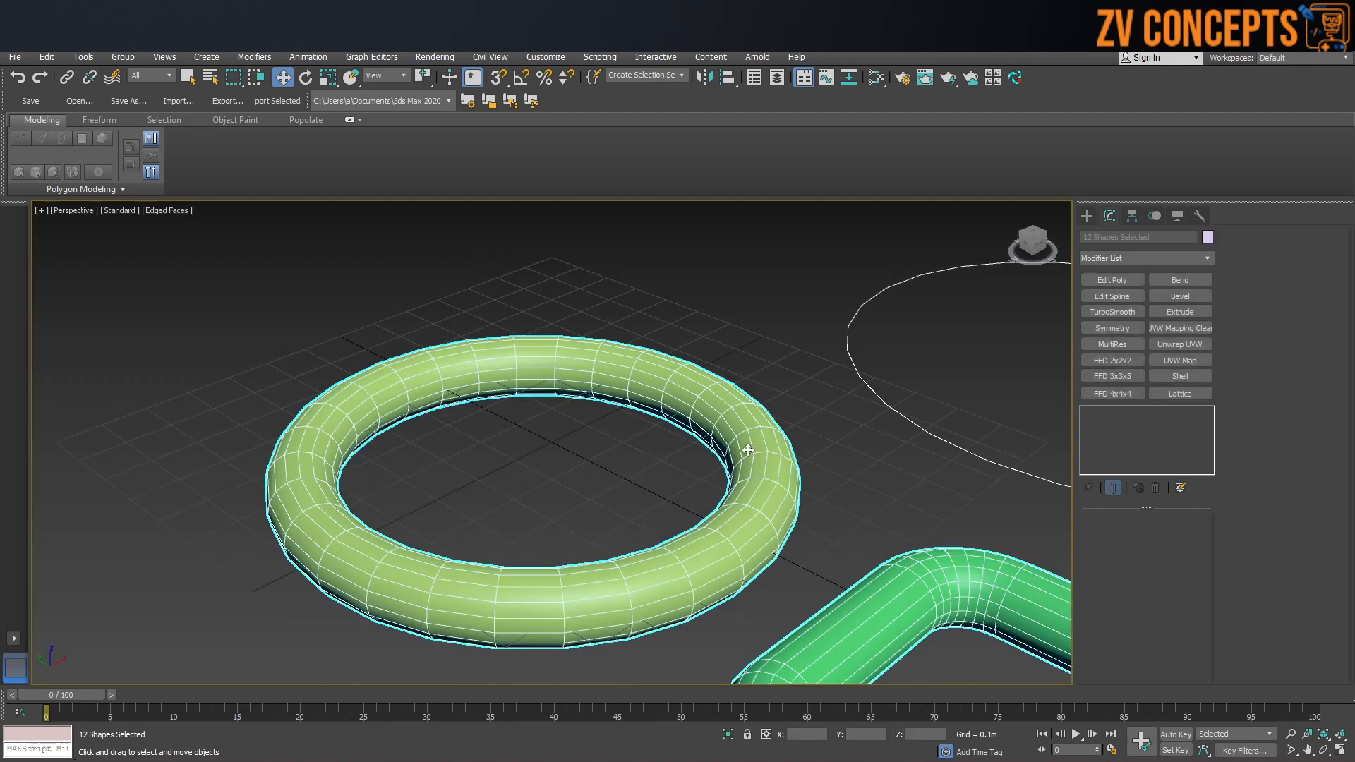
scroll(735, 464, "down", 5)
left_click(670, 333)
scroll(139, 276, "down", 5)
left_click_drag(73, 273, 742, 524)
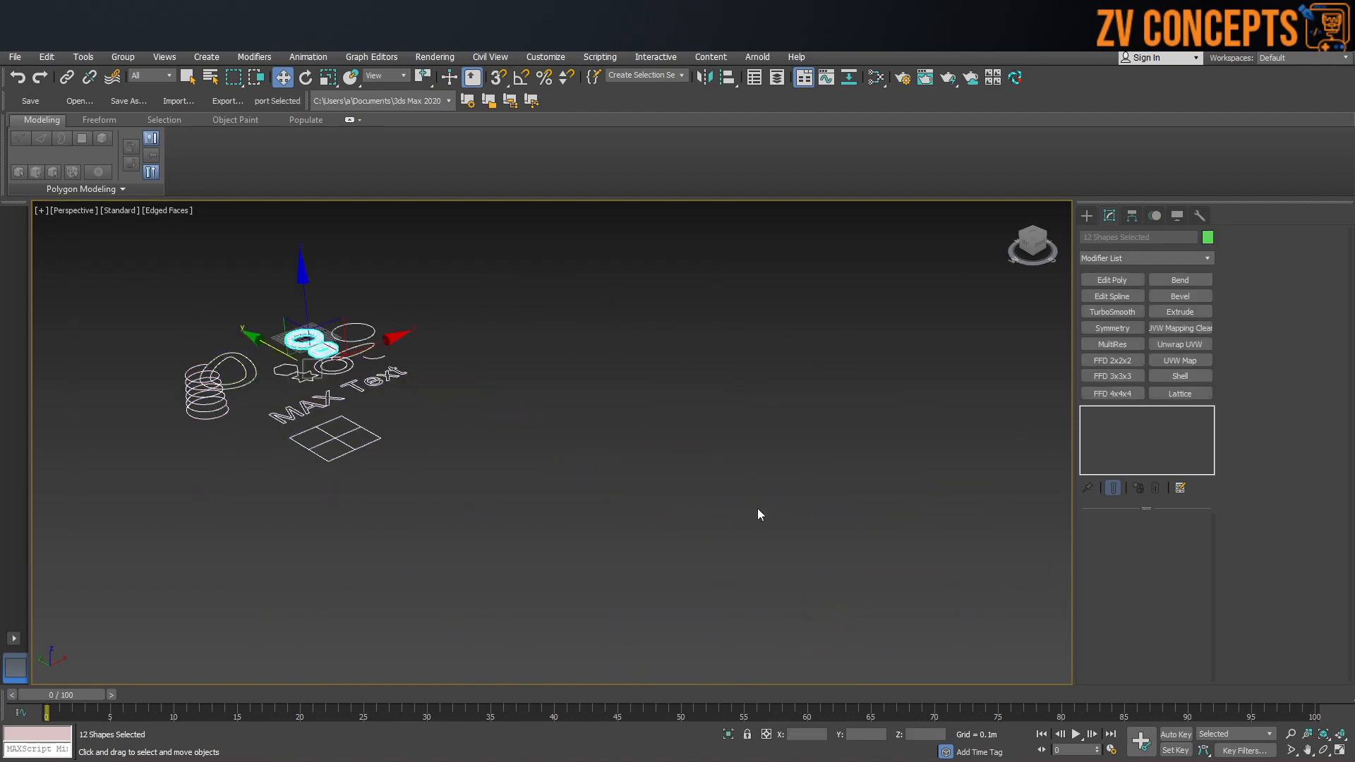
key("Delete")
key("z")
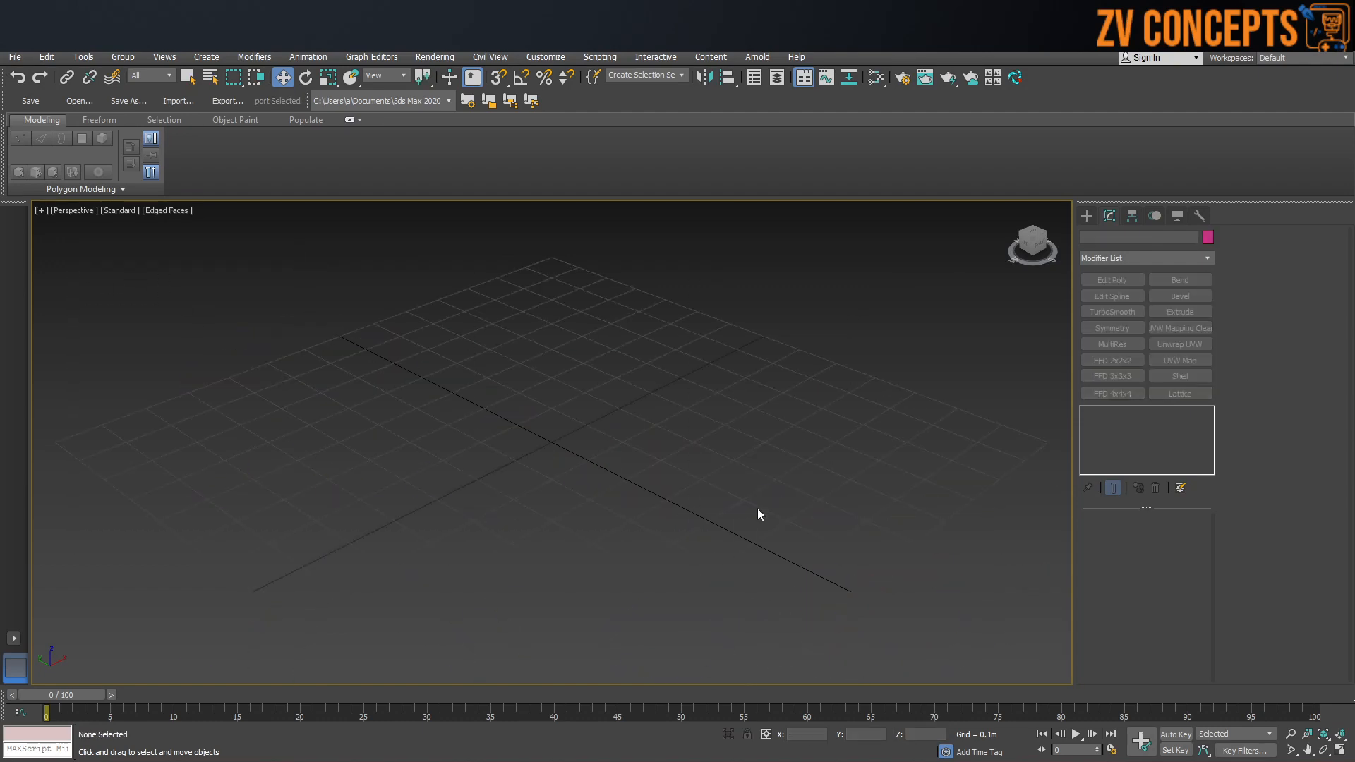
Create a new tall, thin box near the grid centre and activate the Move tool.
left_click(1087, 215)
left_click(1116, 301)
left_click_drag(548, 445, 548, 466)
left_click(511, 187)
key("w")
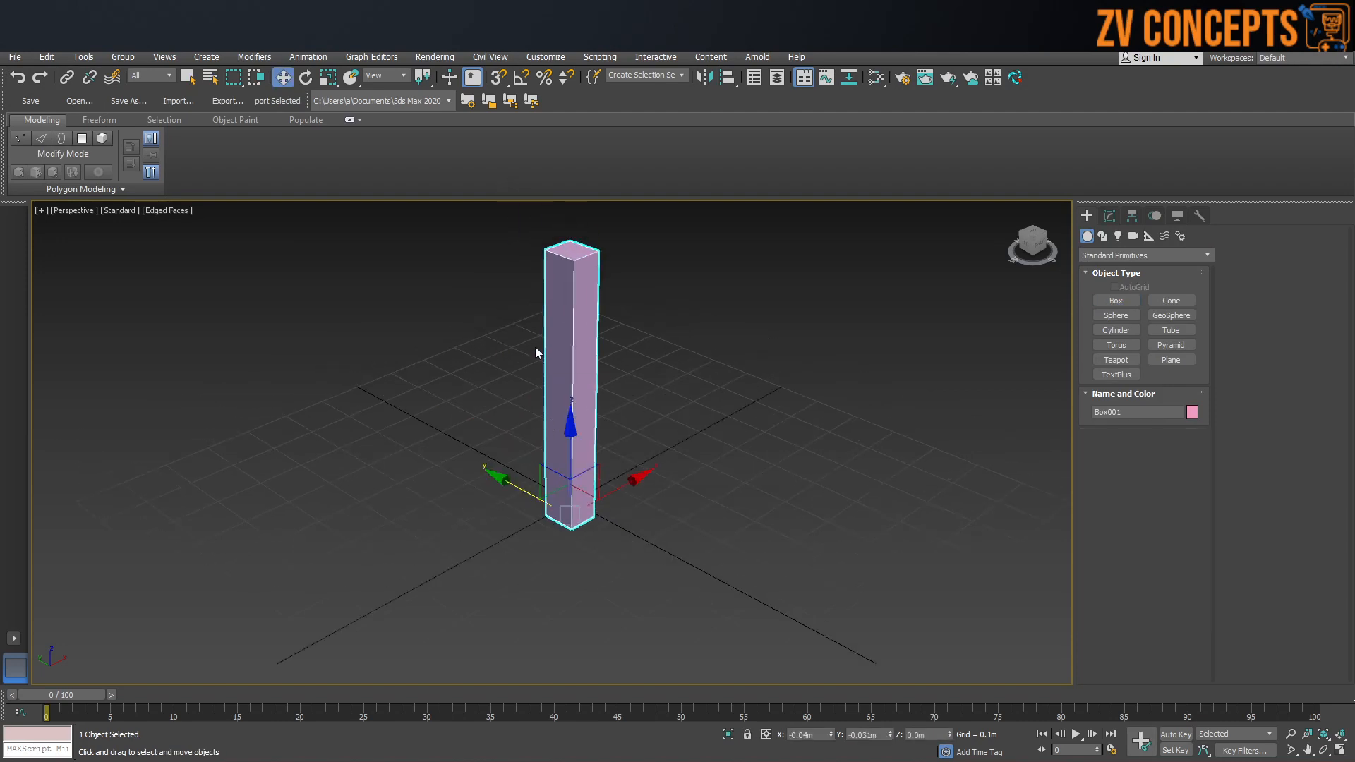
Open Array through the action search, enable its preview and set an incremental move of 0.07 m along X.
type("xarray")
key("Return")
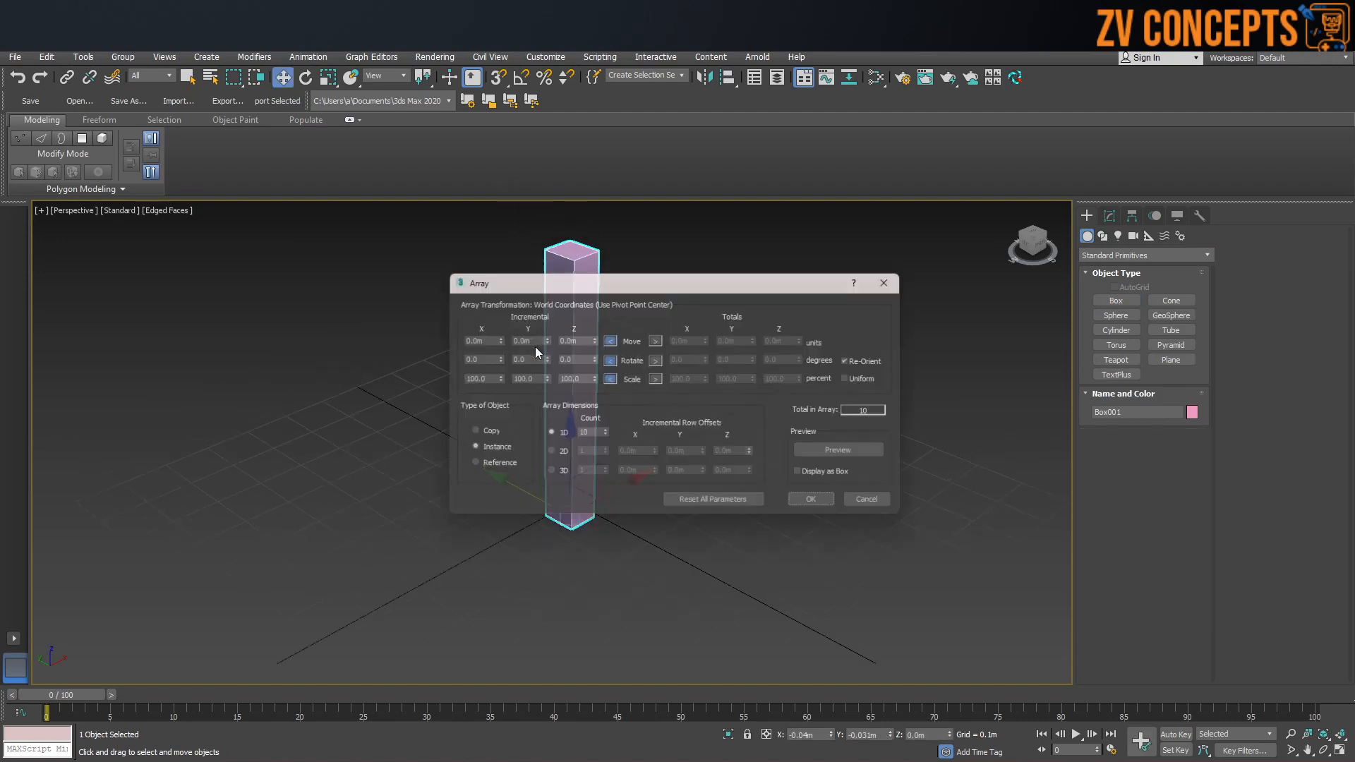
left_click_drag(596, 278, 163, 336)
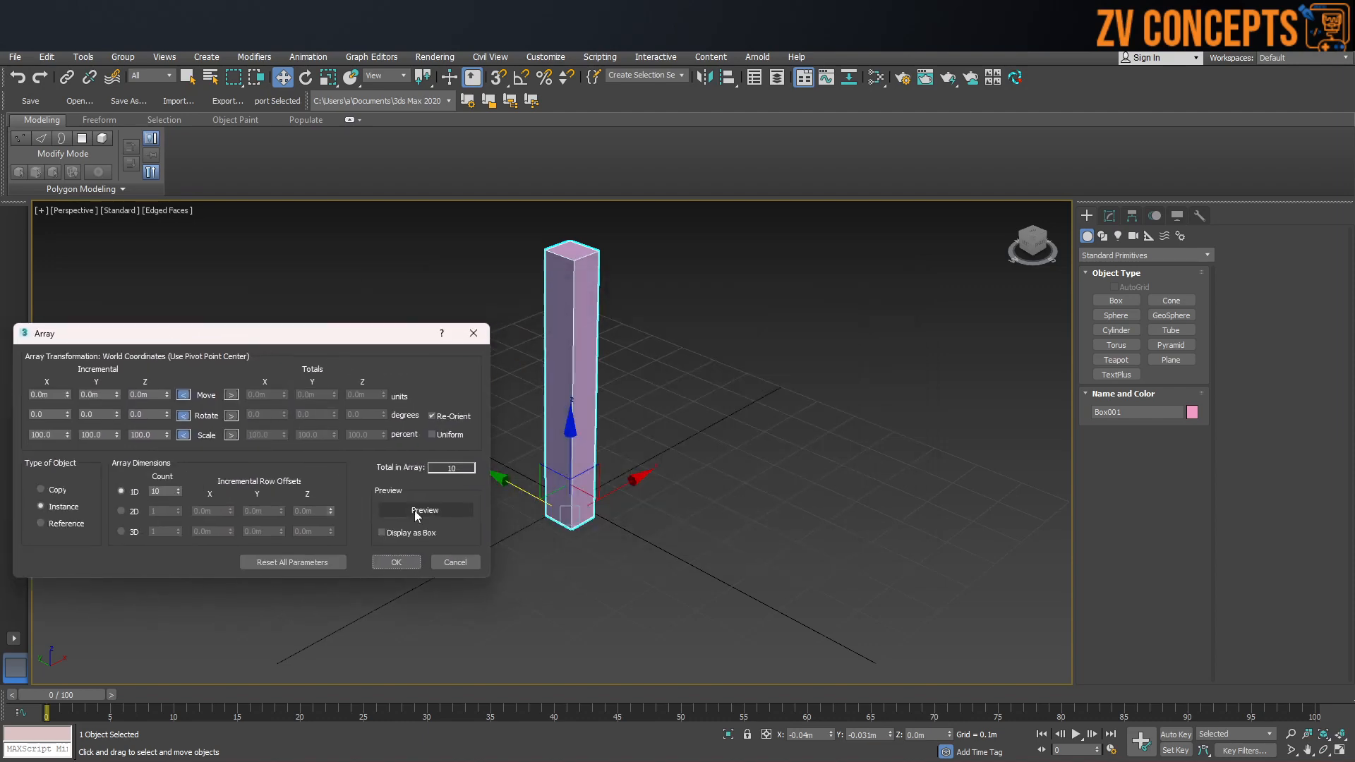
left_click(417, 512)
mouse_move(67, 393)
left_mouse_down()
mouse_move(70, 374)
mouse_move(72, 392)
left_mouse_up()
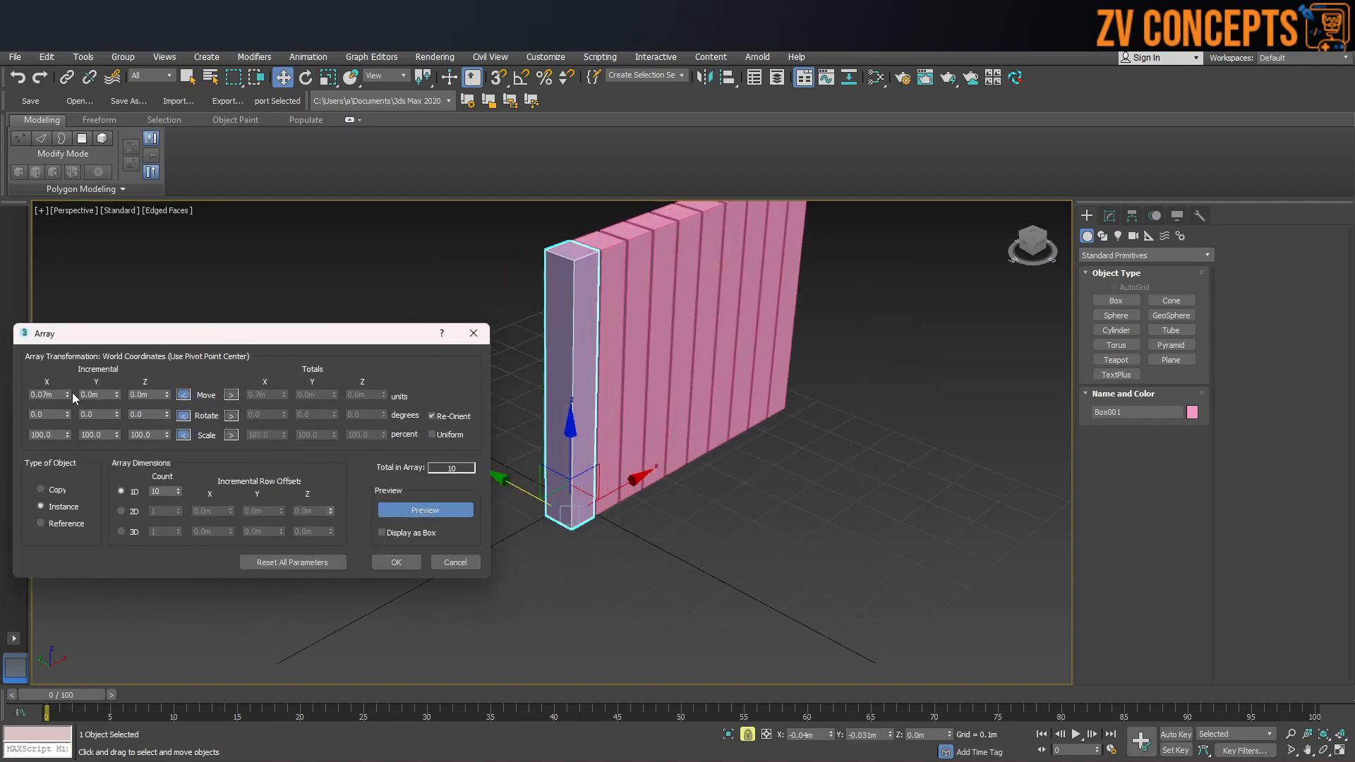
Set the box array's count to 16 and its incremental X scale to 79 percent.
left_click_drag(178, 486, 180, 489)
left_click_drag(66, 435, 91, 451)
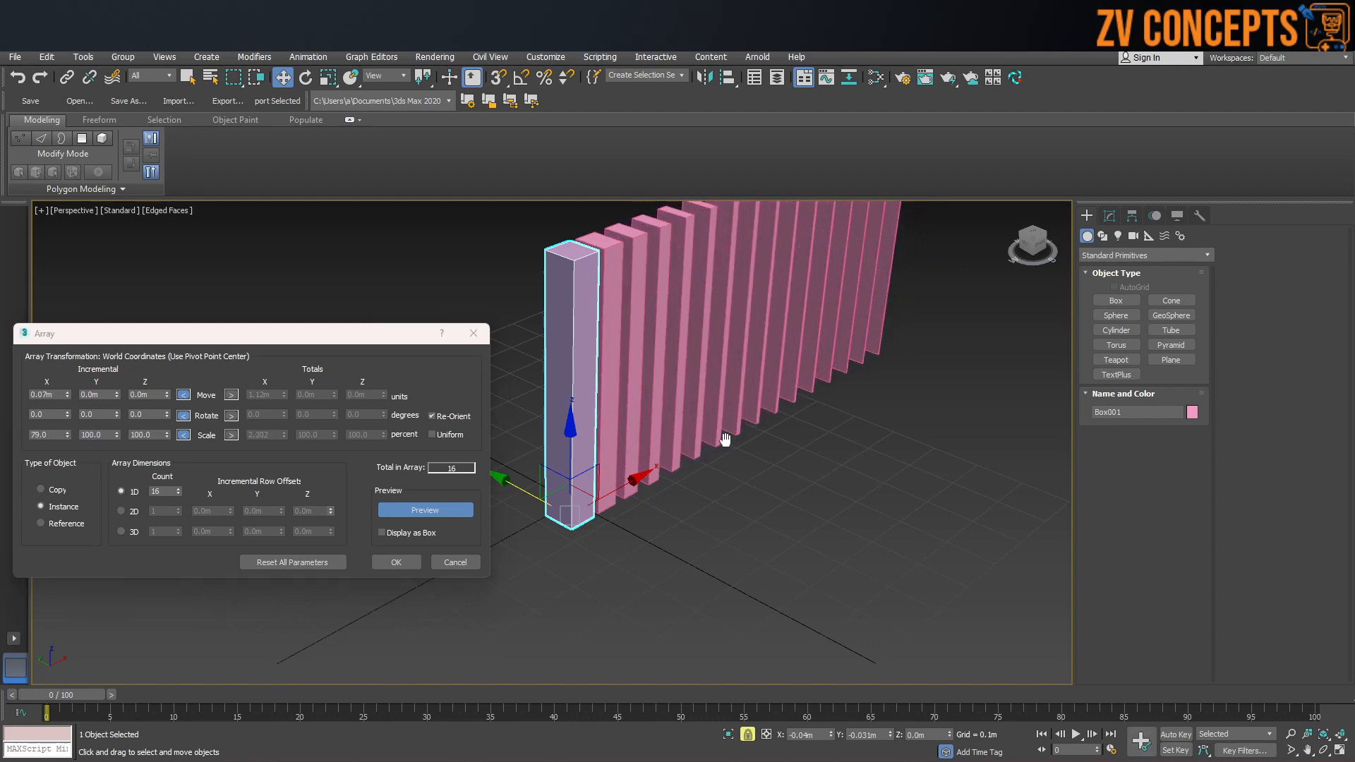
middle_click_drag(726, 439, 726, 566)
middle_click_drag(841, 334, 696, 347, "alt")
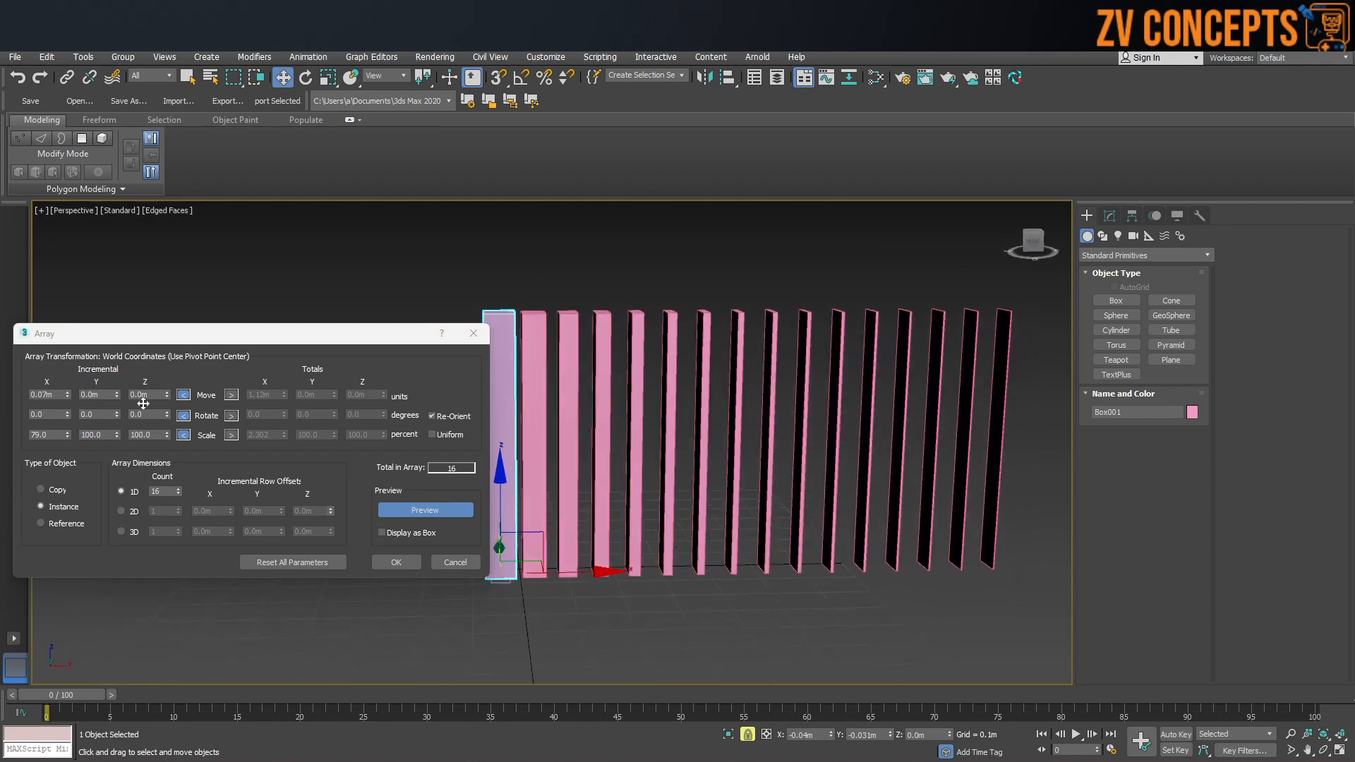
Restore the array's incremental X scale to 100 percent and raise the Y scale to 111.01 percent.
right_click(67, 435)
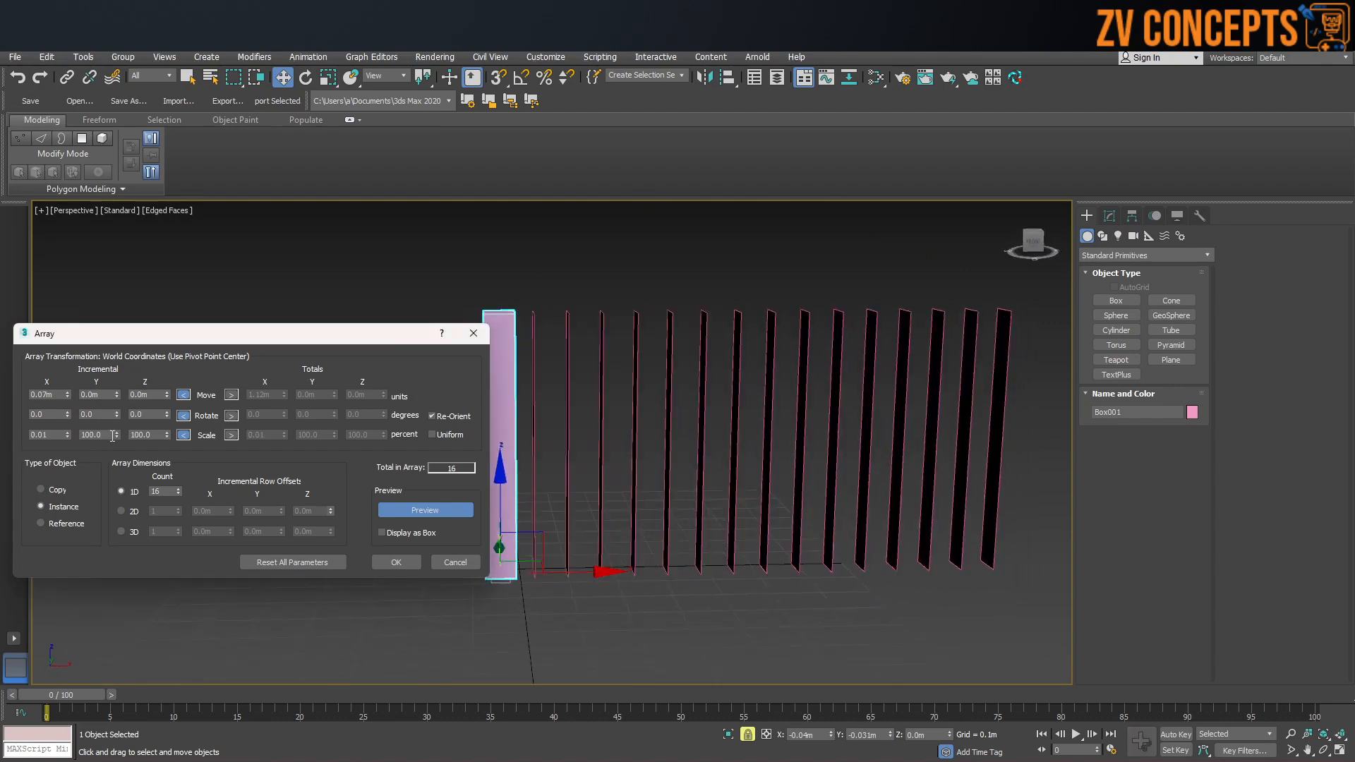
double_click(55, 435)
key("Return")
left_click(117, 437)
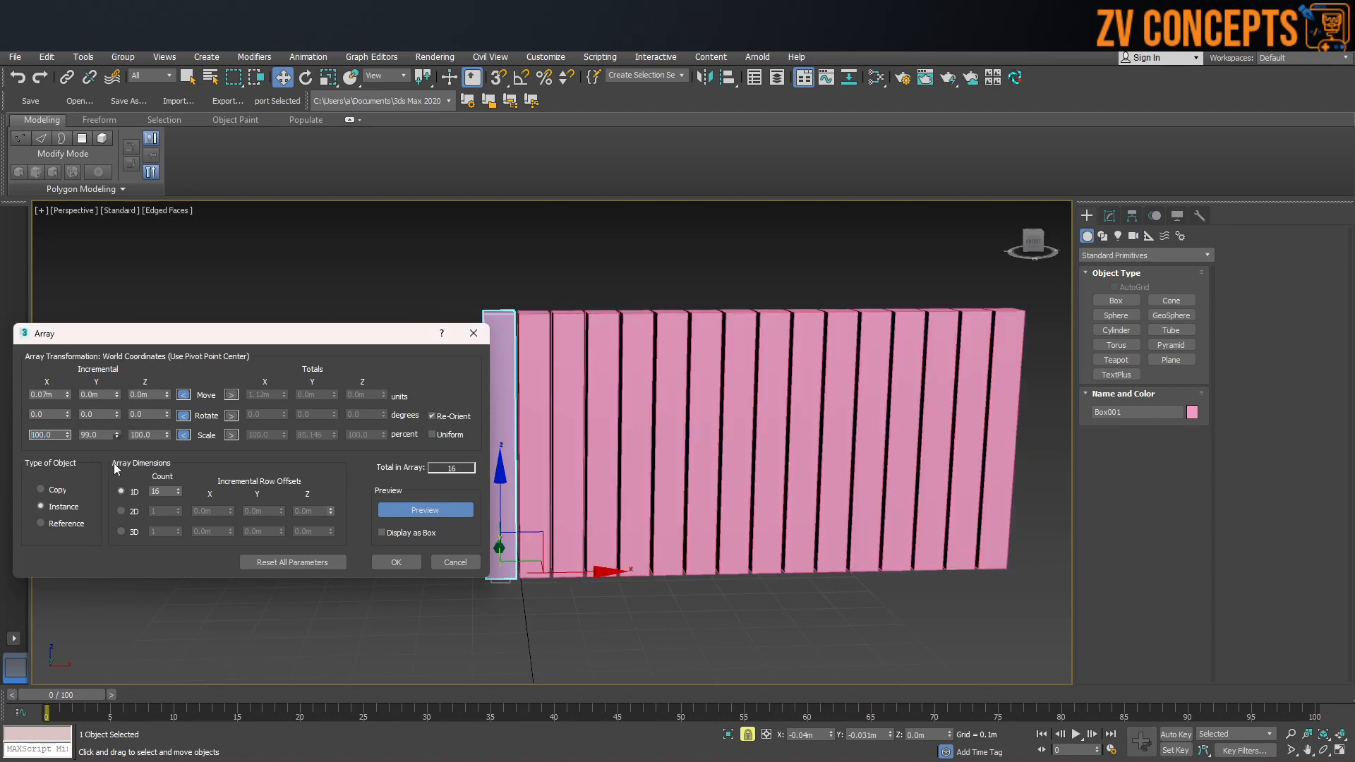
middle_click_drag(704, 415, 733, 424, "alt")
left_click_drag(116, 432, 148, 359)
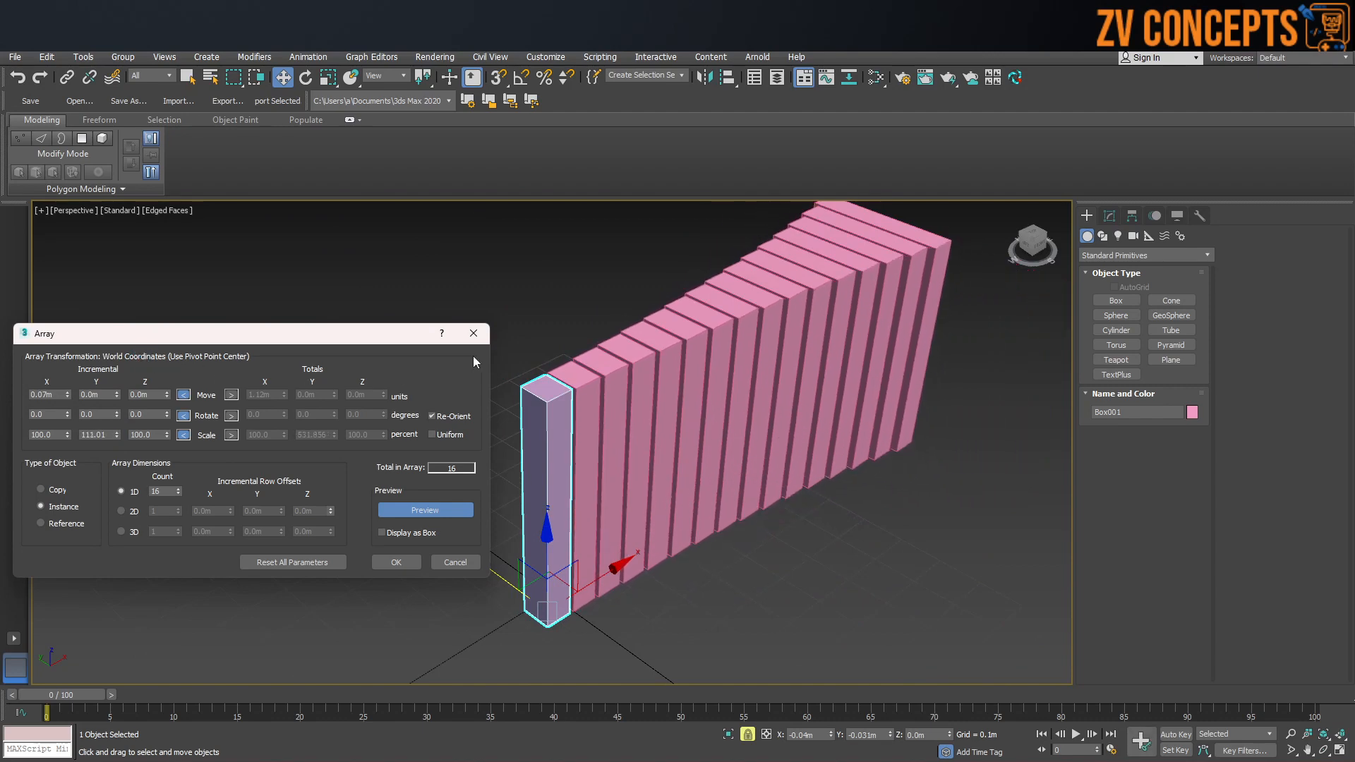
middle_click_drag(566, 344, 601, 400)
Restore the array's incremental Y scale to 100 percent and set the Z scale to 110 percent.
left_click(113, 435)
type("100")
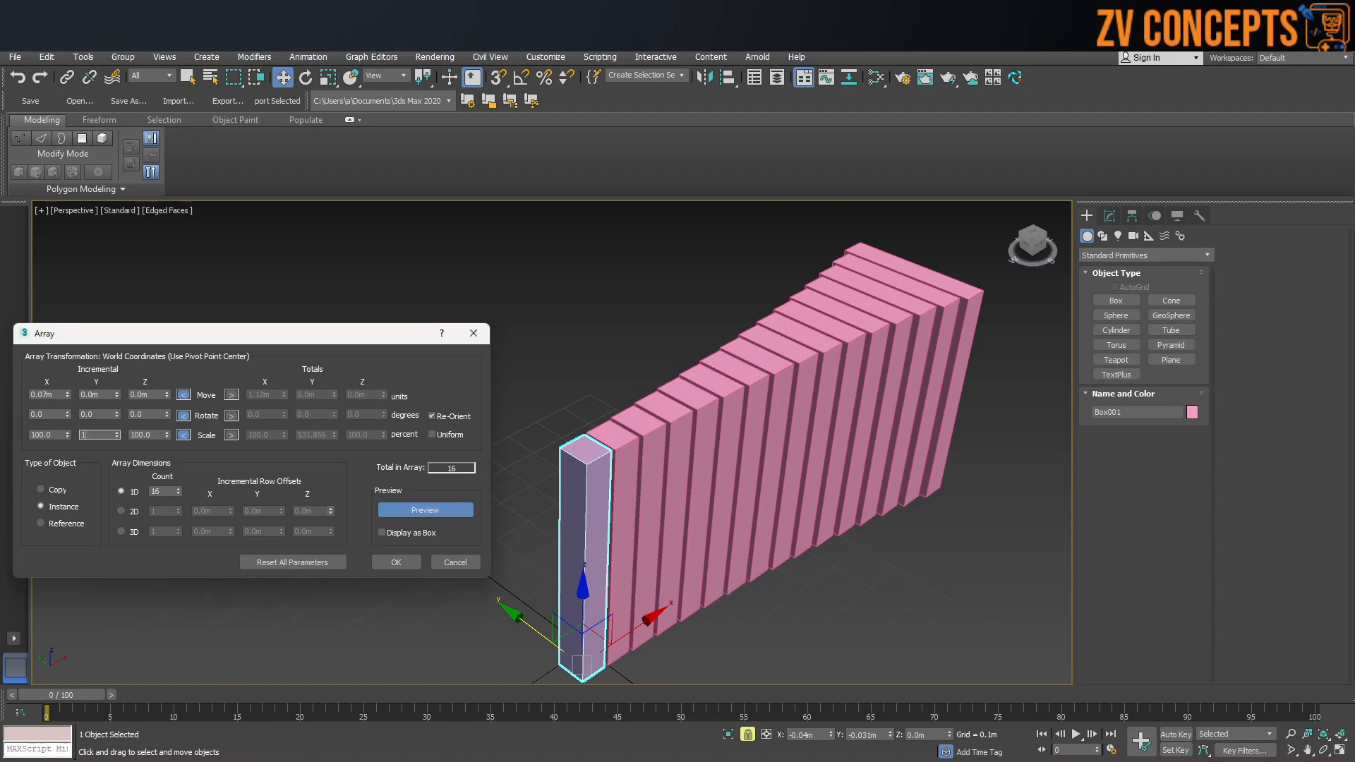
key("Return")
left_click_drag(167, 438, 176, 431)
scroll(677, 404, "down", 3)
middle_click_drag(694, 424, 699, 481)
scroll(683, 590, "down", 2)
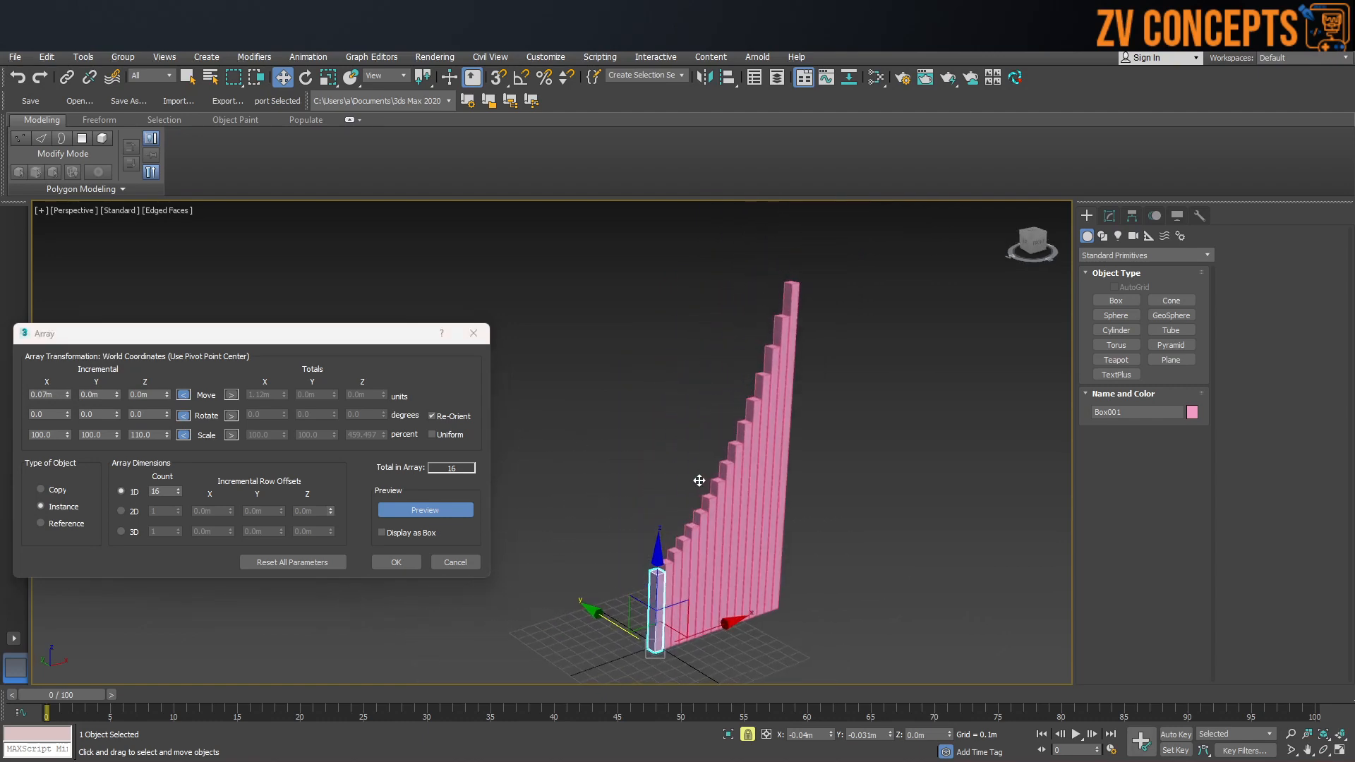
Restore the array's incremental Z scale to 100 percent.
left_click(158, 434)
type("100")
key("Return")
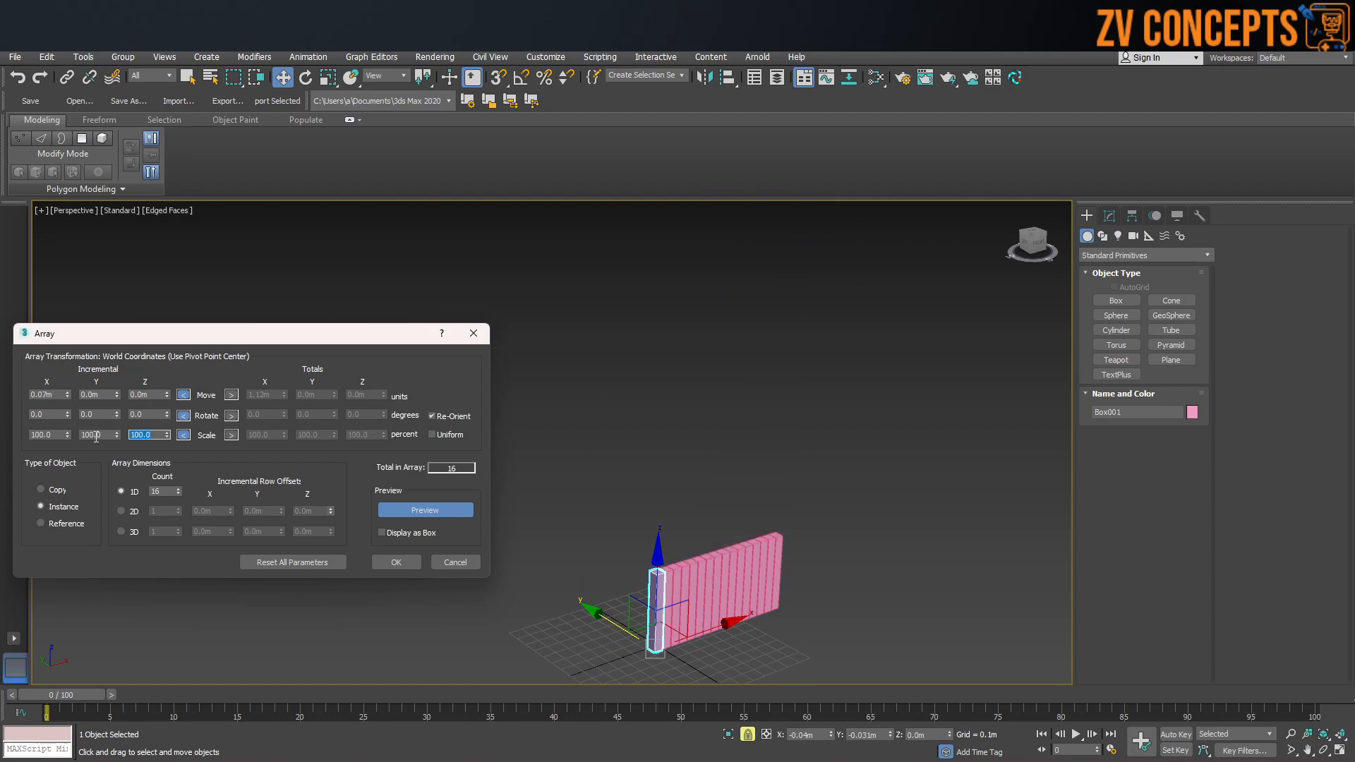
Close the Array settings without applying them and delete the box, resetting the view to the empty grid.
left_click(473, 336)
left_click_drag(414, 372, 761, 652)
key("Delete")
key("z")
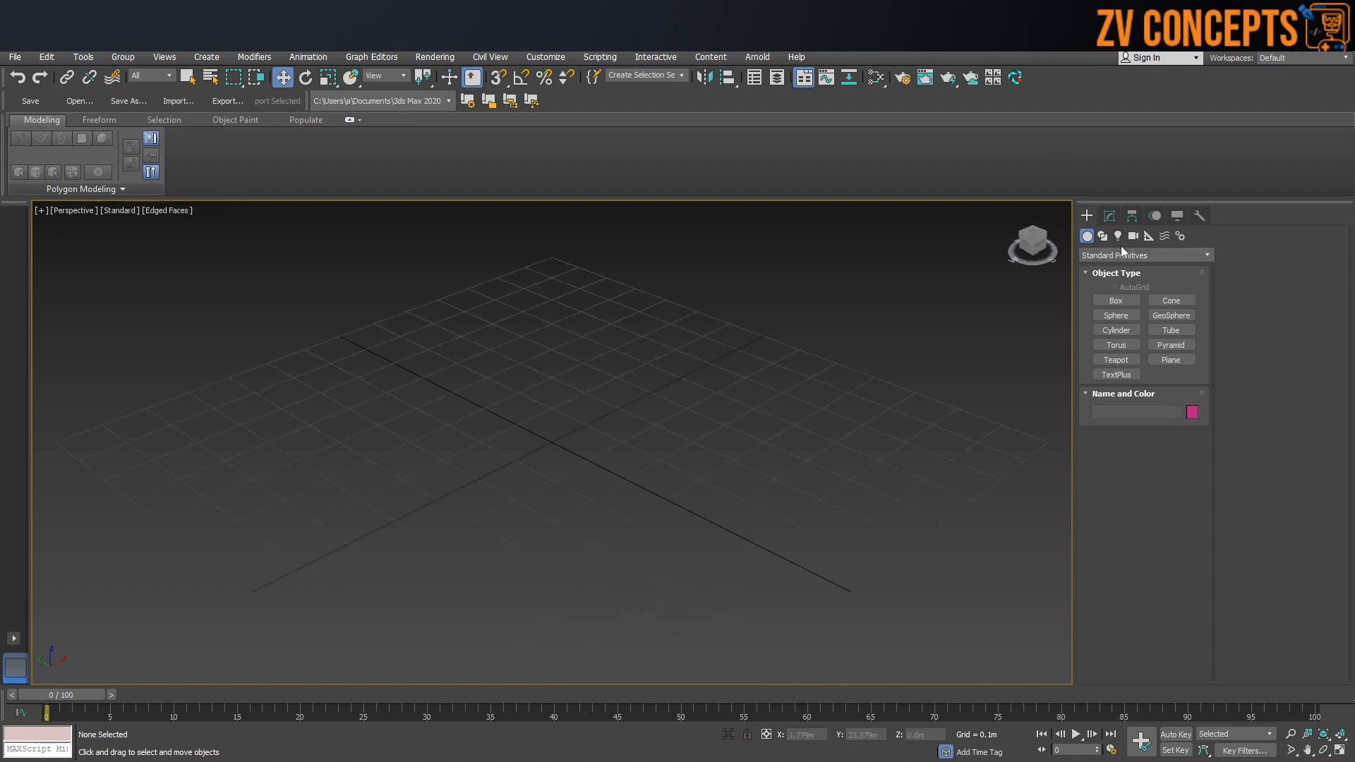
Draw a rectangle spline about 0.19 m long and 0.32 m wide at the grid centre and set its corner radius to 0.077 m.
left_click(1106, 237)
left_click(1172, 310)
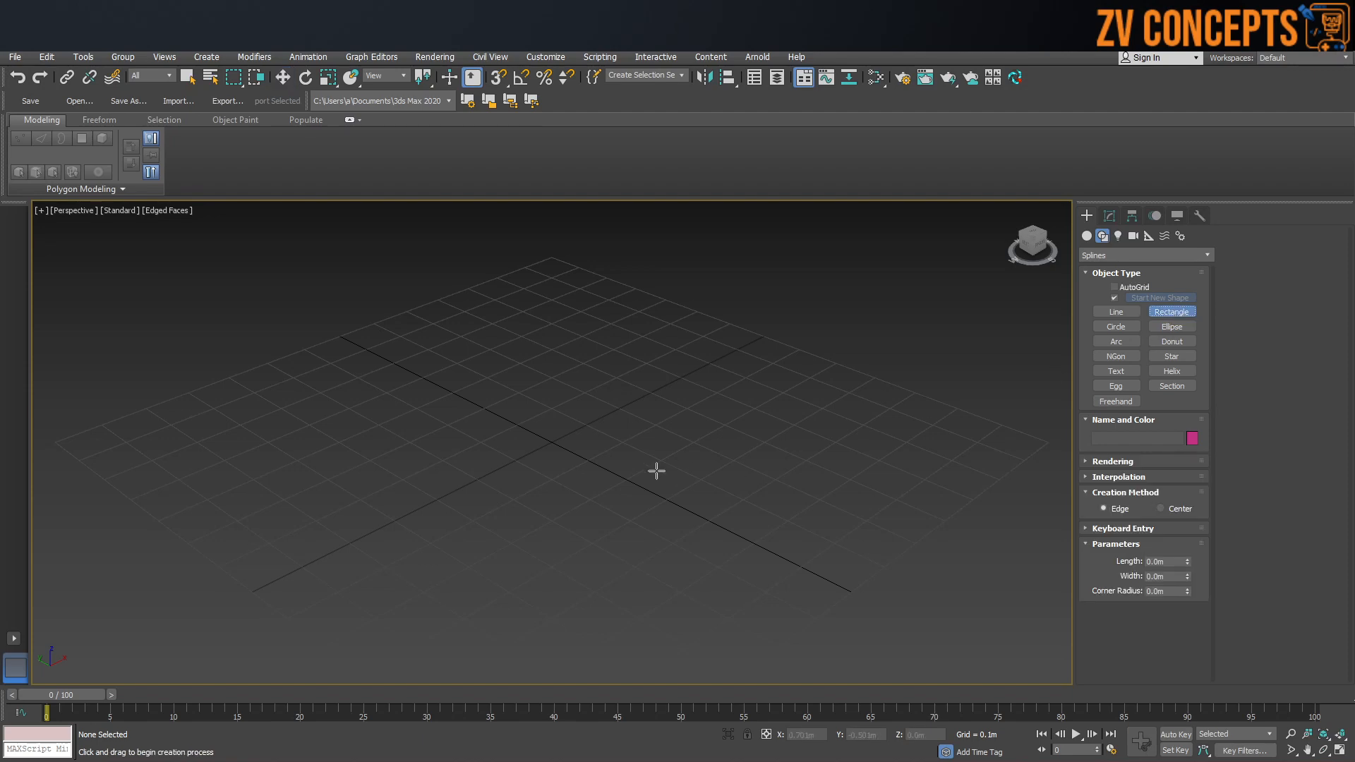
left_click_drag(530, 476, 575, 389)
middle_click_drag(604, 429, 566, 472, "alt")
scroll(566, 472, "up", 6)
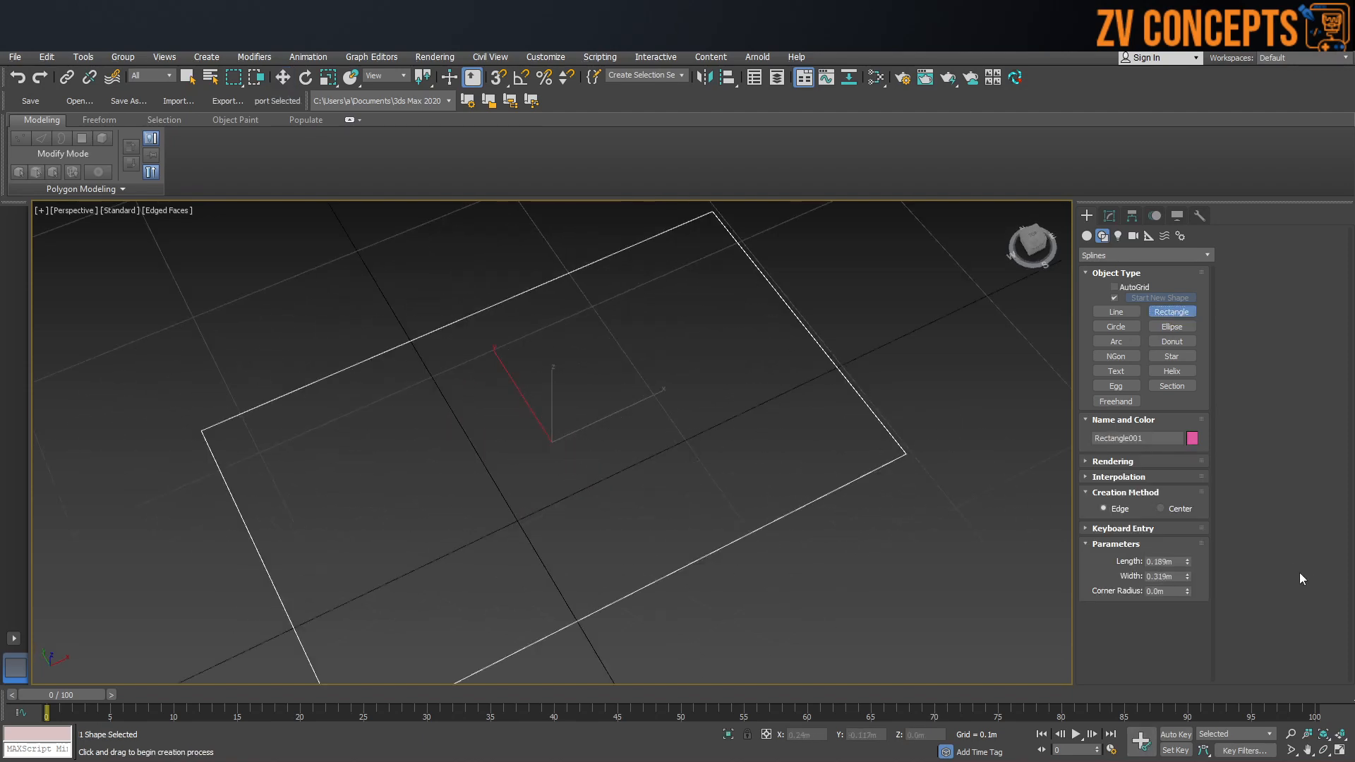
left_click_drag(1188, 590, 1035, 95)
middle_click_drag(825, 415, 809, 381, "alt")
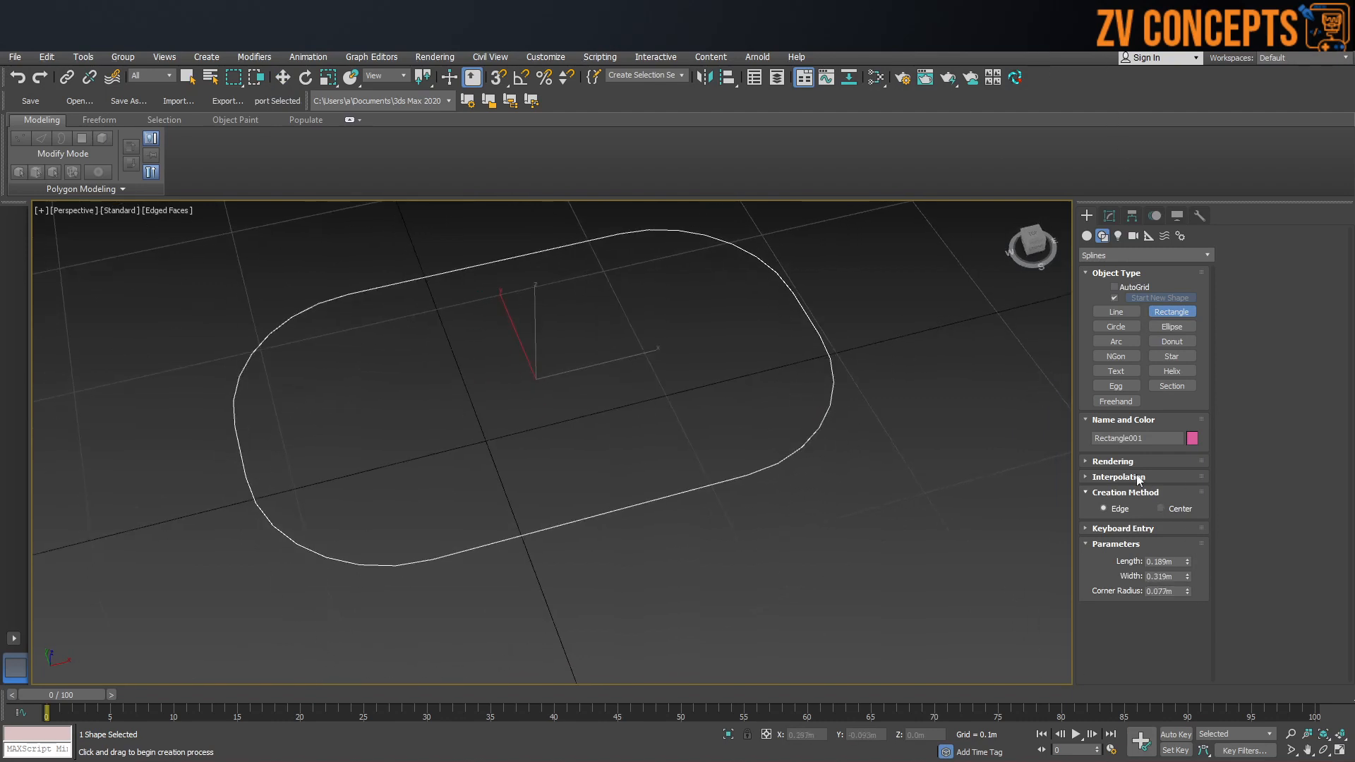
Enable the rectangle's rendering in the viewport as a radial tube with 0.1 m thickness and 12 sides.
left_click(1122, 462)
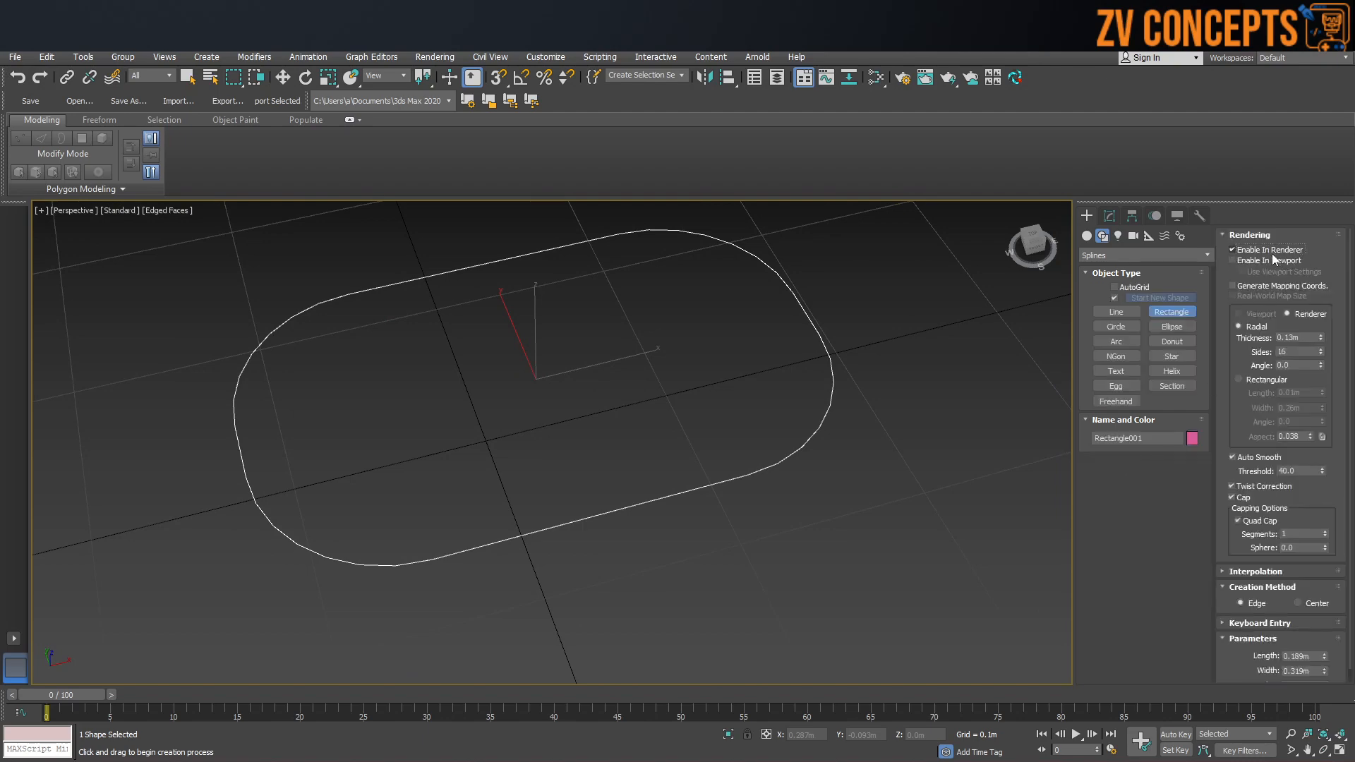
left_click(1275, 260)
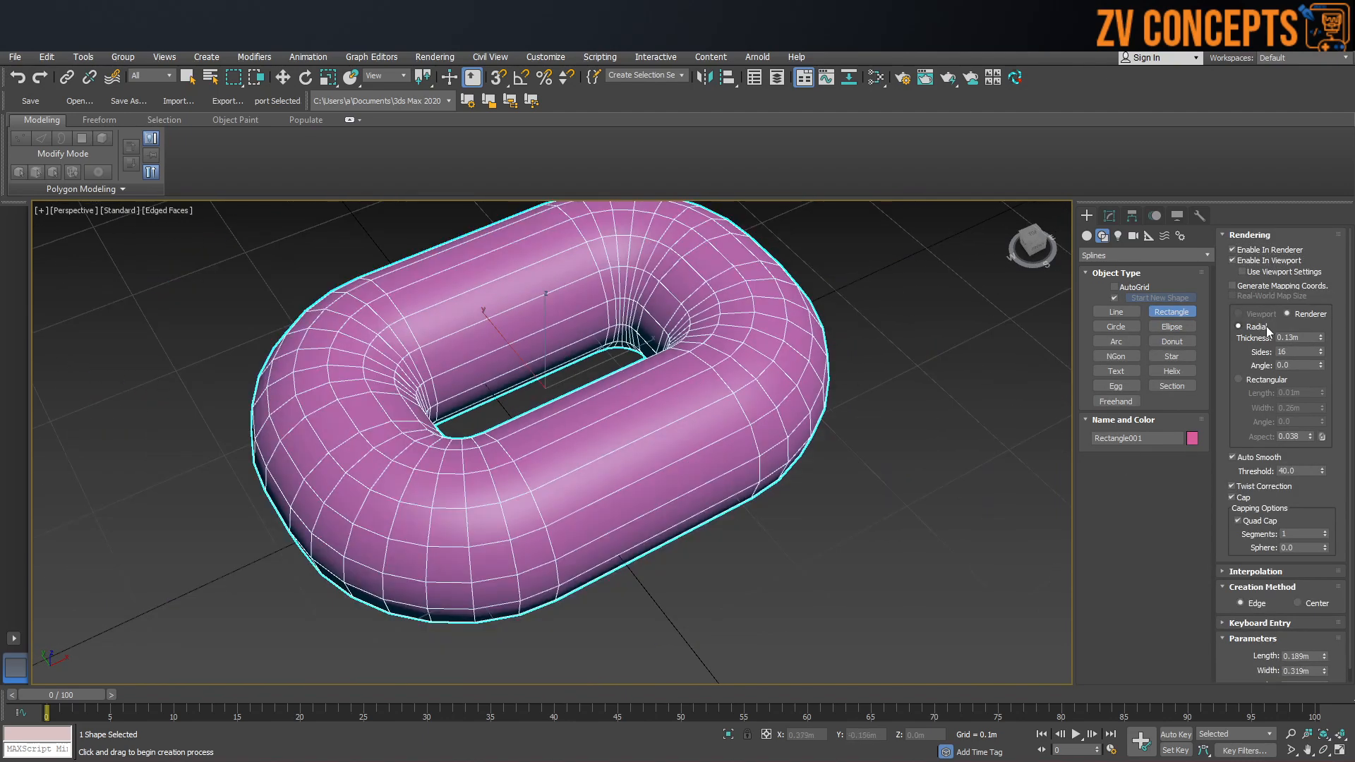
left_click_drag(1317, 344, 1323, 357)
left_click(1321, 350)
left_click(1291, 350)
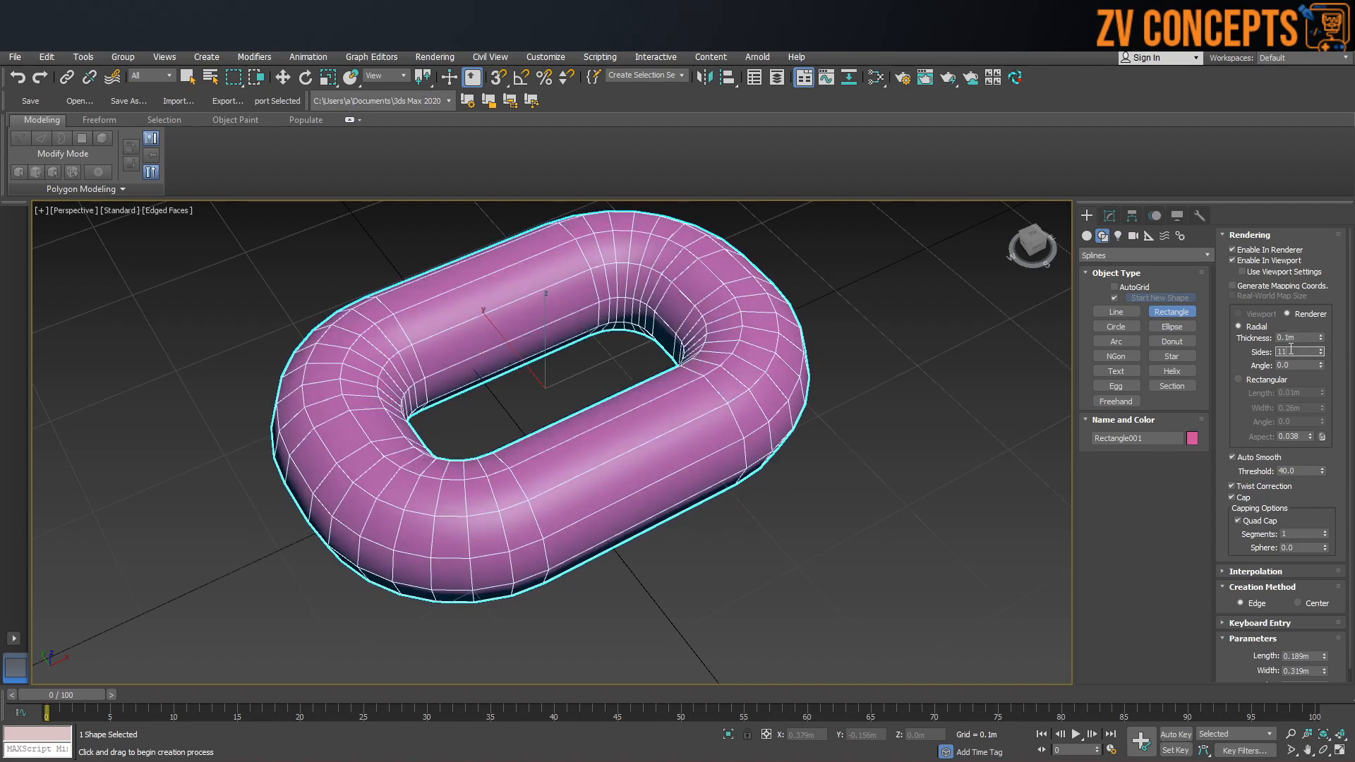
type("12")
key("Return")
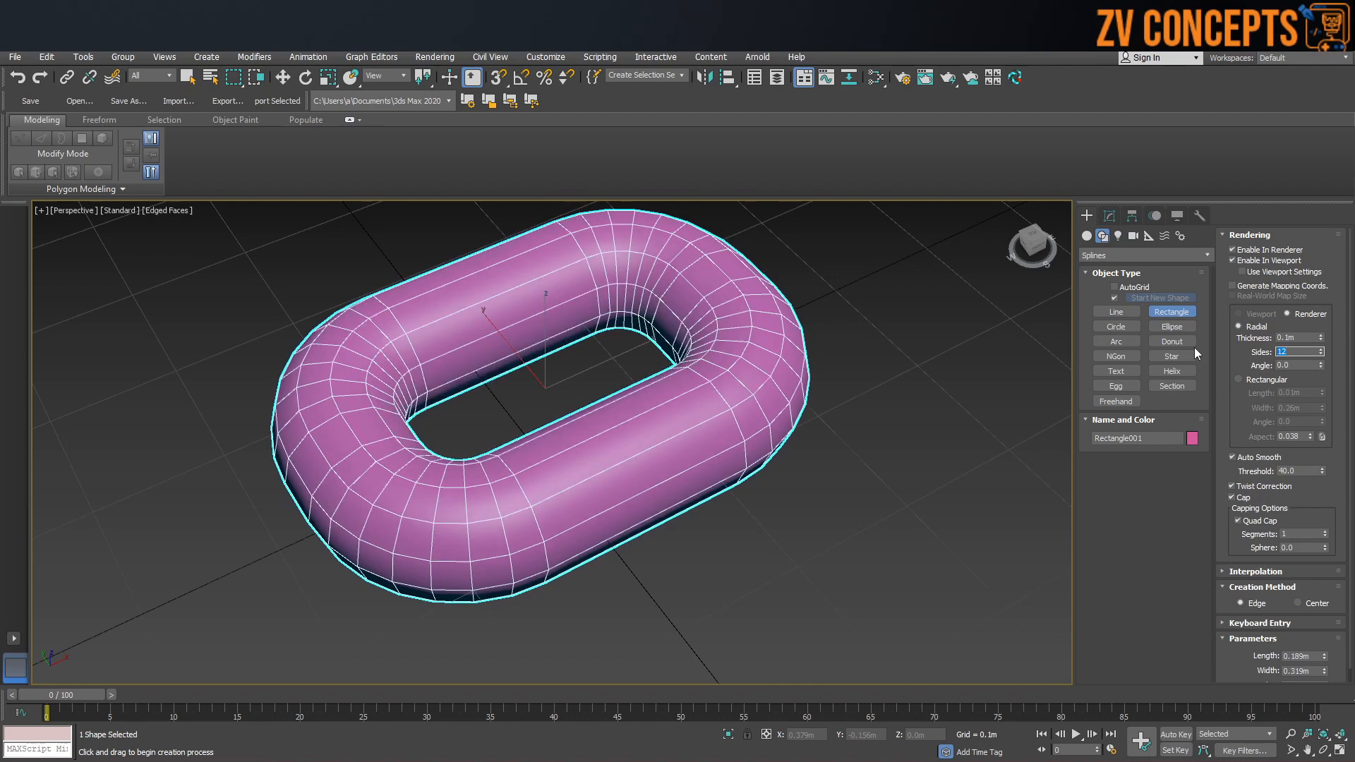
left_click(1253, 237)
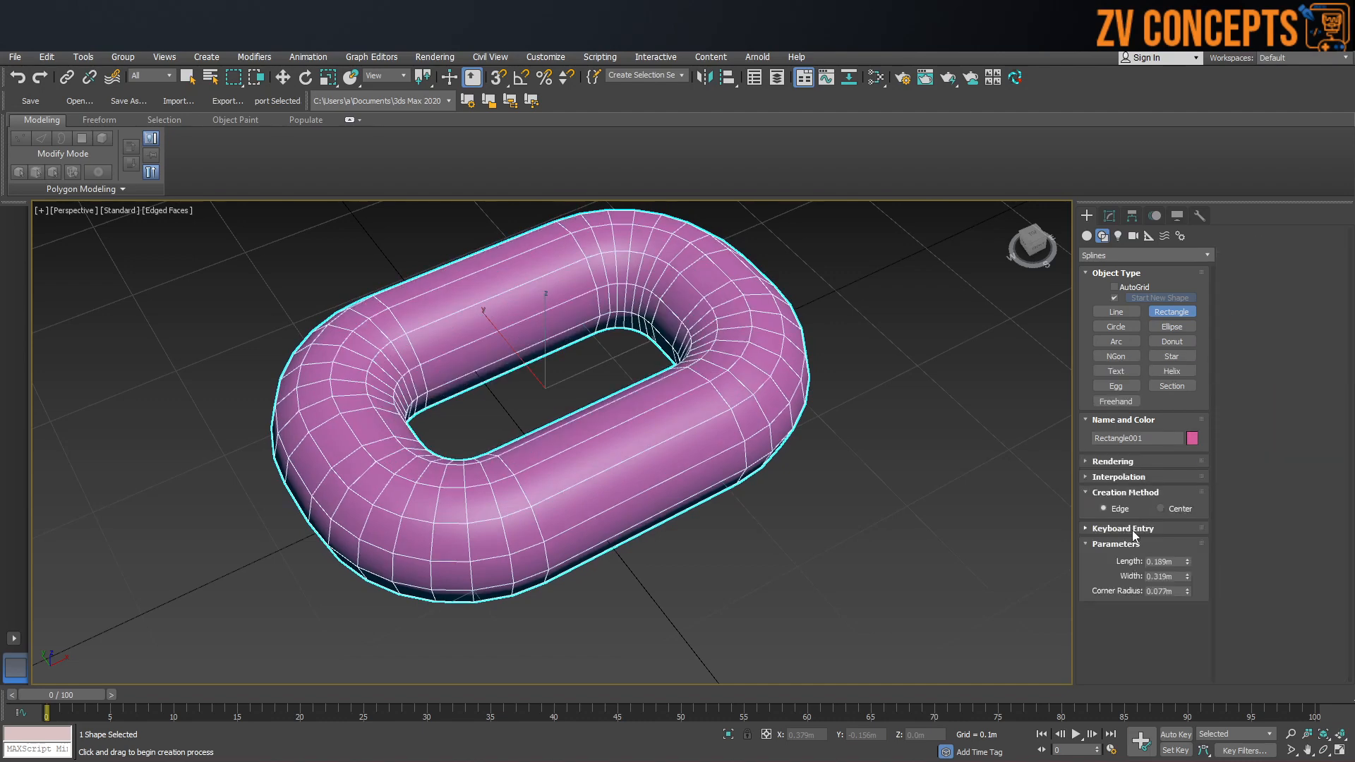
Reduce the rounded rectangle's interpolation steps to 2.
left_click(1132, 478)
left_click(1179, 495)
left_click(1179, 495)
left_click(1180, 495)
left_click(1180, 495)
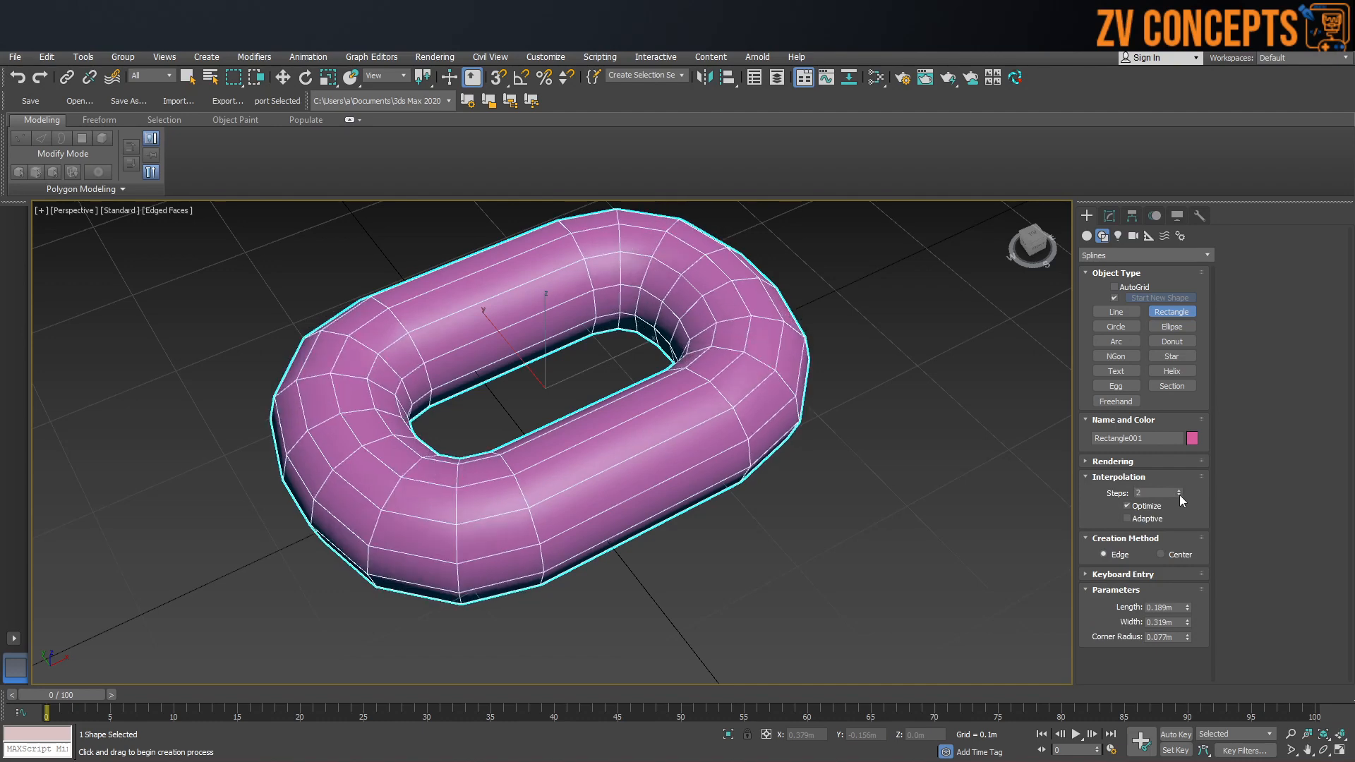
middle_click_drag(452, 342, 456, 314, "alt")
Select the rounded link with the Move tool and open the Array settings for it through the action search.
key("w")
middle_click_drag(678, 346, 729, 349, "alt")
scroll(729, 349, "down", 3)
left_click_drag(828, 272, 778, 296)
left_click(534, 449)
middle_click_drag(483, 408, 480, 444)
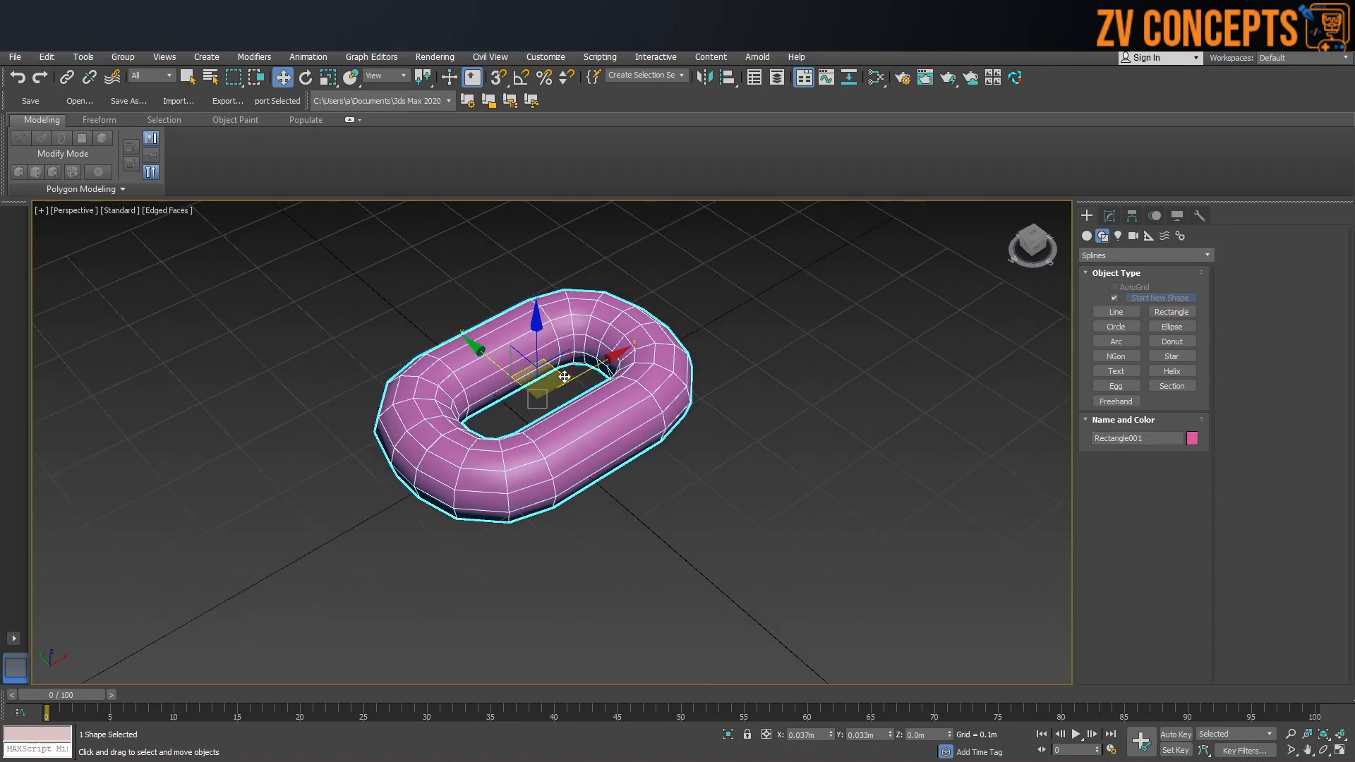
key("x")
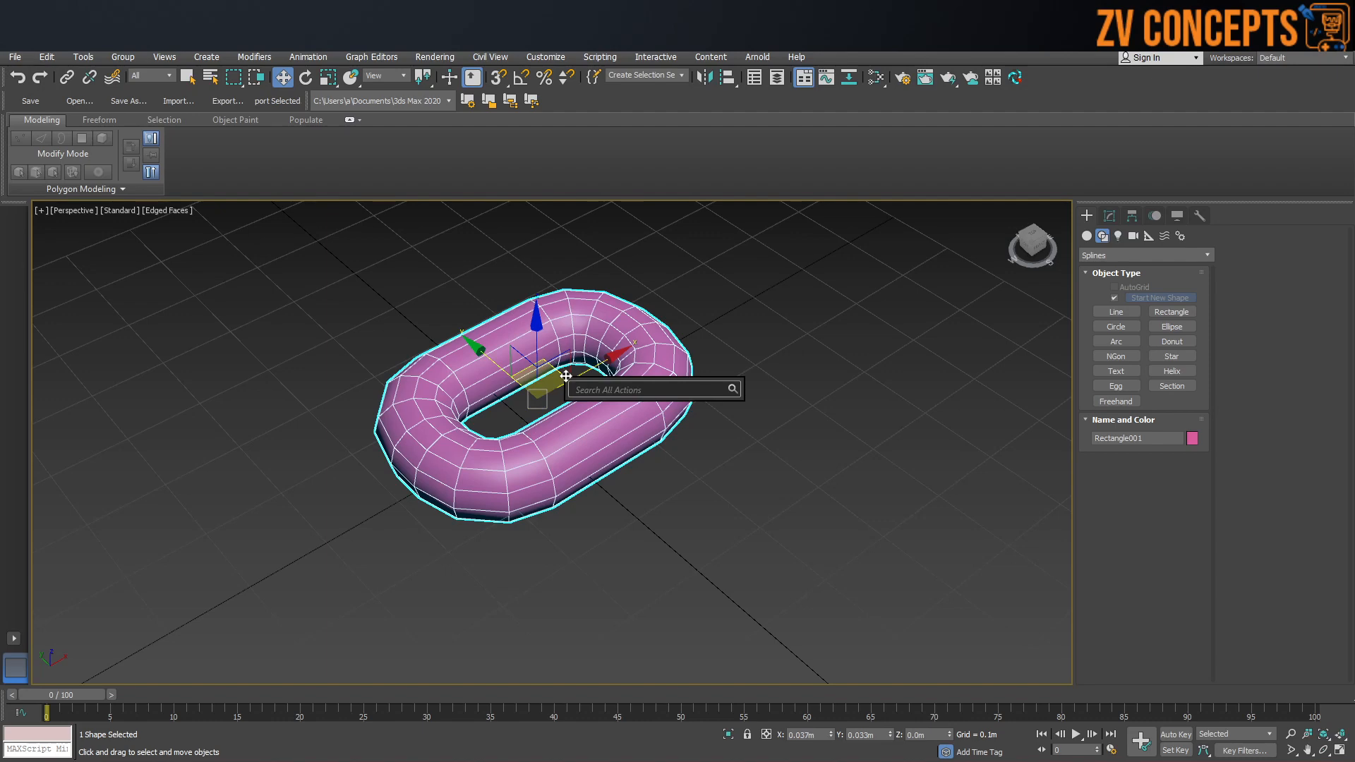
type("arra")
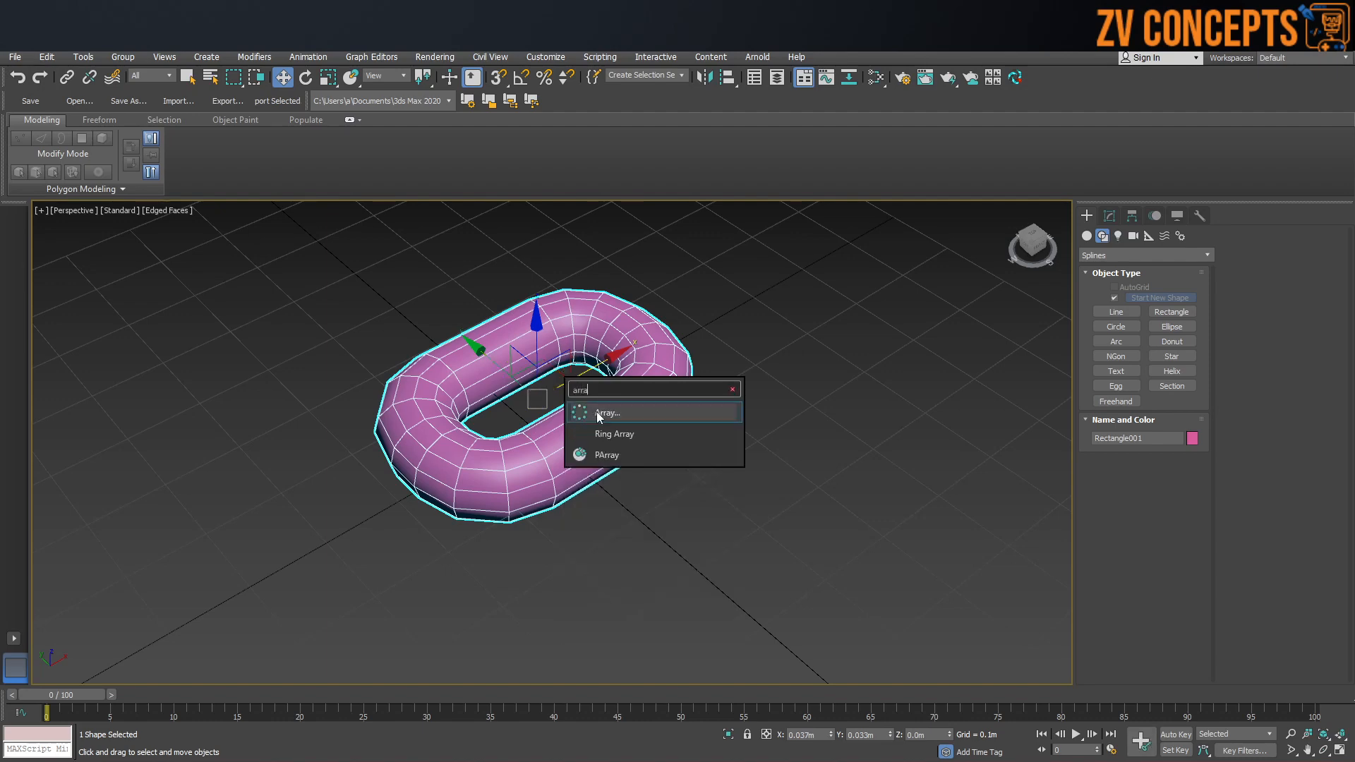
left_click(596, 412)
left_click_drag(668, 282, 398, 479)
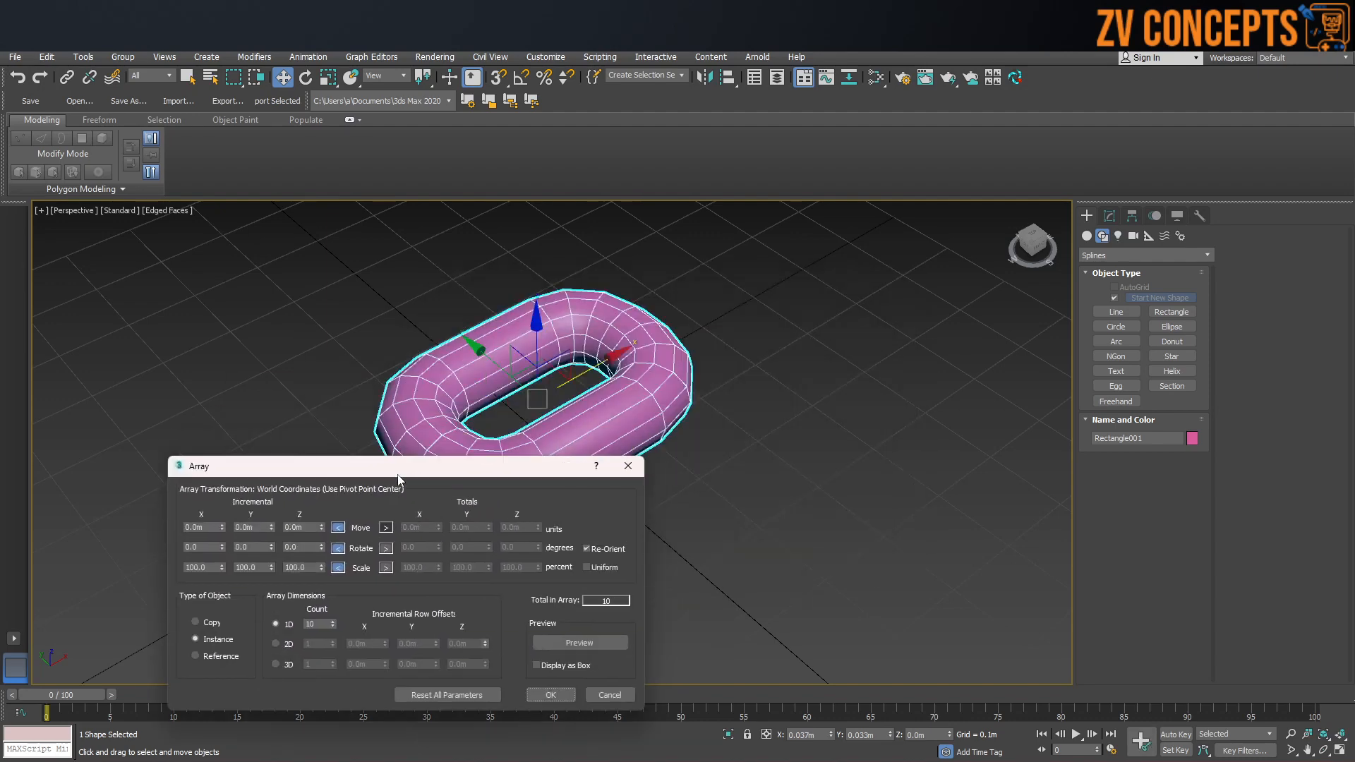
Set the array count to 20, enable the preview and set the incremental X move to 0.21 m.
double_click(313, 624)
left_click(223, 525)
left_click_drag(223, 524, 234, 474)
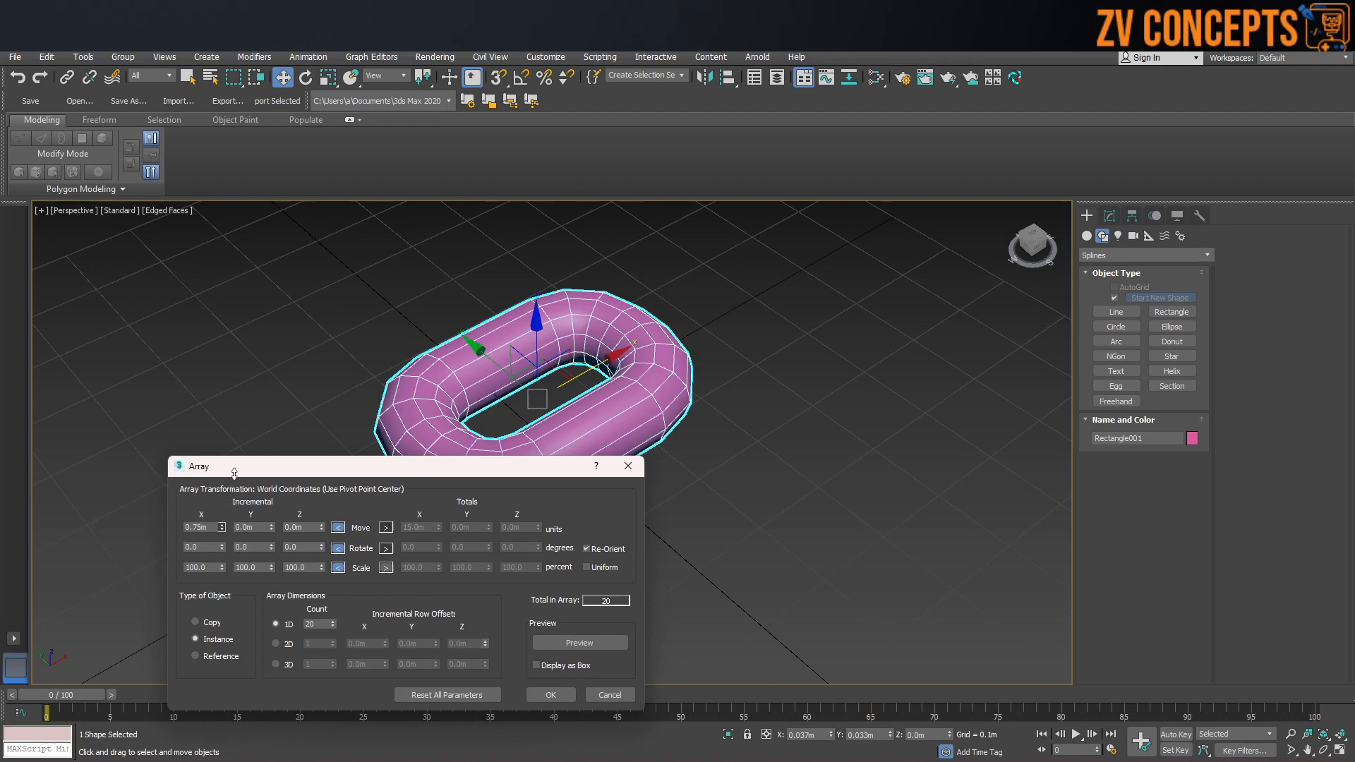
left_click(586, 646)
left_click_drag(226, 524, 223, 522)
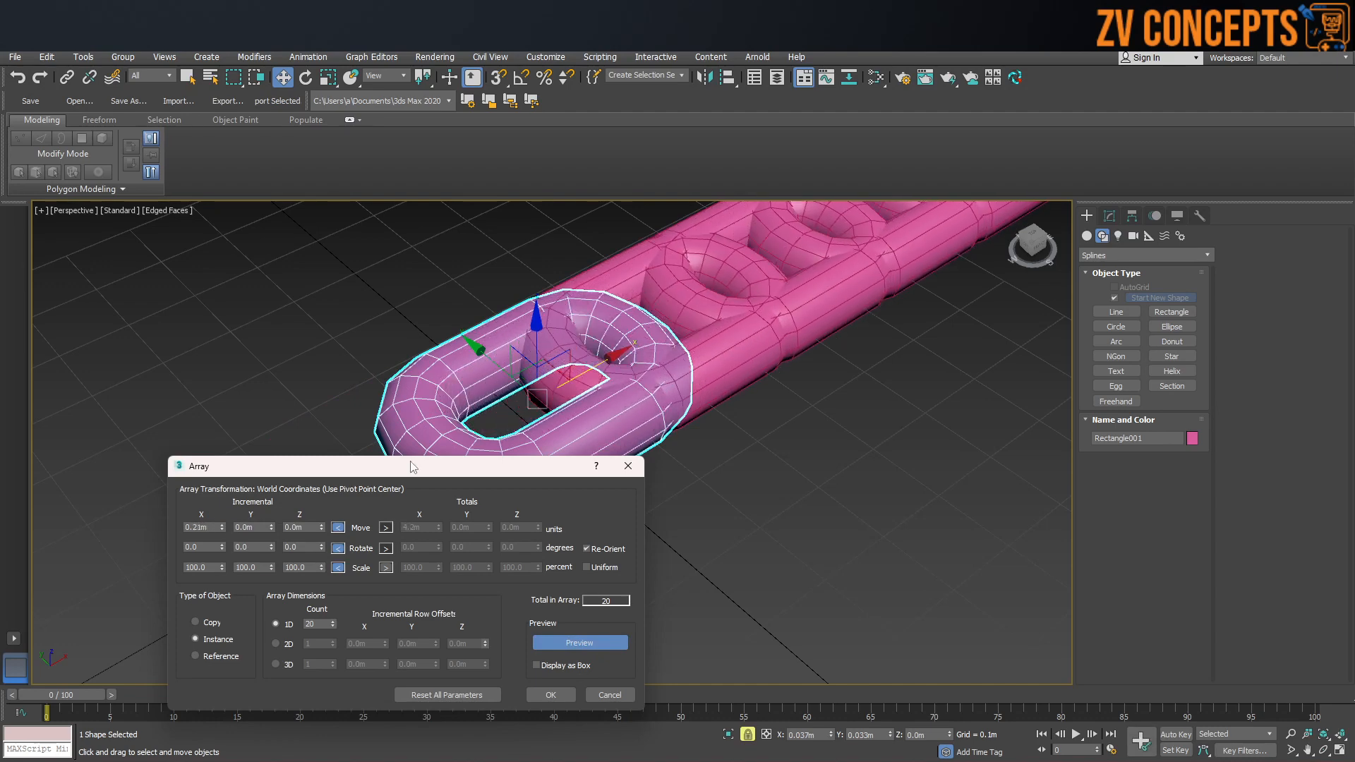
scroll(622, 408, "down", 2)
scroll(635, 381, "down", 3)
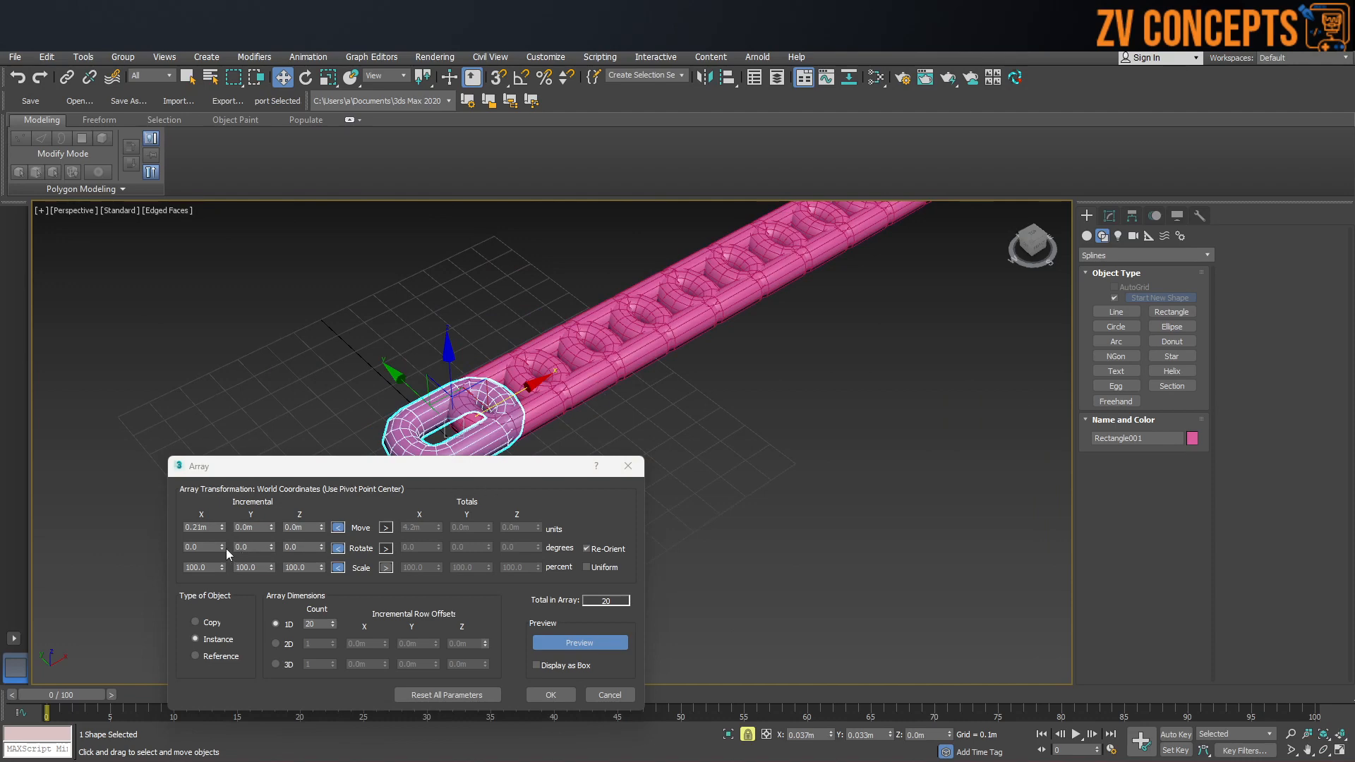
Set the array's incremental X rotation to 90 degrees so the links alternate like a chain.
double_click(201, 547)
type("90")
key("Return")
middle_click_drag(616, 404, 584, 388, "alt")
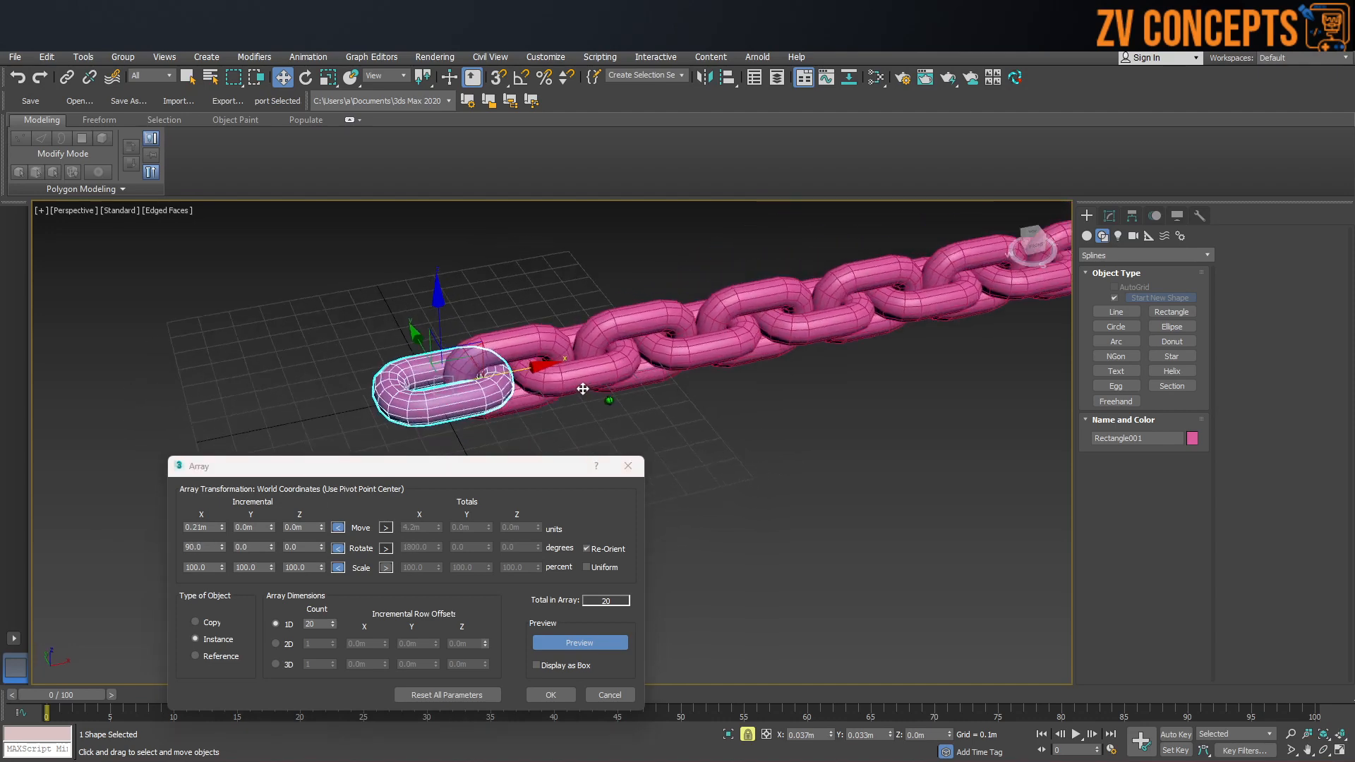
middle_click_drag(533, 346, 494, 340, "alt")
Increase the array's incremental X move to 0.23 m to space the links and apply the array.
scroll(493, 340, "up", 10)
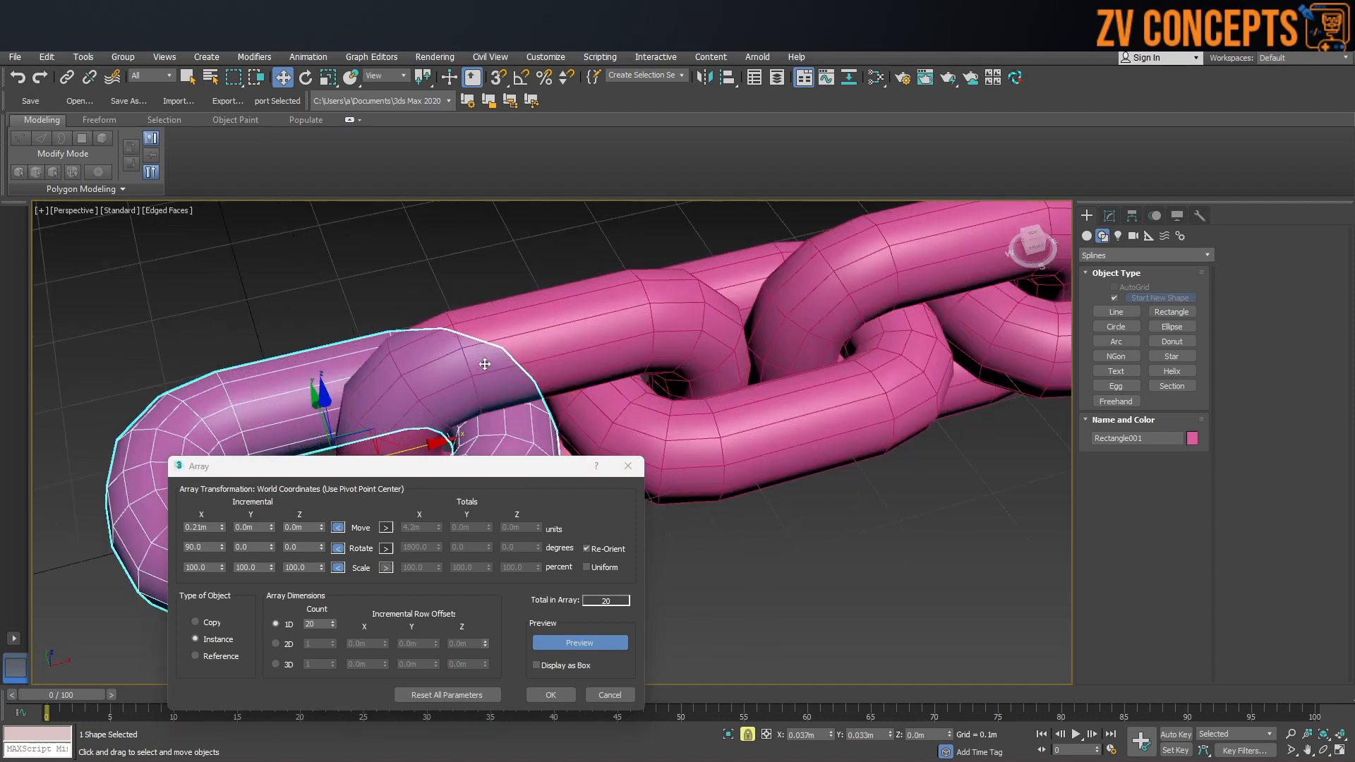
scroll(479, 377, "up", 3)
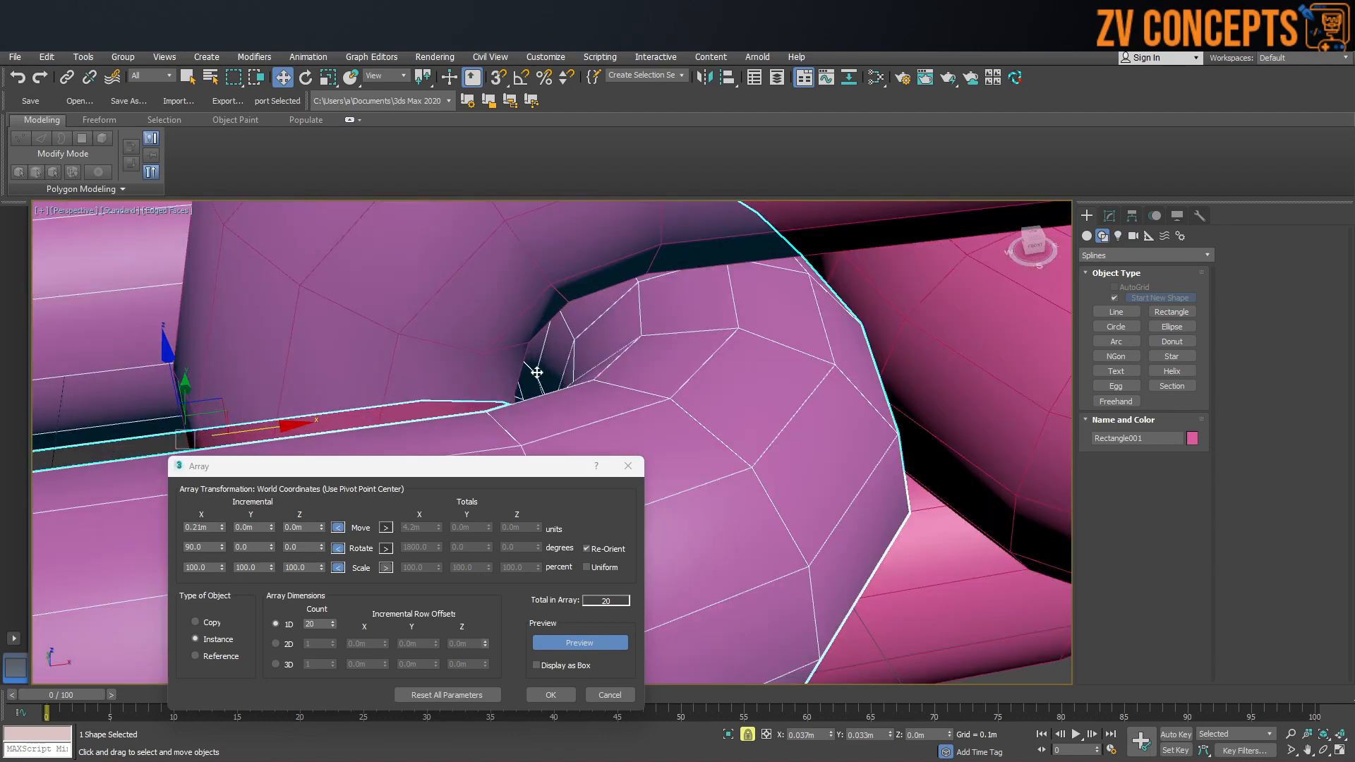
left_click(222, 525)
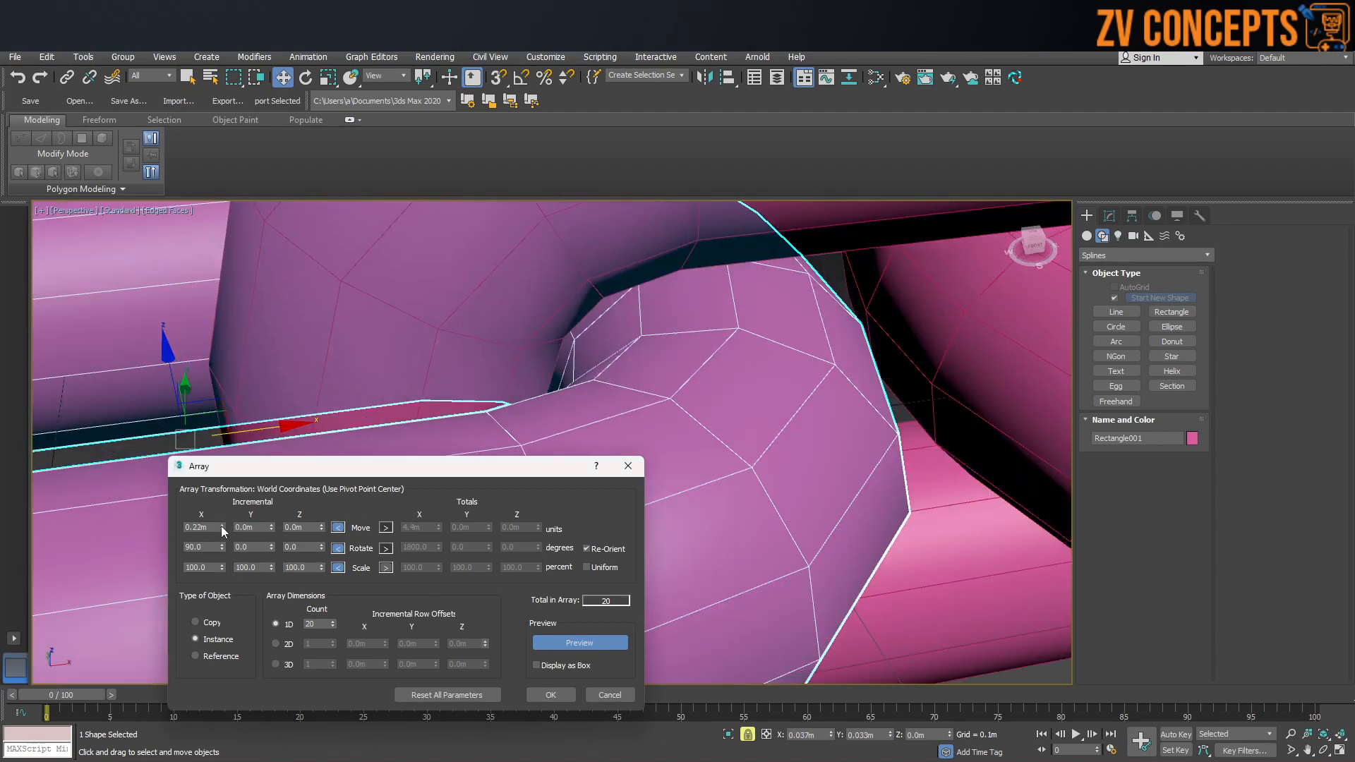
left_click(222, 525)
scroll(779, 324, "down", 10)
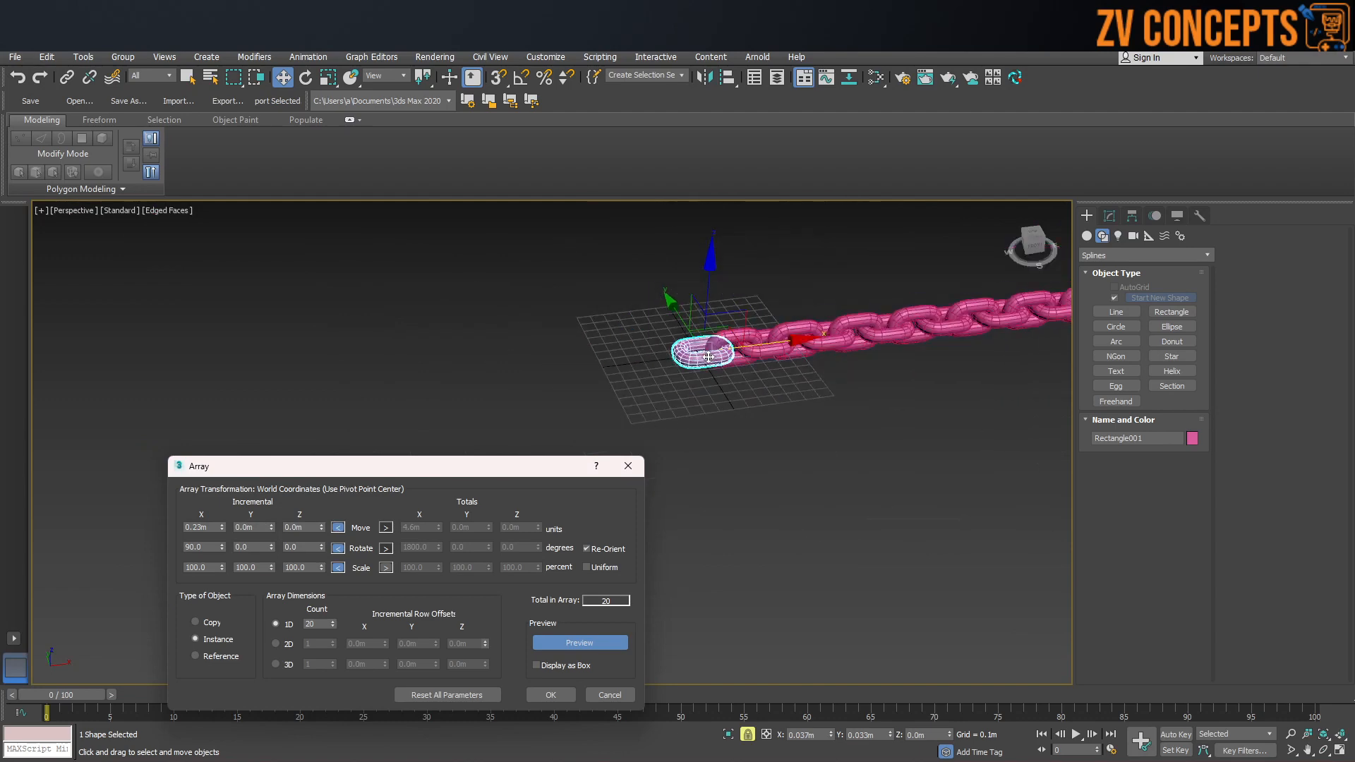
middle_click_drag(744, 360, 722, 367, "alt")
middle_click_drag(632, 405, 726, 338)
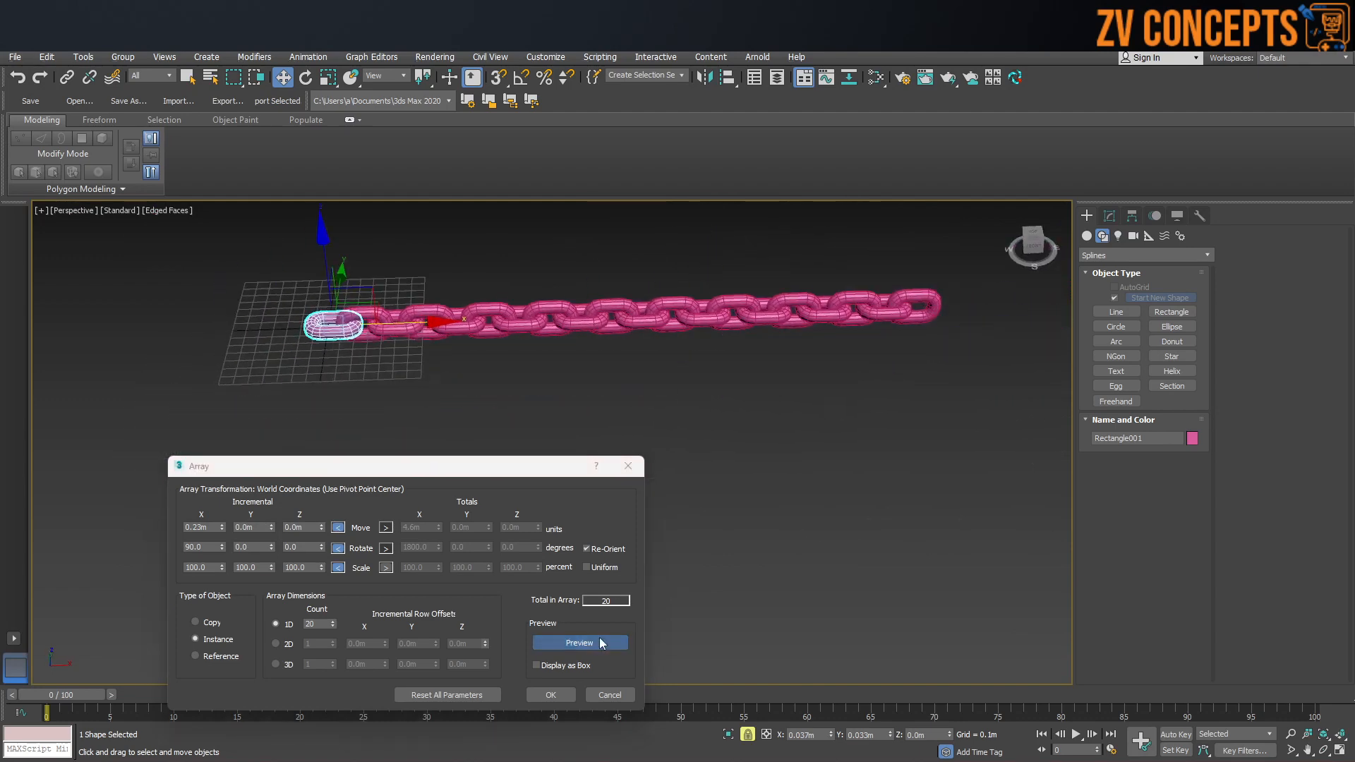
left_click(558, 692)
Select all the chain links, examine the whole chain from different angles and clear the selection.
left_click(683, 464)
left_click_drag(1003, 409, 167, 270)
scroll(494, 239, "down", 2)
middle_click_drag(494, 239, 466, 398)
scroll(508, 460, "up", 5)
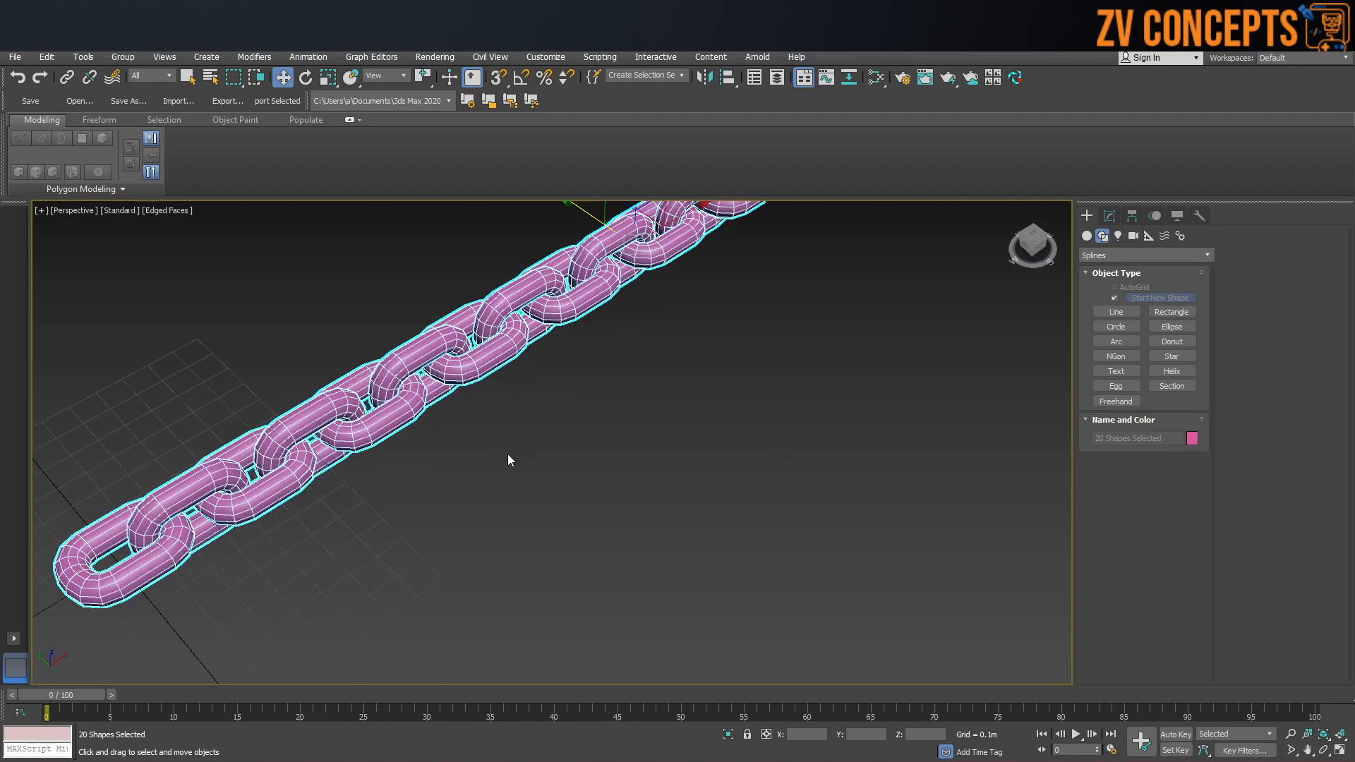
middle_click_drag(476, 426, 564, 320)
left_click(540, 366)
middle_click_drag(423, 378, 634, 281, "alt")
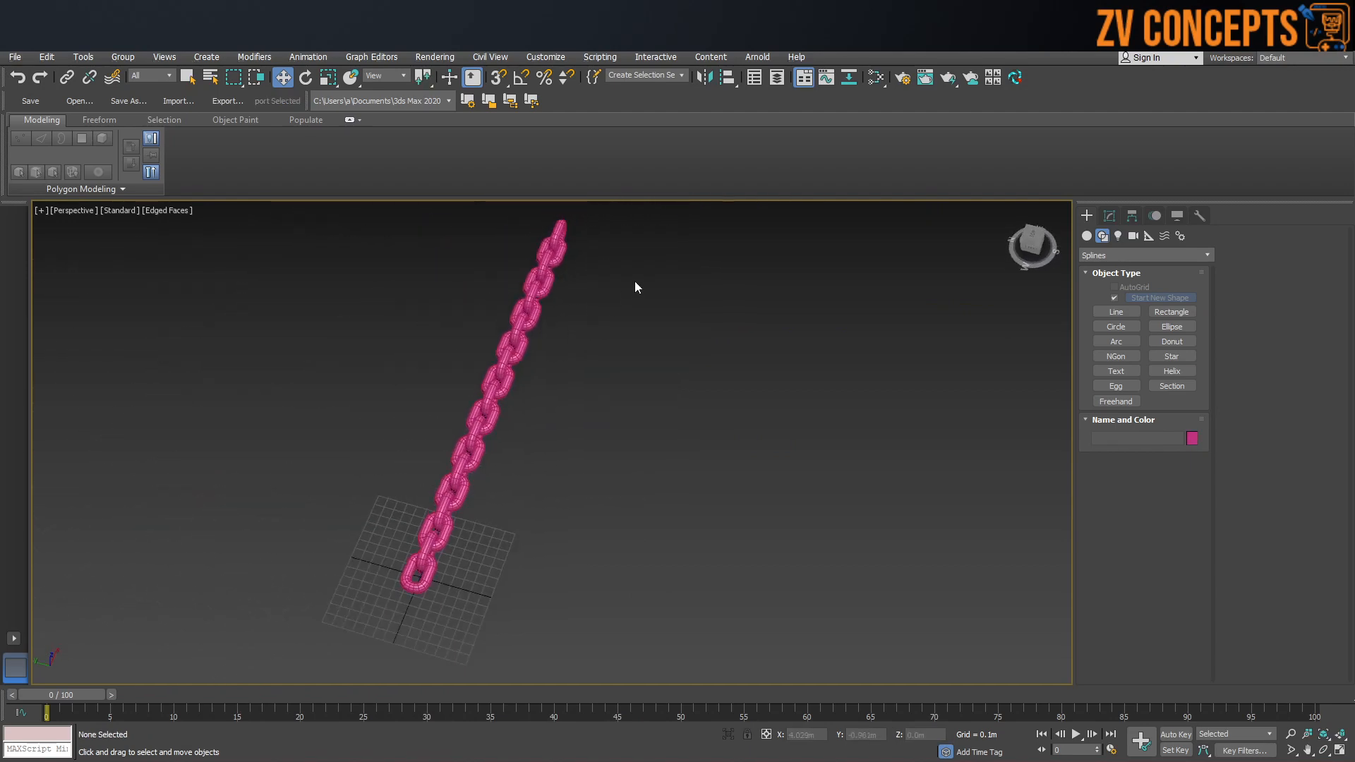
Reselect the chain links, inspect up close how they interlock and leave nothing selected.
left_click_drag(416, 442, 400, 568)
key("z")
middle_click_drag(429, 529, 523, 432, "alt")
scroll(523, 432, "up", 6)
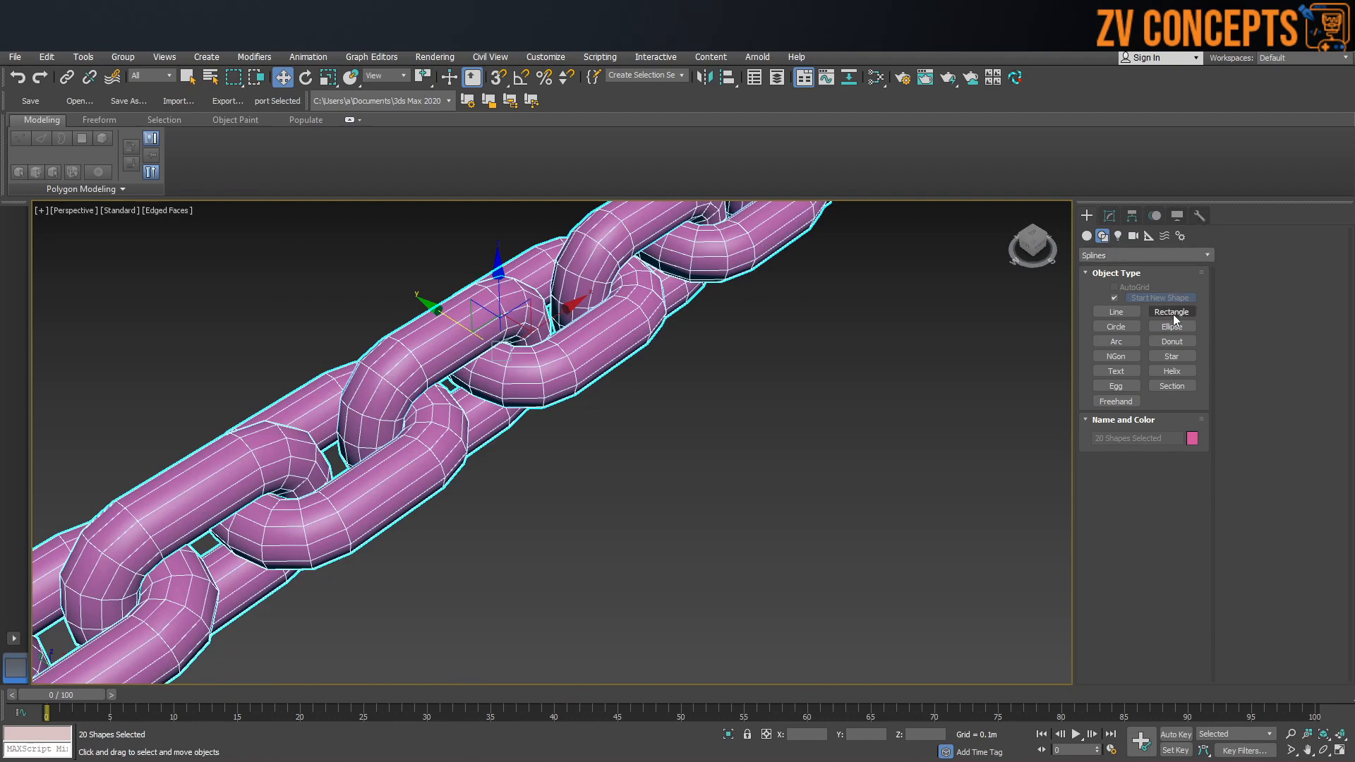
scroll(513, 462, "down", 6)
middle_click_drag(512, 462, 476, 454, "alt")
left_click(862, 489)
left_click_drag(894, 599, 123, 225)
left_click(802, 338)
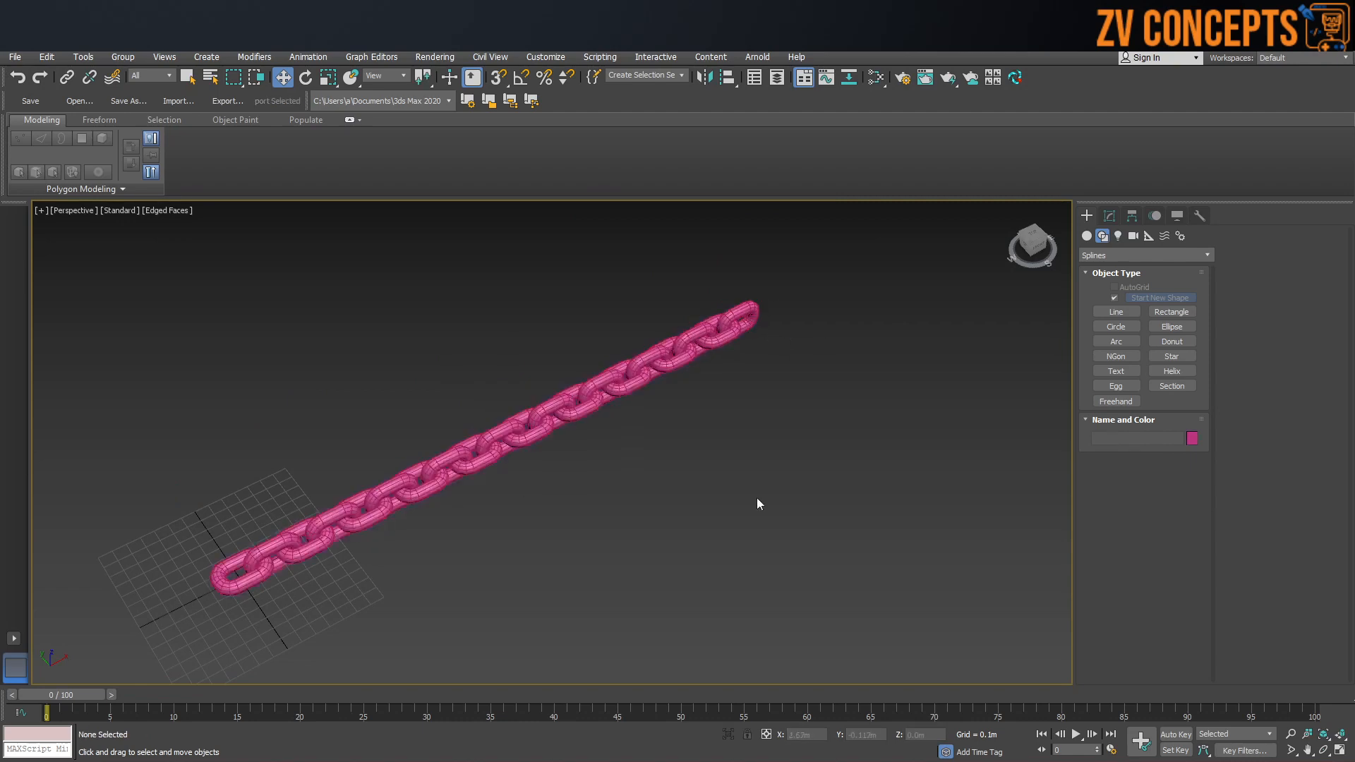
Select all the chain links and convert them to Editable Poly.
left_click_drag(853, 251, 96, 657)
middle_click_drag(97, 657, 531, 494, "alt")
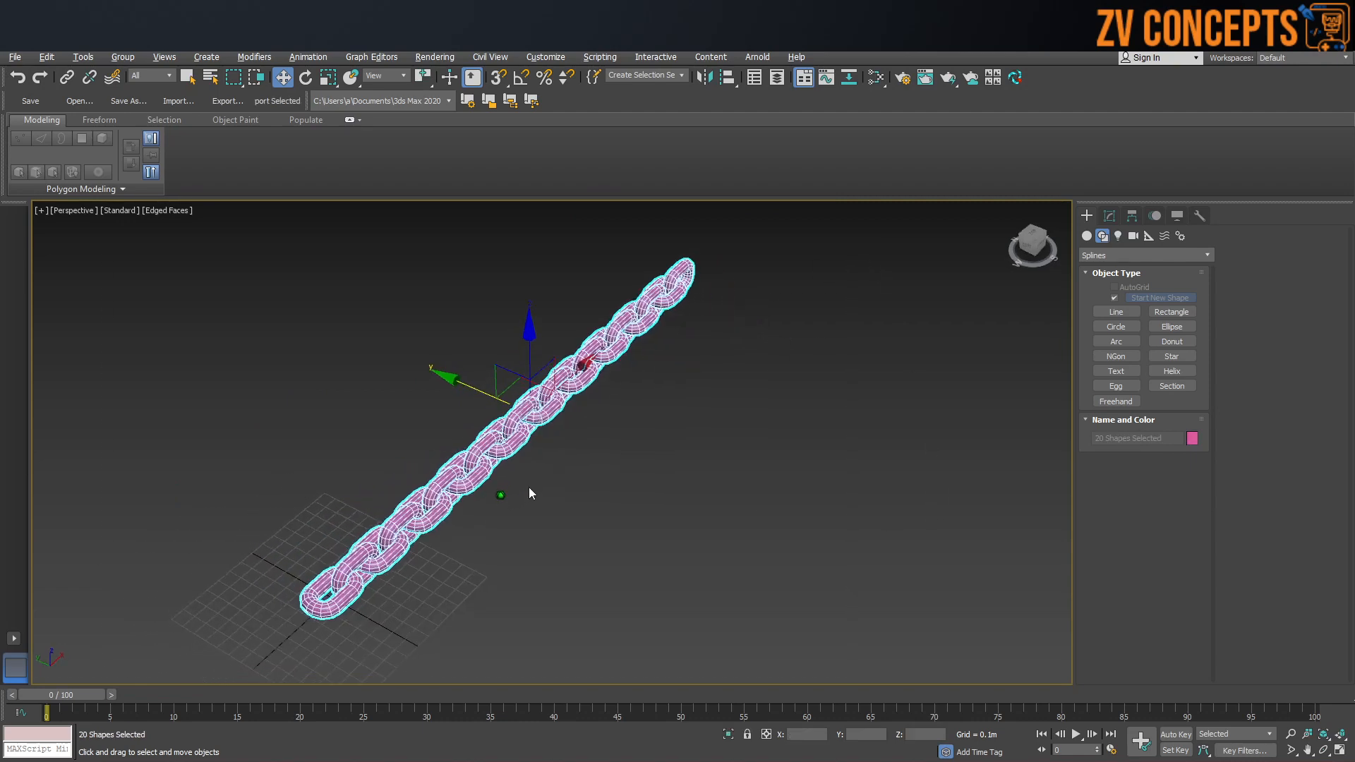
right_click(513, 420)
mouse_move(562, 562)
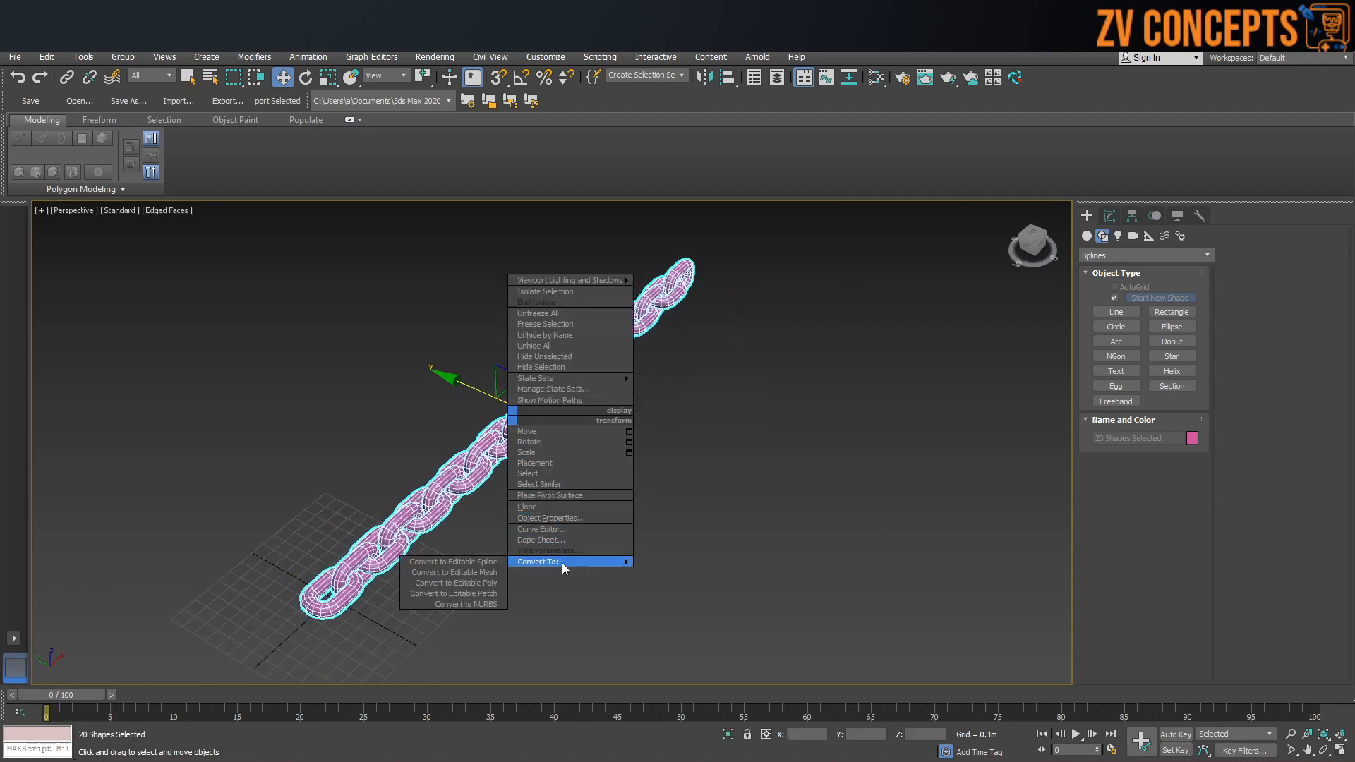
left_click(481, 583)
Attach Rectangle002 through Rectangle020 to the first chain link and rename the combined object Cnain.
left_click(355, 599)
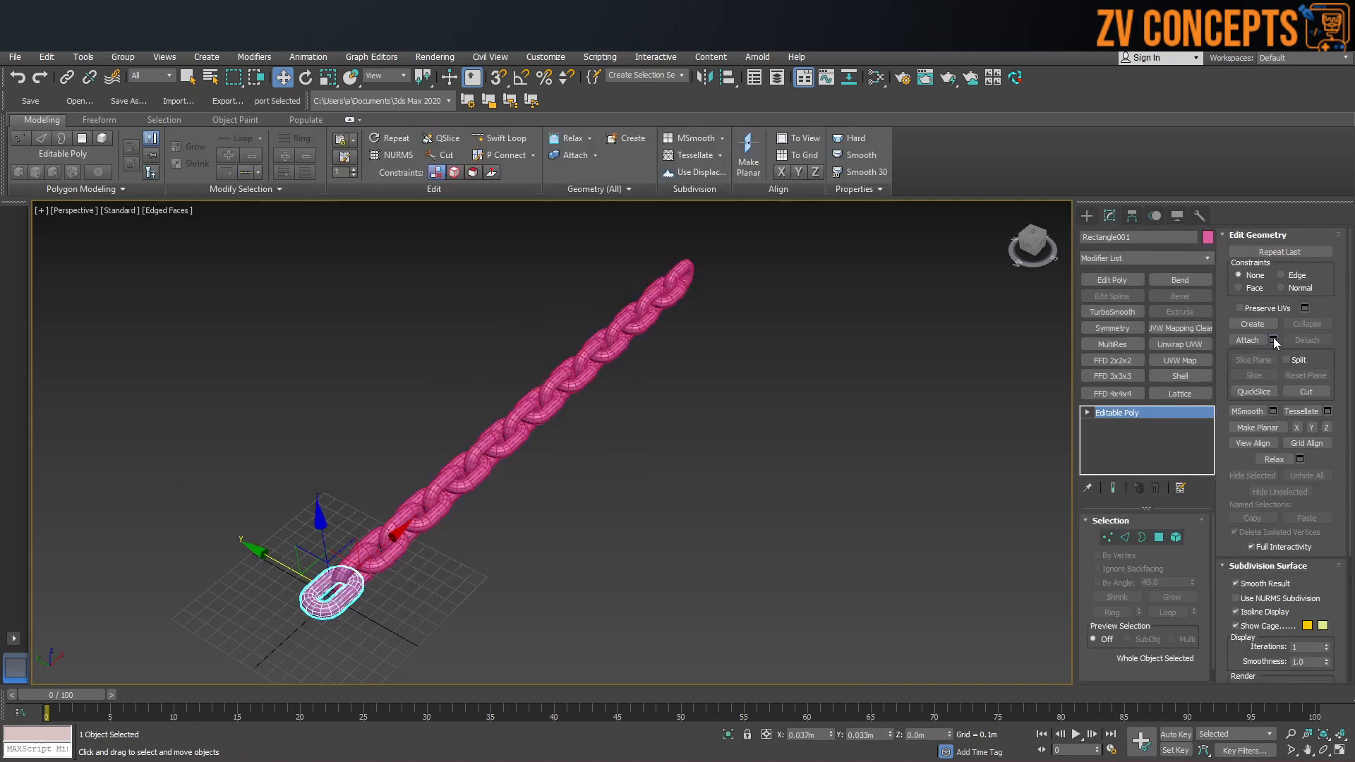
left_click_drag(0, 99, 629, 100)
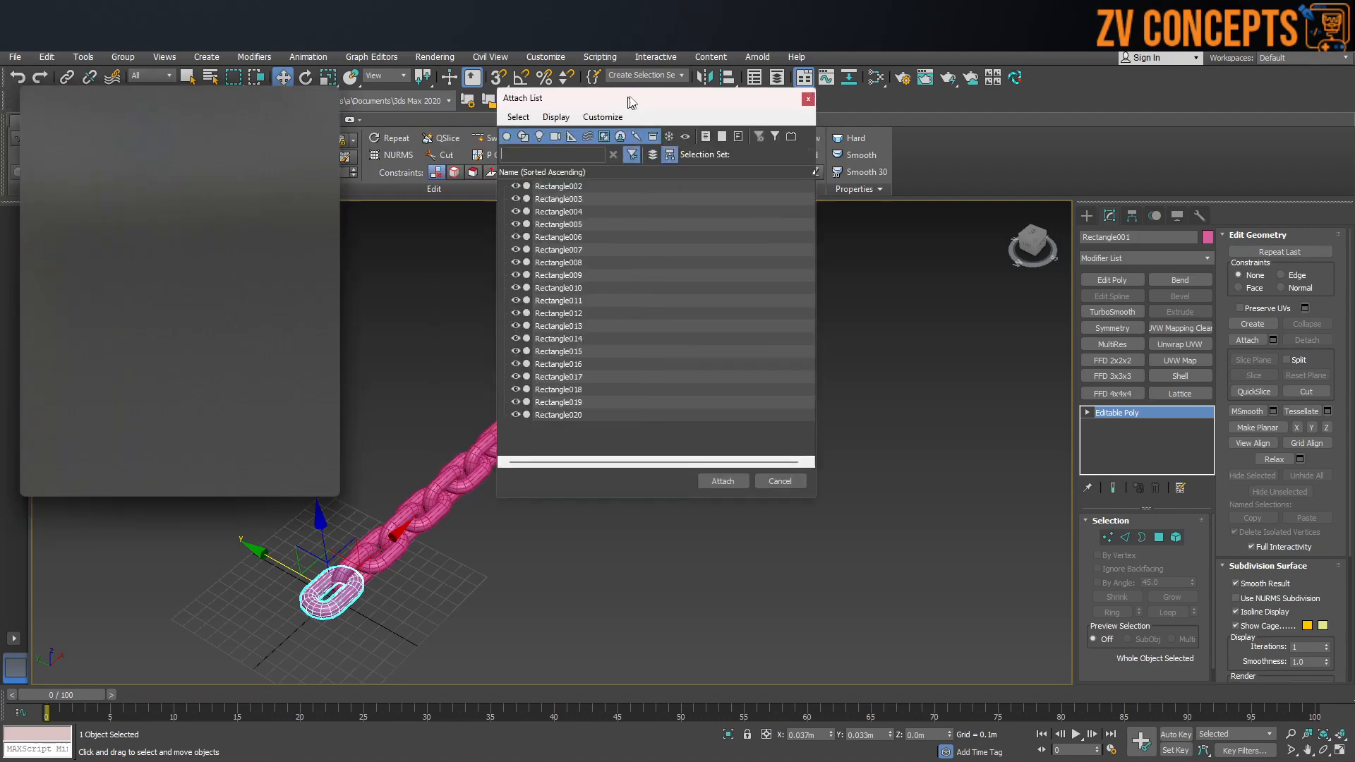
left_click(587, 186)
left_click(590, 415, "shift")
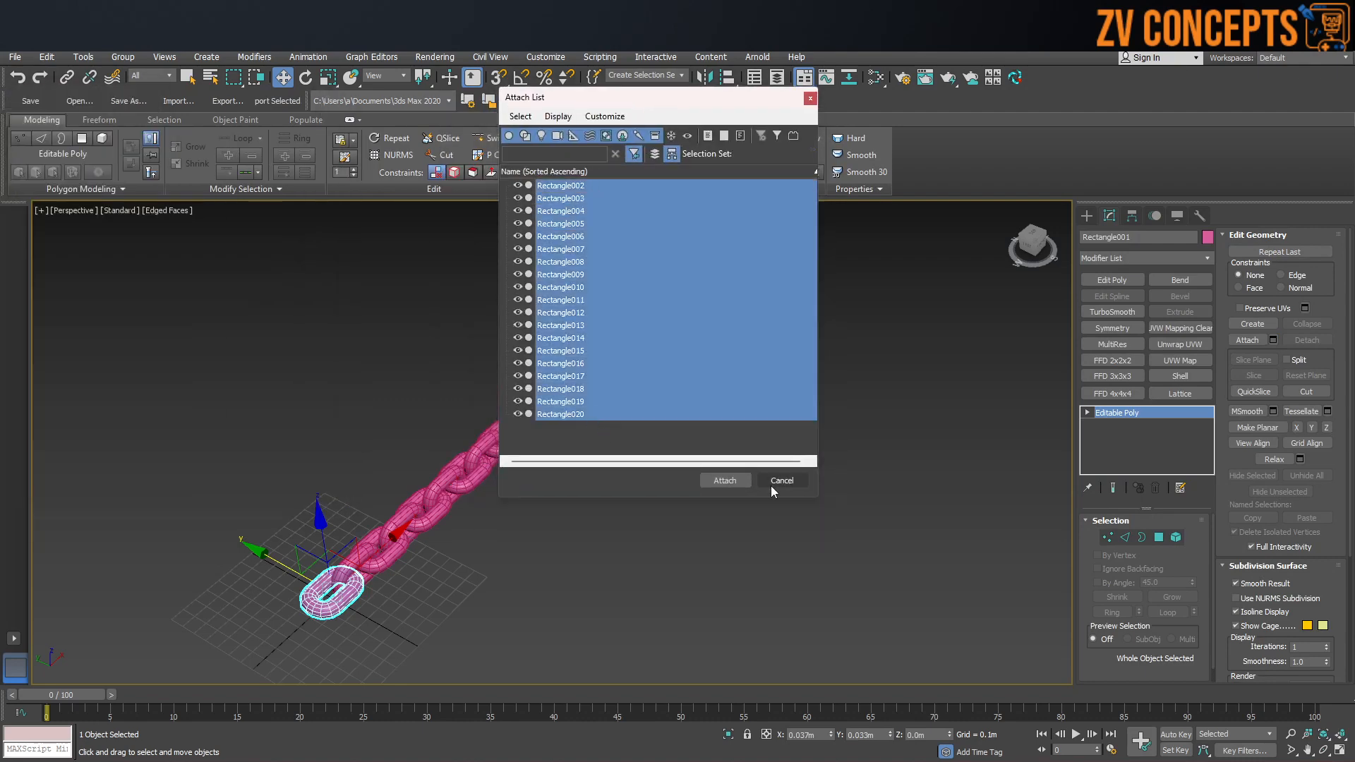
left_click(727, 481)
type("Cnain")
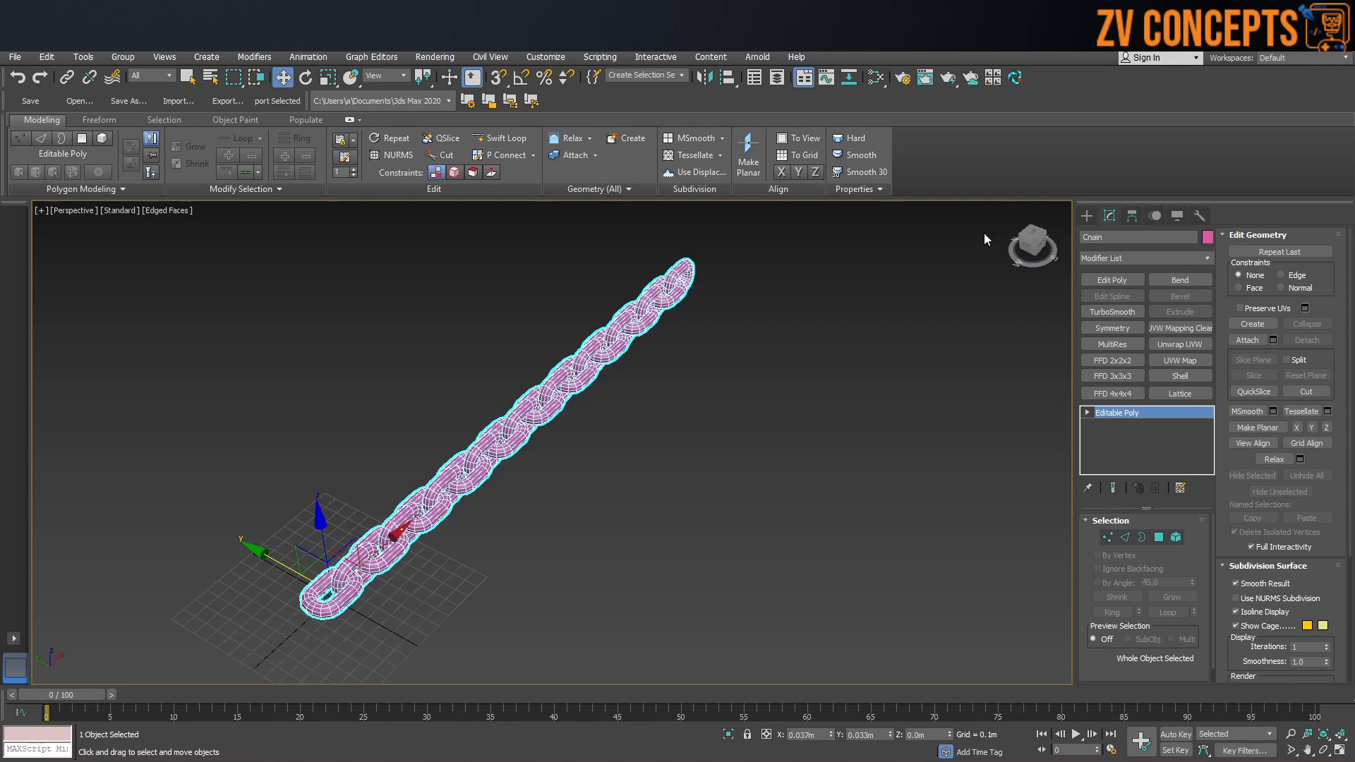
Move the combined chain away from the grid origin to about X 2.714 m and Y 0.344 m.
left_click(1087, 215)
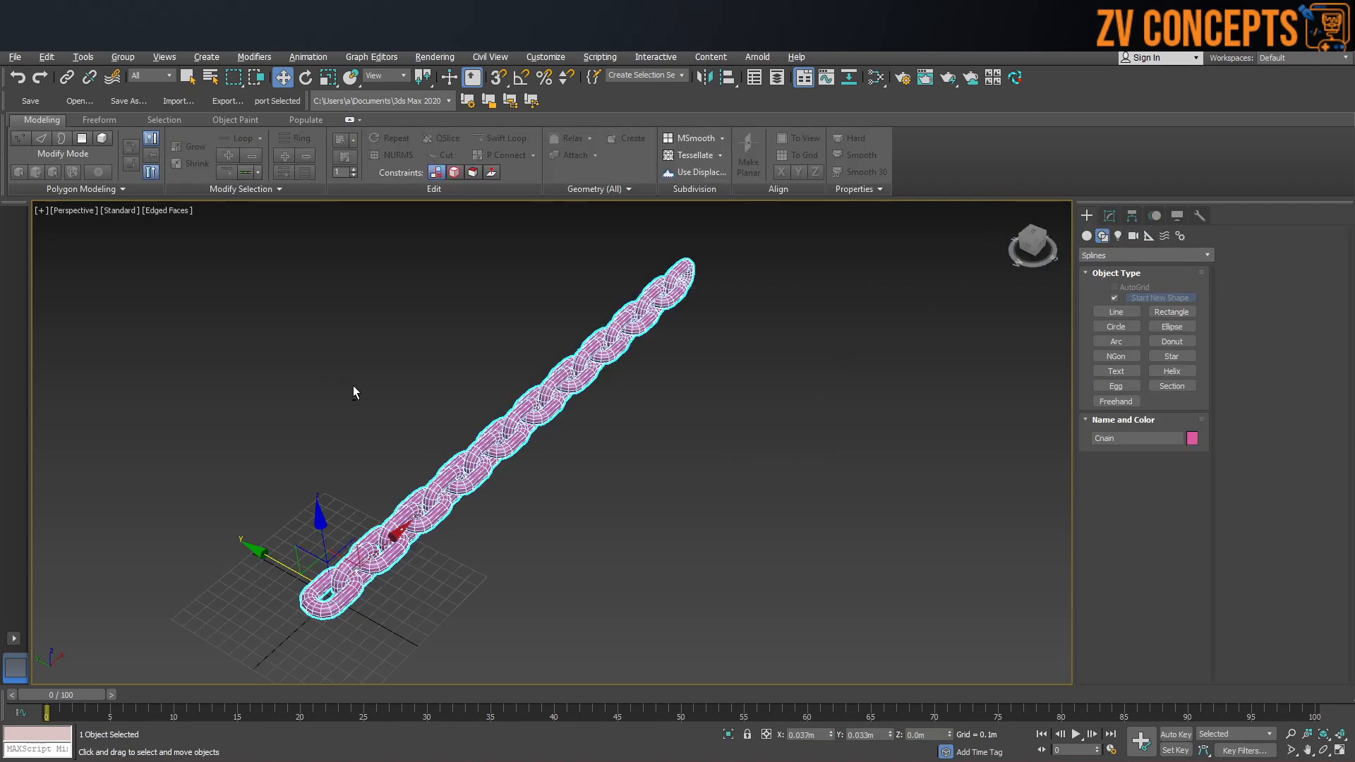
left_click_drag(293, 573, 254, 559)
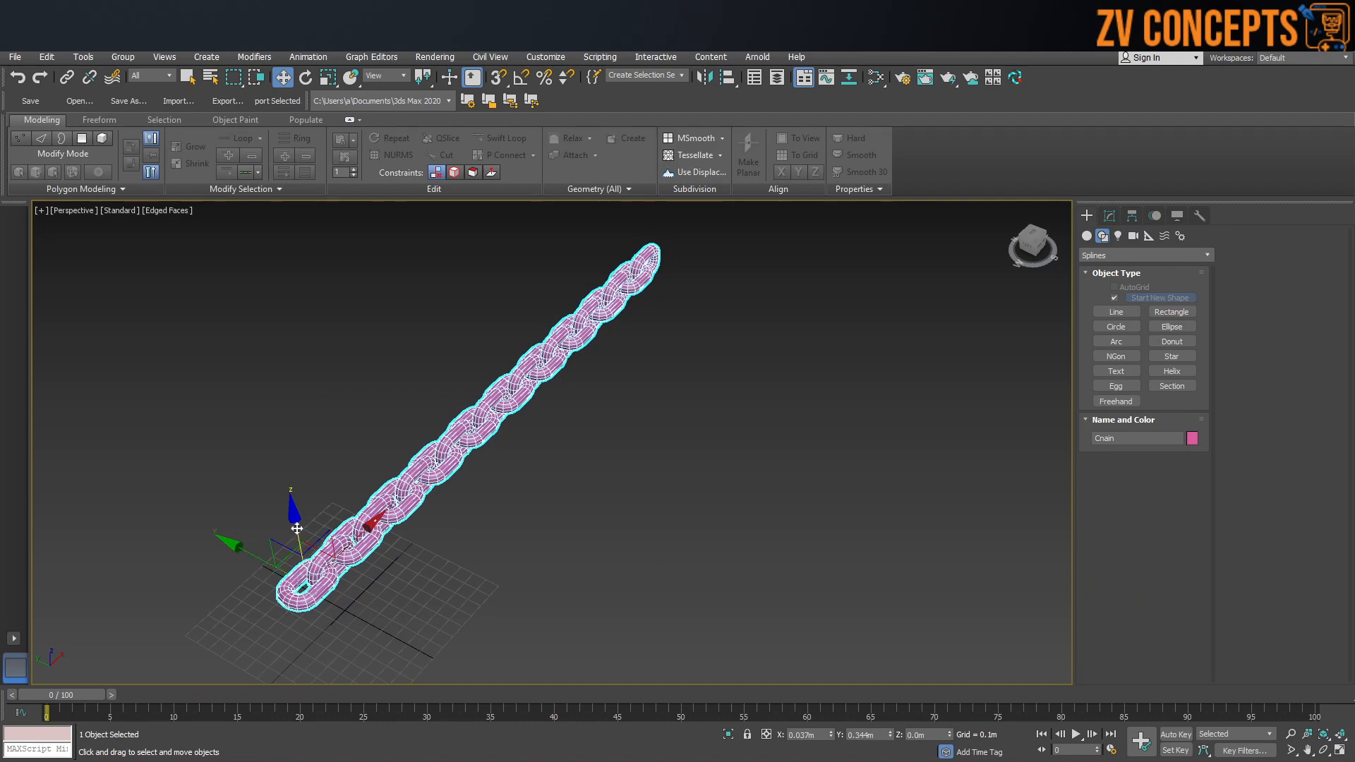
middle_click_drag(266, 540, 437, 474, "alt")
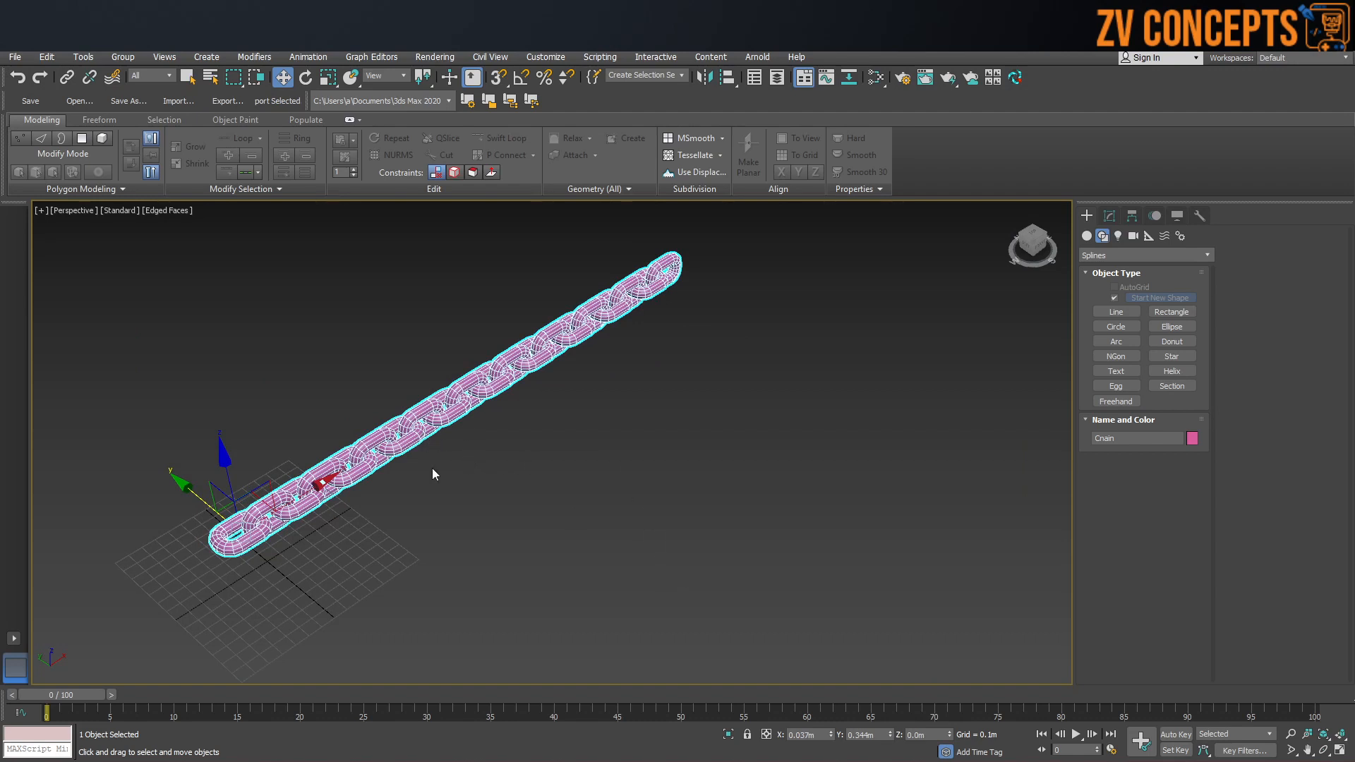
left_click_drag(293, 497, 665, 387)
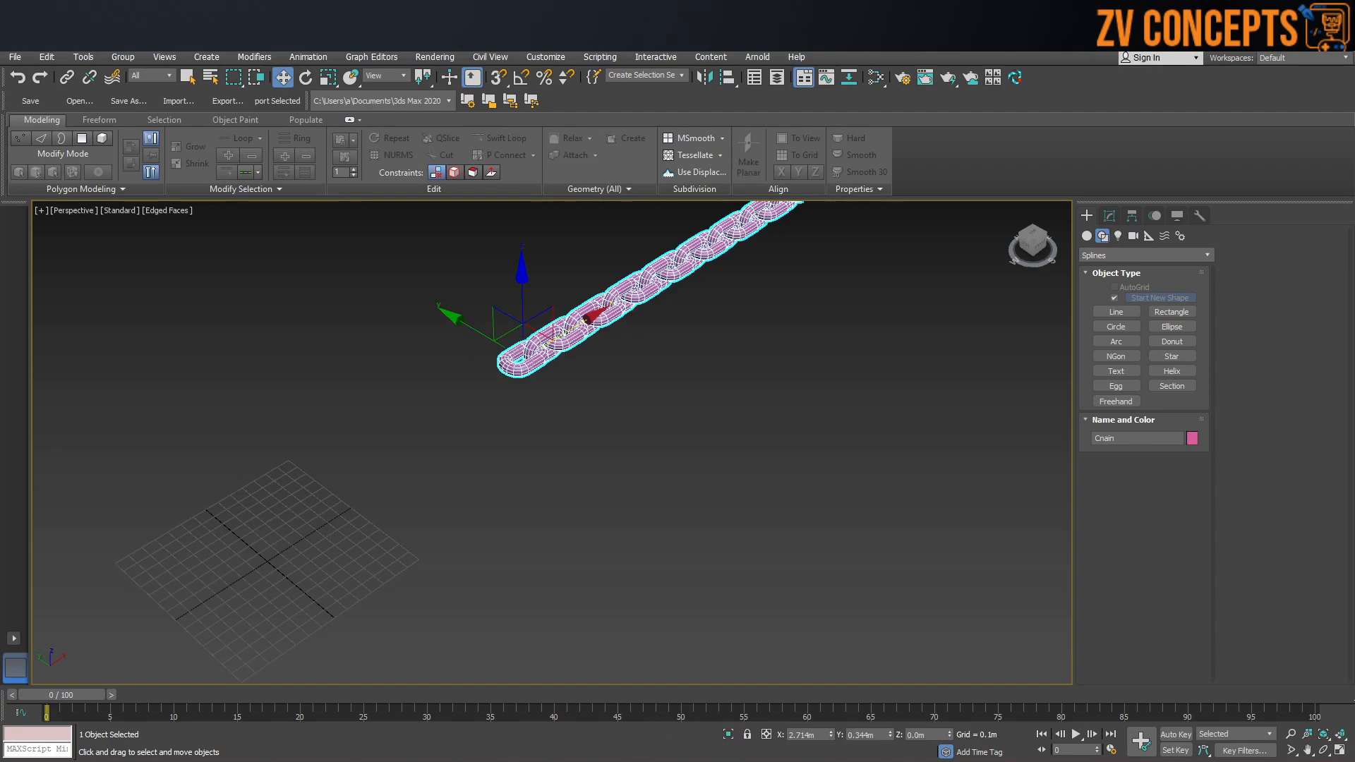
Check the Lecture 8 topics in the course outline in Google Docs and return to 3ds Max.
key("alt+Tab")
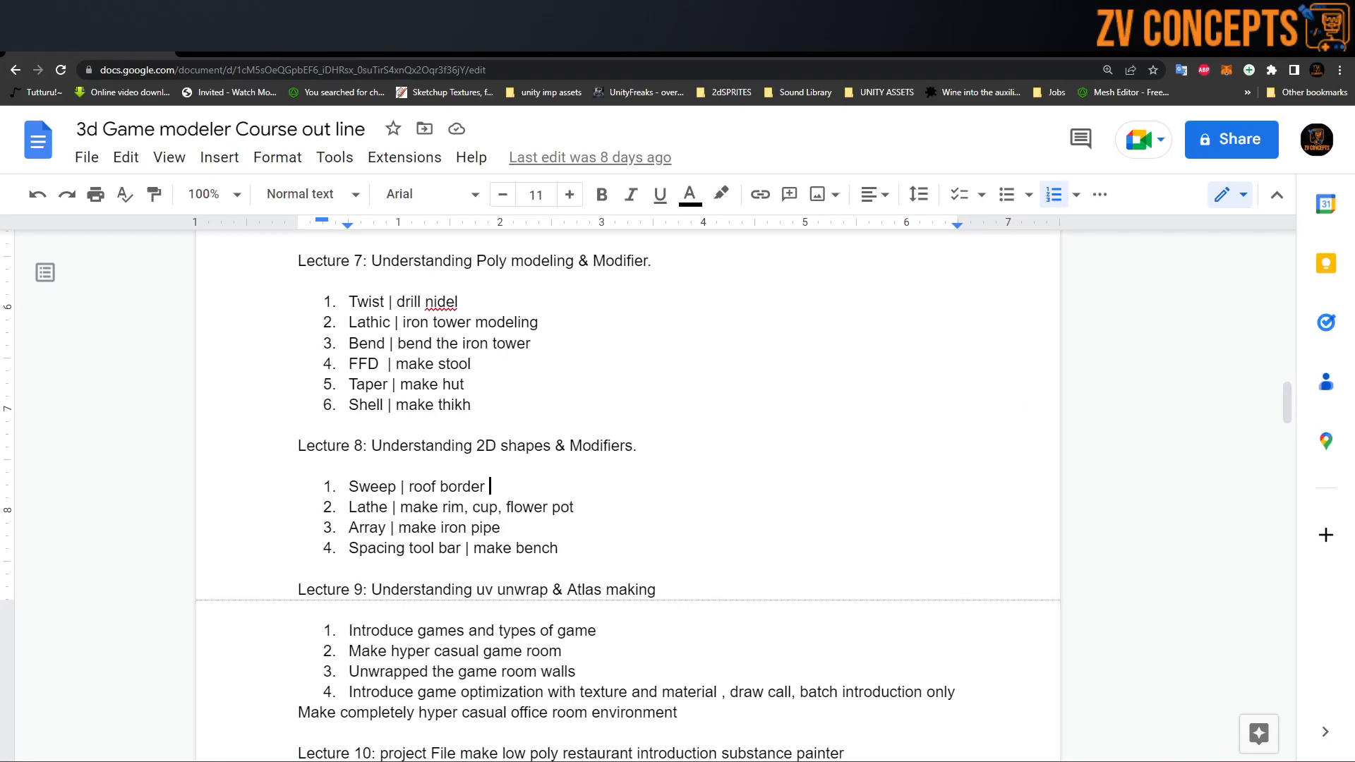
key("alt+Tab")
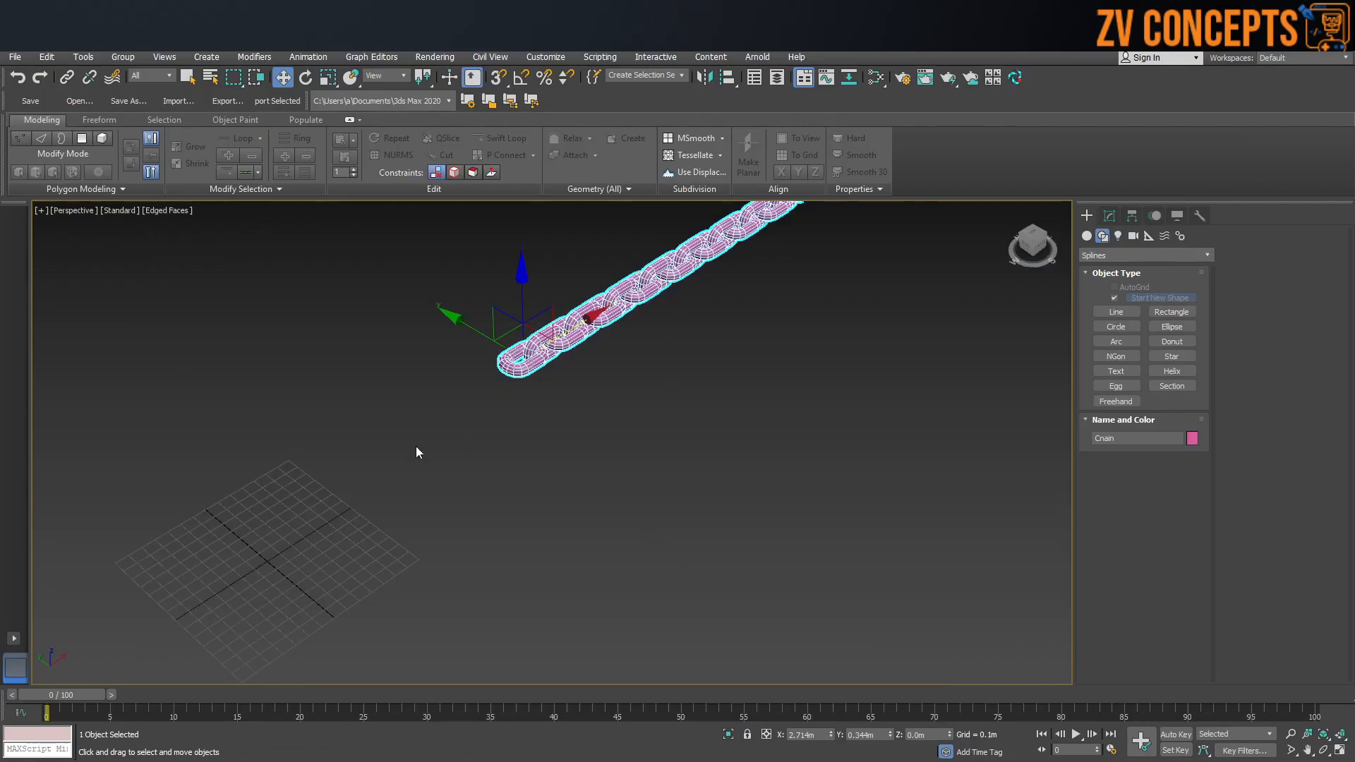
middle_click_drag(376, 457, 421, 451)
Switch to the Front view beside the chain and start the Line tool with its Drag Type set to Smooth.
key("f")
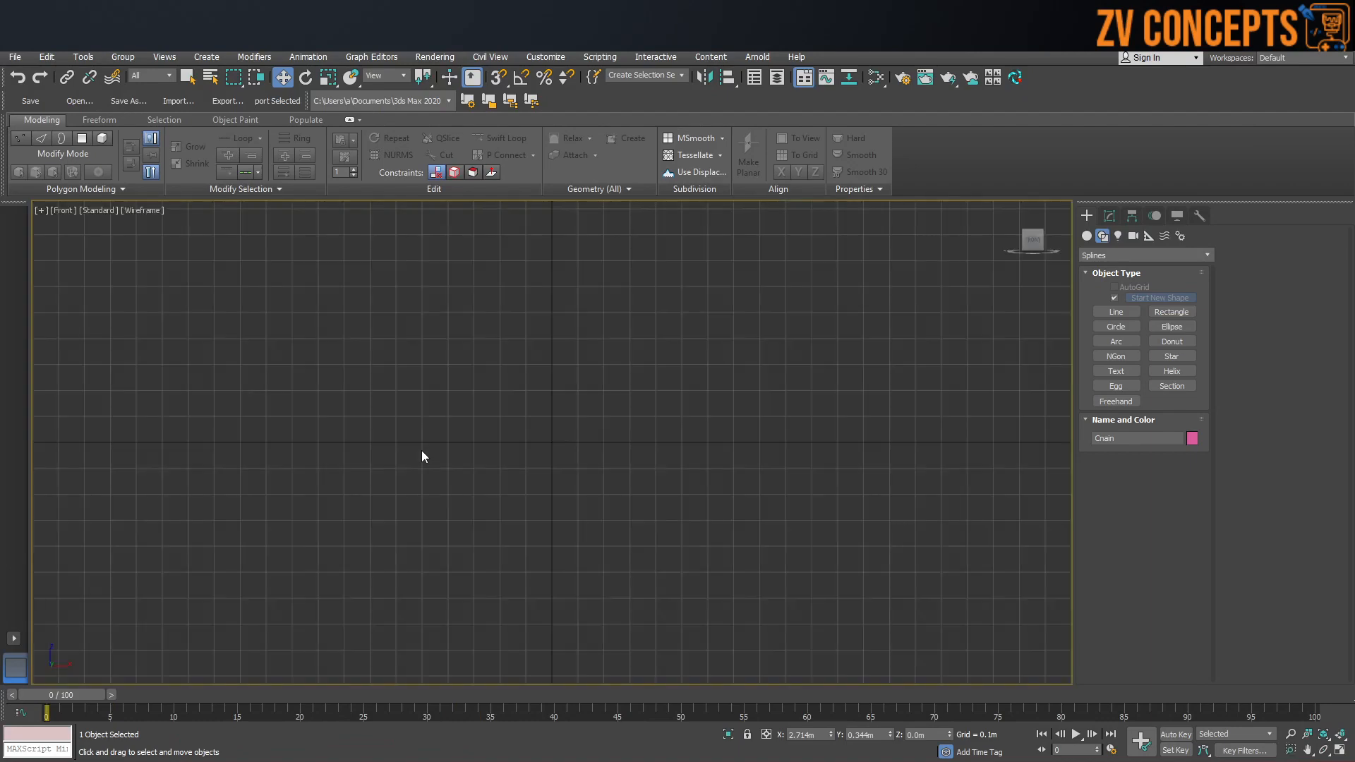
key("z")
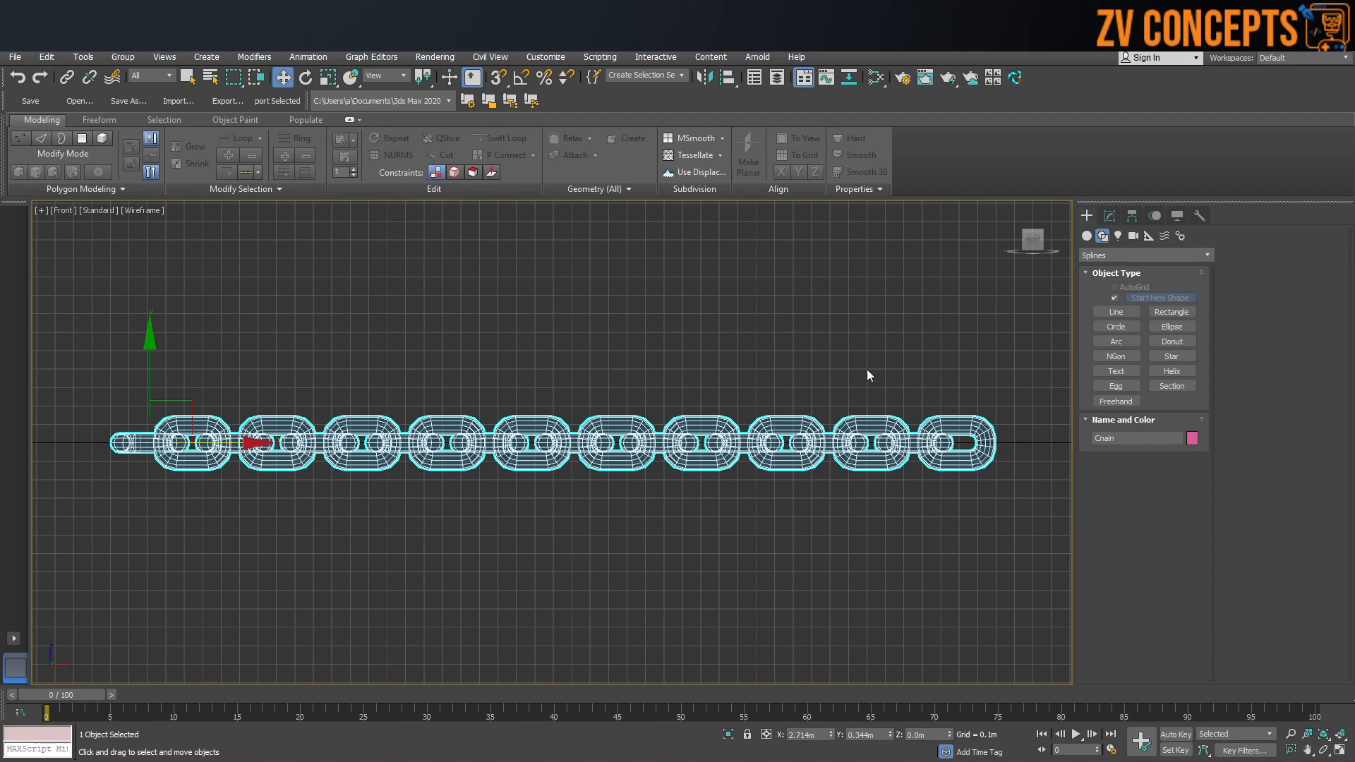
scroll(463, 316, "down", 5)
middle_click_drag(463, 316, 976, 357)
middle_click_drag(590, 373, 566, 433)
scroll(662, 374, "up", 3)
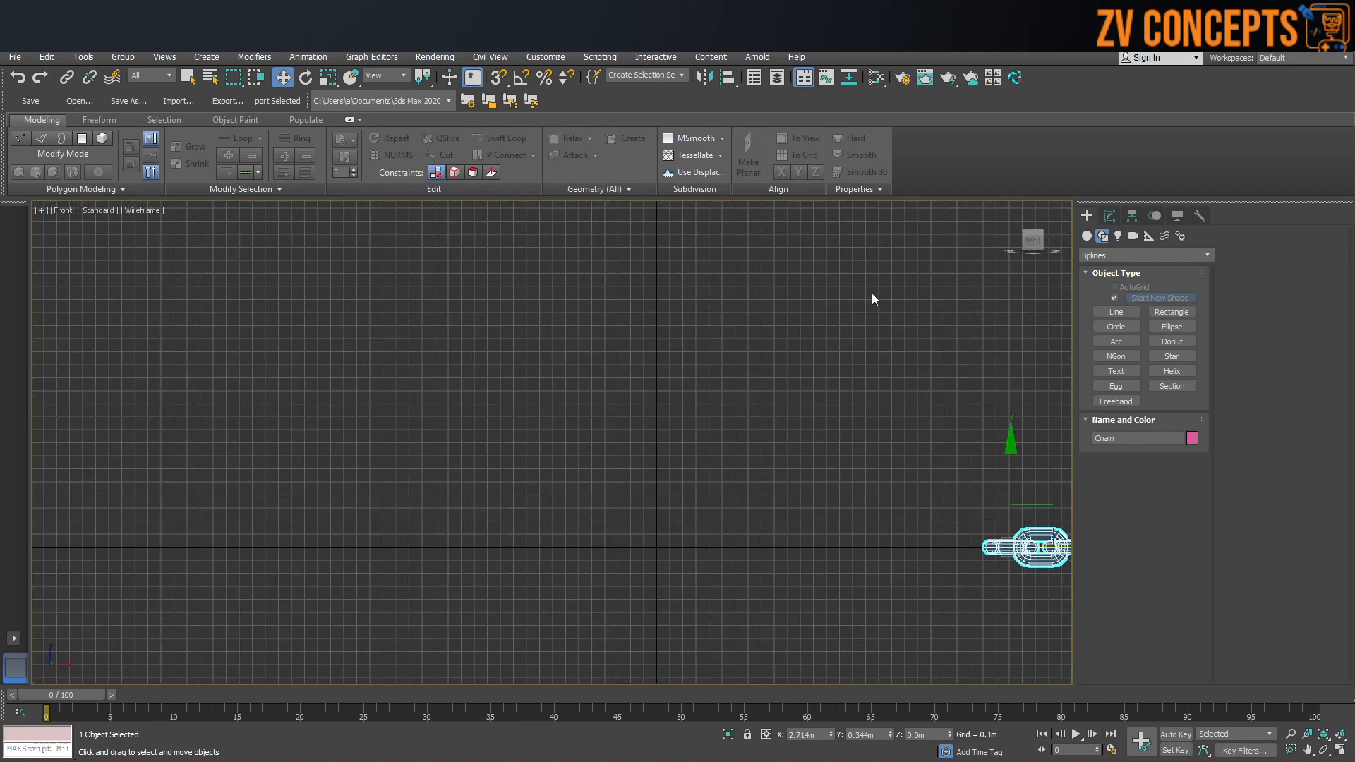
left_click(1138, 312)
left_click(1157, 576)
middle_click_drag(584, 385, 519, 438)
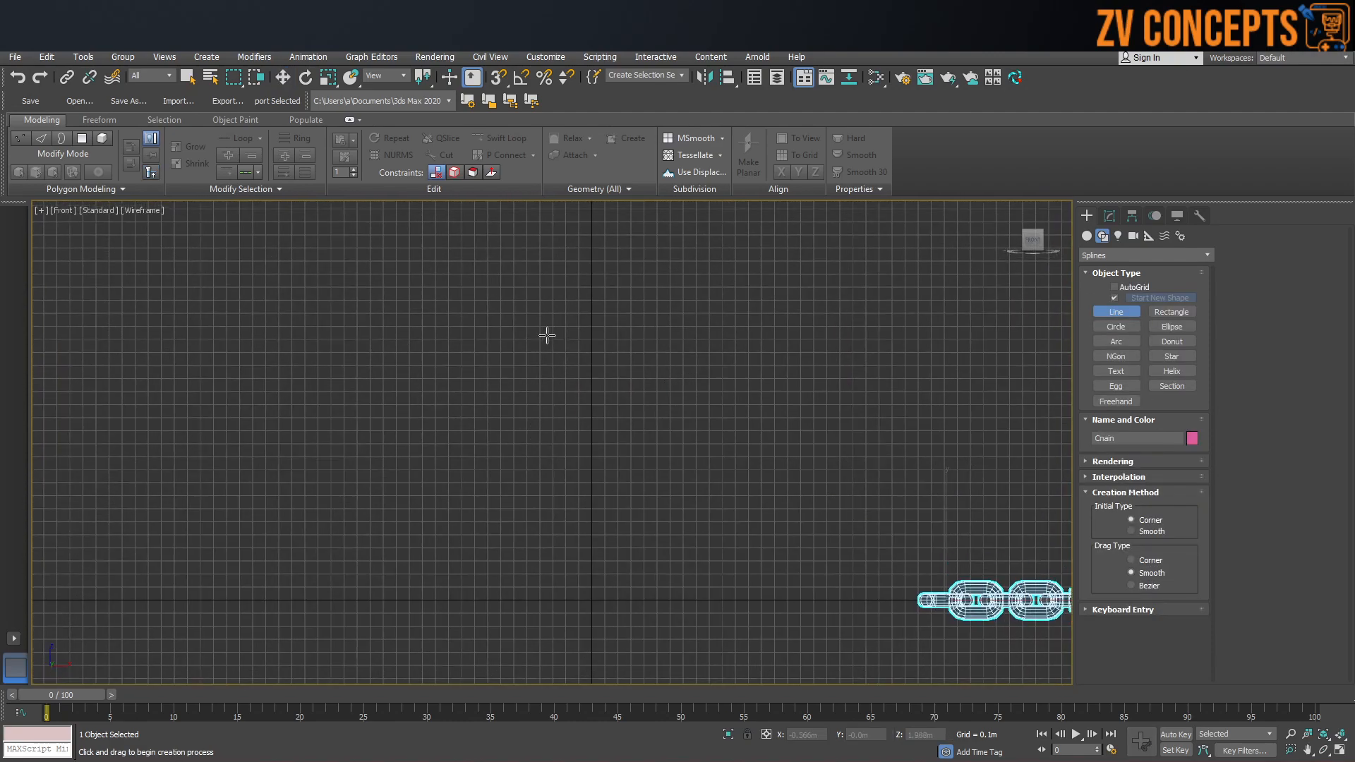
left_click(591, 269)
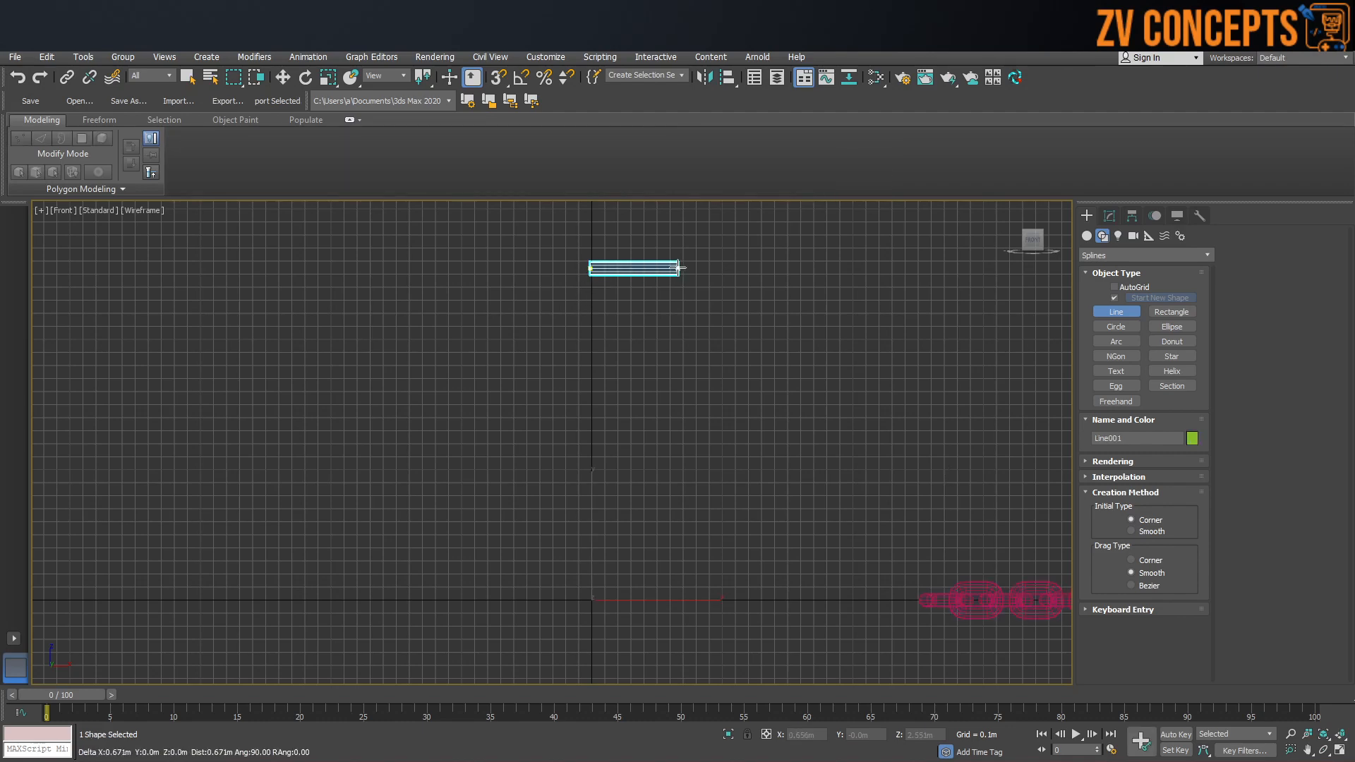
right_click(678, 268)
left_click(1109, 215)
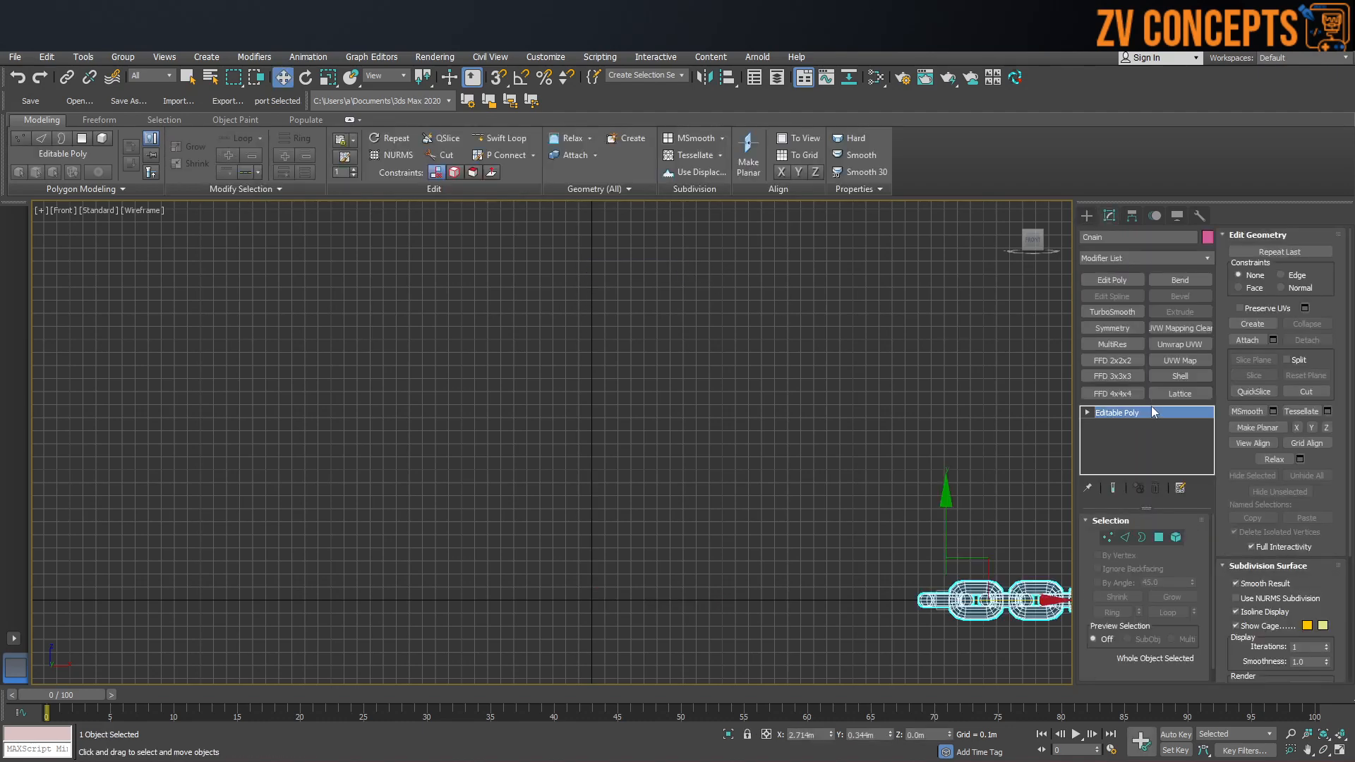
left_click(1087, 217)
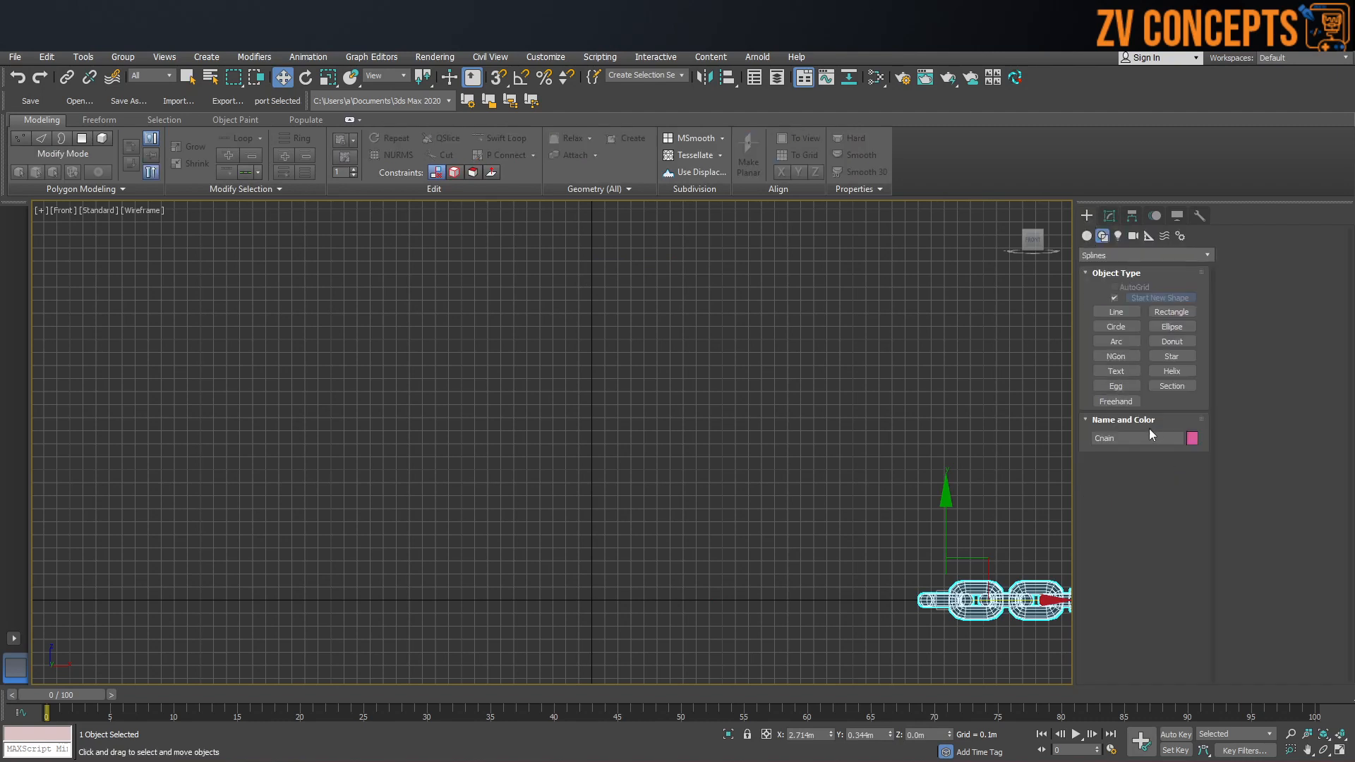
Restart the Line tool with Enable In Renderer and Enable In Viewport turned off.
left_click(1123, 314)
left_click(1277, 250)
left_click(1270, 261)
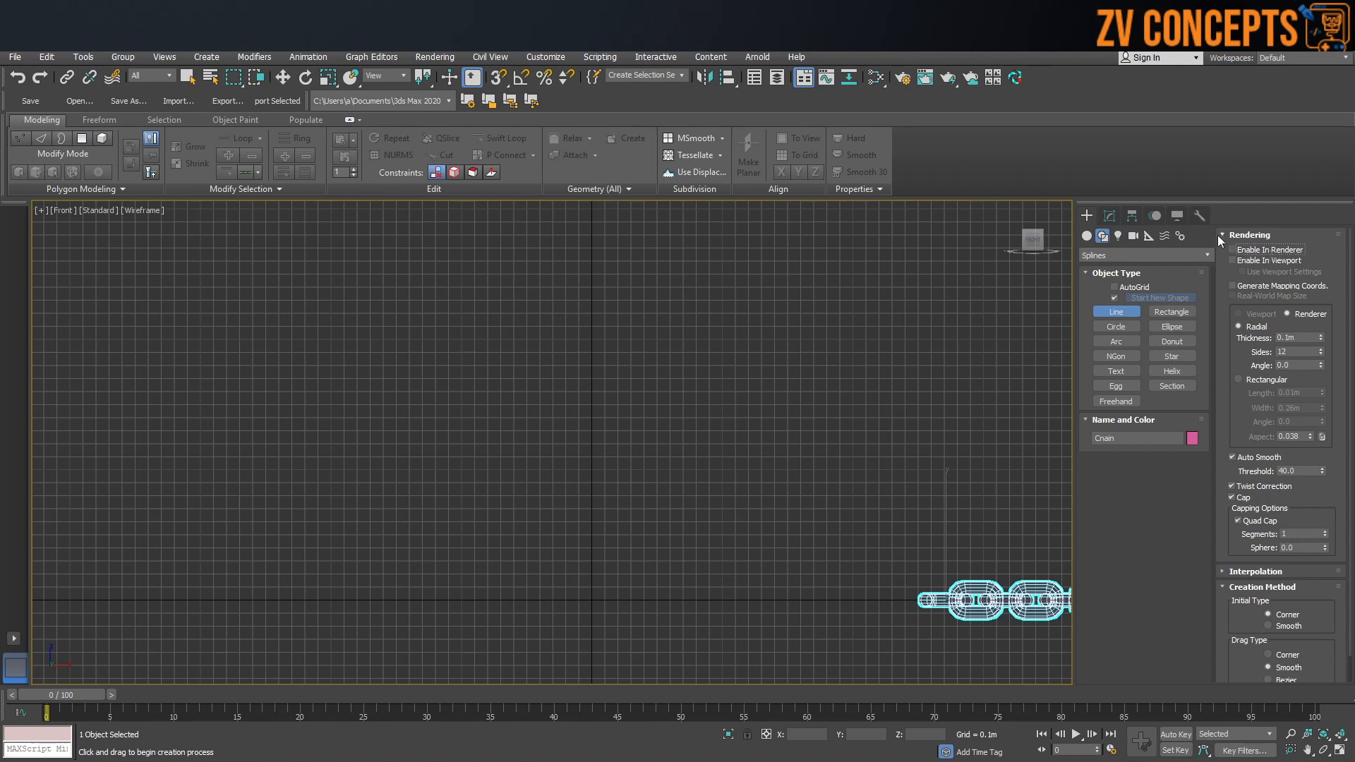
Draw an open four-point profile line above the origin, curved over the top and down the side, ending in a straight inward slant.
left_click(600, 259)
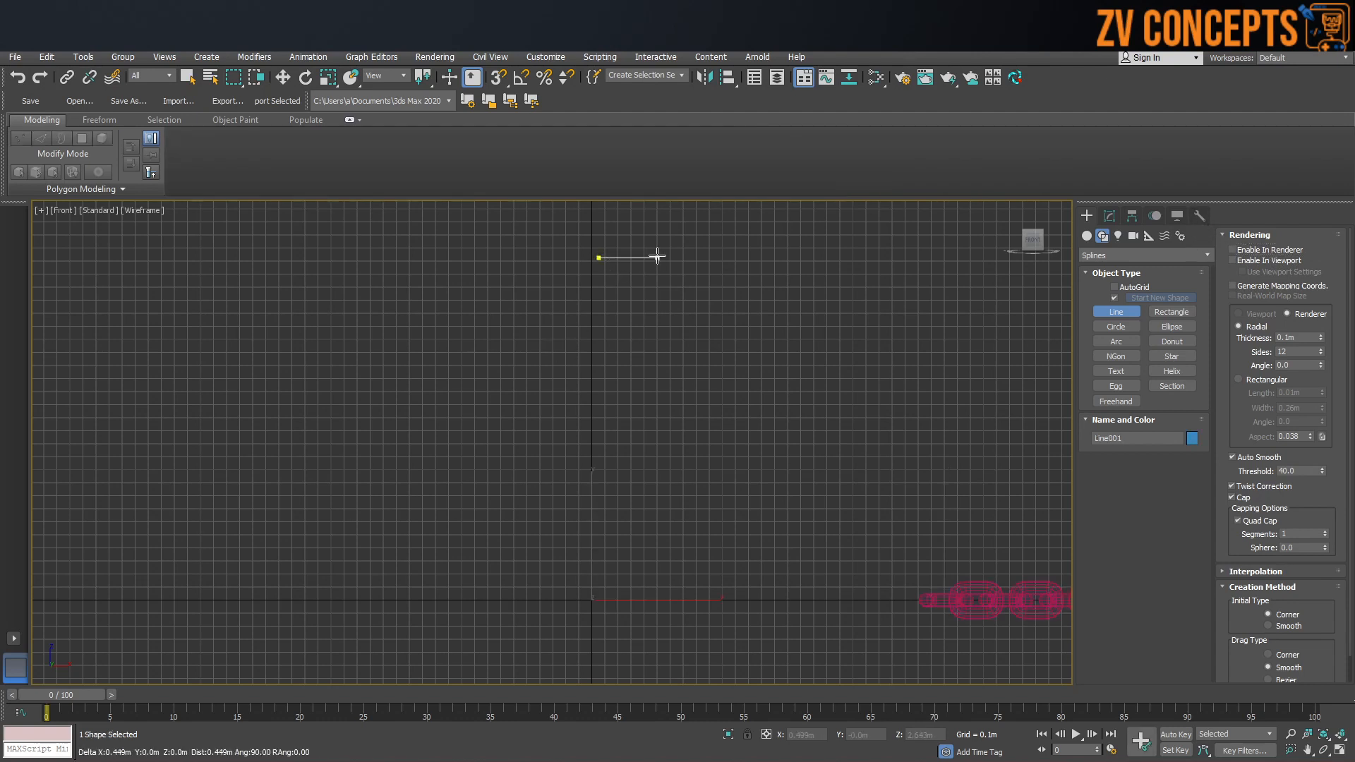
left_click(686, 258)
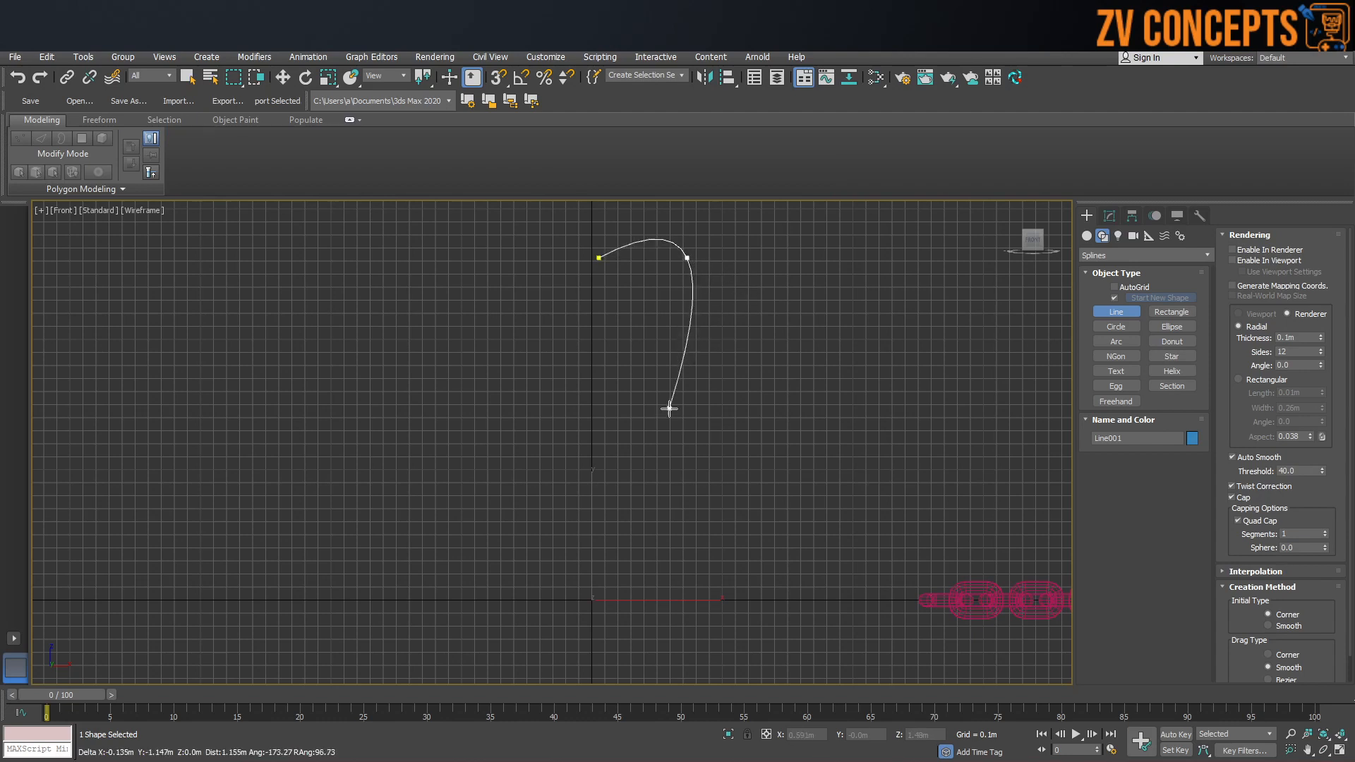
left_click(701, 417)
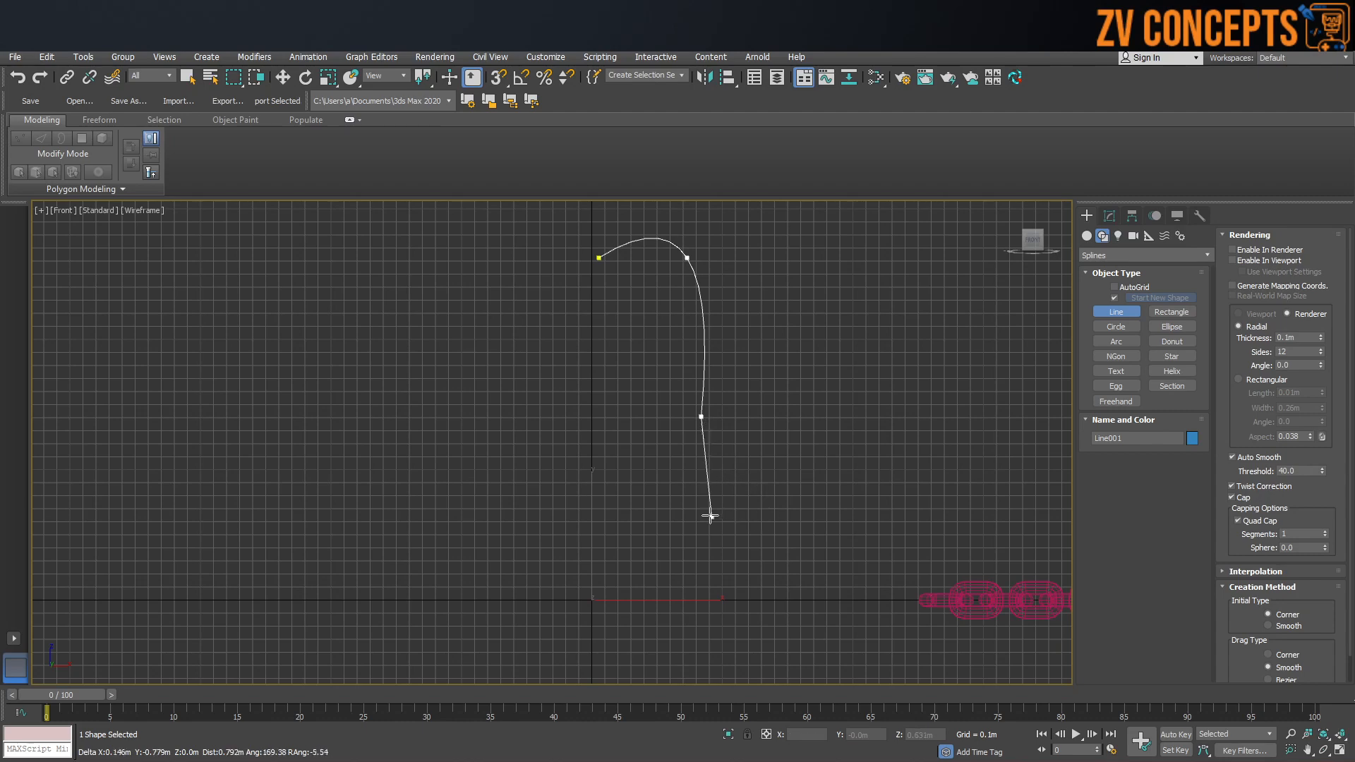
left_click(606, 516)
right_click(606, 516)
middle_click_drag(734, 312, 723, 361)
key("w")
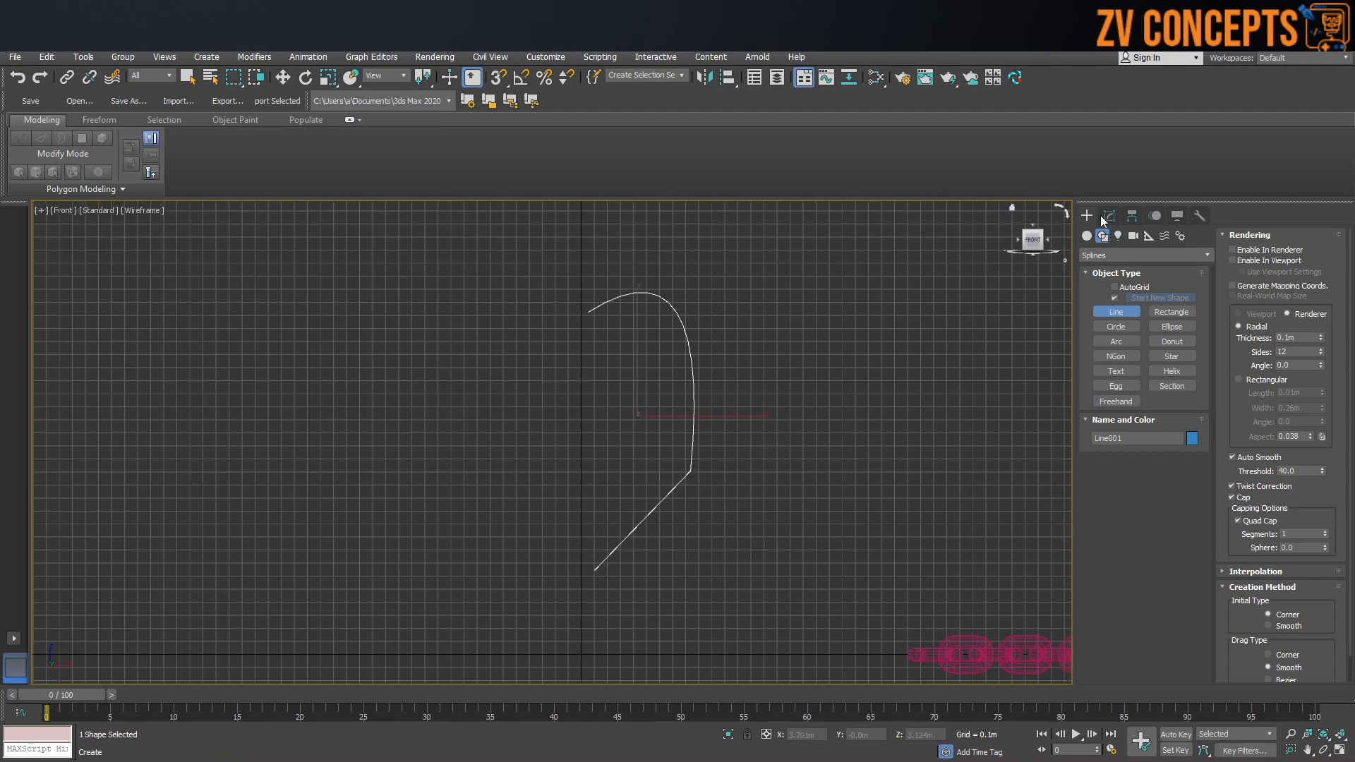
Collapse the line's Rendering settings and apply the Lathe modifier to the profile in the Perspective view.
left_click(1110, 216)
scroll(1141, 524, "up", 1)
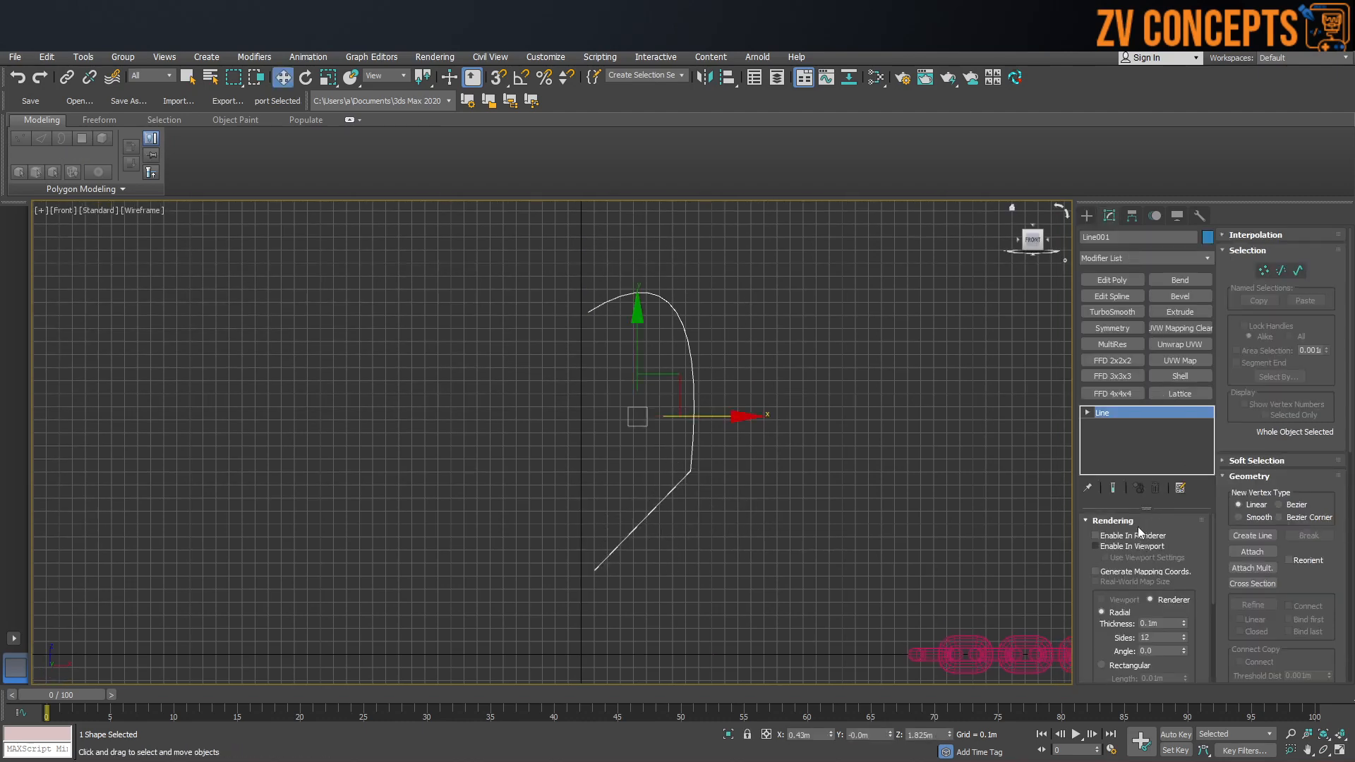
left_click(1133, 519)
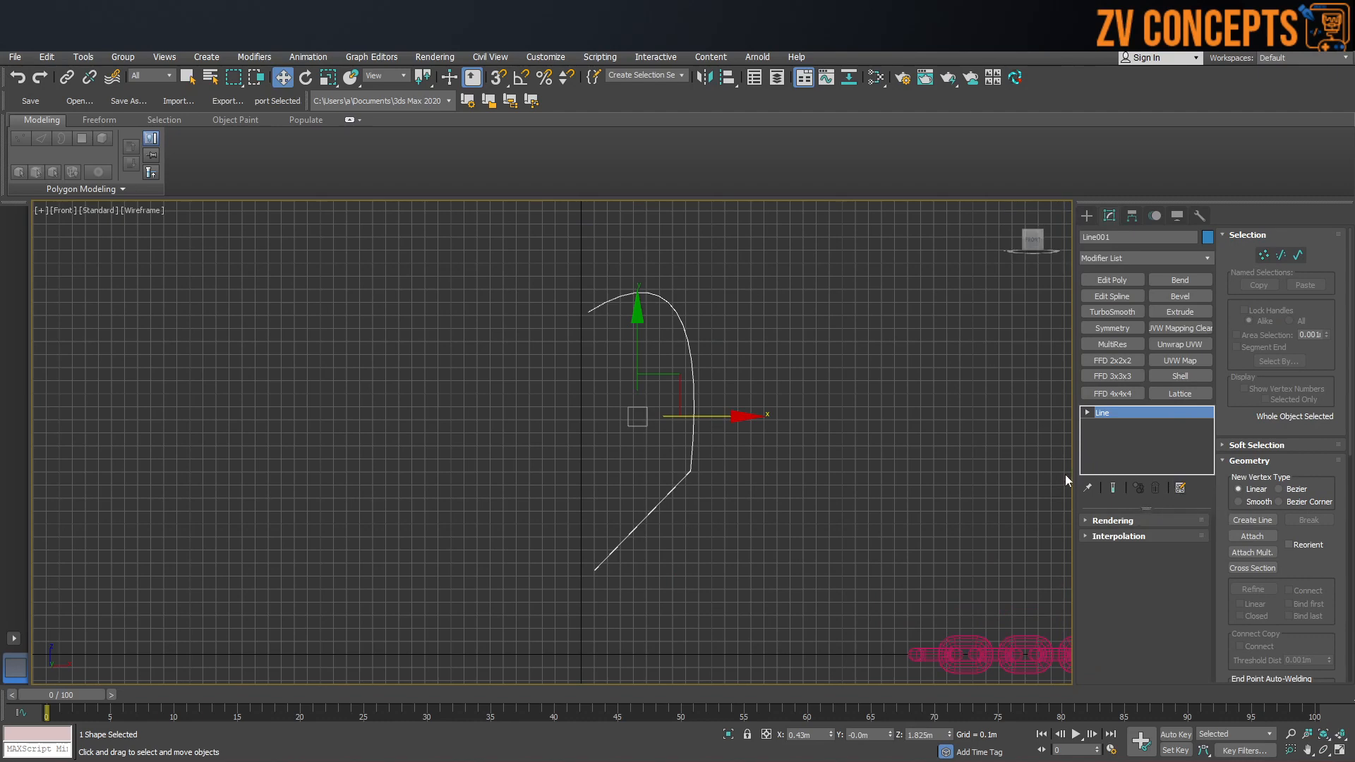
scroll(1296, 547, "down", 3)
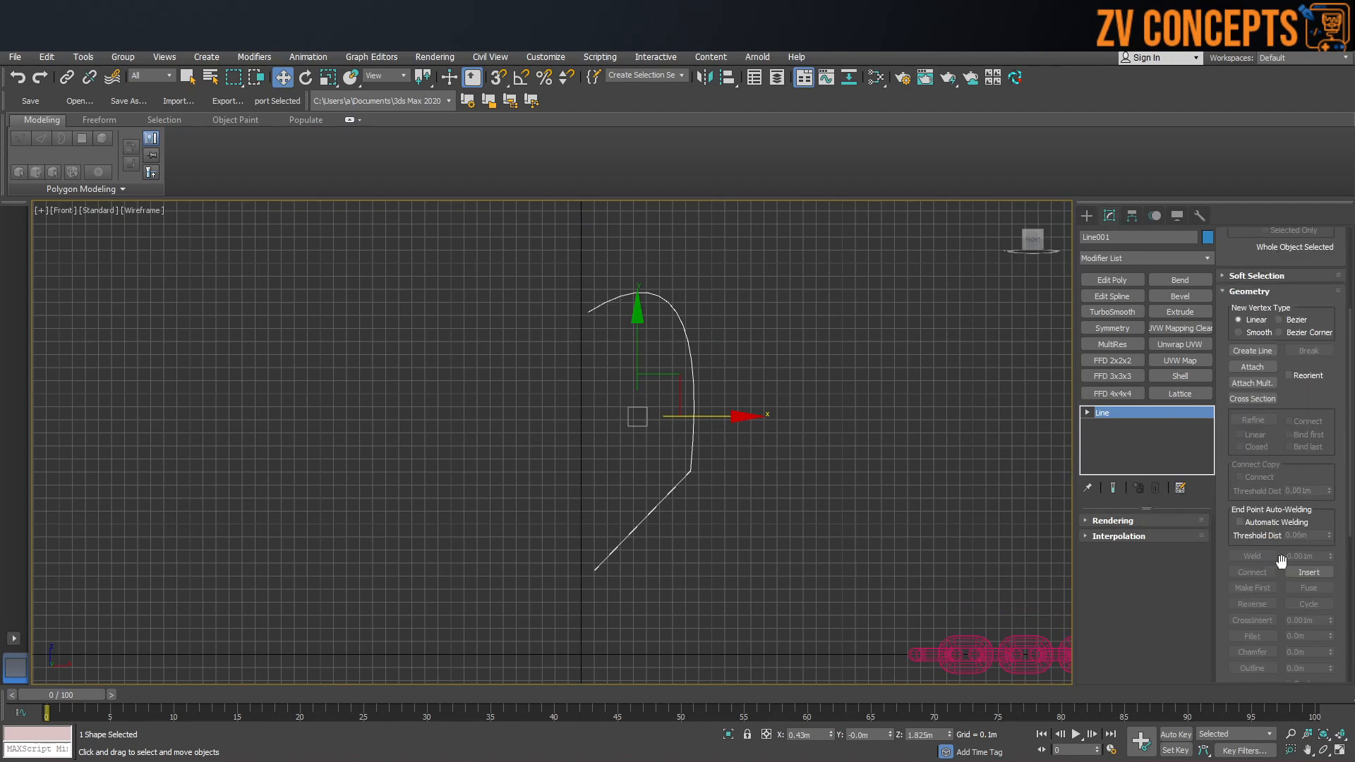
scroll(1281, 560, "up", 2)
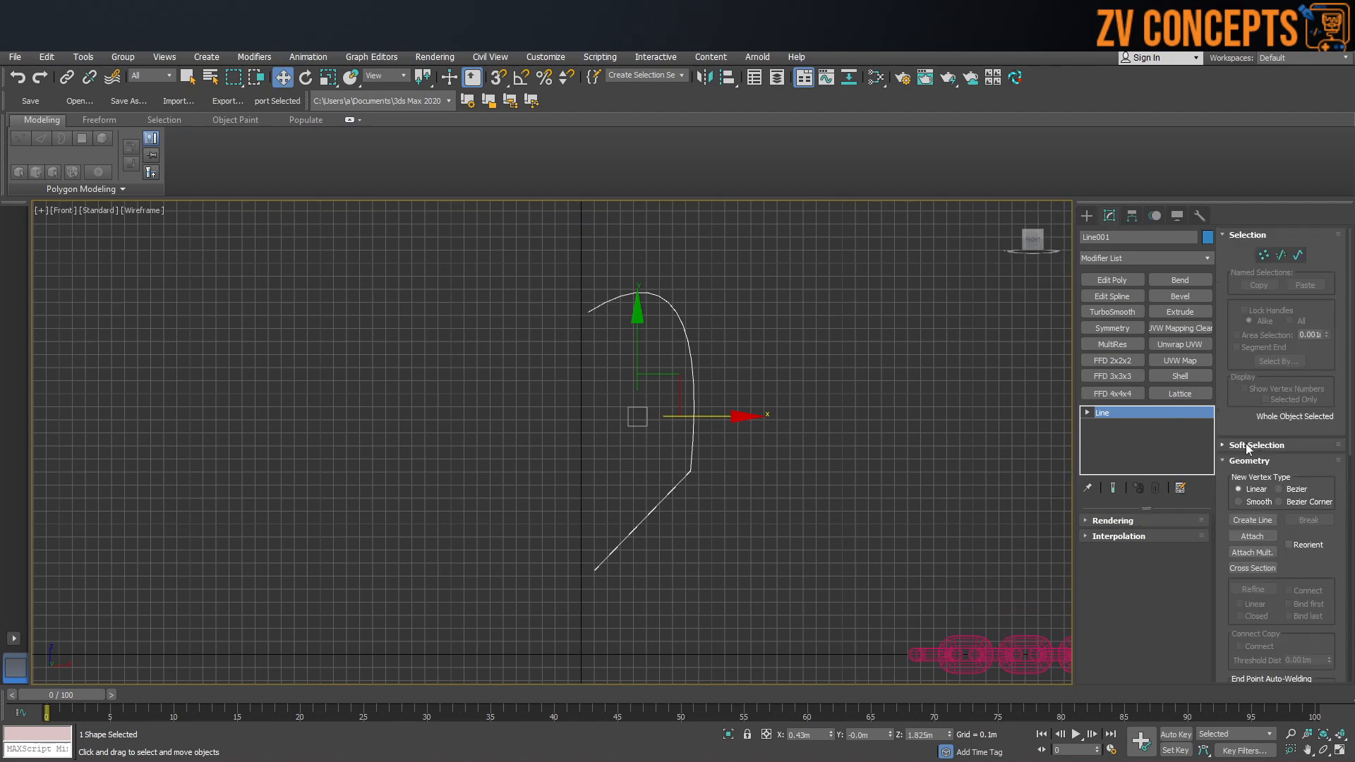
middle_click_drag(649, 339, 653, 356)
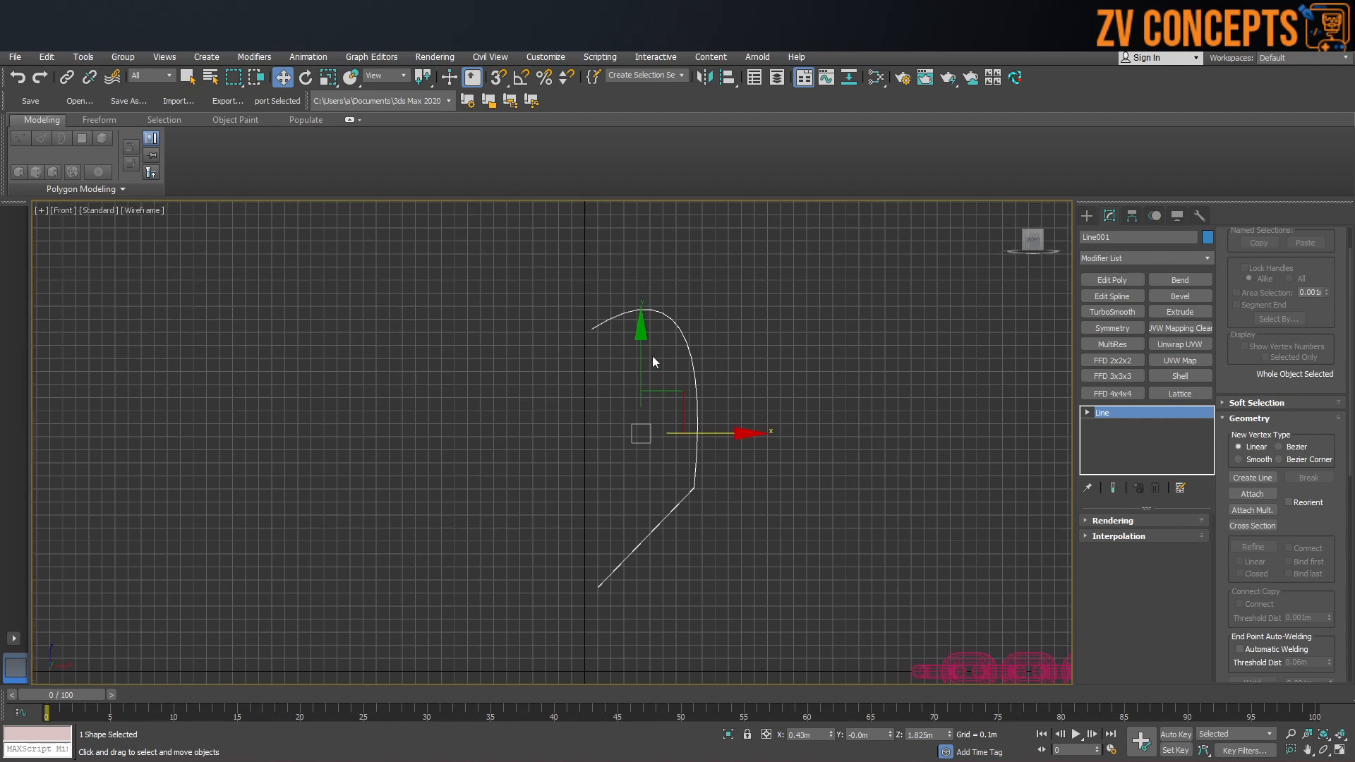
key("p")
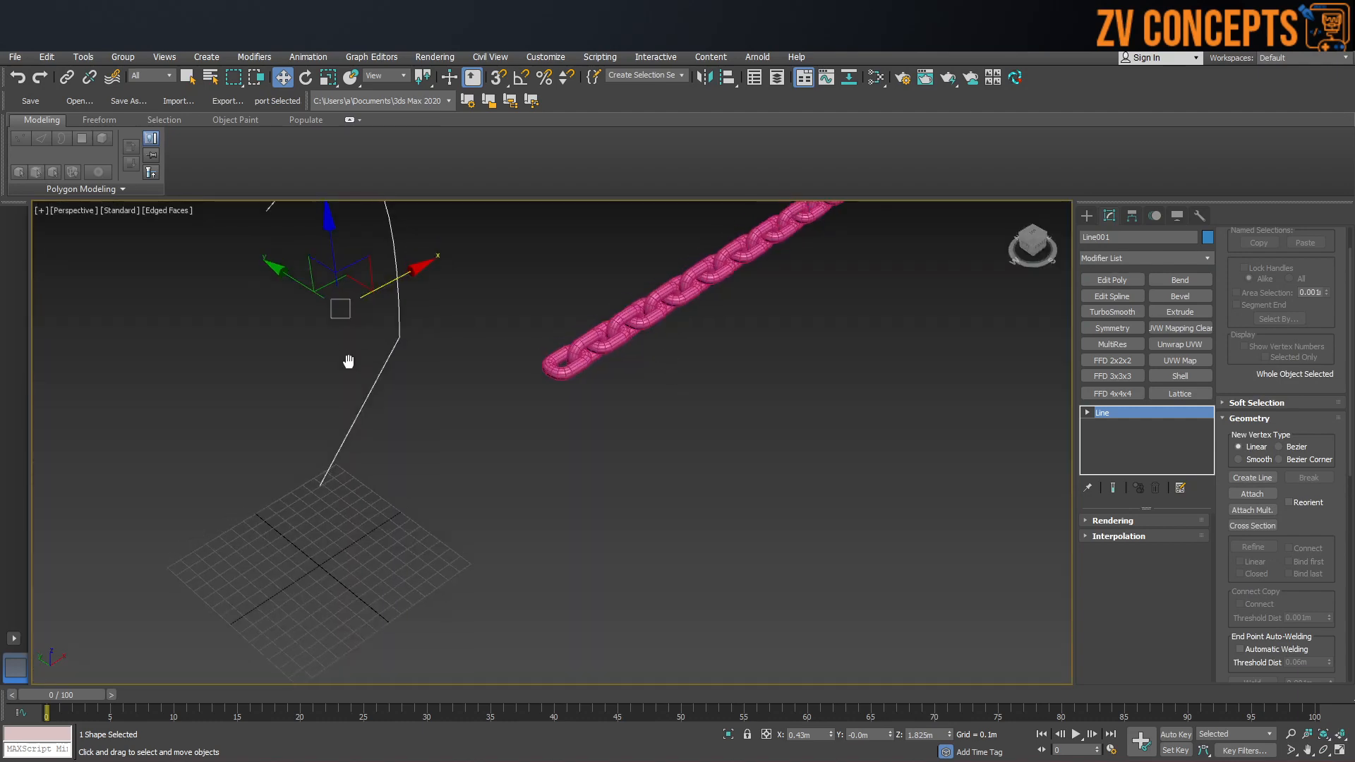
middle_click_drag(351, 366, 497, 459)
left_click(1105, 259)
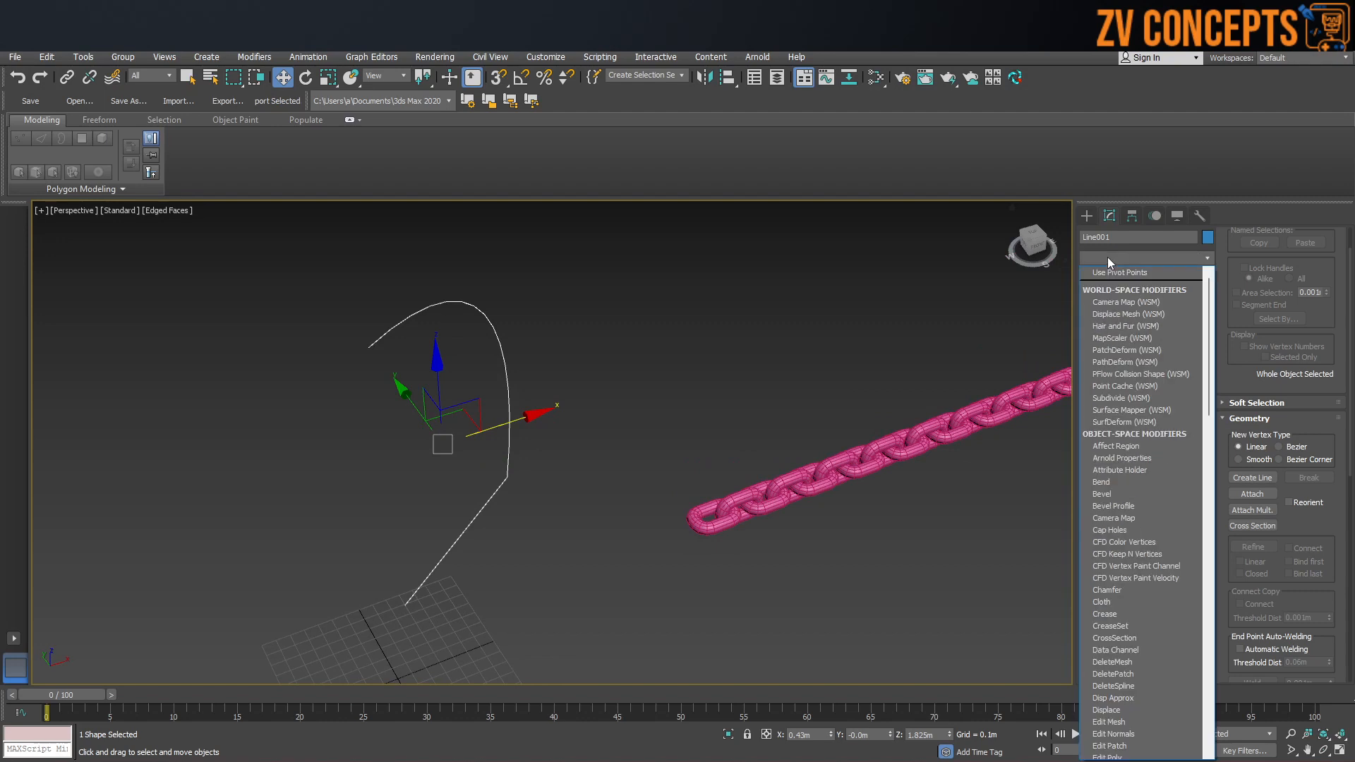
type("lathe")
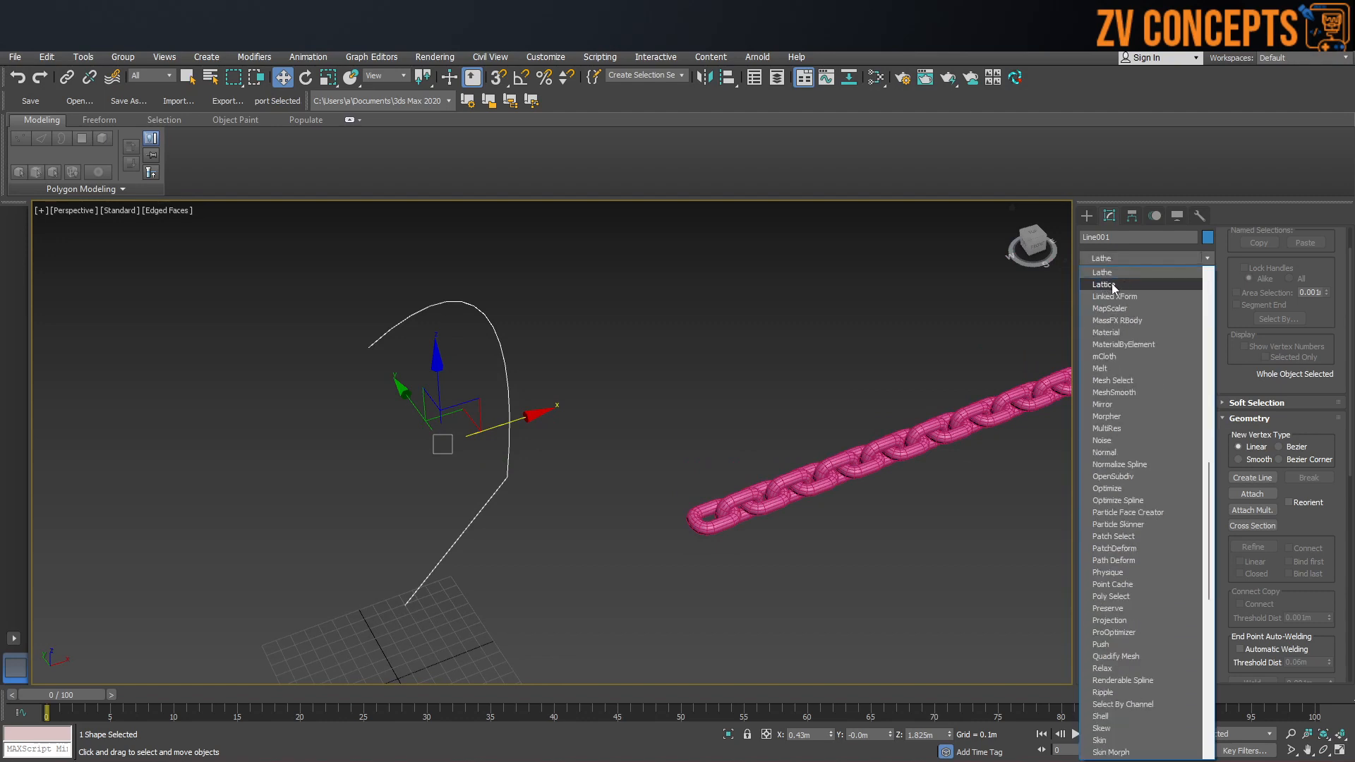
left_click(1121, 273)
middle_click_drag(388, 449, 493, 395, "alt")
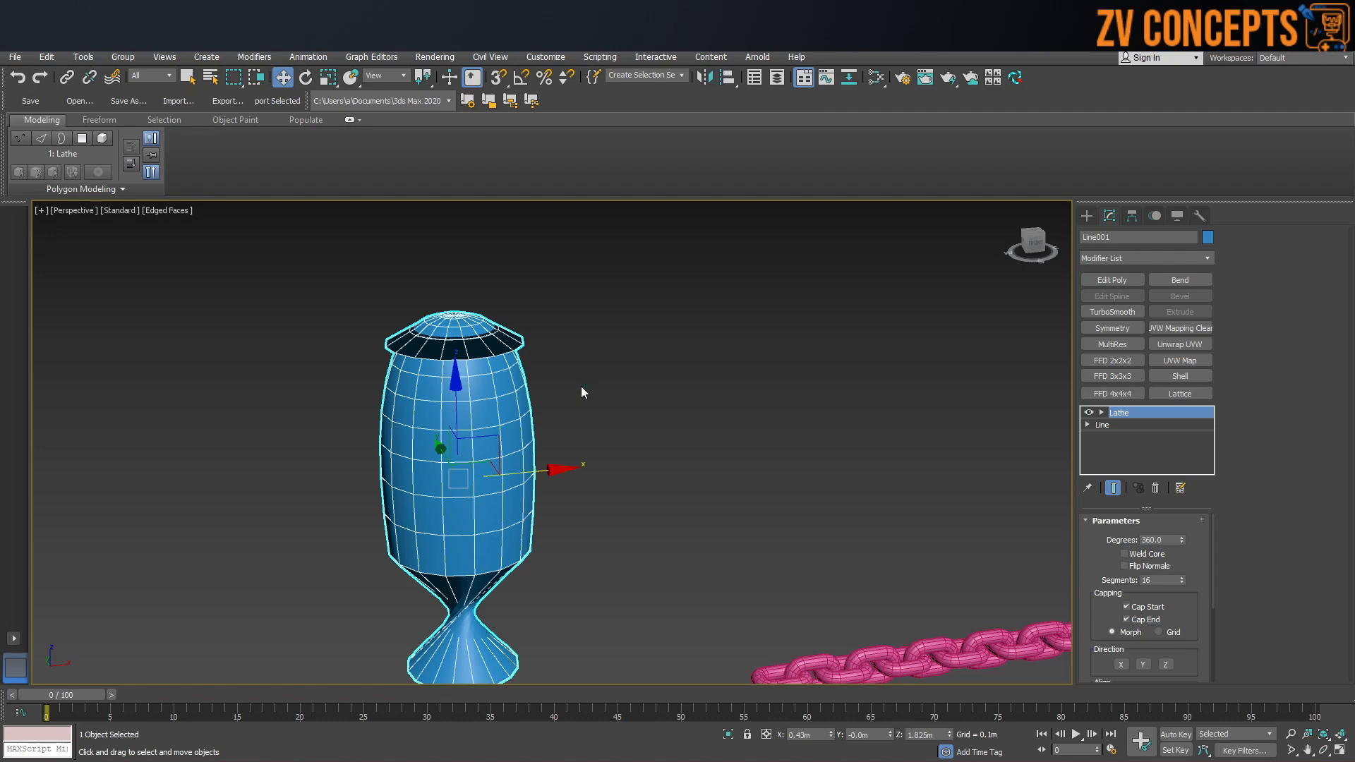
Try other sweep angles on the lathe, return Degrees to 360 and raise its Segments to 18.
left_click_drag(1183, 539, 1216, 557)
middle_click_drag(586, 368, 603, 422, "alt")
left_click(1182, 578)
left_click(1182, 579)
middle_click_drag(446, 487, 463, 371, "alt")
middle_click_drag(526, 538, 566, 465)
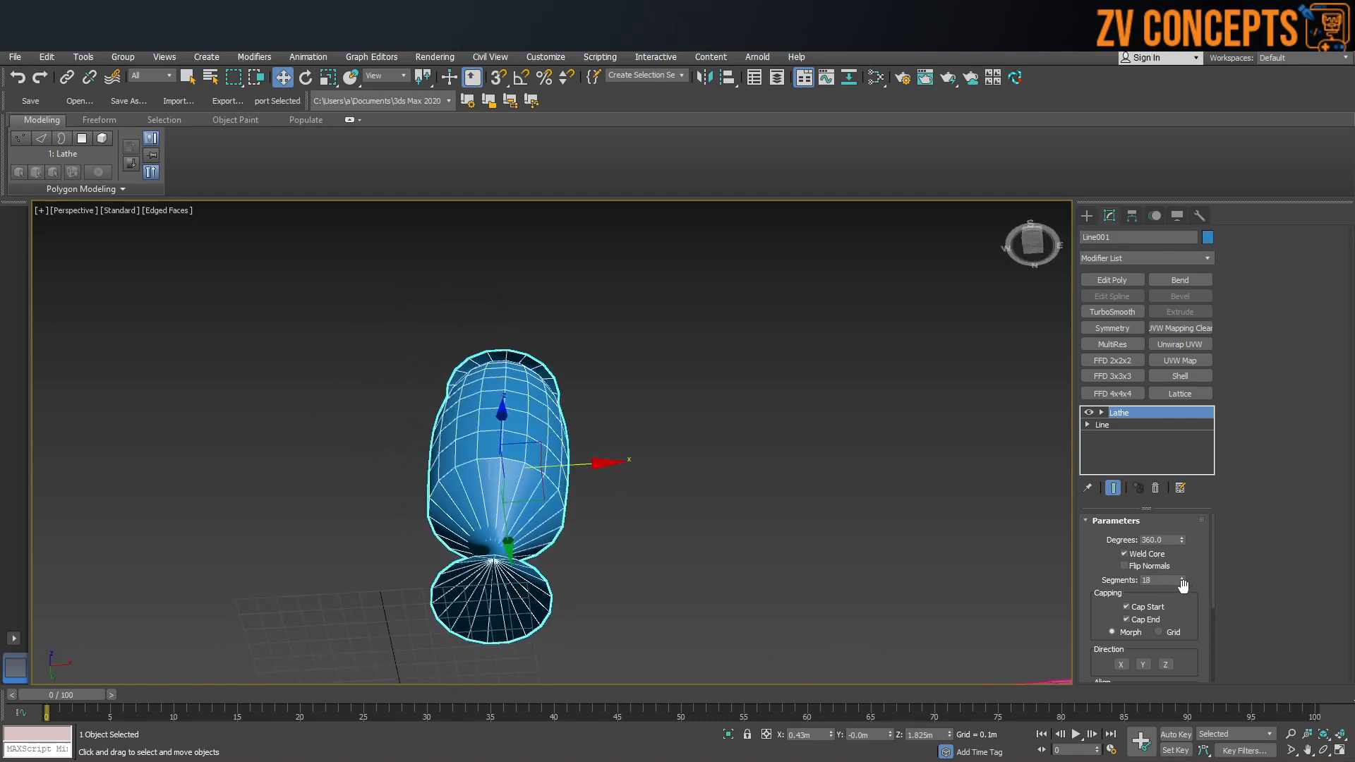
Try the lathe's Flip Normals and Weld Core options, leaving both turned off.
left_click(1145, 563)
left_click(1145, 563)
middle_click_drag(693, 458, 730, 563, "alt")
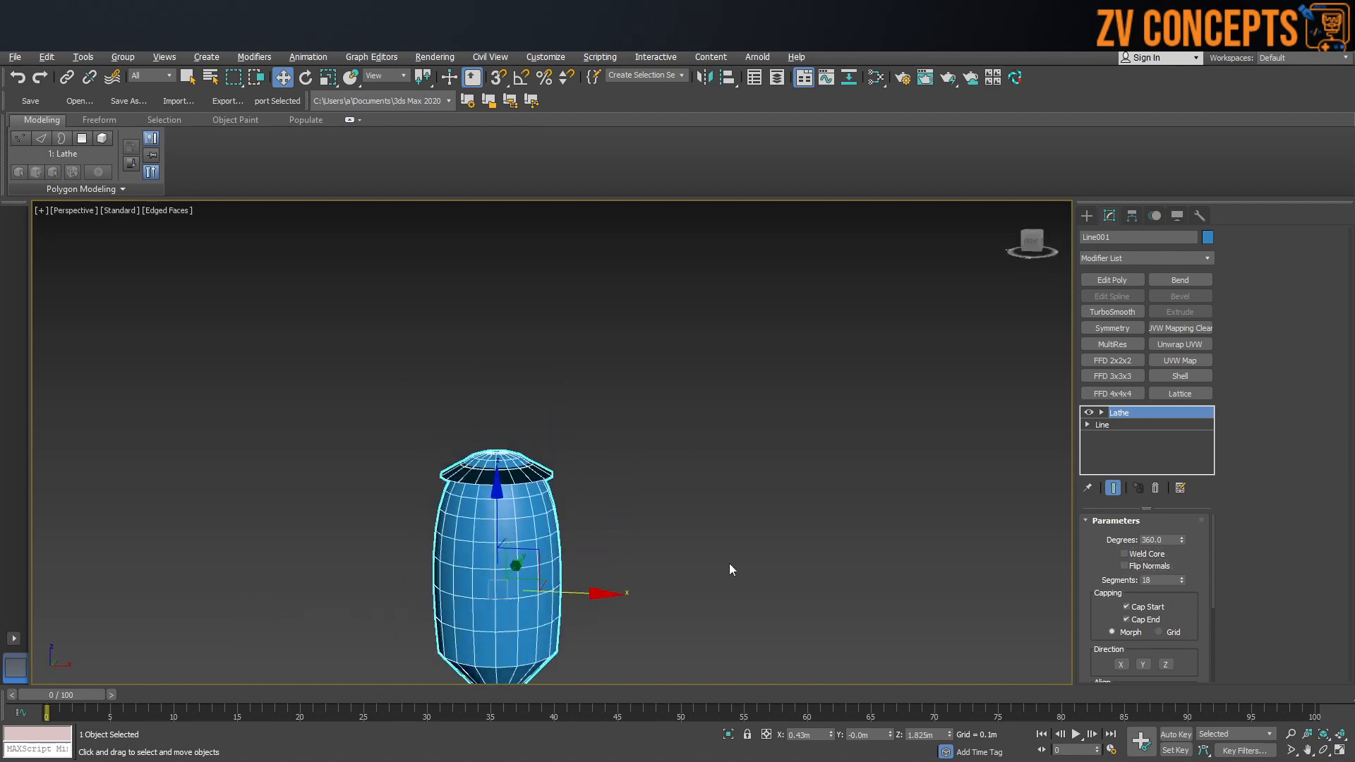
Try the lathe's X and Z directions on the revolved profile, then return the direction to Y.
middle_click_drag(566, 460, 575, 434)
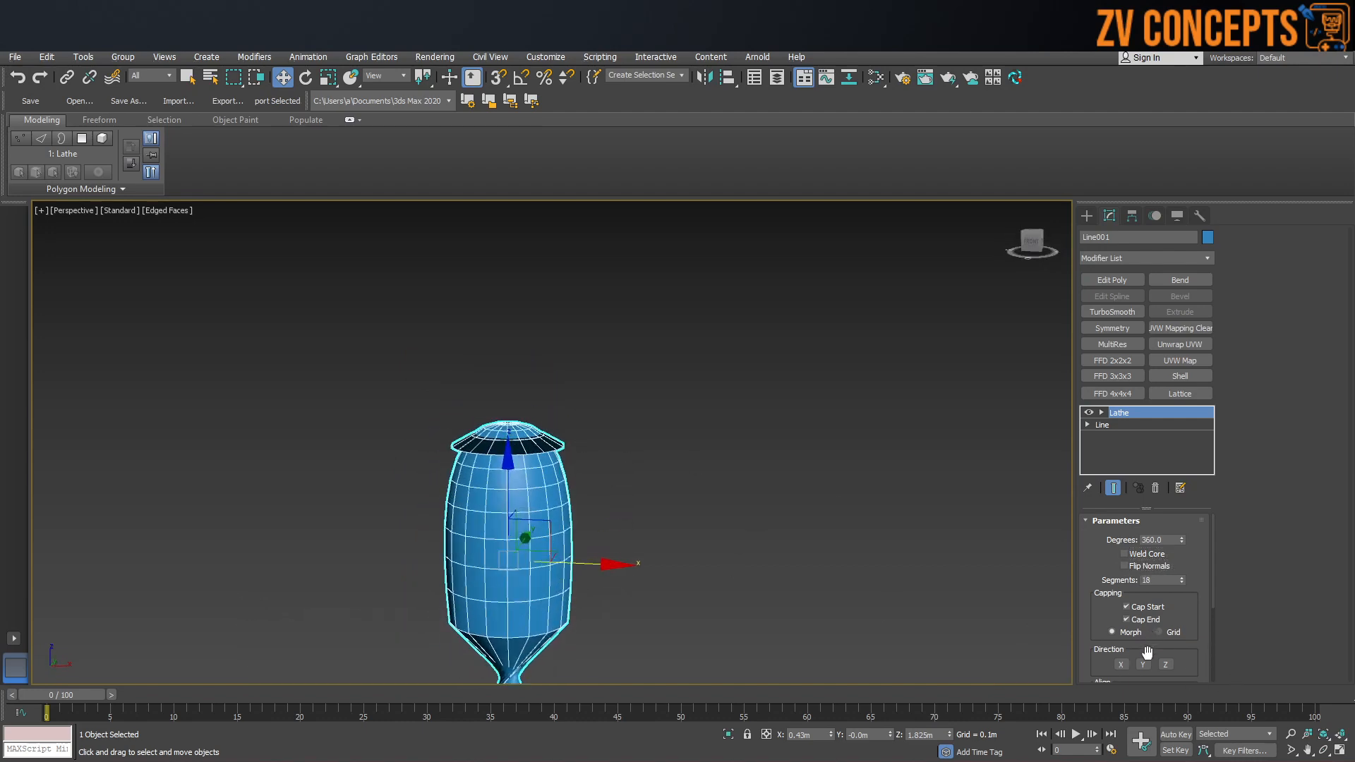
left_click(1122, 664)
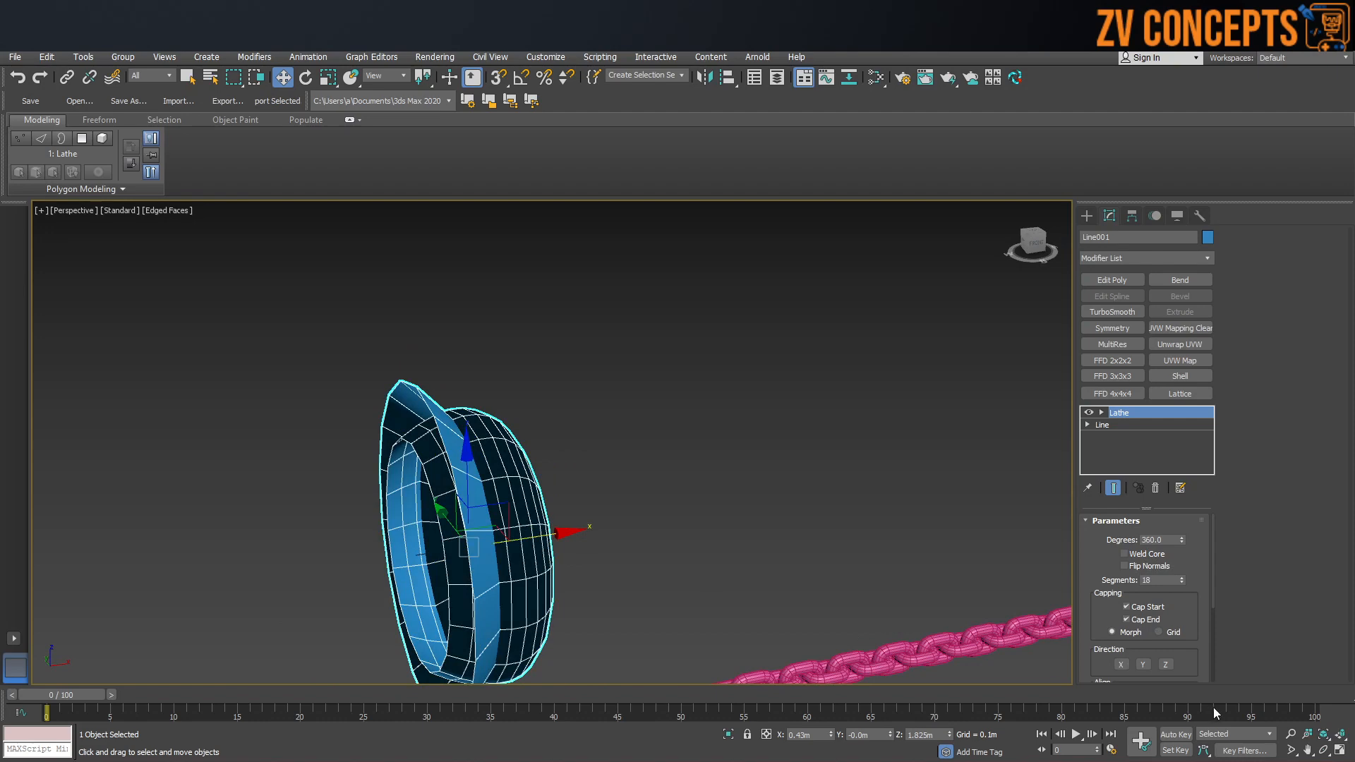
left_click(1142, 667)
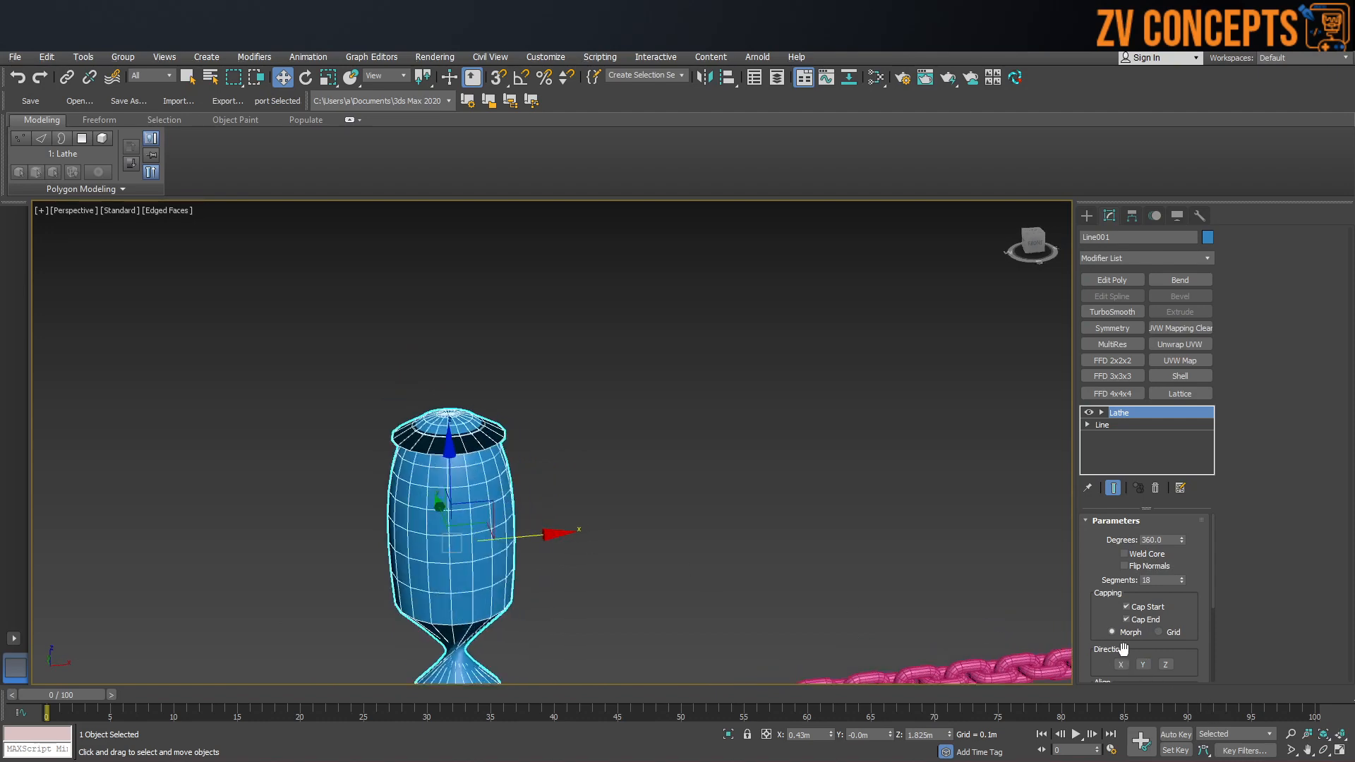
left_click(1165, 665)
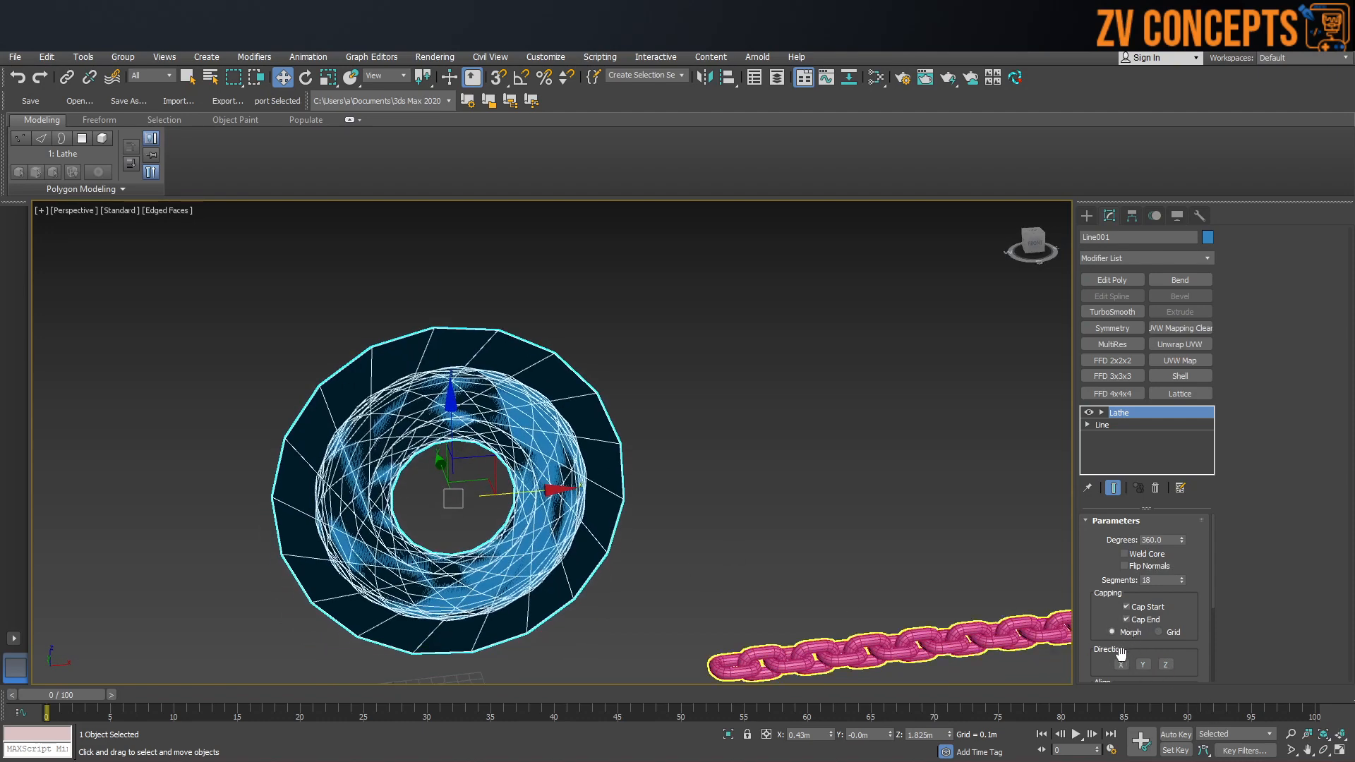
left_click(1121, 665)
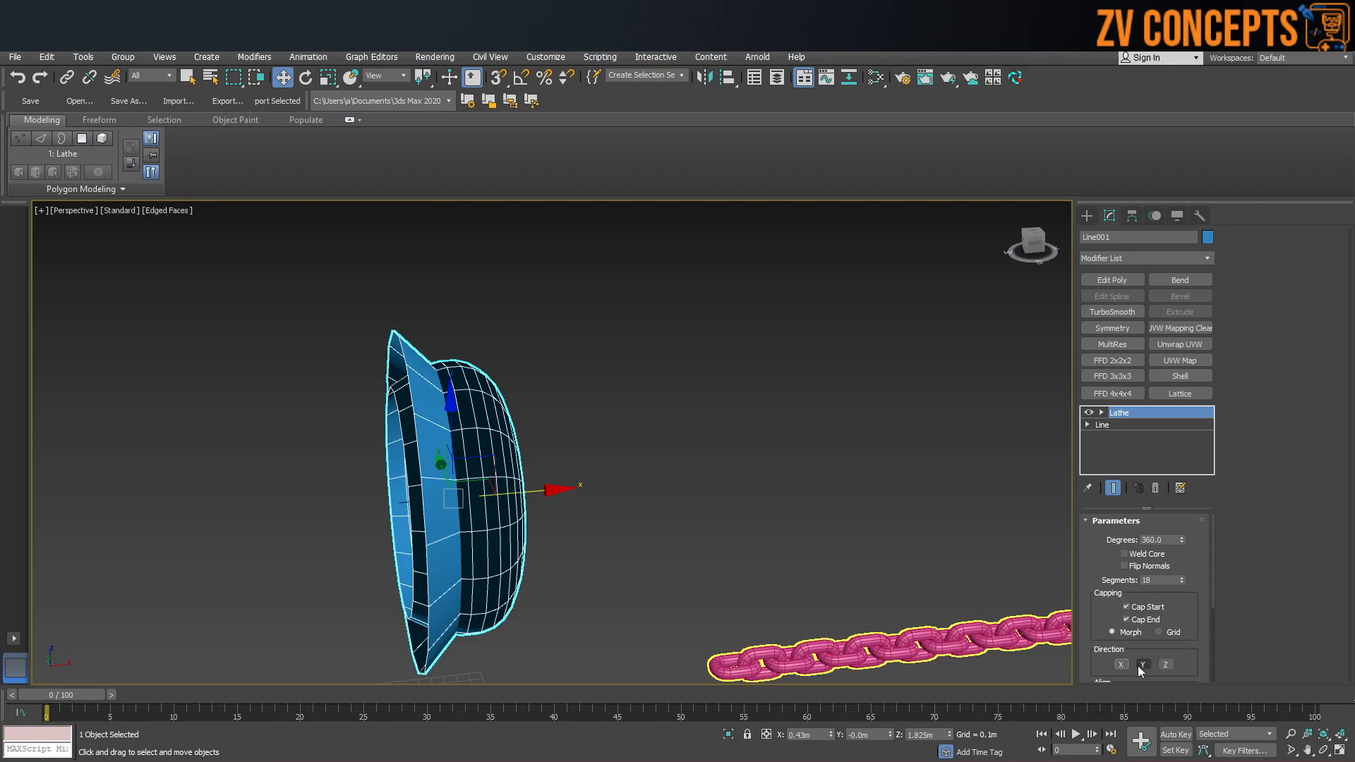
left_click(1142, 666)
Enter the lathe's Axis sub-object level and try moving the revolve axis to reshape the body.
left_click(1102, 413)
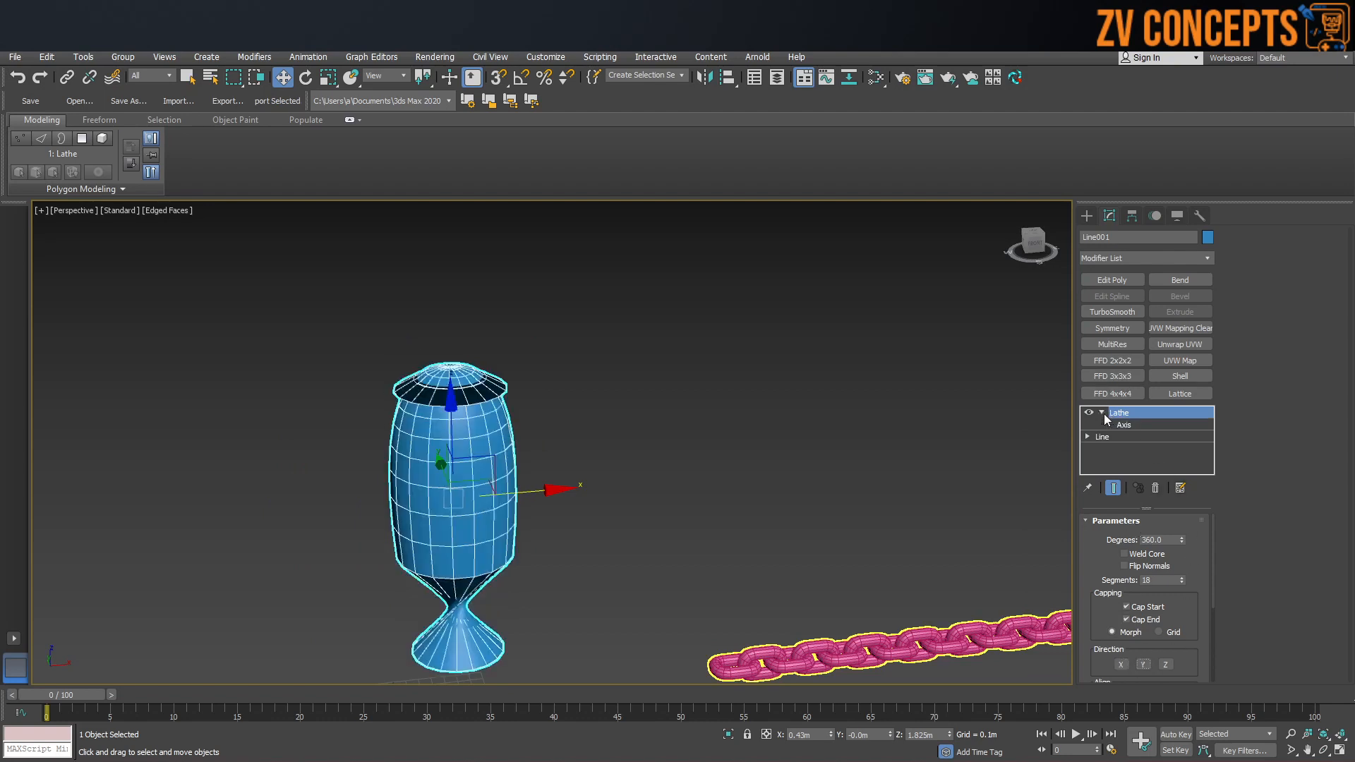
left_click(1129, 425)
left_click_drag(543, 491, 493, 468)
middle_click_drag(397, 522, 399, 515, "alt")
Delete the lathed object from the scene, keeping the chain.
left_click(1087, 215)
left_click_drag(596, 321, 315, 541)
key("Delete")
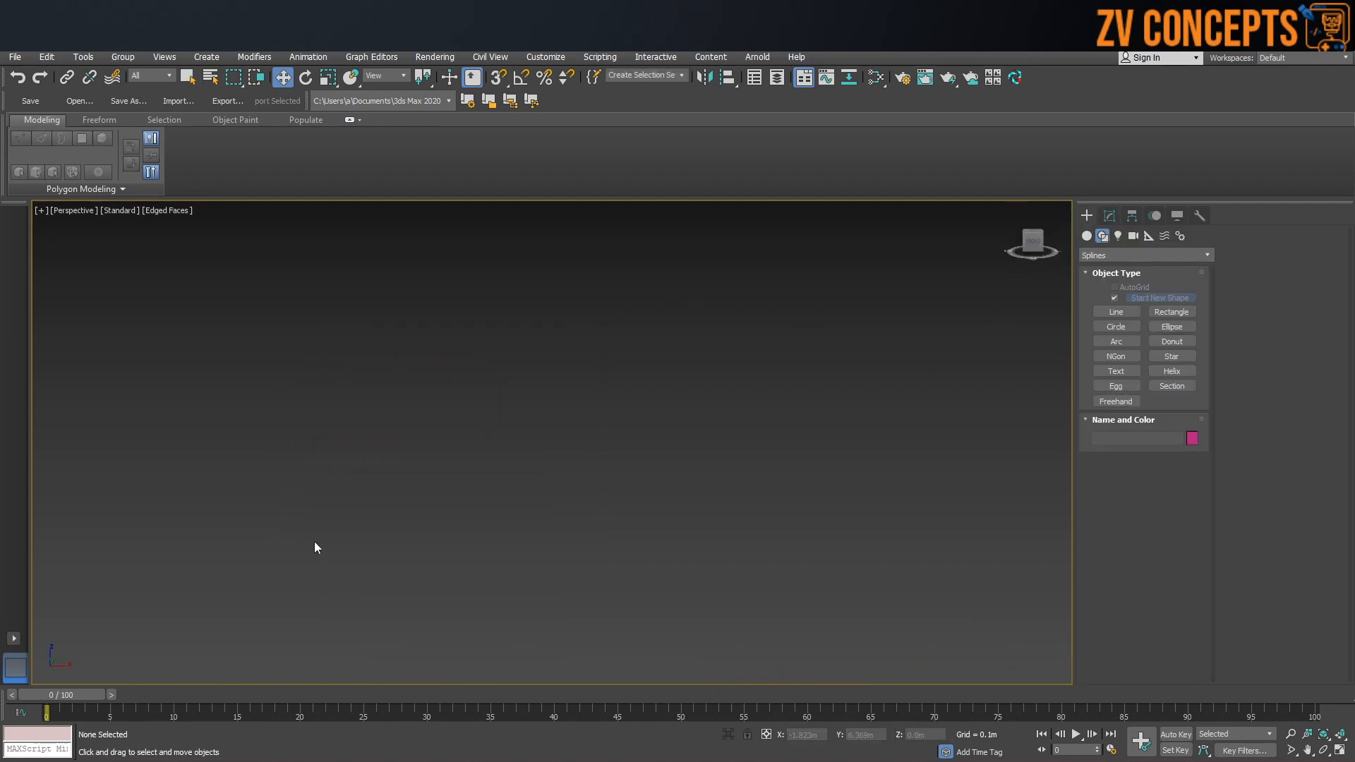
key("z")
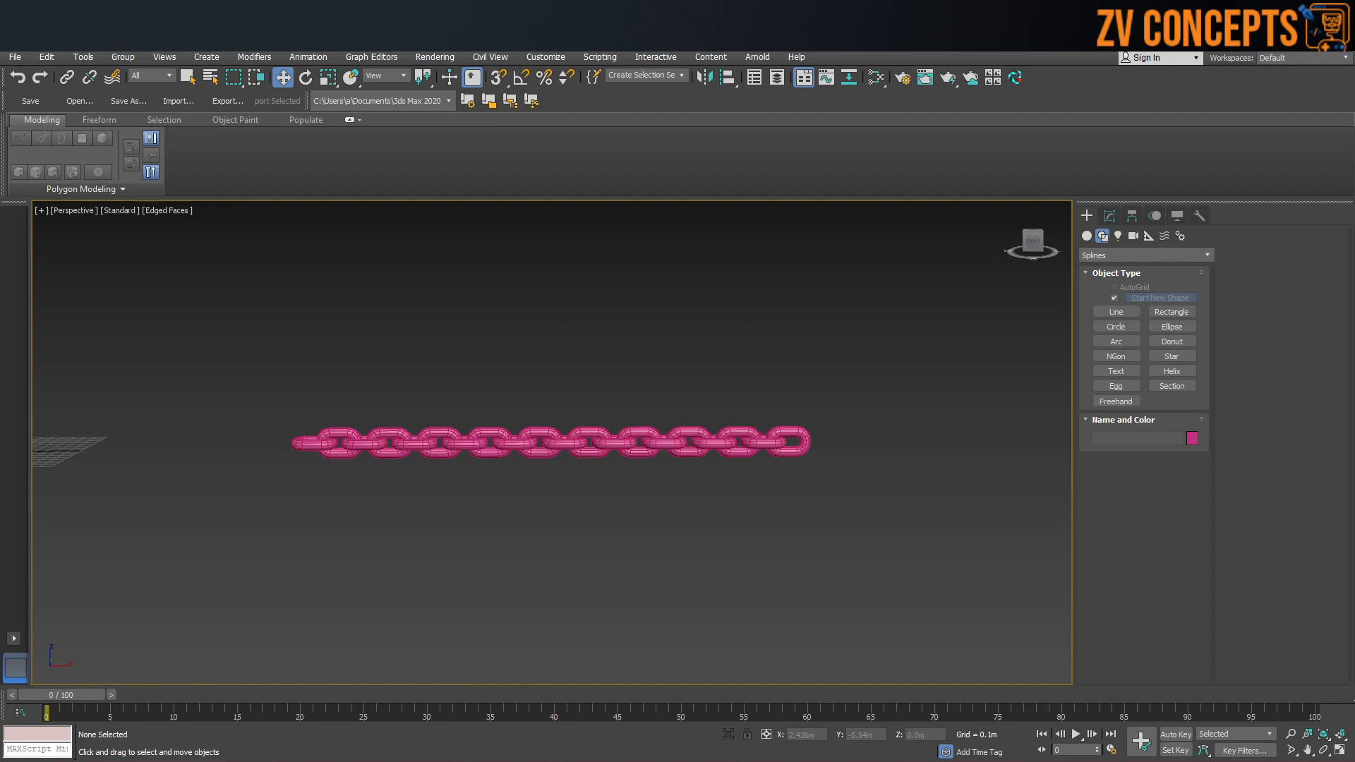
Switch to the web browser, open pinterest.com and search it for "vas".
key("alt+Tab")
left_click(268, 73)
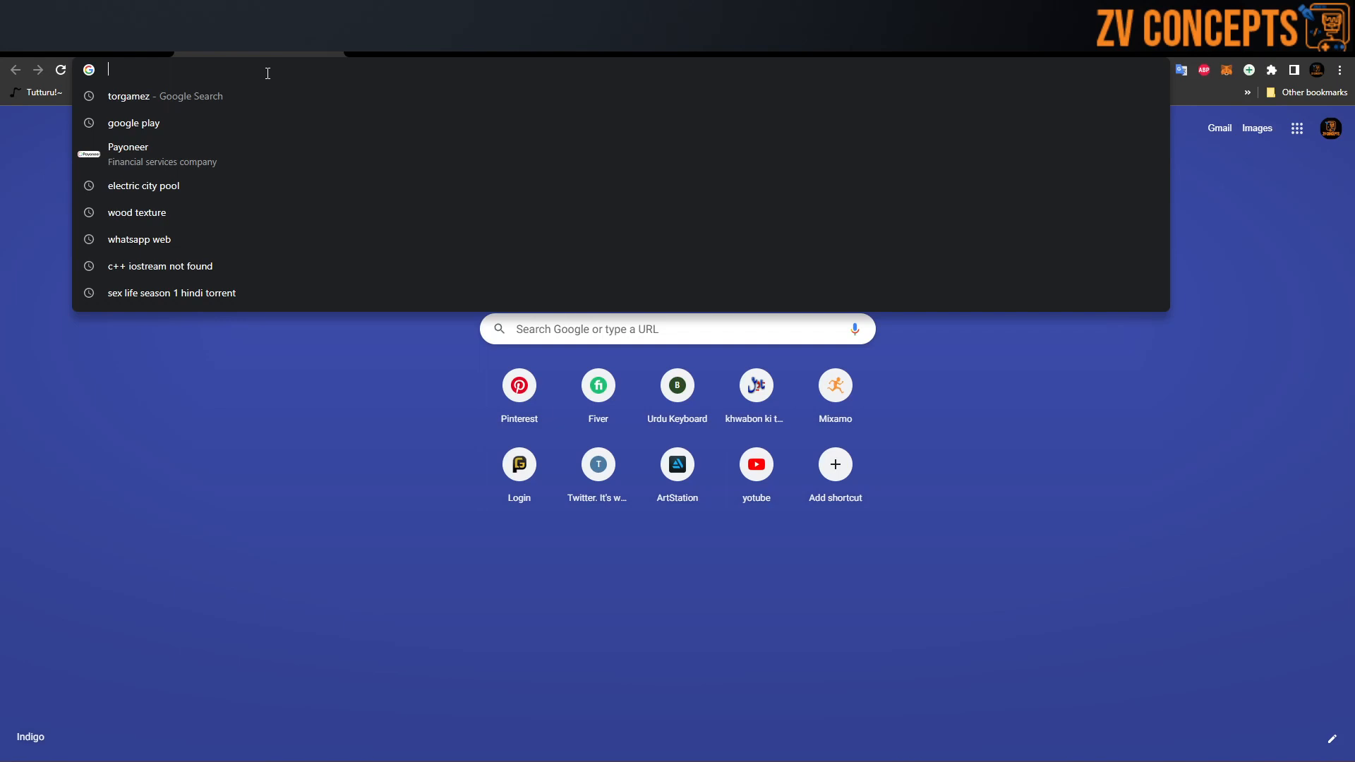
type("pinterest.com")
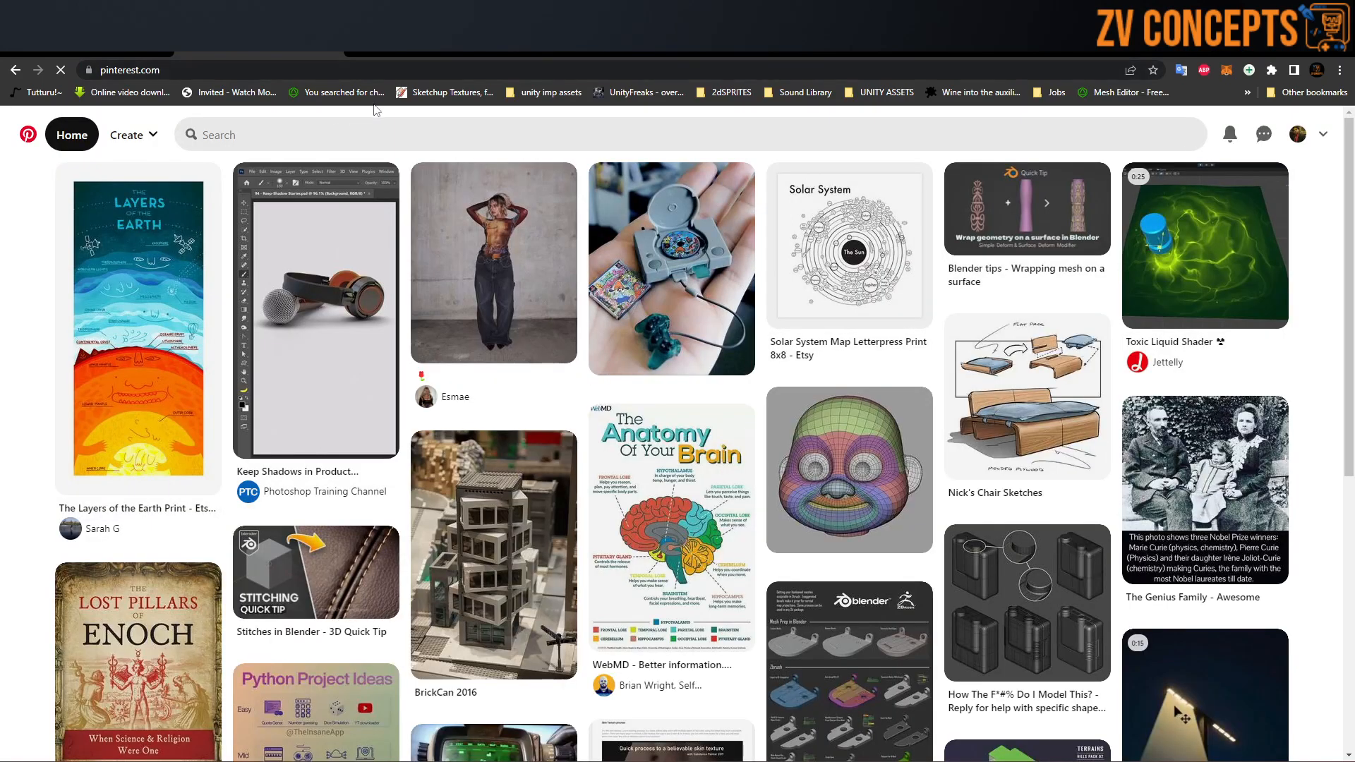
left_click(365, 133)
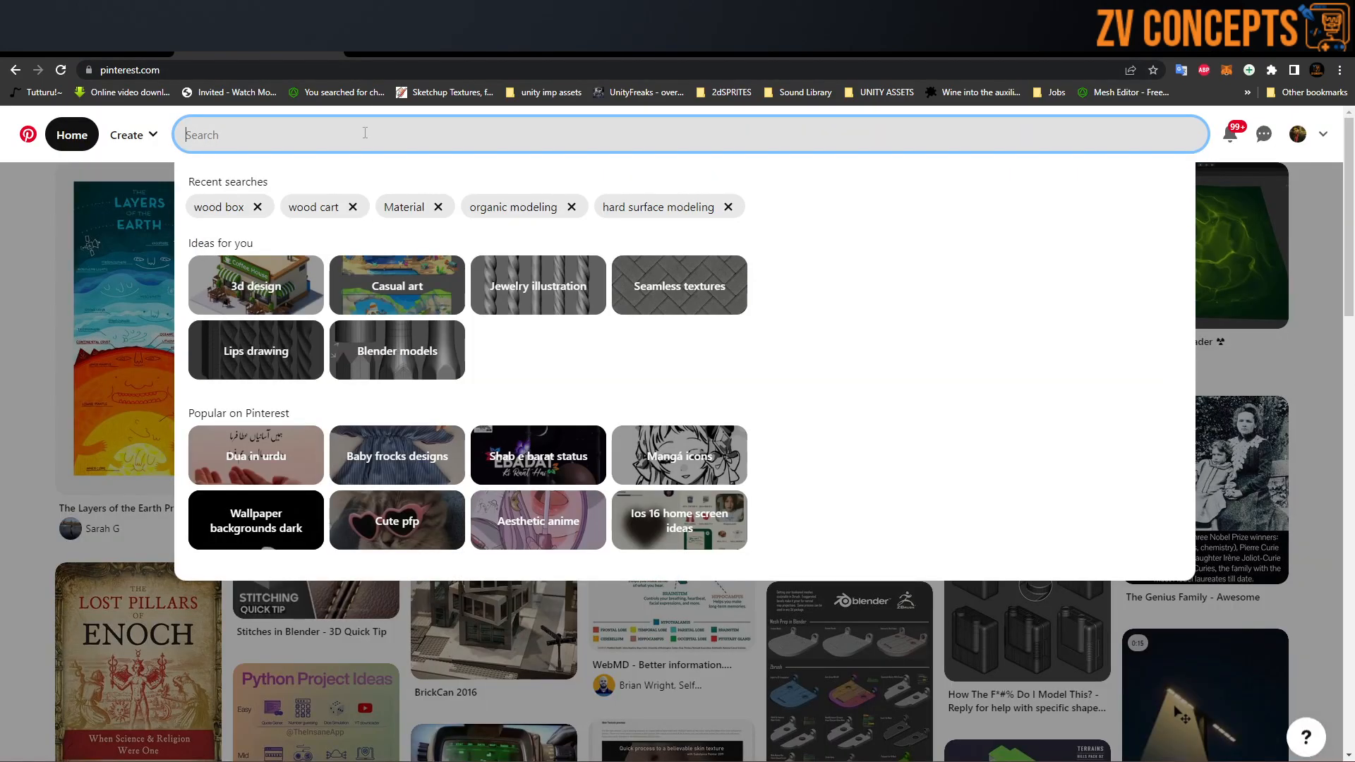
type("vas")
key("Return")
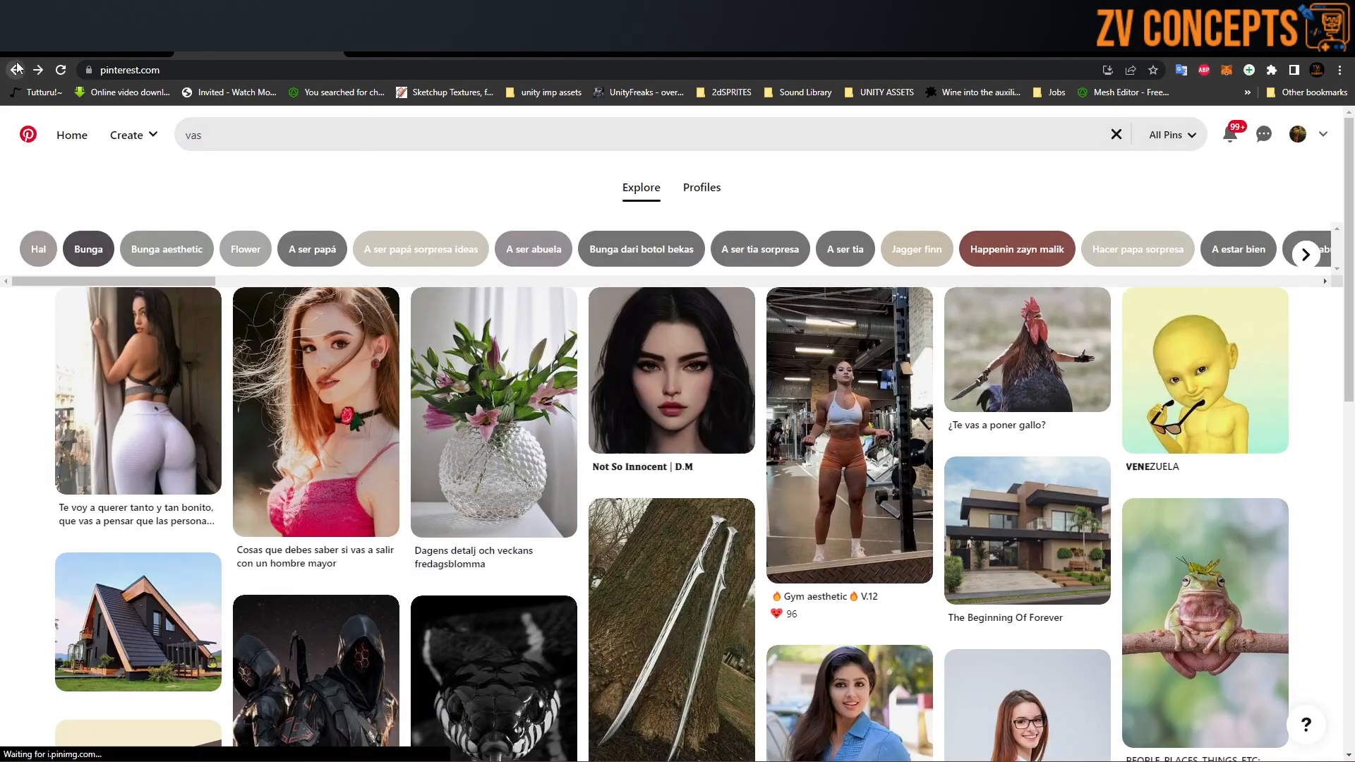
Leave Pinterest for the Google Images results for "vas" and add the white blossom vase photo to the floating reference board.
left_click(15, 69)
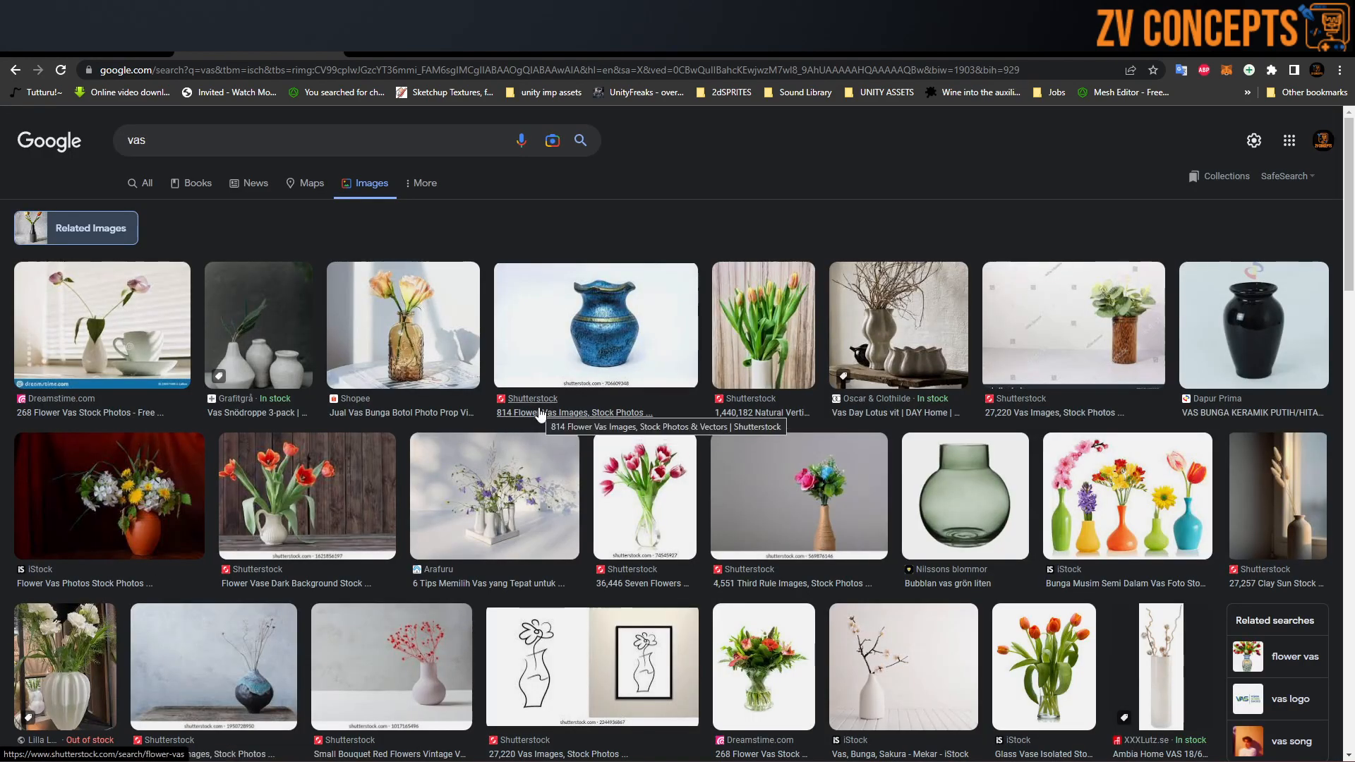
scroll(548, 423, "down", 3)
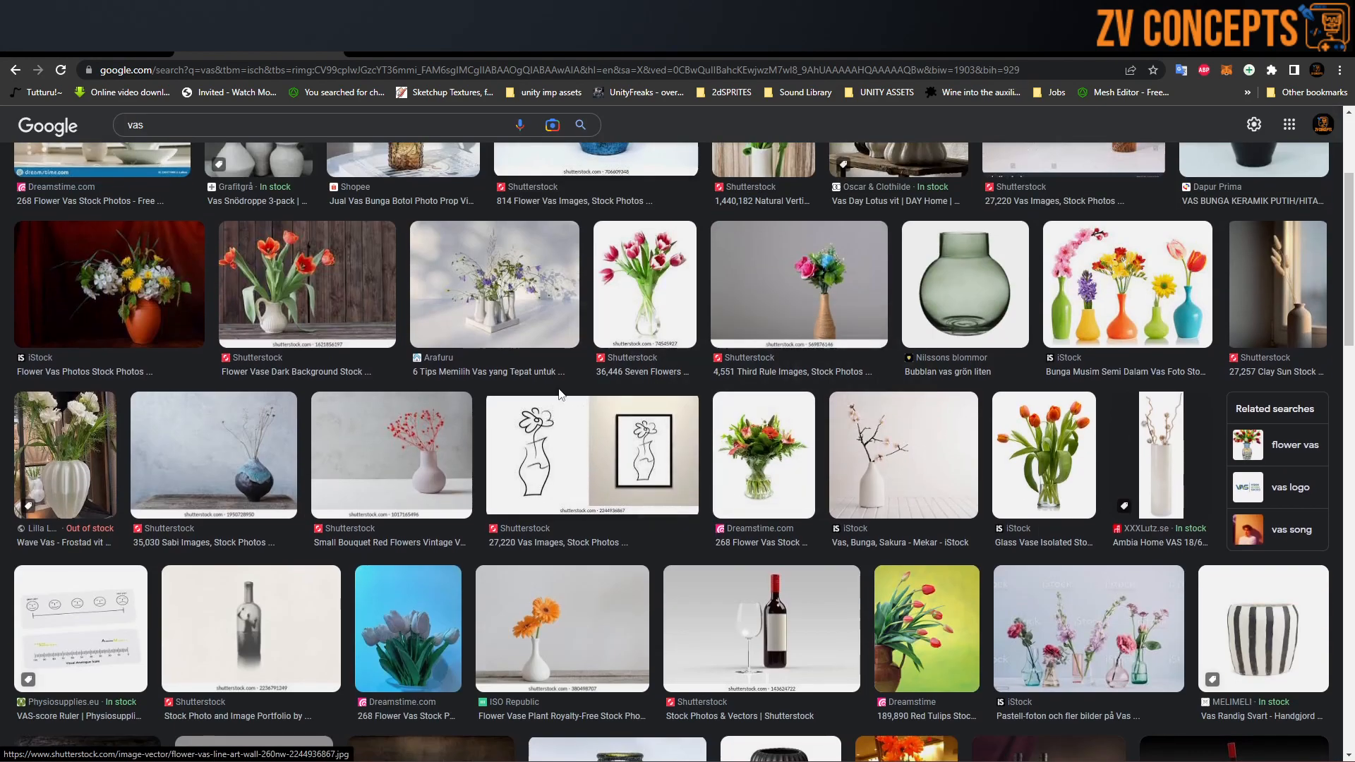
left_click(898, 467)
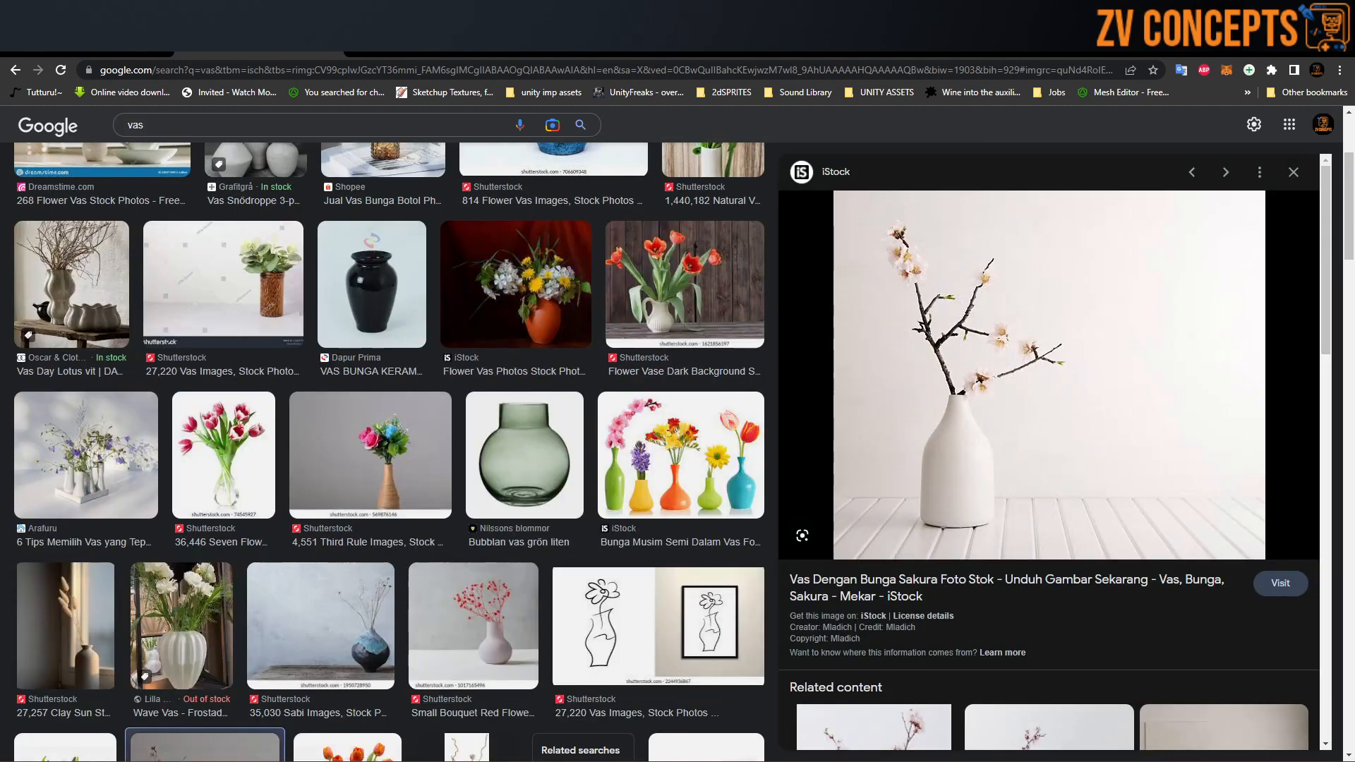
left_click_drag(922, 267, 473, 411)
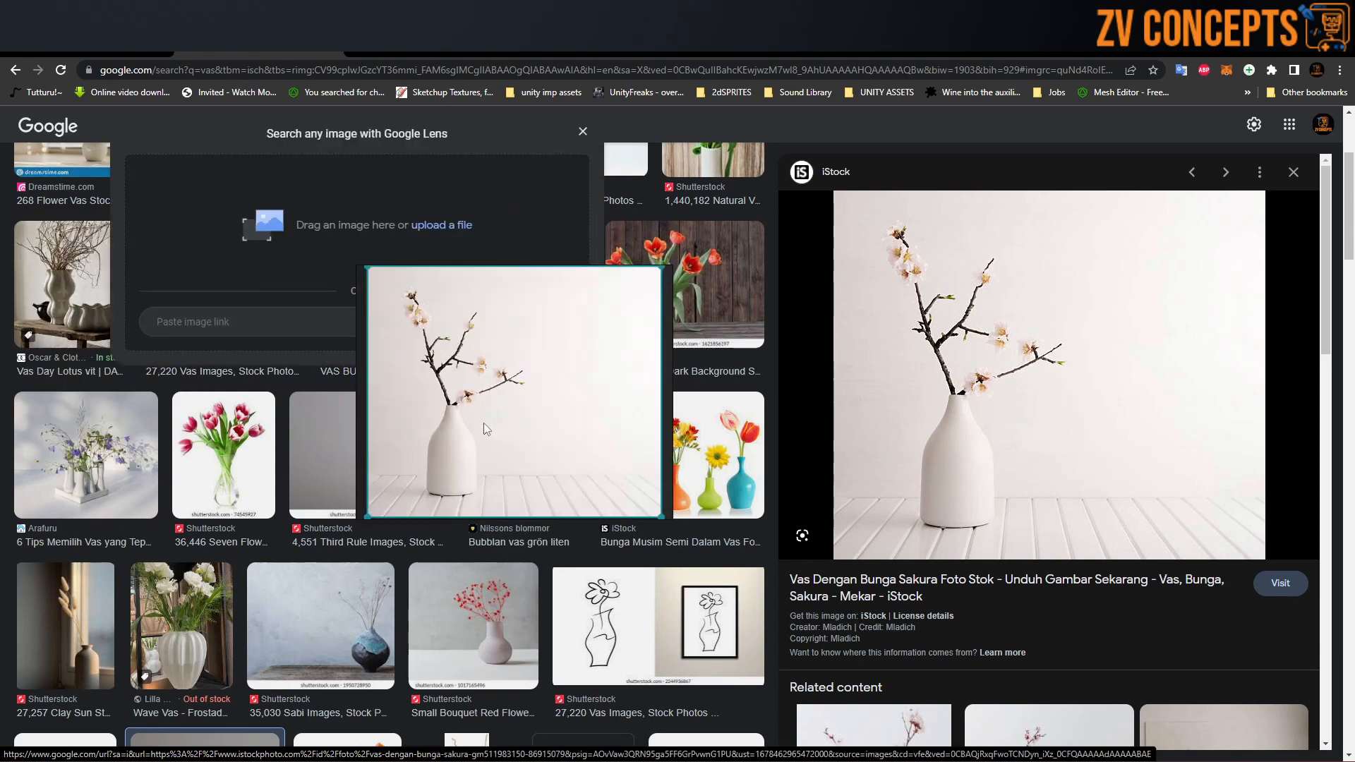
Add the photo of five coloured vases to the reference board and pack both pictures side by side.
scroll(485, 397, "down", 2)
scroll(938, 437, "down", 1)
left_click(742, 461)
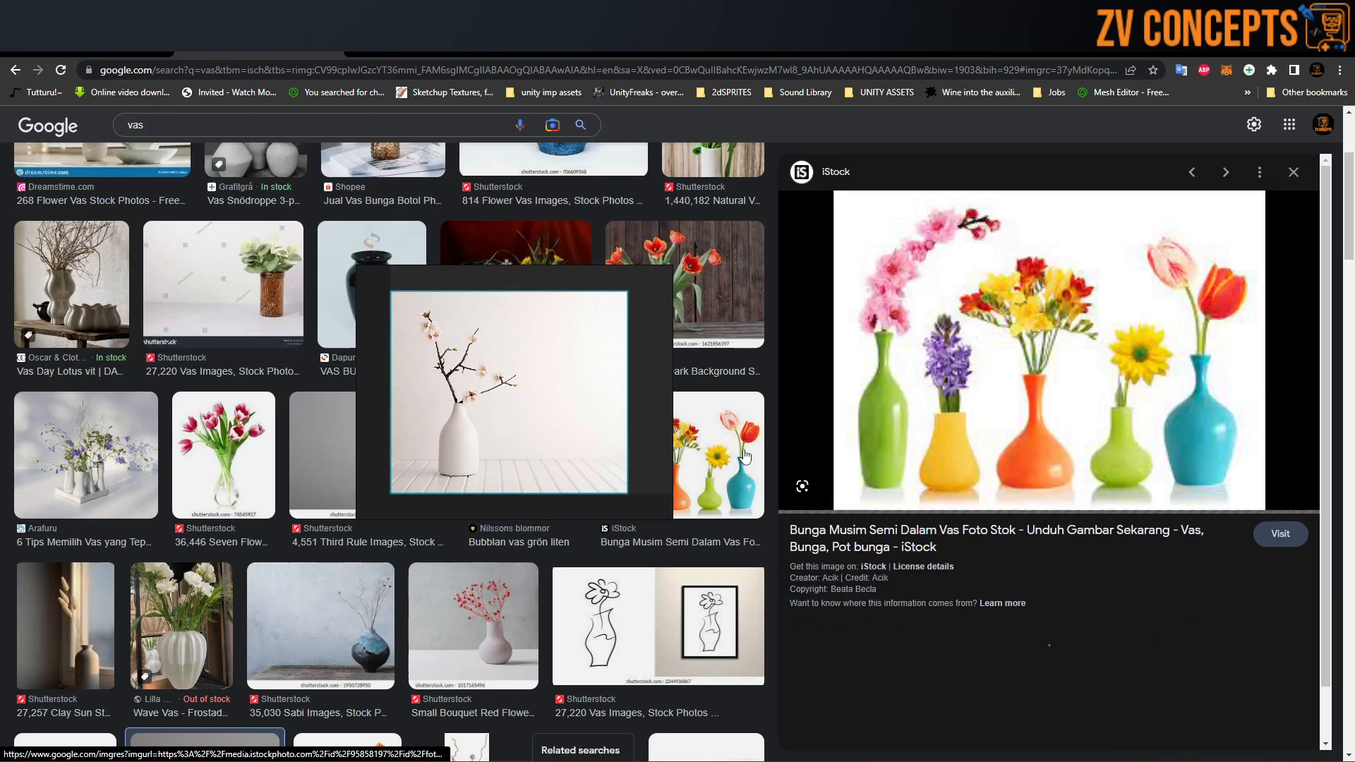
left_click_drag(1148, 387, 630, 352)
scroll(542, 371, "down", 4)
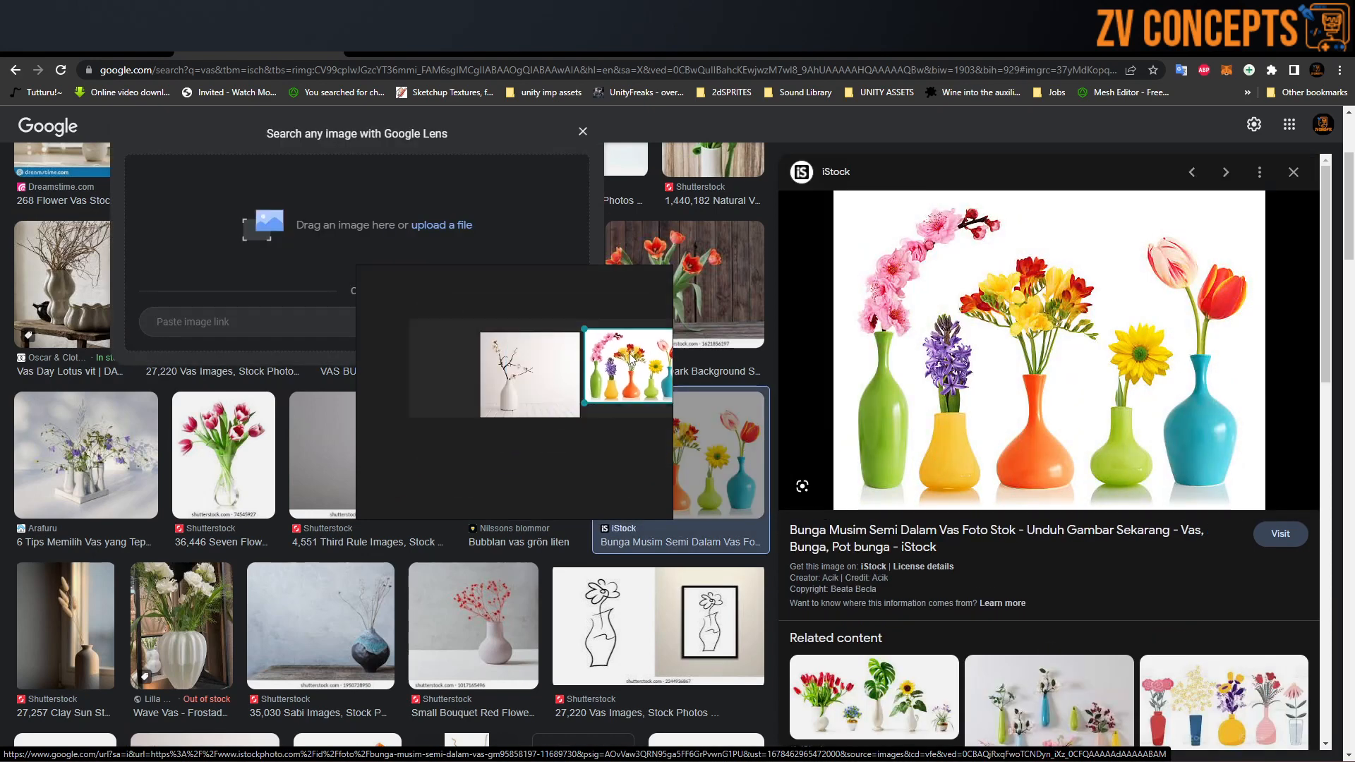
left_click(442, 344)
key("ctrl+a")
key("ctrl+p")
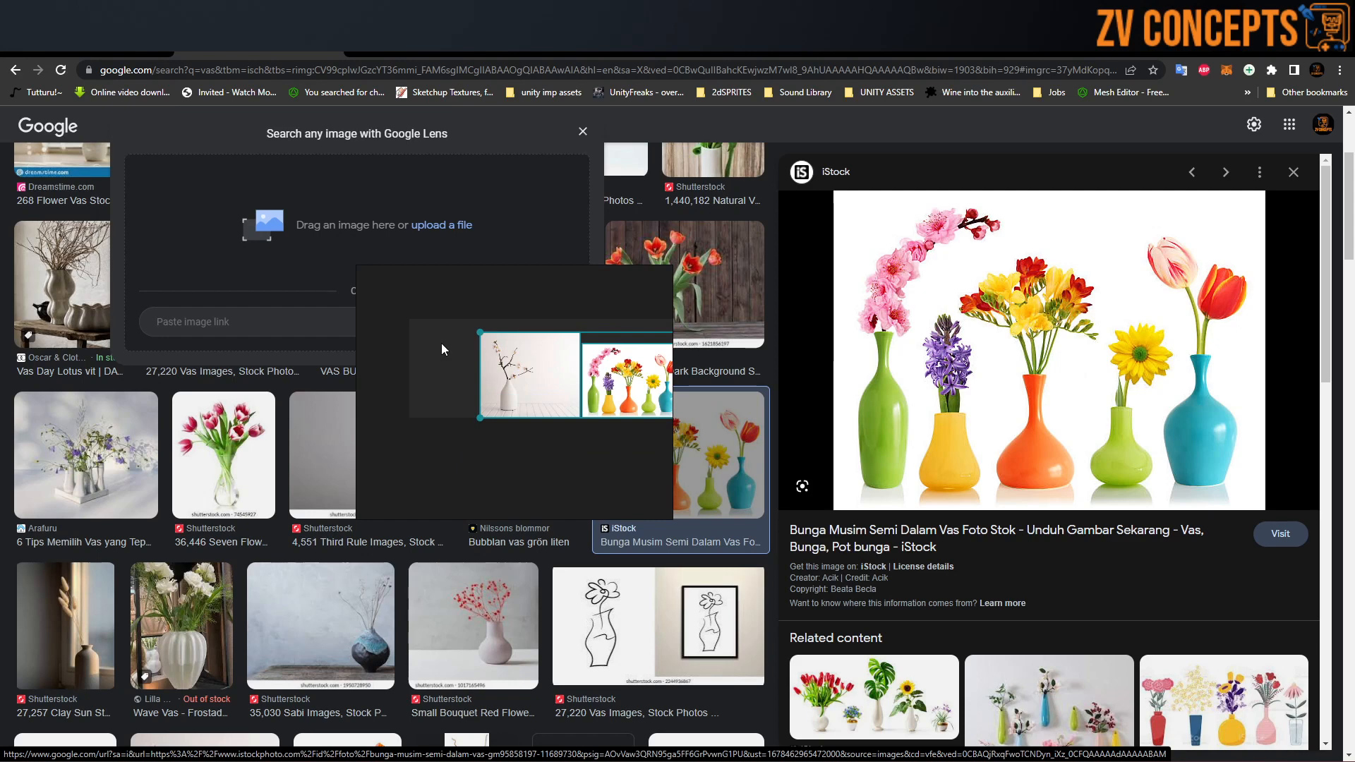
Centre the two pictures on the reference board and focus it on the five coloured vases.
middle_click_drag(583, 412, 469, 435)
left_click(636, 352)
left_click(567, 378)
left_click_drag(569, 367, 584, 355)
left_click(601, 321)
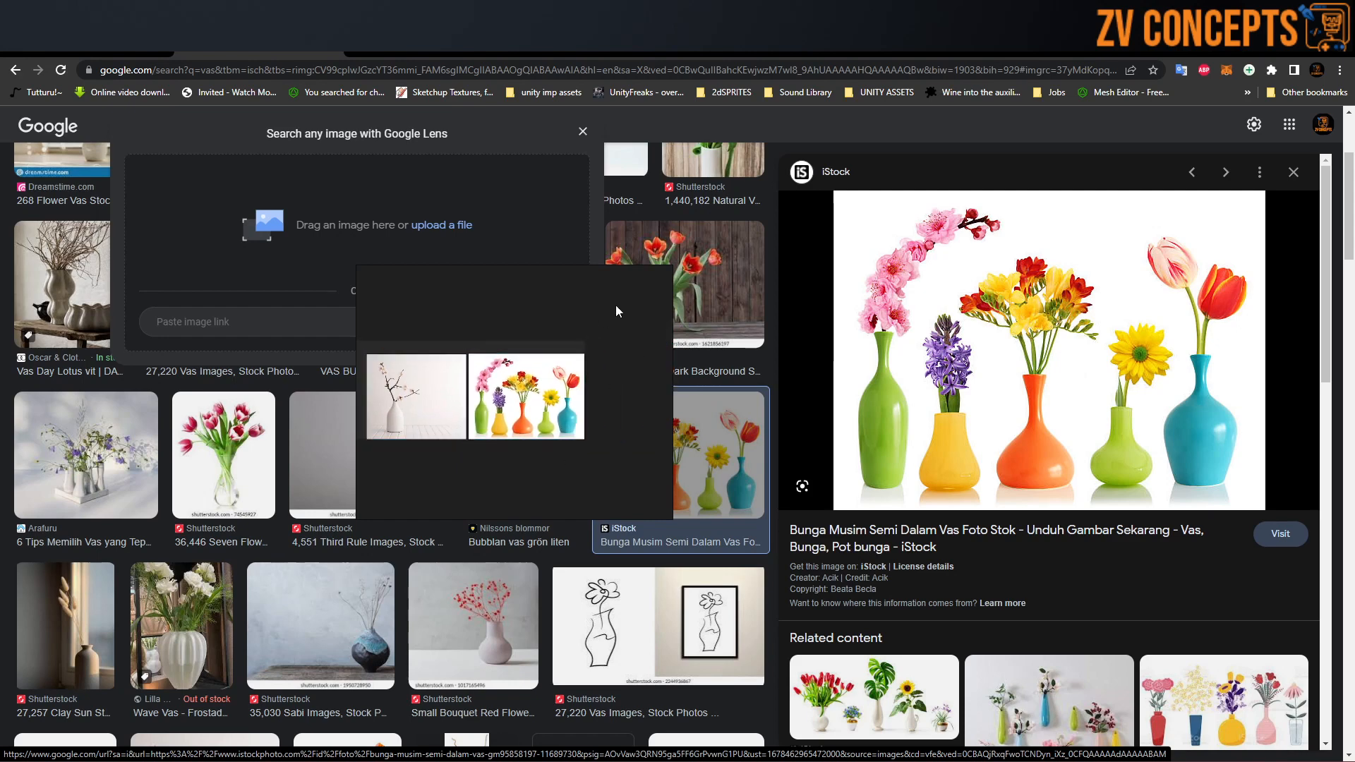
double_click(535, 404)
Return to 3ds Max, place the reference board beside the modelling area and enlarge the yellow vase in it.
left_click(1273, 45)
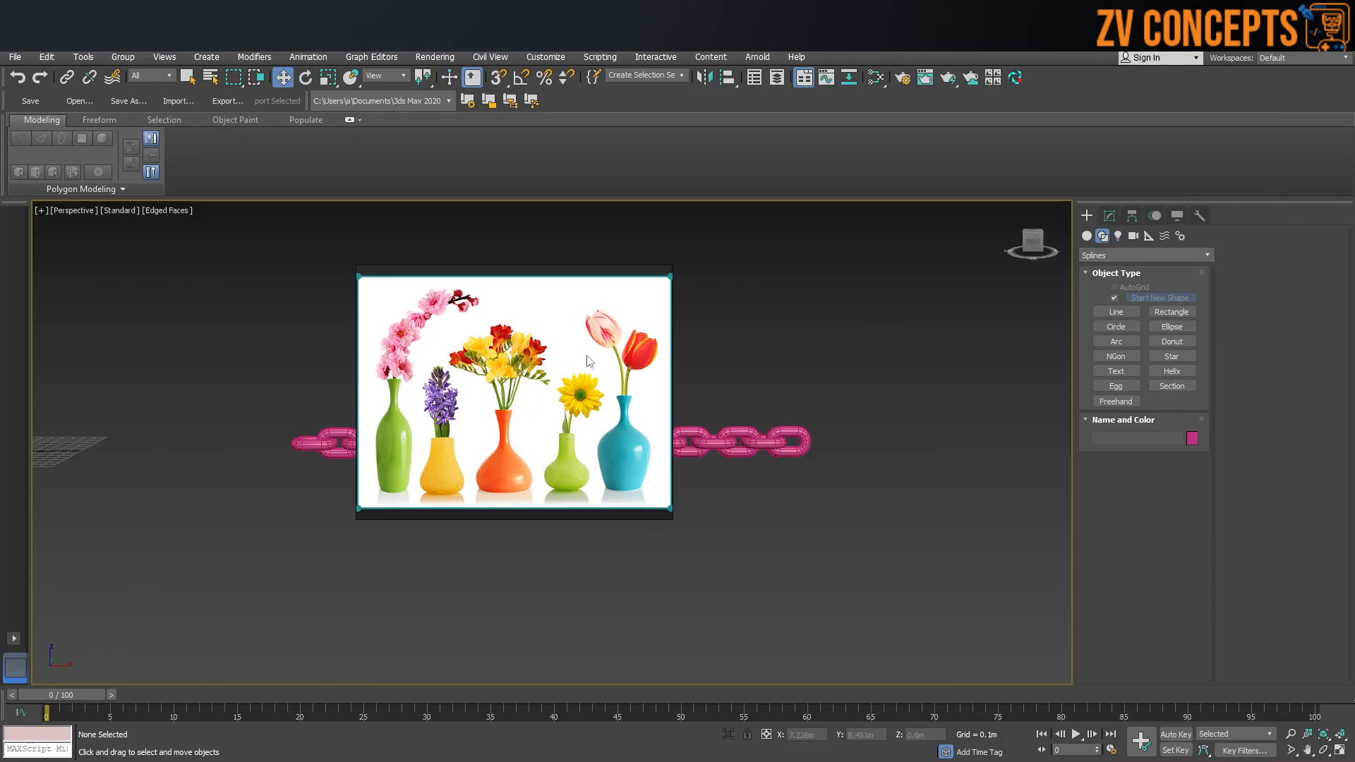
left_click_drag(527, 399, 350, 500)
mouse_move(504, 413)
middle_mouse_down()
mouse_move(761, 377)
mouse_move(856, 378)
mouse_move(660, 434)
middle_mouse_up()
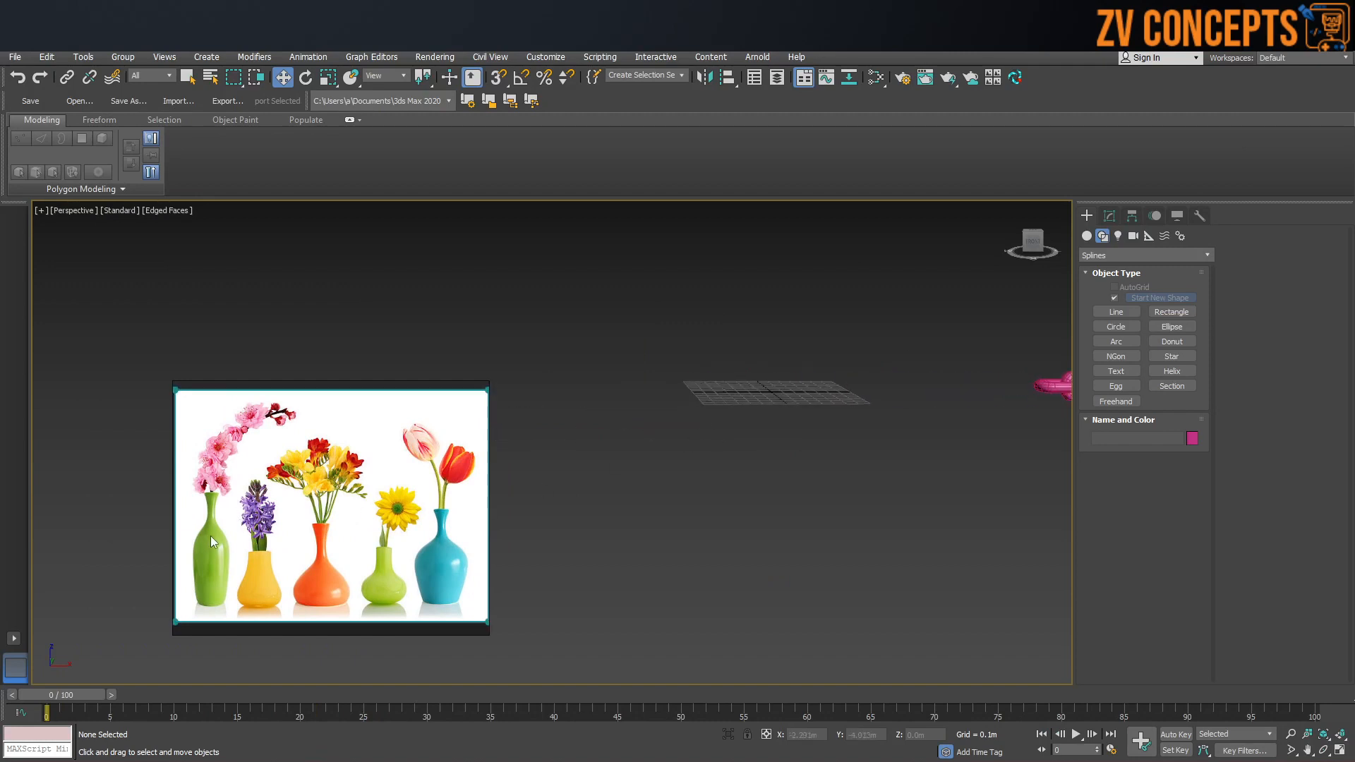
scroll(211, 536, "up", 5)
middle_click_drag(320, 493, 327, 501)
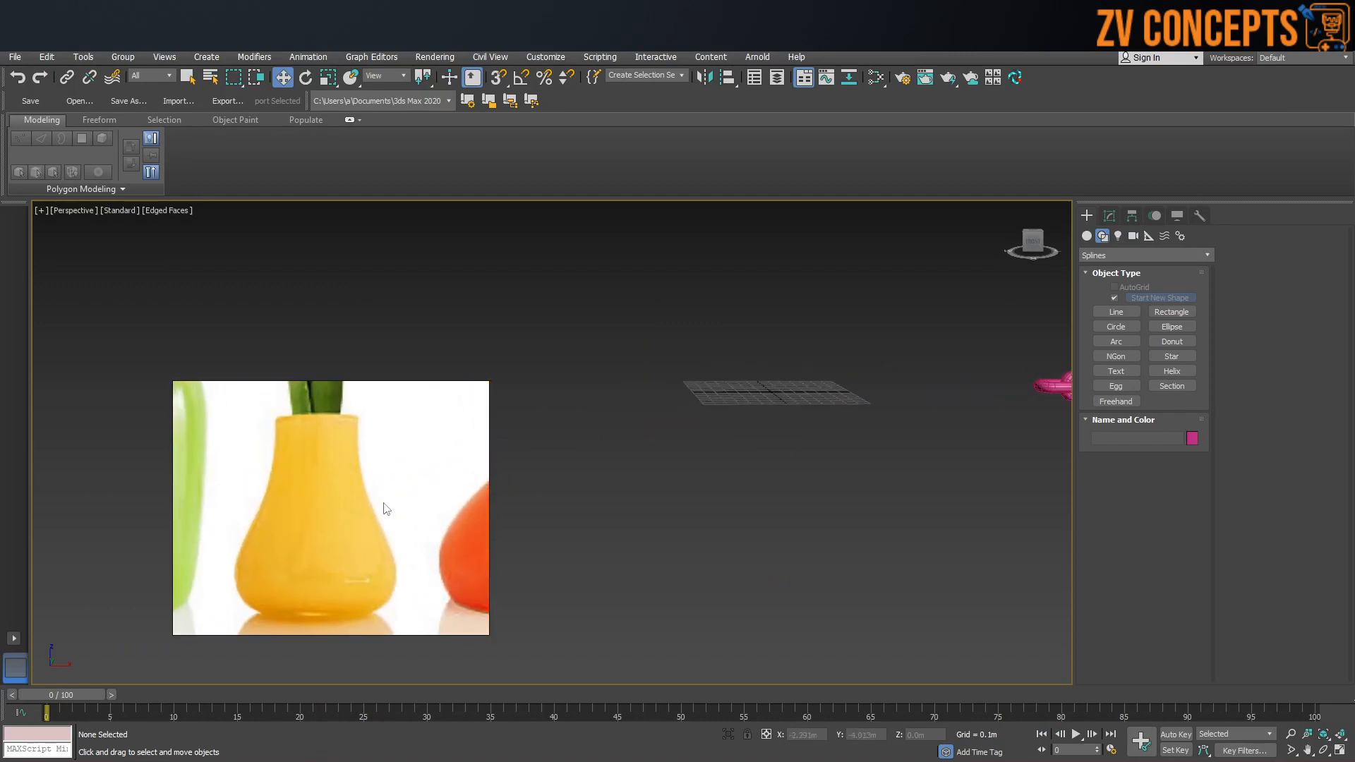
right_click_drag(355, 499, 316, 498)
Switch to the Front view and start the Line tool with Initial Type Corner and Drag Type Bezier.
middle_click_drag(799, 400, 730, 384)
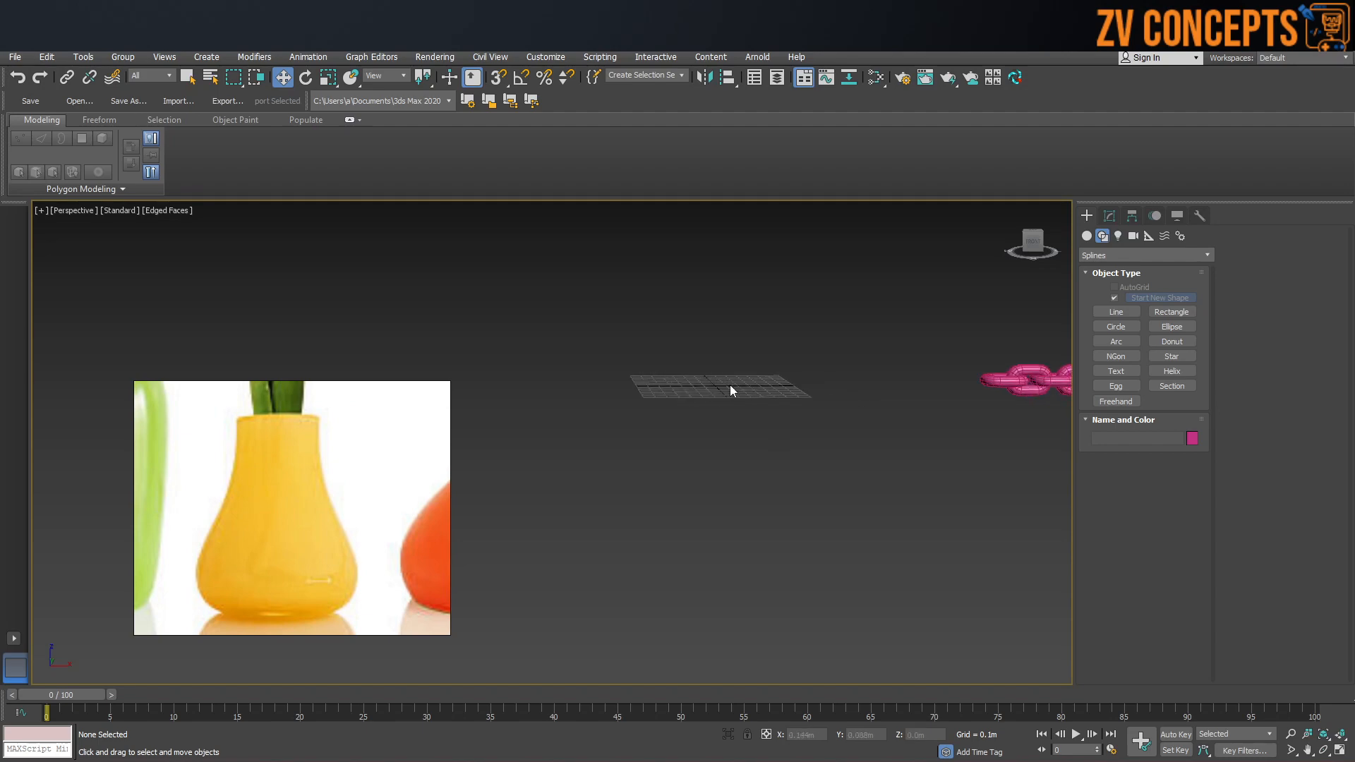
key("f")
middle_click_drag(660, 468, 1172, 462)
middle_click_drag(529, 455, 988, 442)
middle_click_drag(645, 353, 750, 442)
left_click(1113, 311)
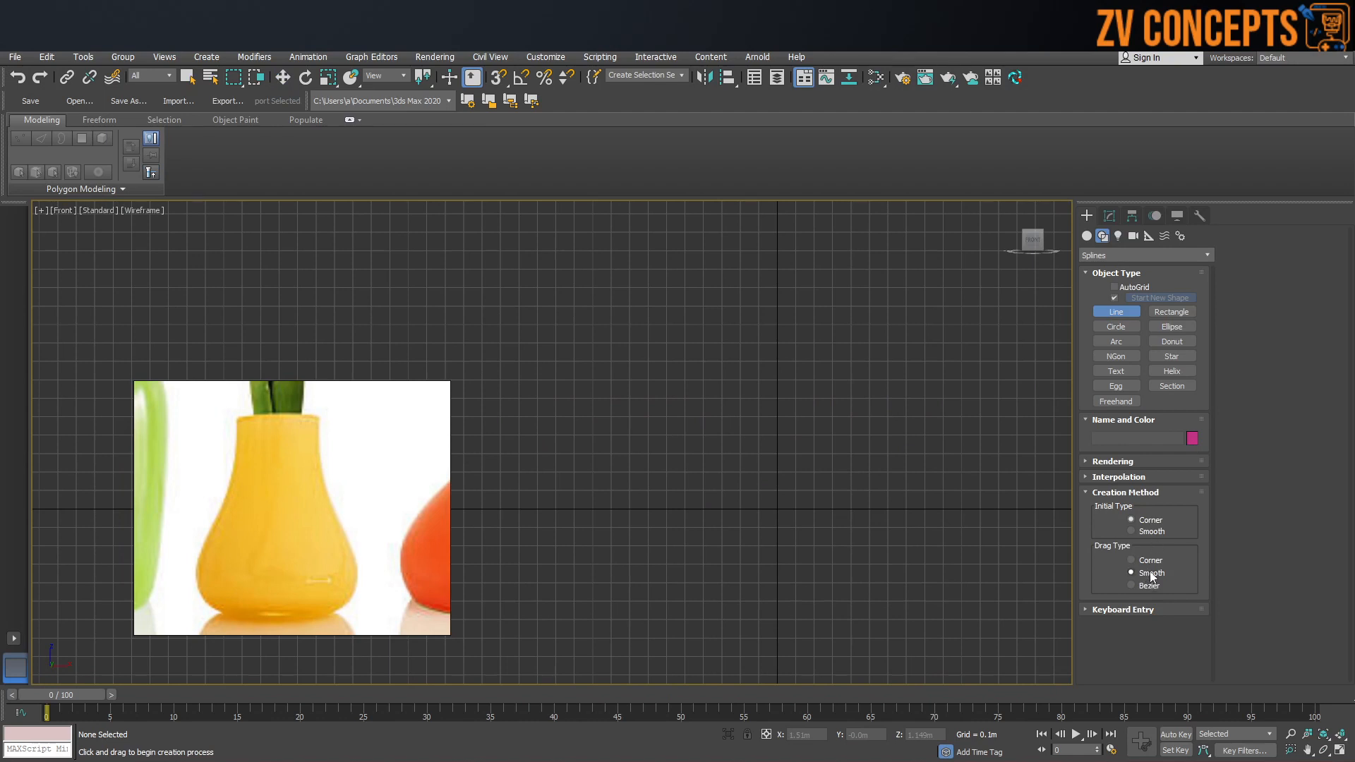
middle_click_drag(763, 261, 717, 261)
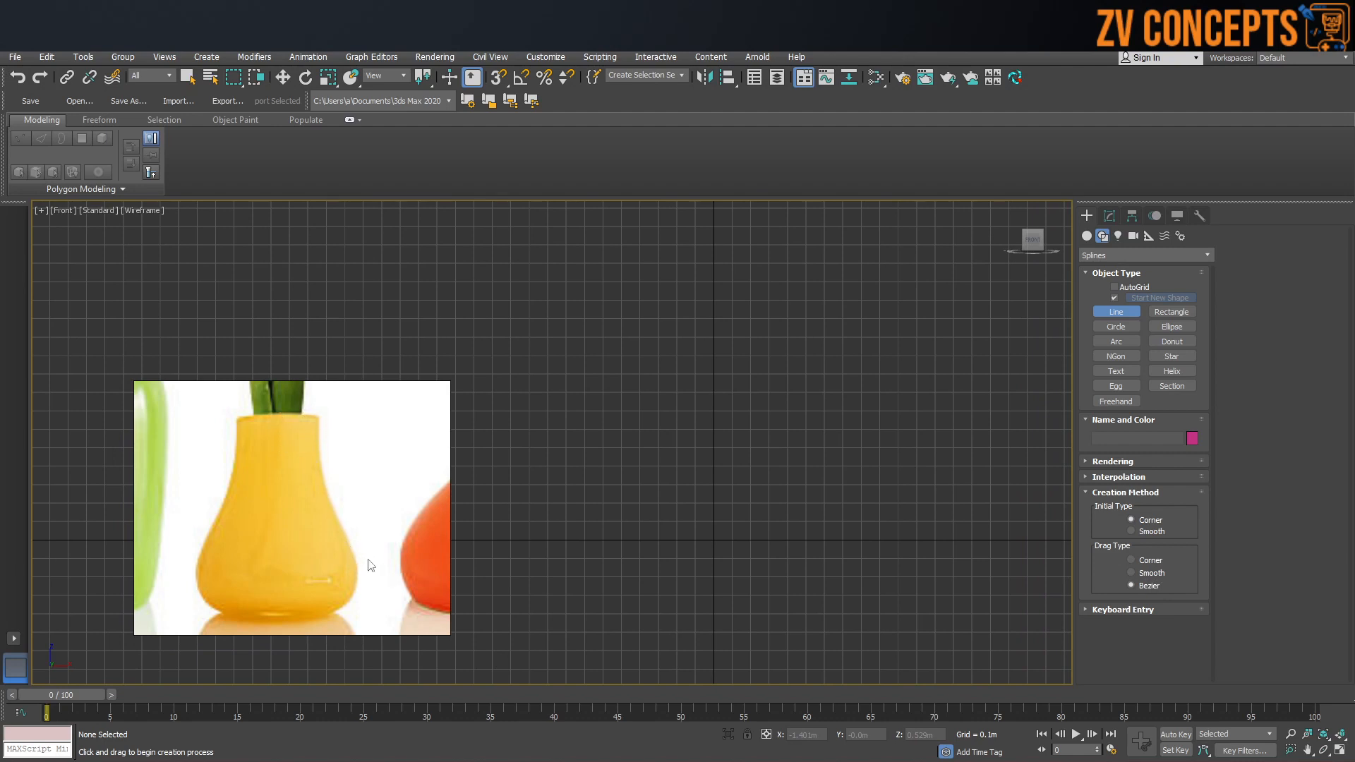
middle_click_drag(881, 382, 859, 384)
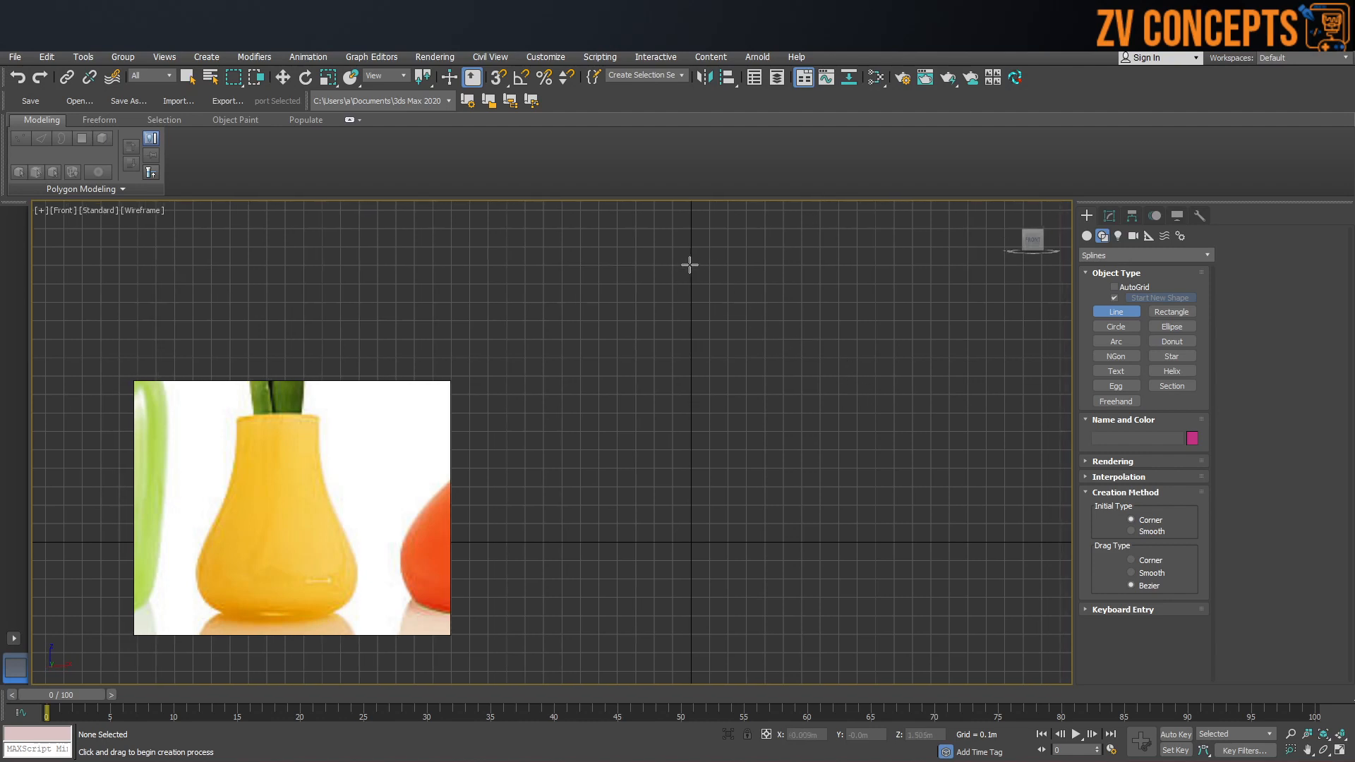
Draw an open five-point half profile of the yellow vase, from the neck around the belly to a flat base at the vertical axis.
left_click(735, 266)
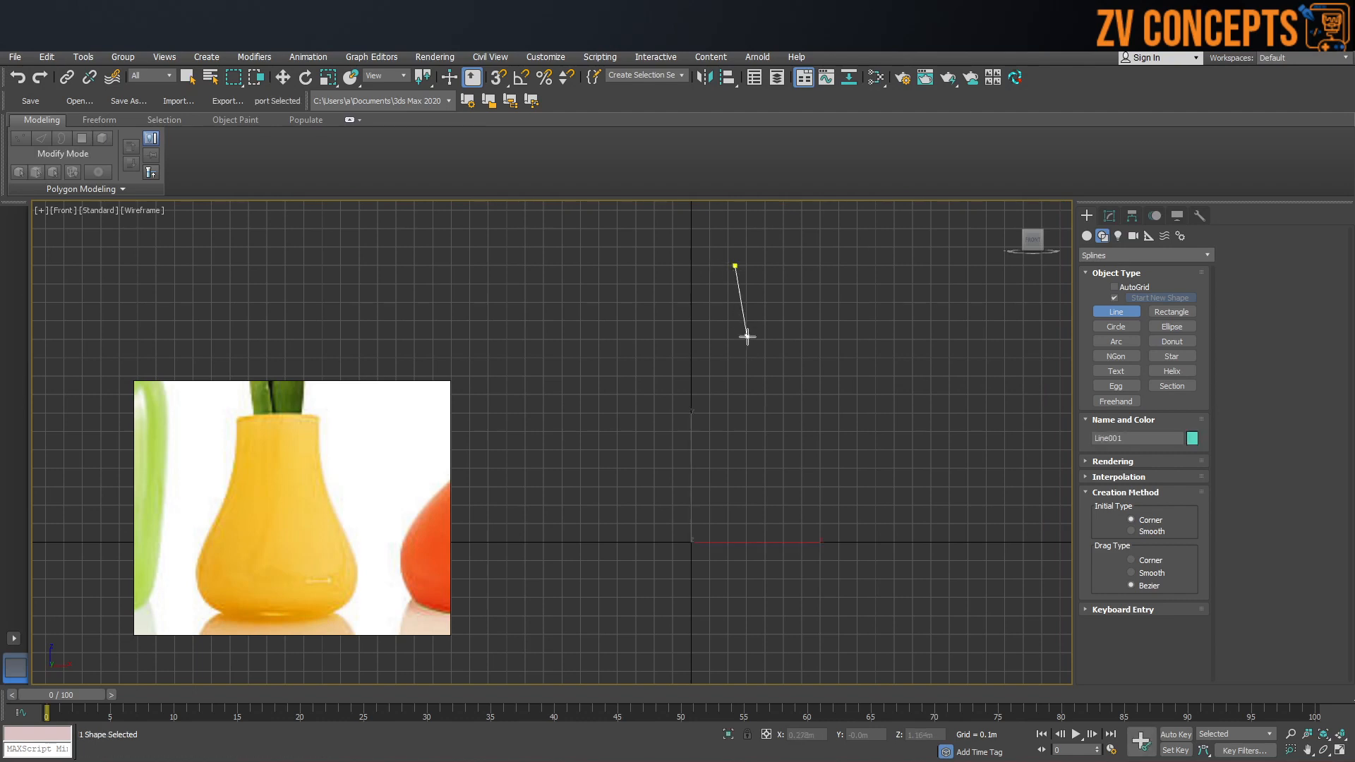
left_click_drag(759, 424, 772, 449)
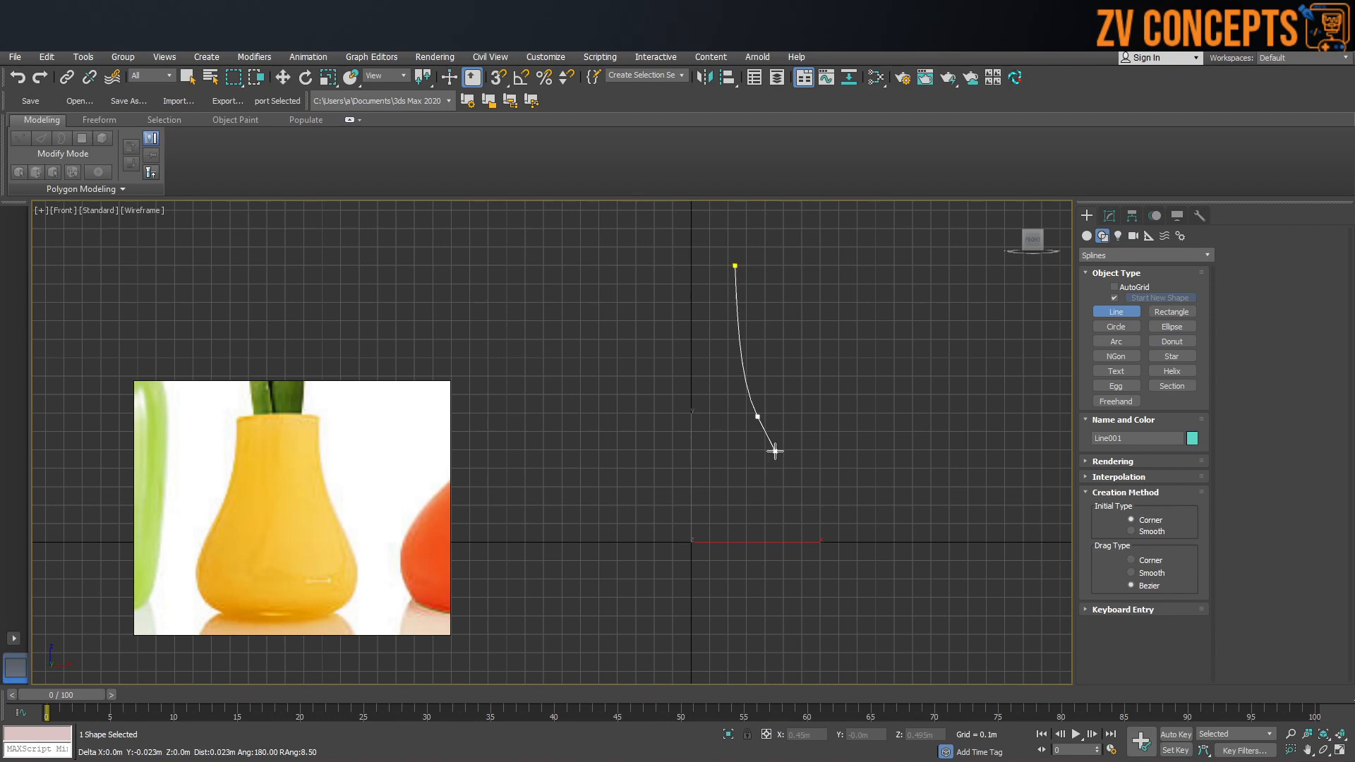
left_click_drag(850, 585, 853, 596)
middle_click_drag(853, 590, 904, 436)
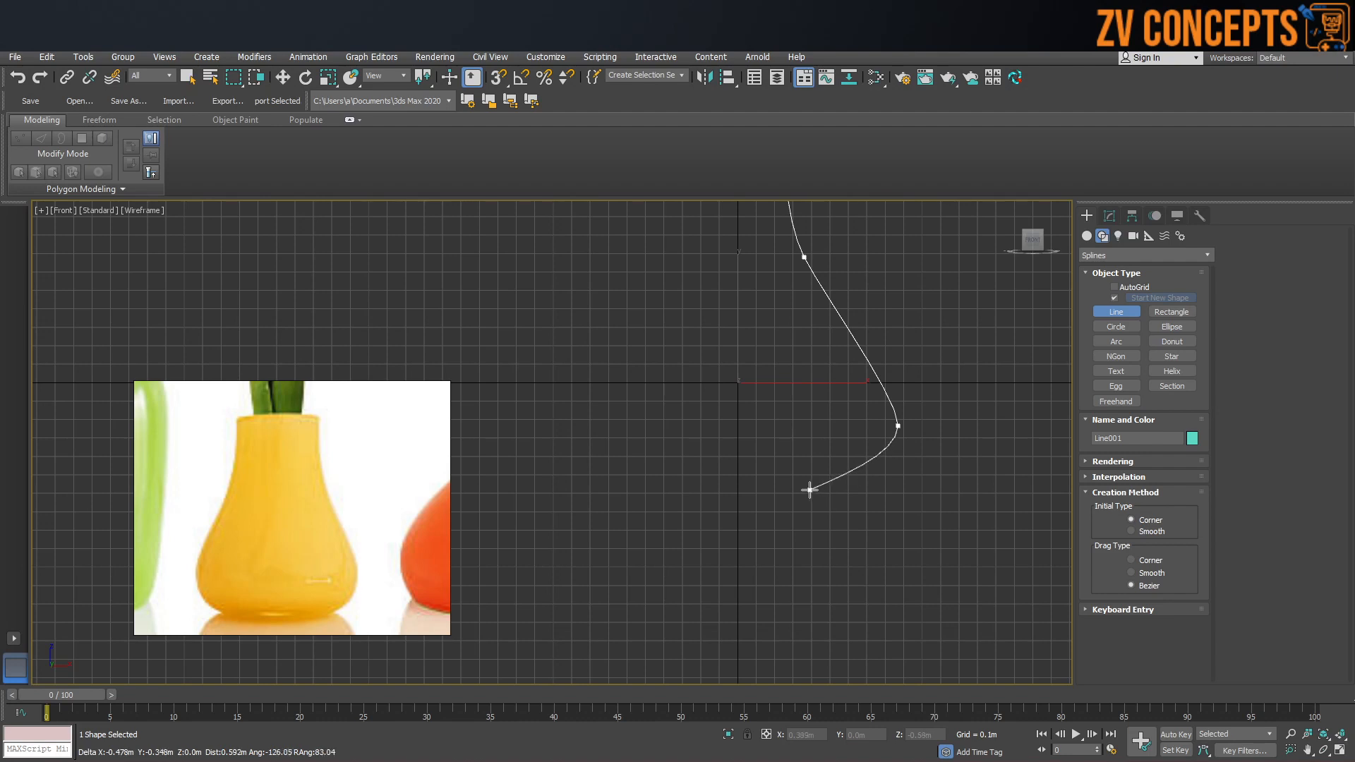
left_click_drag(806, 458, 760, 454)
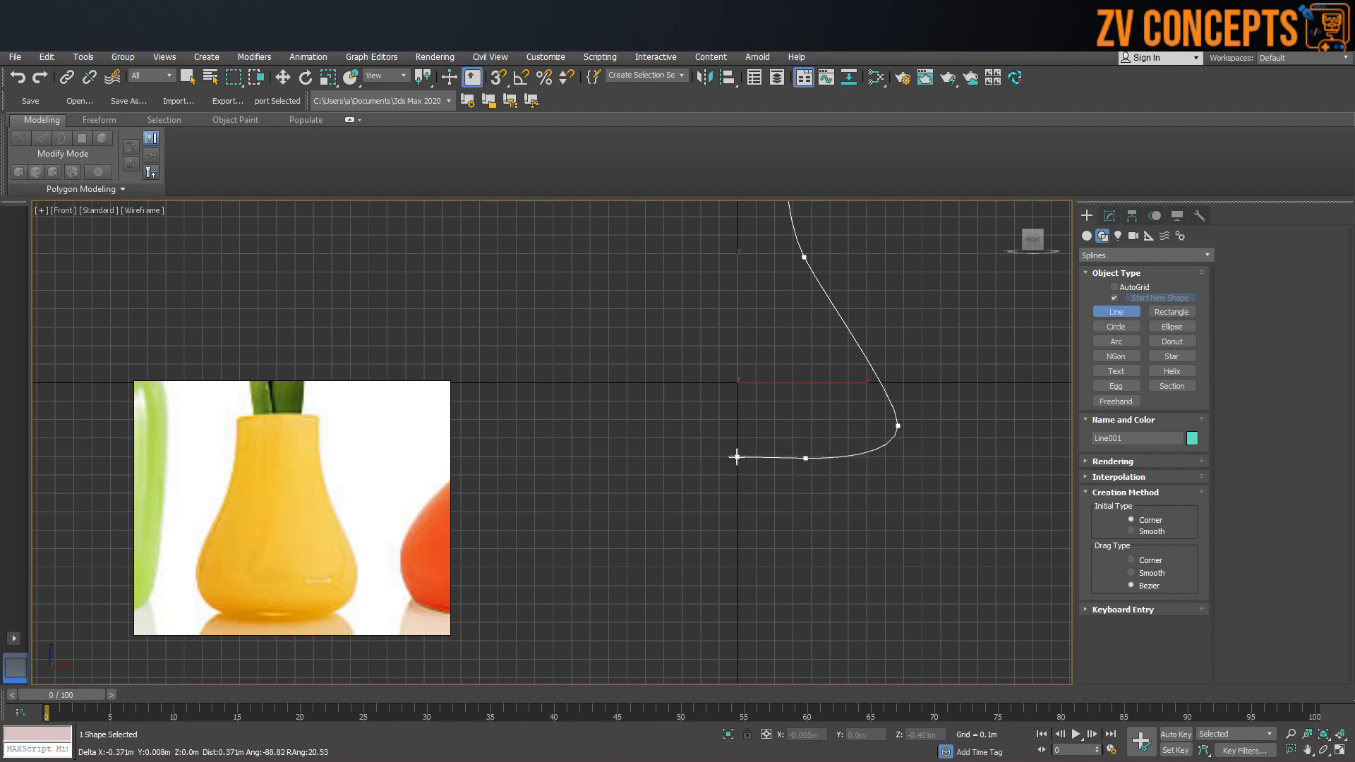
left_click(733, 458)
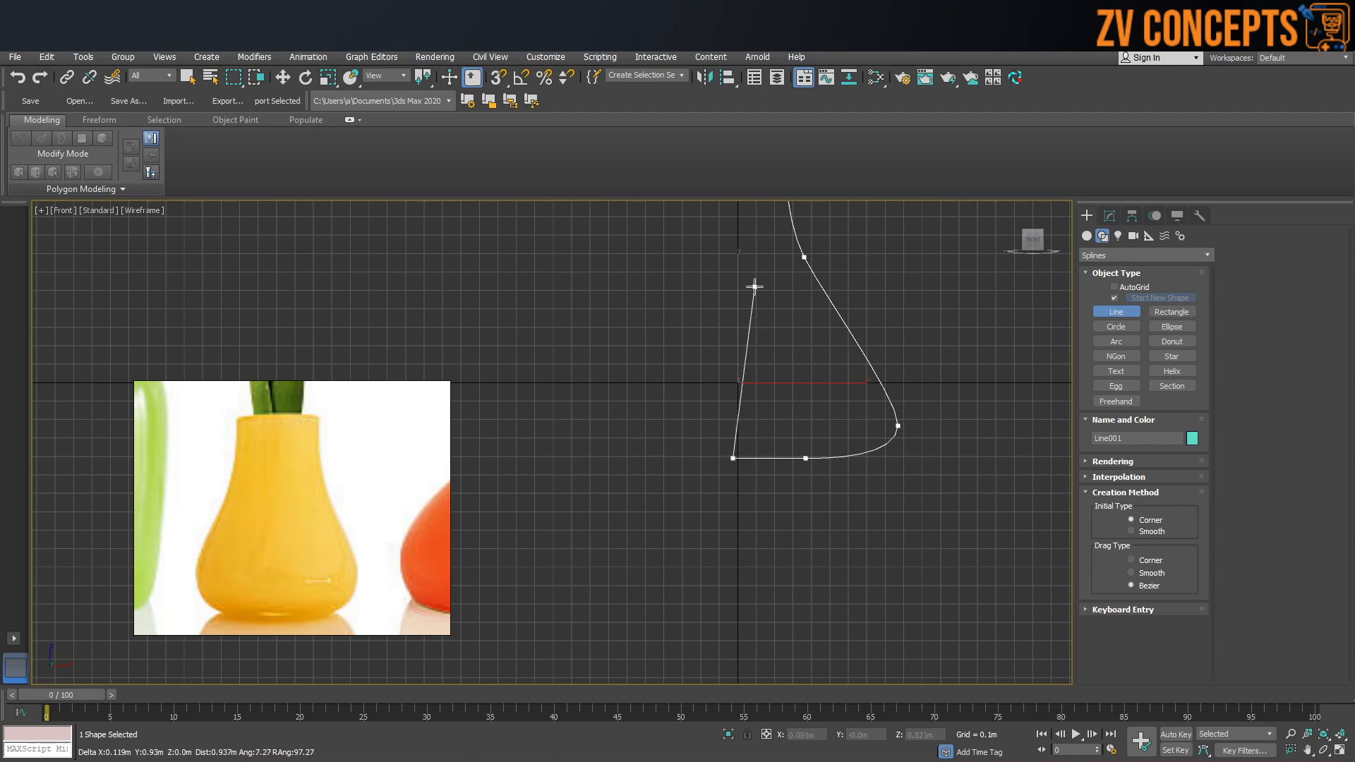
right_click(660, 408)
Edit the profile's vertices and straighten the Bezier handles of the widest belly vertex so the tangent is vertical.
scroll(749, 385, "down", 4)
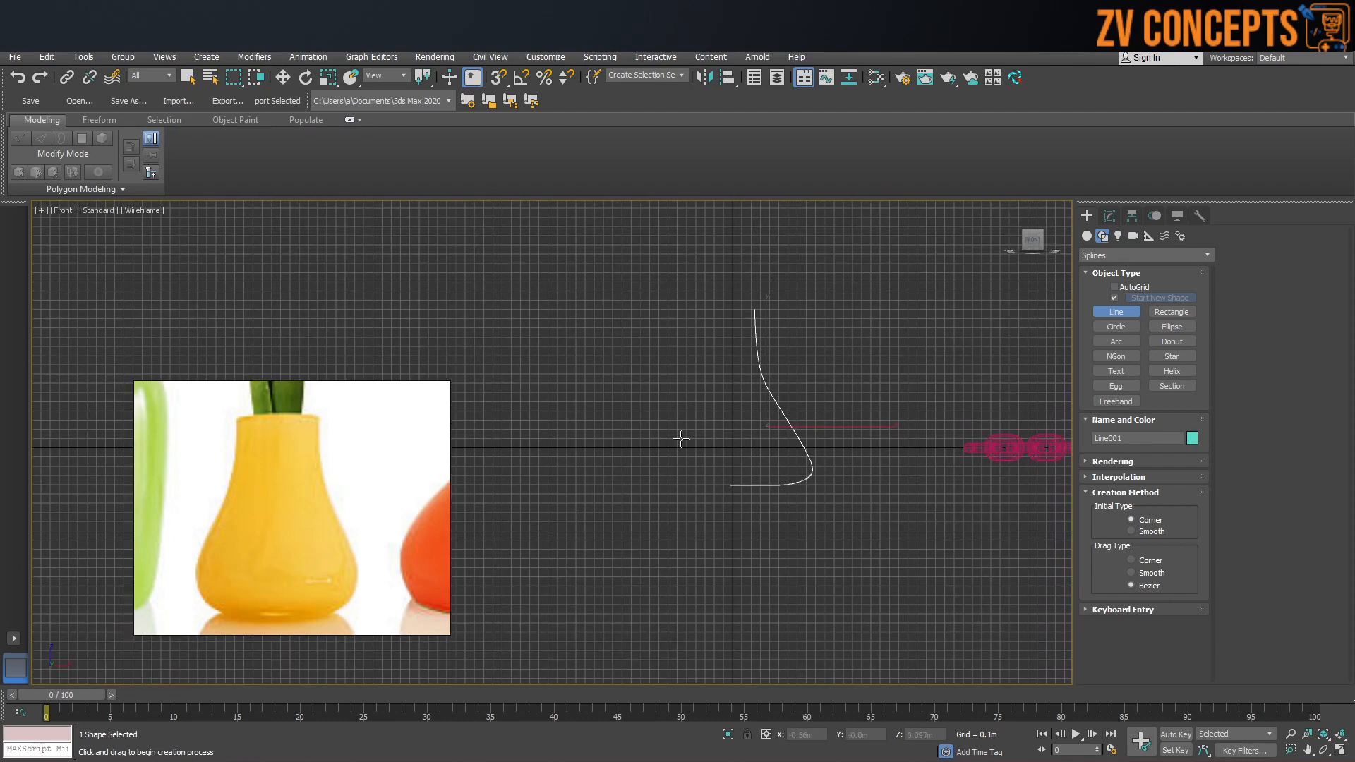
scroll(784, 444, "up", 5)
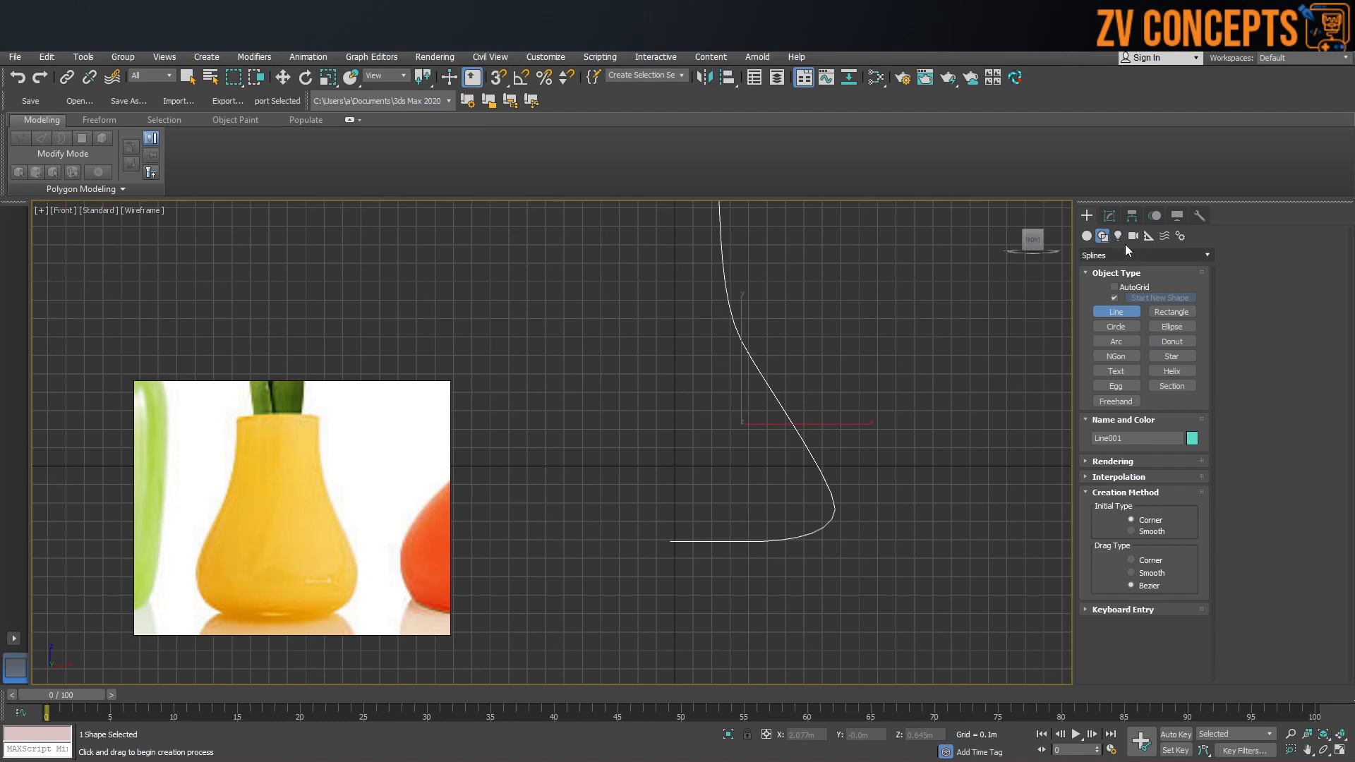
left_click(1108, 216)
left_click(1264, 255)
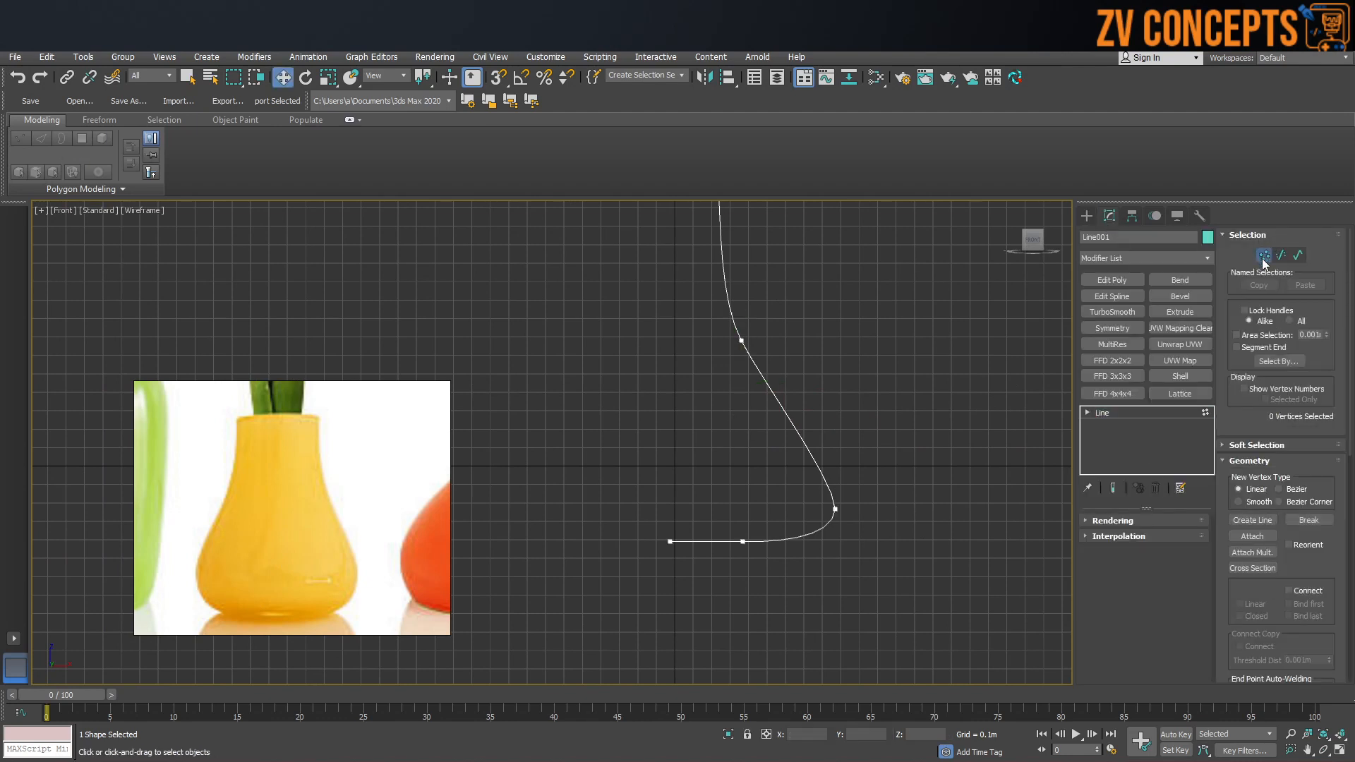
left_click(835, 509)
left_click_drag(835, 436, 835, 425)
scroll(874, 444, "up", 5)
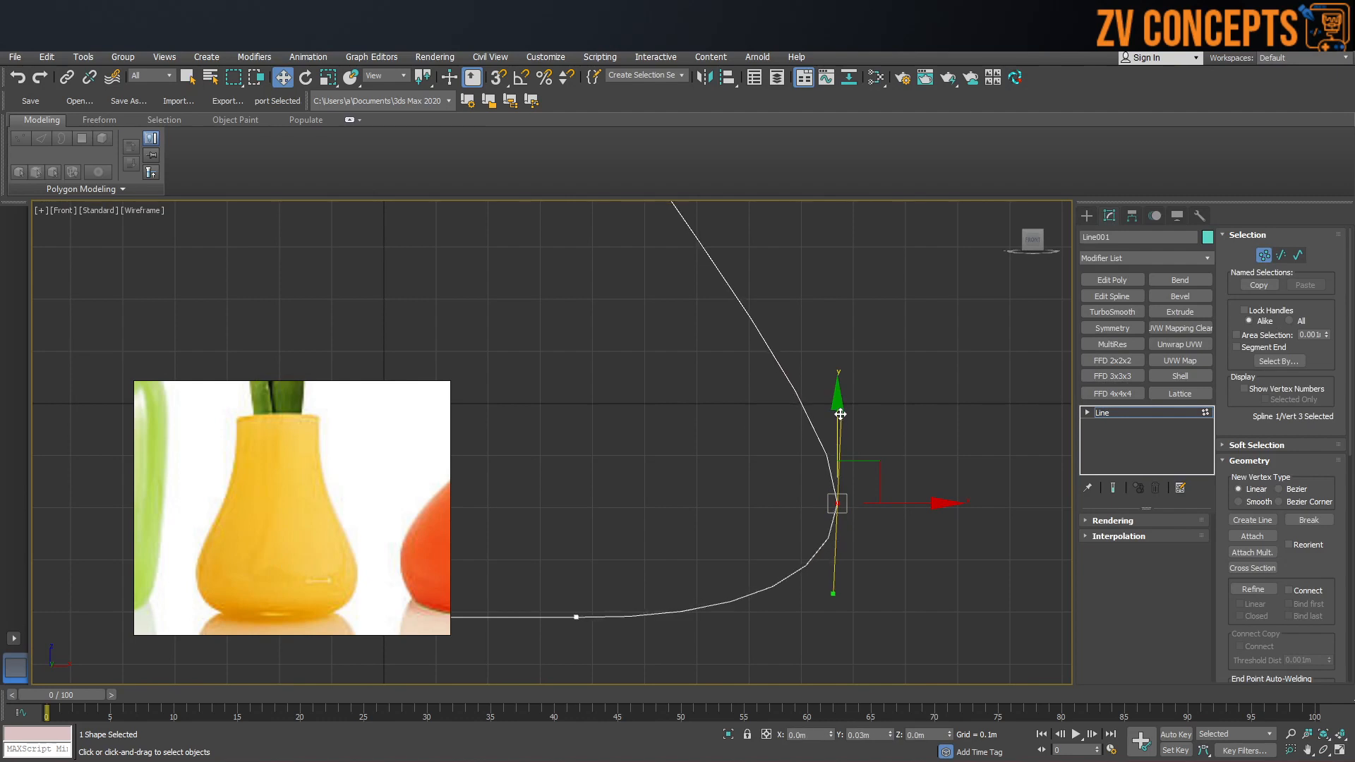
left_click(875, 469)
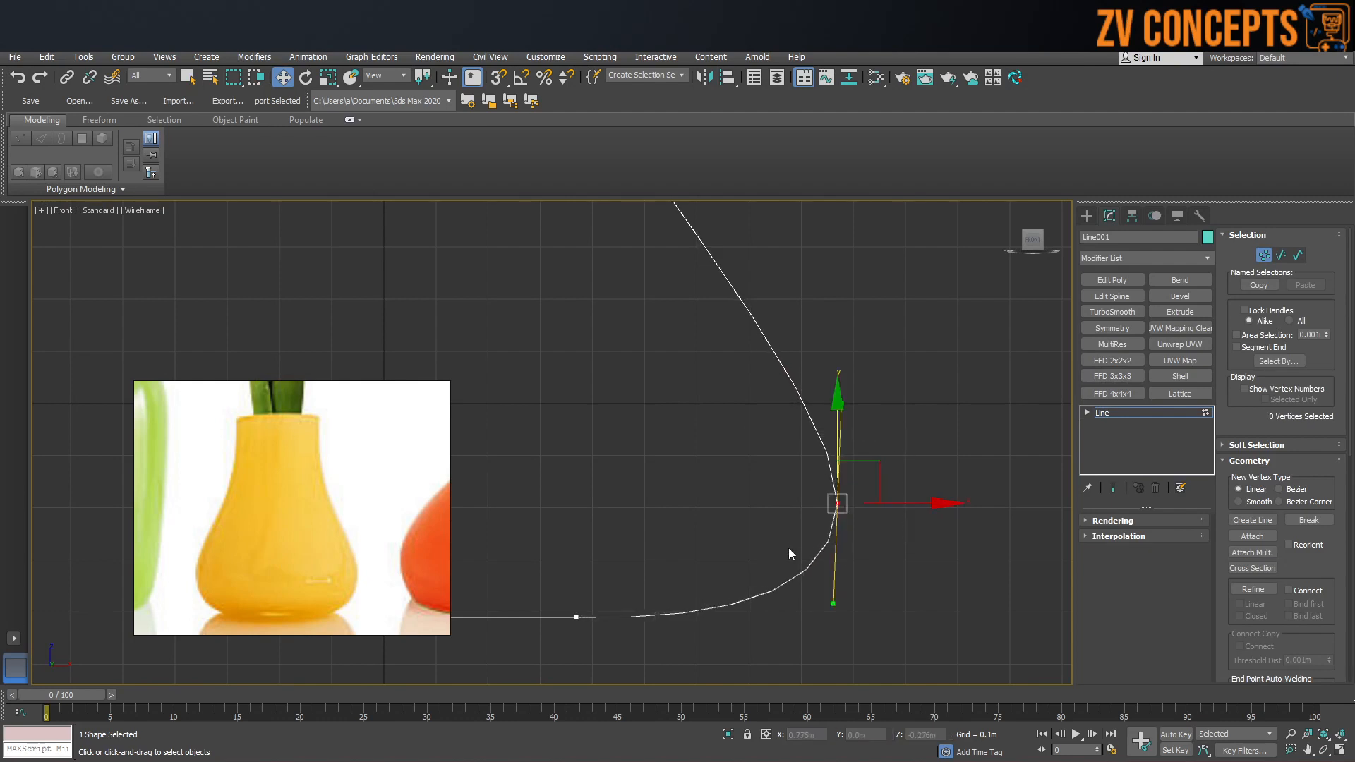
left_click_drag(789, 552, 789, 551)
left_click_drag(838, 401, 838, 395)
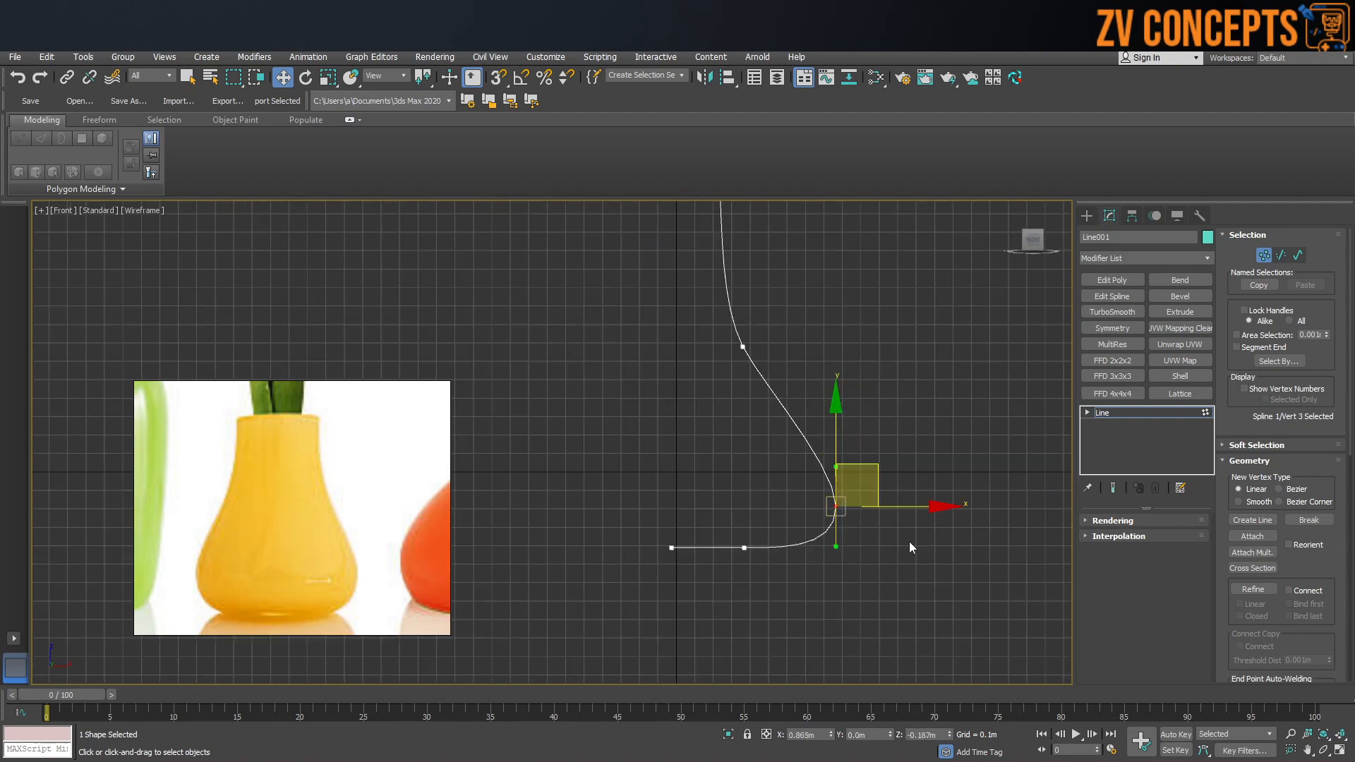
Examine the shoulder and neck-rim vertices of the profile and compare the curve with the yellow vase picture.
left_click(909, 548)
left_click(743, 347)
middle_click_drag(642, 404, 670, 543)
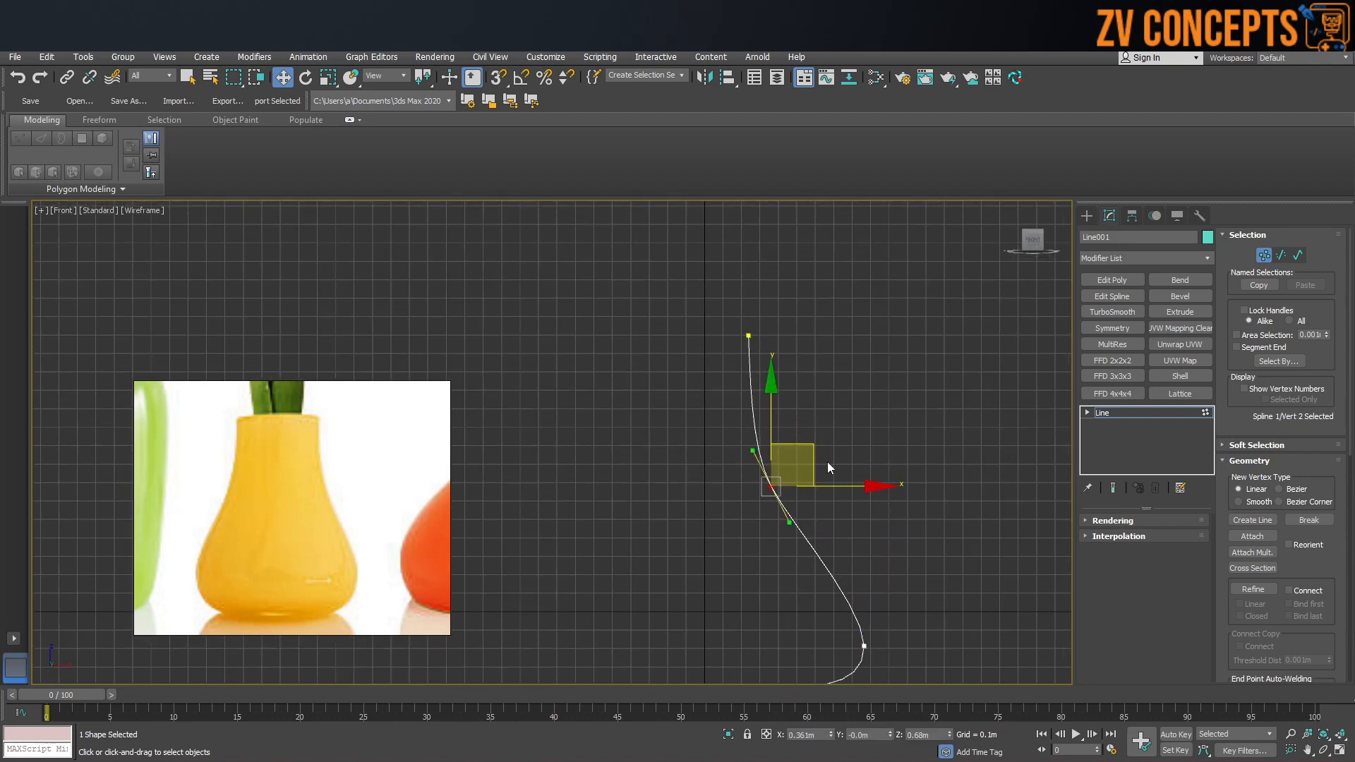
left_click(881, 411)
scroll(815, 329, "down", 2)
scroll(763, 324, "up", 2)
left_click(768, 334)
middle_click_drag(864, 329, 853, 291)
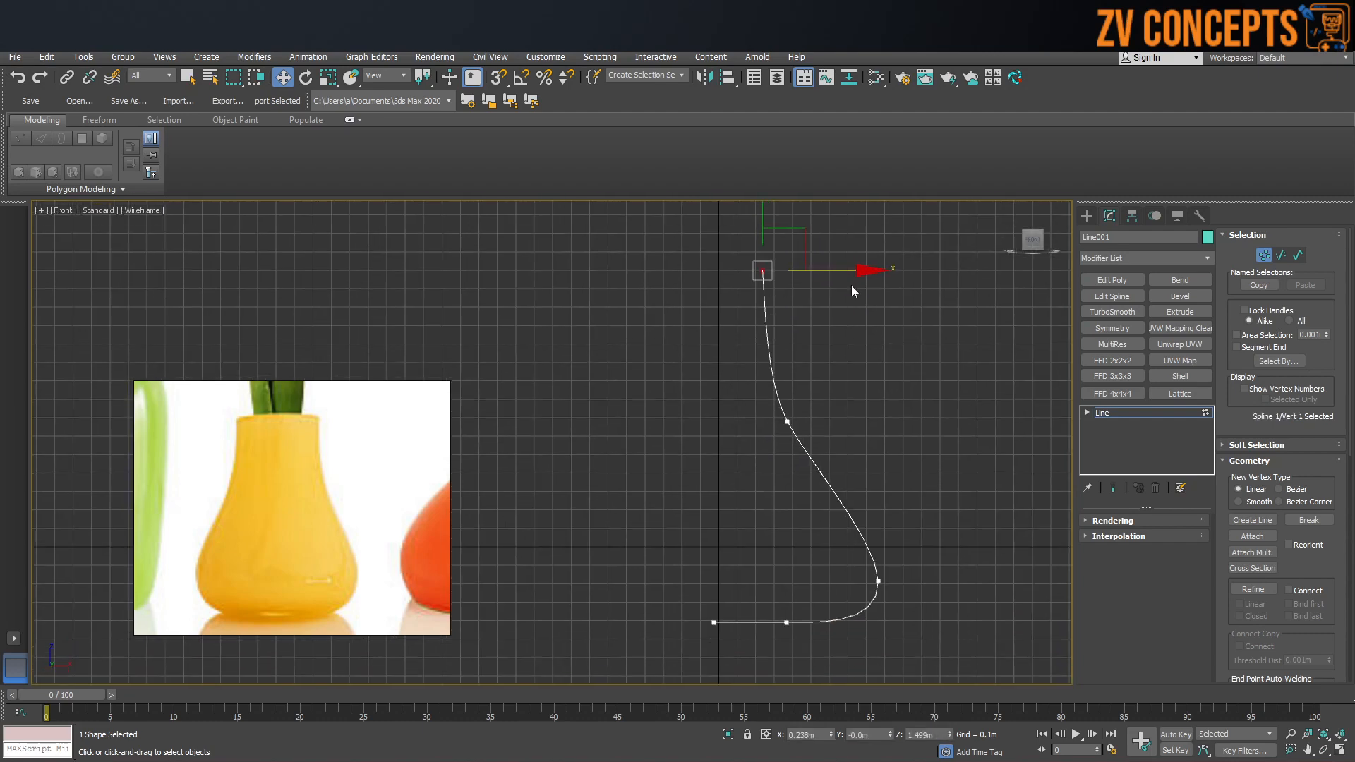
left_click_drag(623, 703, 622, 699)
left_click(962, 264)
middle_click_drag(860, 320, 897, 280)
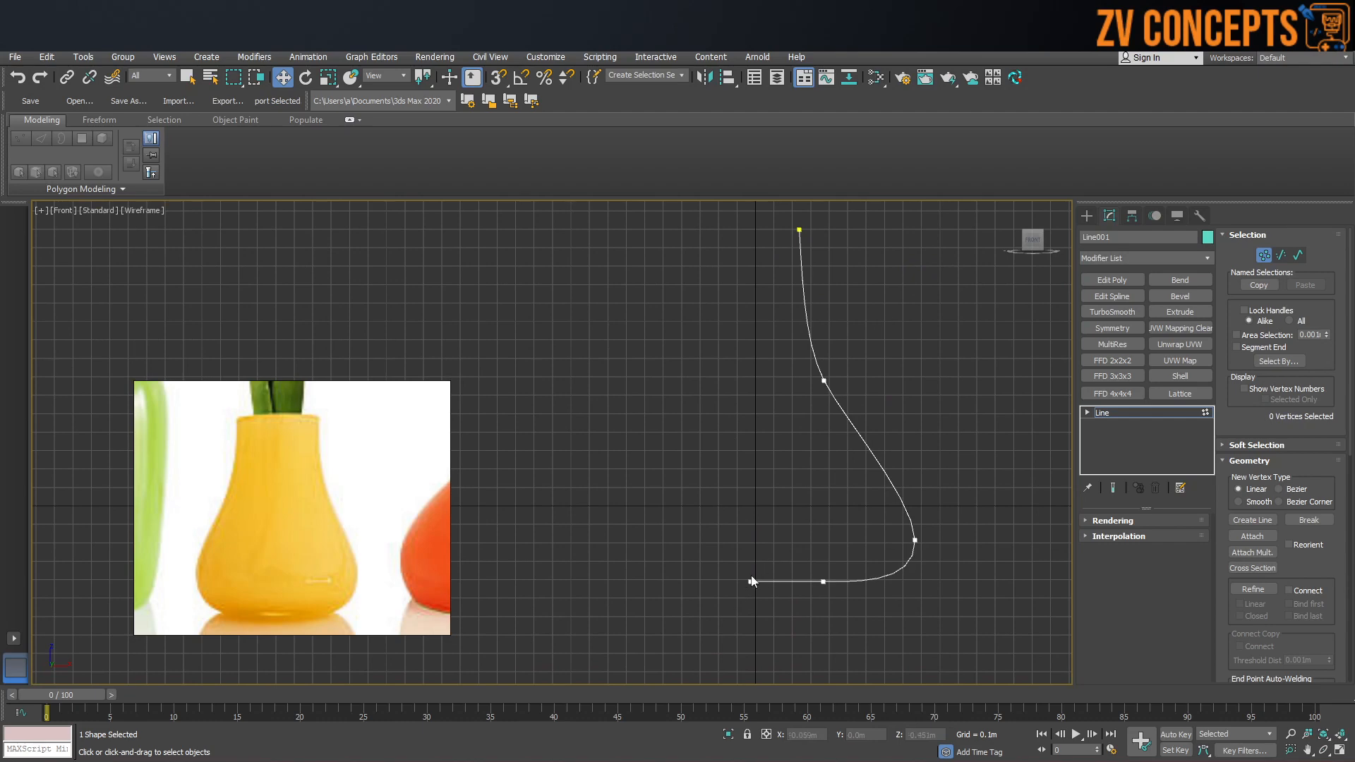
With 3D snapping on, move only the line's pivot to the inner end point of the base.
left_click(1088, 216)
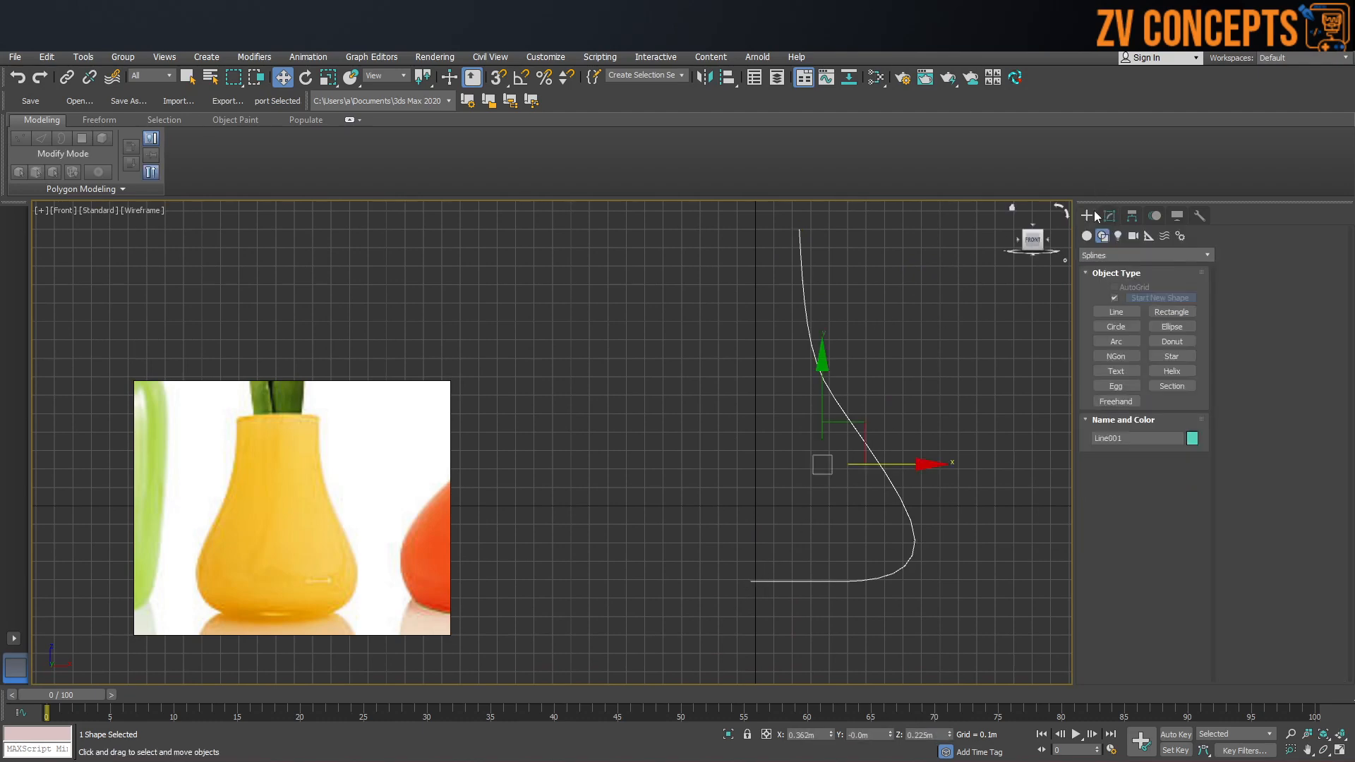
left_click(1132, 215)
left_click(1144, 313)
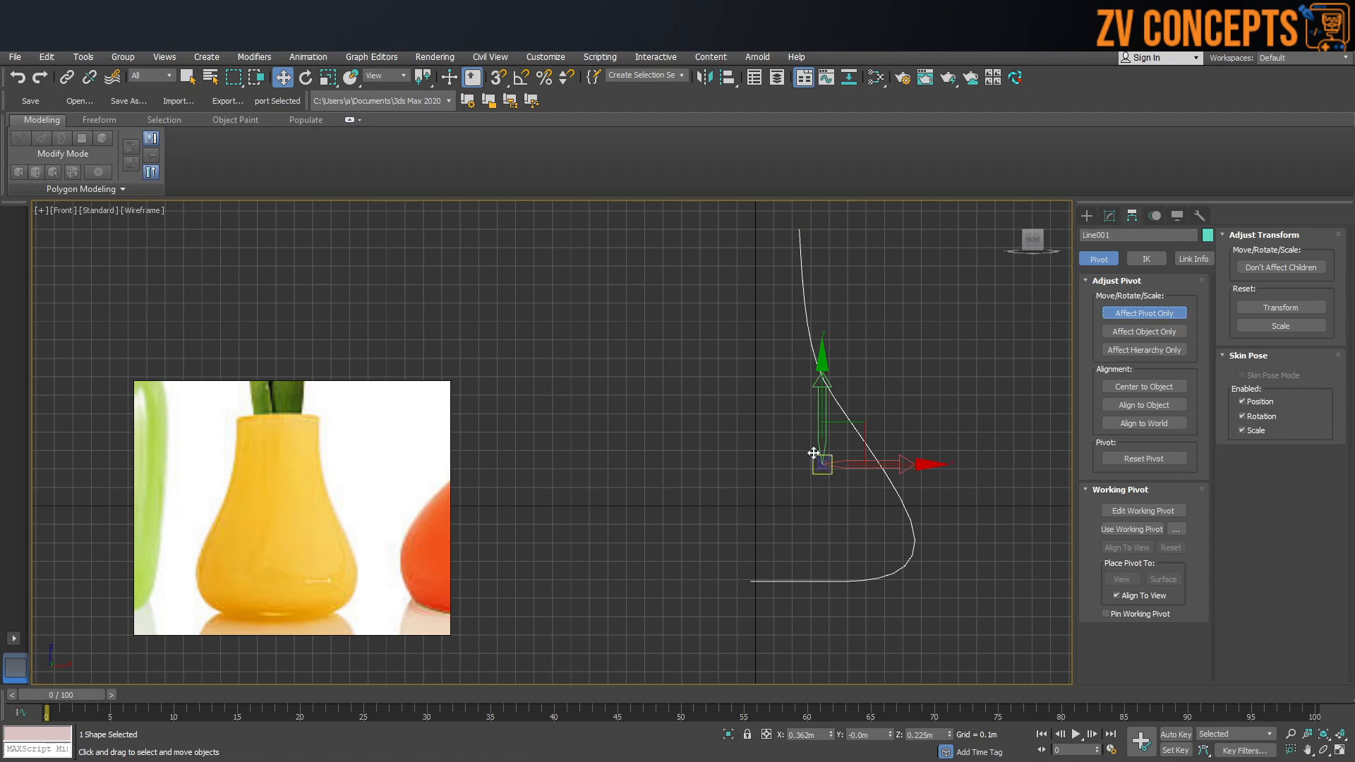
left_click(507, 84)
left_click_drag(819, 463, 751, 580)
left_click(1133, 314)
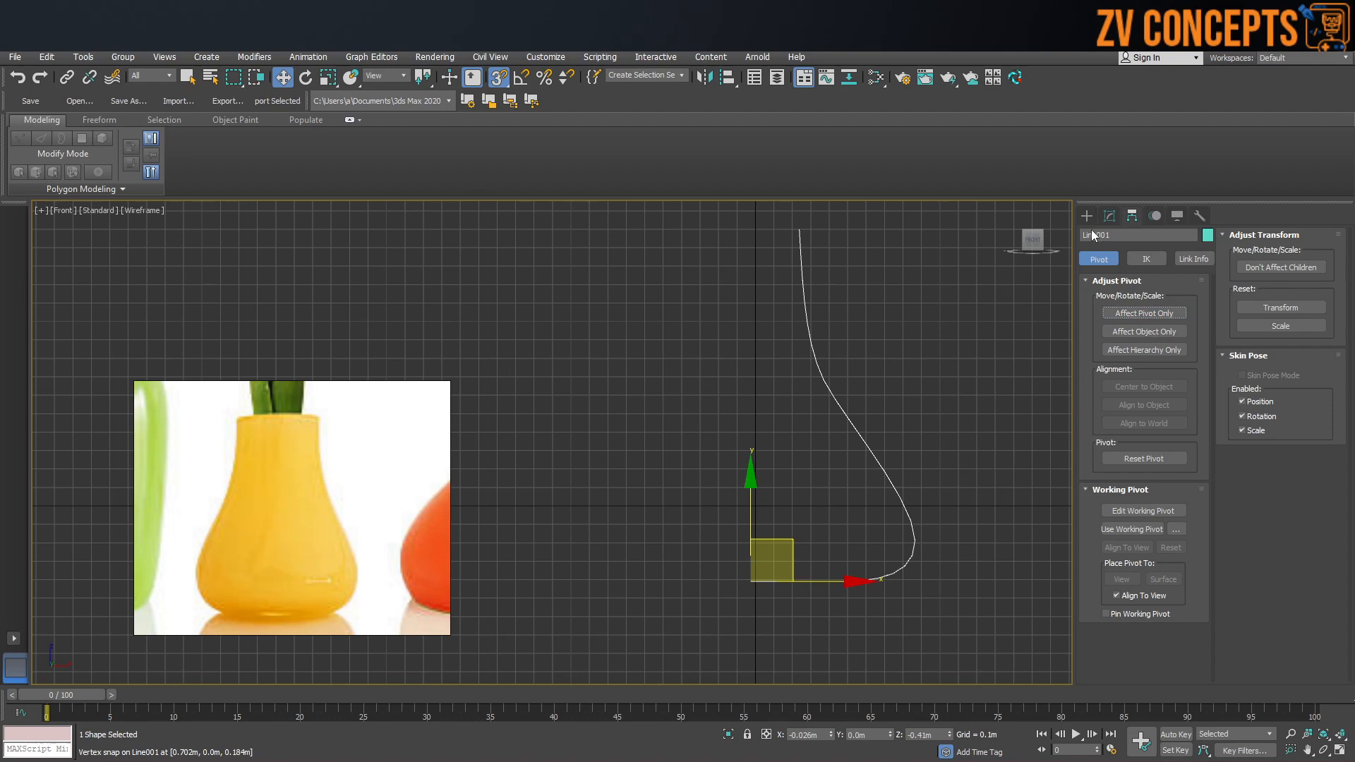
Switch to the Perspective view and apply the Lathe modifier to the vase profile.
left_click(1087, 215)
middle_click_drag(913, 418, 761, 446)
key("p")
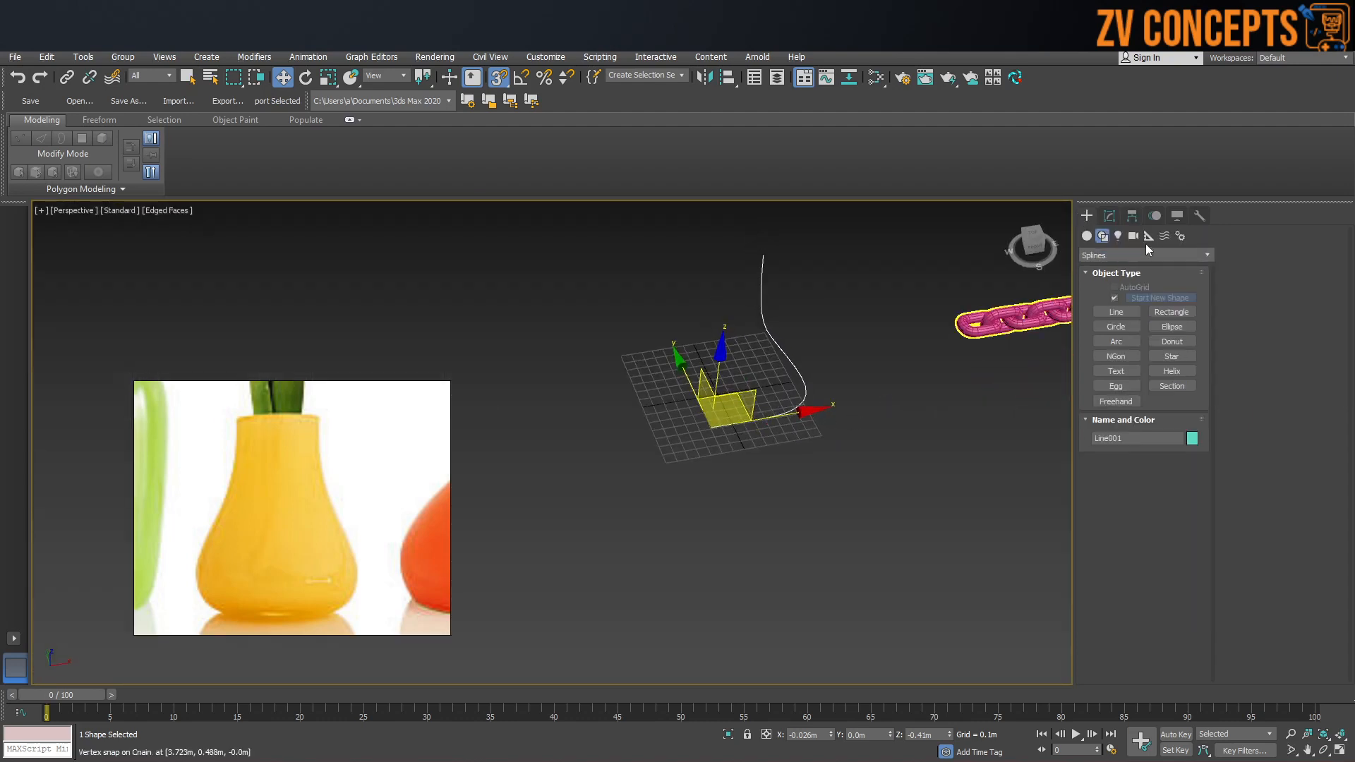
left_click(1110, 215)
left_click(1107, 257)
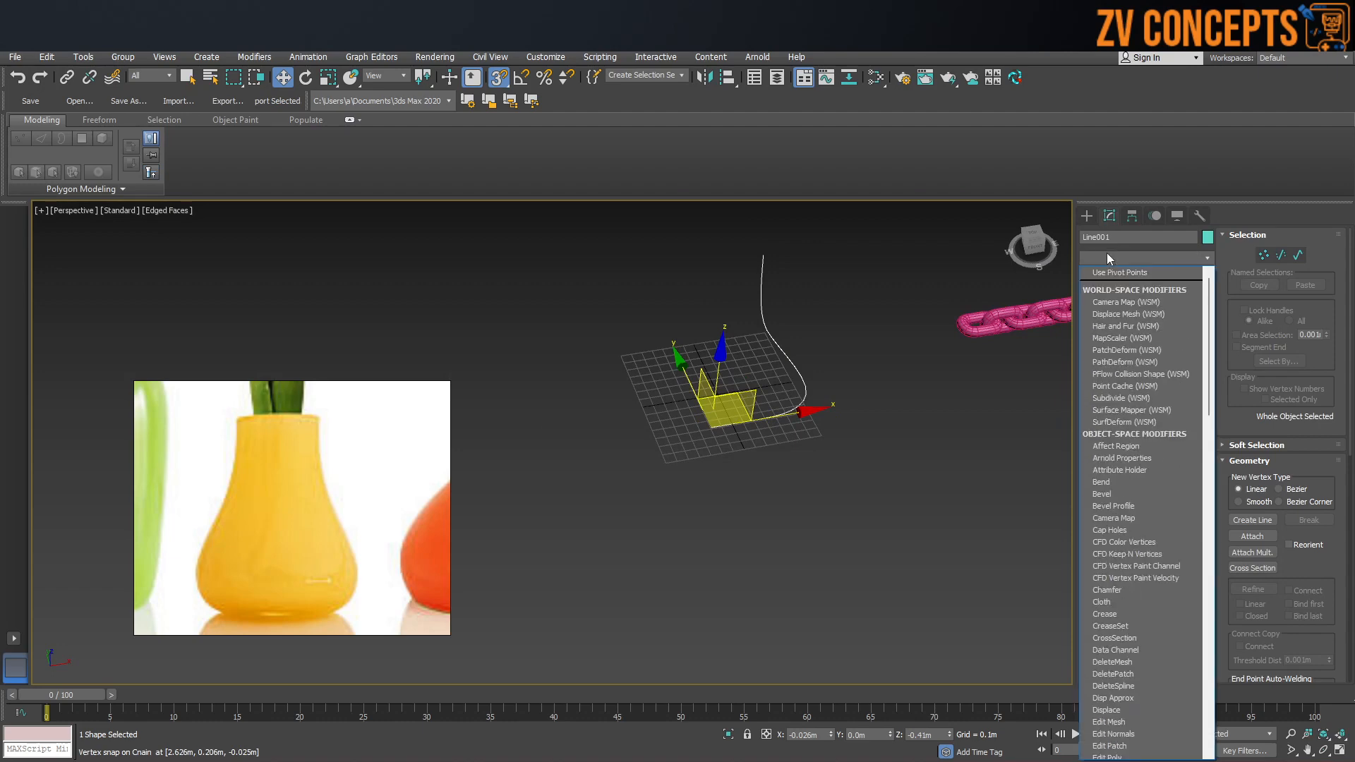
type("lath")
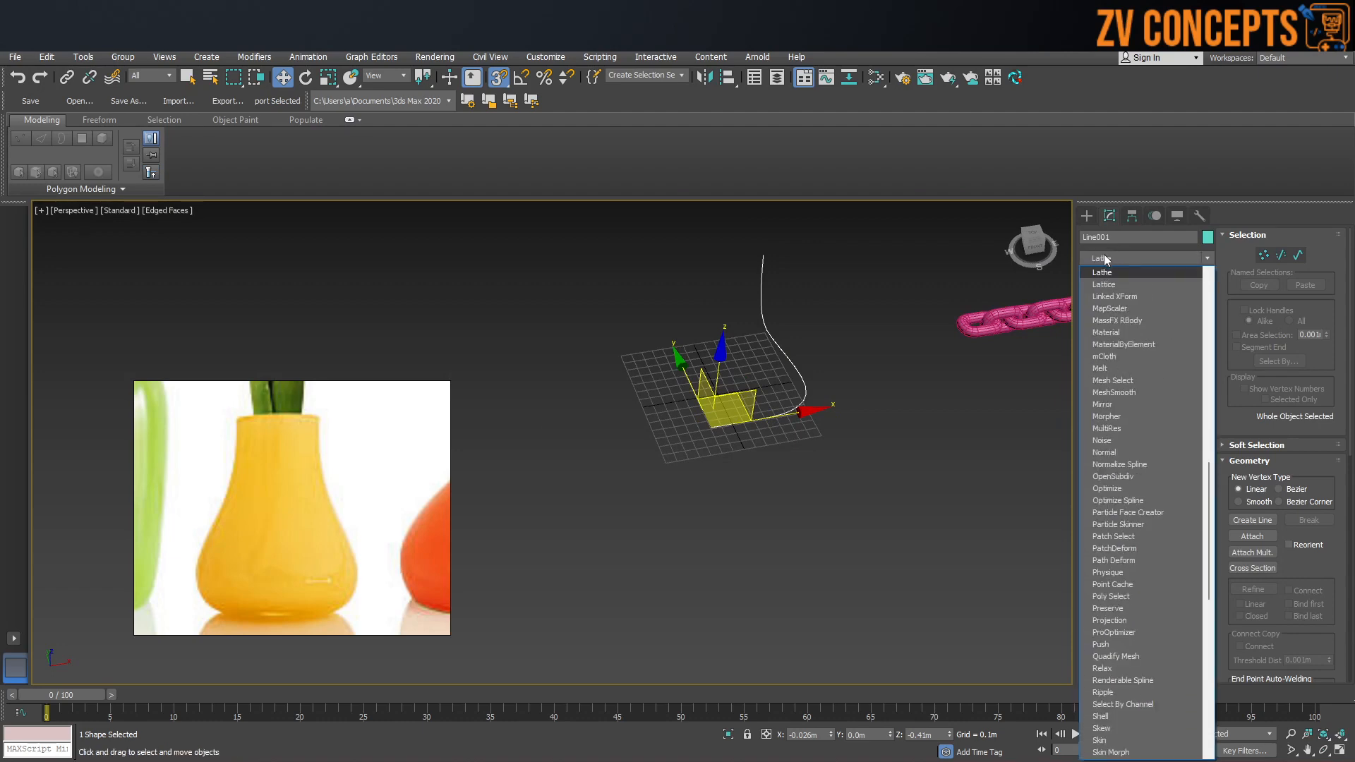
left_click(1096, 274)
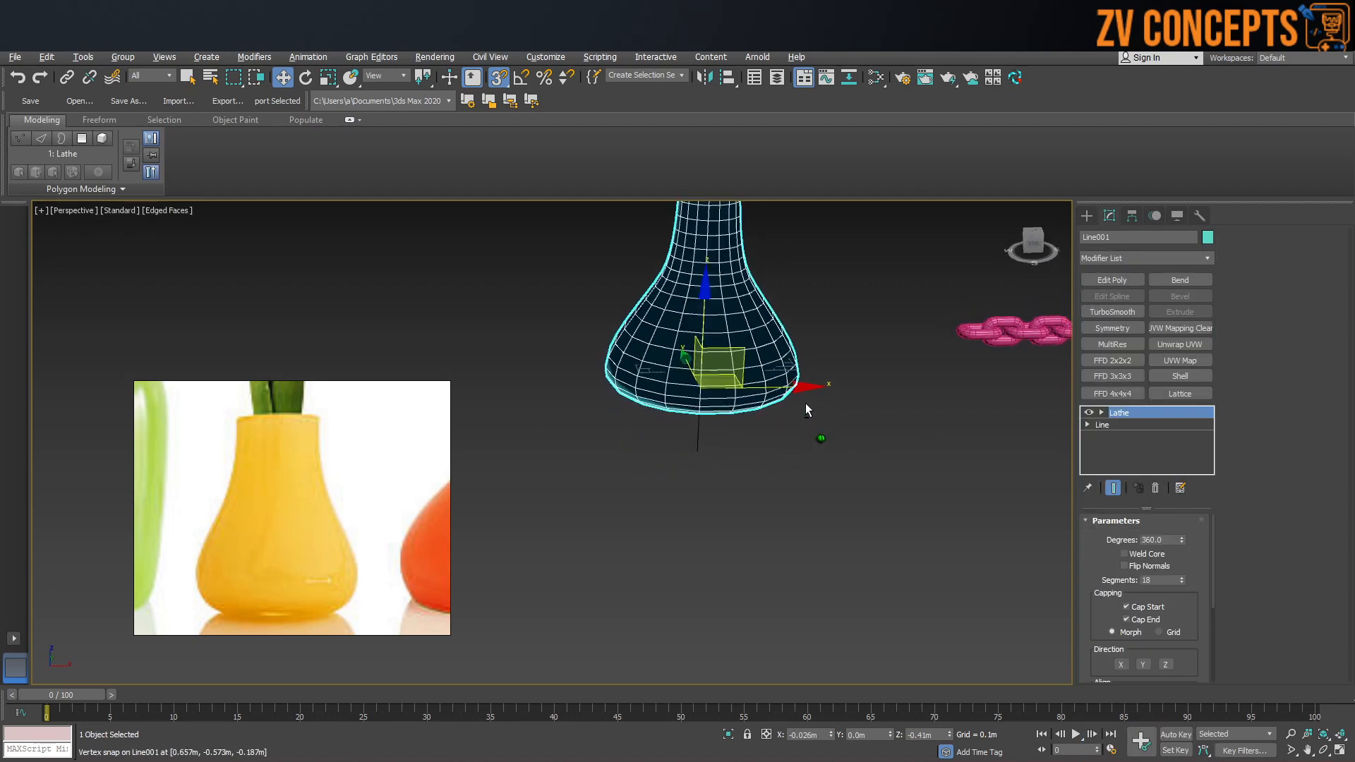
Enable Flip Normals on the Lathe so the vase's outer faces point outward.
middle_click_drag(761, 373, 744, 511)
mouse_move(724, 424)
middle_mouse_down("alt")
mouse_move(712, 412)
mouse_move(713, 429)
middle_mouse_up("alt")
scroll(706, 416, "up", 3)
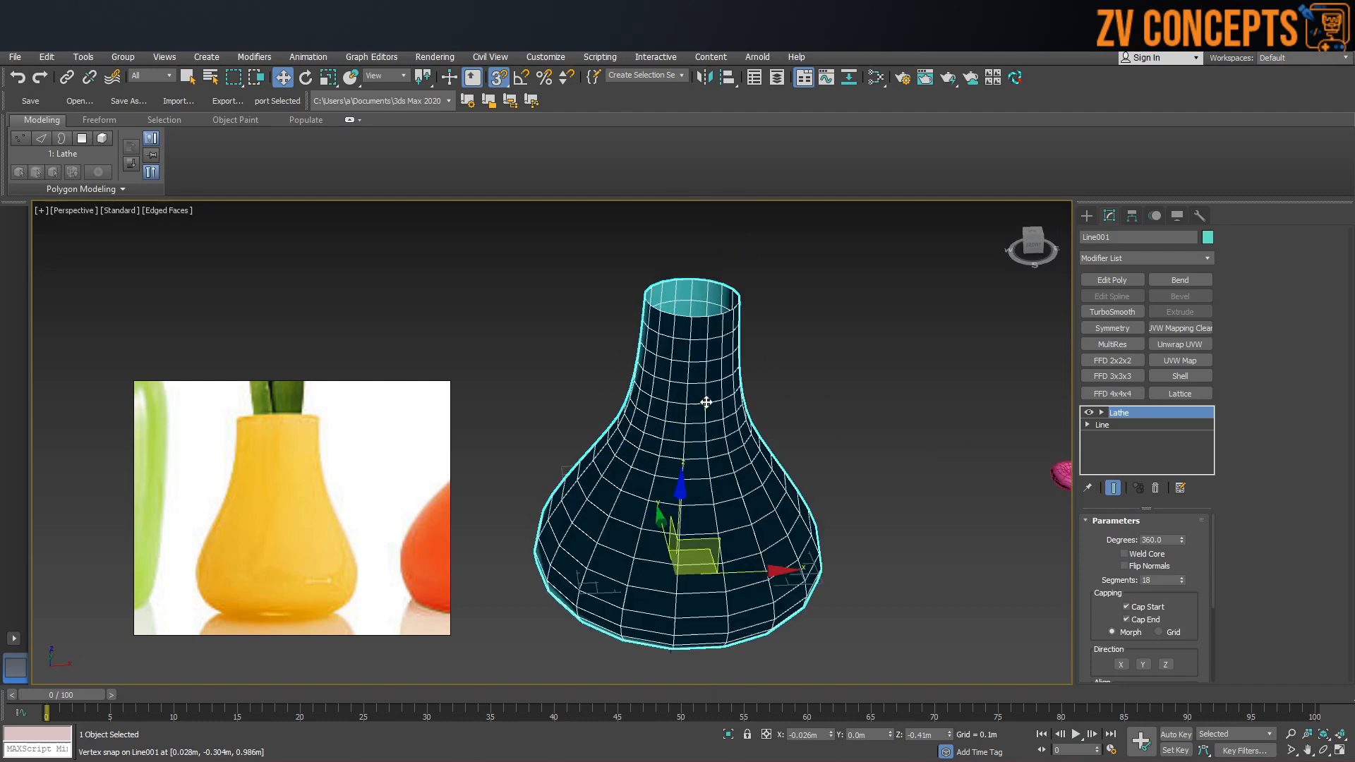
left_click(1115, 566)
Enable Weld Core on the Lathe to clean up the faces meeting at the centre of the vase's base.
middle_click_drag(713, 367, 735, 252, "alt")
middle_click_drag(926, 396, 741, 518, "alt")
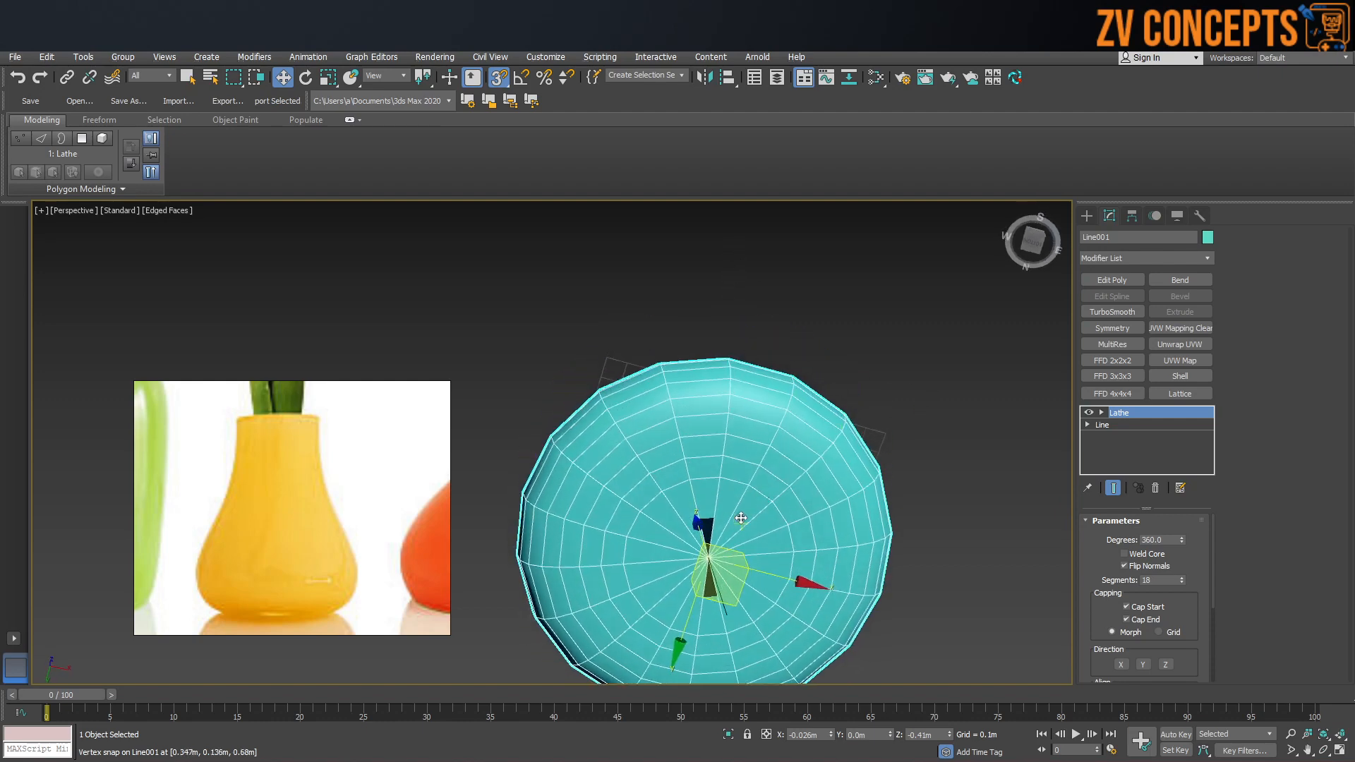
scroll(742, 518, "up", 5)
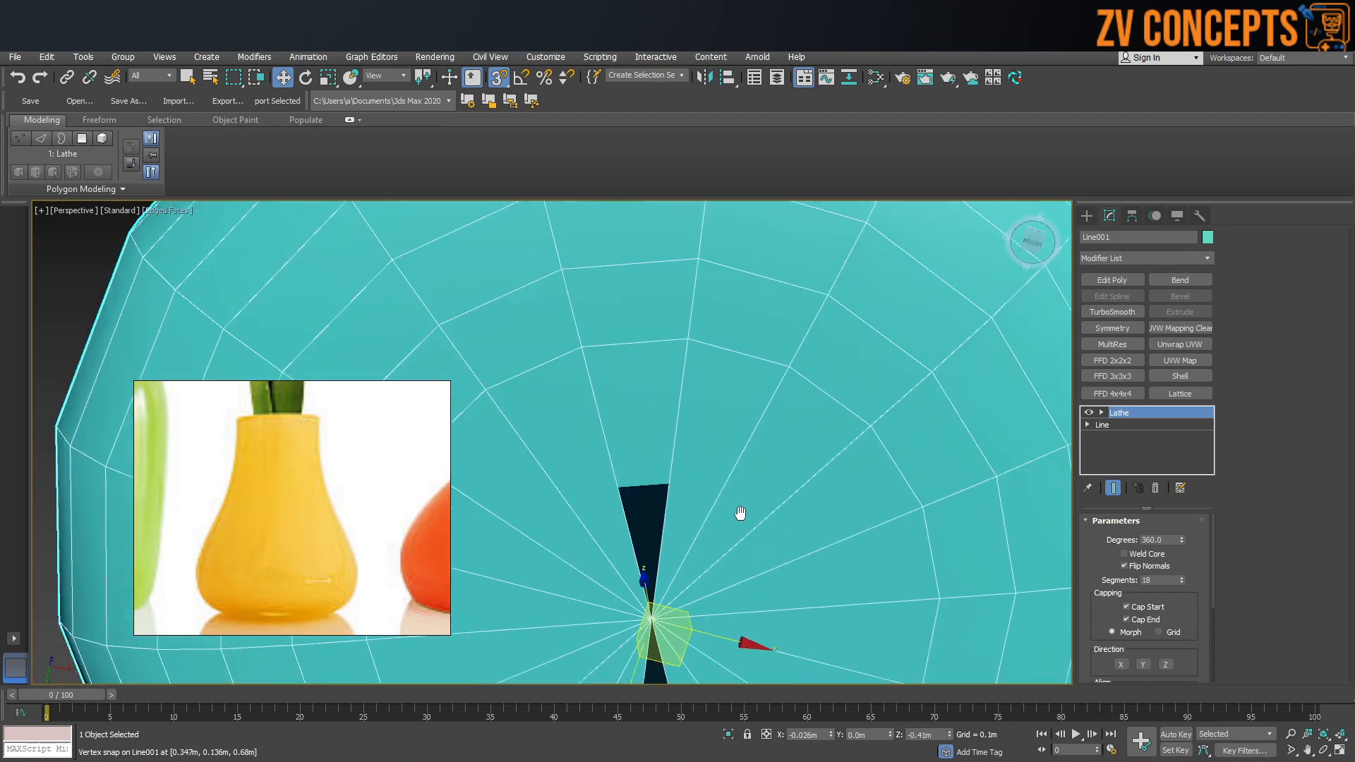
left_click(1125, 554)
scroll(722, 406, "down", 5)
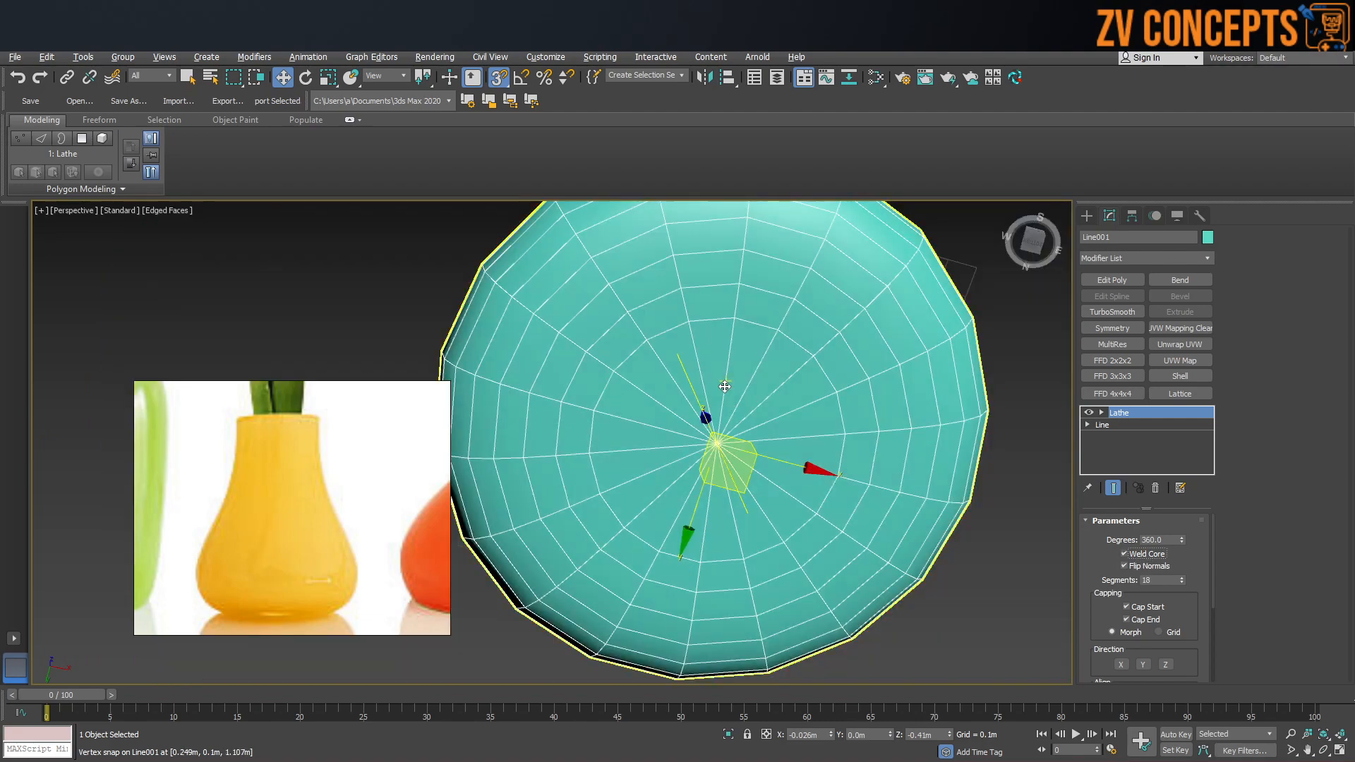
Set the Lathe's segments to 13.
middle_click_drag(722, 406, 697, 550, "alt")
scroll(719, 441, "down", 4)
middle_click_drag(752, 374, 876, 508, "alt")
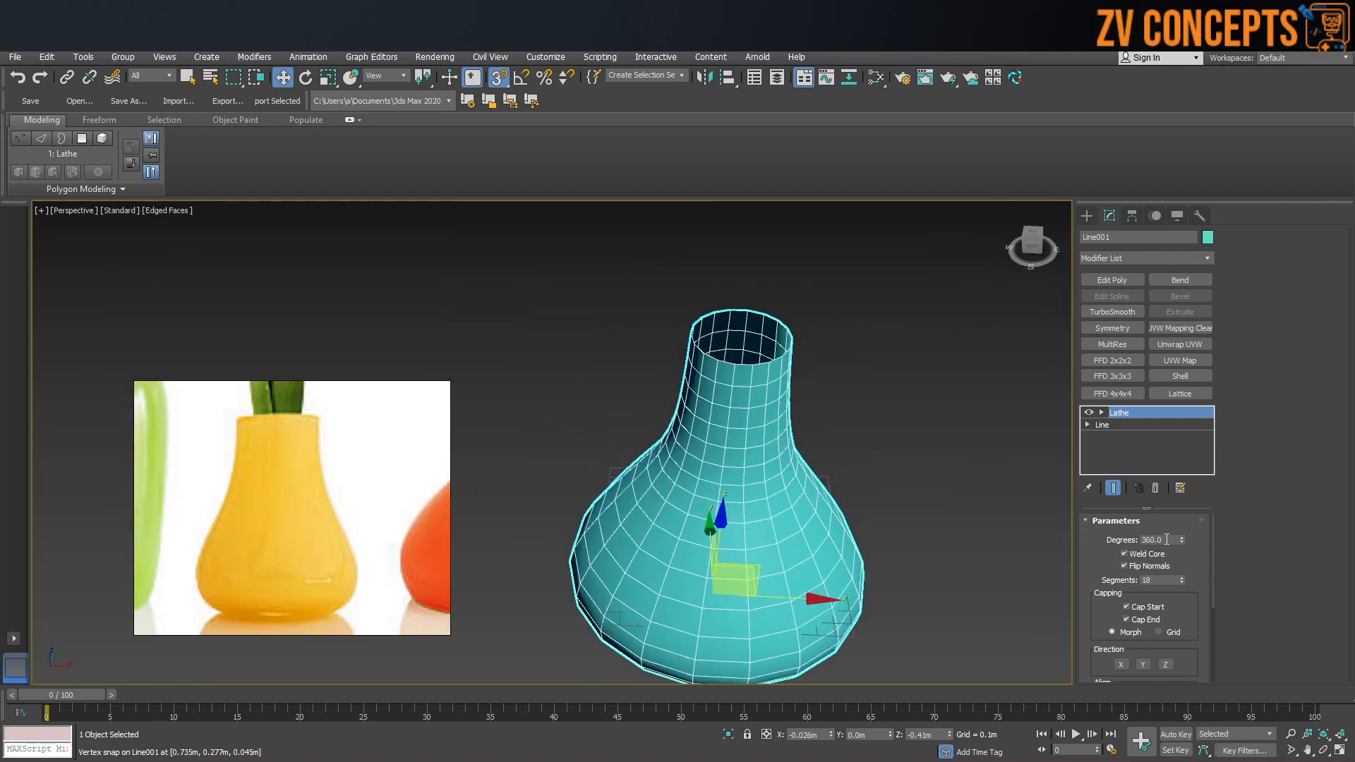
left_click(1183, 582)
left_click(1183, 582)
left_click(1183, 582)
left_click(1183, 583)
left_click(1184, 582)
middle_click_drag(763, 518, 773, 477, "alt")
scroll(756, 466, "down", 3)
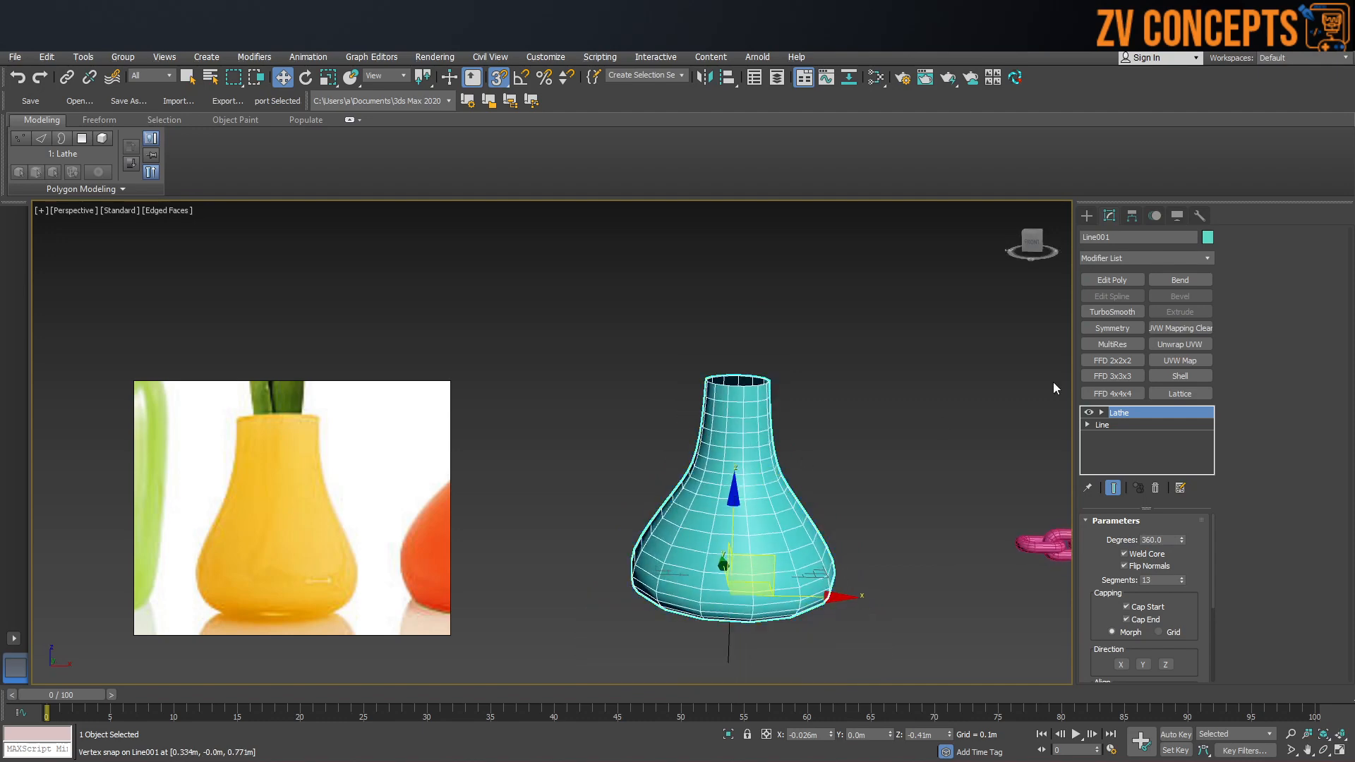
Add a Shell modifier on top of the Lathe to give the vase wall thickness.
left_click(1151, 259)
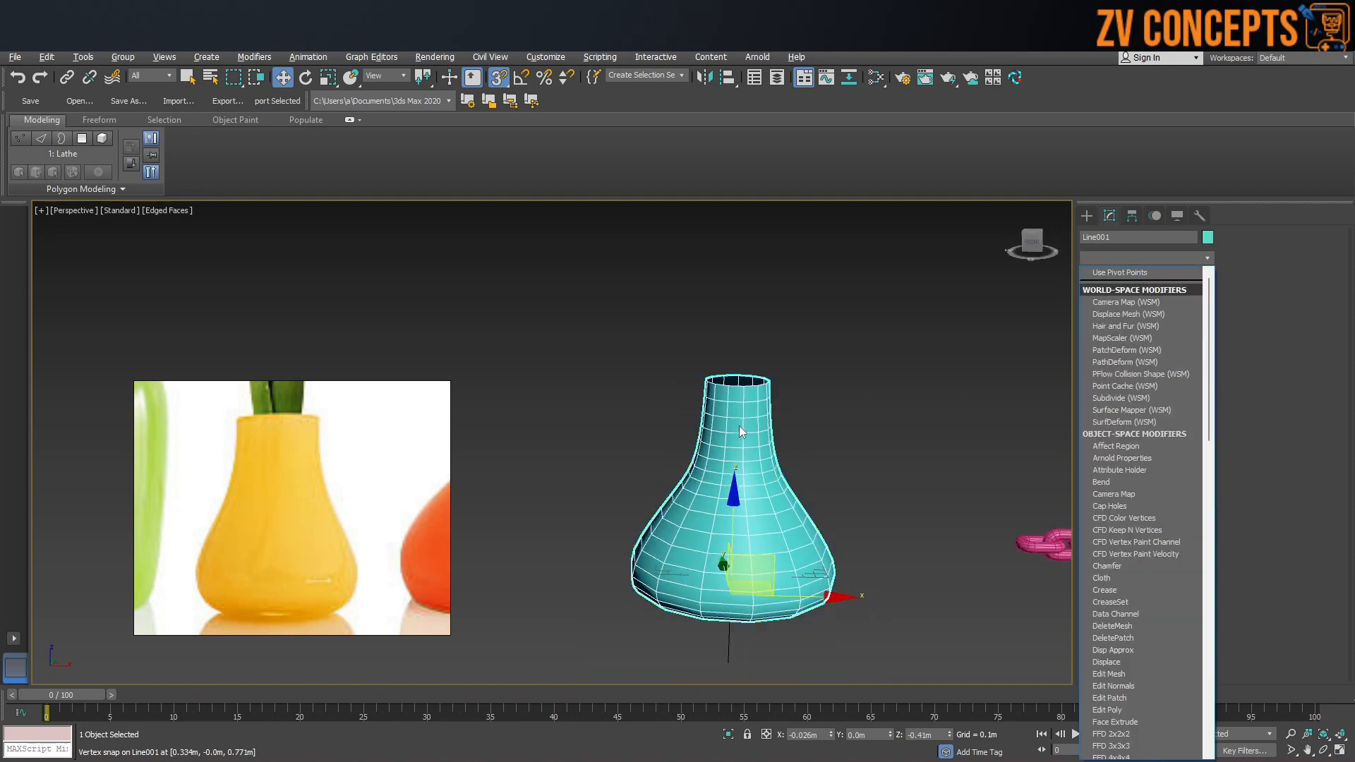
left_click(796, 397)
middle_click_drag(688, 429, 750, 487, "alt")
scroll(750, 484, "up", 5)
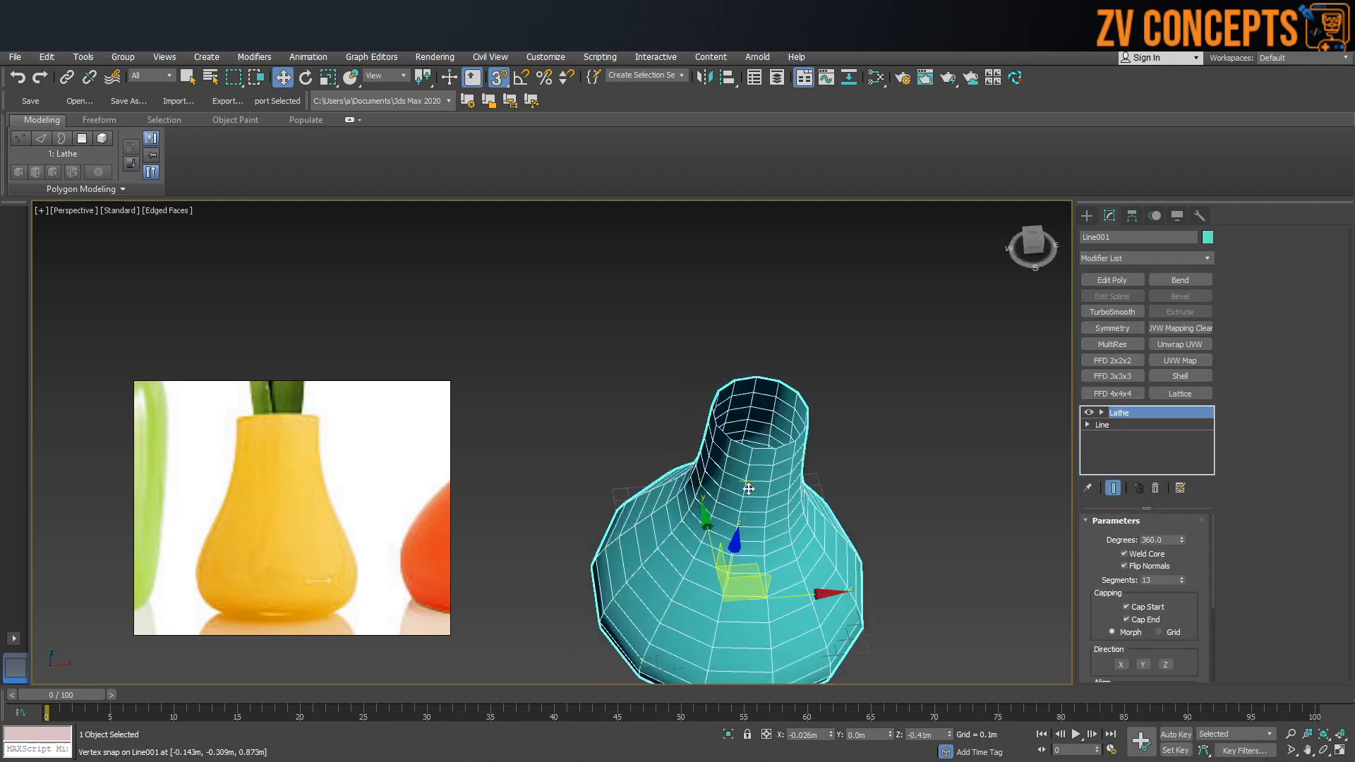
left_click(1133, 260)
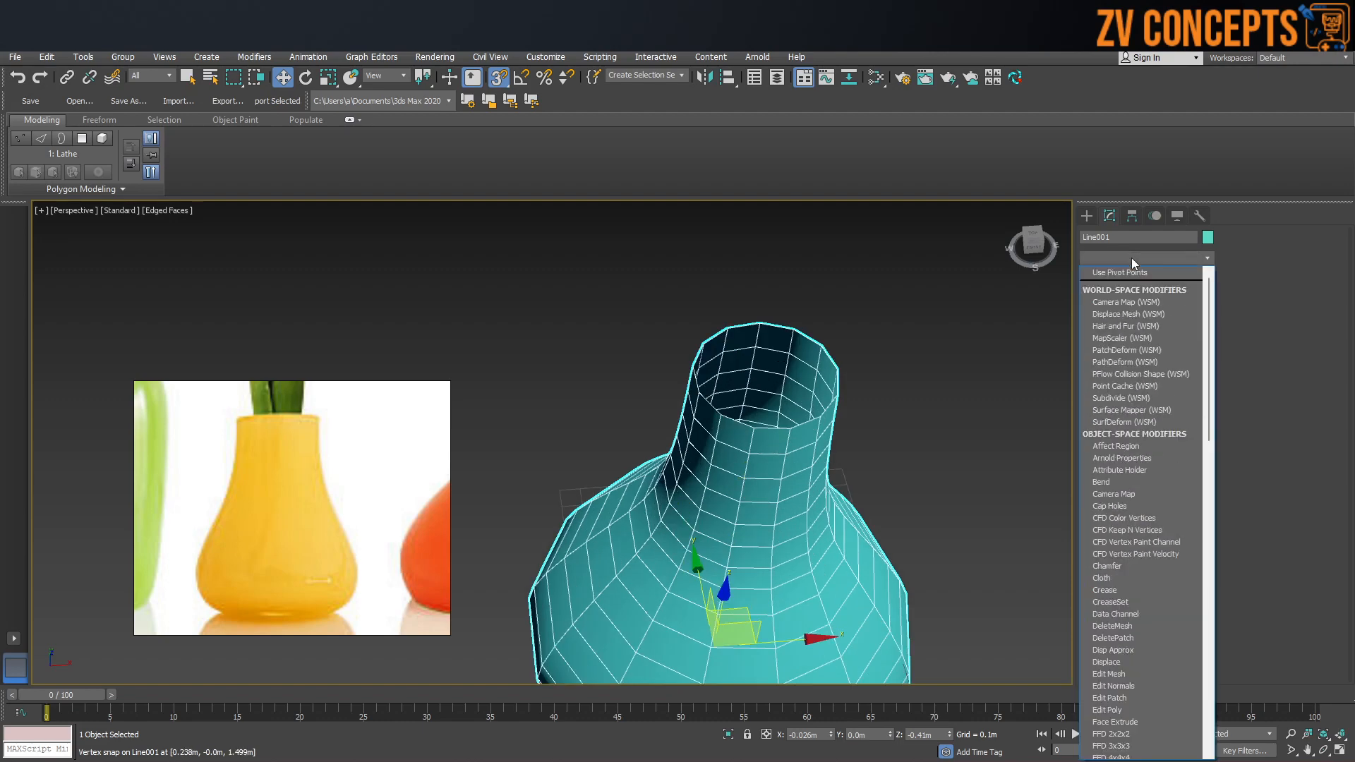
type("sh")
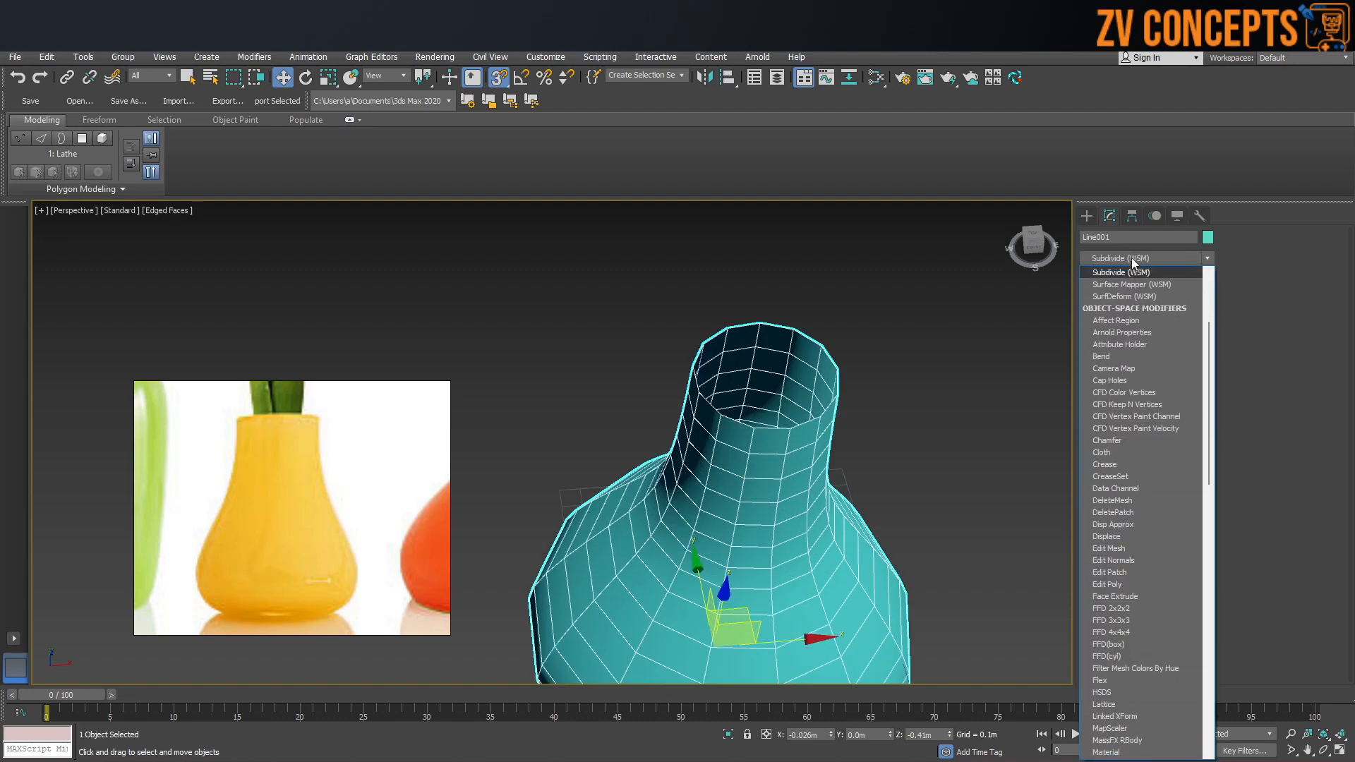
left_click(1105, 311)
key("shift+z")
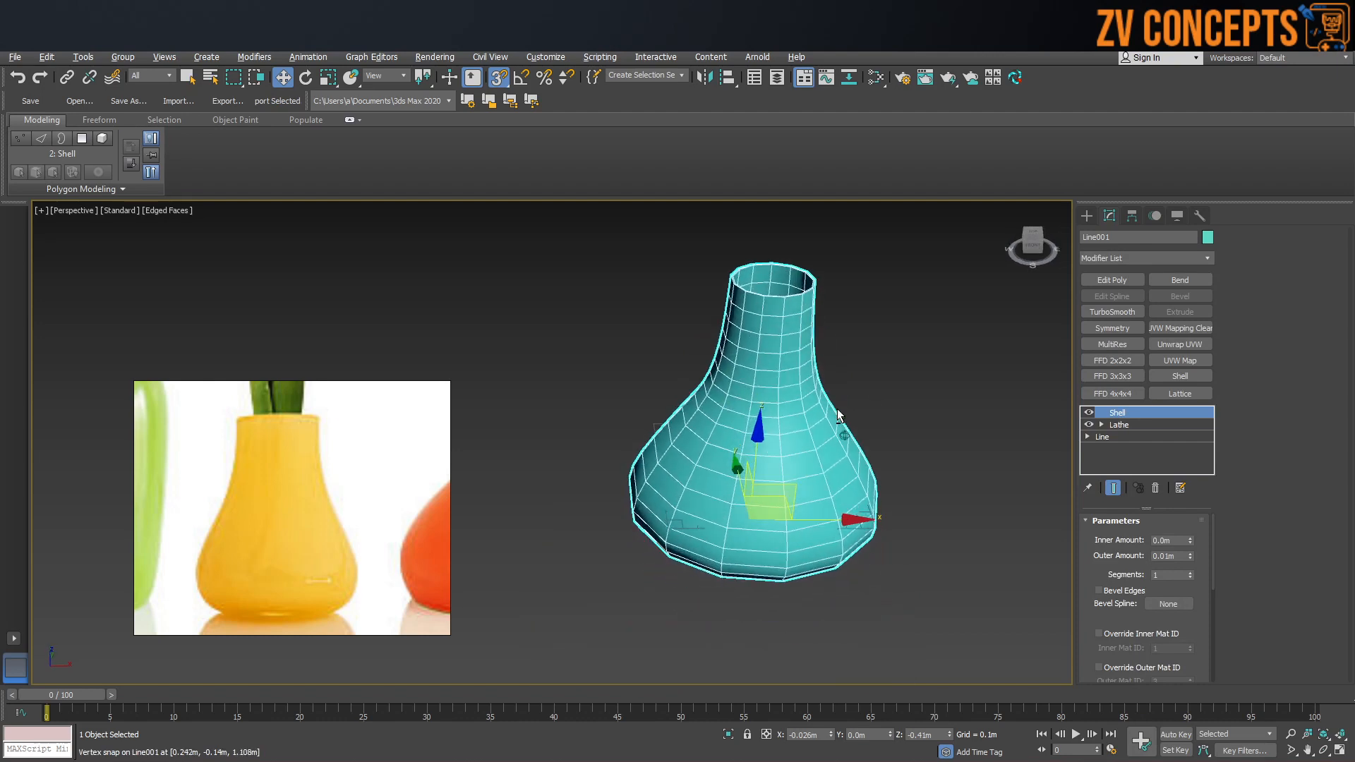
Set the Shell's Outer Amount to 0.038 m and check the wall thickness at the neck rim.
mouse_move(1191, 538)
left_mouse_down()
mouse_move(1192, 506)
mouse_move(1194, 522)
left_mouse_up()
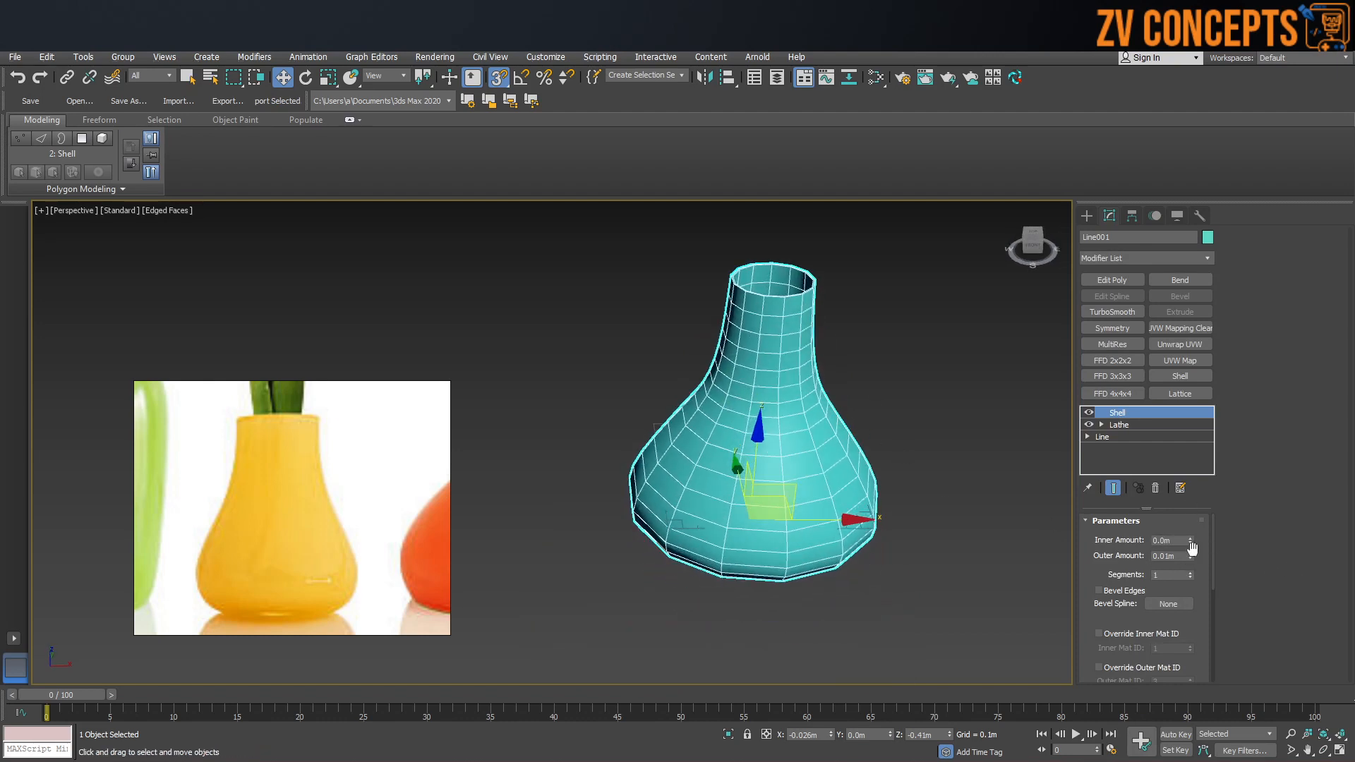
left_click_drag(1192, 548, 1192, 521)
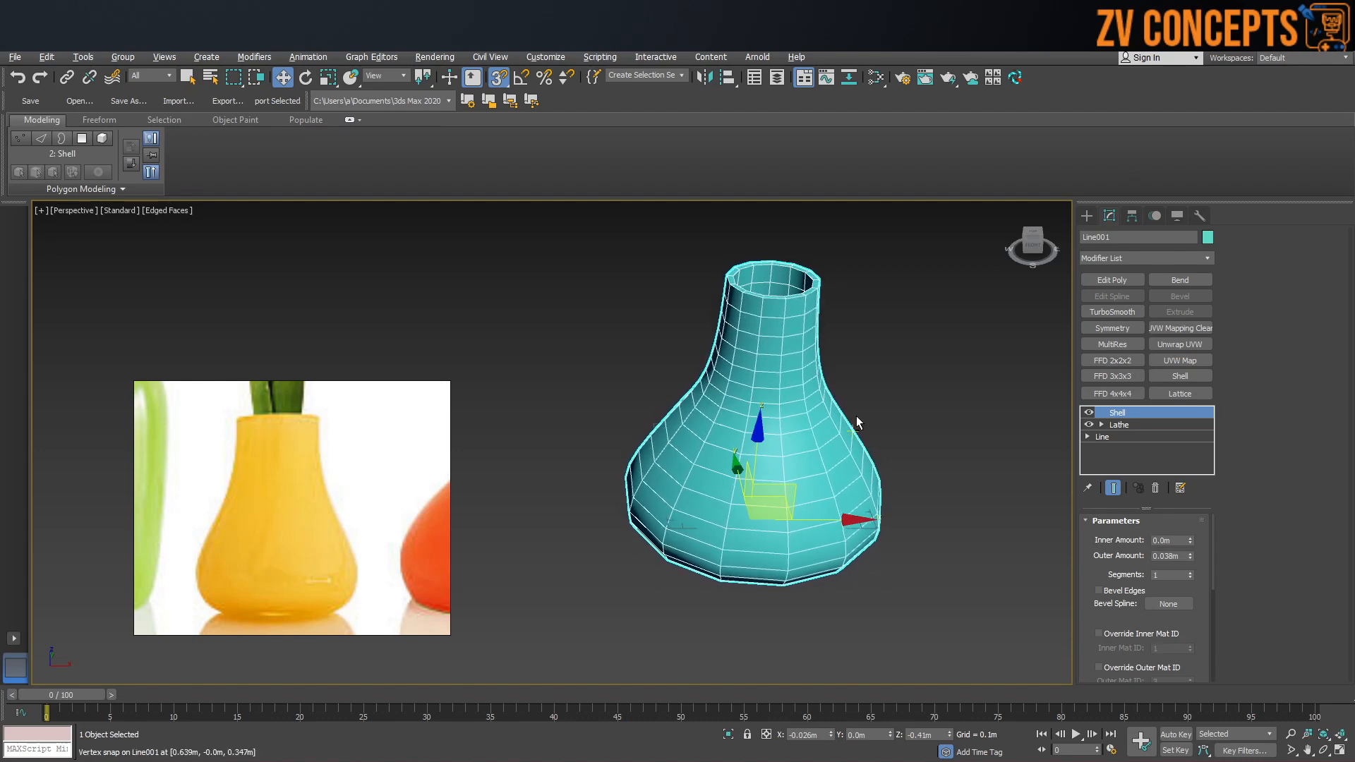
scroll(795, 409, "up", 4)
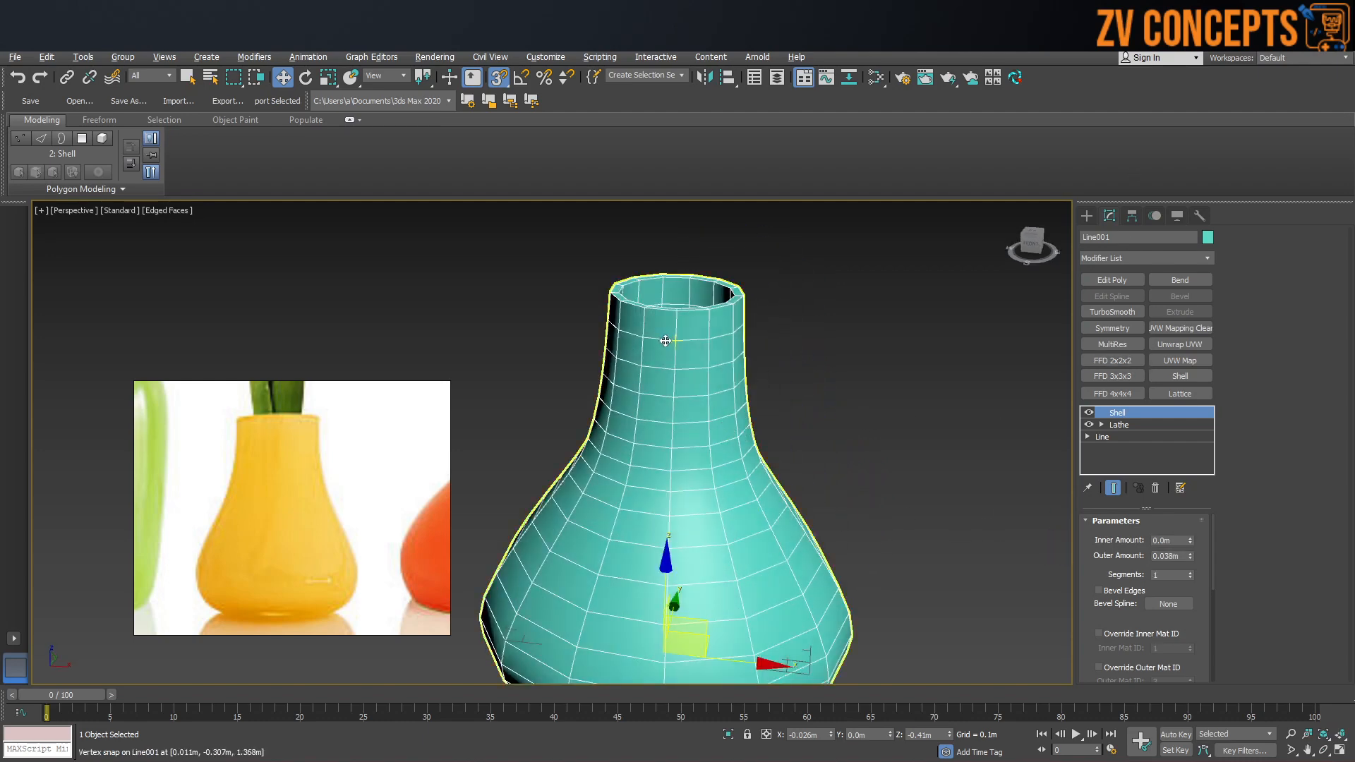
scroll(666, 339, "up", 3)
left_click(1100, 592)
scroll(842, 498, "down", 6)
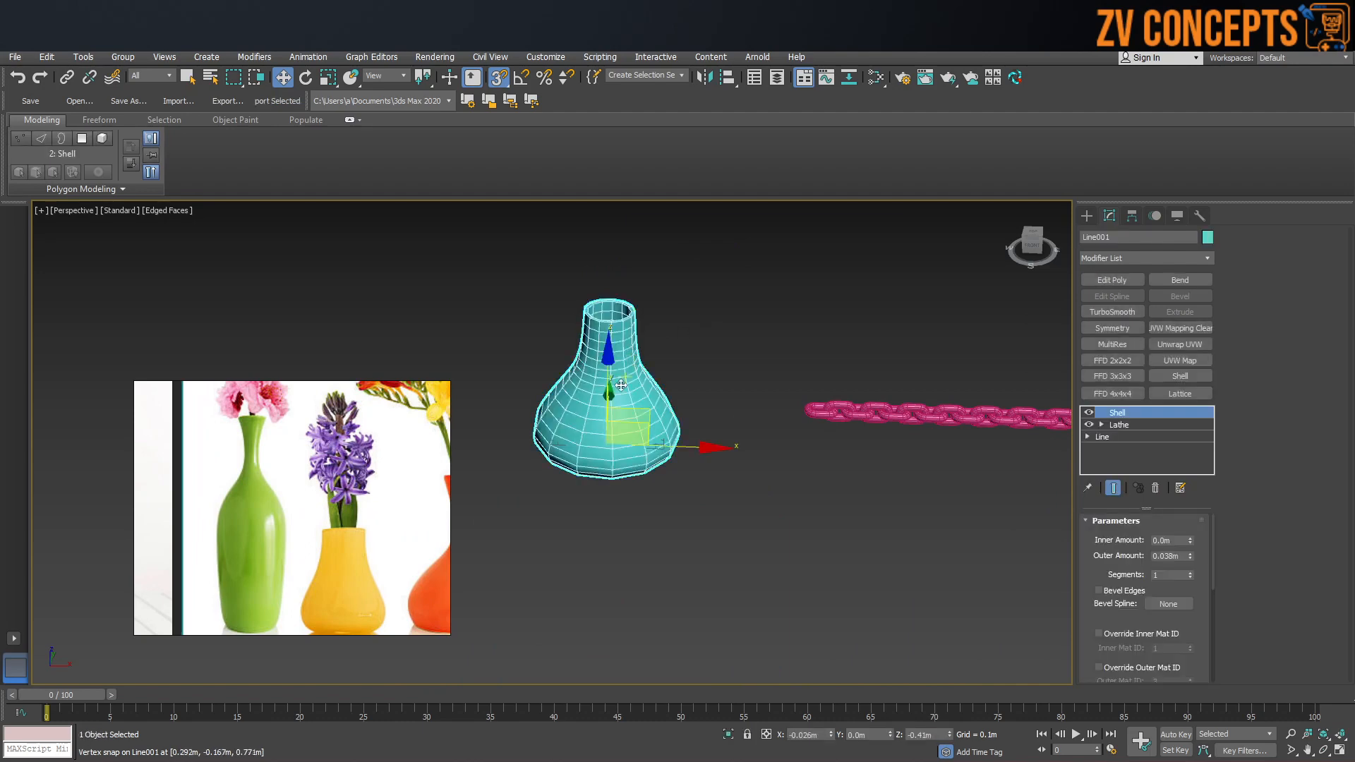
middle_click_drag(713, 309, 632, 390, "alt")
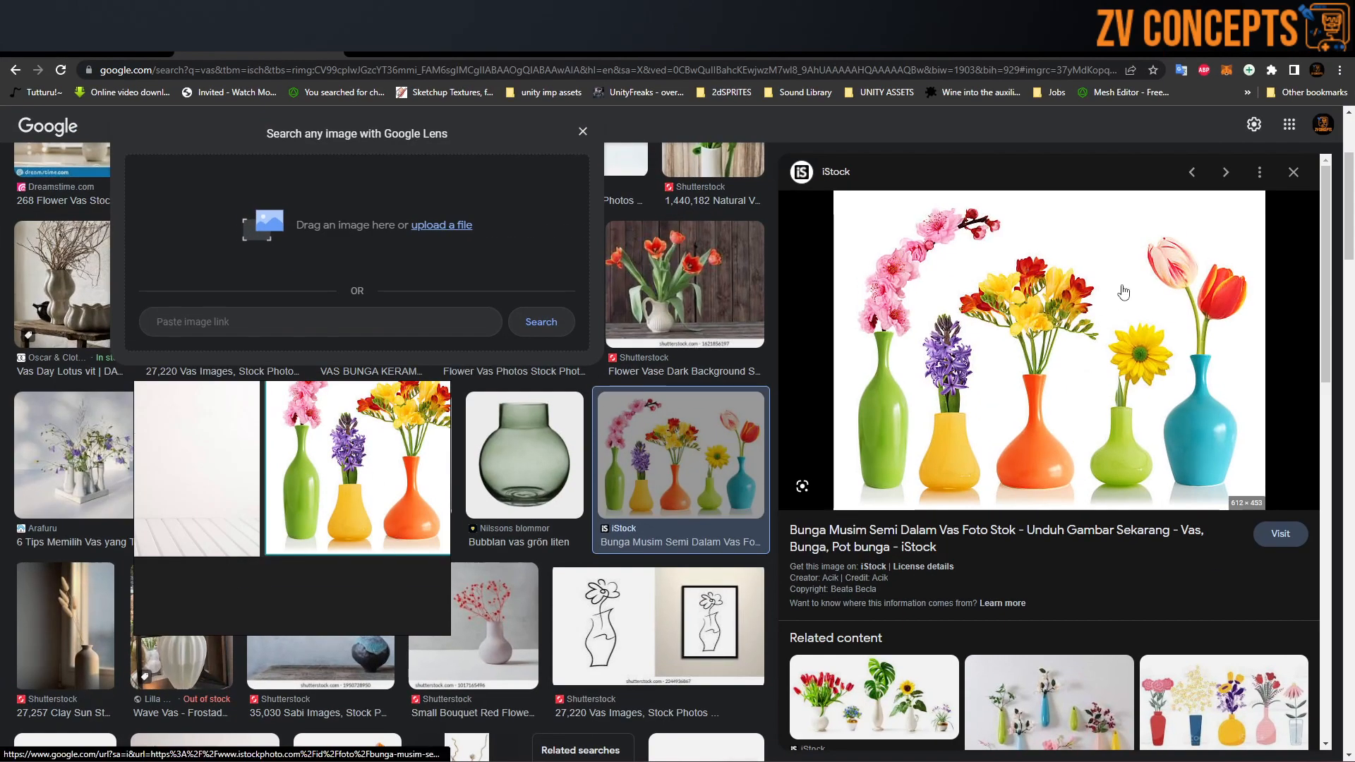
right_click(1125, 290)
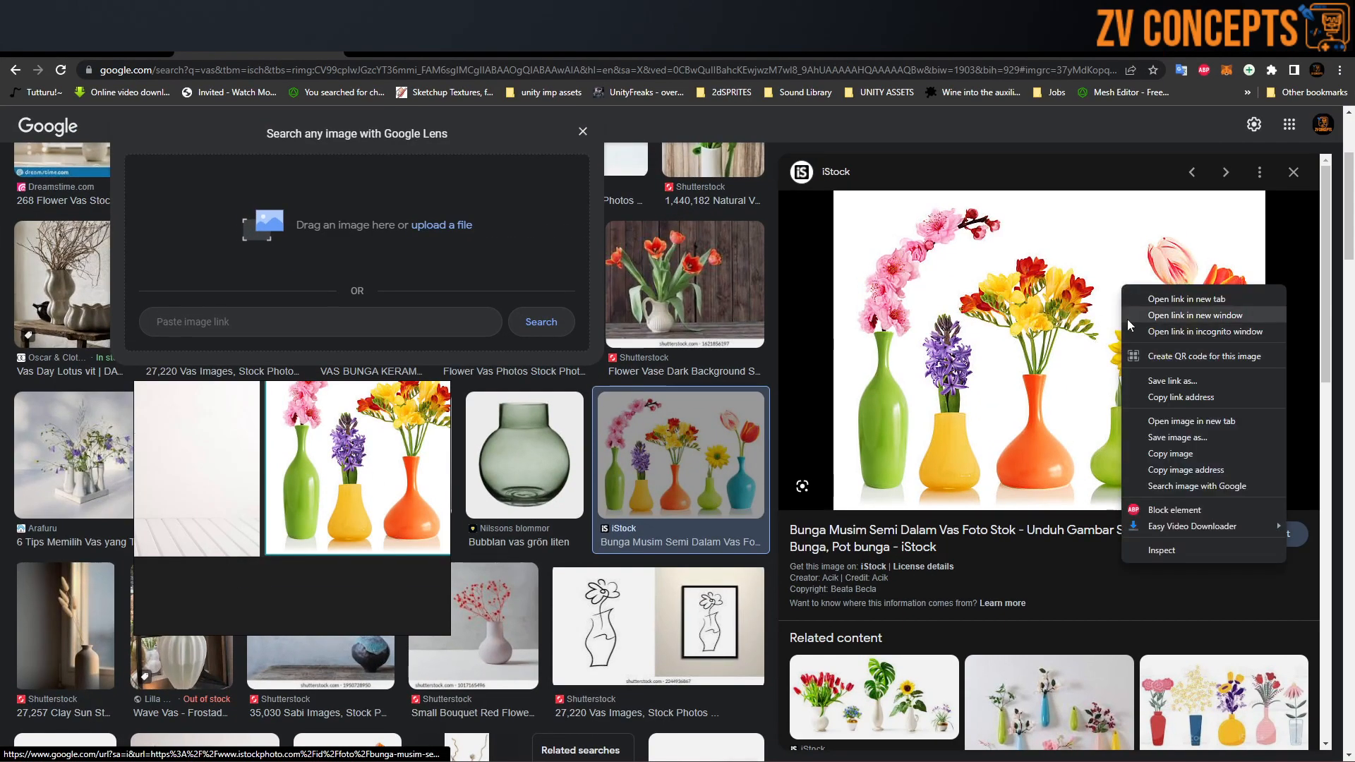
left_click(1171, 439)
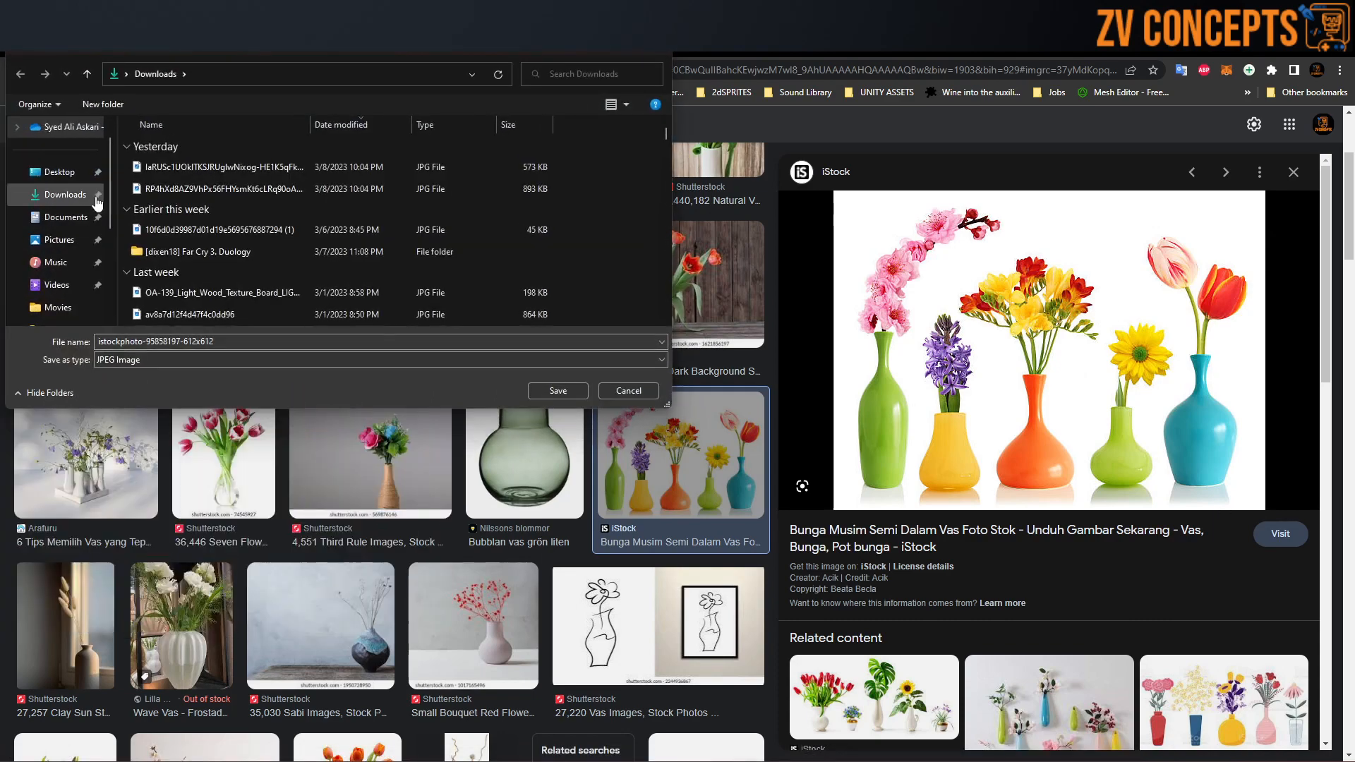
left_click(63, 172)
left_click(550, 391)
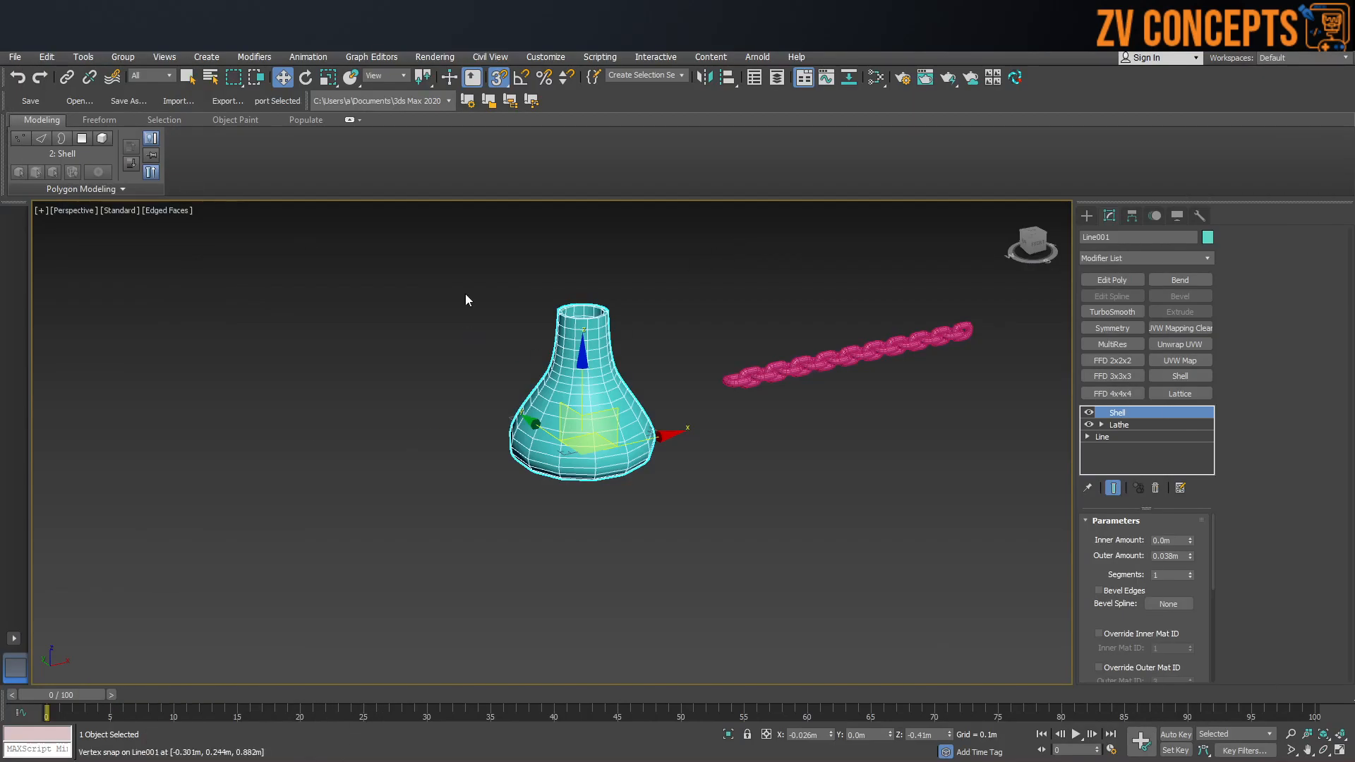
Delete the lathed vase from the scene.
middle_click_drag(465, 293, 443, 294)
left_click(680, 289)
left_click_drag(682, 230, 315, 525)
key("Delete")
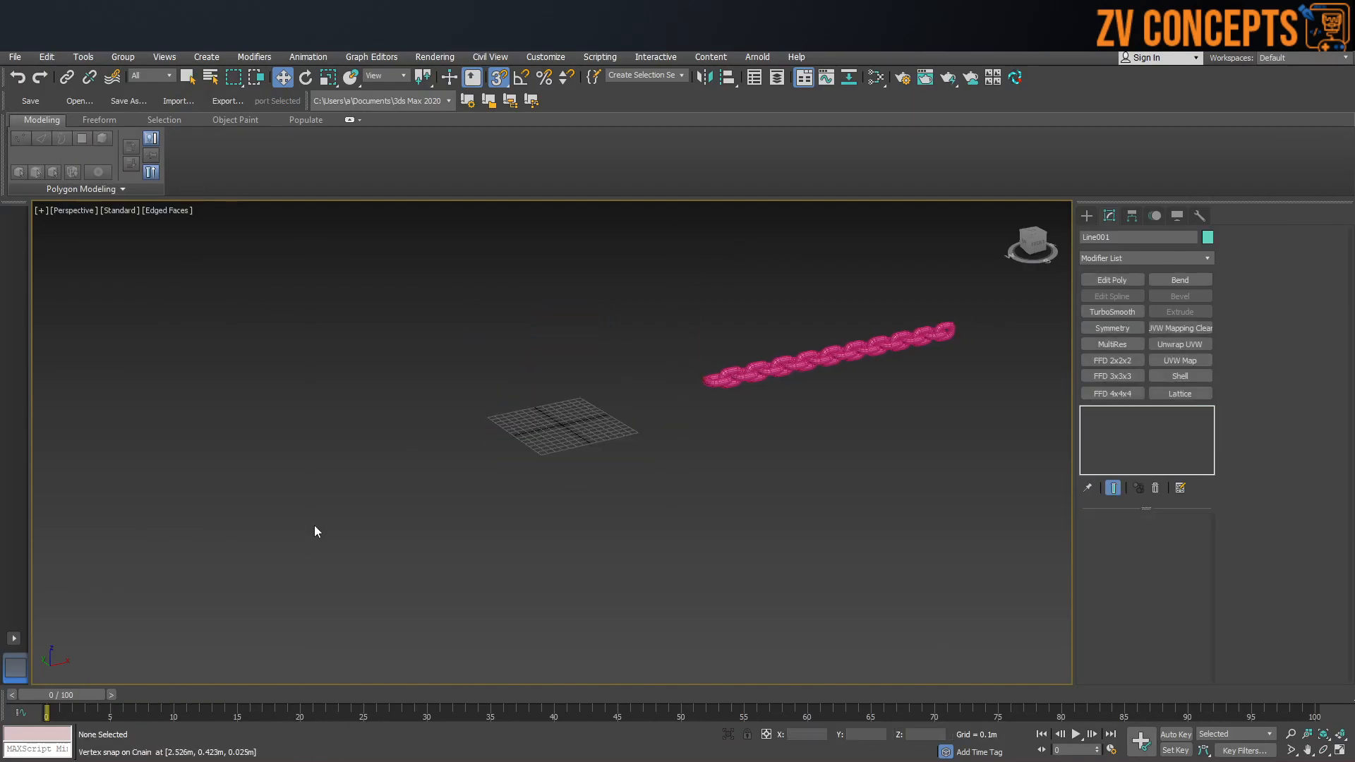
Select the chain in the Front view and hide it.
key("f")
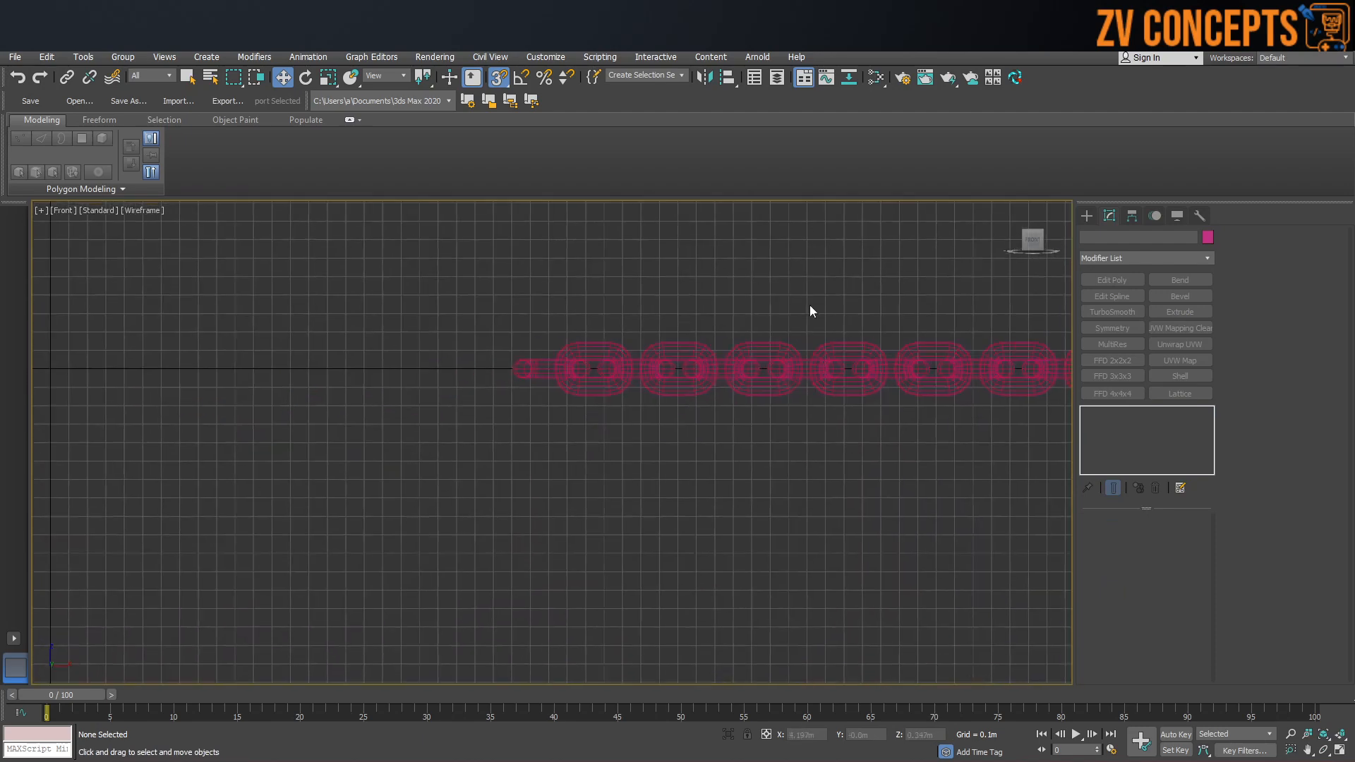
left_click_drag(393, 239, 1251, 574)
scroll(616, 388, "down", 2)
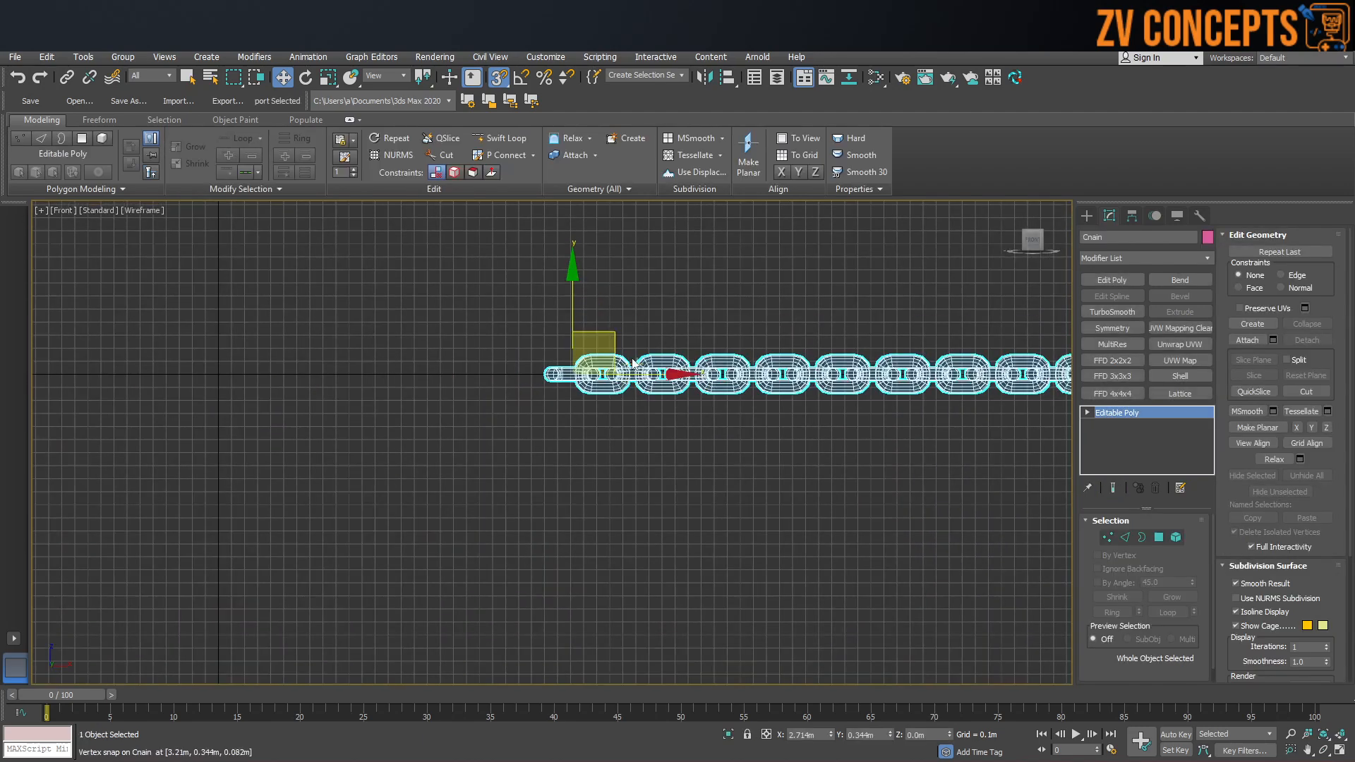
right_click(627, 354)
left_click(661, 306)
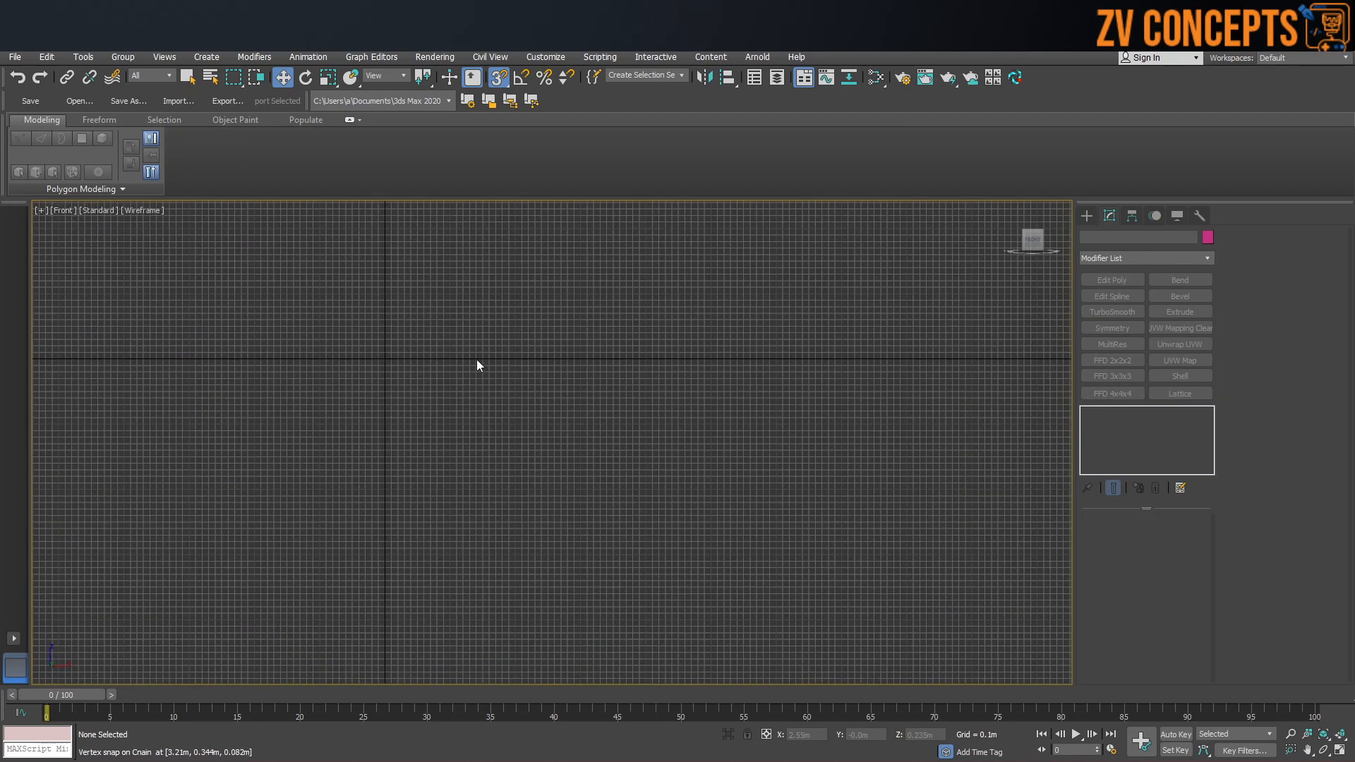
right_click(533, 334)
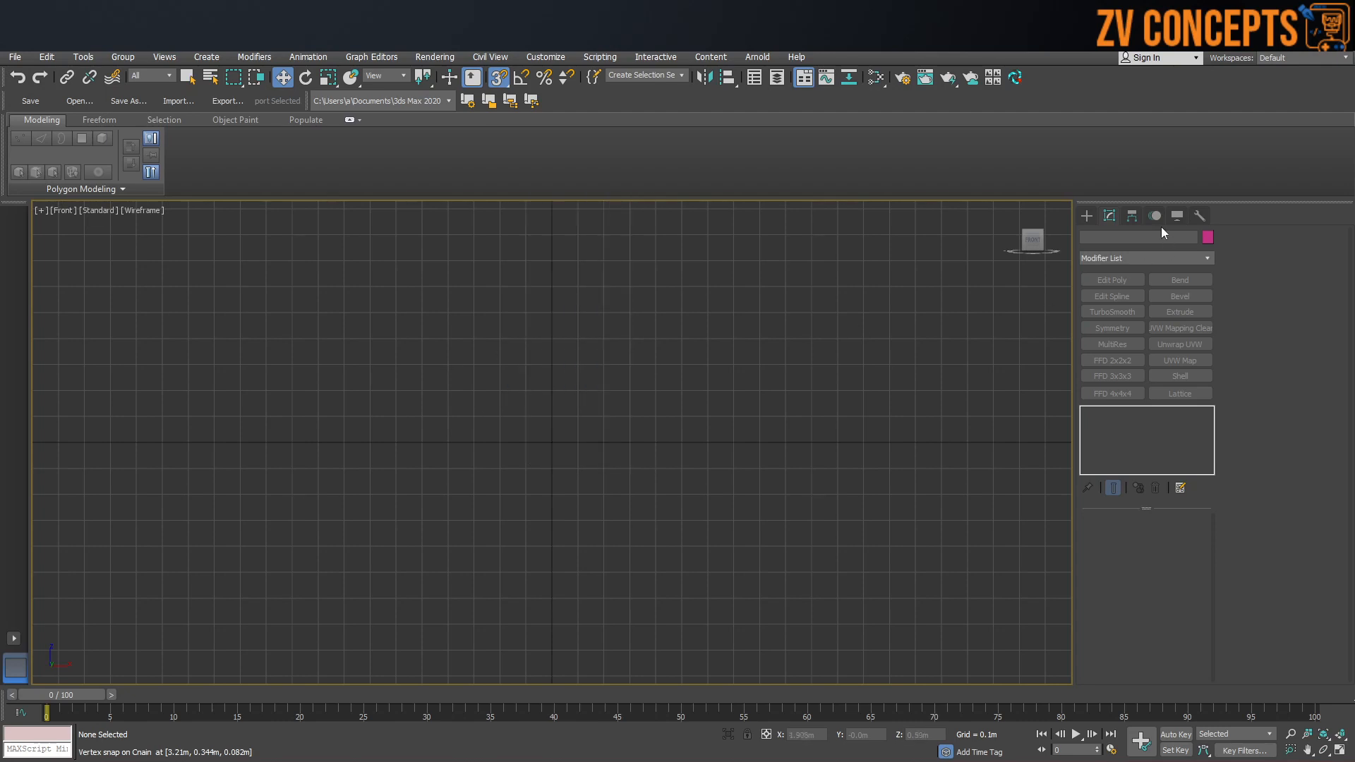
Create a square plane about 2.272 m on each side in the Front view.
left_click(1087, 215)
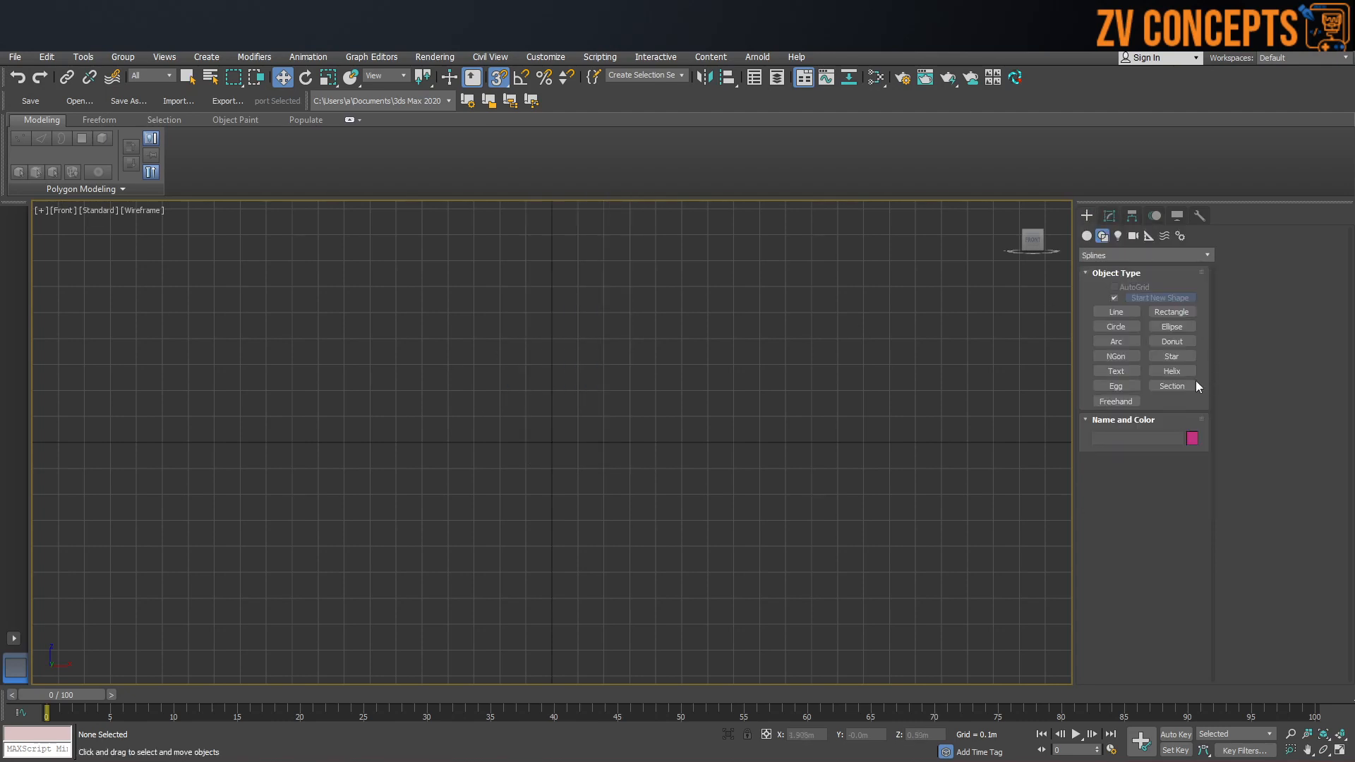
left_click(1088, 235)
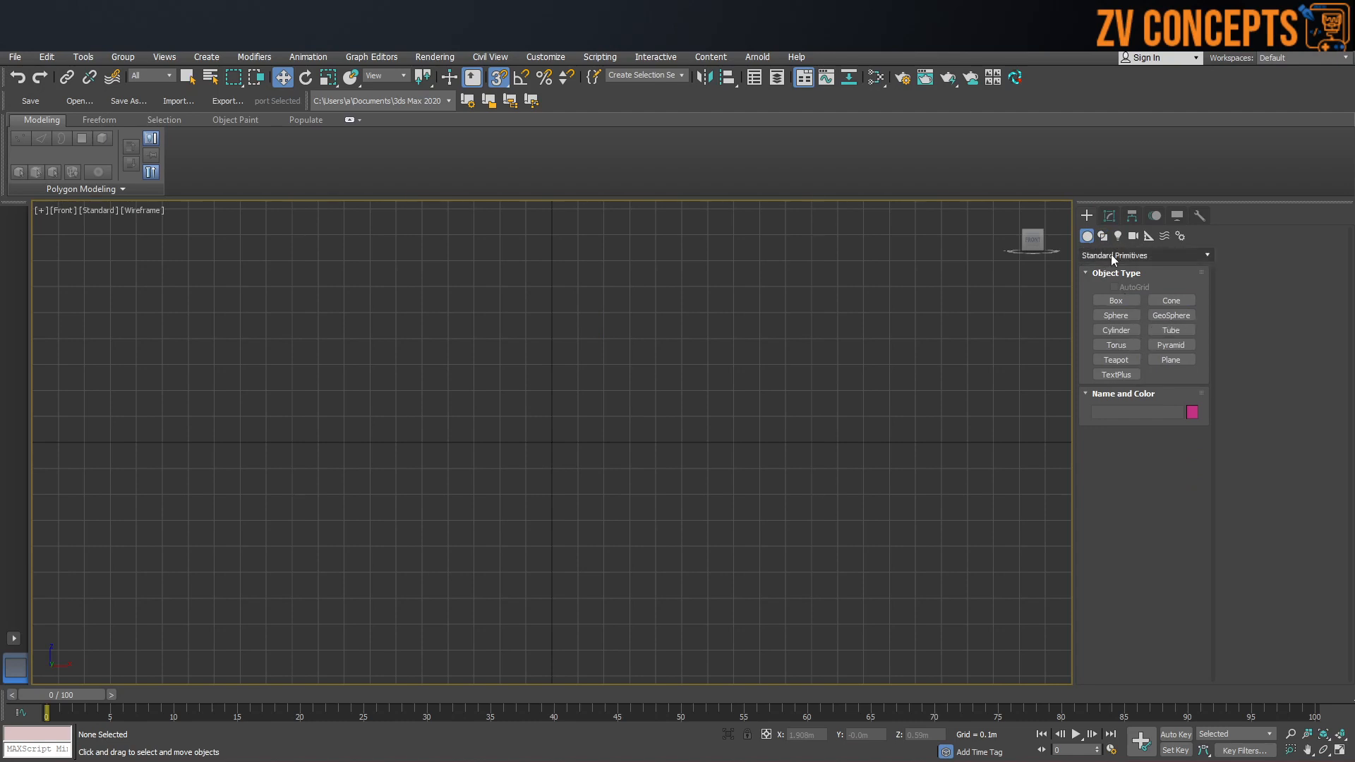
left_click(1171, 359)
left_click_drag(444, 222, 766, 472)
middle_click_drag(489, 267, 572, 323)
right_click(572, 323)
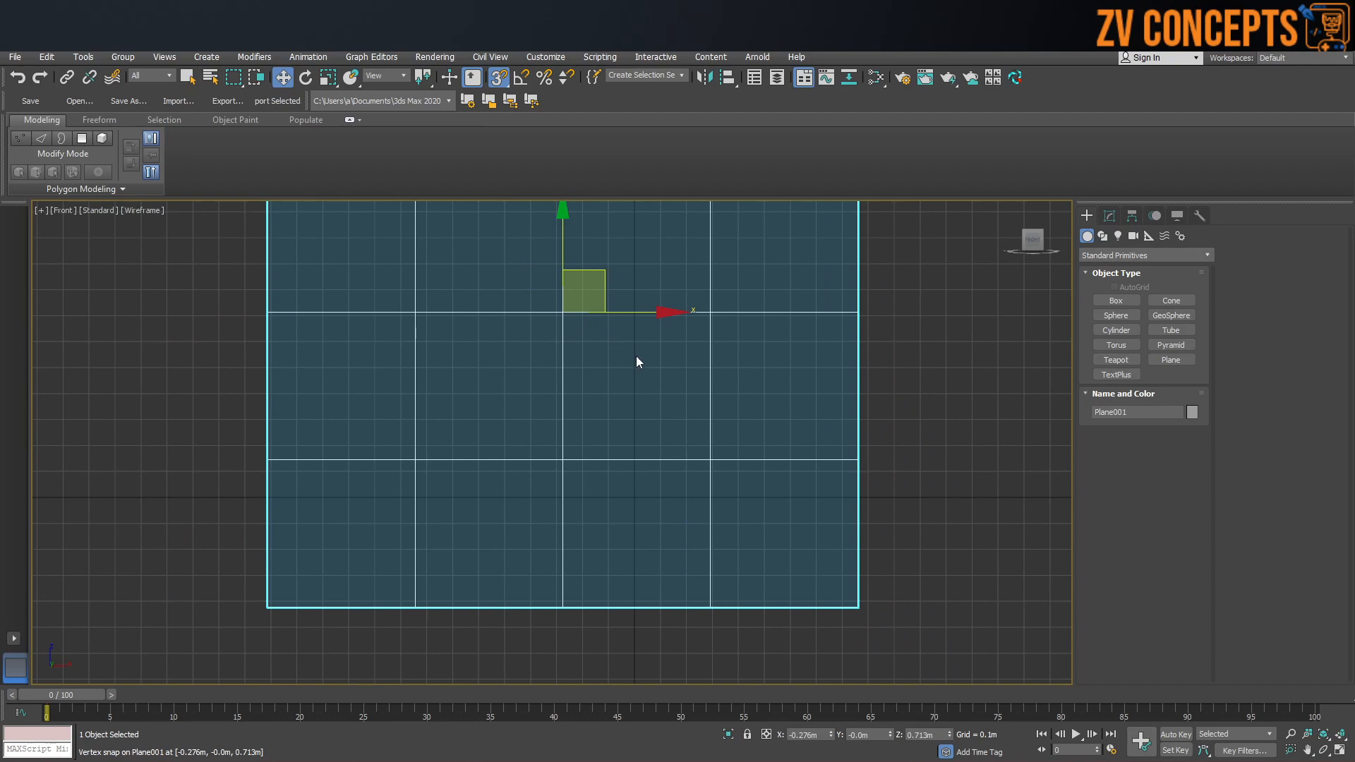
Center the plane at the origin by setting its X and Z positions to 0.
right_click(831, 736)
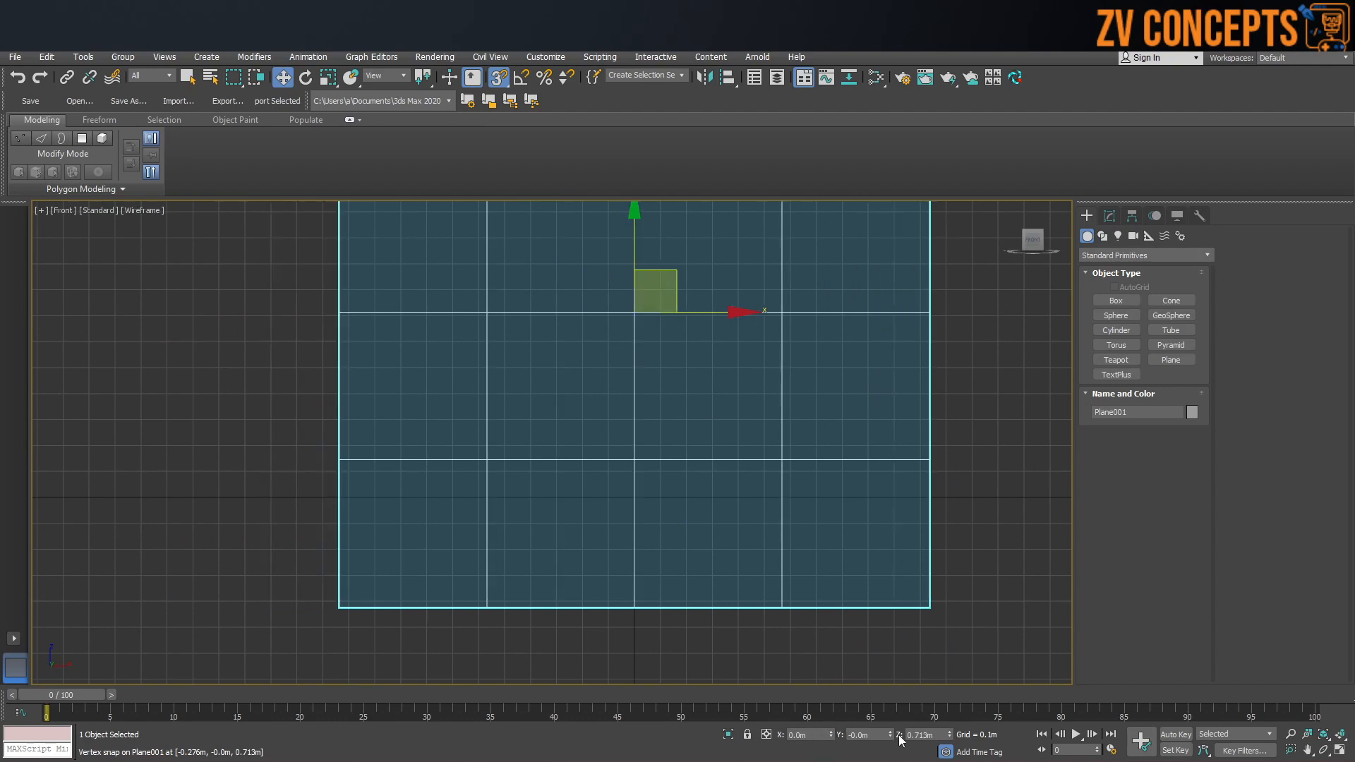
right_click(945, 735)
right_click(950, 736)
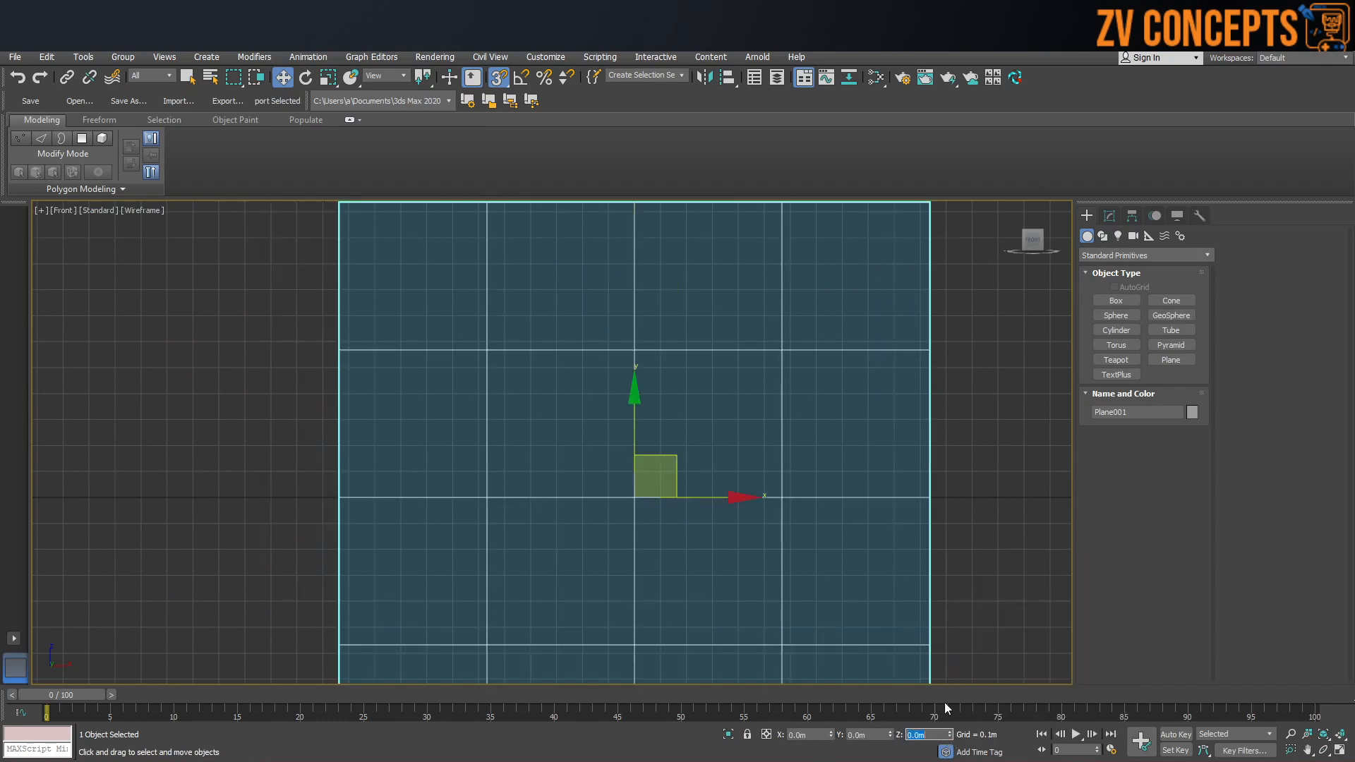
Turn off snapping in the Perspective view and move the plane back along Y to about 2.489 m.
middle_click_drag(820, 386, 684, 335)
middle_click_drag(712, 383, 693, 412)
key("p")
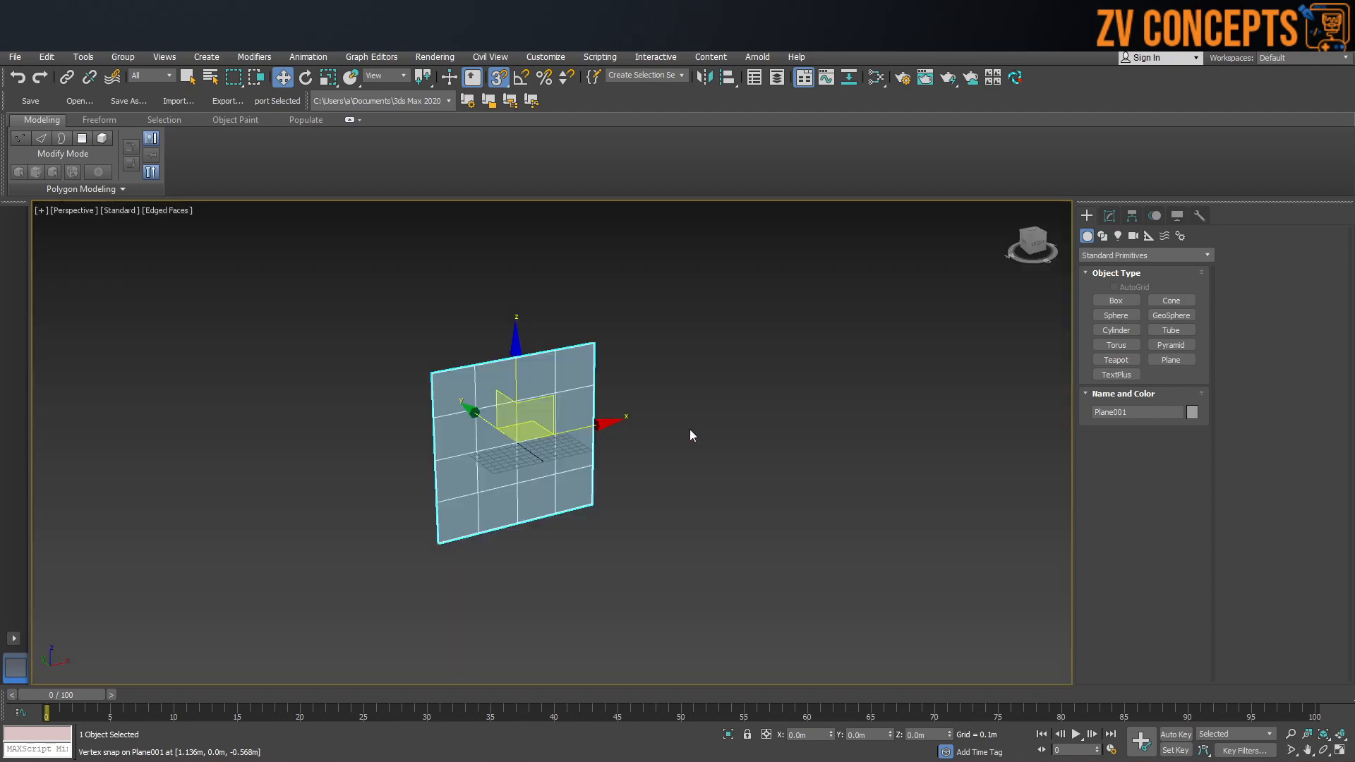
key("s")
left_click_drag(479, 447, 430, 387)
Set the plane's length and width segments to 1.
left_click(1109, 215)
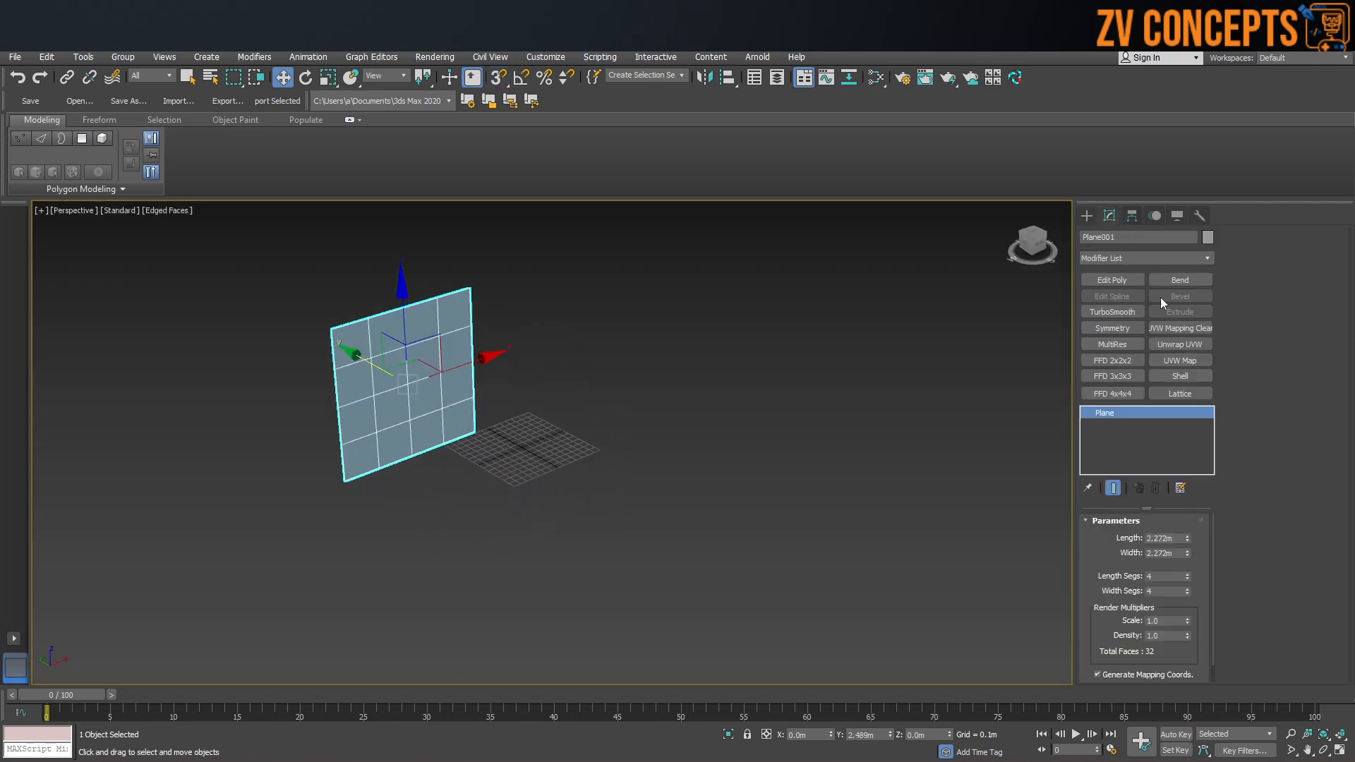
right_click(1188, 576)
right_click(1187, 592)
scroll(374, 417, "down", 2)
scroll(384, 389, "up", 2)
middle_click_drag(392, 385, 372, 383, "alt")
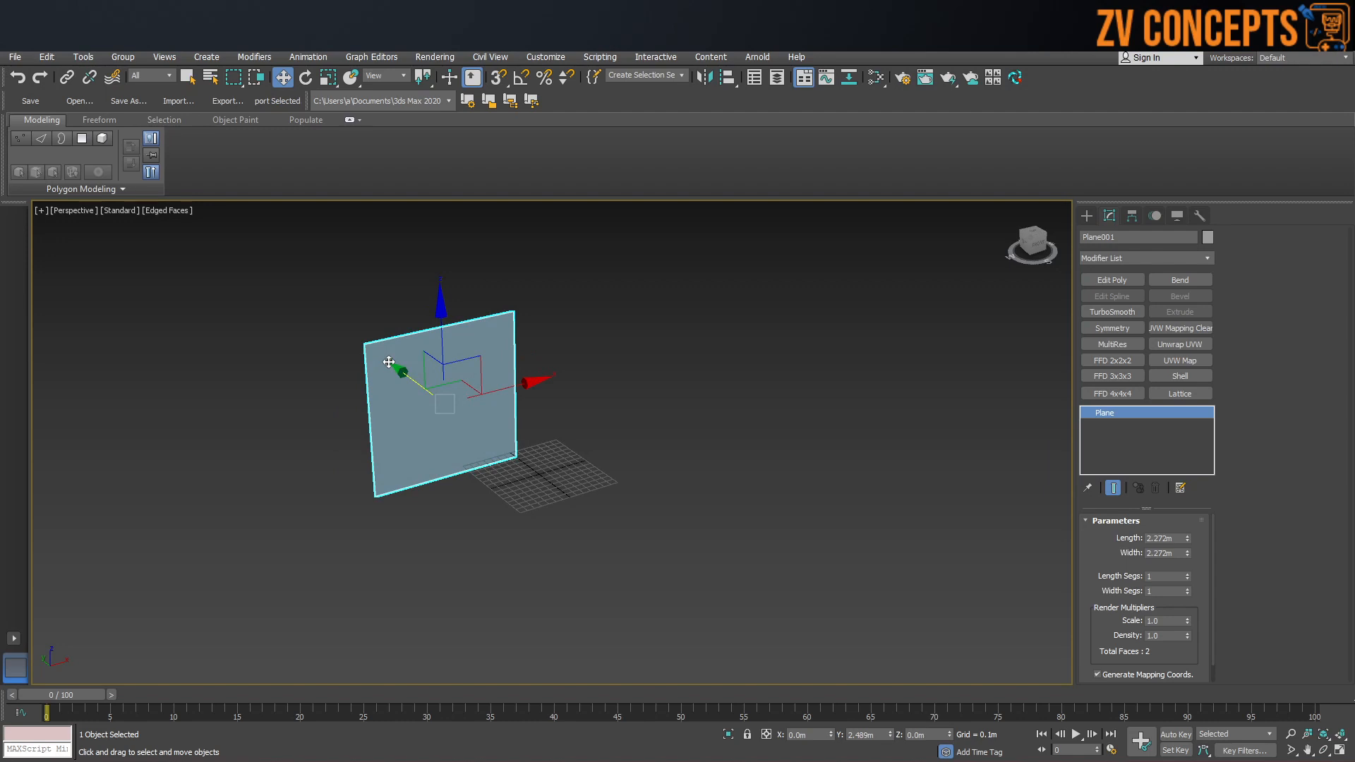
Create a Standard material in the Slate Material Editor and assign it to the plane.
key("m")
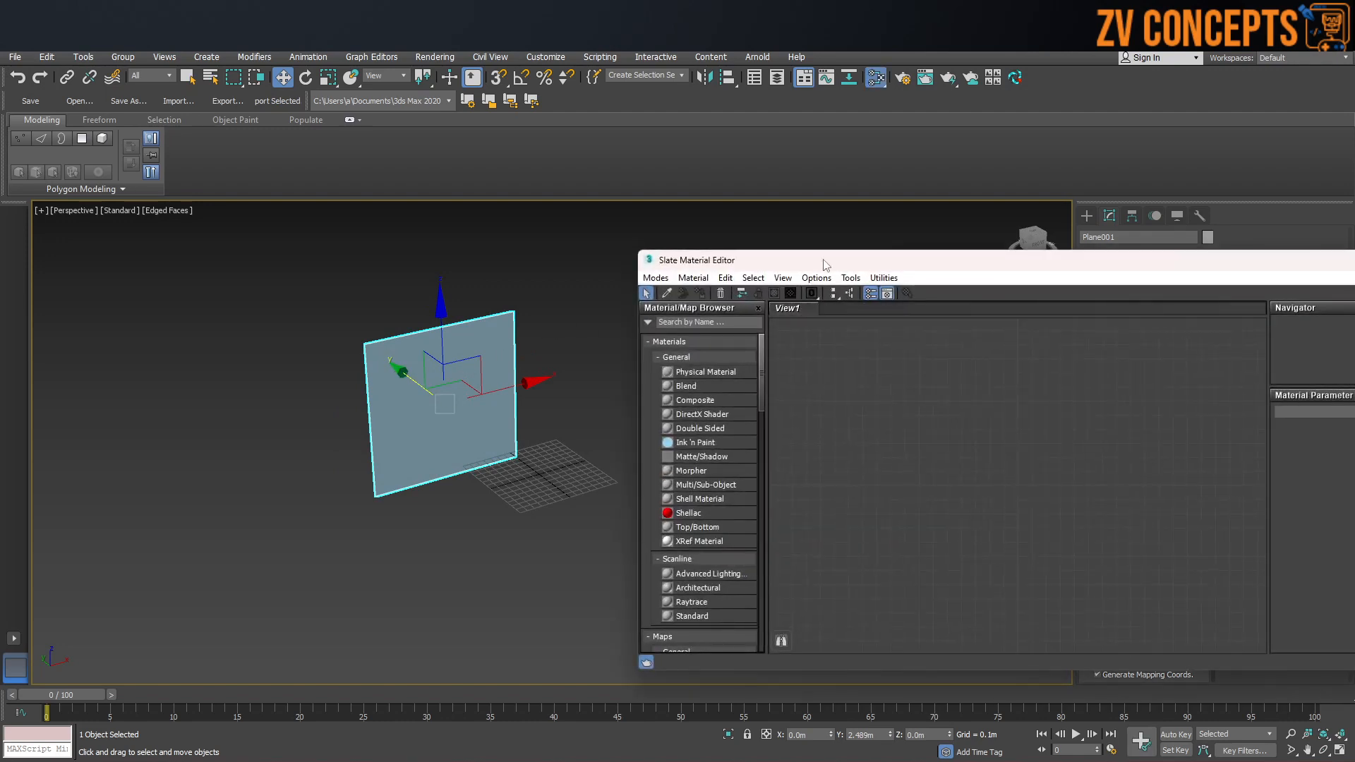
left_click_drag(945, 404, 946, 405)
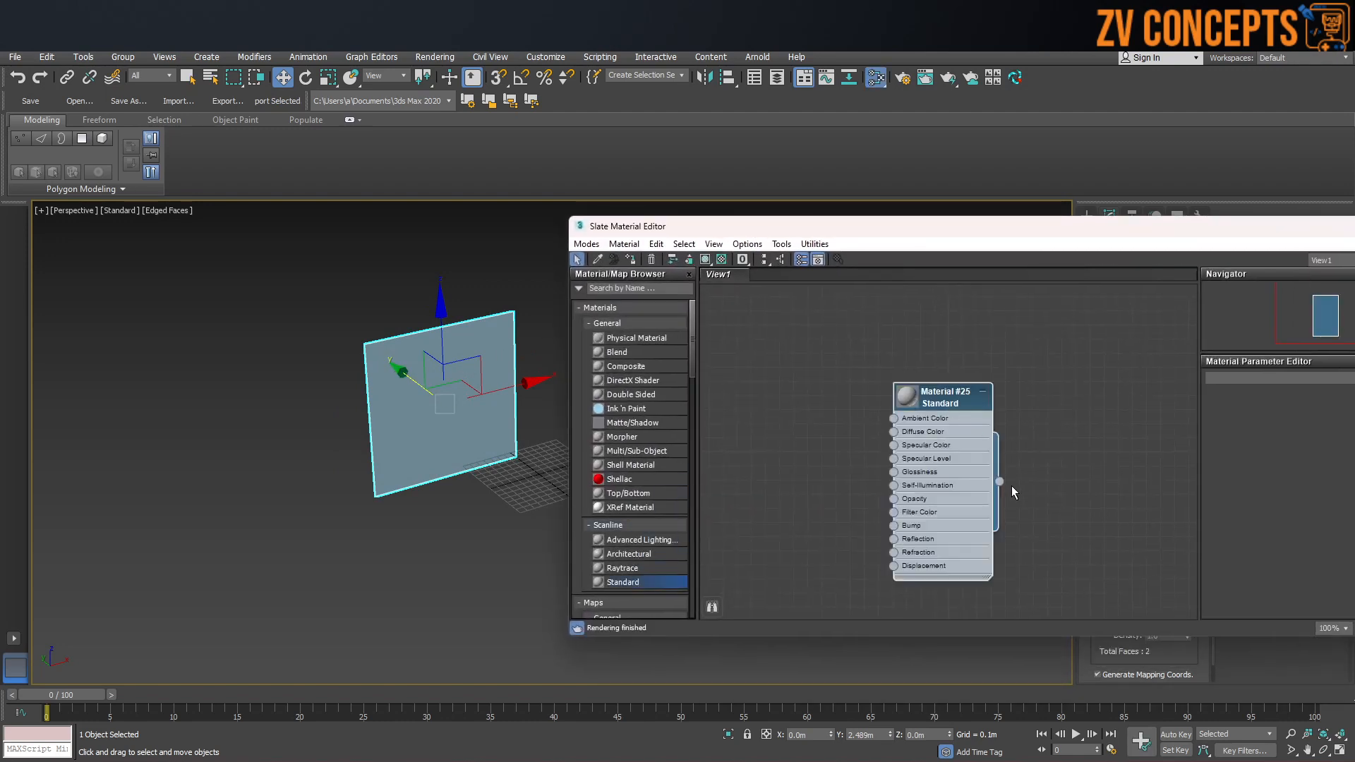
left_click_drag(1001, 482, 436, 370)
Connect a Bitmap map with the five-vase picture from the Desktop to the material's Diffuse Color.
left_click(919, 379)
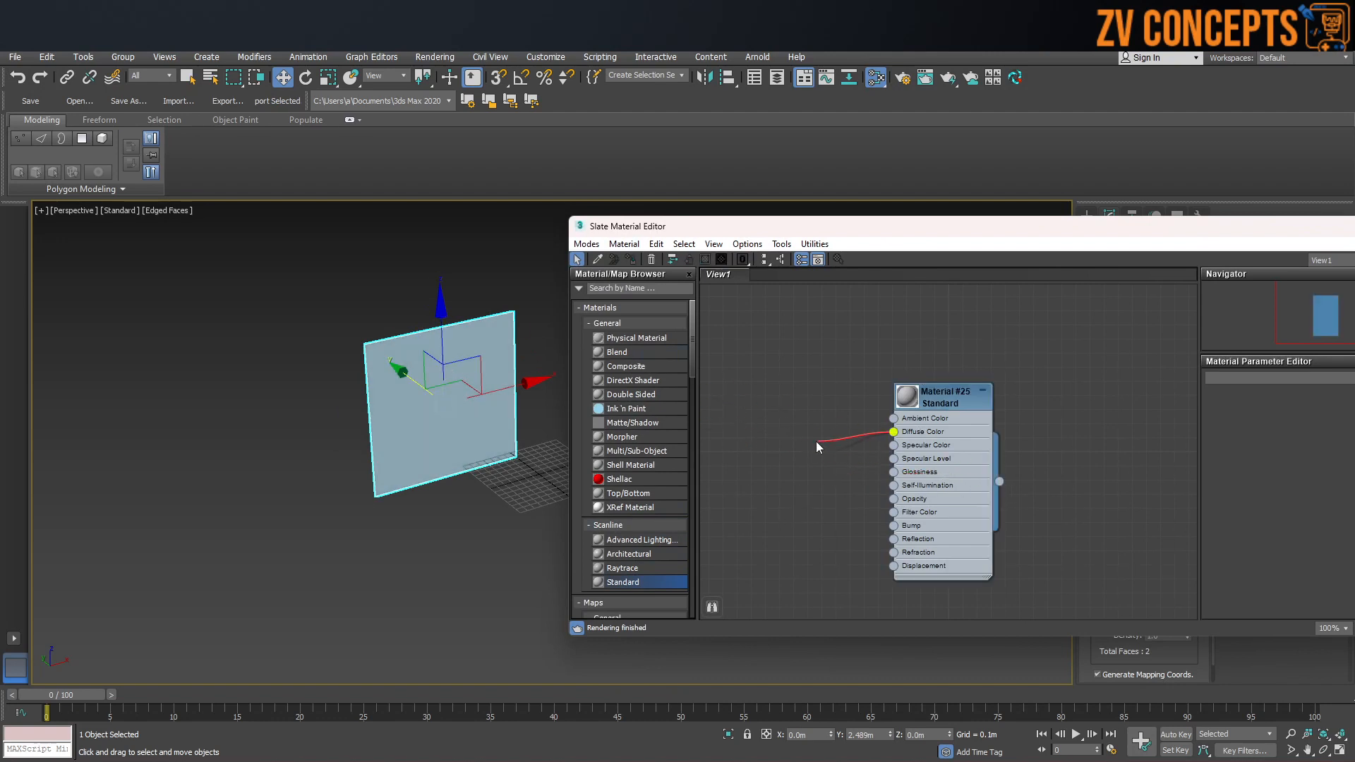
left_click_drag(821, 445, 819, 449)
mouse_move(851, 458)
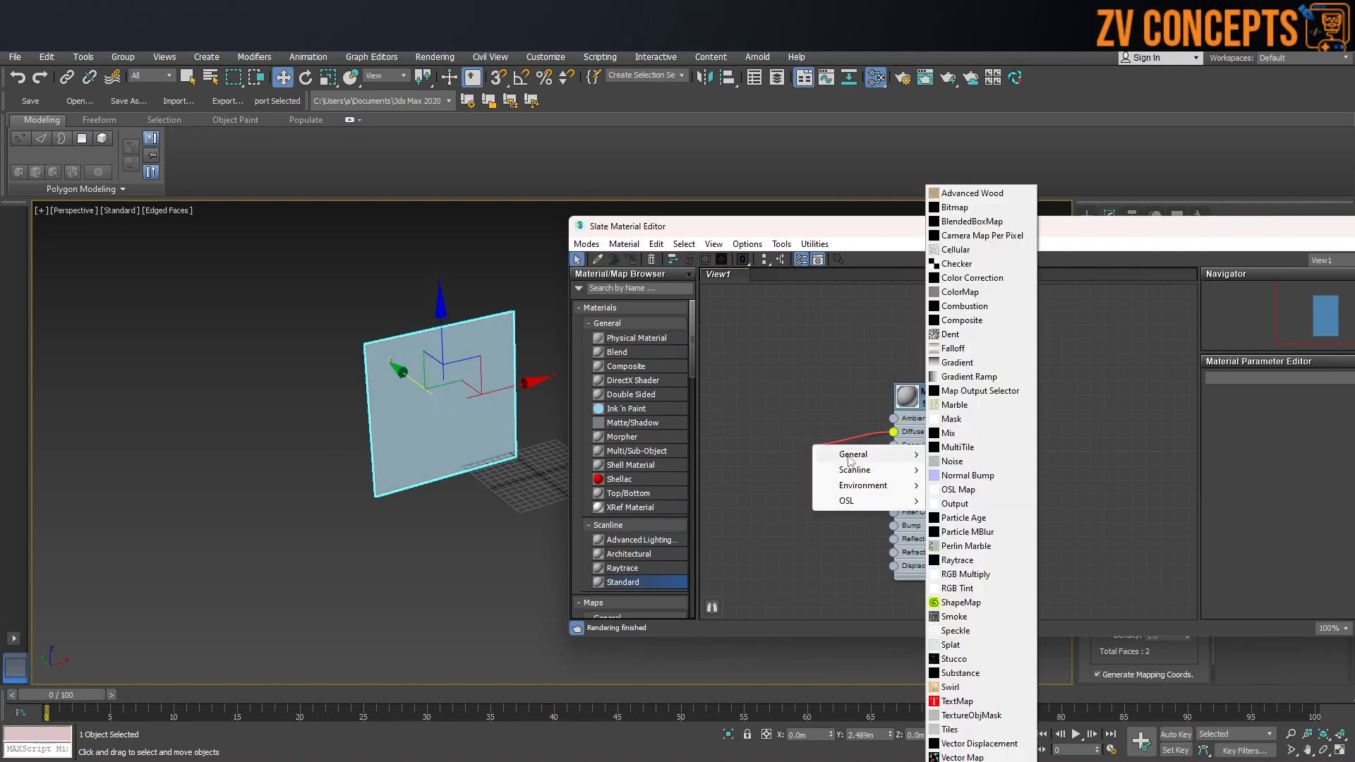
left_click(953, 209)
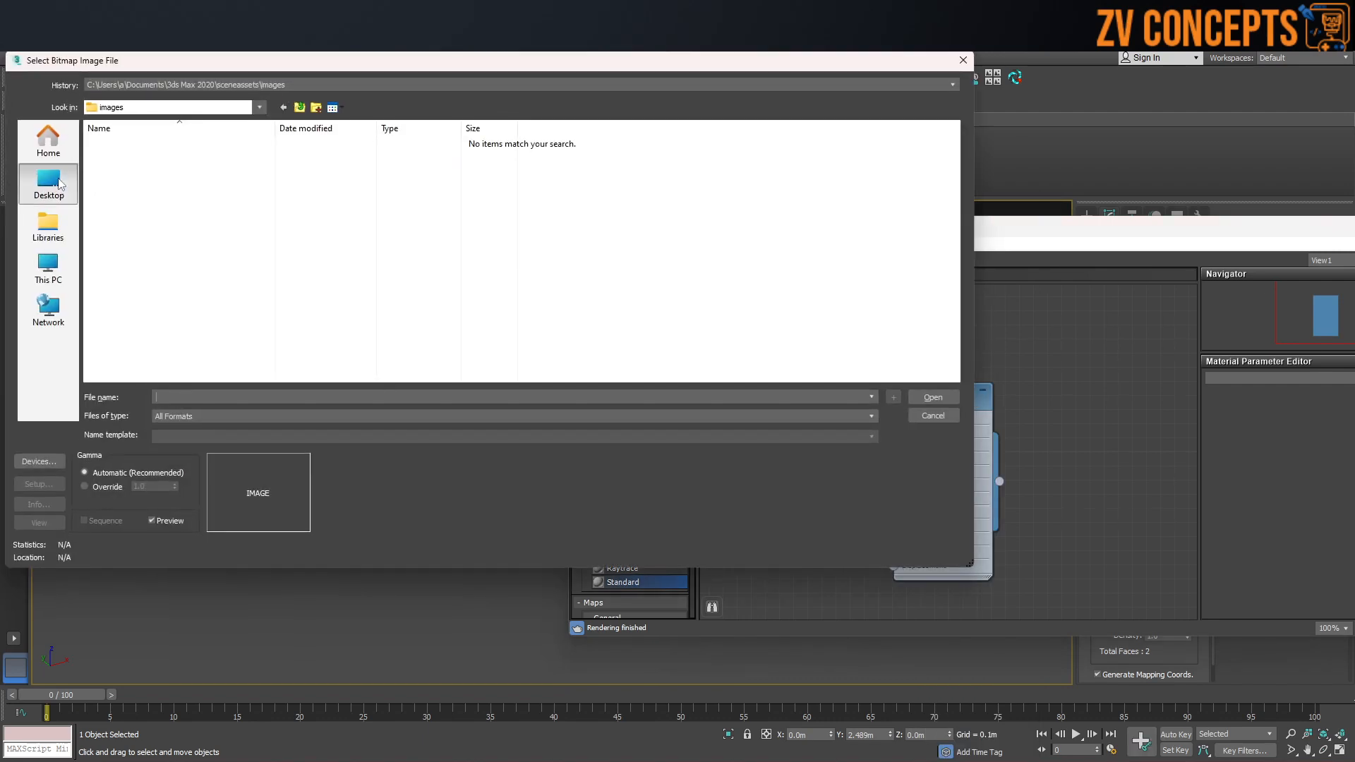
left_click(60, 185)
double_click(621, 211)
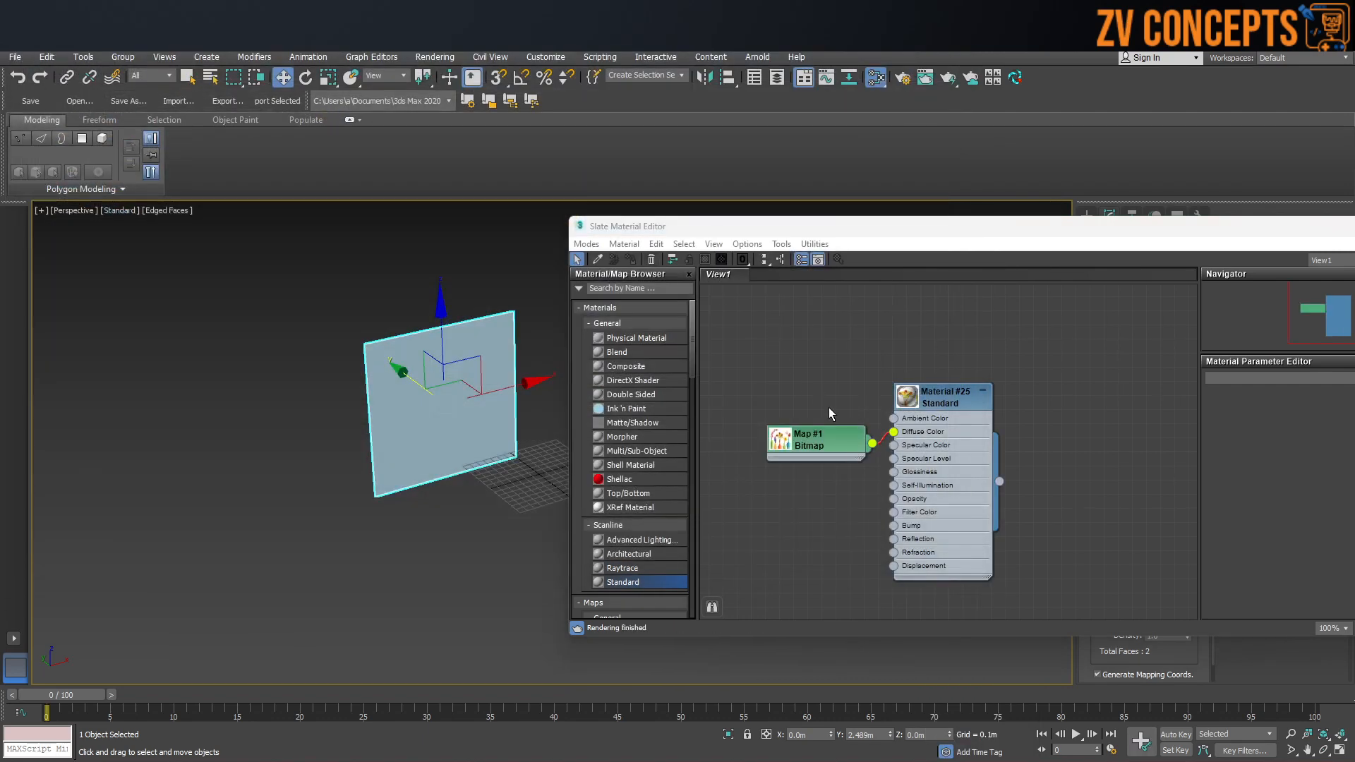
Display the material's vase picture on the plane in the viewport and close the Slate Material Editor.
middle_click_drag(847, 447, 824, 418)
left_click_drag(826, 418, 798, 390)
double_click(804, 388)
double_click(929, 368)
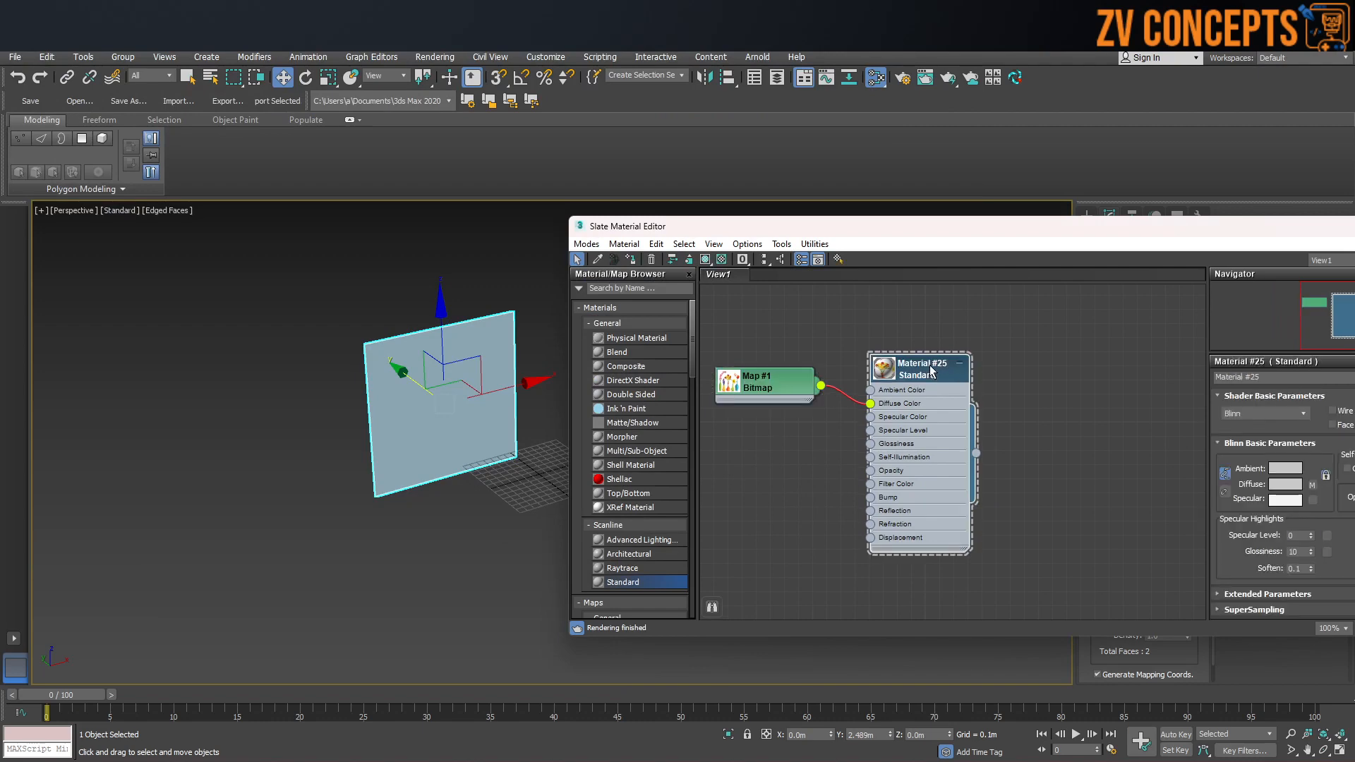
left_click(704, 259)
left_click_drag(1065, 230, 814, 246)
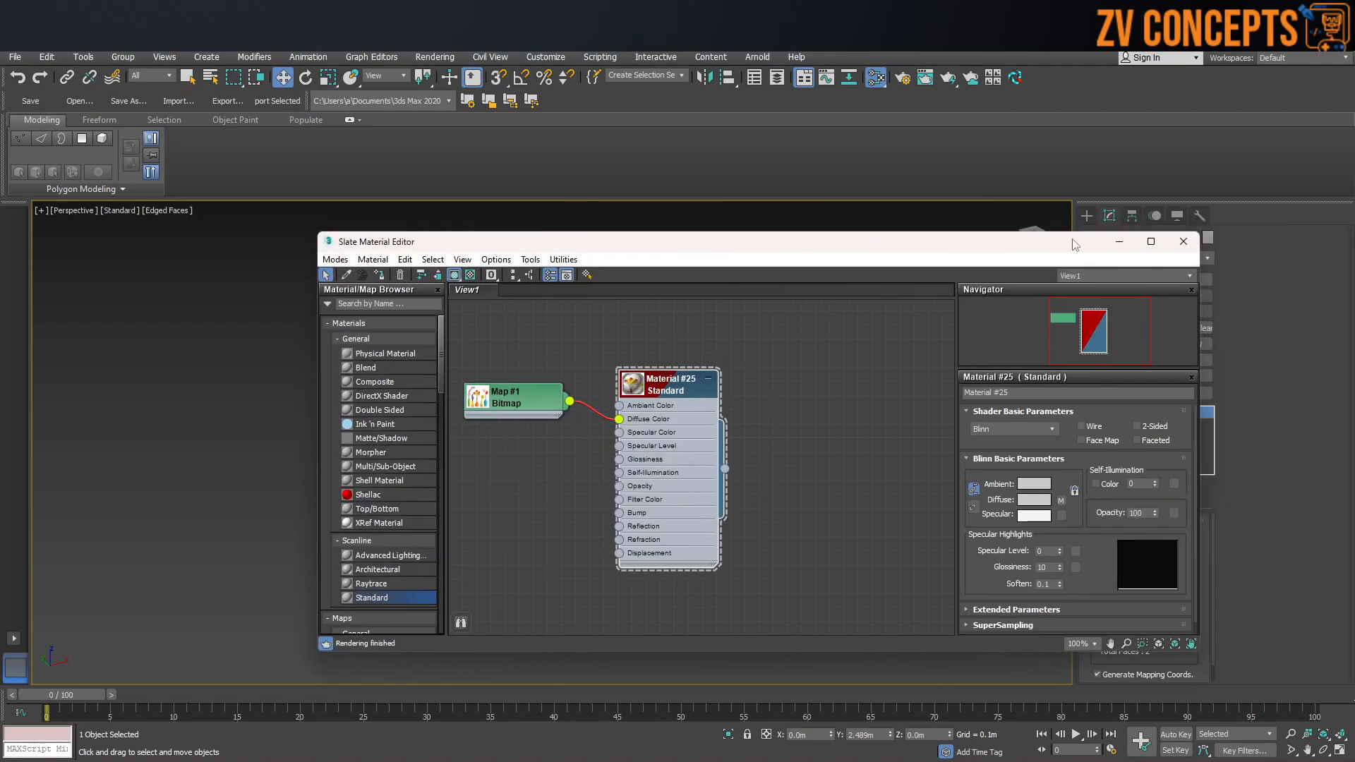
left_click(1184, 244)
left_click(626, 281)
left_click(461, 382)
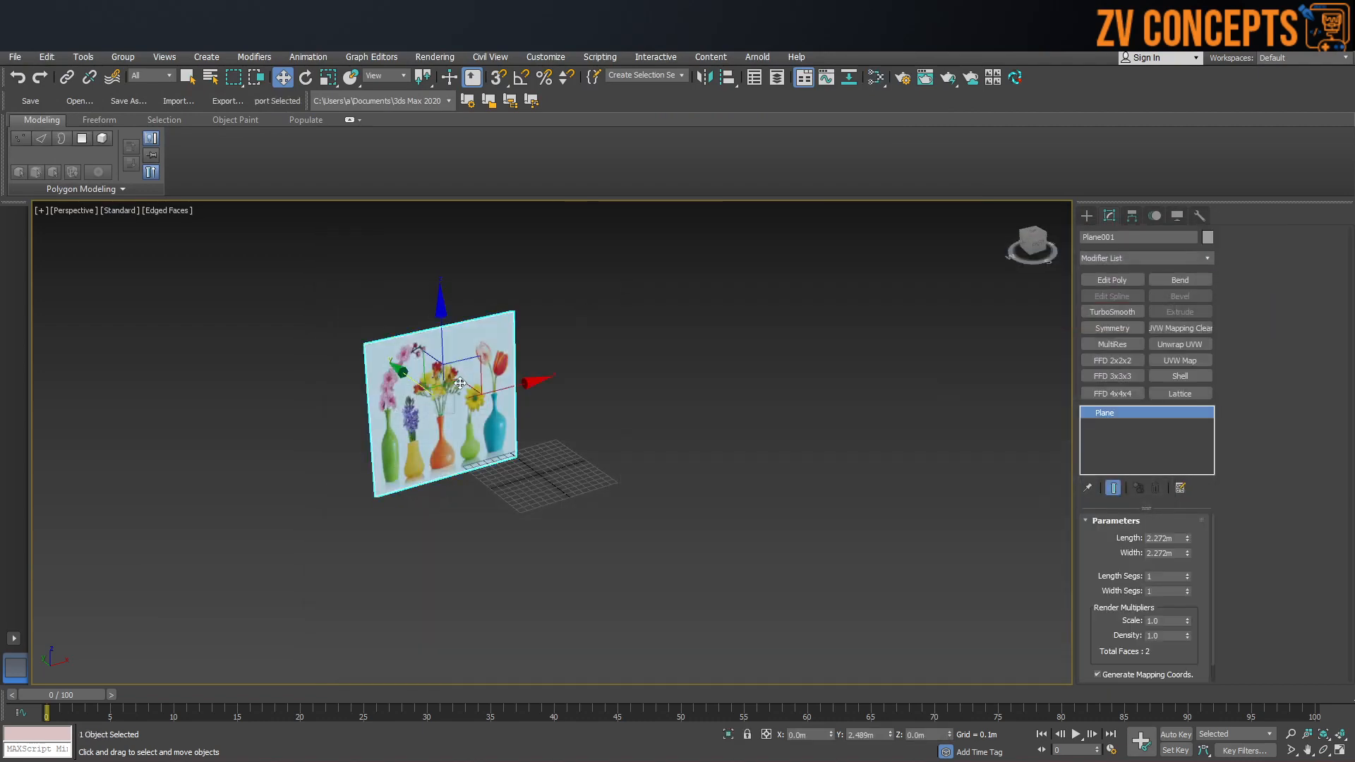
Switch to a shaded Front view and set the picture plane's length to 1.59 m to correct the proportions.
key("f")
key("z")
key("F3")
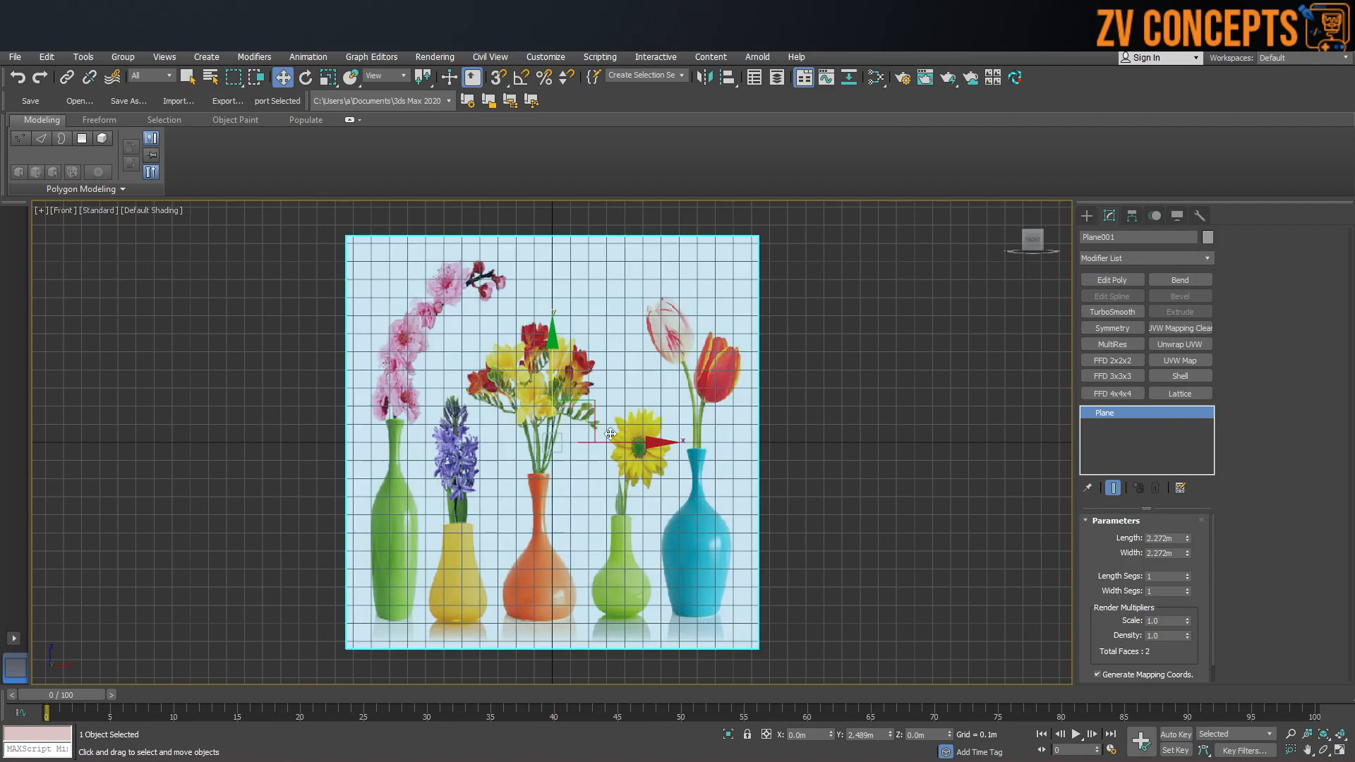
middle_click_drag(650, 447, 645, 431)
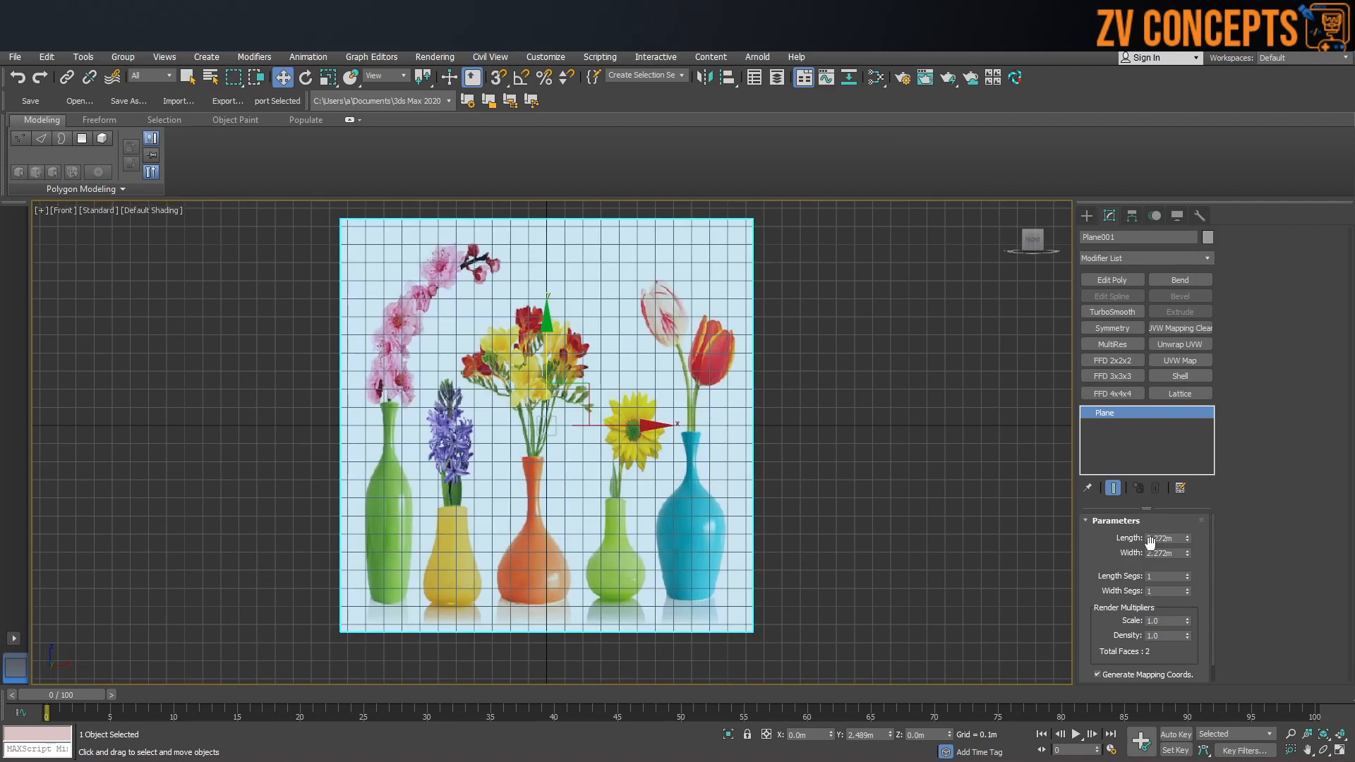
left_click_drag(1189, 540, 1197, 558)
Move the picture plane up to about 0.807 m on Z and back to about 2.869 m on Y.
left_click_drag(548, 322, 553, 183)
middle_click_drag(688, 380, 717, 391)
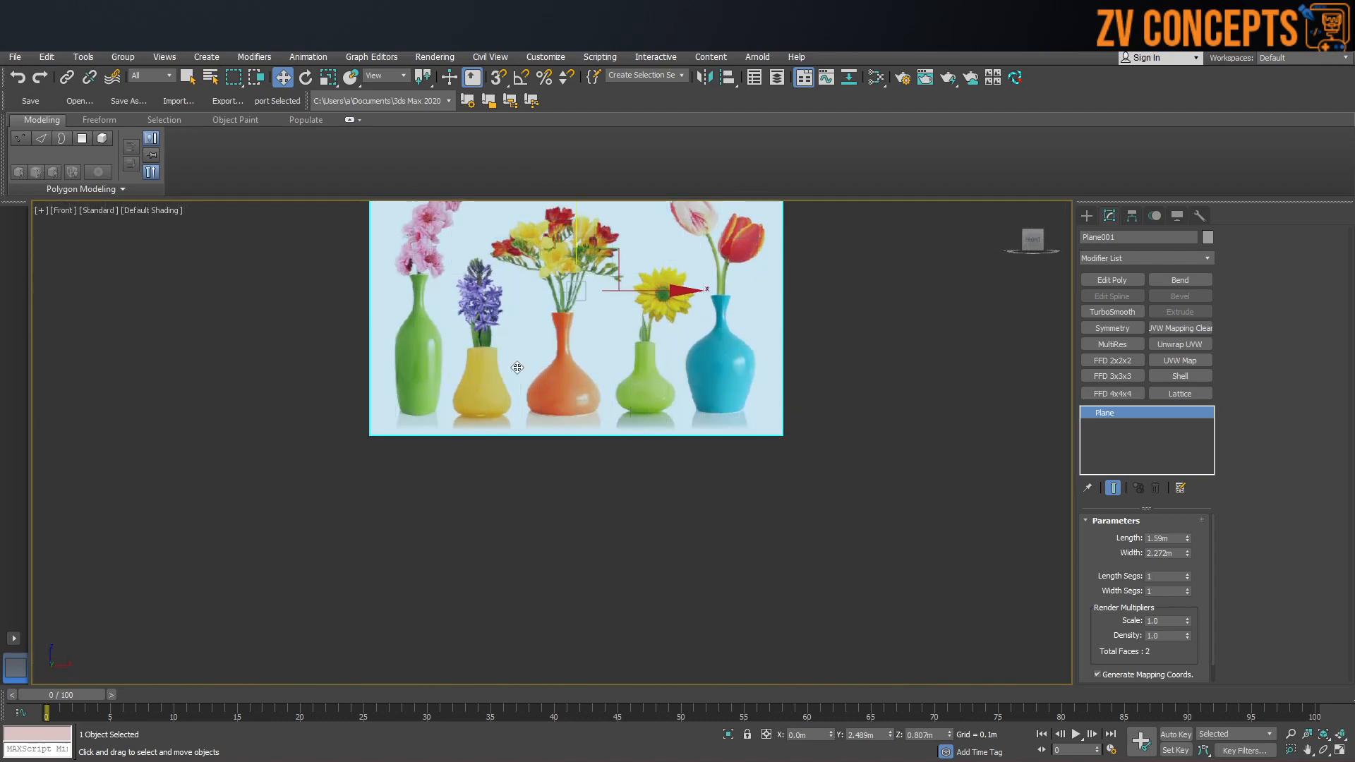
key("p")
middle_click_drag(411, 351, 429, 359)
left_click_drag(423, 338, 410, 329)
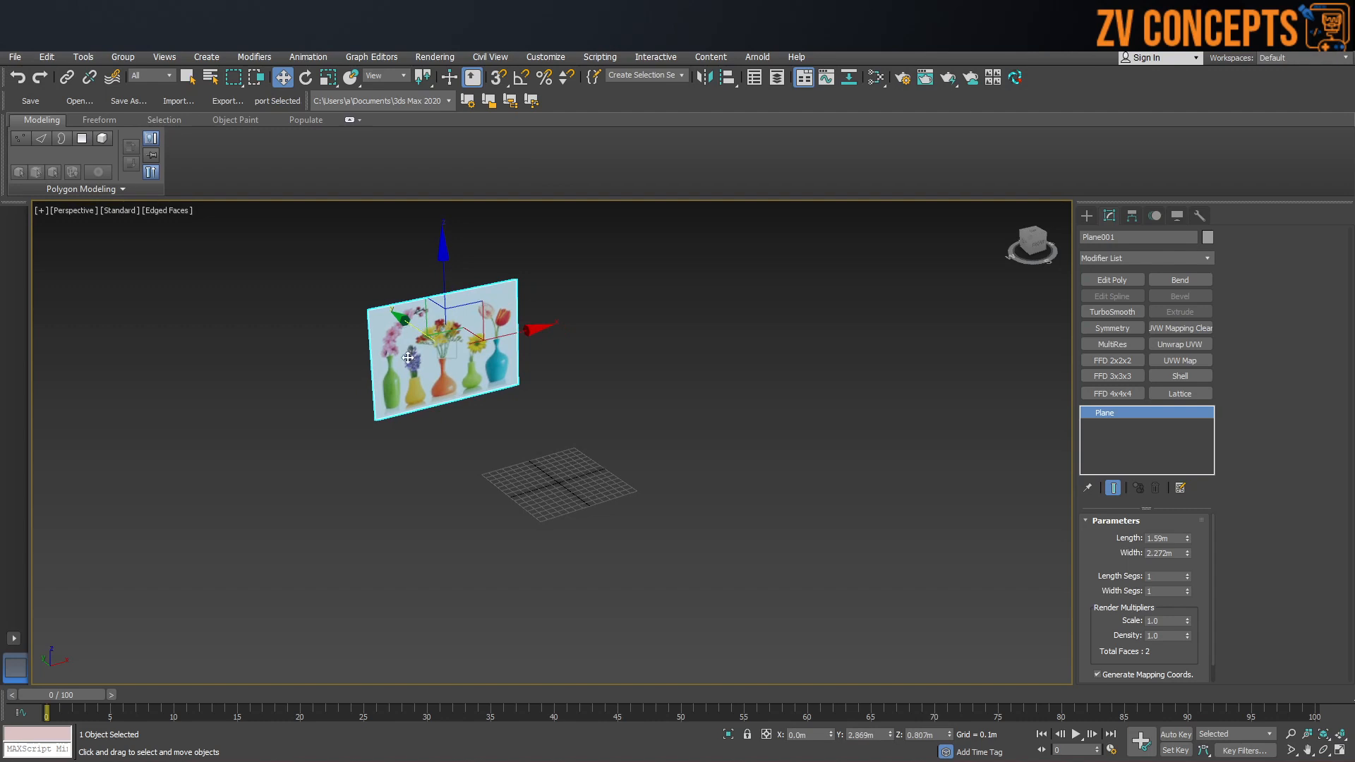
Convert the picture plane to an Editable Poly.
left_click(603, 418)
left_click_drag(35, 574, 36, 574)
right_click(430, 330)
mouse_move(452, 472)
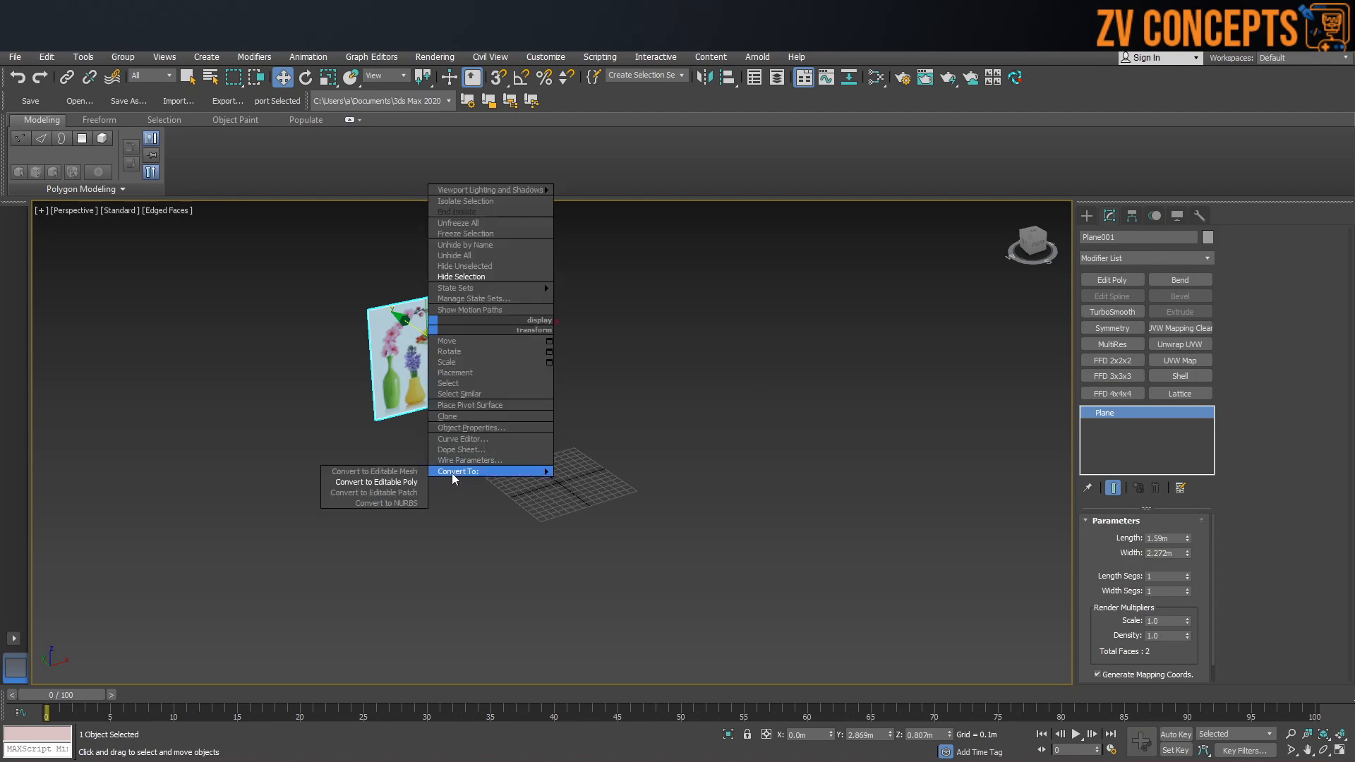
left_click(362, 481)
Try freezing the picture plane, and unfreeze it and select it again.
right_click(439, 324)
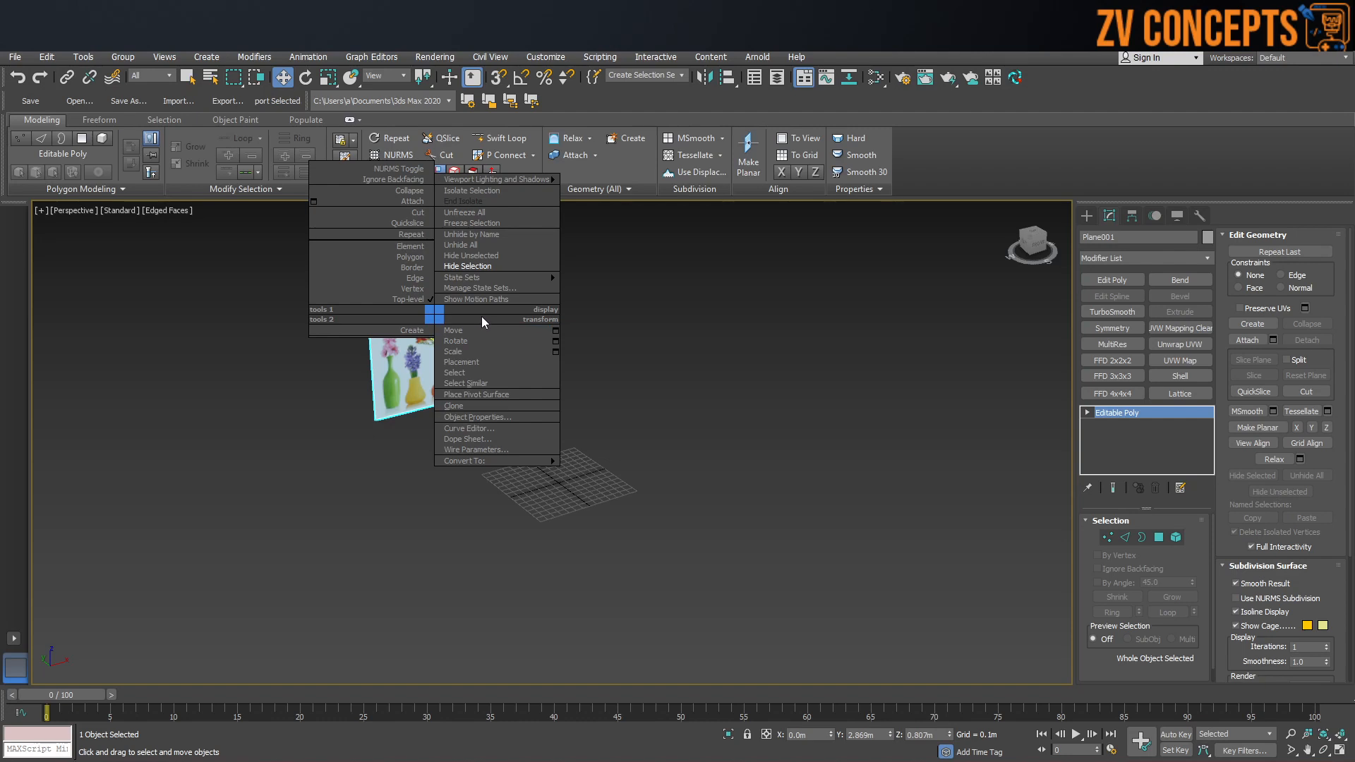
left_click(487, 223)
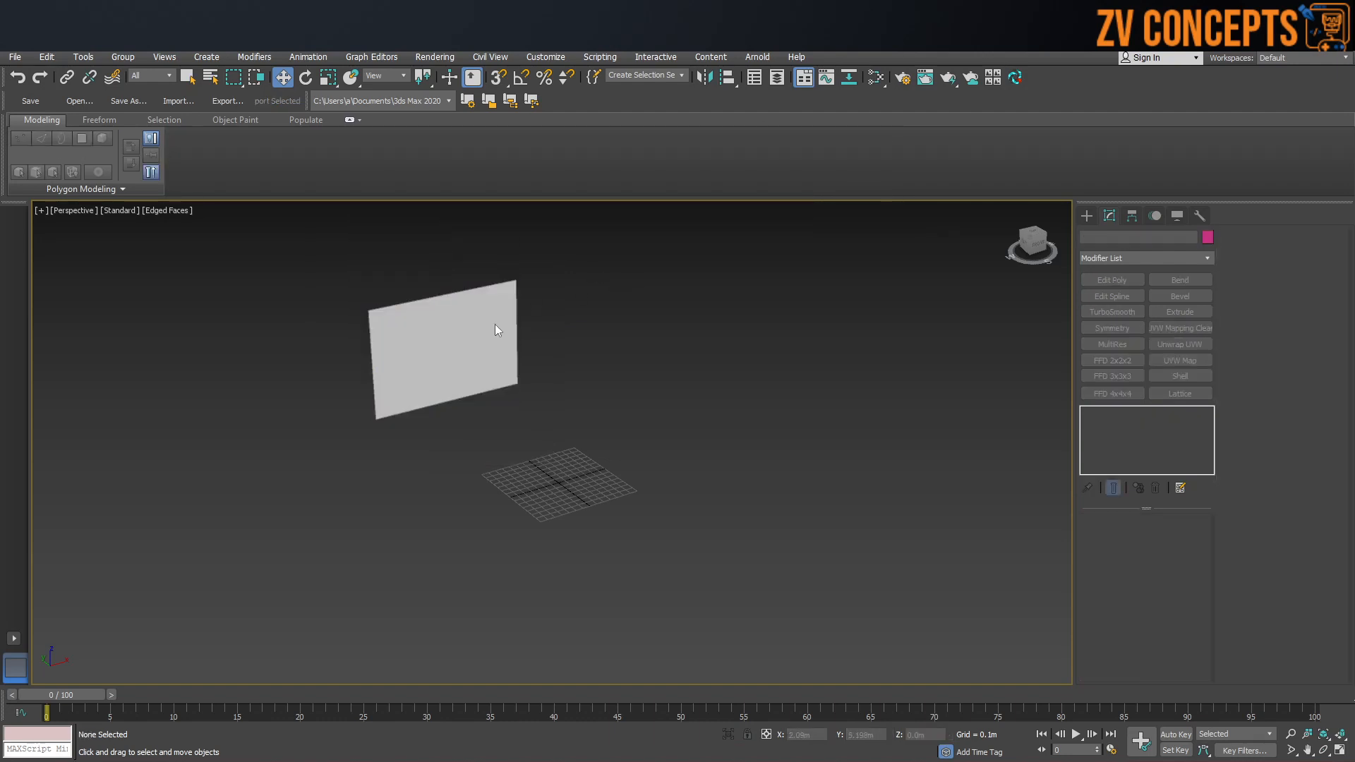
right_click(468, 367)
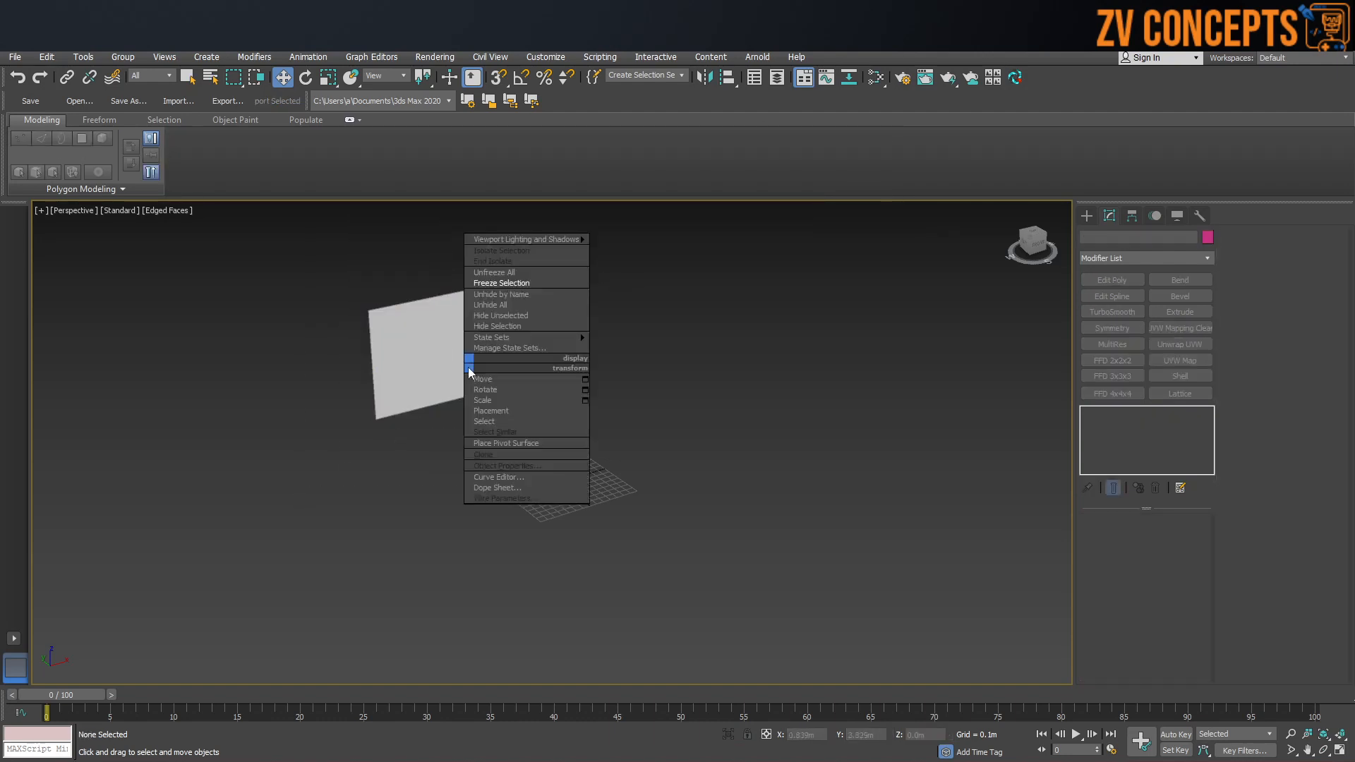
left_click(512, 305)
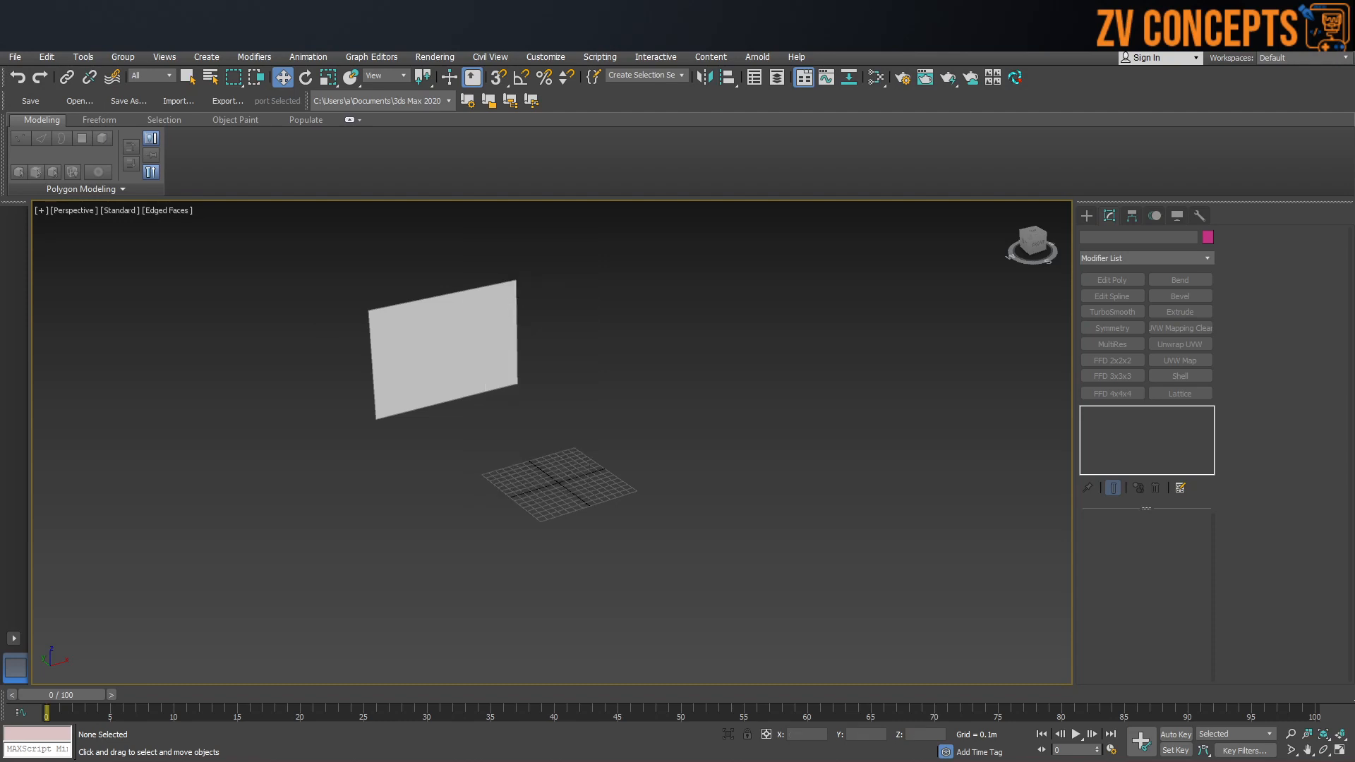
right_click(387, 330)
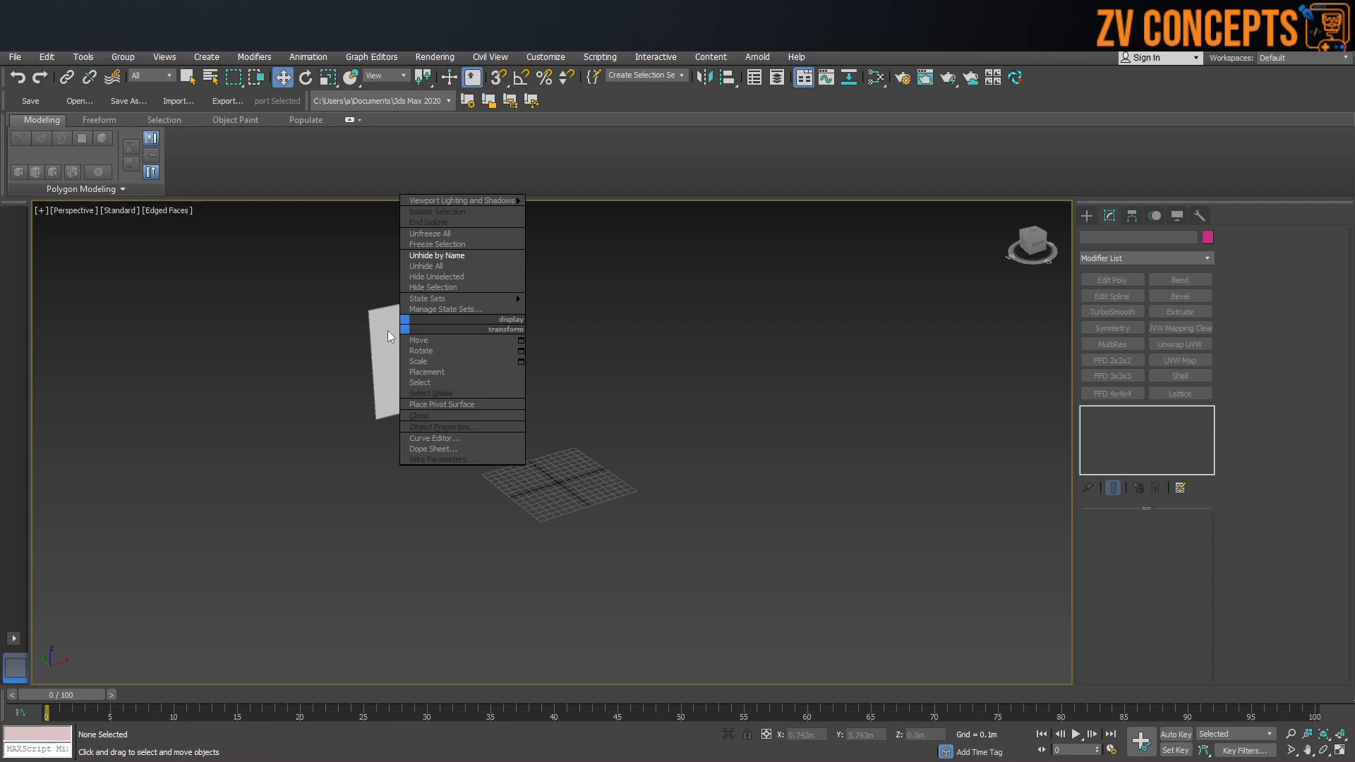
left_click(439, 244)
left_click_drag(629, 216, 461, 365)
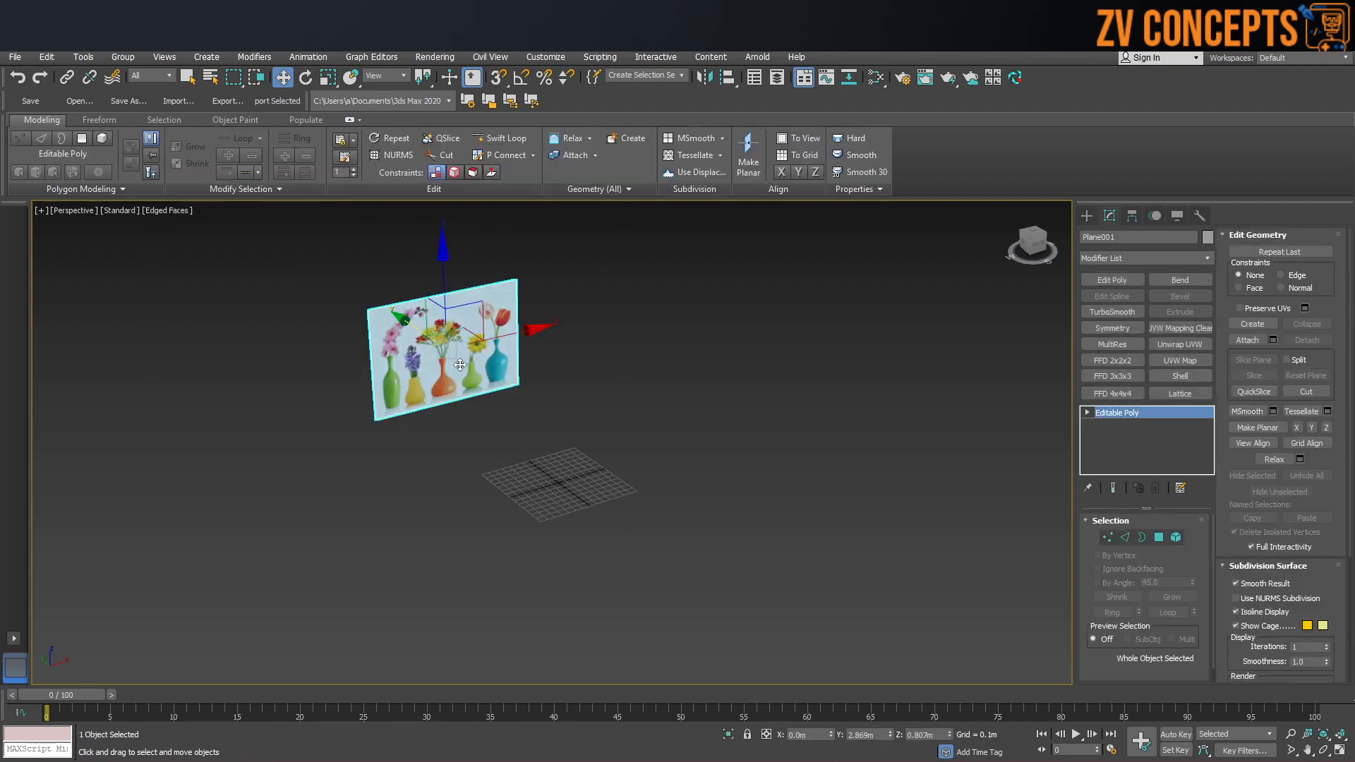
In the Front view, start a Line at the centre of the tall green vase's mouth and trace the right half of its rim.
left_click(763, 293)
middle_click_drag(533, 363, 617, 436)
key("f")
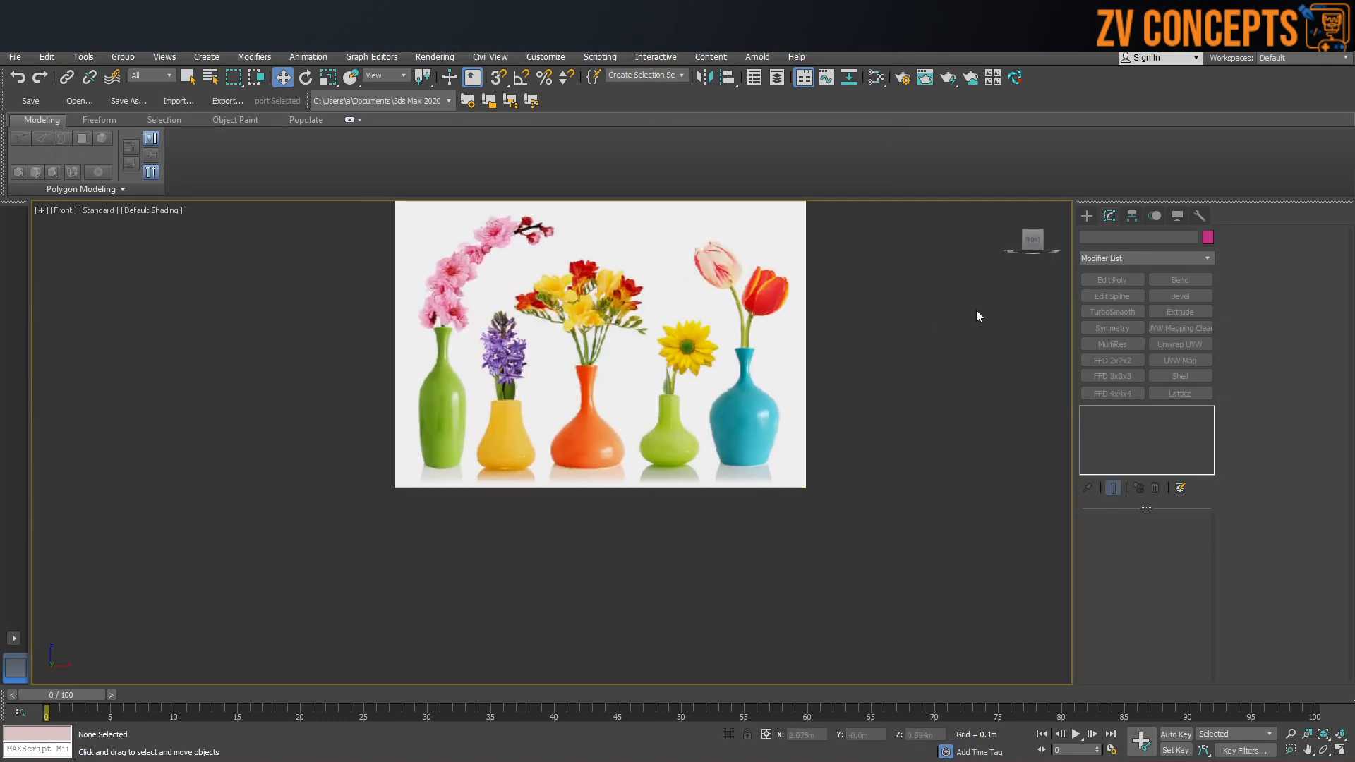
left_click(1087, 216)
left_click(1103, 235)
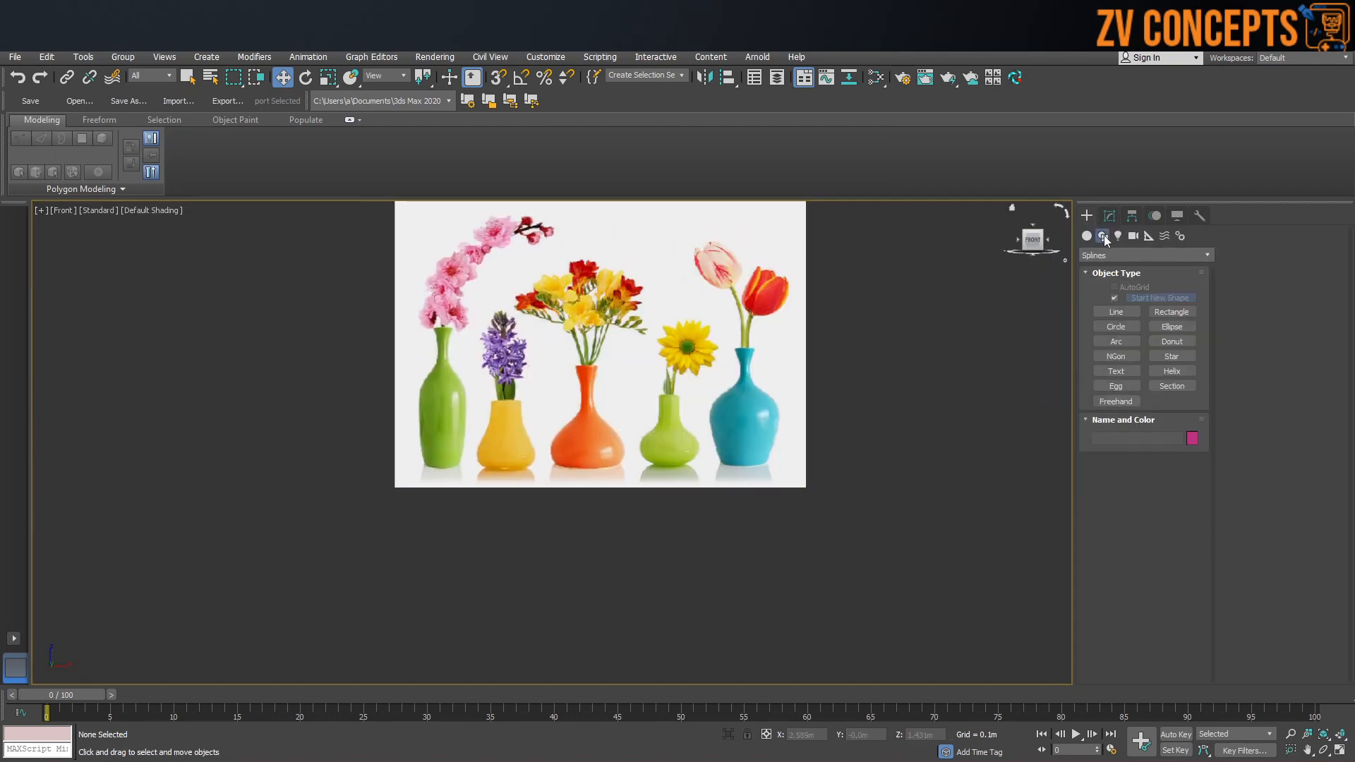
left_click(1116, 311)
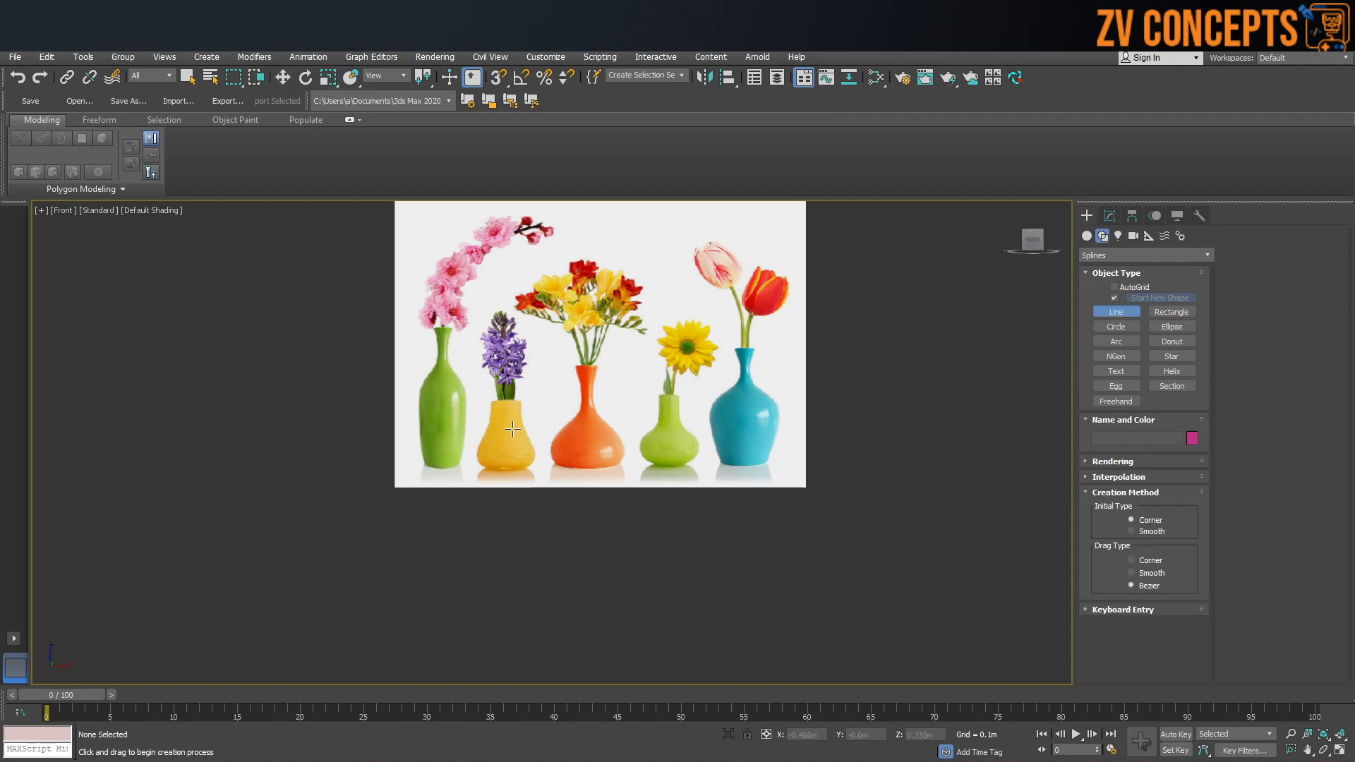
middle_click_drag(457, 378, 605, 362)
scroll(605, 359, "up", 5)
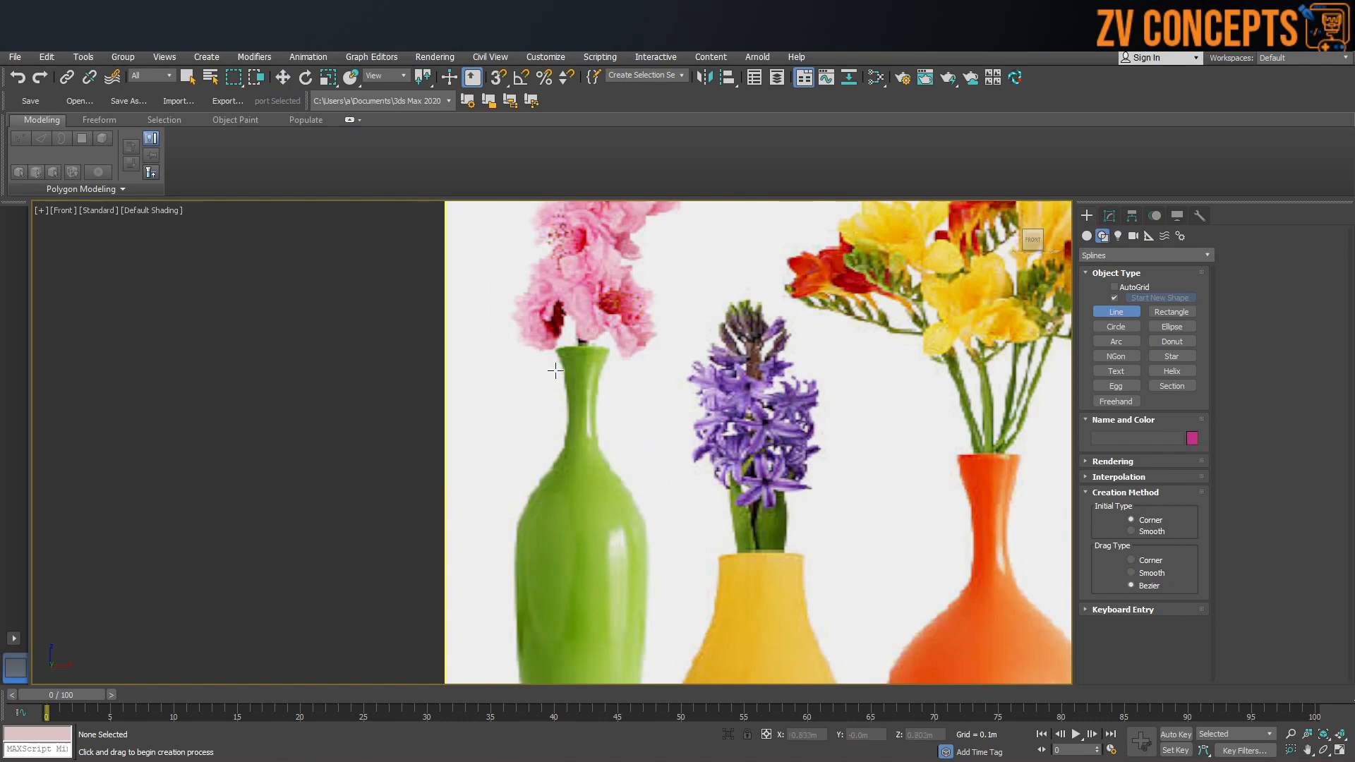
scroll(558, 374, "up", 6)
left_click(626, 321)
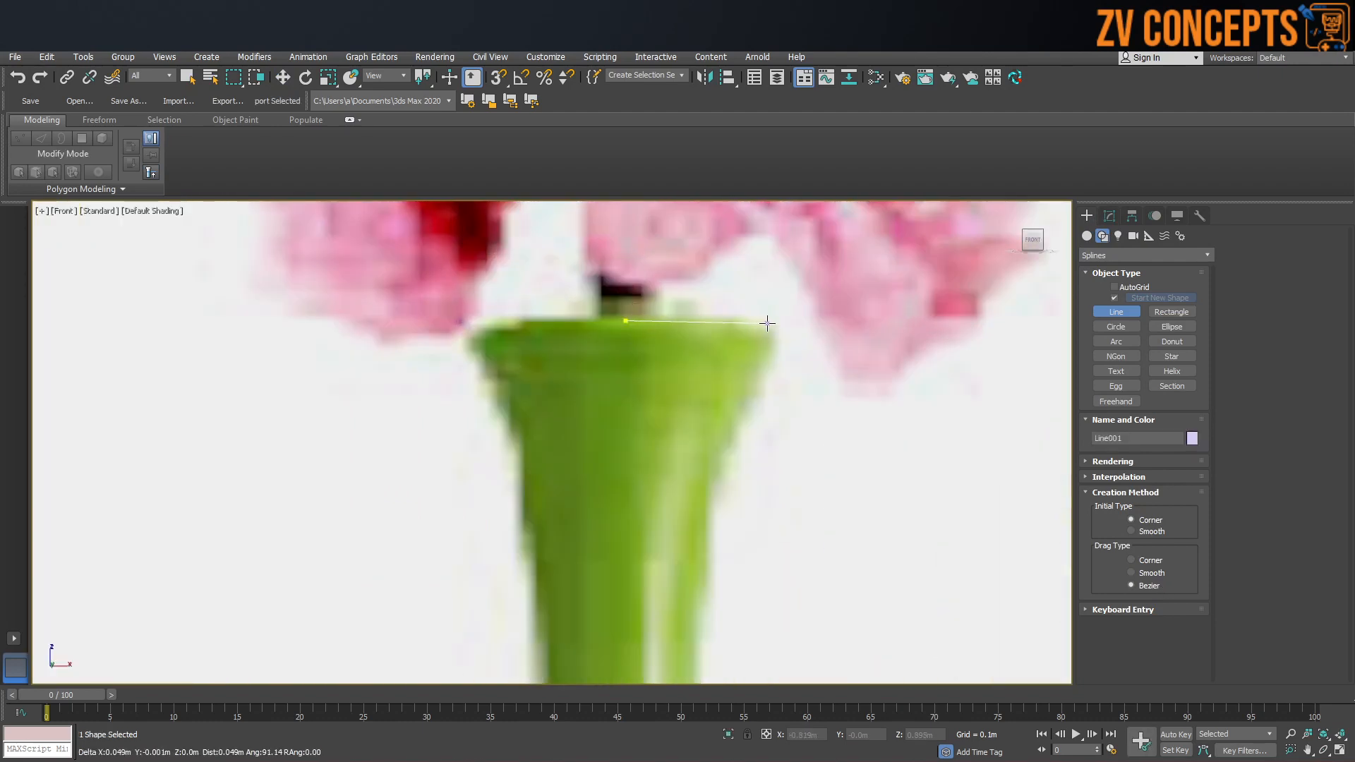
left_click(742, 321)
left_click_drag(768, 367, 760, 380)
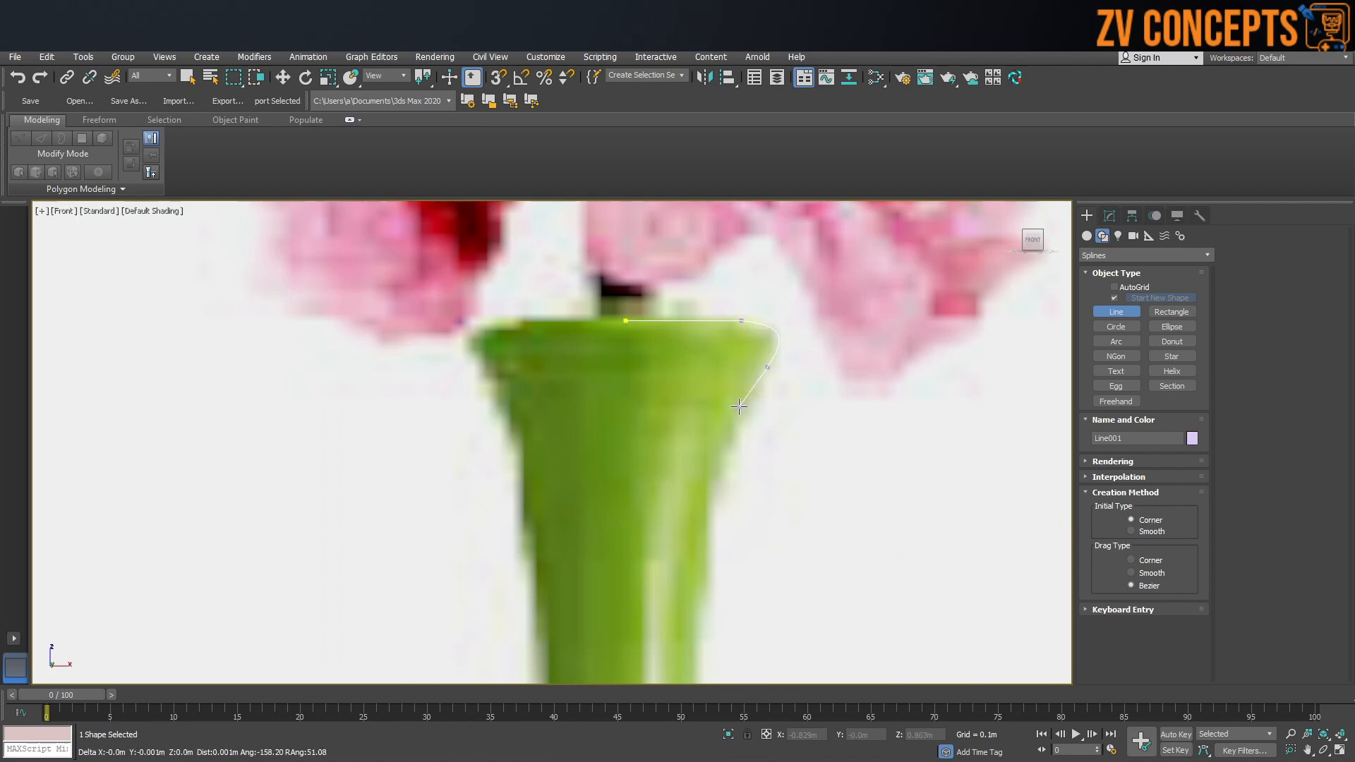
Continue the line with curved points down the green vase's neck to the shoulder.
scroll(721, 459, "down", 2)
middle_click_drag(720, 458, 714, 317)
scroll(714, 318, "up", 1)
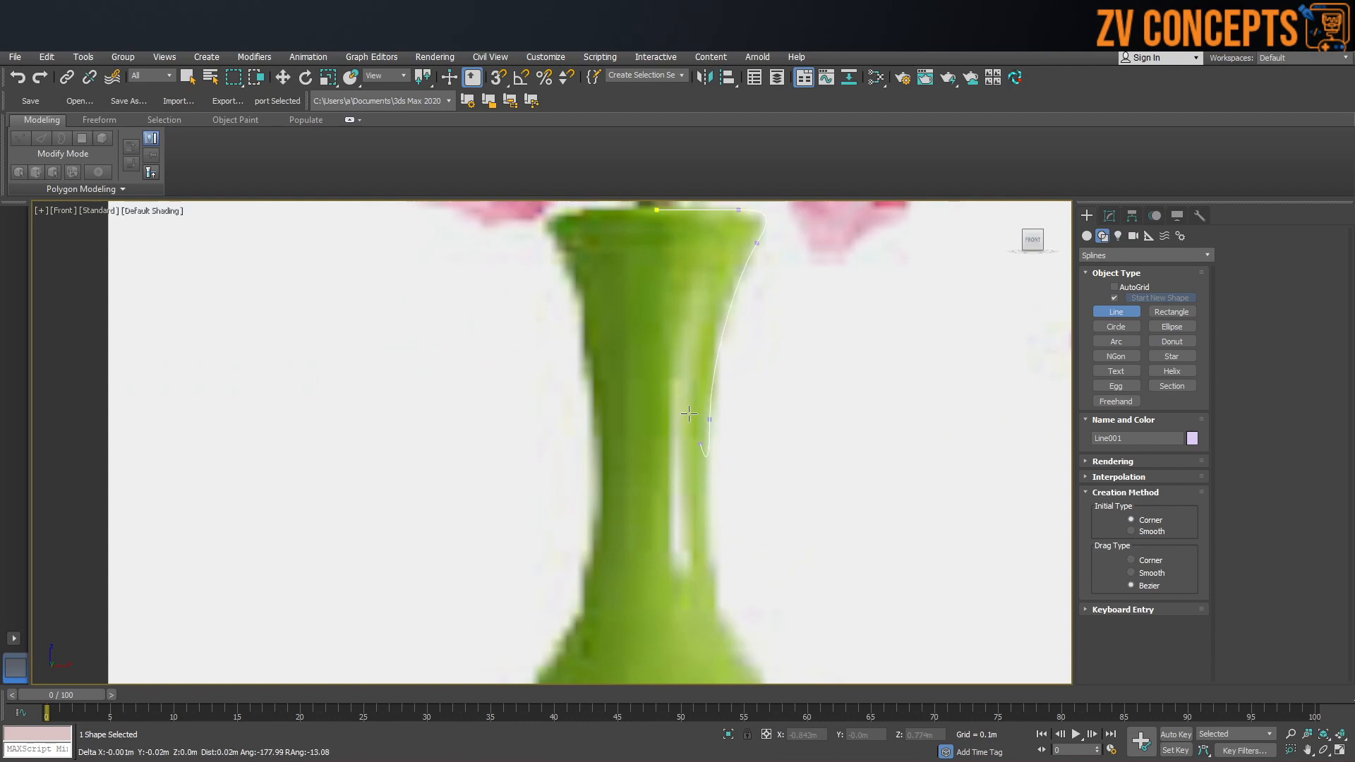
scroll(699, 381, "down", 2)
scroll(705, 370, "up", 2)
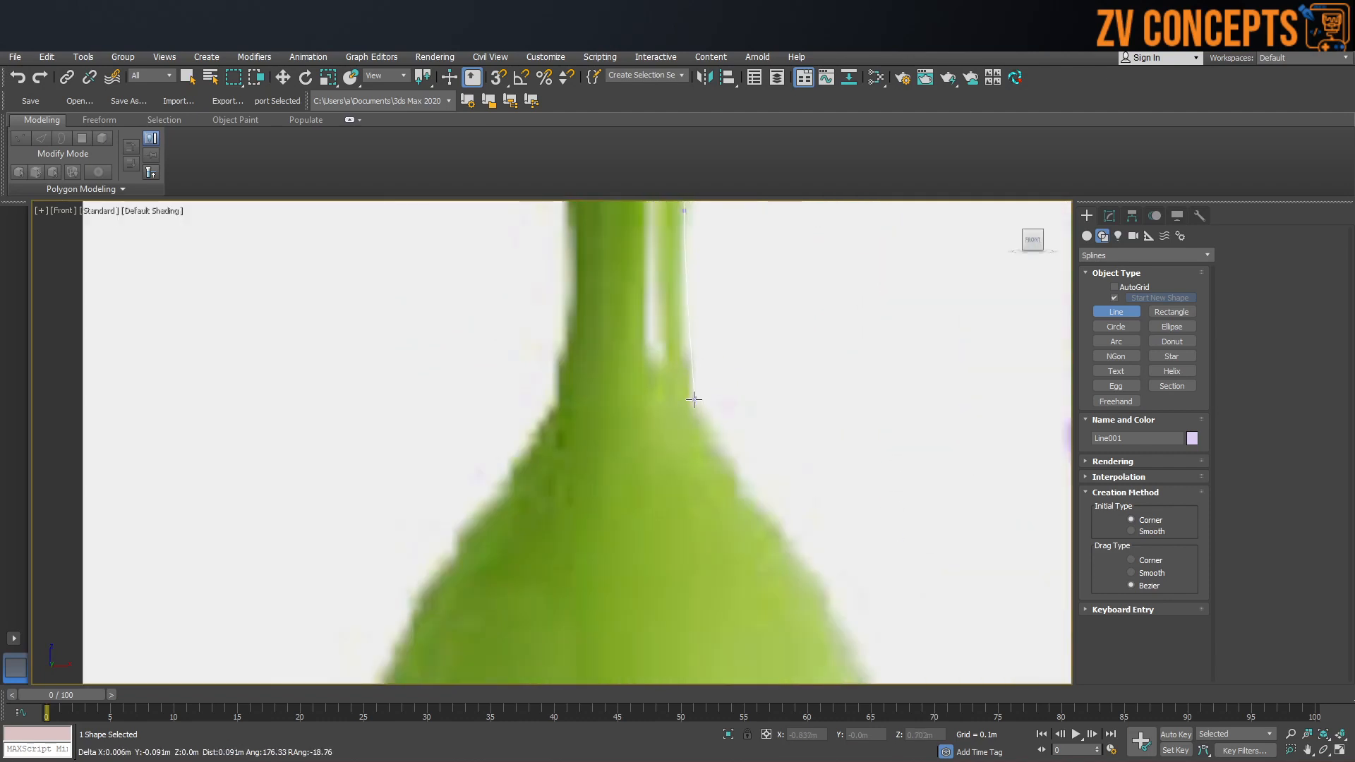
scroll(706, 431, "down", 2)
scroll(777, 430, "up", 2)
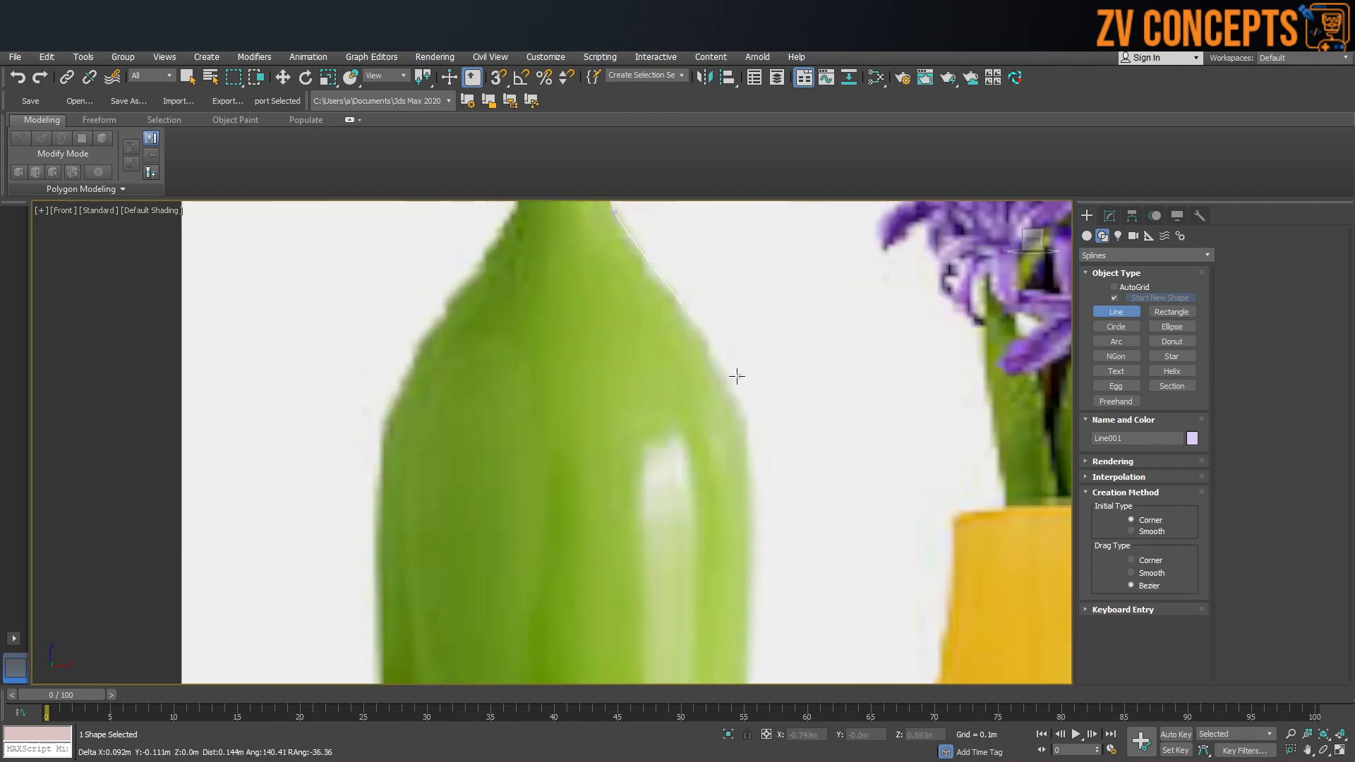
left_click_drag(736, 415, 747, 451)
scroll(748, 452, "down", 2)
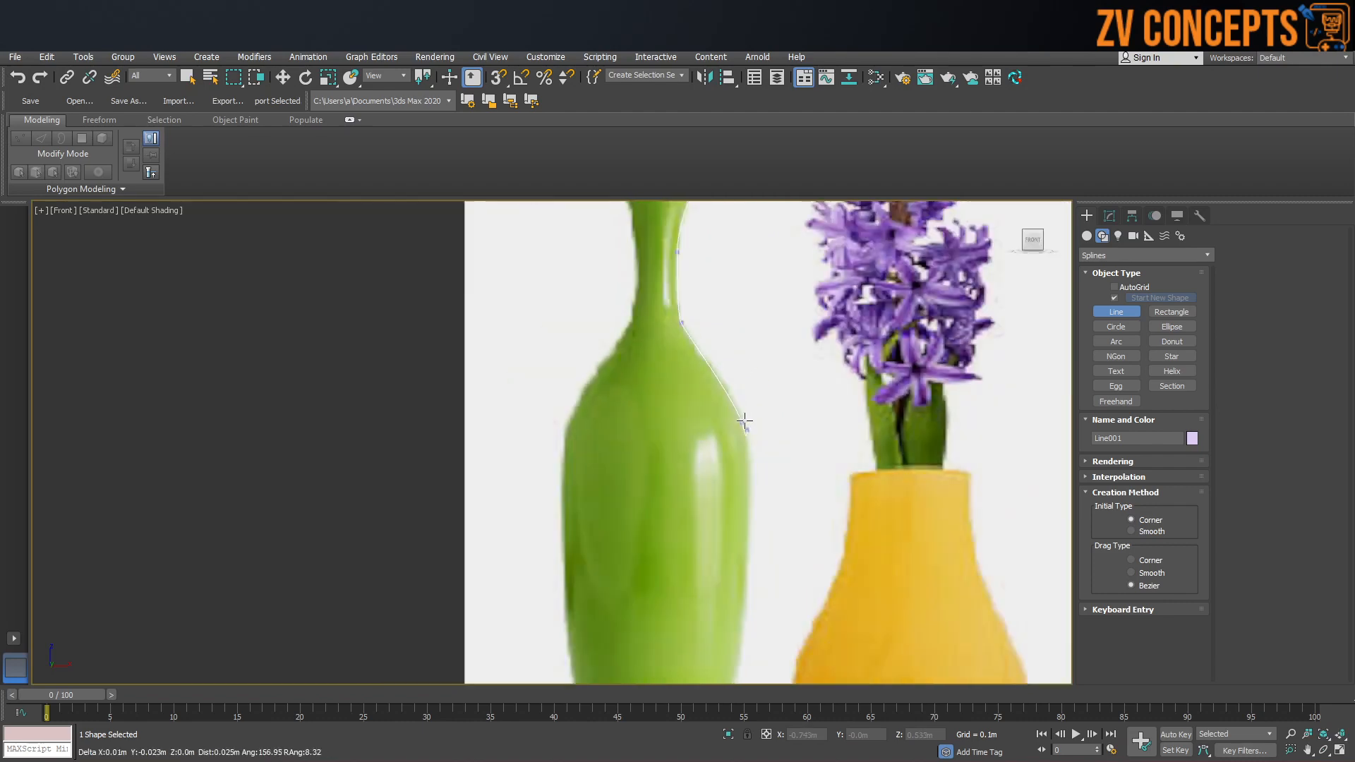
Continue the line down the green vase's body, around the base corner to the bottom centre, and finish it as an open profile.
middle_click_drag(751, 471, 746, 283)
scroll(747, 282, "up", 2)
scroll(717, 423, "down", 2)
scroll(711, 483, "up", 2)
left_click_drag(717, 489, 712, 541)
scroll(732, 447, "down", 1)
scroll(727, 454, "up", 3)
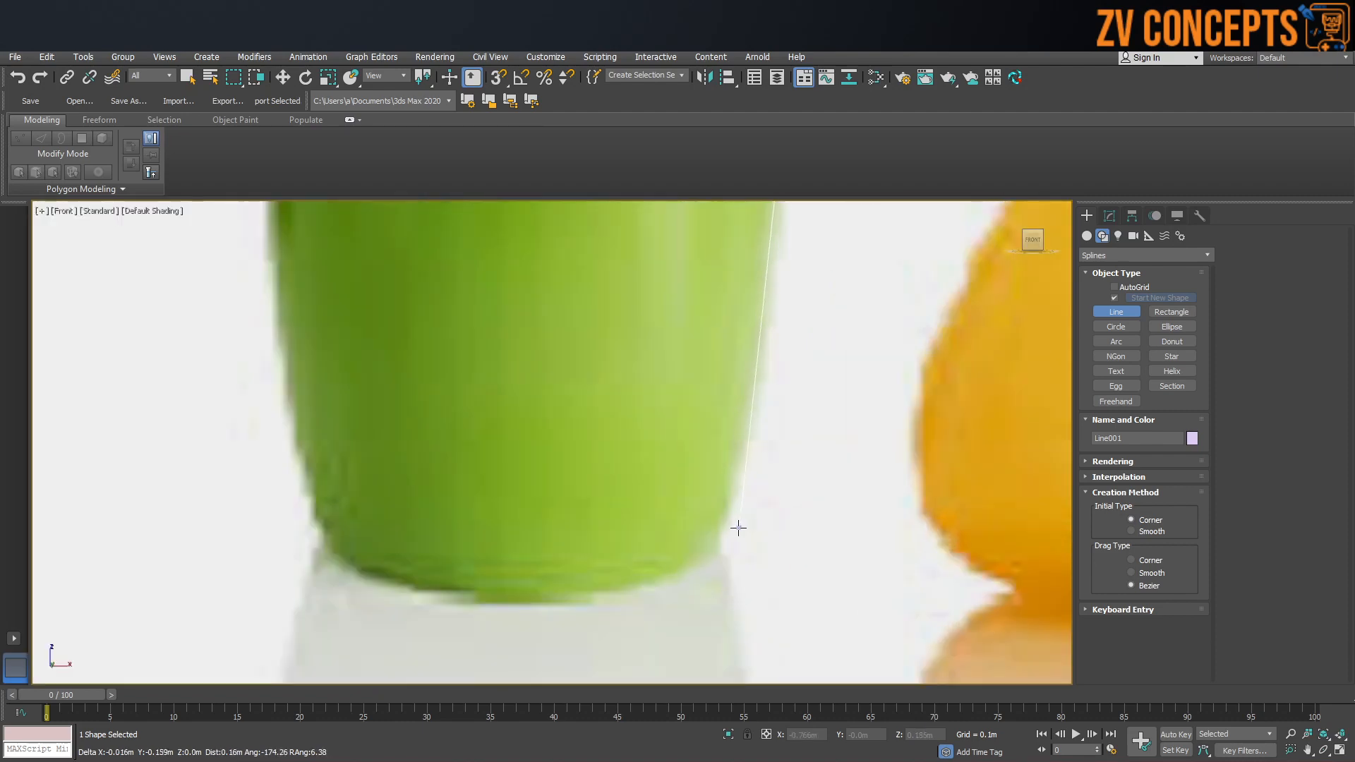
left_click_drag(719, 547, 694, 570)
left_click(529, 603)
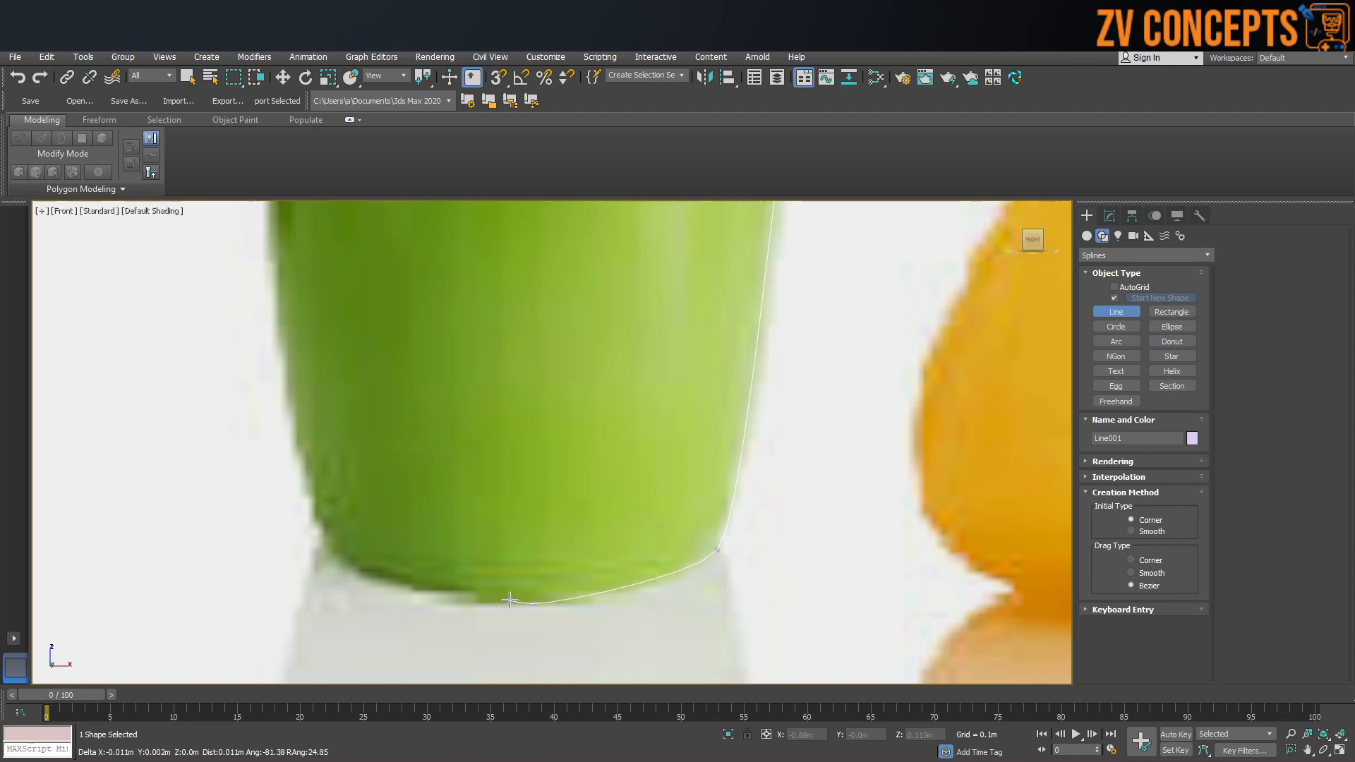
right_click(498, 599)
Fillet the profile's vertices at the shoulder and at the base of the neck, using about 0.024 m at the neck.
scroll(528, 558, "down", 10)
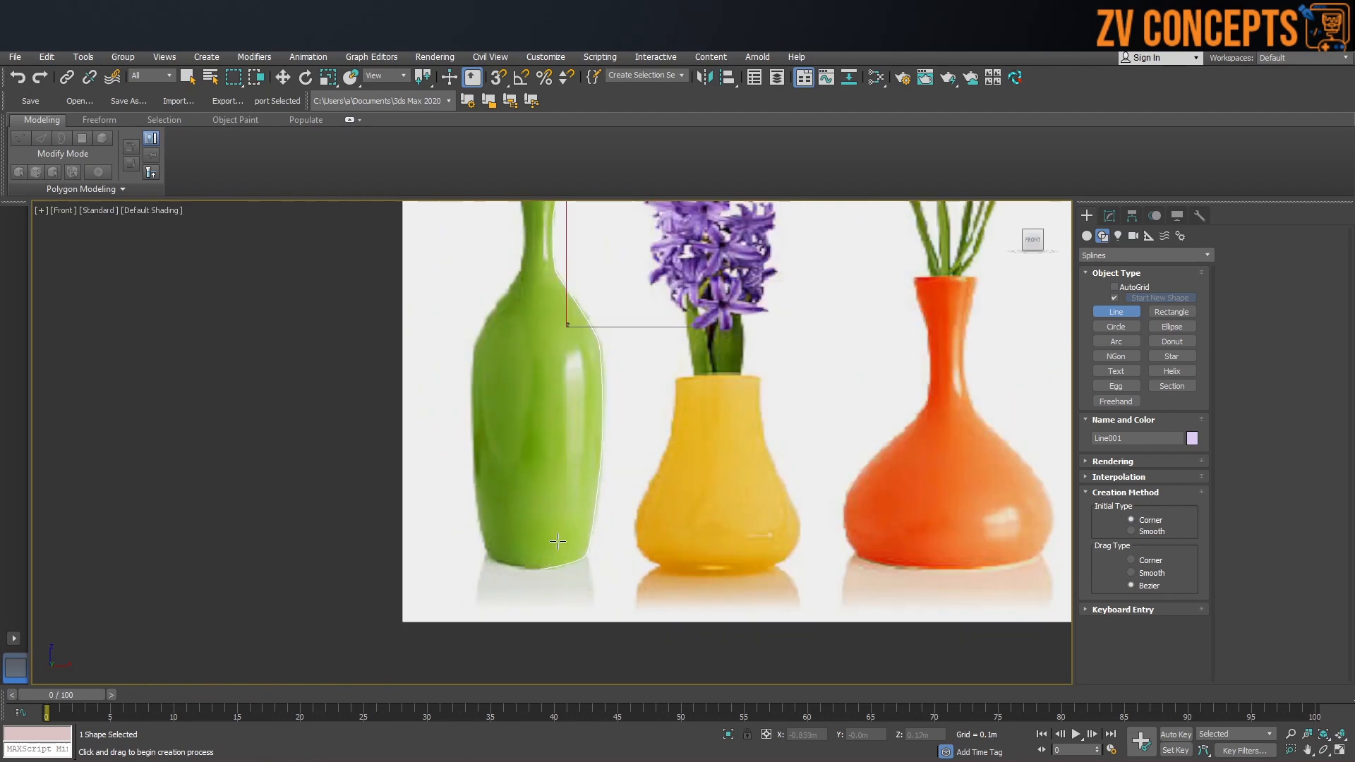
scroll(595, 496, "up", 5)
scroll(589, 441, "up", 5)
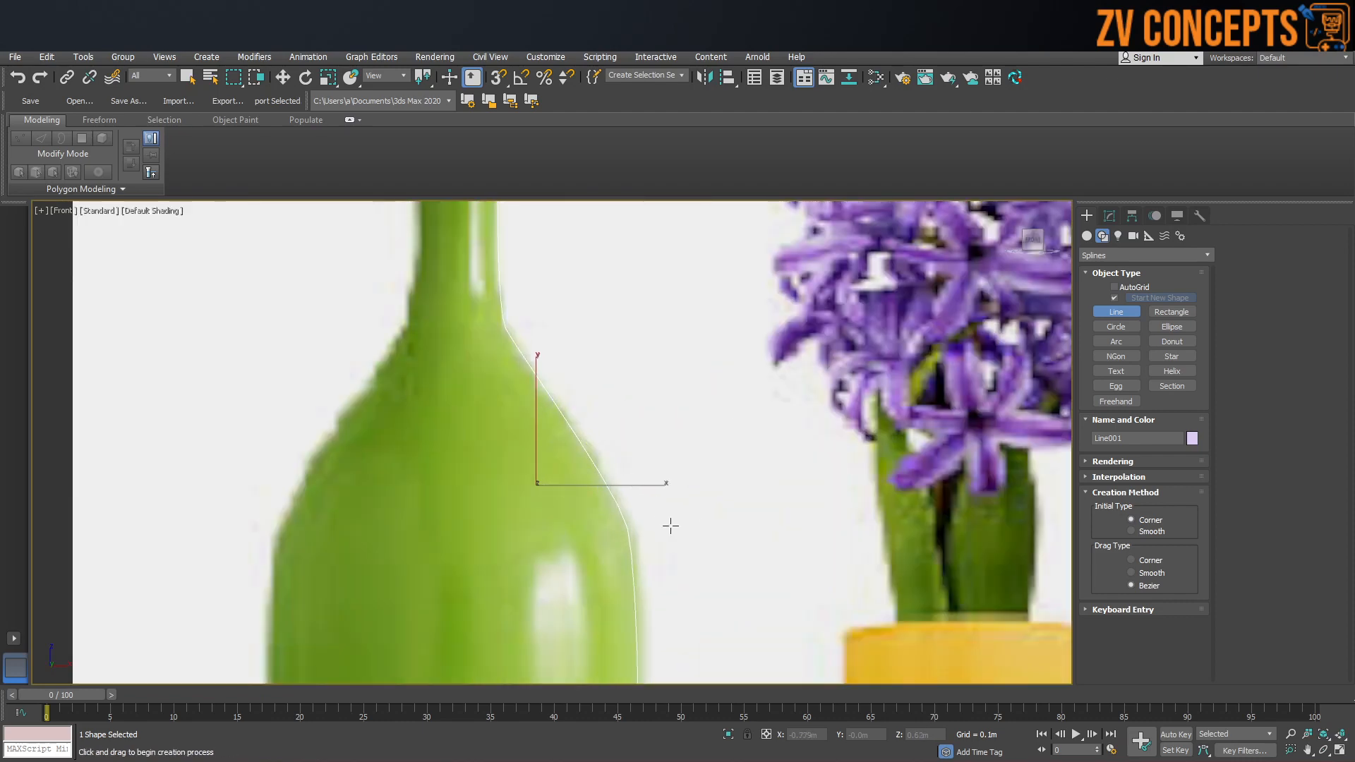
middle_click_drag(638, 538, 689, 474)
left_click(1109, 216)
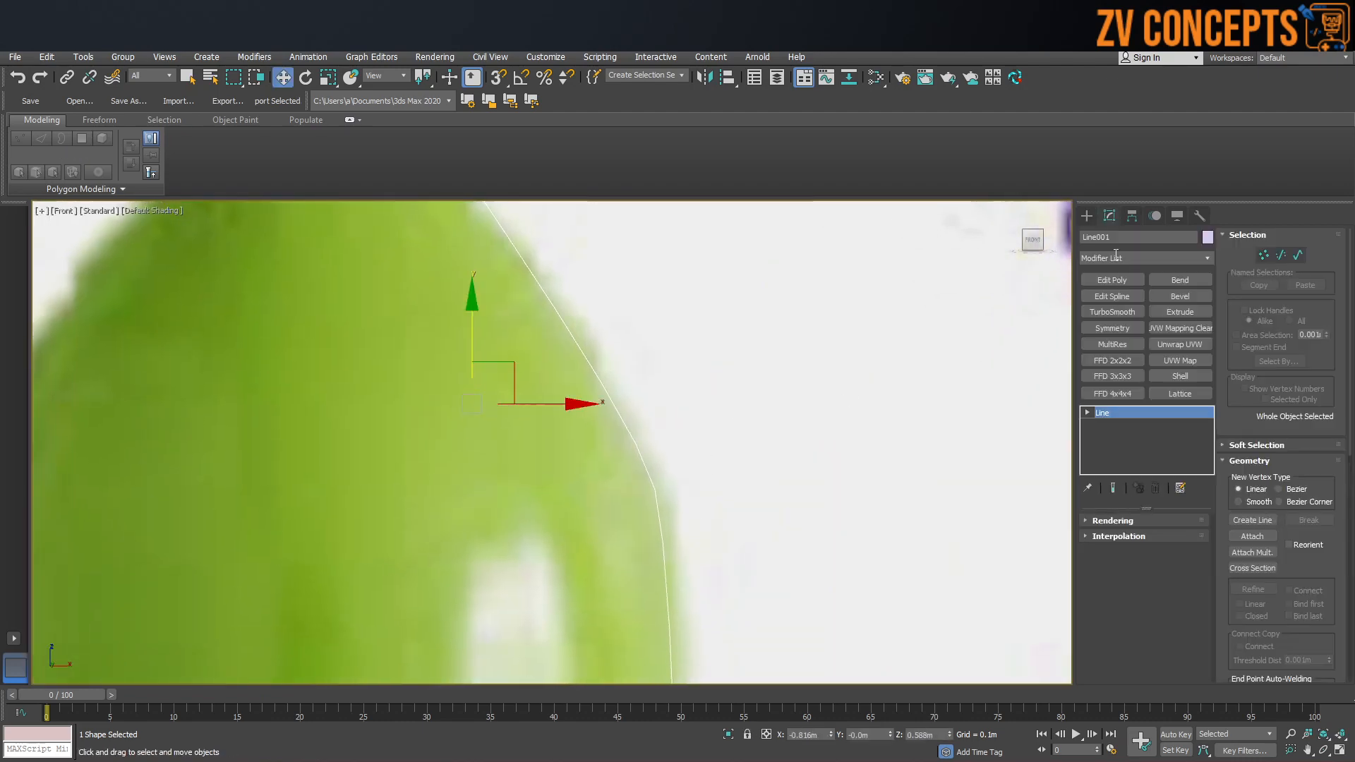
left_click(1264, 255)
left_click(655, 490)
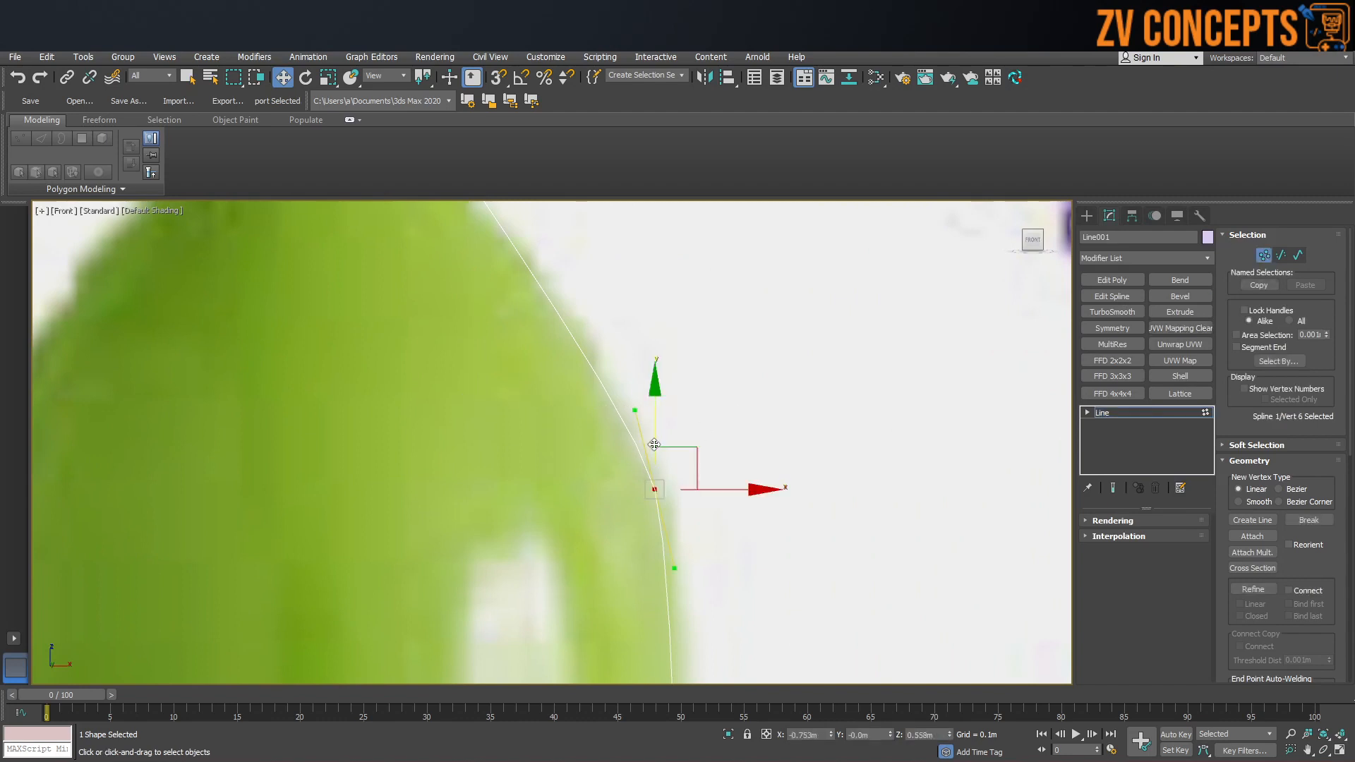
scroll(727, 463, "down", 3)
scroll(727, 462, "up", 4)
scroll(1341, 579, "down", 5)
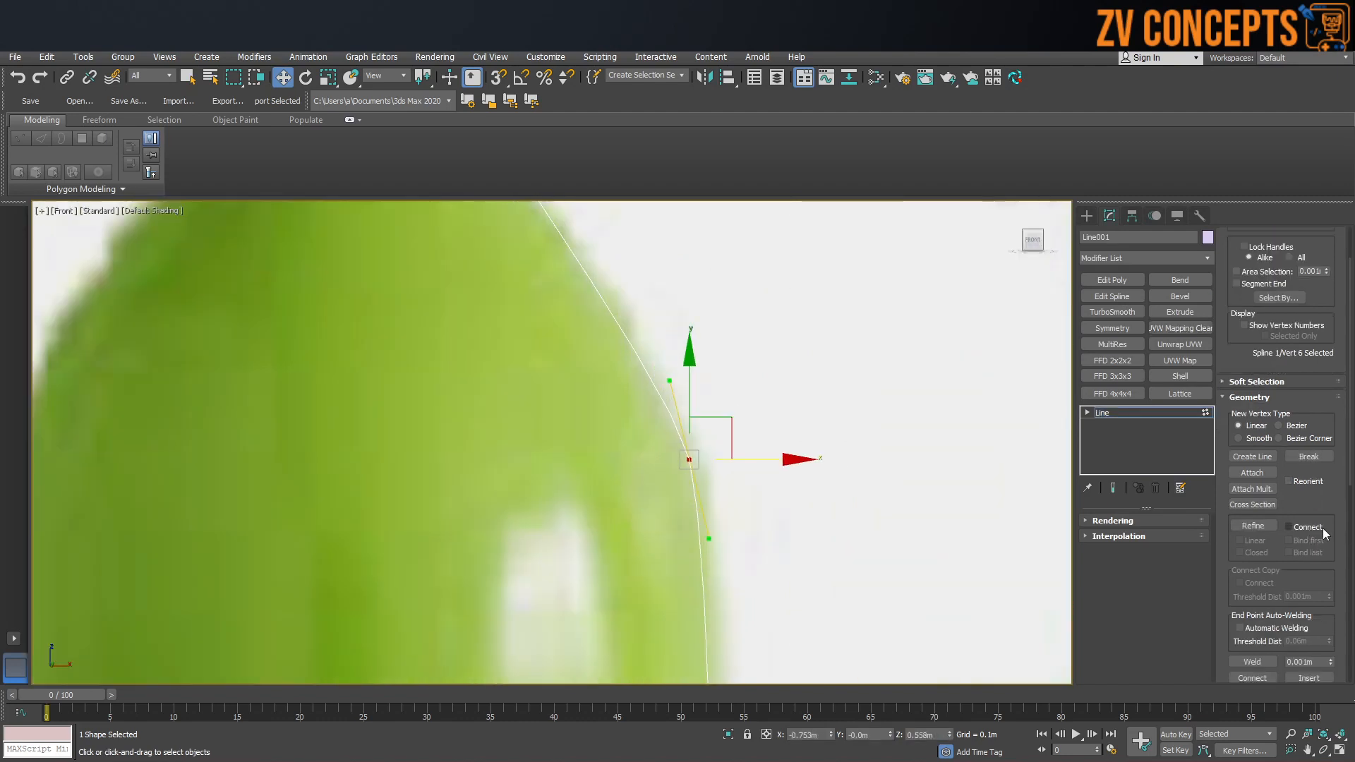
left_click(1252, 593)
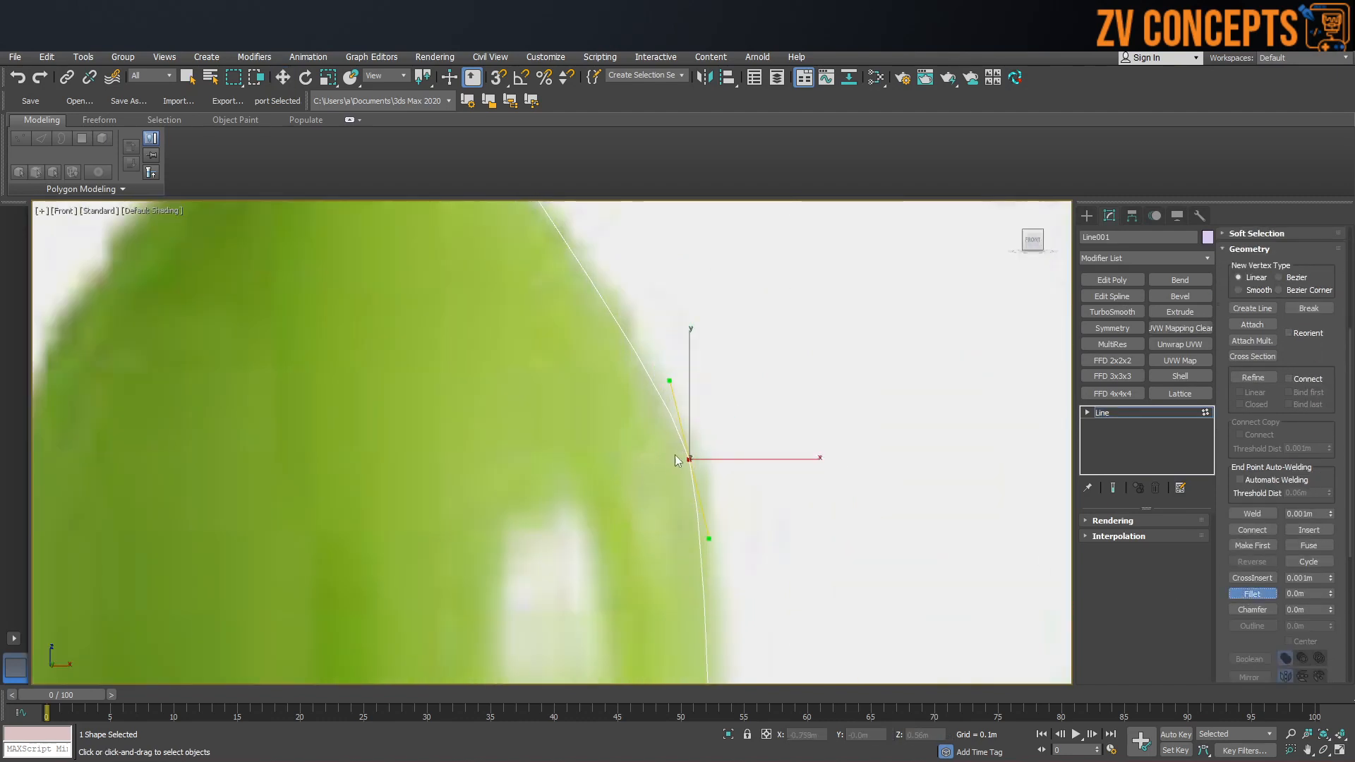
left_click_drag(690, 452, 611, 333)
scroll(656, 416, "down", 4)
scroll(651, 430, "up", 5)
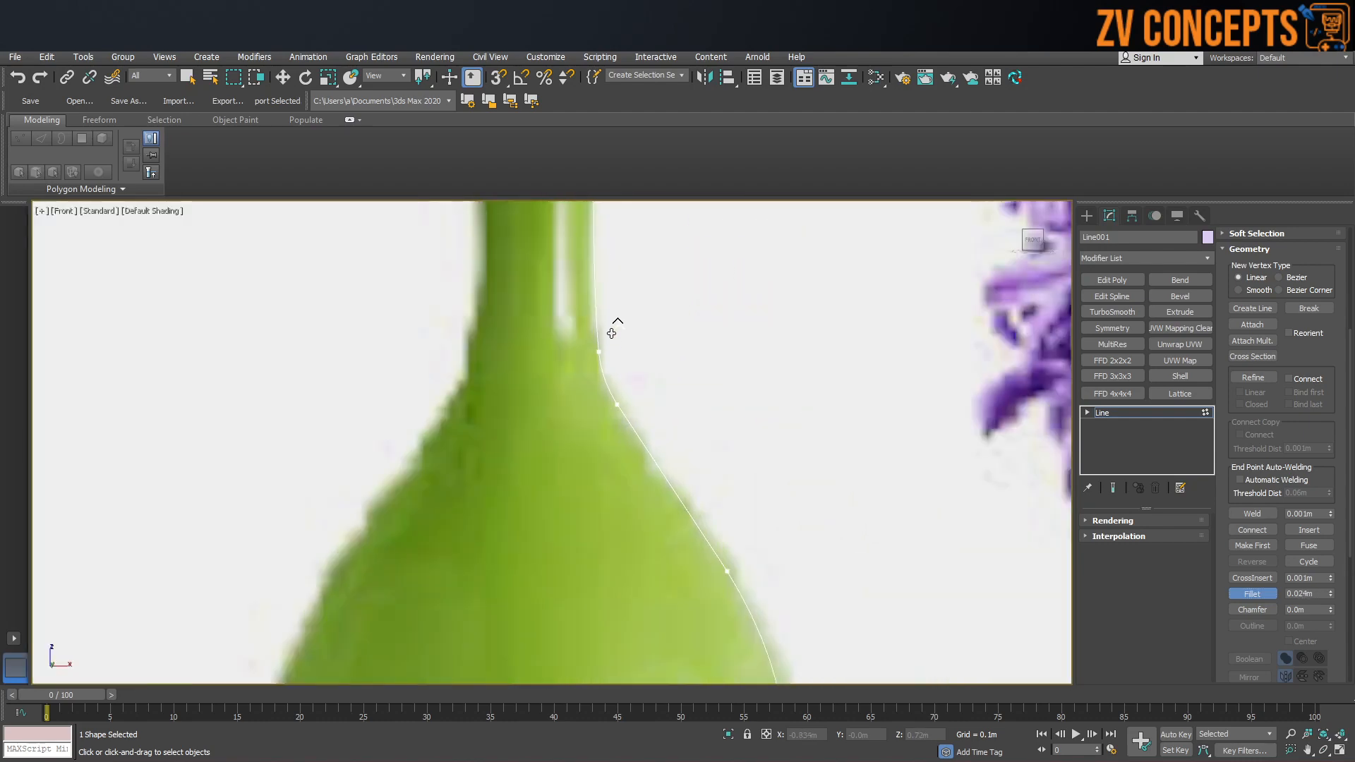
Fillet the vertex at the vase profile's bottom corner and end the Fillet command.
scroll(607, 314, "down", 4)
scroll(638, 470, "up", 6)
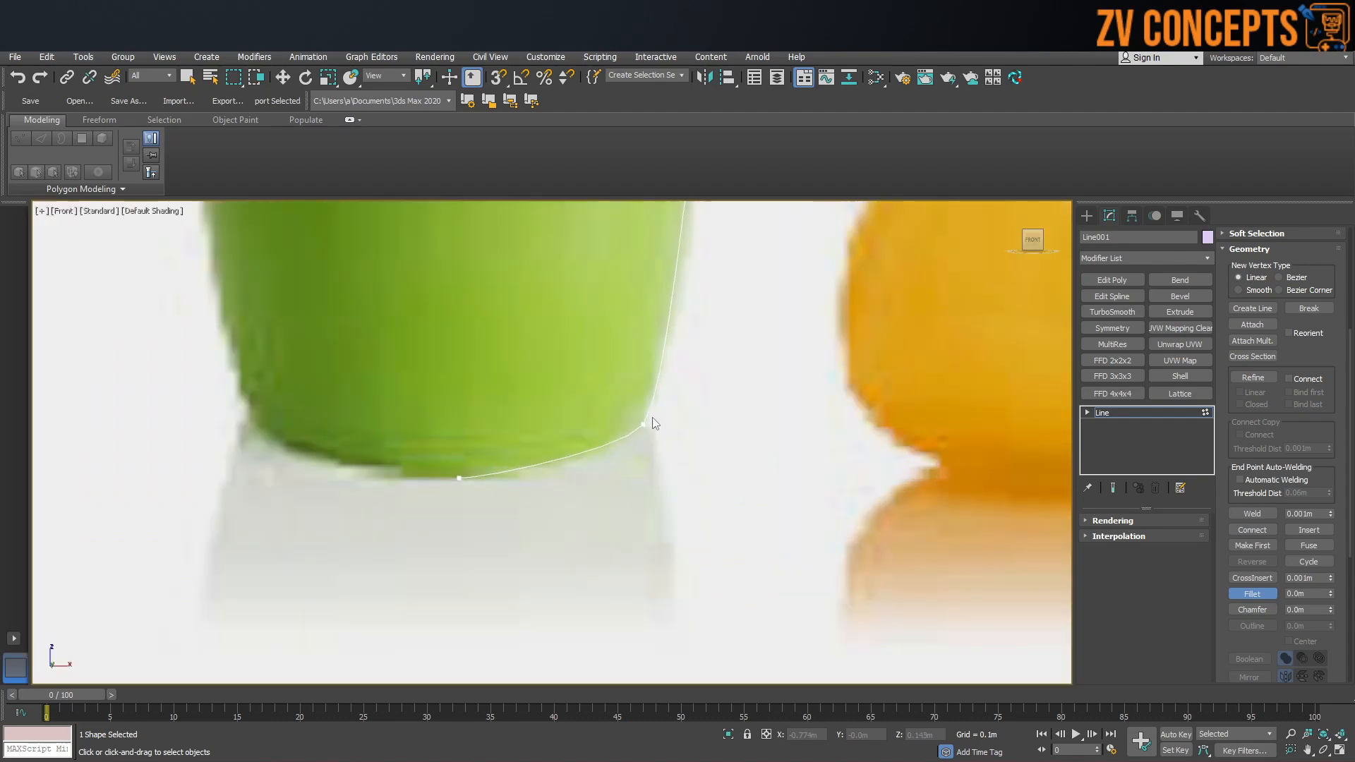
left_click_drag(645, 382, 656, 317)
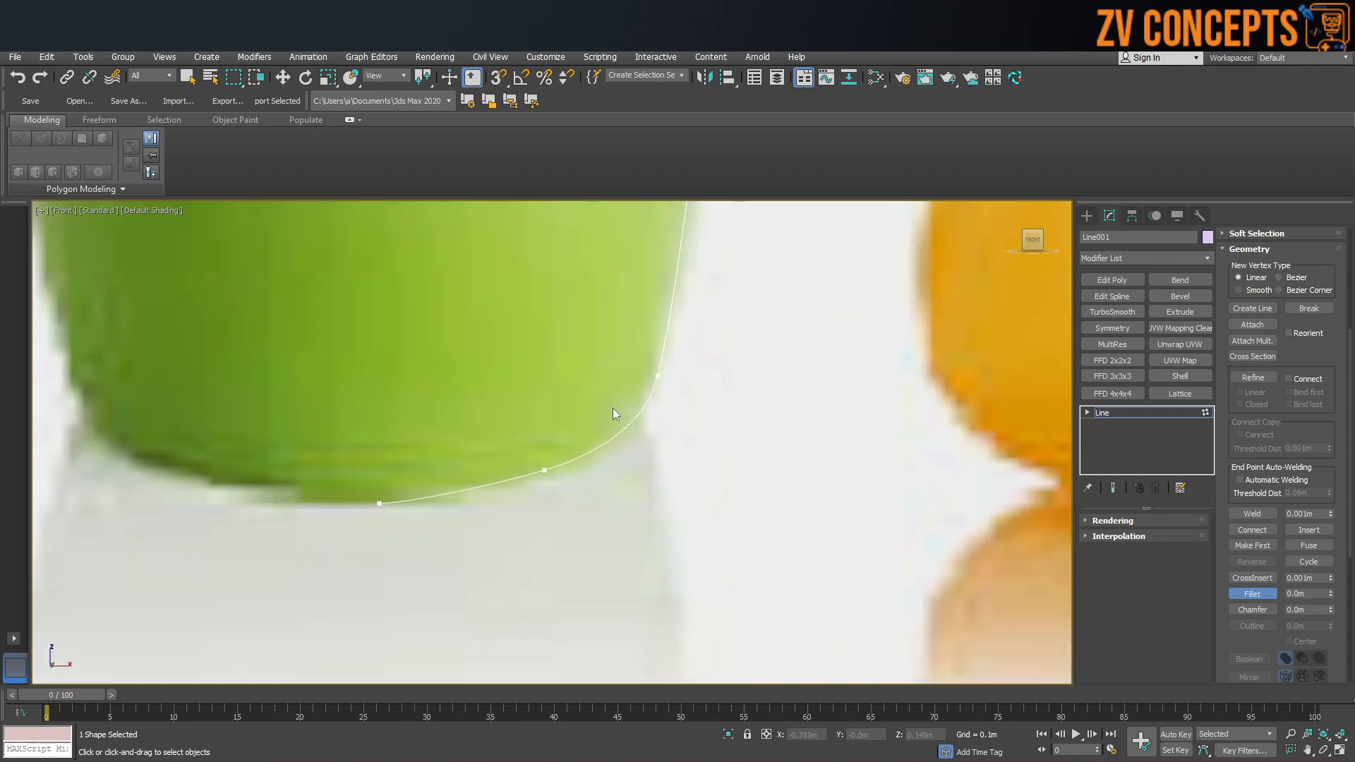
scroll(612, 409, "down", 4)
right_click(653, 355)
scroll(644, 327, "down", 3)
left_click(1116, 259)
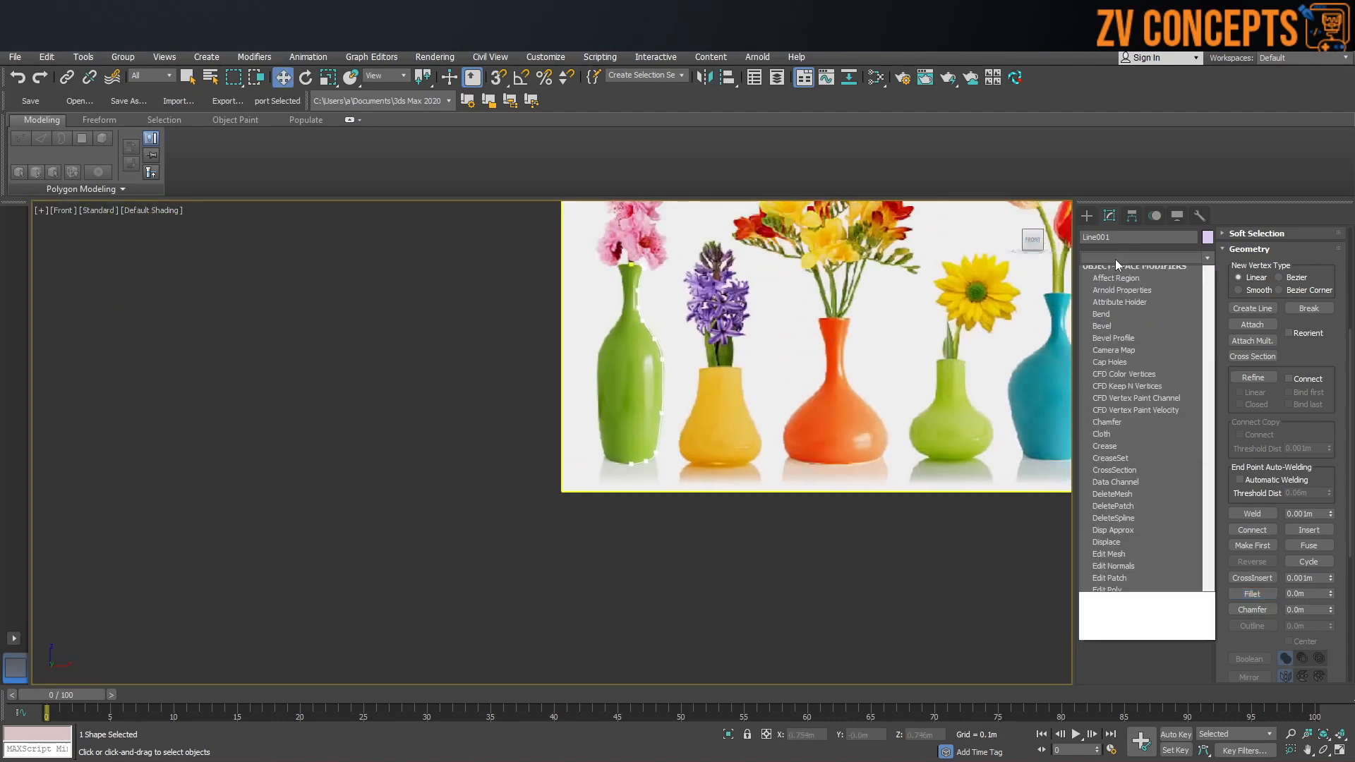
key("l")
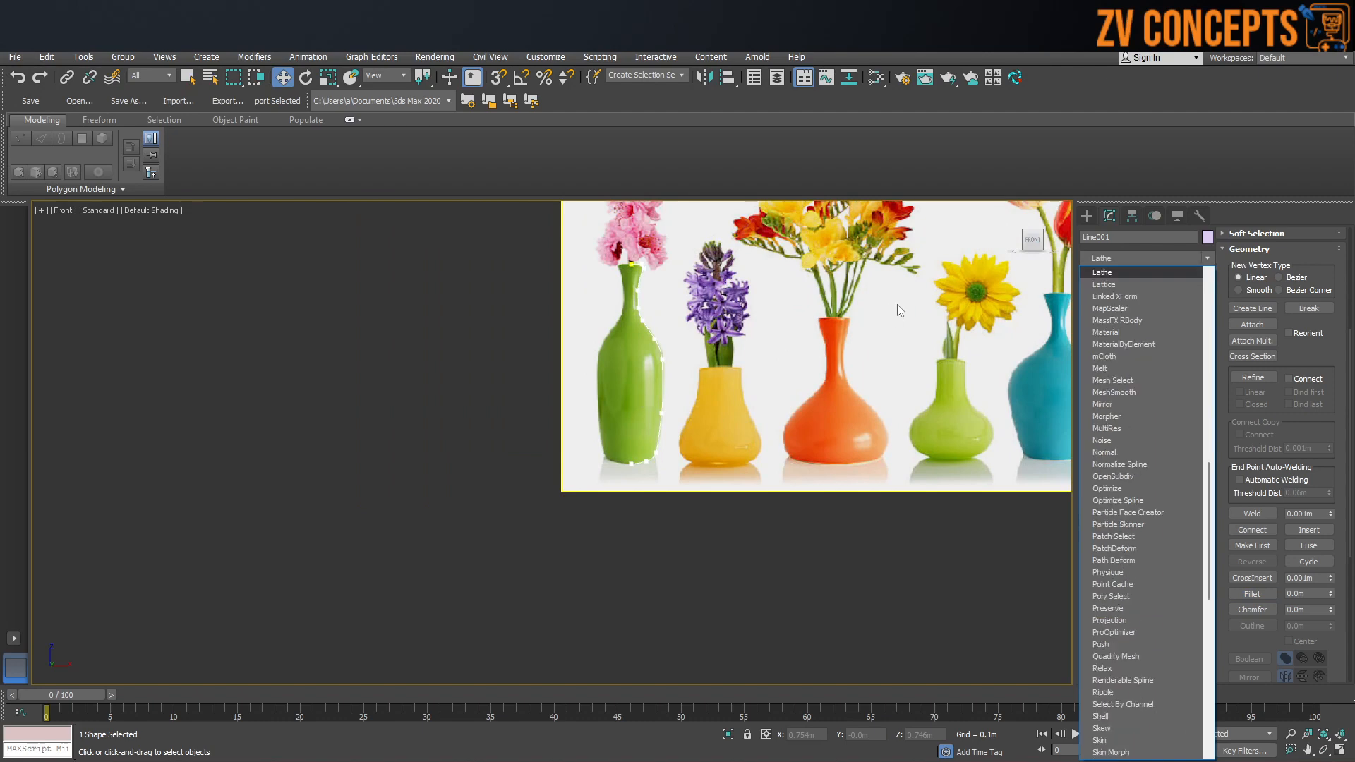
left_click(1135, 252)
Move only the profile's pivot onto its bottom centre vertex using vertex snap.
left_click(1130, 218)
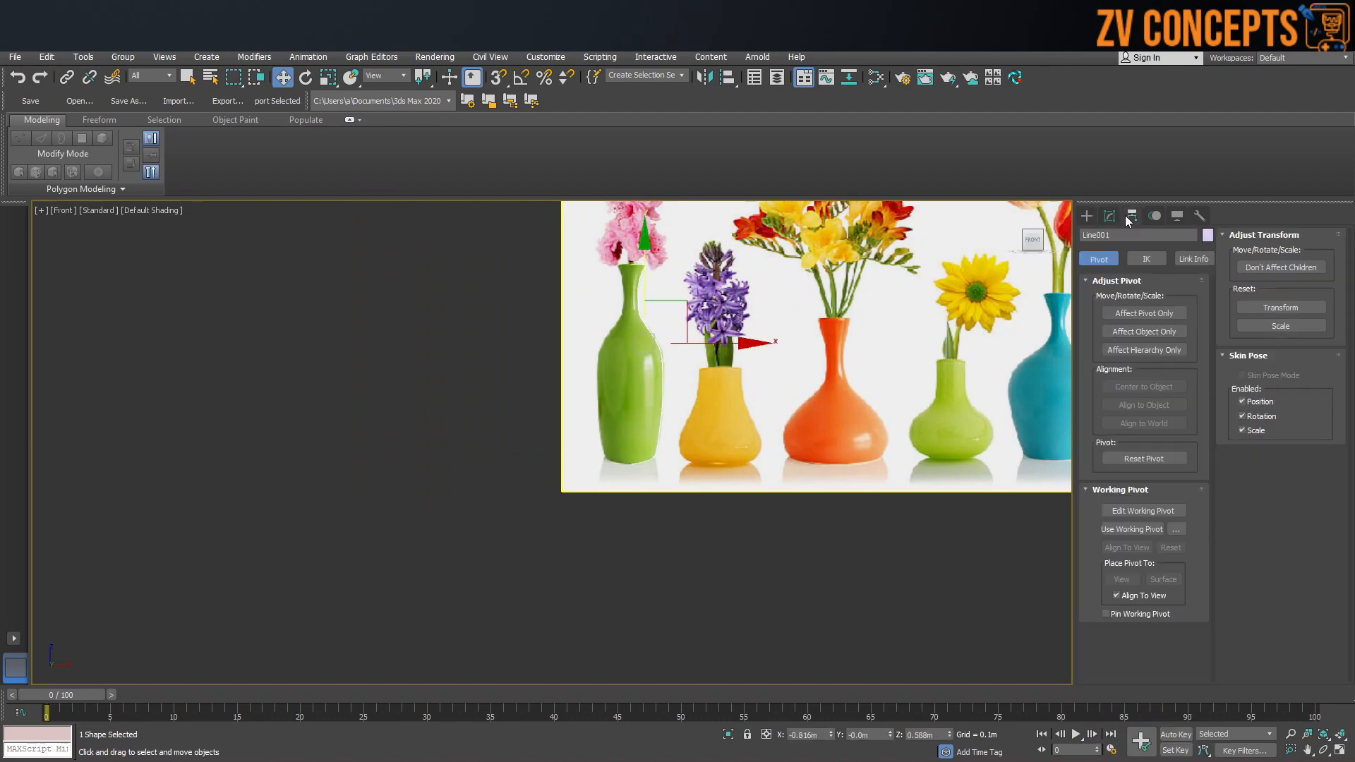
left_click(1138, 312)
scroll(636, 404, "up", 3)
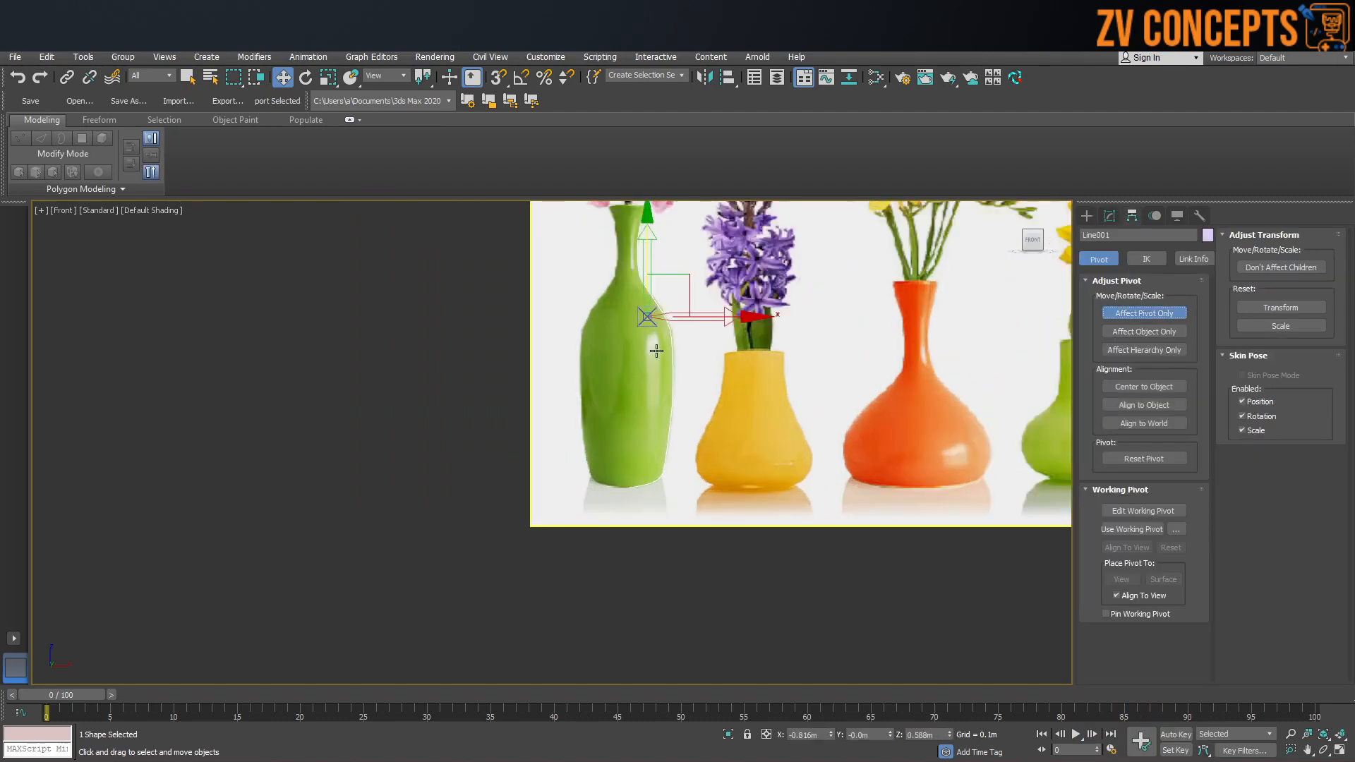
middle_click_drag(656, 351, 691, 359)
left_click_drag(696, 330, 685, 437)
scroll(660, 504, "up", 8)
scroll(708, 432, "up", 5)
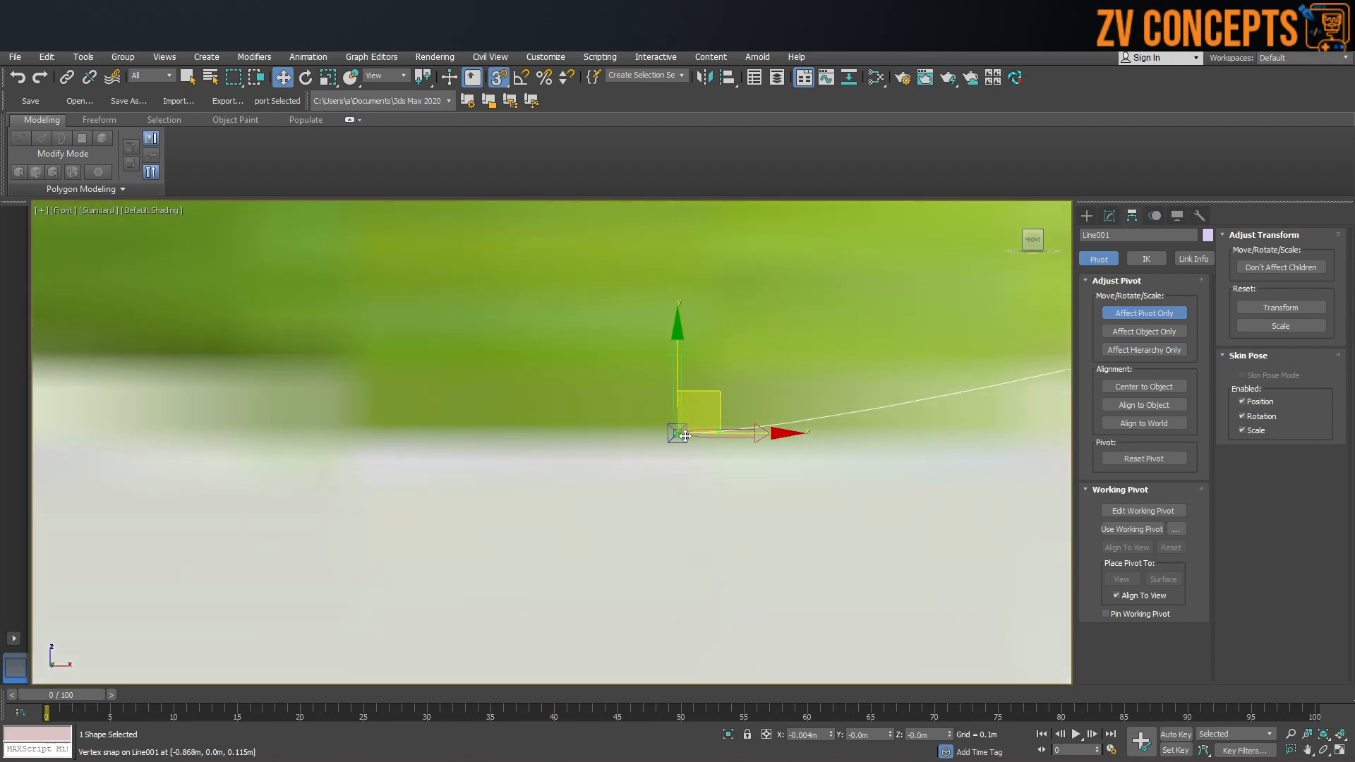
left_click(1124, 313)
scroll(607, 426, "down", 8)
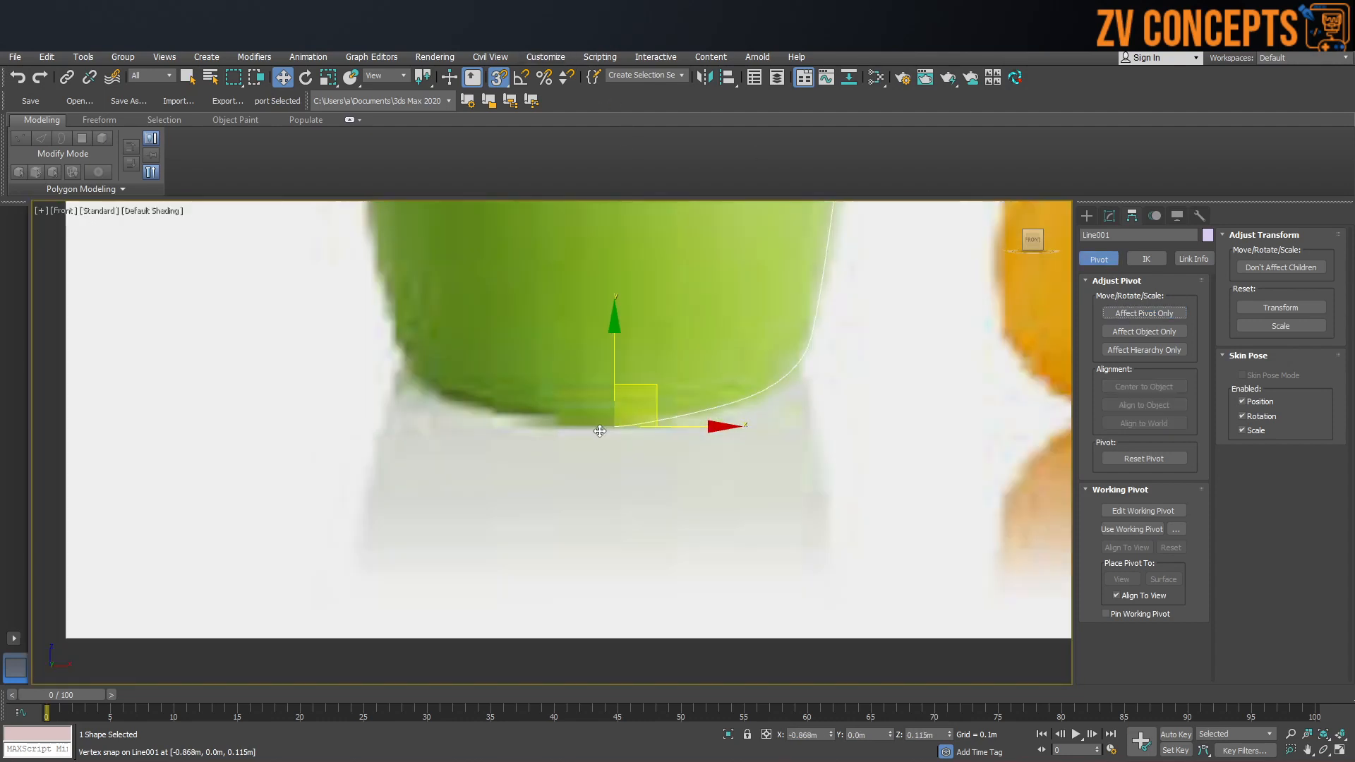
Apply a Lathe modifier to the profile and show the resulting vase in the Perspective view.
left_click(1110, 216)
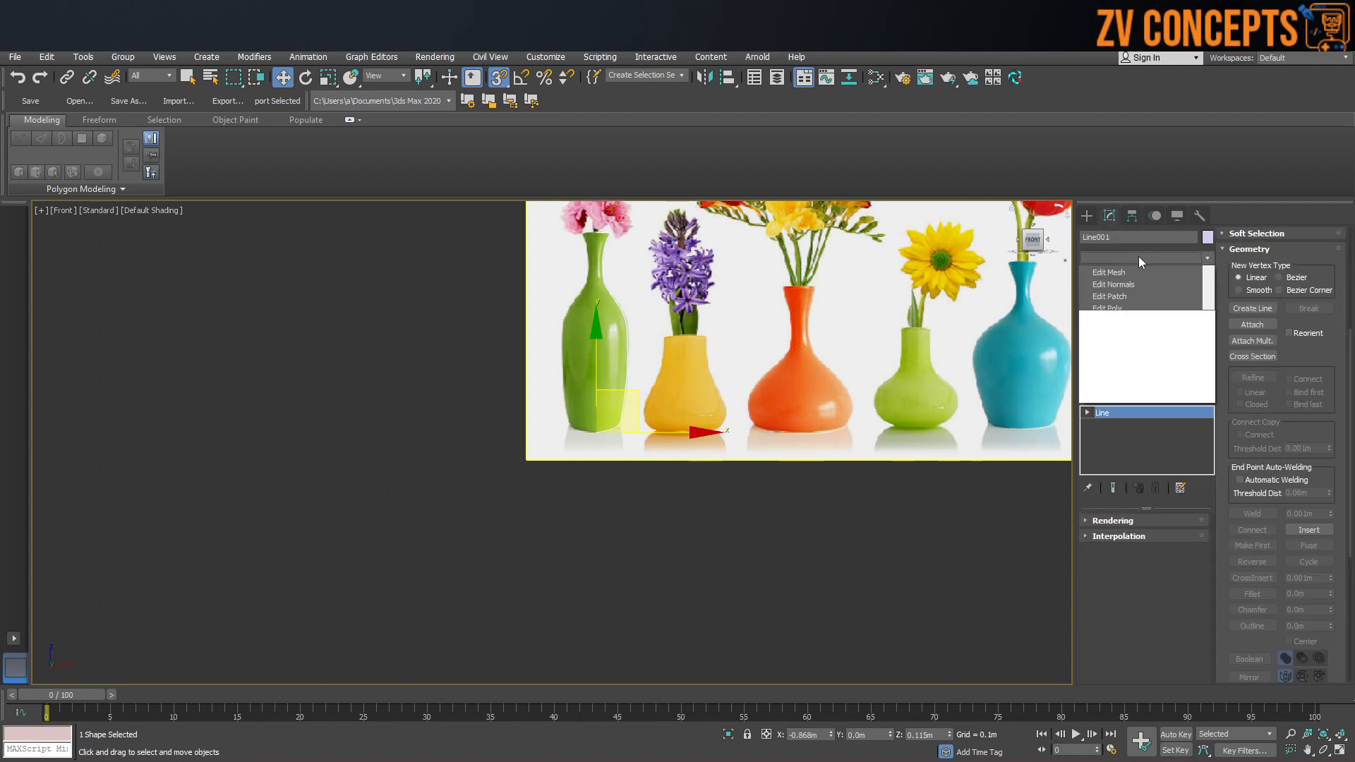
left_click(1138, 257)
key("l")
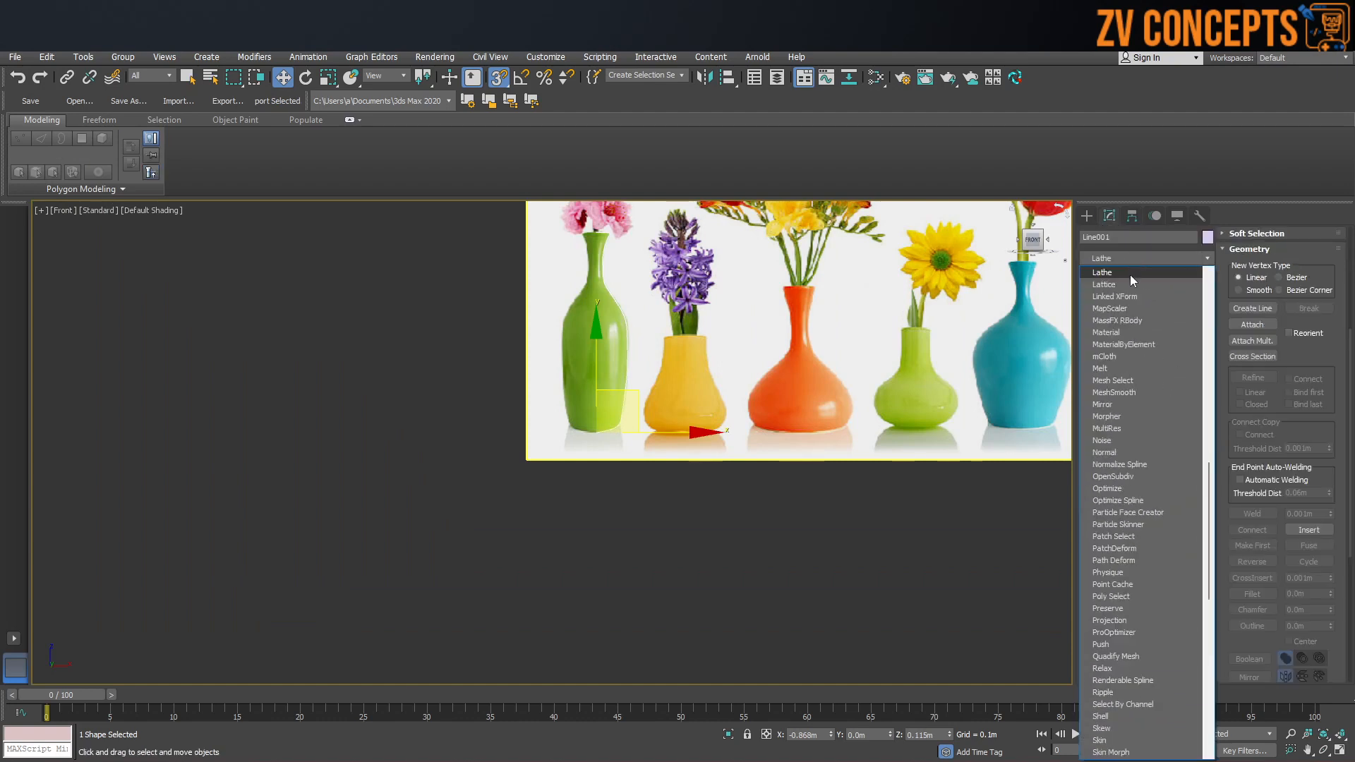
left_click(1129, 274)
middle_click_drag(629, 377, 641, 398)
key("p")
middle_click_drag(538, 507, 555, 514)
scroll(555, 514, "up", 8)
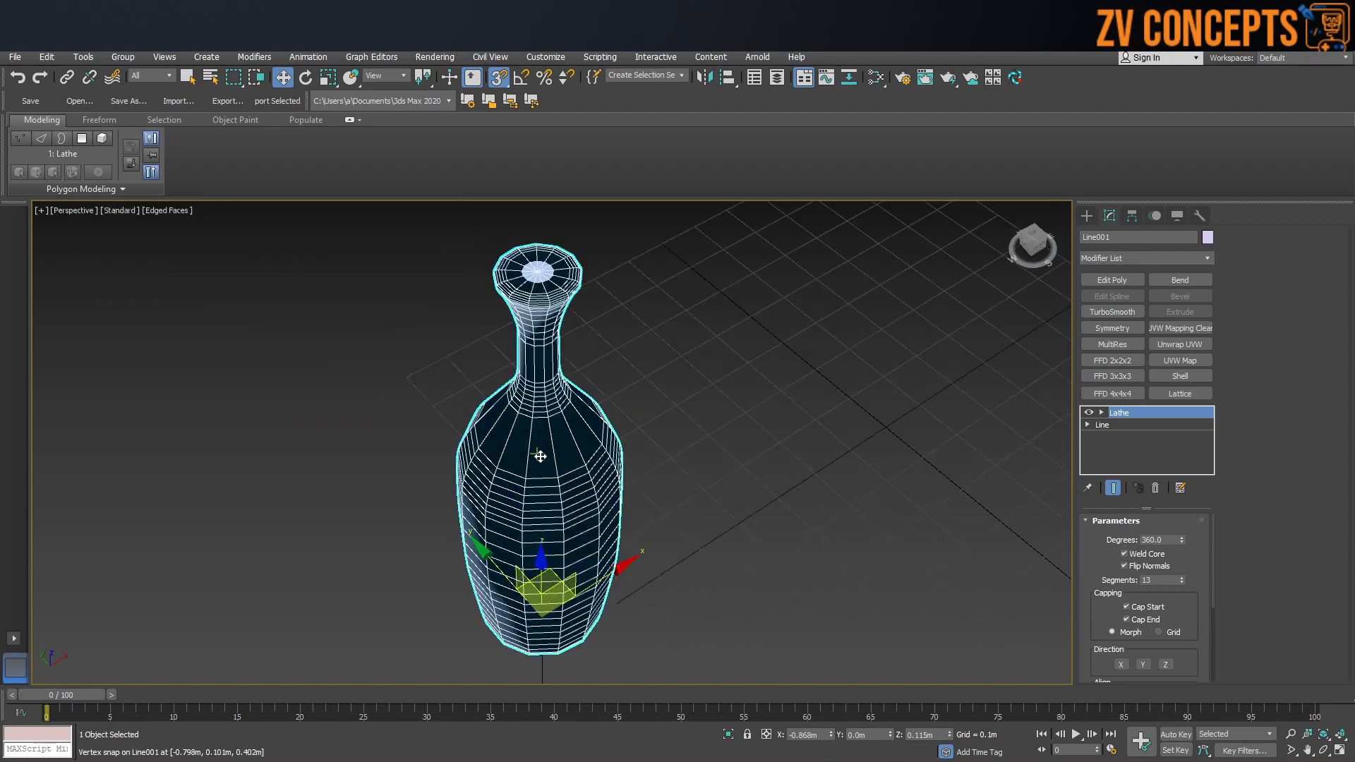
Turn off Flip Normals for the Lathe and inspect the vase's mouth up close.
left_click(1151, 566)
scroll(641, 401, "up", 3)
scroll(541, 316, "down", 4)
scroll(540, 316, "up", 5)
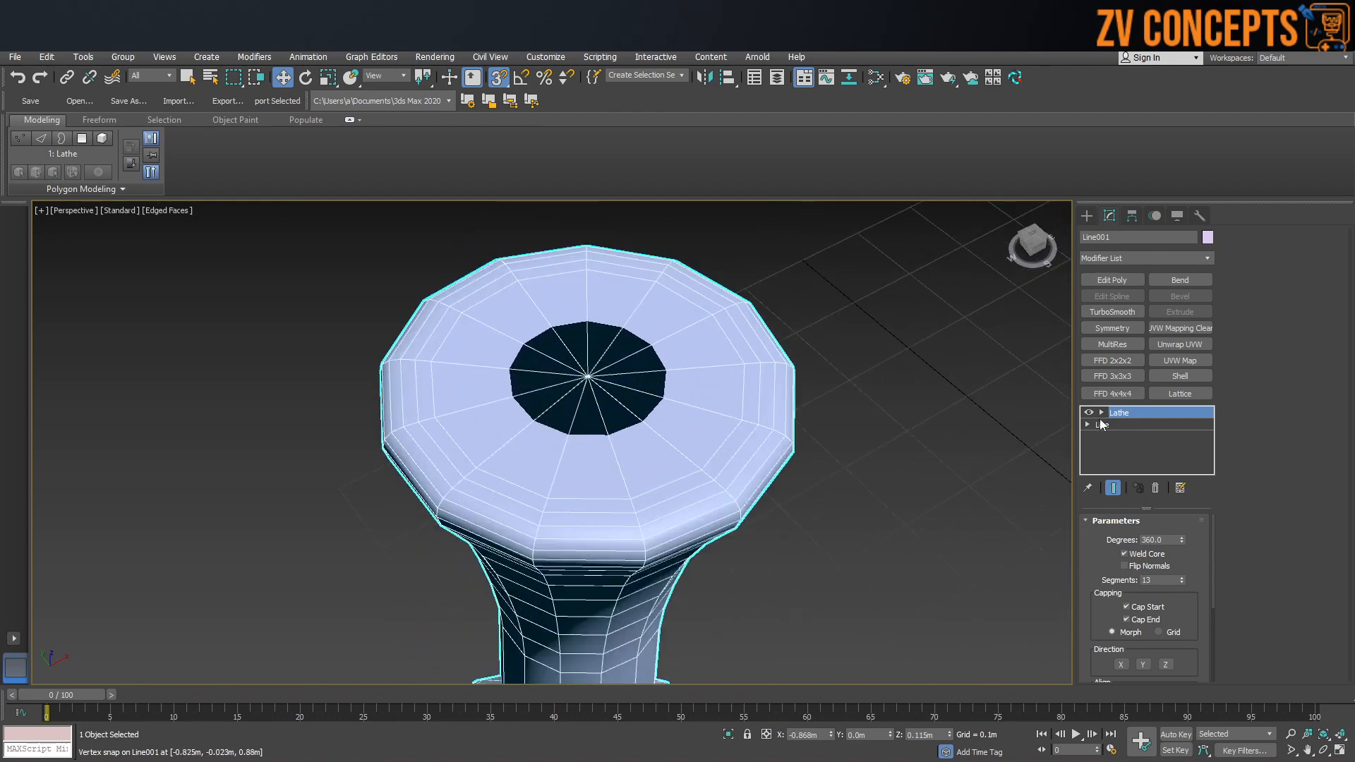
Delete the straight segment closing the vase's mouth from the base line, and return to the Lathe level.
left_click(1101, 424)
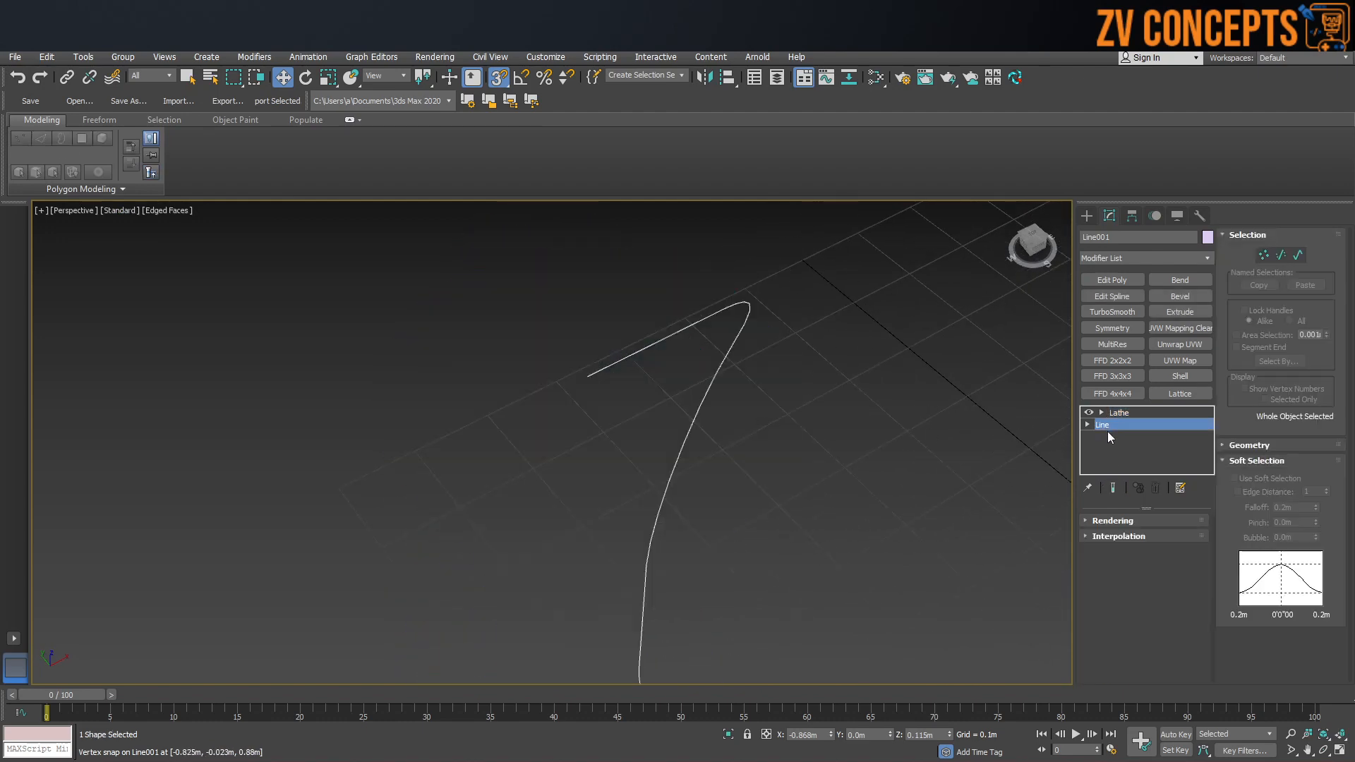
left_click(1281, 255)
left_click(606, 367)
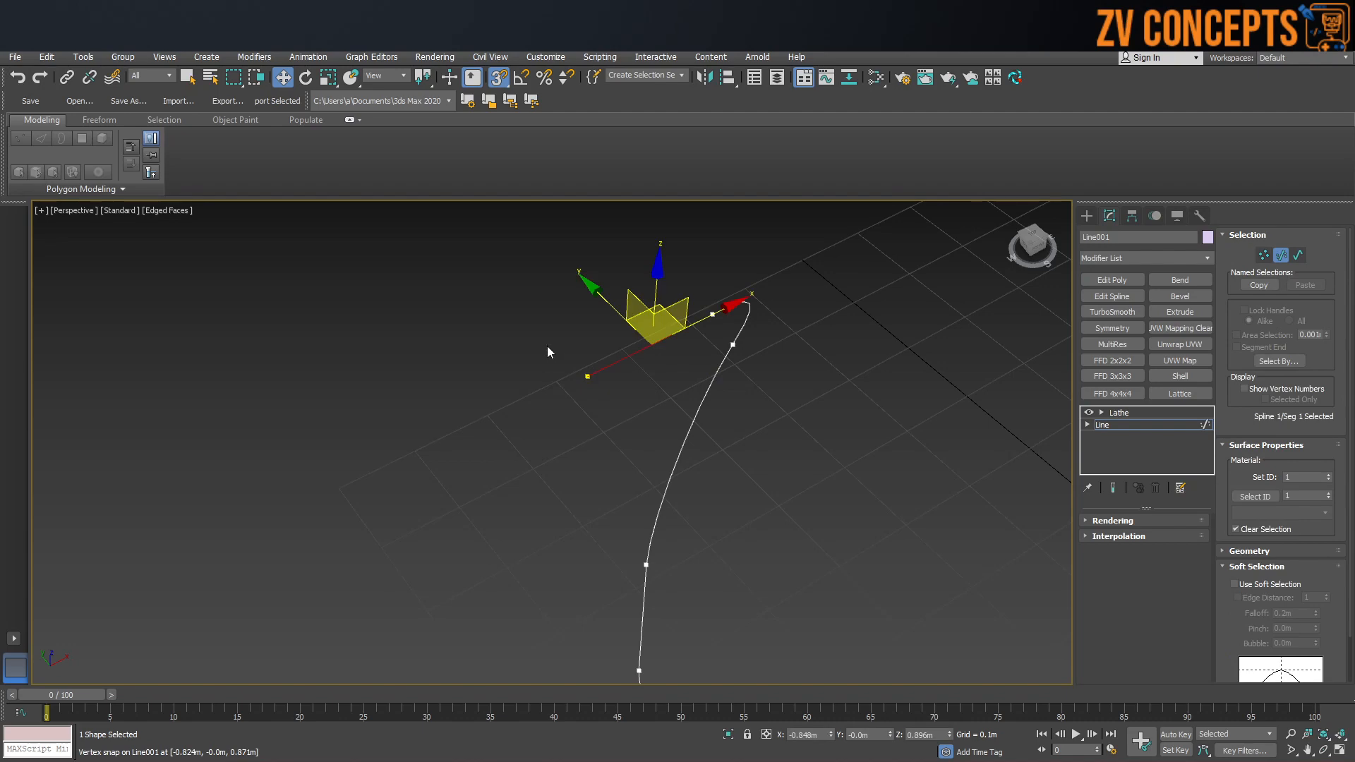
key("Delete")
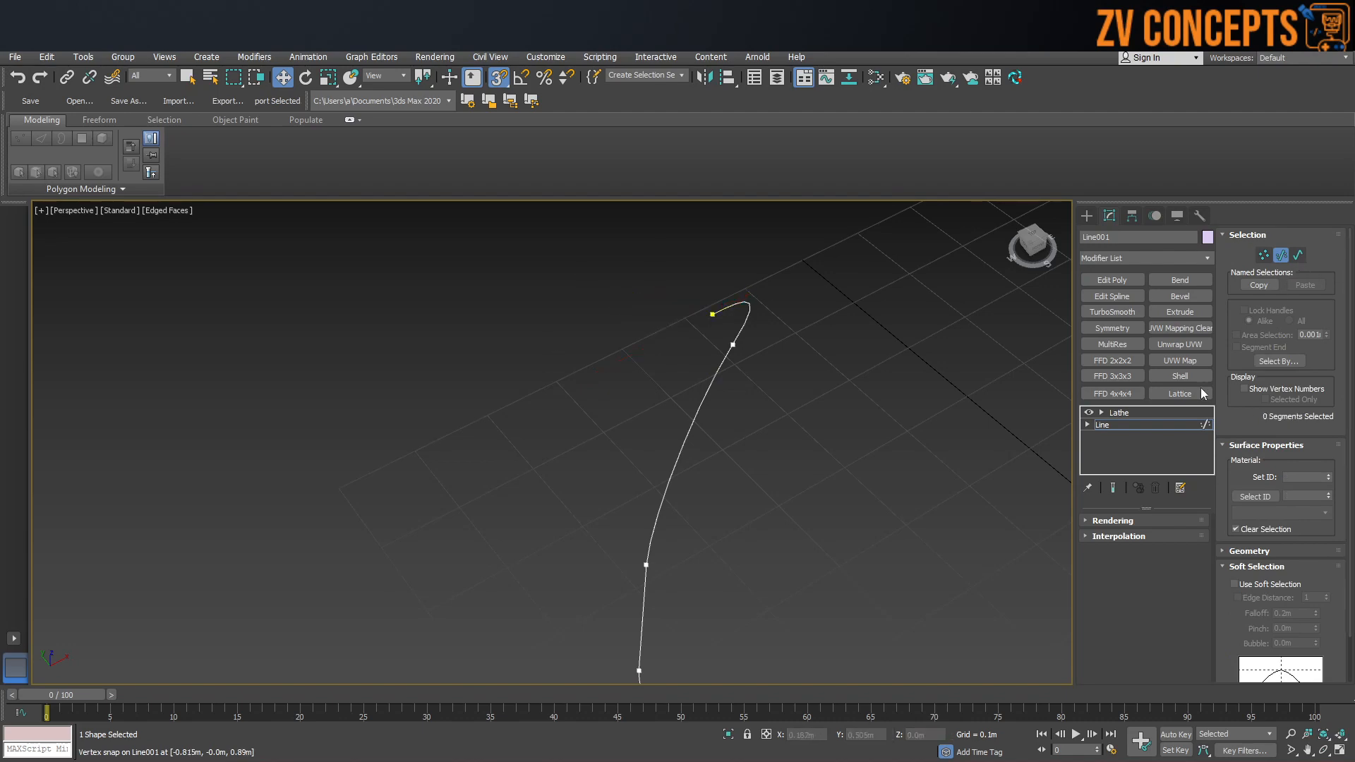
left_click(1120, 413)
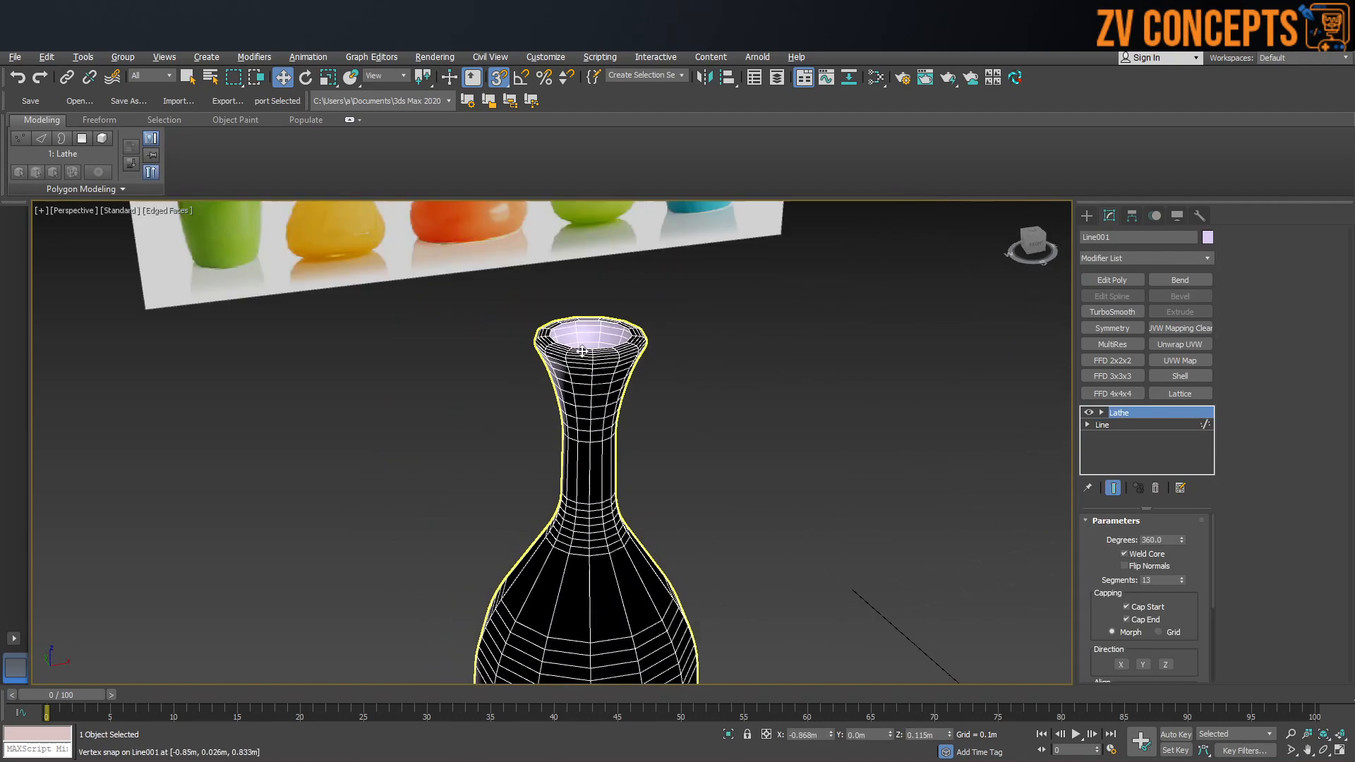
Turn Flip Normals back on for the Lathe and inspect the vase's rim and open mouth up close.
left_click(1138, 567)
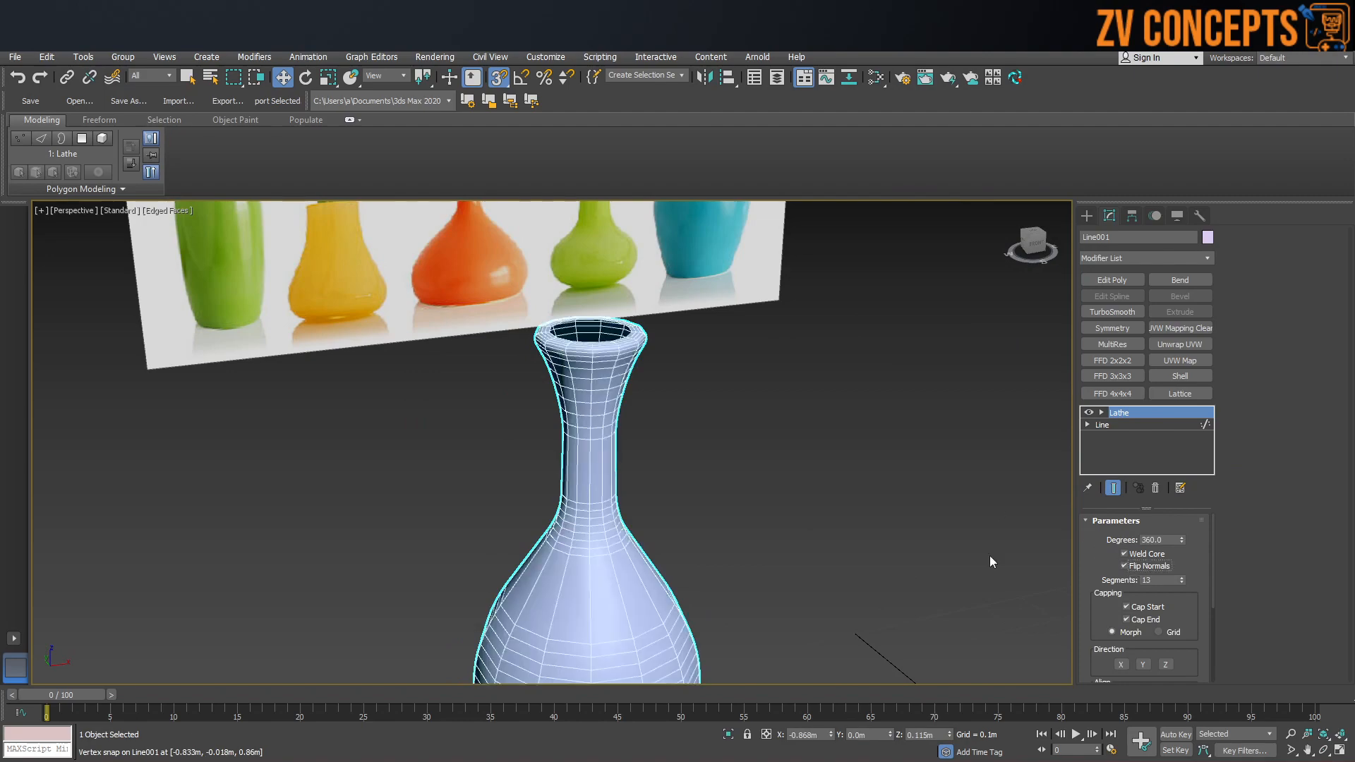
scroll(636, 410, "down", 5)
middle_click_drag(632, 409, 658, 371)
scroll(647, 484, "up", 5)
scroll(644, 478, "up", 4)
middle_click_drag(625, 555, 640, 593)
scroll(645, 478, "down", 6)
scroll(629, 323, "up", 5)
middle_click_drag(721, 397, 742, 351, "alt")
scroll(717, 380, "up", 5)
scroll(731, 368, "down", 3)
middle_click_drag(844, 373, 793, 361)
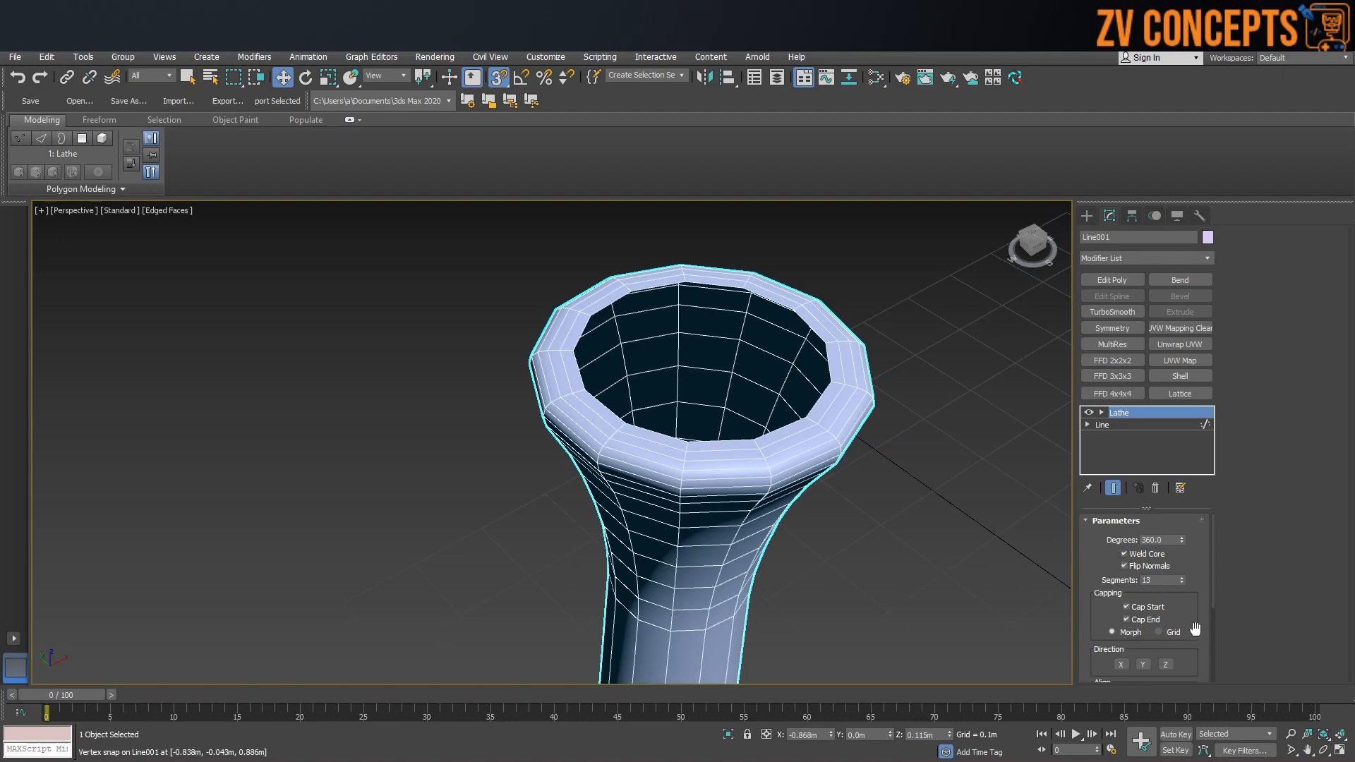
Convert the lathed vase to an Editable Poly and enter its Edge level.
right_click(649, 353)
mouse_move(709, 507)
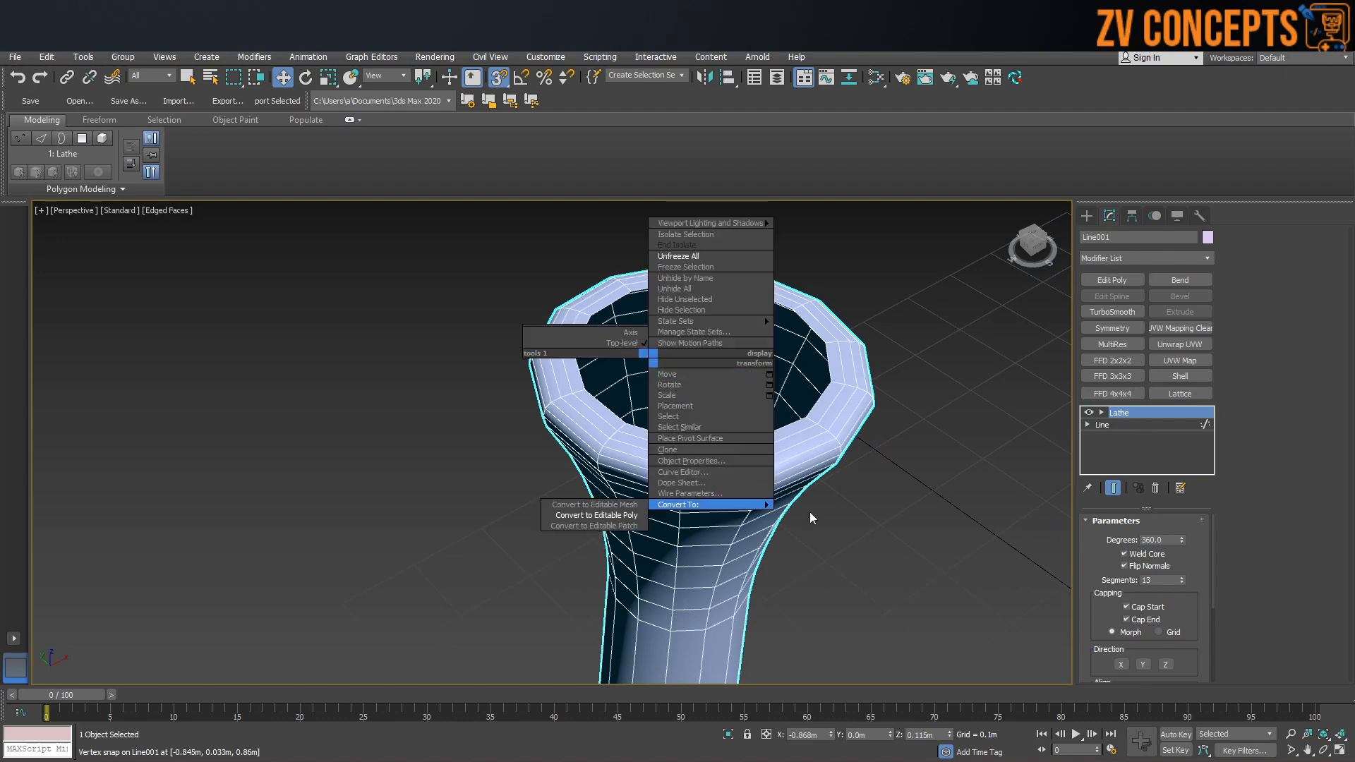
left_click(597, 515)
scroll(554, 447, "down", 3)
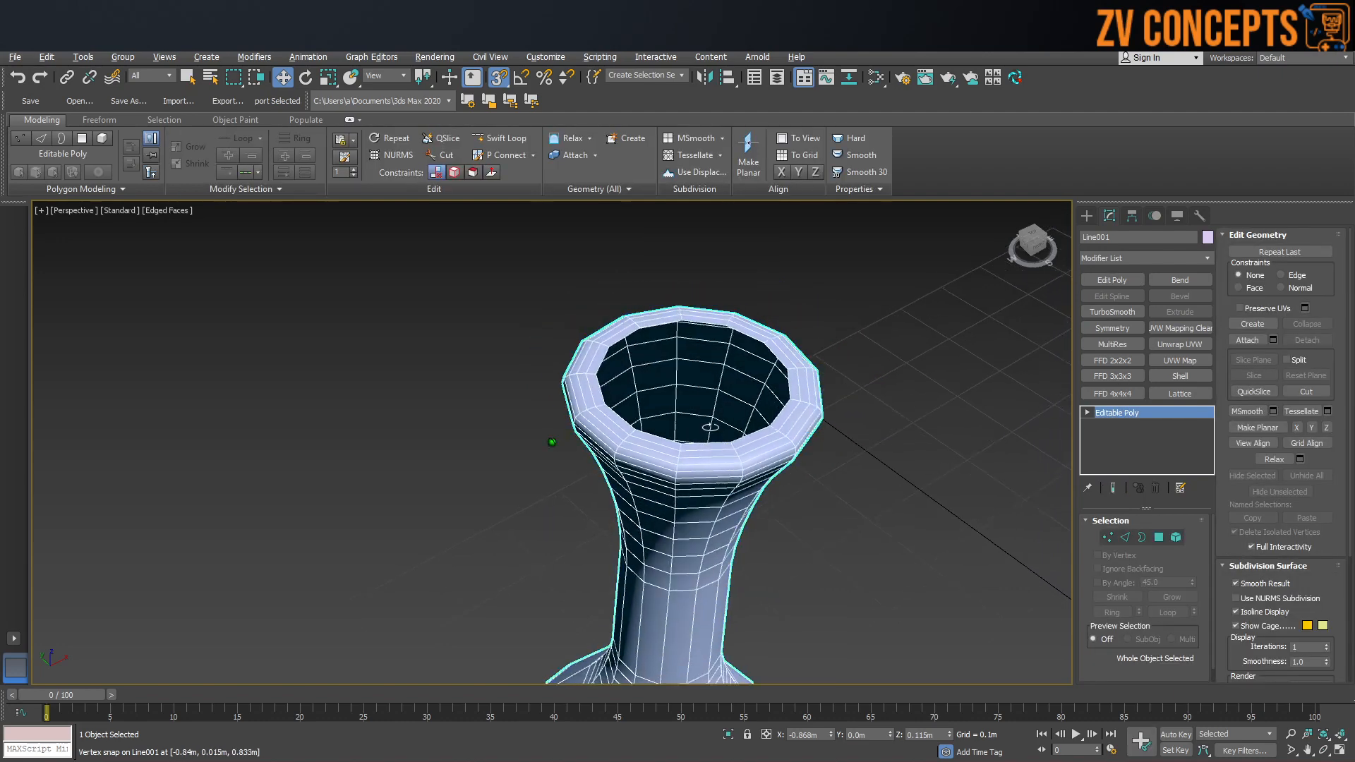
left_click(1126, 541)
scroll(576, 401, "down", 6)
middle_click_drag(578, 404, 558, 371, "alt")
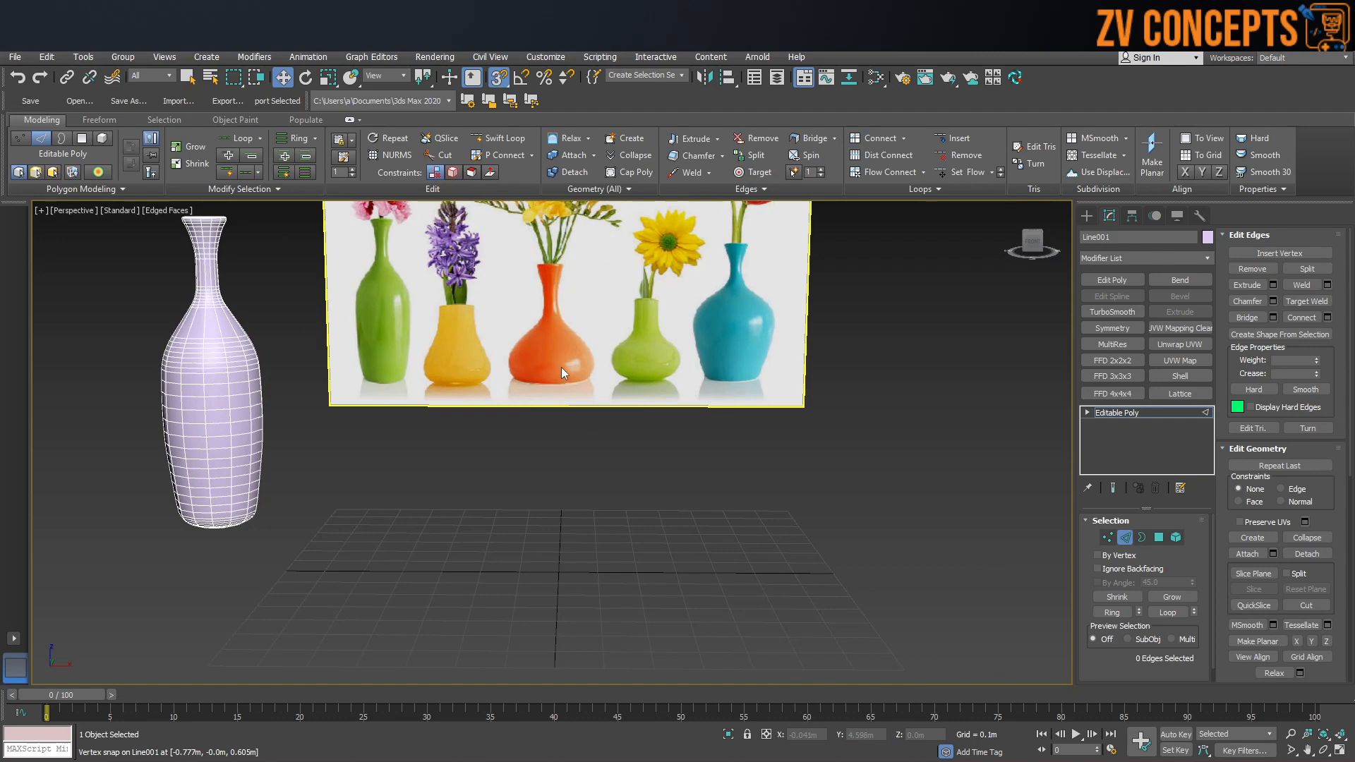
In the Front view, start a Line at the yellow vase's right rim and trace its right side down to the widest part of the belly.
key("f")
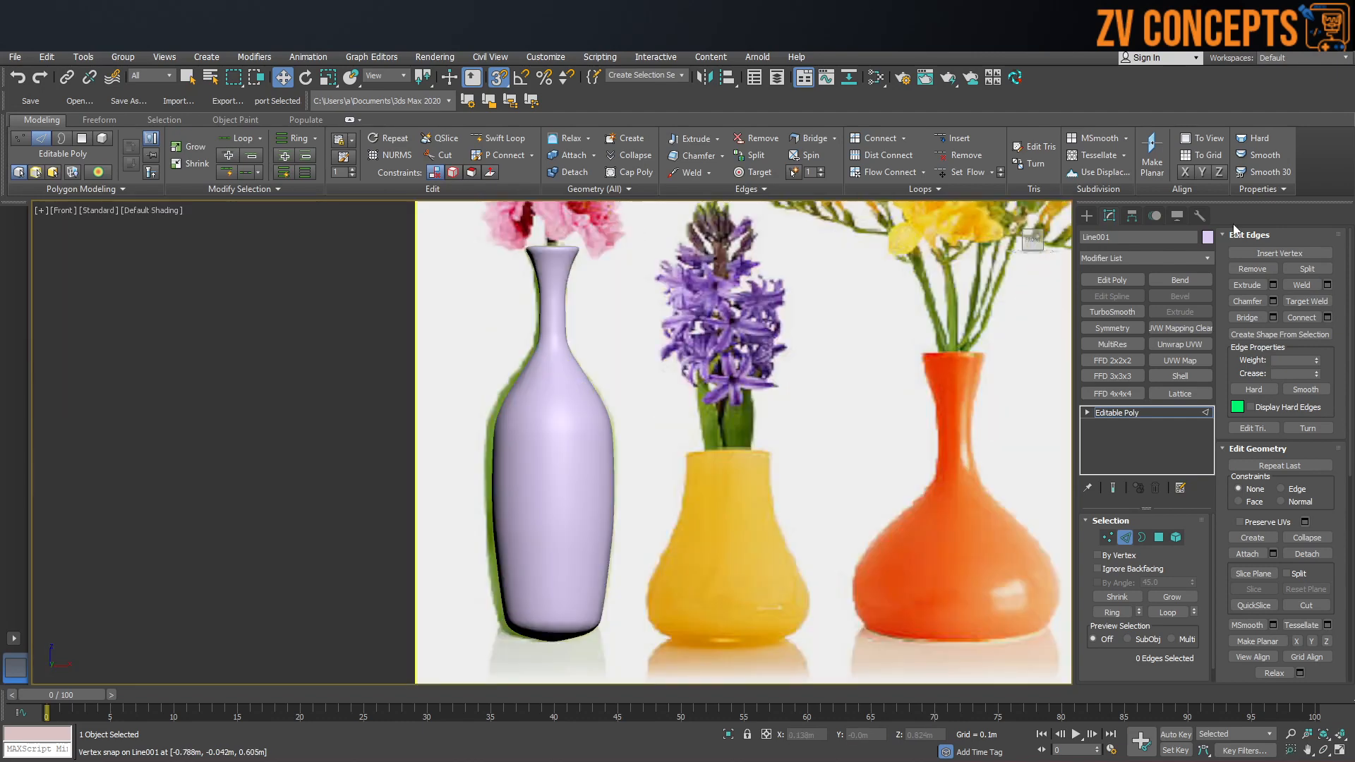
left_click(1087, 216)
middle_click_drag(752, 419, 490, 283)
middle_click_drag(613, 262, 617, 350)
left_click(1116, 311)
scroll(646, 339, "up", 8)
scroll(699, 363, "up", 5)
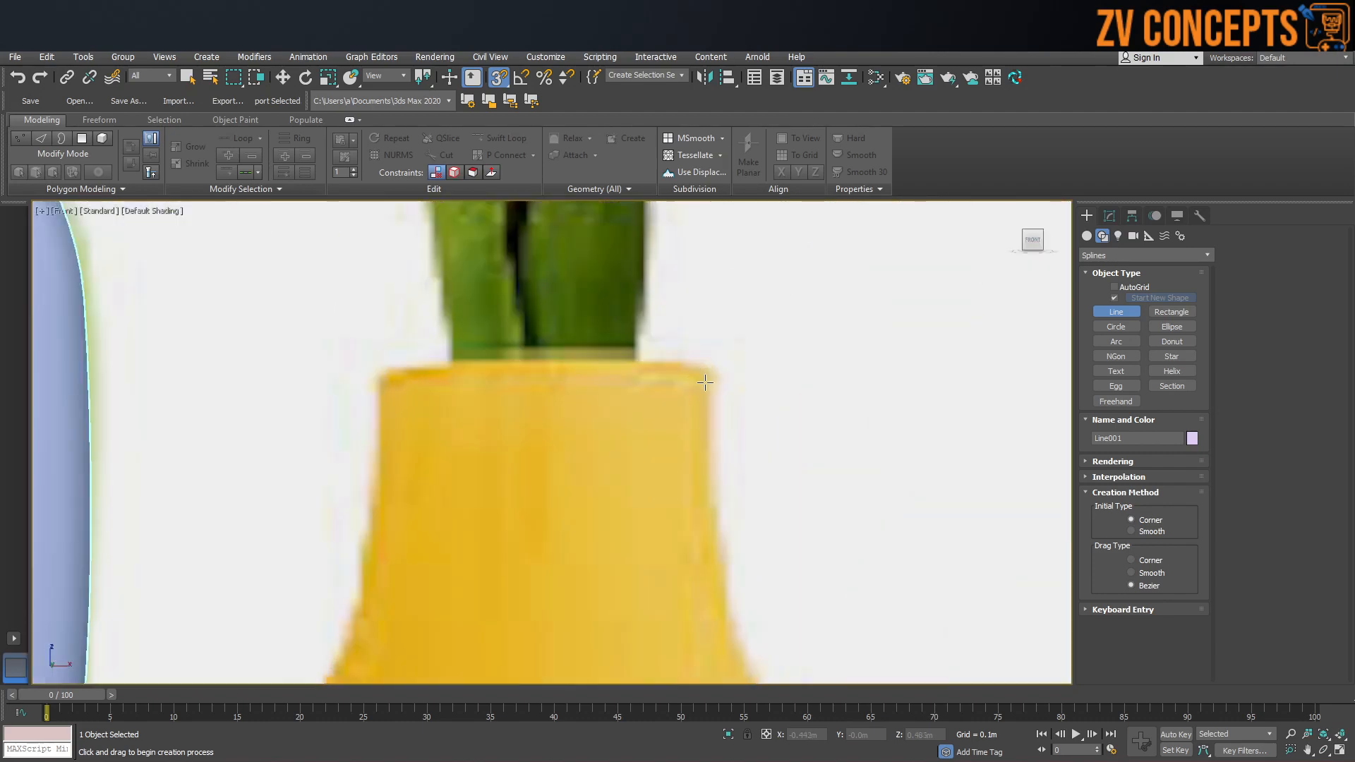
left_click(711, 366)
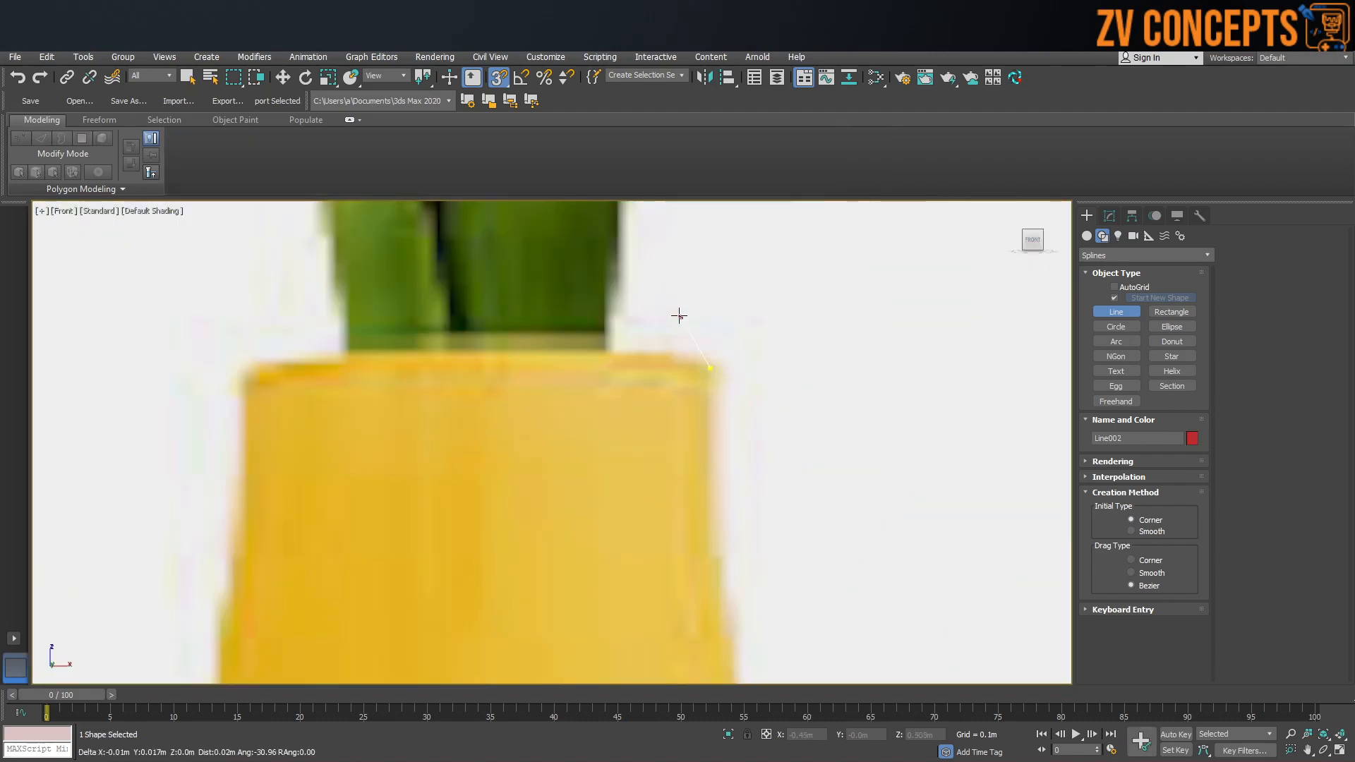
scroll(677, 315, "down", 5)
left_click_drag(711, 529, 739, 574)
scroll(750, 505, "down", 5)
scroll(740, 429, "up", 8)
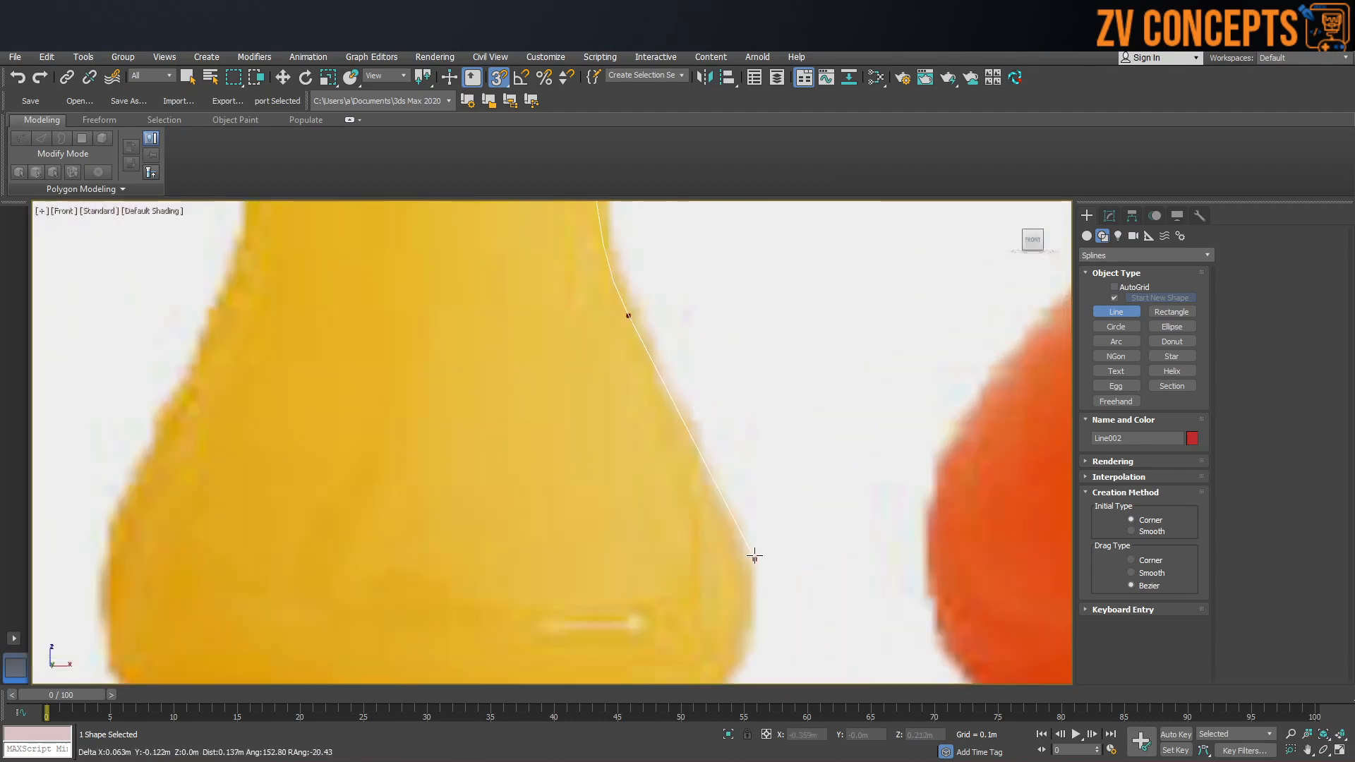
left_click(753, 558)
middle_click_drag(753, 561, 937, 252)
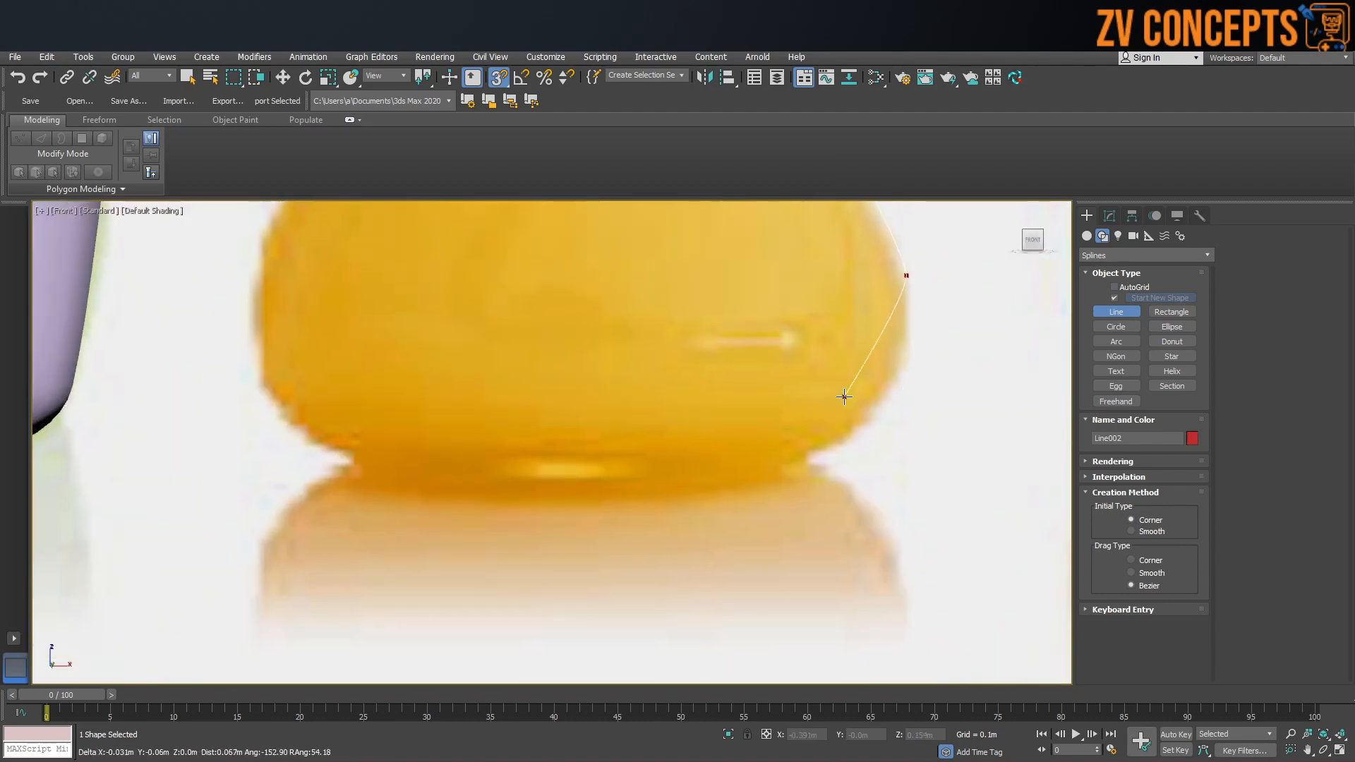
Remove the misplaced curve point, then finish the line around the lower belly and stepped foot to the base's centre.
left_click_drag(817, 455, 705, 516)
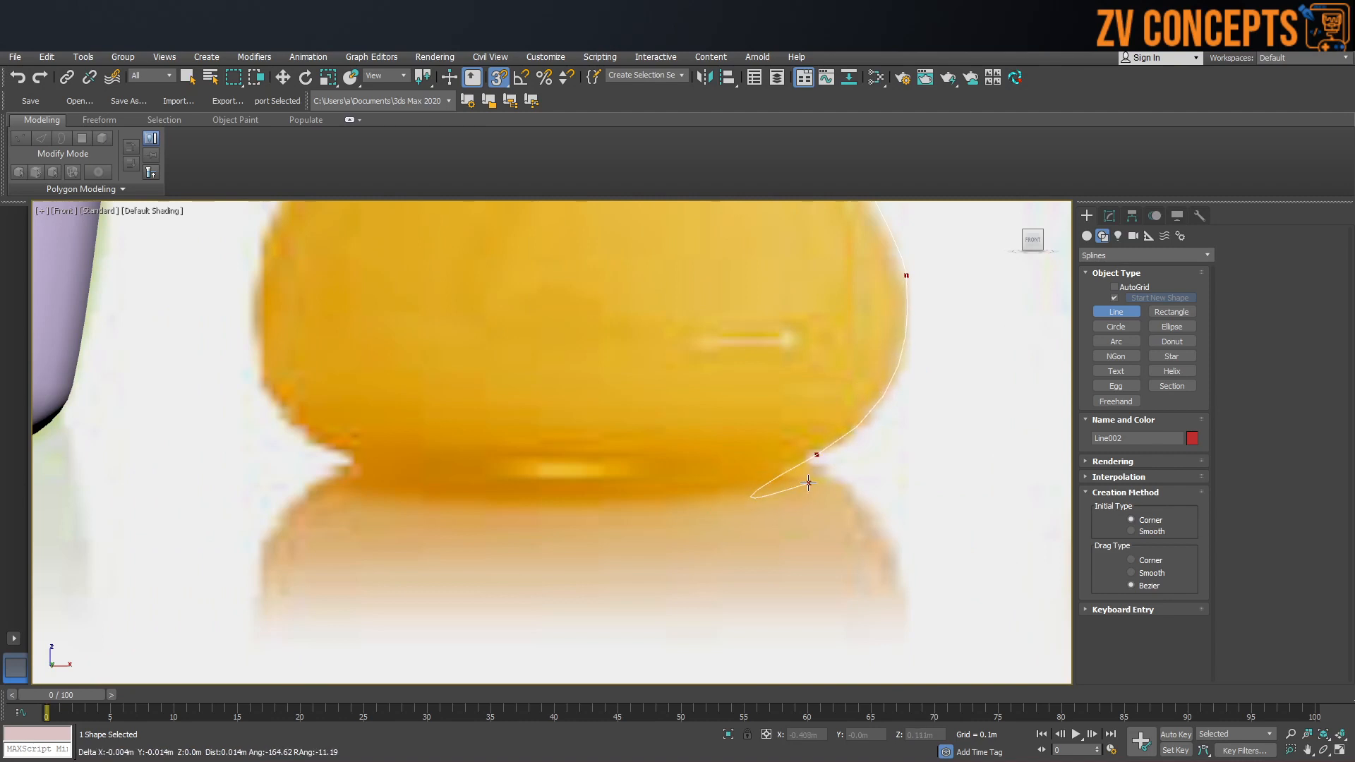
key("BackSpace")
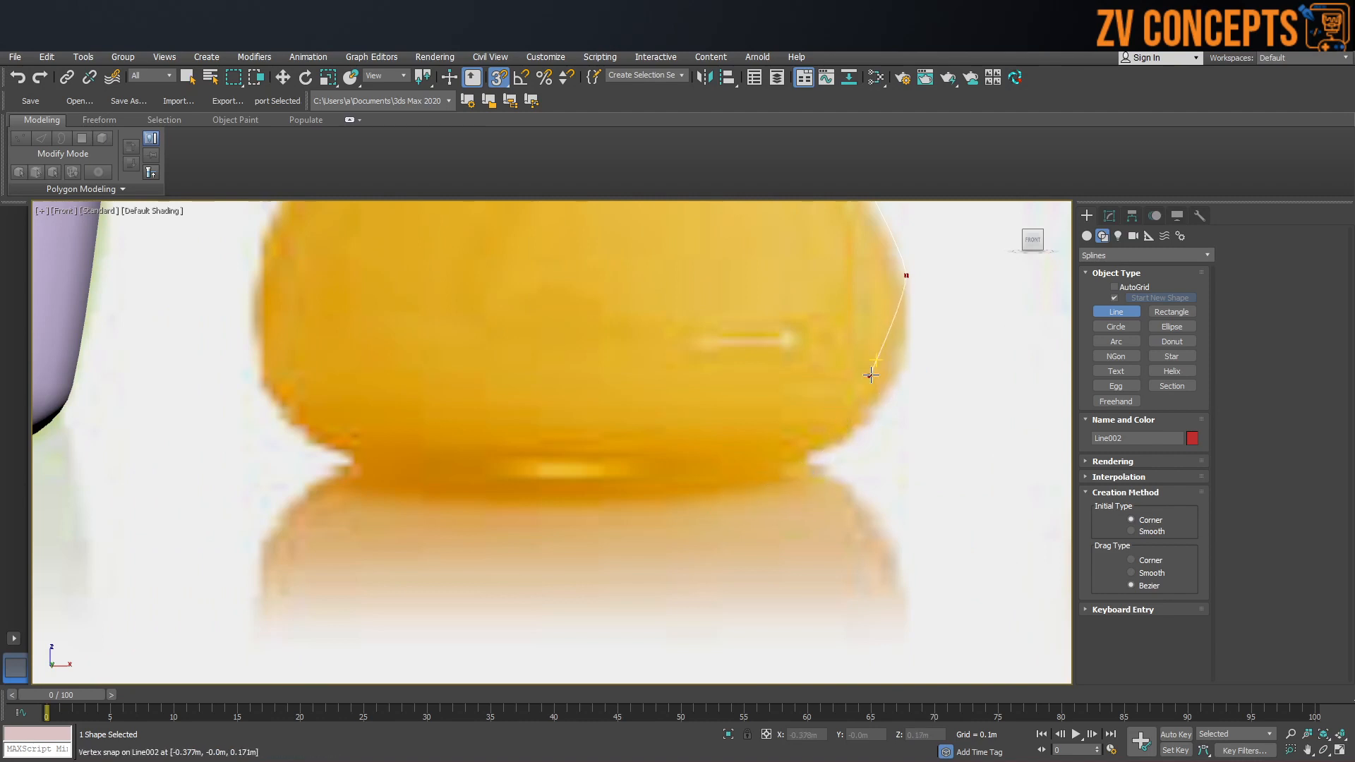
scroll(893, 367, "up", 2)
left_click_drag(849, 443, 778, 490)
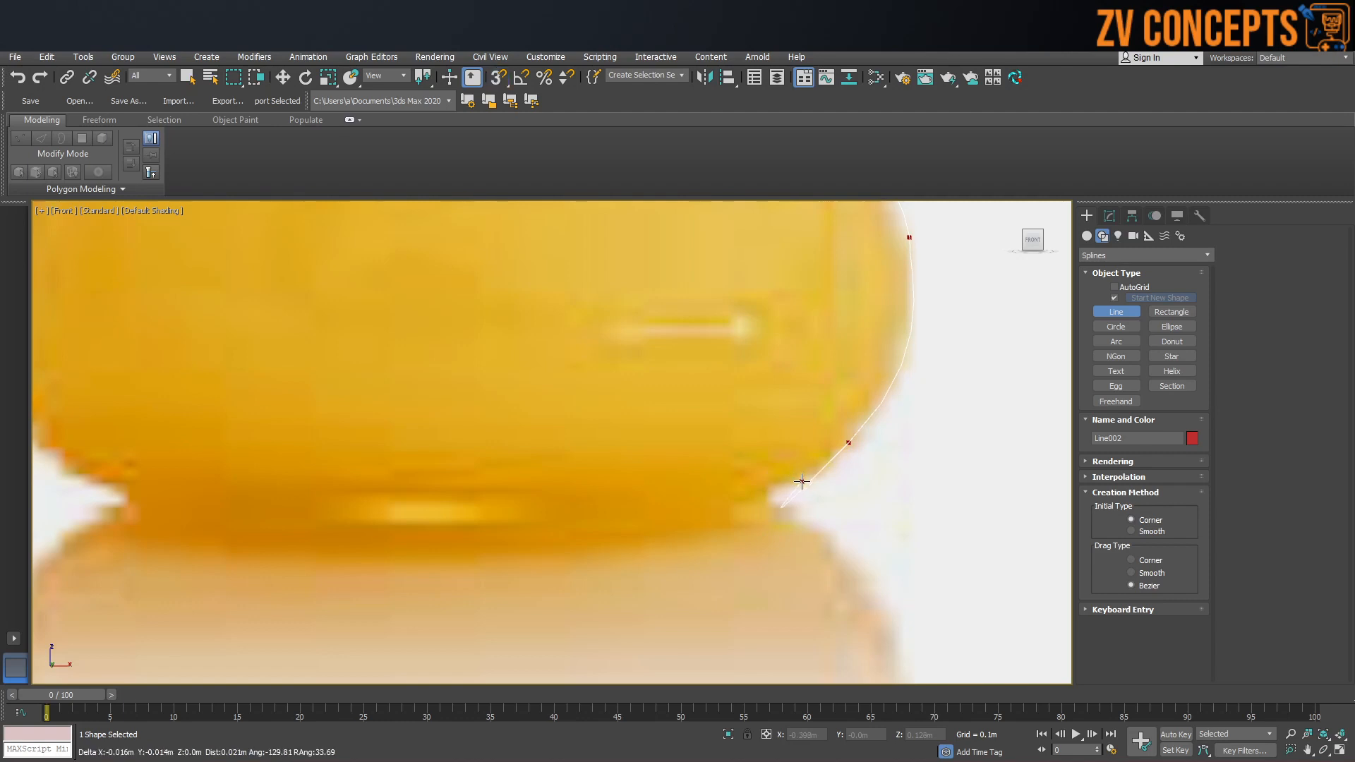
scroll(804, 475, "up", 2)
left_click(807, 474)
left_click(750, 485)
left_click(753, 542)
scroll(780, 477, "down", 3)
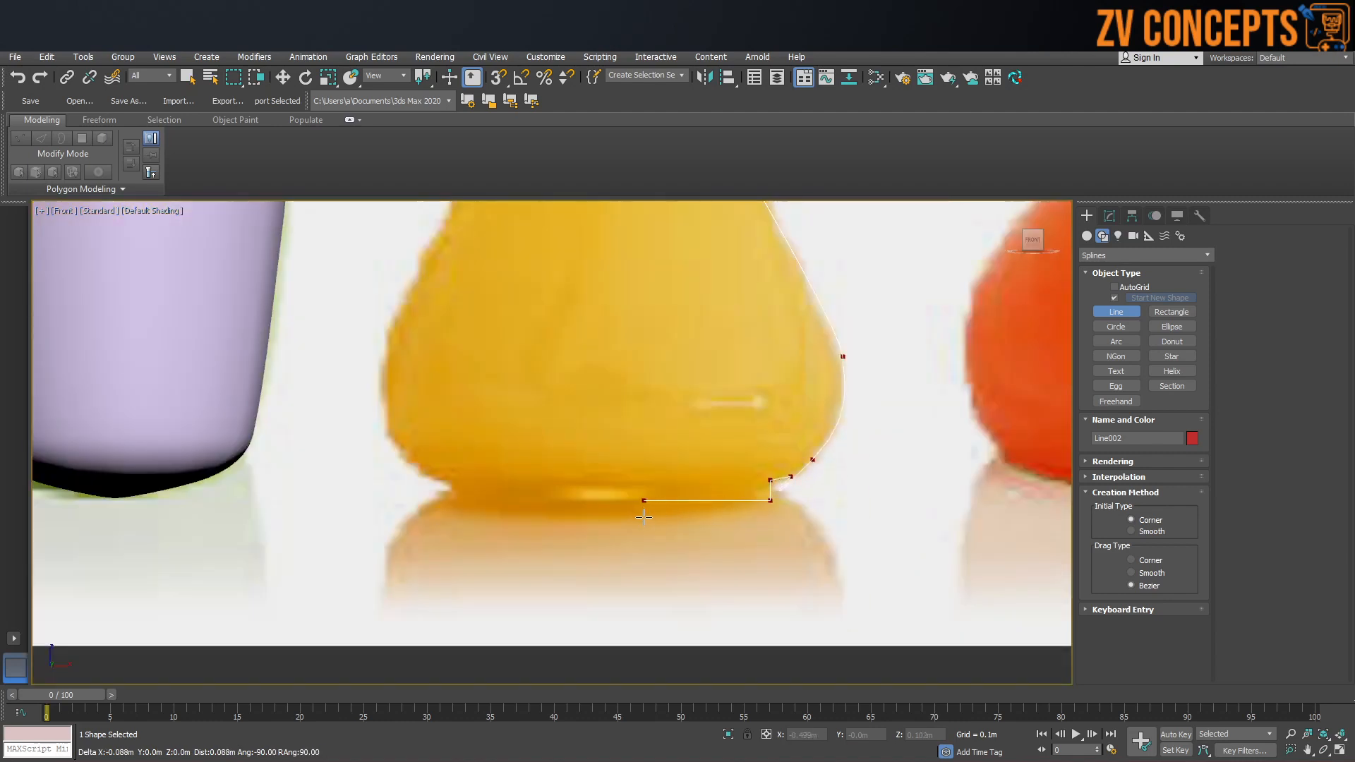
left_click(607, 501)
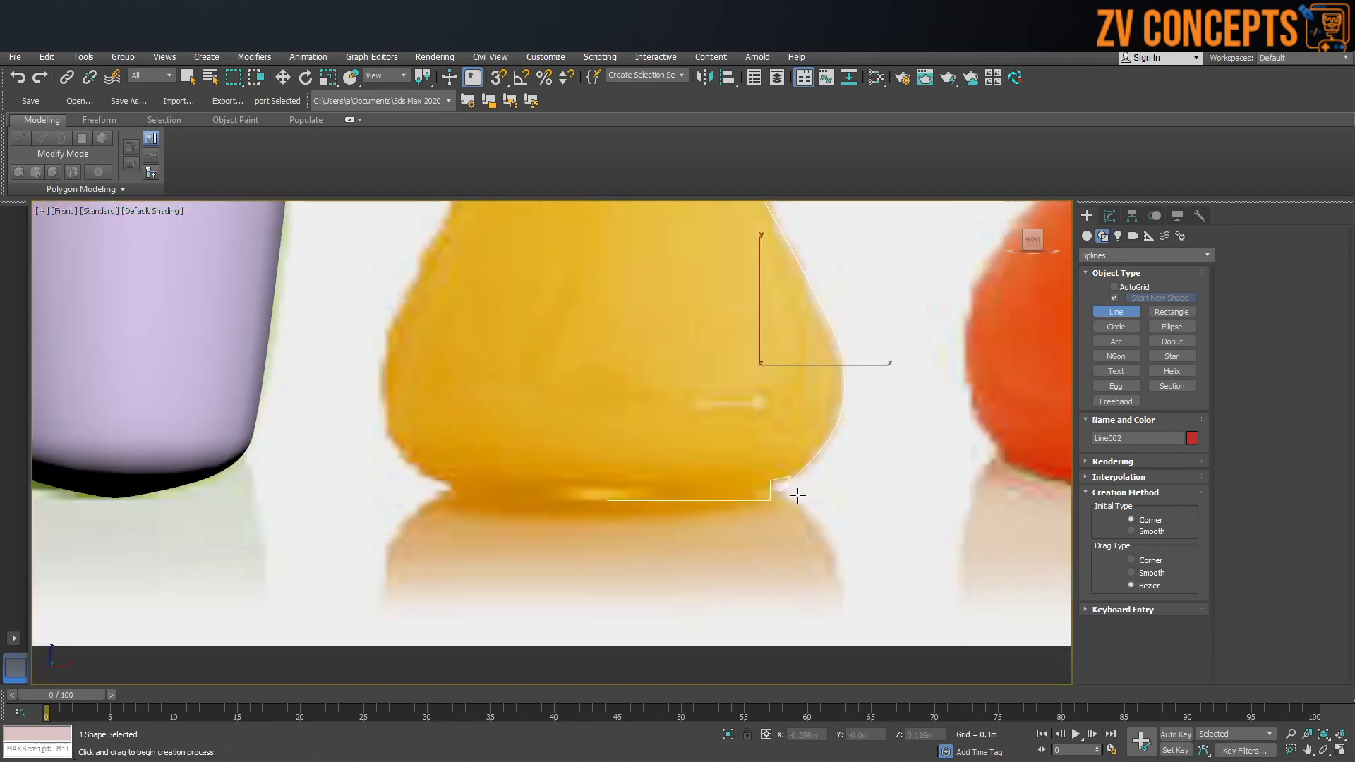
Enter the new line's Vertex level and select the lower belly vertex just above the foot notch.
scroll(690, 463, "up", 5)
left_click(1109, 216)
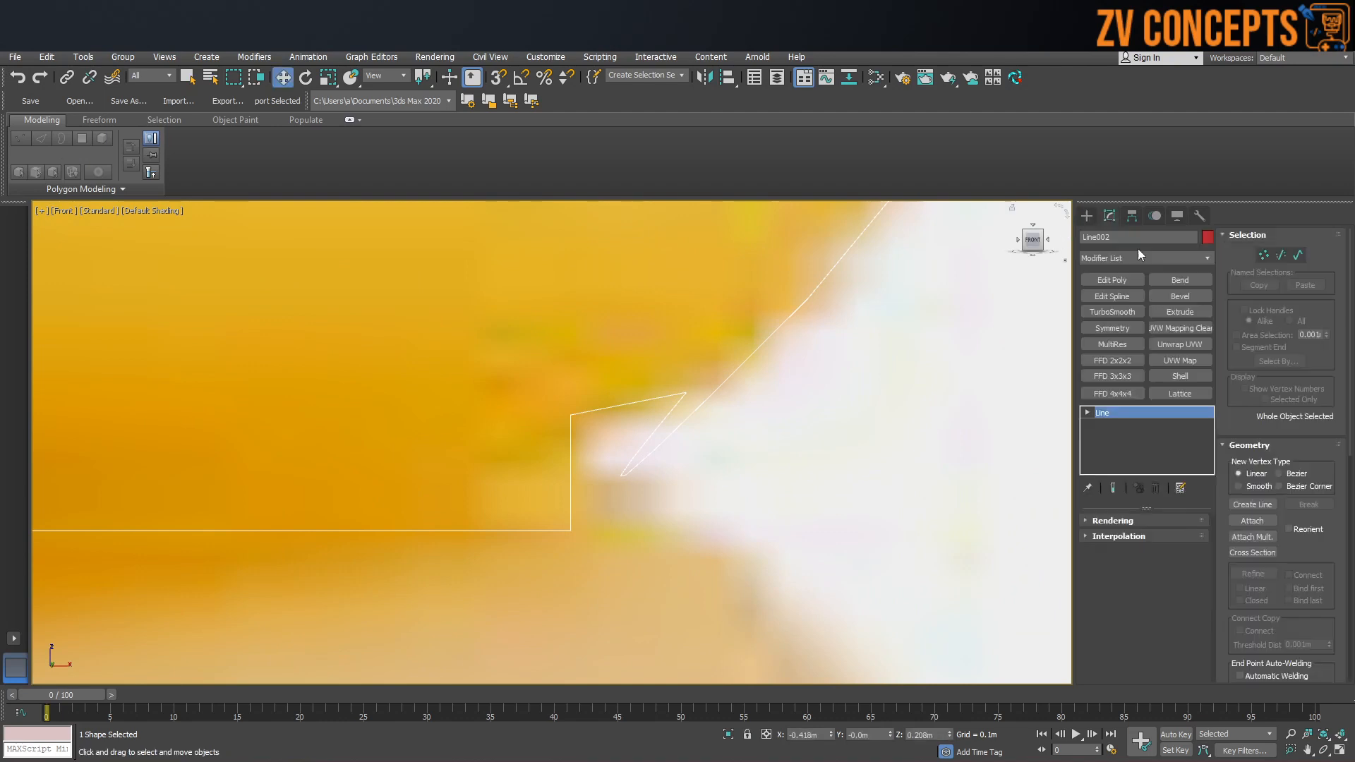
left_click(1263, 256)
left_click(686, 393)
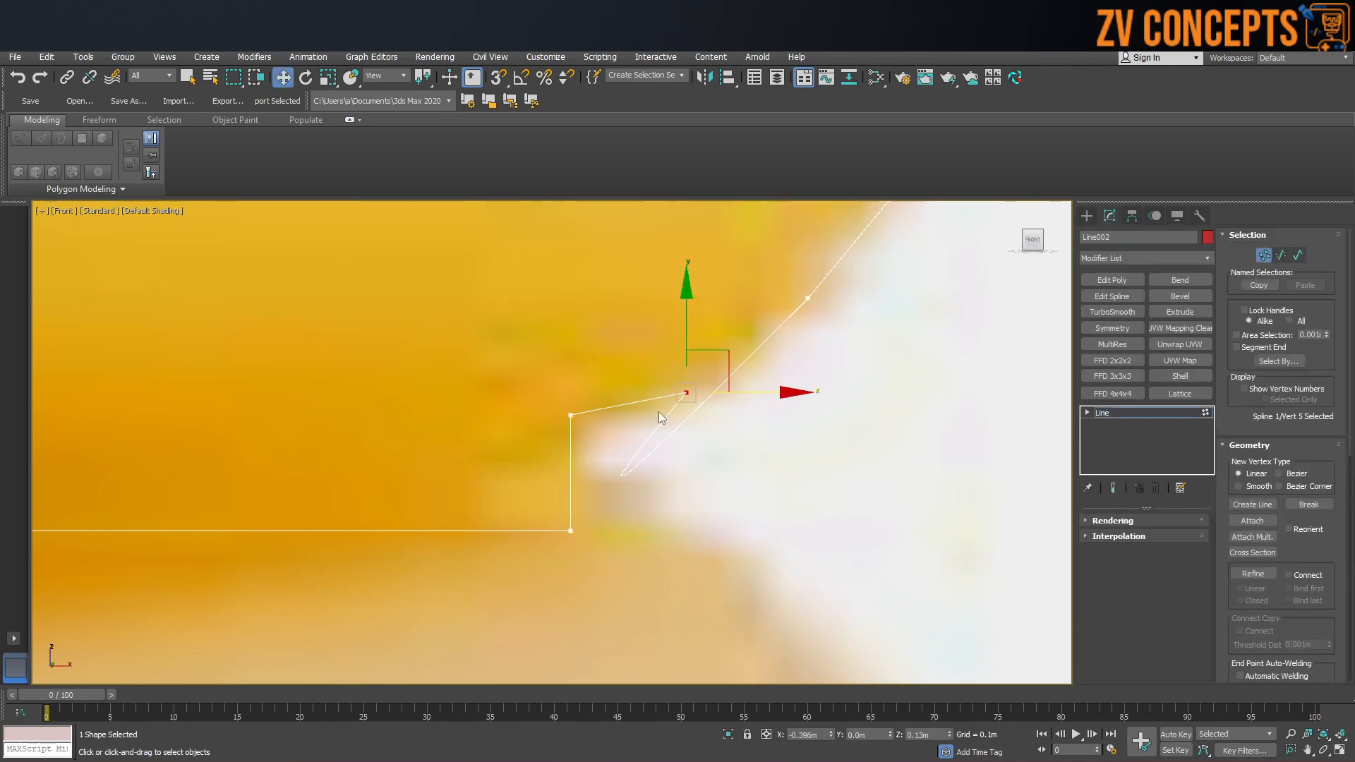
left_click_drag(789, 319, 788, 319)
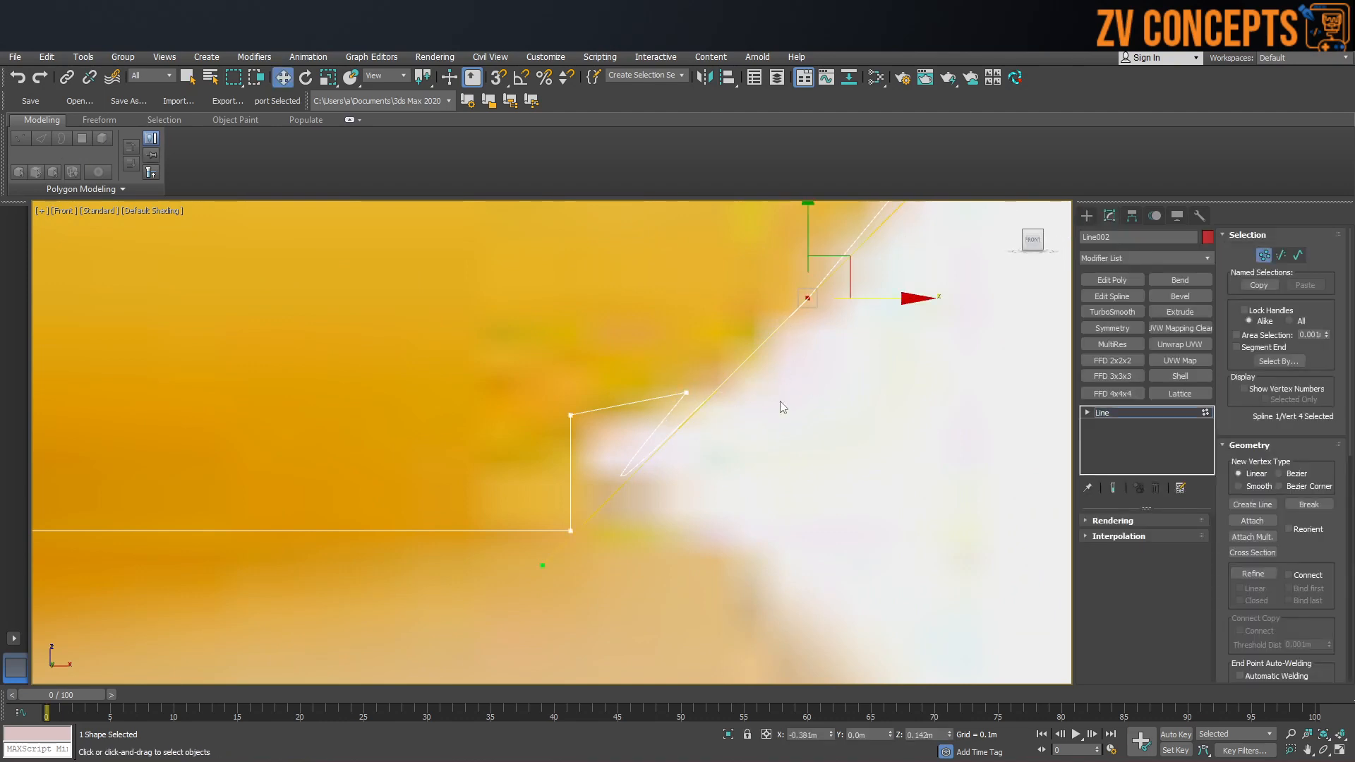
Try to reshape the lower belly curve with the selected vertex's upper Bezier handle.
scroll(782, 408, "down", 5)
left_click_drag(888, 265, 851, 266)
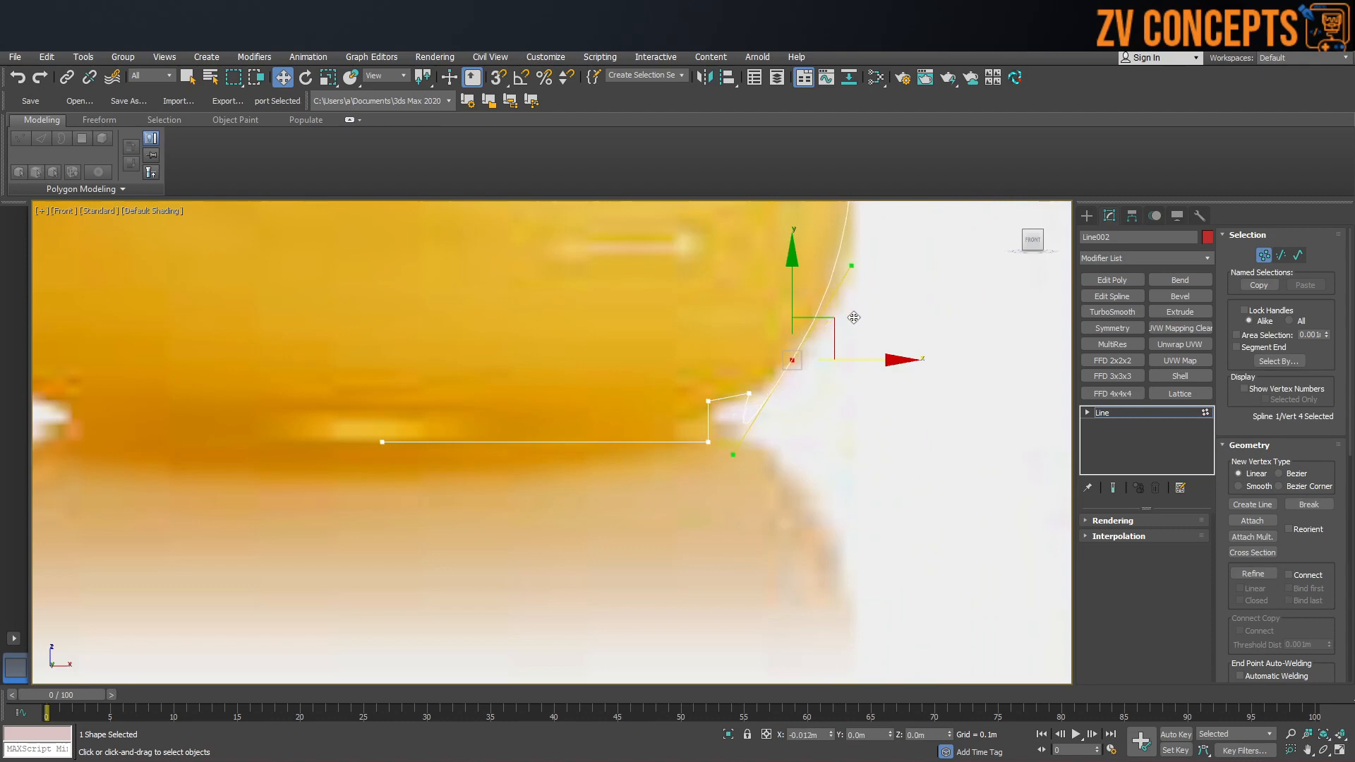
scroll(824, 341, "up", 3)
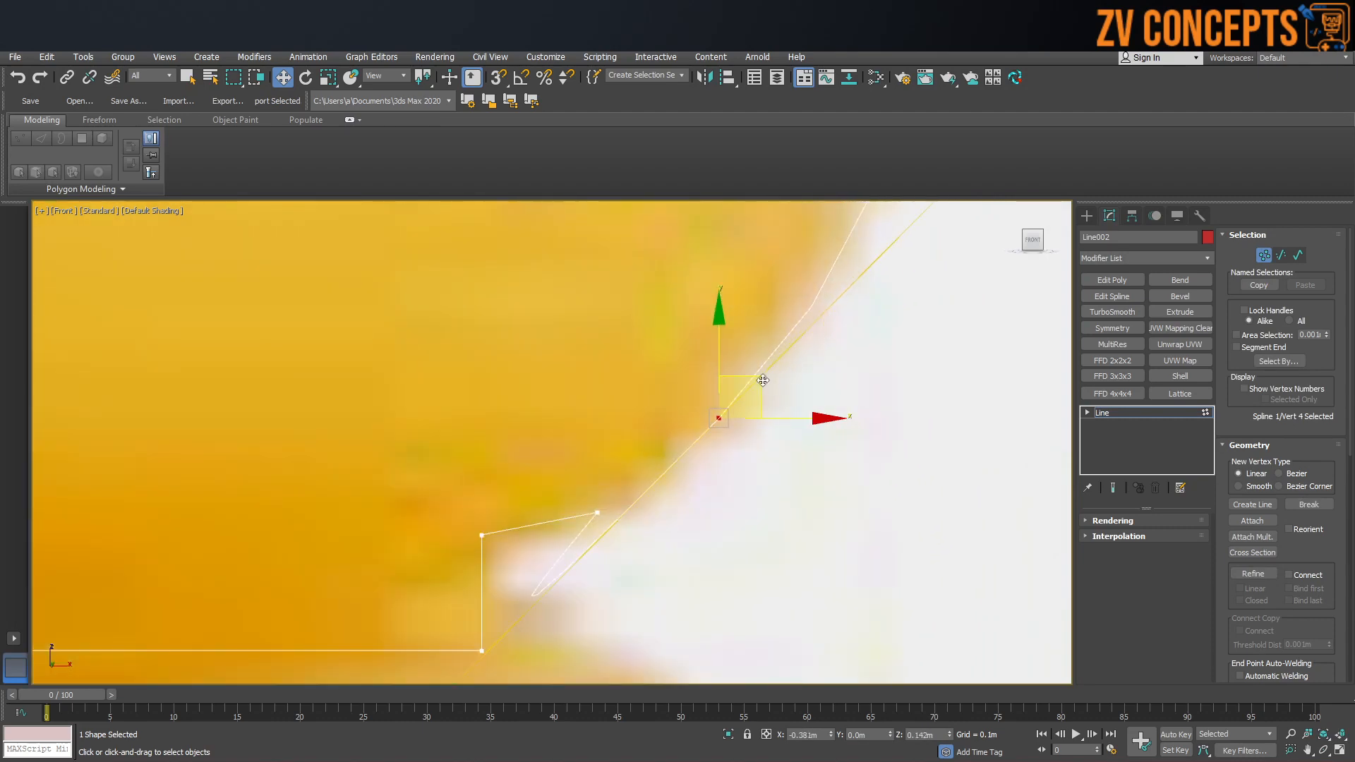
scroll(752, 402, "down", 2)
left_click_drag(867, 277, 866, 308)
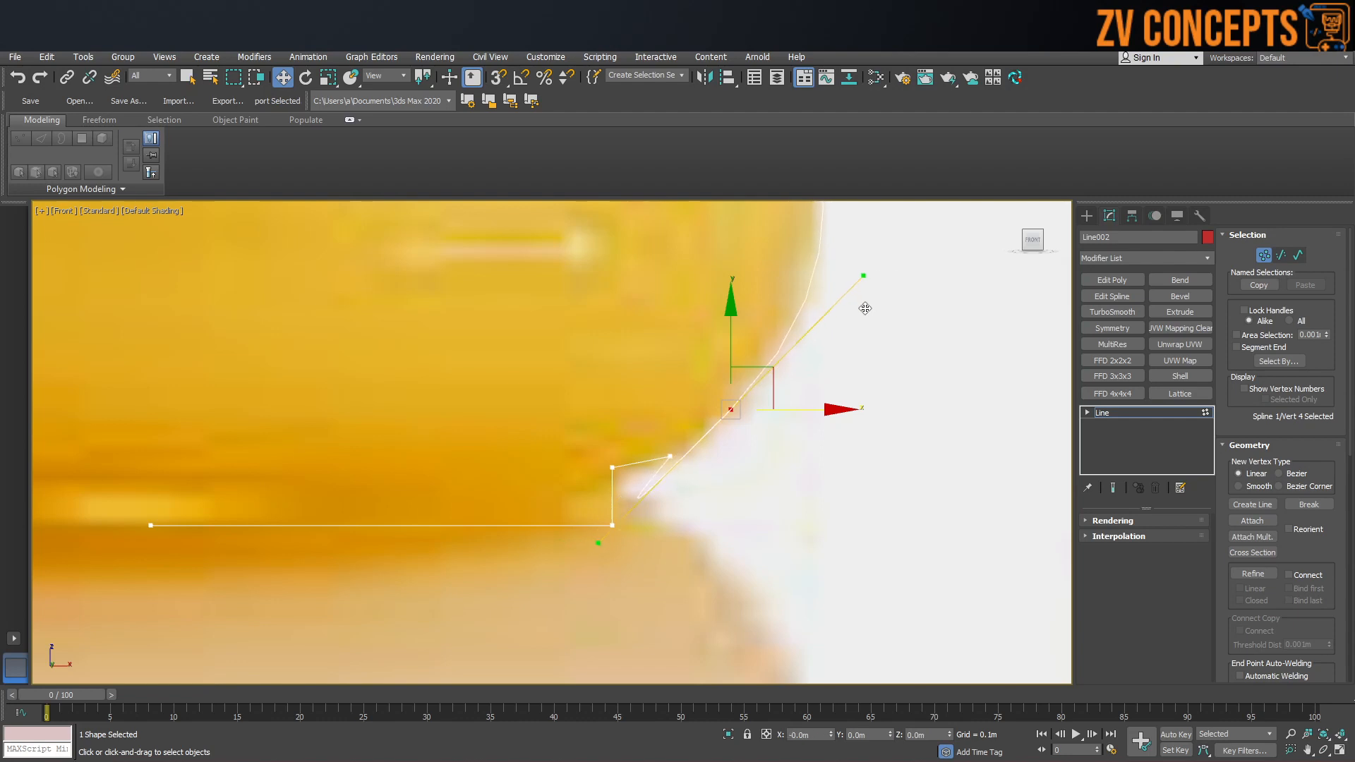
scroll(750, 400, "up", 3)
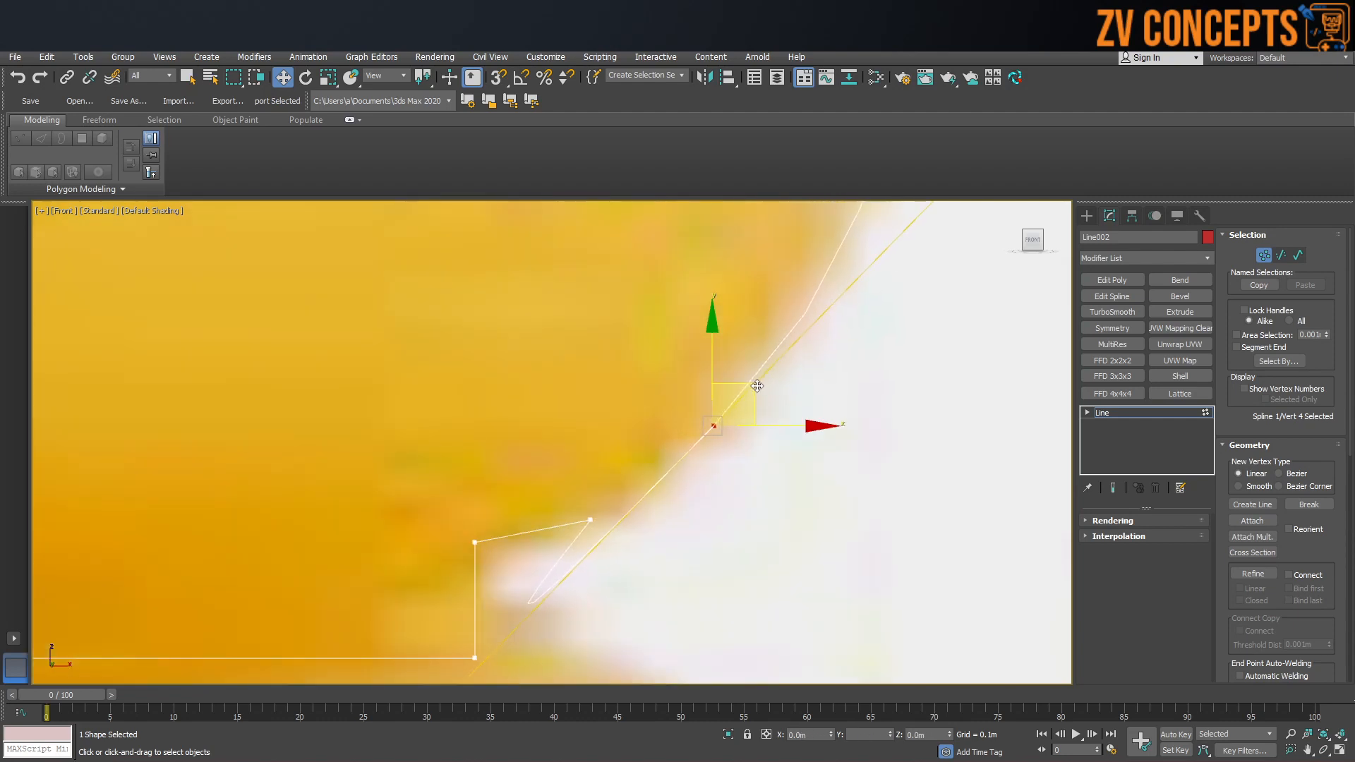
Shorten the lower belly vertex's Bezier handles and reposition the vertex so the curve follows the picture without looping.
scroll(747, 390, "down", 3)
left_click_drag(863, 276, 787, 364)
scroll(762, 388, "up", 3)
mouse_move(654, 465)
left_mouse_down()
mouse_move(621, 484)
mouse_move(659, 480)
left_mouse_up()
Fillet the corner vertex just above the foot and the vertex at the widest part of the belly.
left_click(601, 512)
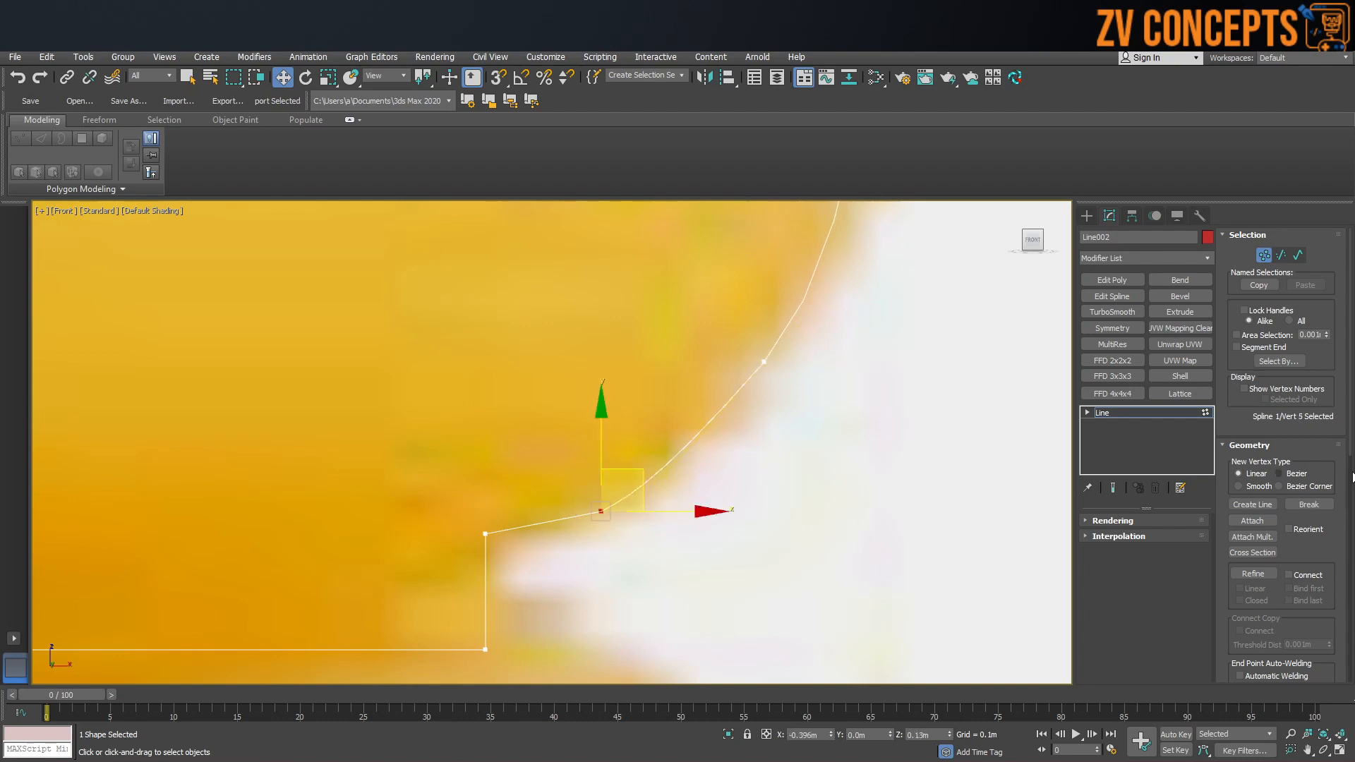
scroll(1321, 477, "down", 5)
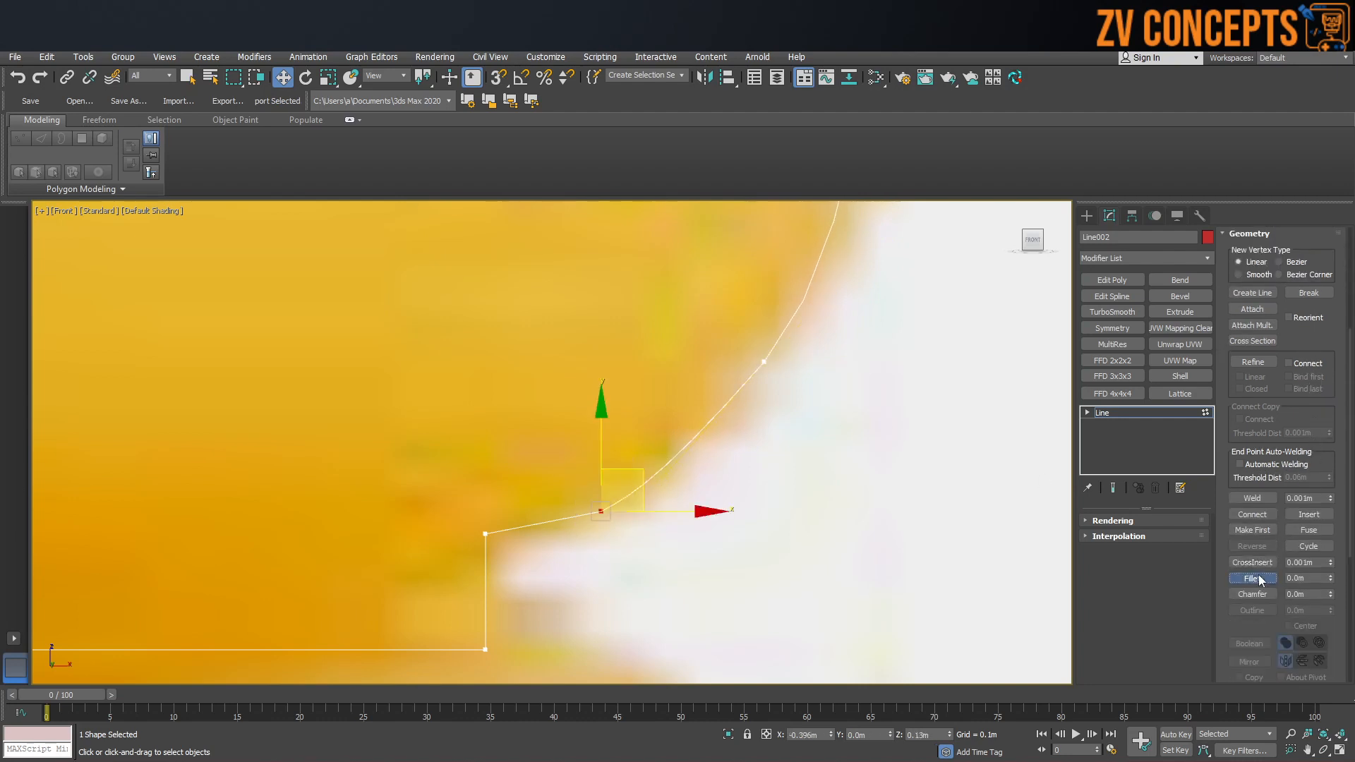
left_click(1253, 578)
left_click_drag(601, 511, 627, 443)
scroll(691, 478, "down", 5)
middle_click_drag(720, 421, 737, 453)
scroll(737, 453, "up", 2)
left_click_drag(782, 382, 653, 477)
left_click_drag(724, 420, 709, 320)
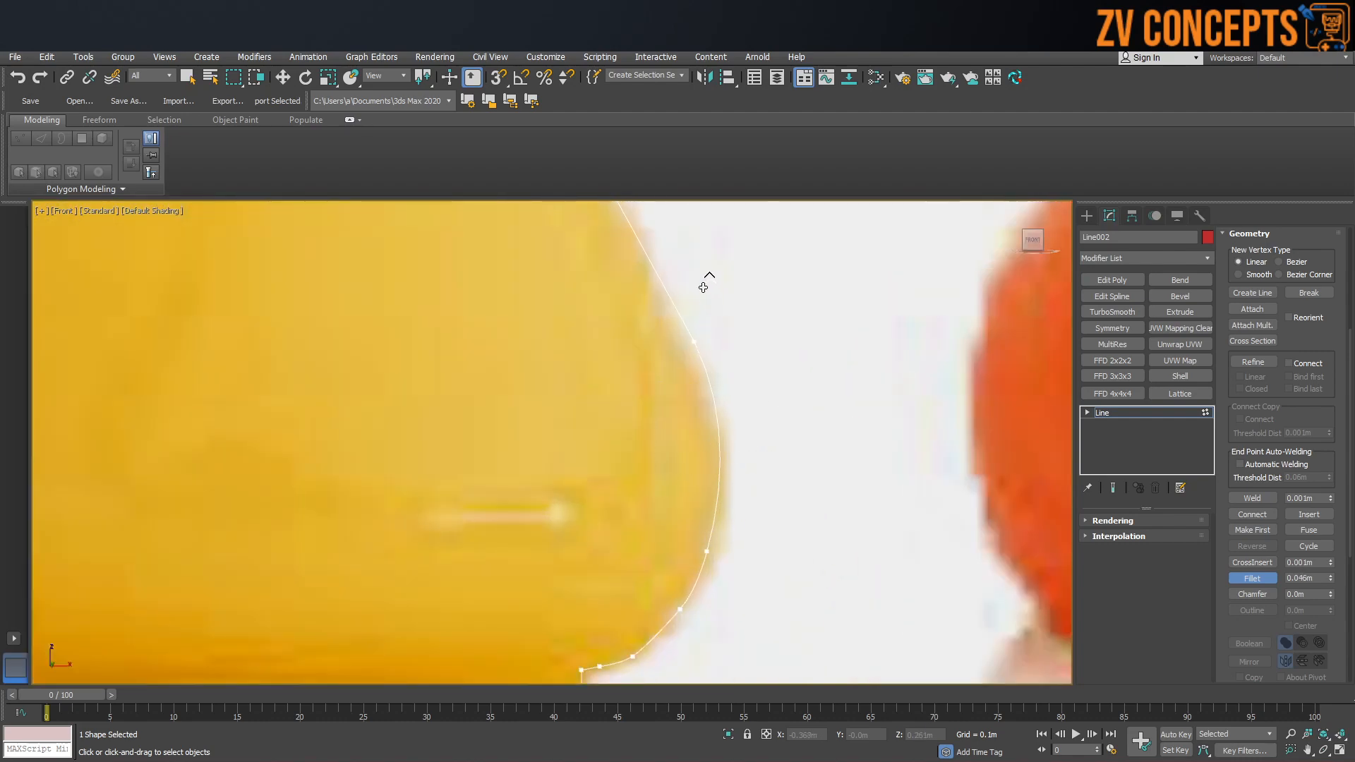
scroll(700, 277, "down", 5)
scroll(749, 469, "up", 5)
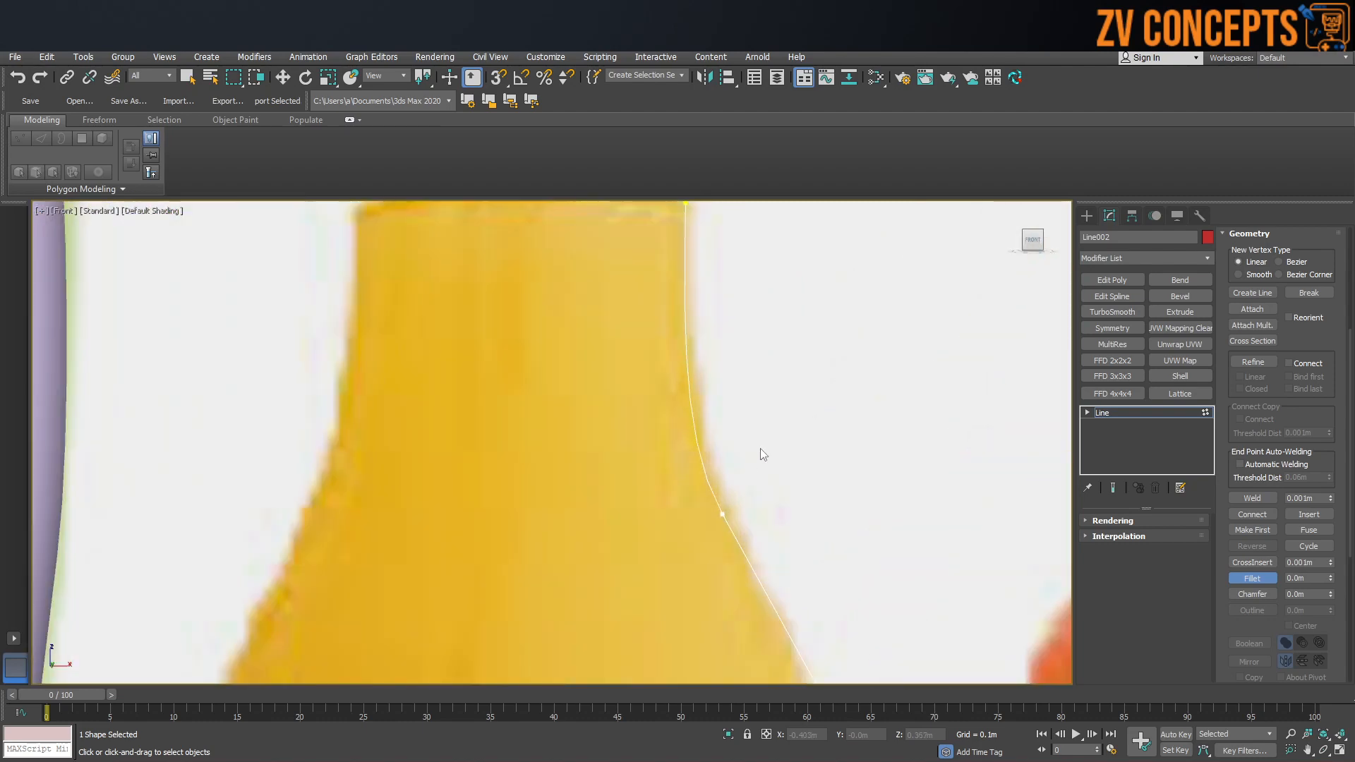
Apply a Lathe modifier to the yellow vase's profile and view the result in the Perspective view.
scroll(763, 455, "down", 5)
left_click(1141, 259)
key("l")
left_click(1130, 271)
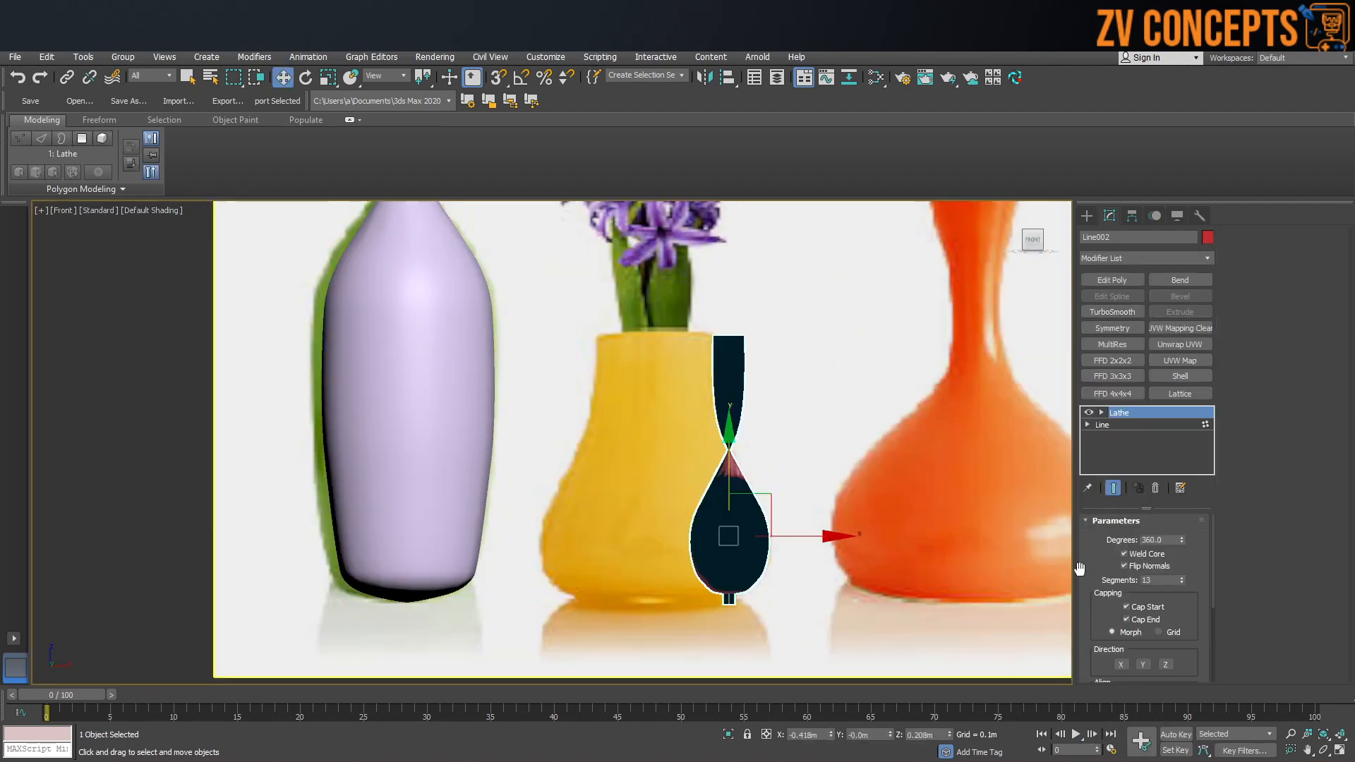
middle_click_drag(810, 503, 789, 477)
key("p")
middle_click_drag(445, 450, 448, 486, "alt")
scroll(448, 486, "up", 3)
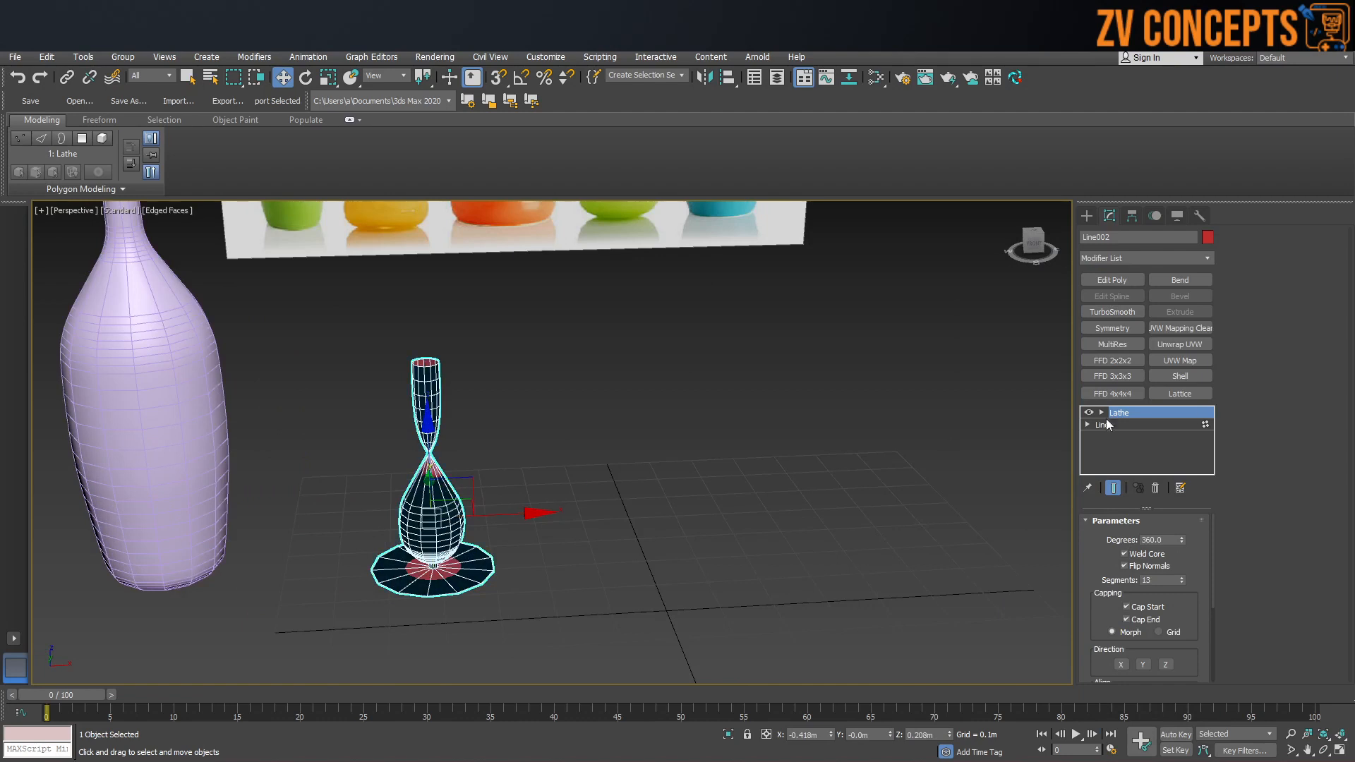
Move the Lathe's Axis along X until the profile revolves into a full, wide vase.
left_click(1101, 412)
left_click(1123, 424)
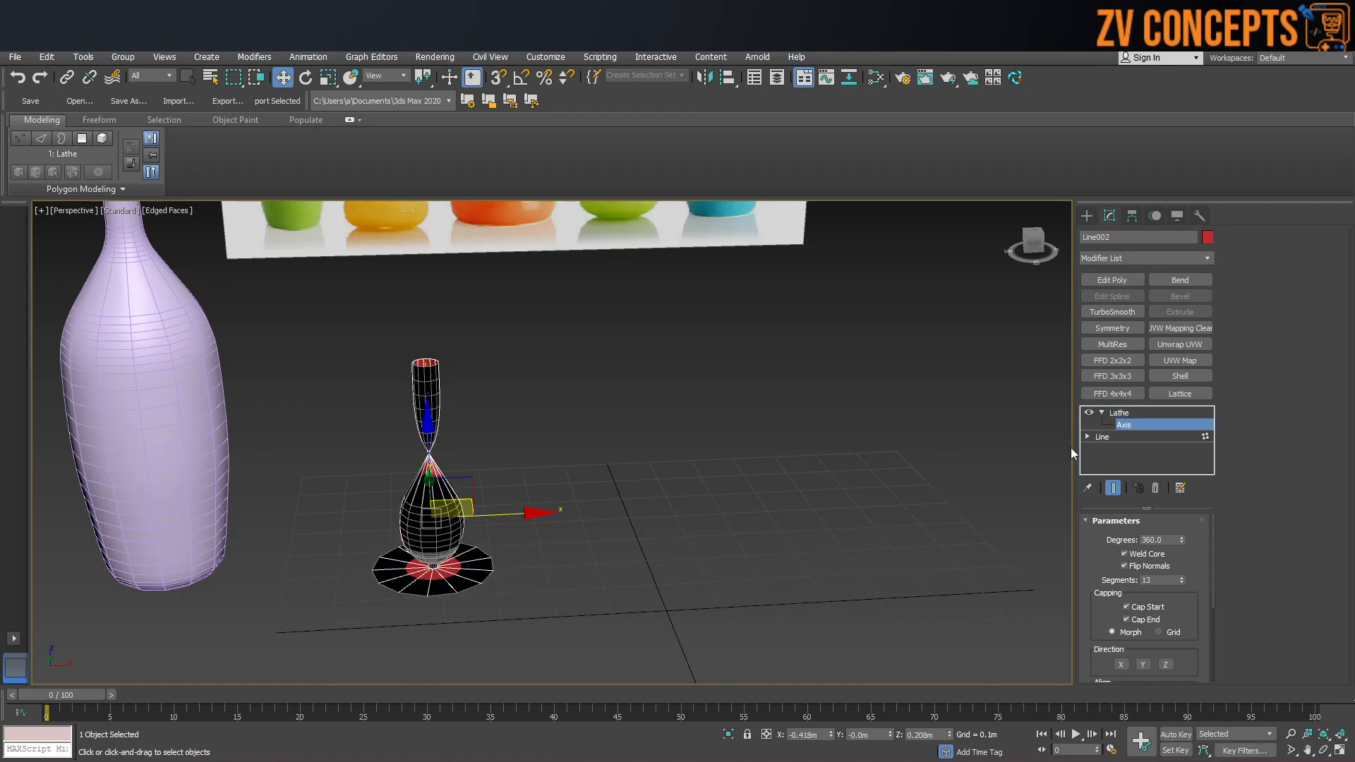
left_click_drag(512, 516, 448, 511)
middle_click_drag(443, 517, 390, 498, "alt")
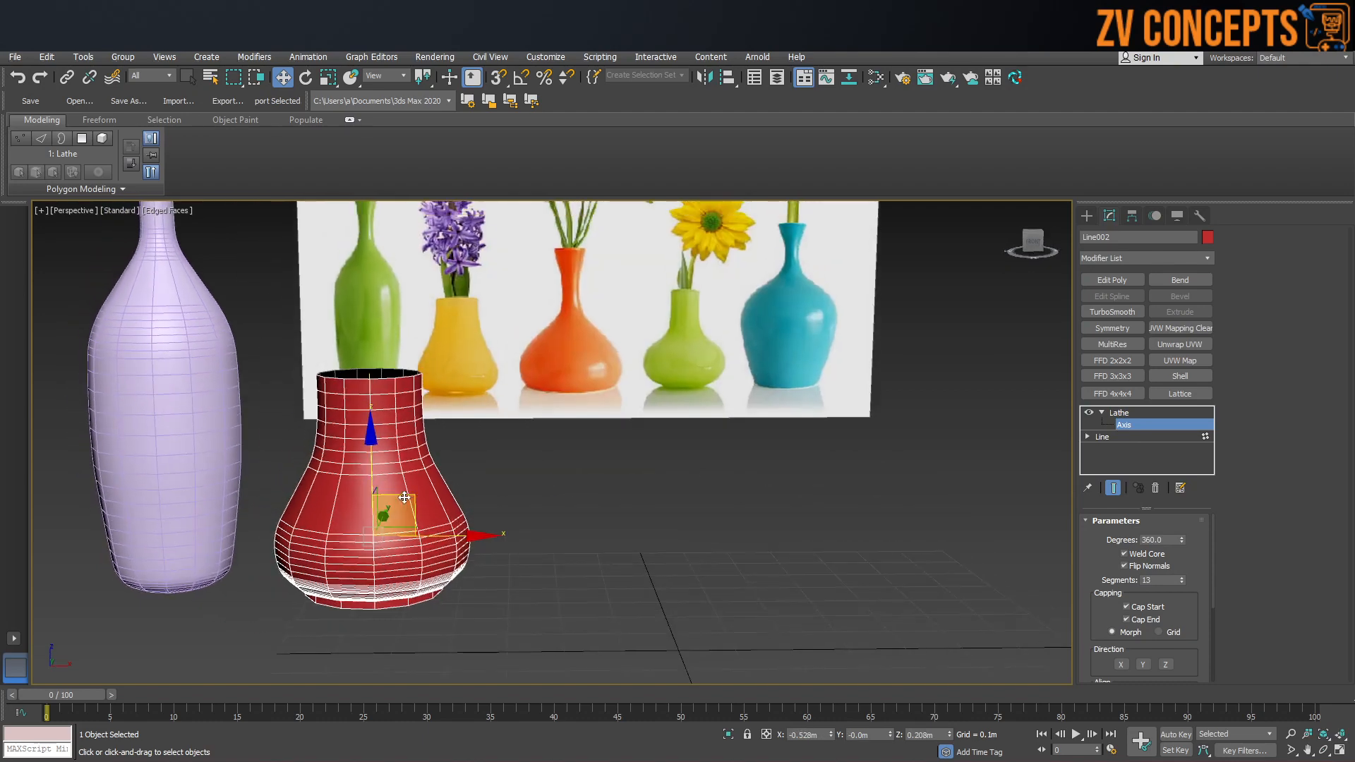
Nudge the red vase slightly along X in the Front view to line it up with the yellow vase picture.
left_click(1087, 216)
key("f")
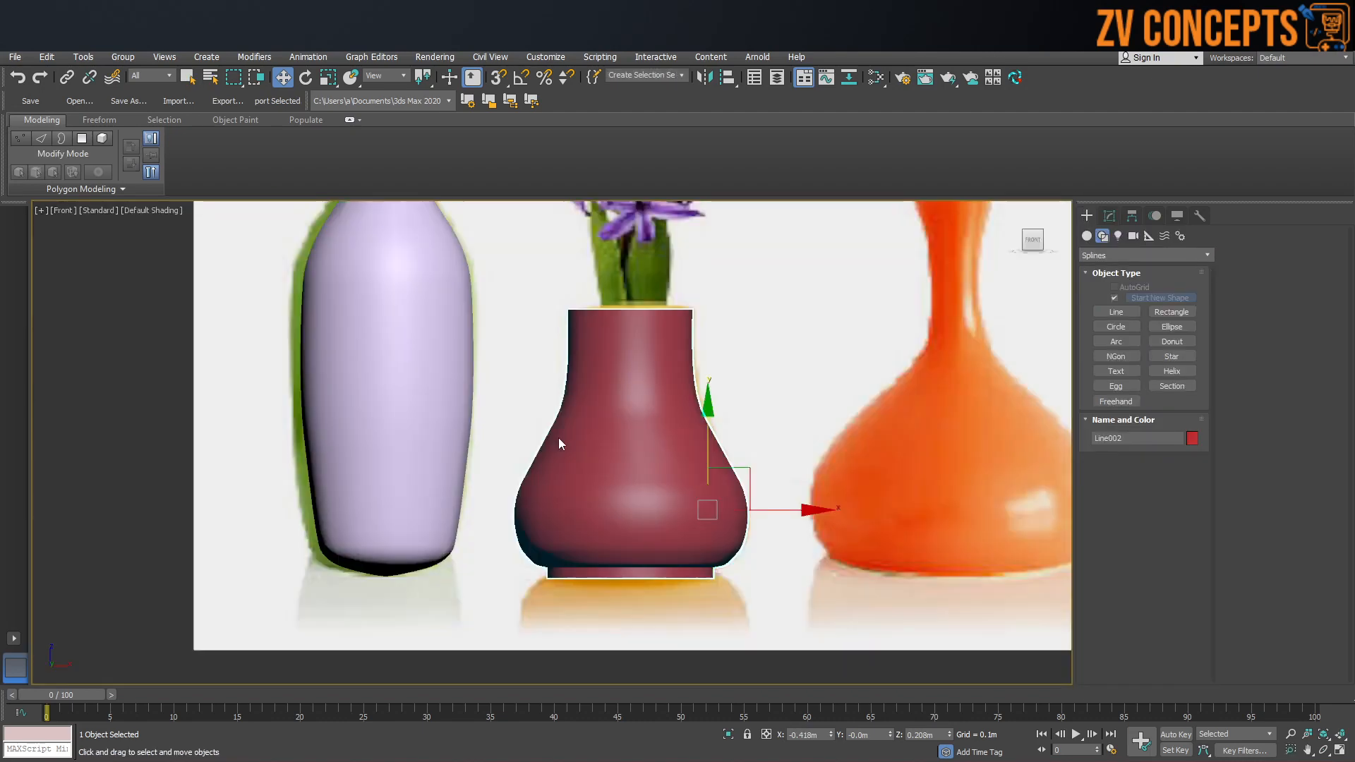
left_click_drag(784, 508, 788, 510)
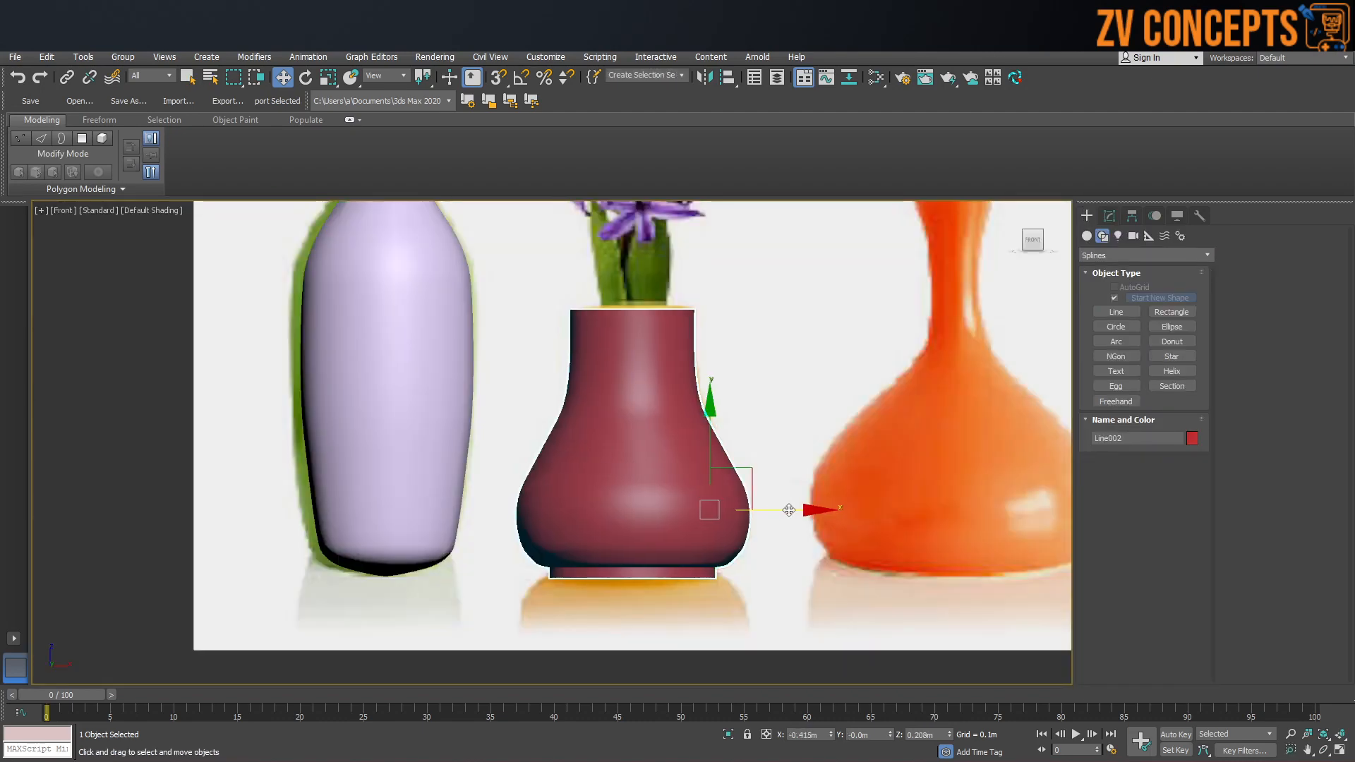
key("p")
middle_click_drag(424, 482, 445, 423, "alt")
Add a Shell modifier above the red vase's Lathe with an Outer Amount of 0.02 m and inspect its thickness.
left_click(1110, 215)
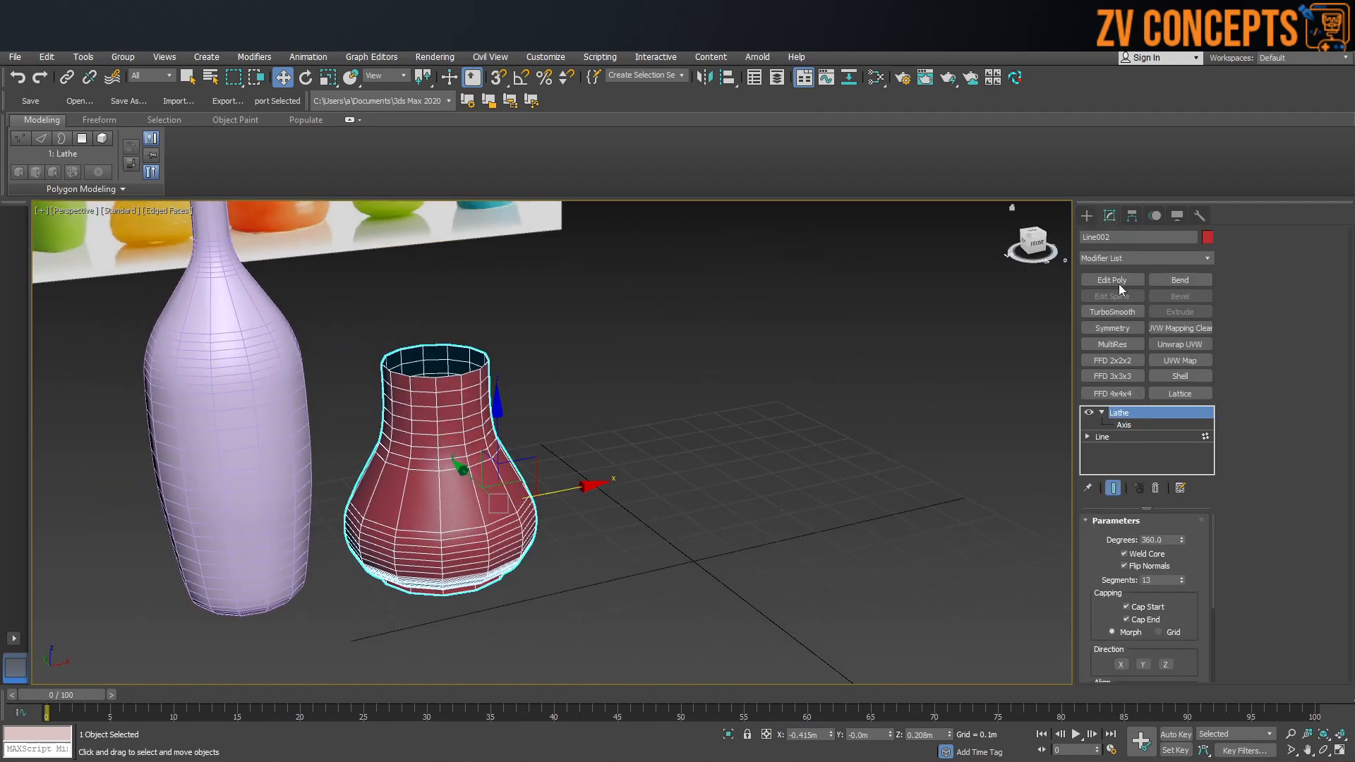
left_click(1102, 413)
middle_click_drag(498, 424, 535, 391, "alt")
left_click(1138, 258)
type("shell")
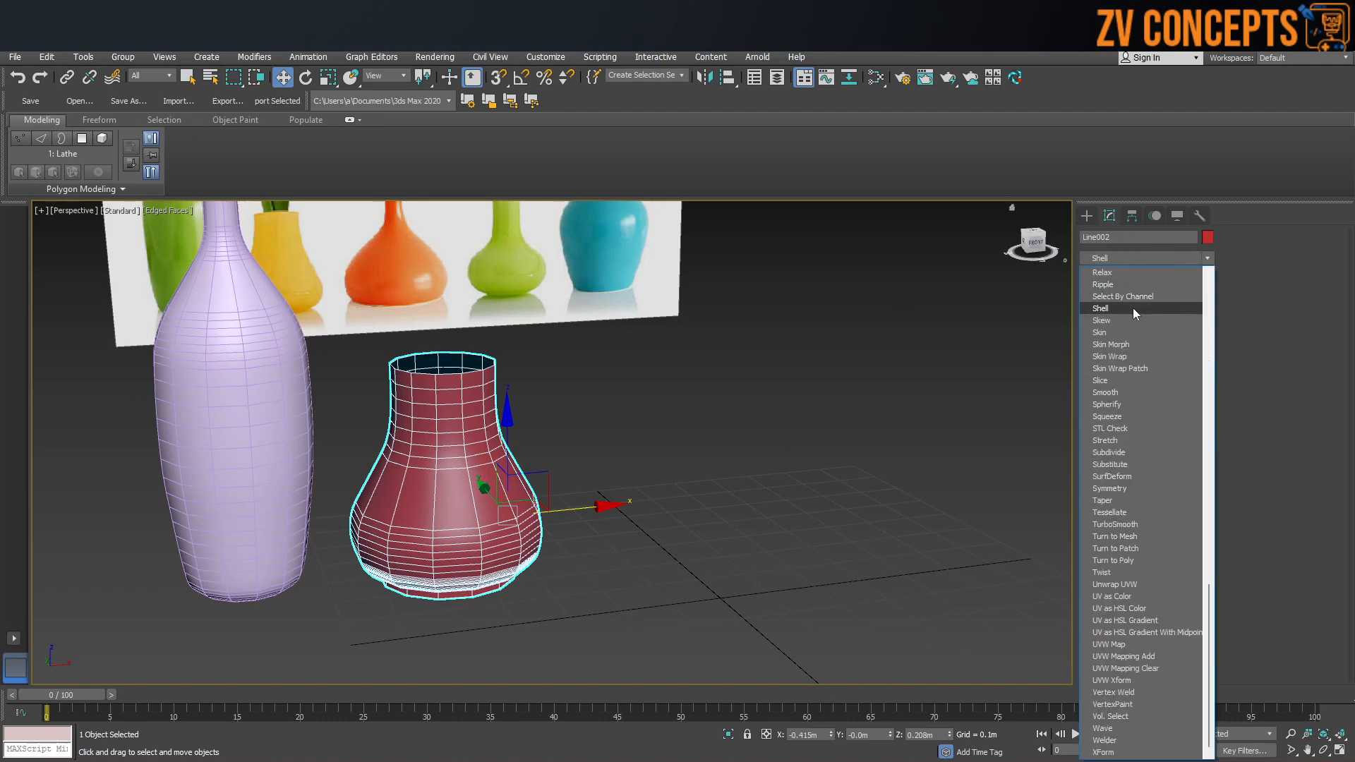
left_click(1133, 308)
middle_click_drag(561, 421, 572, 448, "alt")
left_click_drag(1192, 557, 1192, 575)
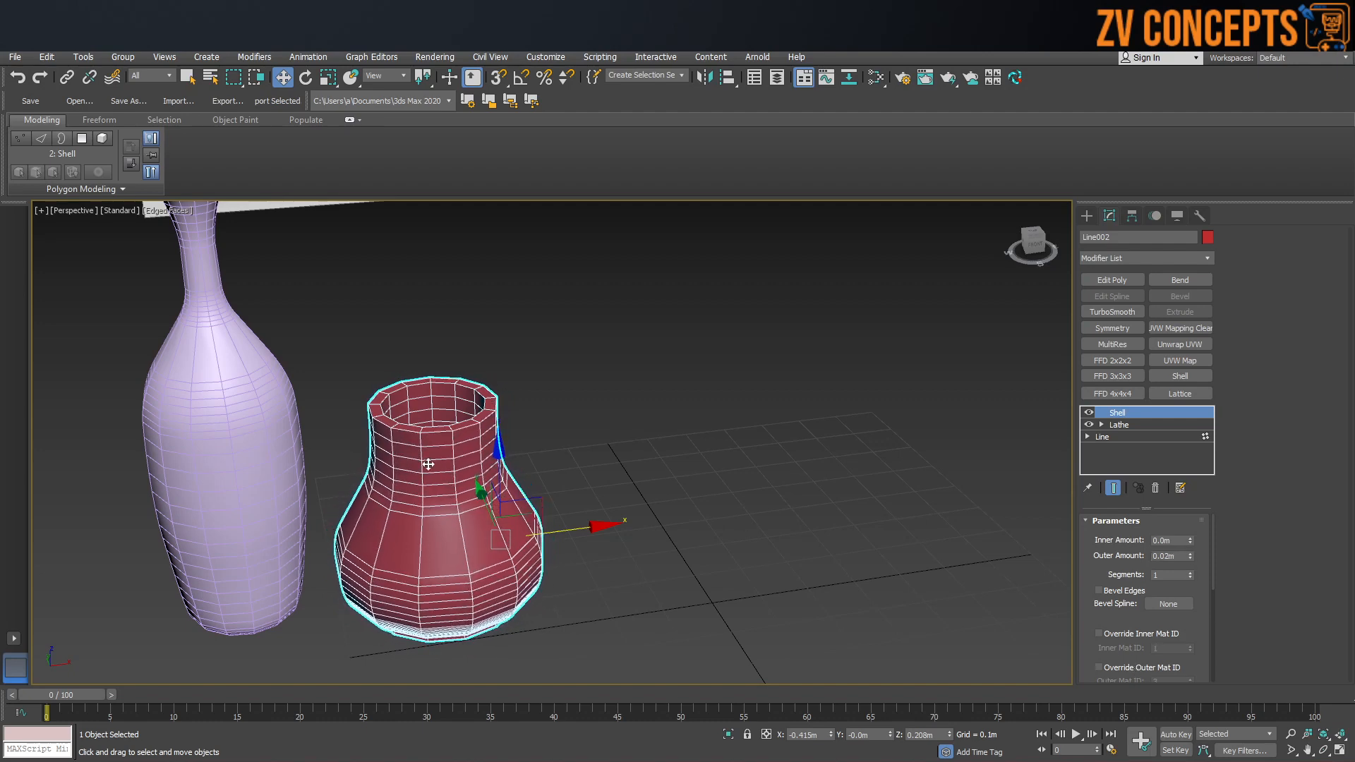
scroll(635, 402, "down", 3)
scroll(393, 629, "up", 5)
scroll(469, 554, "down", 8)
Select the reference picture plane, review the Lecture 8 topics in the browser's course outline document, and return to 3ds Max.
left_click(798, 403)
left_click(506, 246)
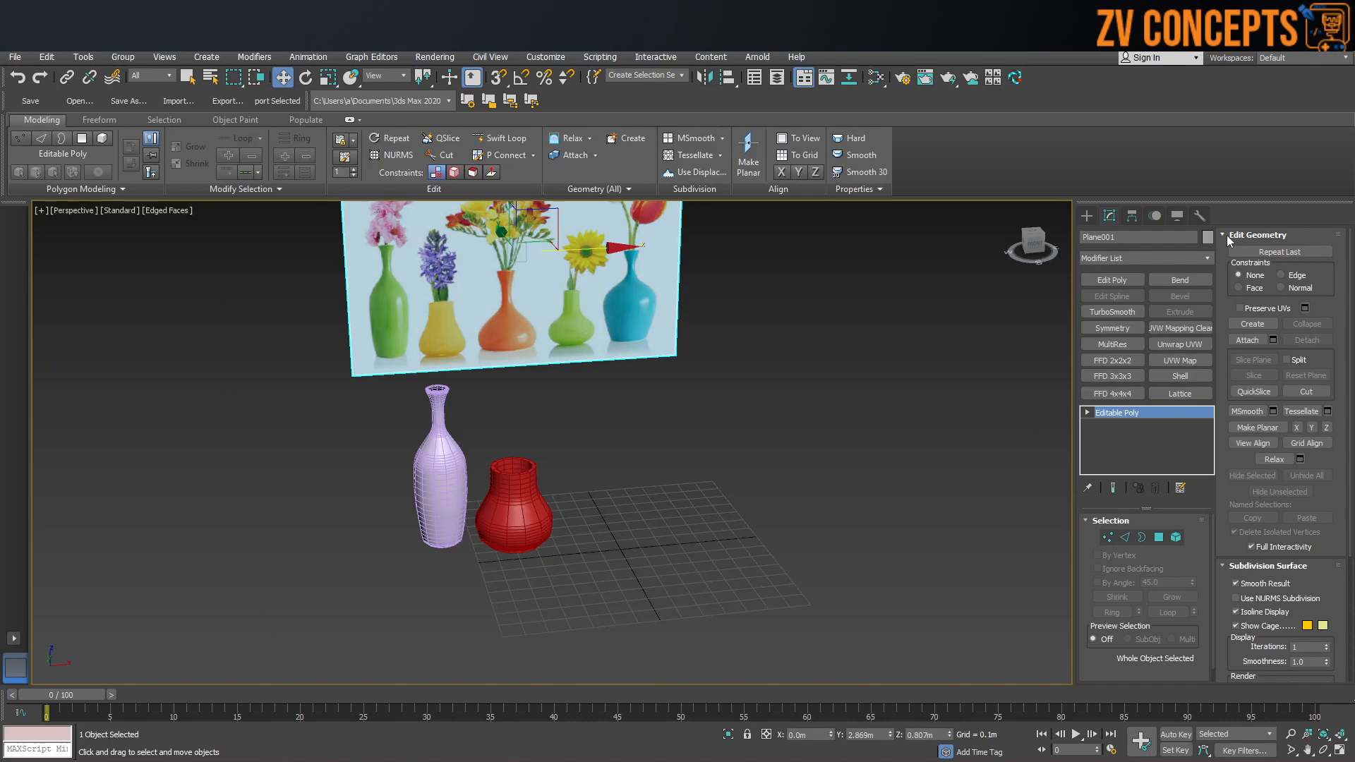
left_click(602, 761)
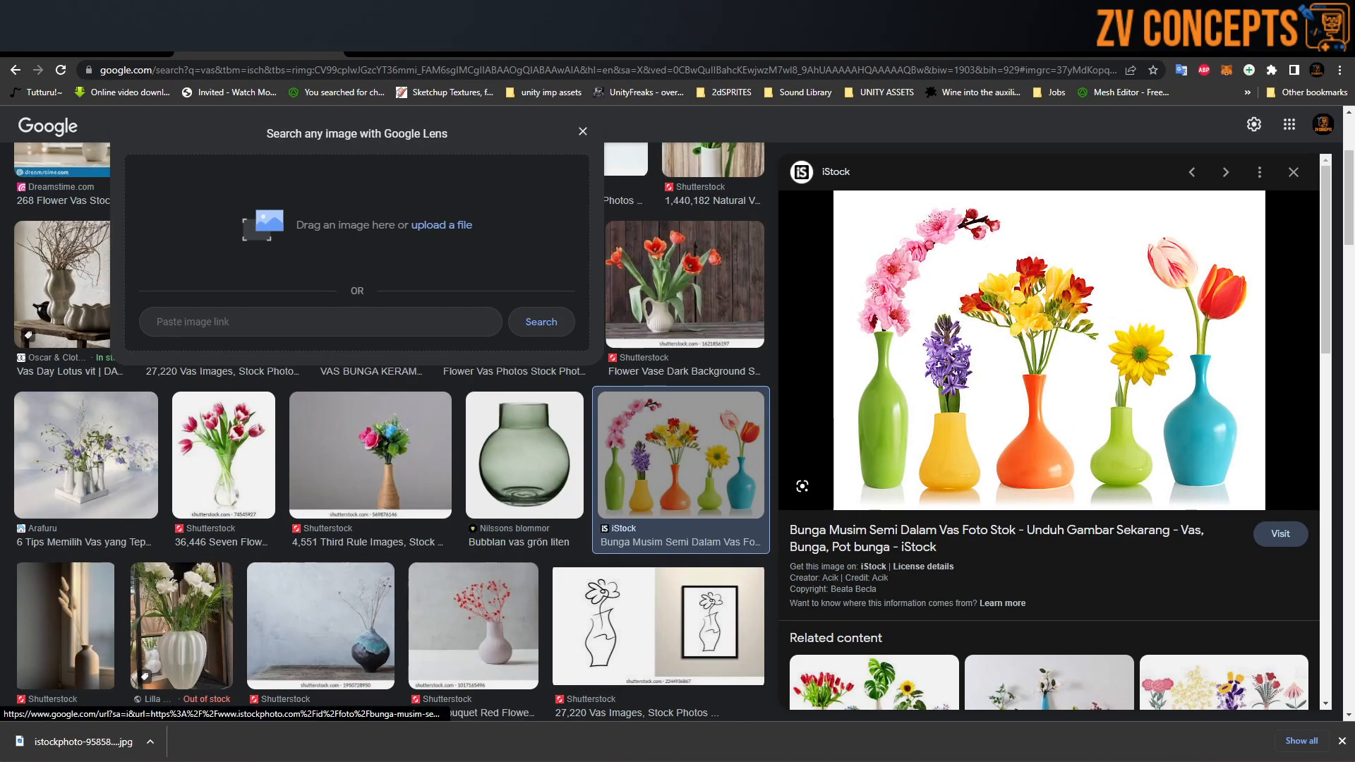
left_click(89, 52)
mouse_move(349, 507)
left_mouse_down()
mouse_move(573, 509)
mouse_move(355, 531)
left_mouse_up()
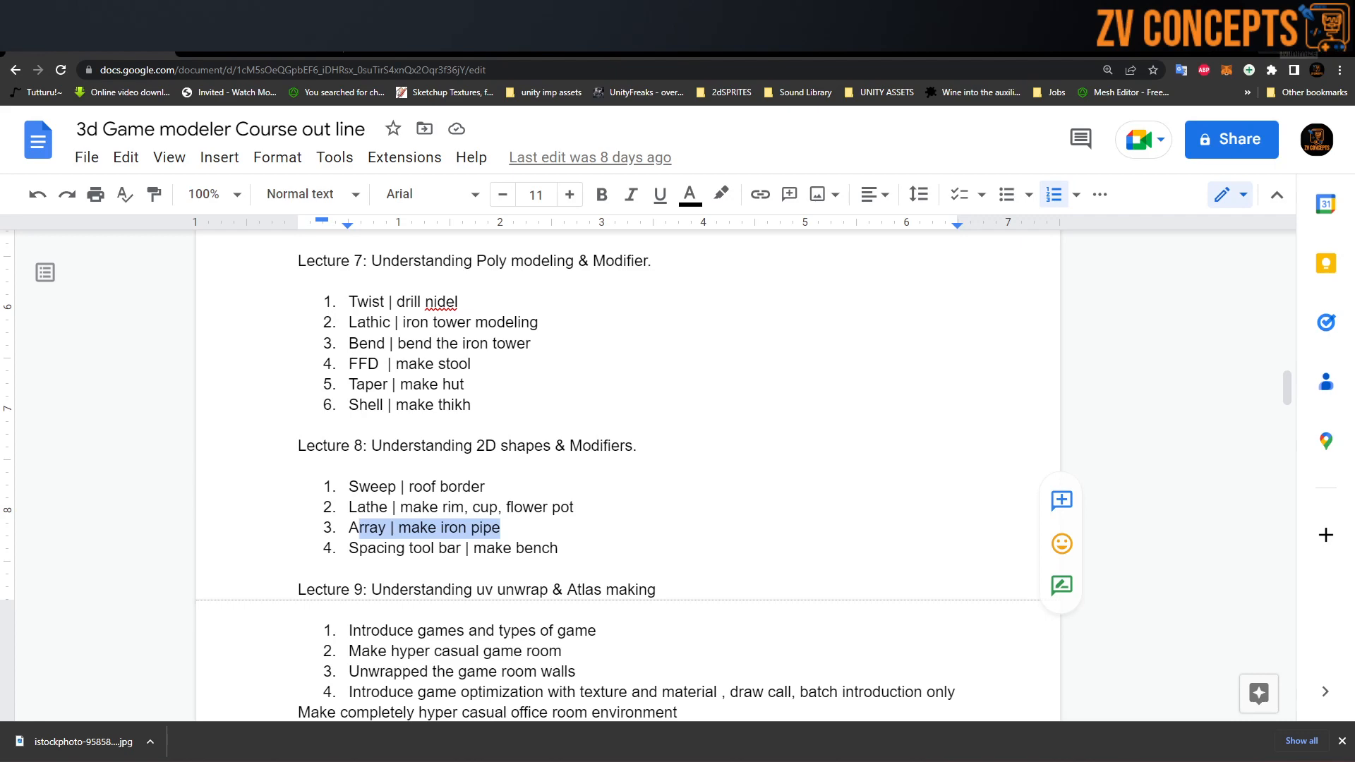
left_click(1274, 40)
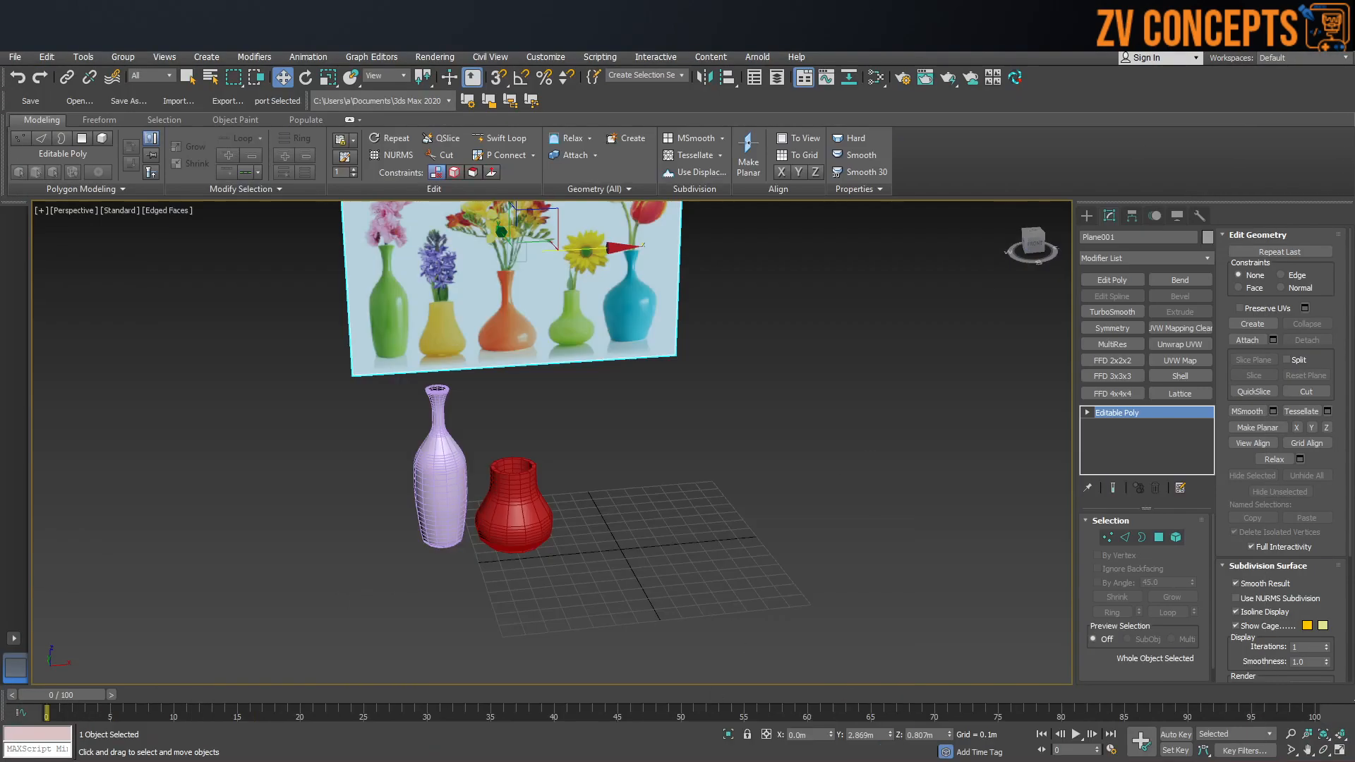